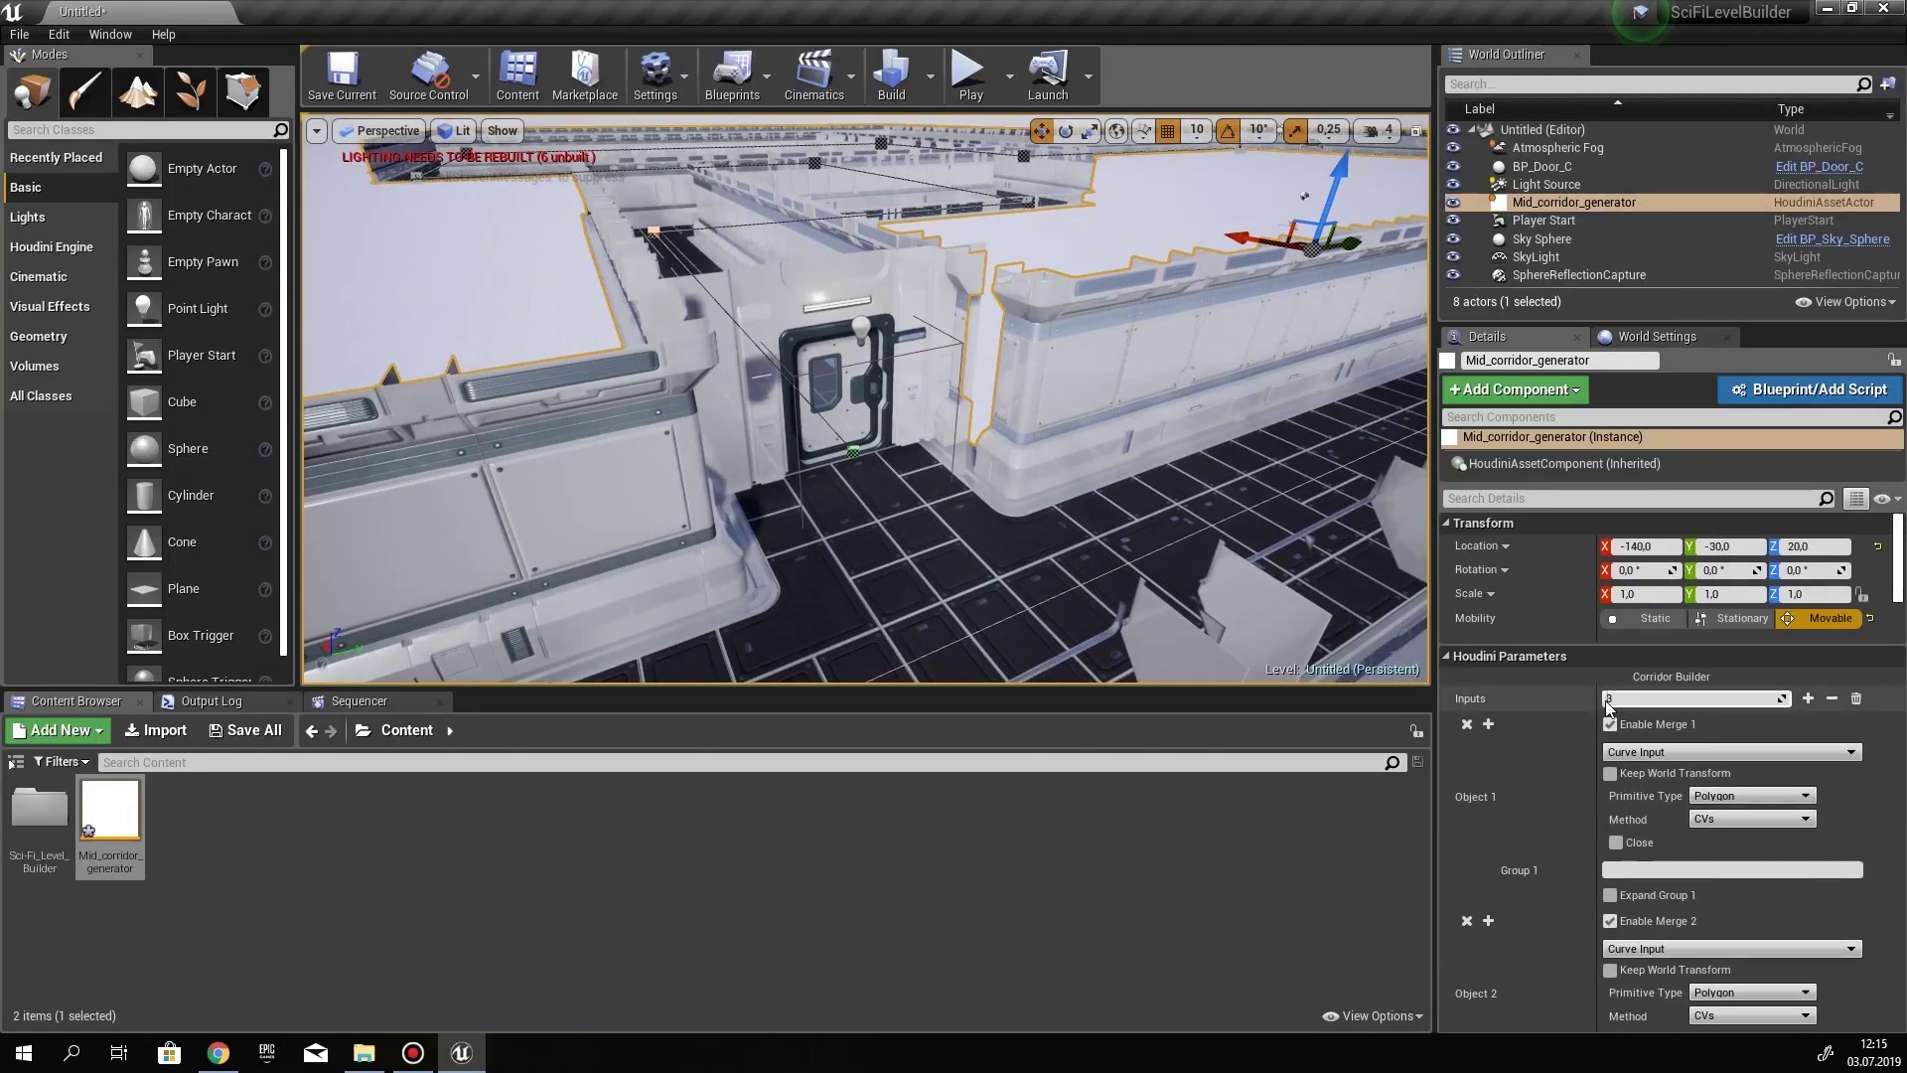
Set the Mid_corridor_generator's mobility to Static and attach the BP_Door_C actor to it in the World Outliner
{"action": "right_click_drag", "start_coordinate": [993, 447], "coordinate": [993, 447]}
{"action": "left_click", "coordinate": [1649, 618]}
{"action": "left_click", "coordinate": [808, 413]}
{"action": "right_click_drag", "start_coordinate": [809, 413], "coordinate": [808, 412]}
{"action": "left_click", "coordinate": [953, 417]}
{"action": "right_click_drag", "start_coordinate": [953, 417], "coordinate": [953, 418]}
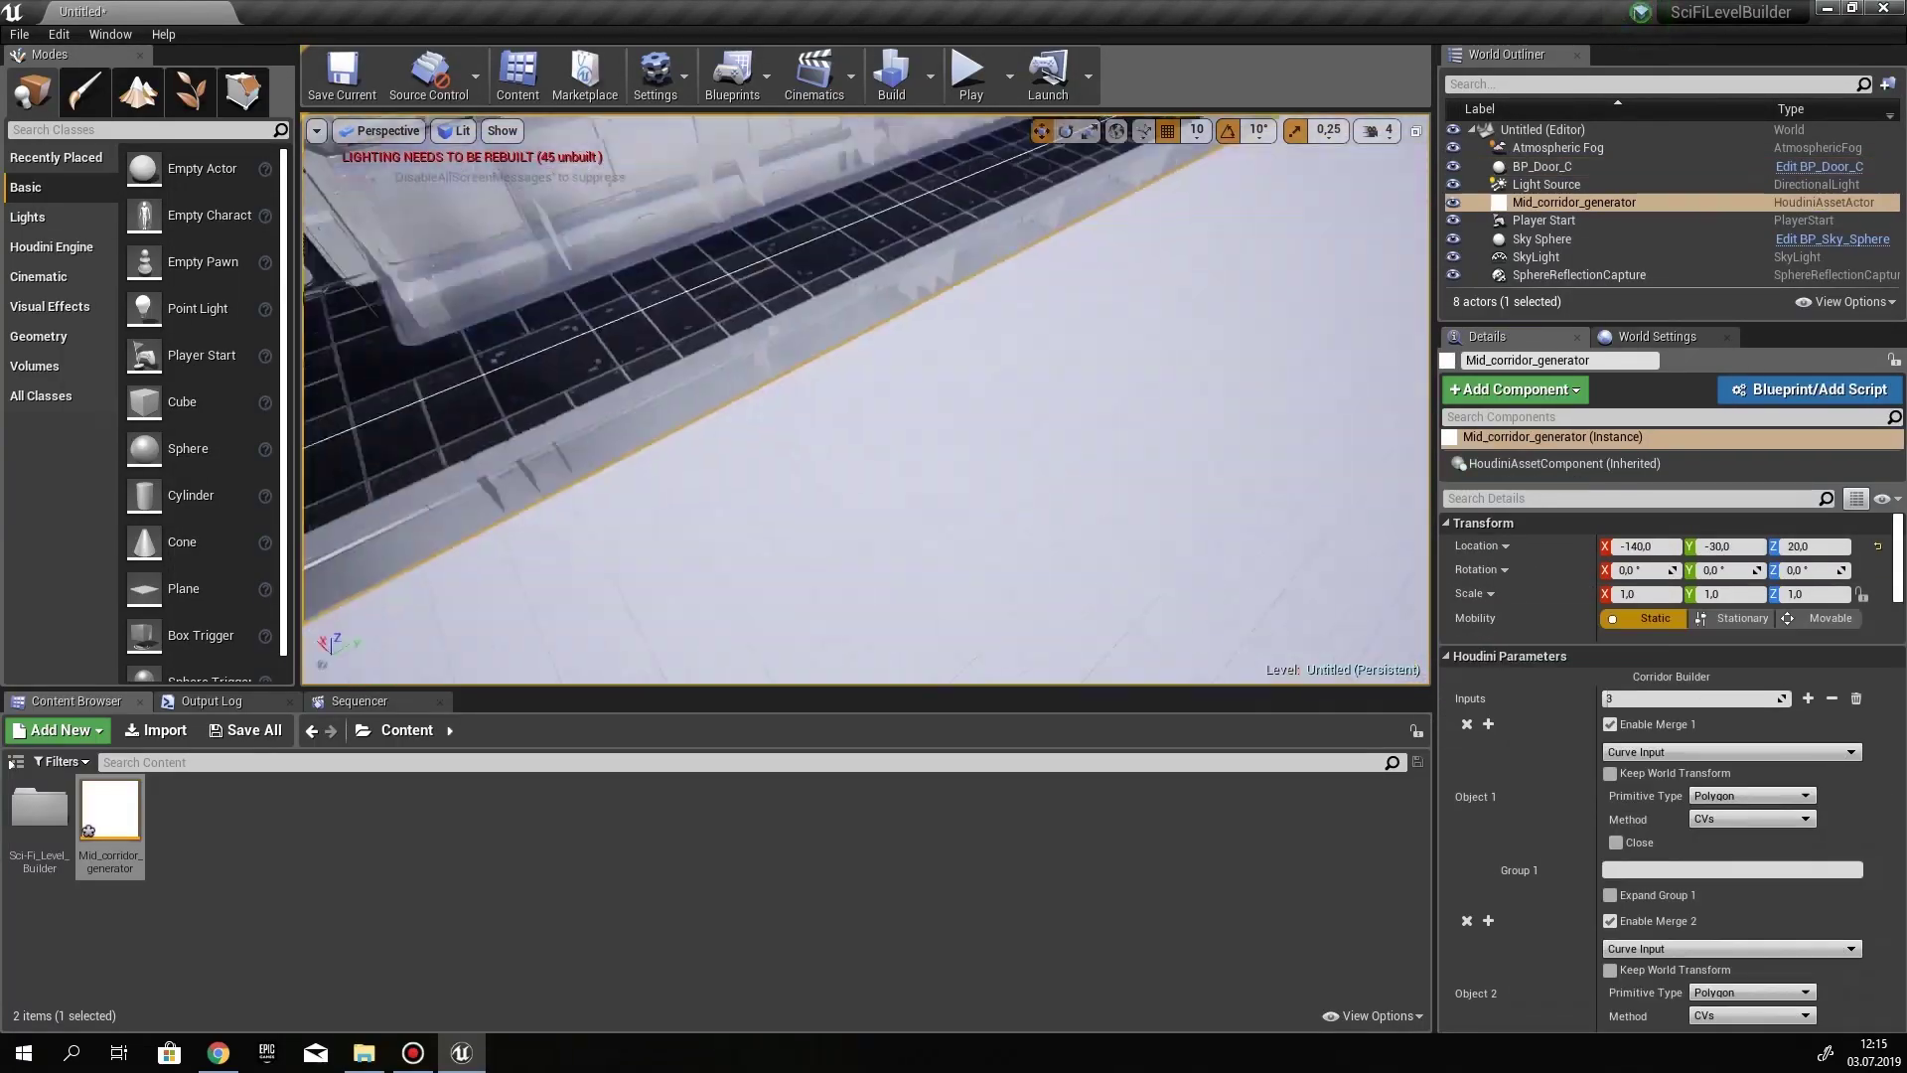
{"action": "left_click_drag", "start_coordinate": [1543, 167], "coordinate": [1574, 202]}
{"action": "left_click", "coordinate": [1574, 183]}
Show the generator's Meshes and Blueprints folder path settings and open the Sci-Fi_Level_Builder content folder
{"action": "right_click_drag", "start_coordinate": [953, 417], "coordinate": [953, 417]}
{"action": "scroll", "coordinate": [1689, 758], "scroll_direction": "down", "scroll_amount": 11}
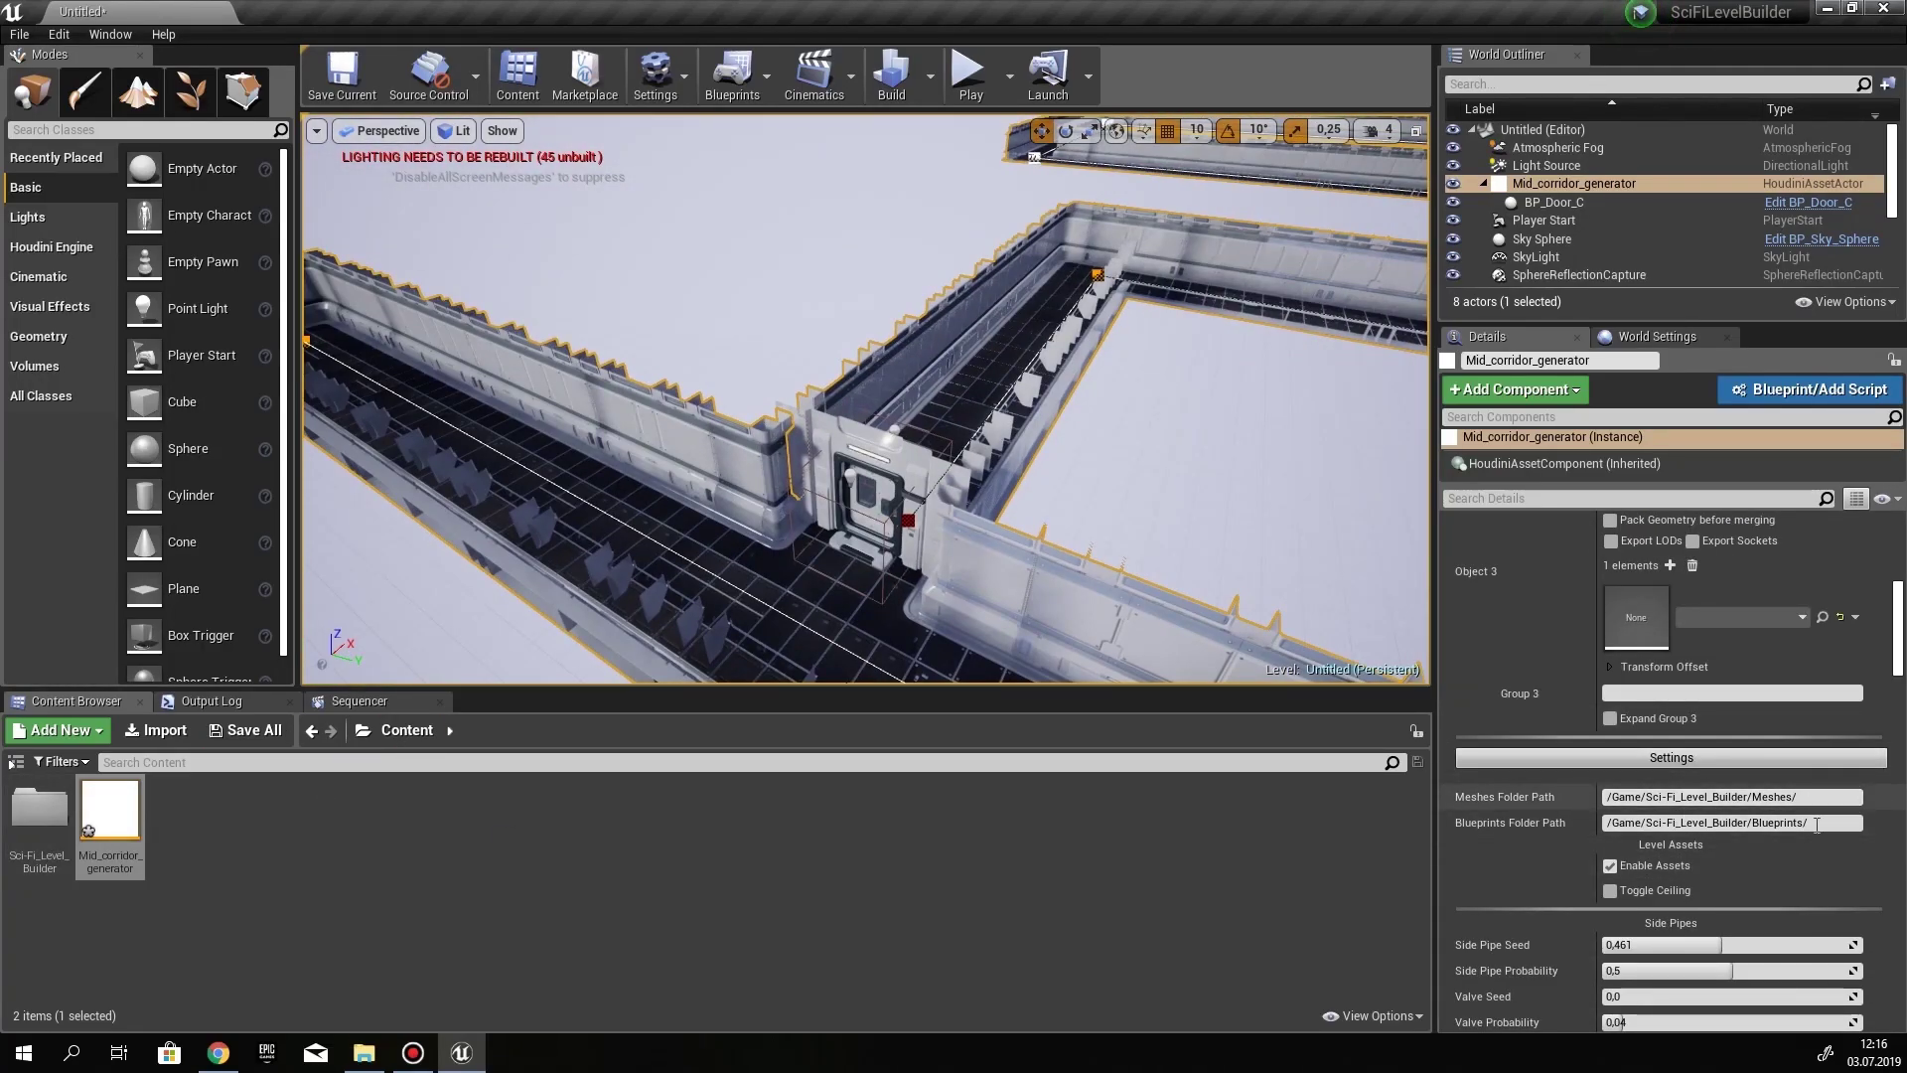
{"action": "double_click", "coordinate": [40, 807]}
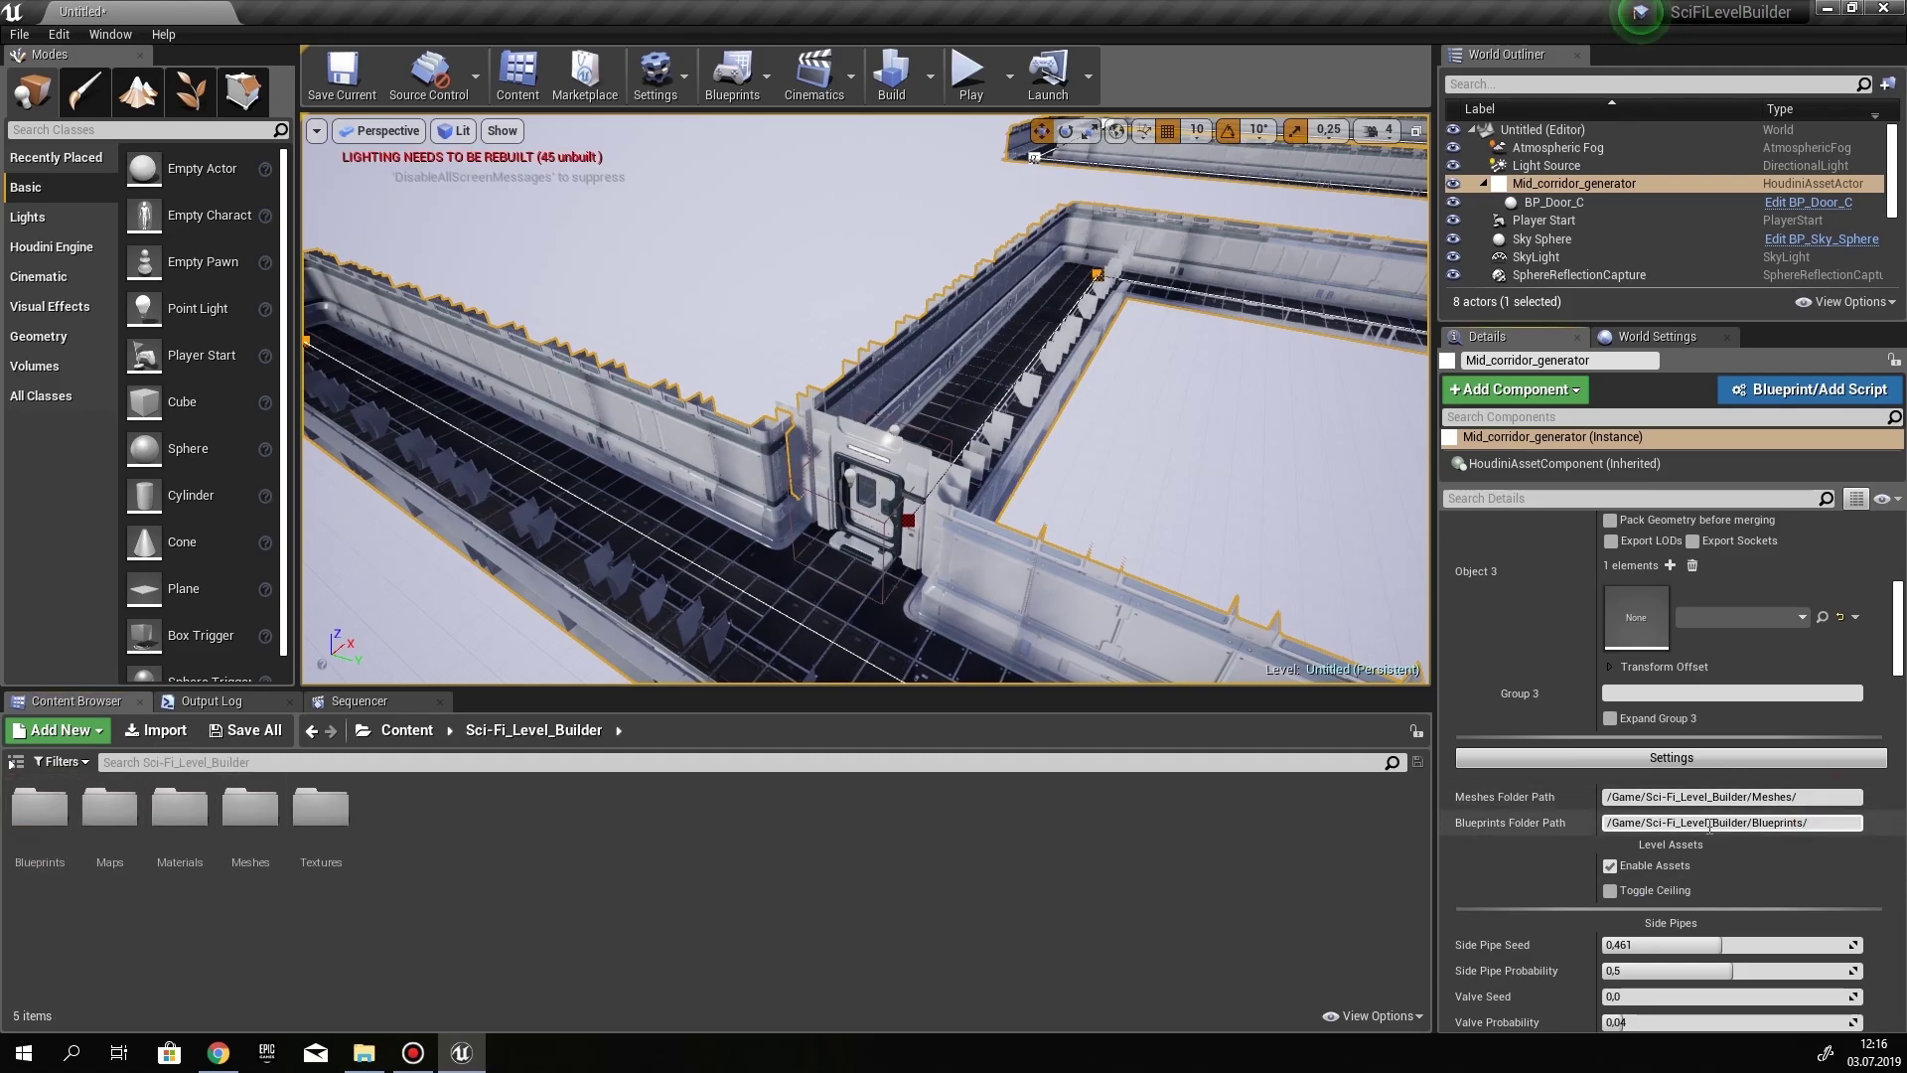
Reposition the corridor generator's curve points in the viewport to reshape the corridor layout
{"action": "right_click_drag", "start_coordinate": [884, 596], "coordinate": [910, 608]}
{"action": "left_click", "coordinate": [982, 336]}
{"action": "right_click_drag", "start_coordinate": [910, 497], "coordinate": [909, 496]}
{"action": "left_click_drag", "start_coordinate": [709, 416], "coordinate": [819, 430]}
{"action": "right_click_drag", "start_coordinate": [974, 481], "coordinate": [974, 481]}
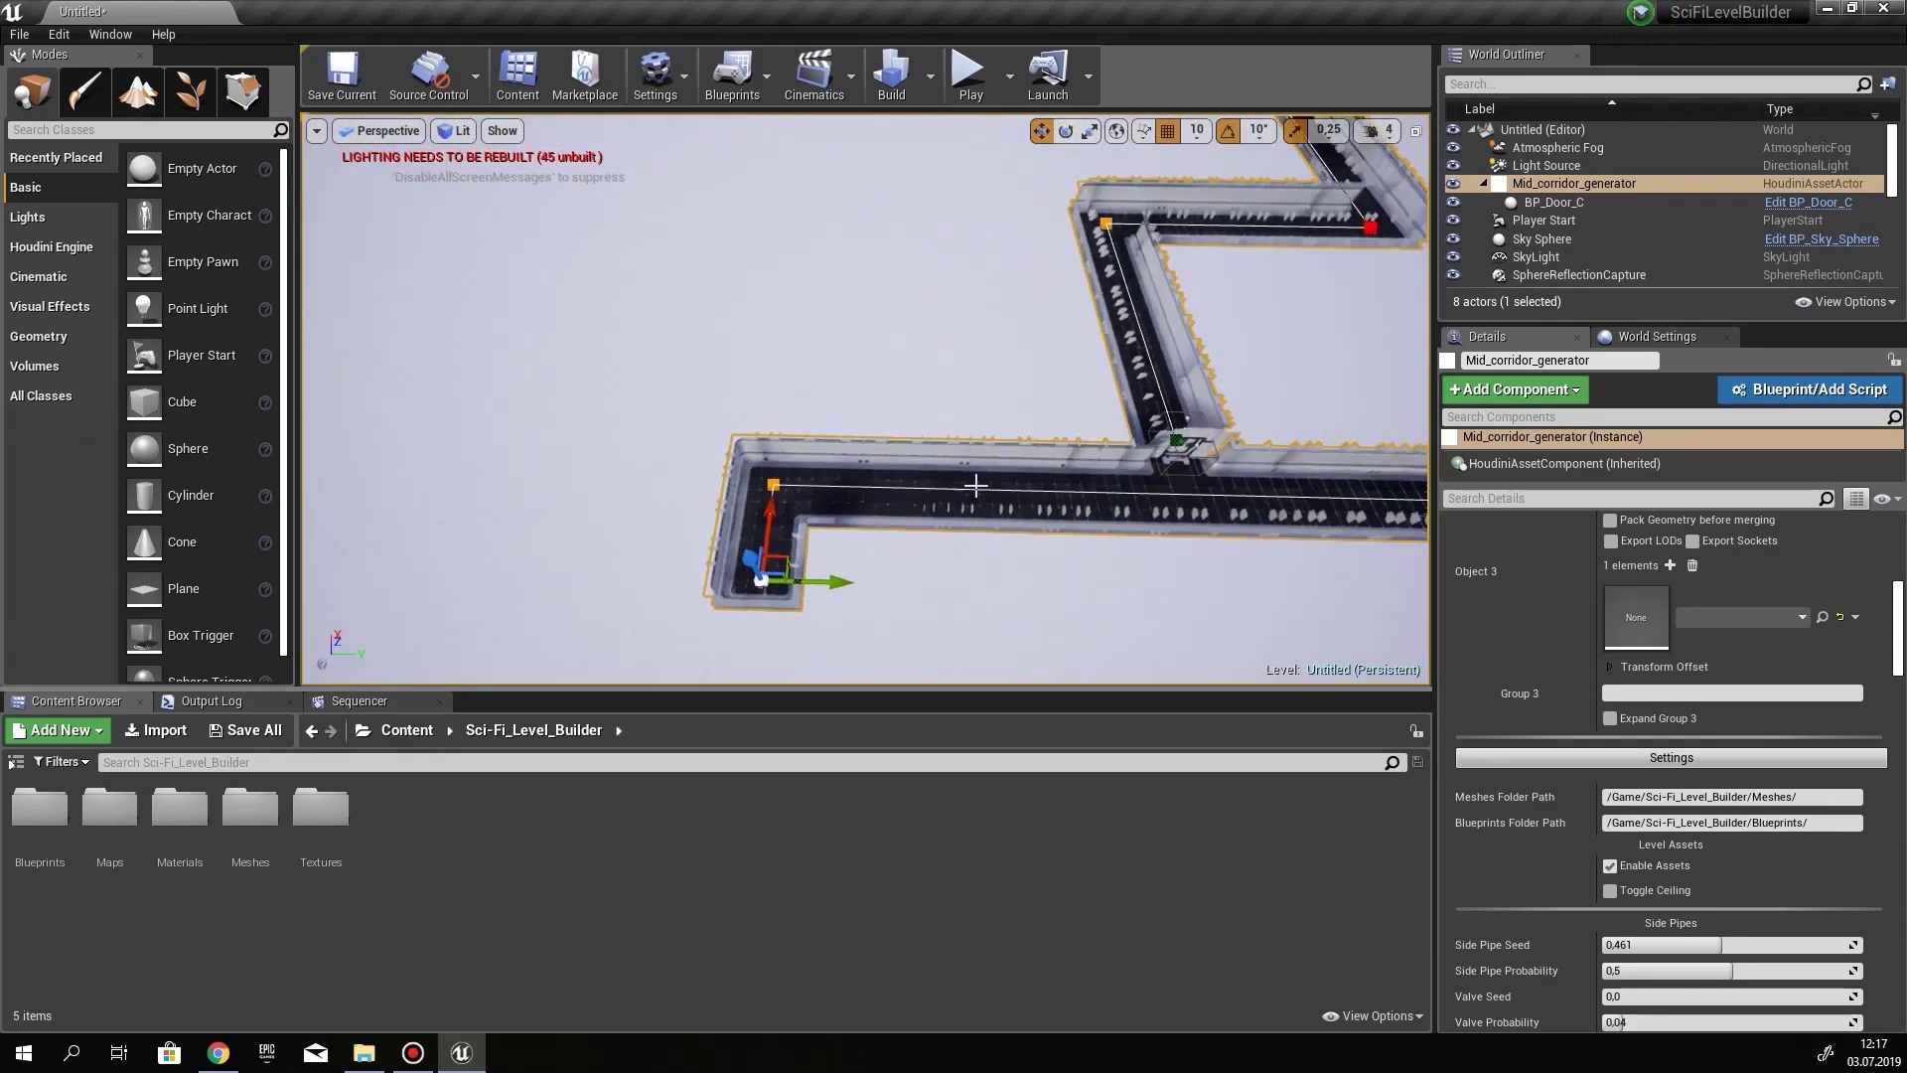
{"action": "right_click_drag", "start_coordinate": [1403, 427], "coordinate": [1403, 427]}
{"action": "left_click_drag", "start_coordinate": [639, 537], "coordinate": [1428, 513]}
{"action": "right_click_drag", "start_coordinate": [1426, 514], "coordinate": [1350, 477]}
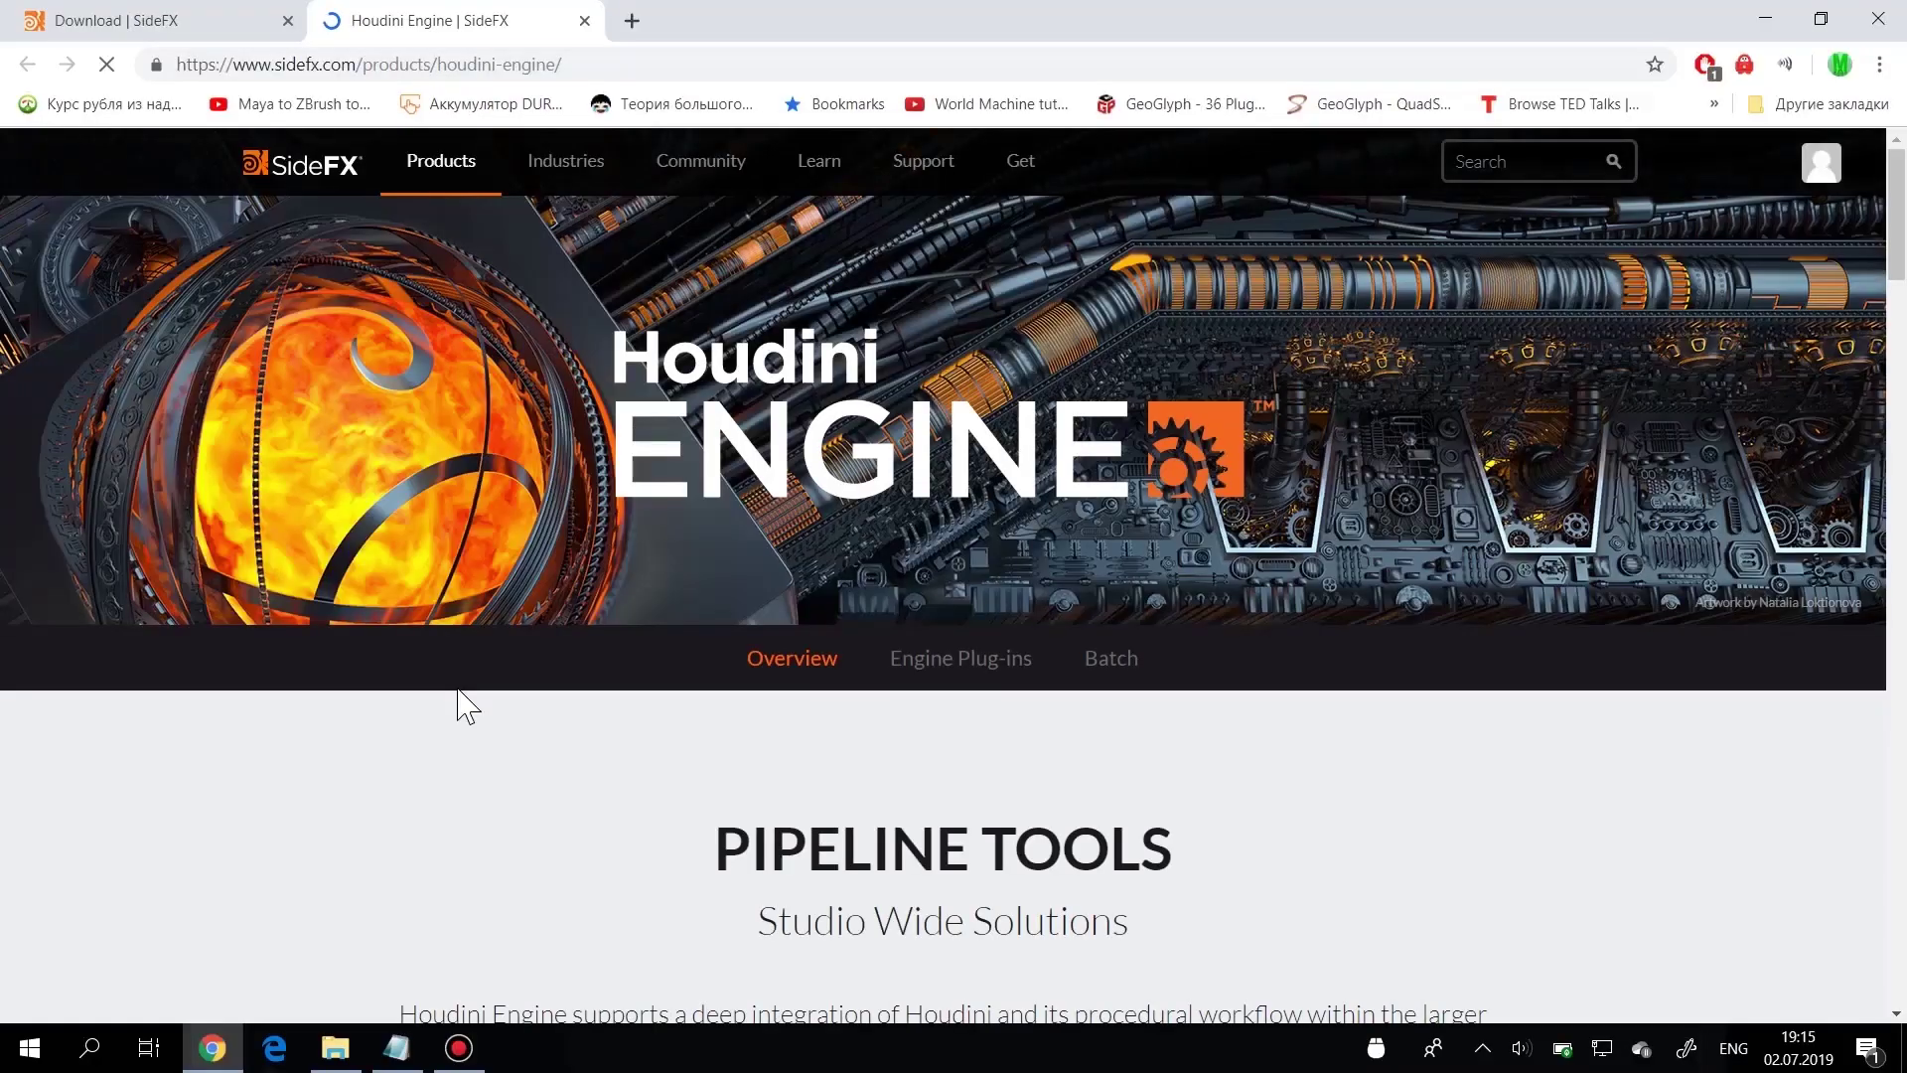
Read through the Houdini Engine overview on the SideFX website in the browser and open the Engine Plug-ins page
{"action": "scroll", "coordinate": [465, 706], "scroll_direction": "down", "scroll_amount": 3}
{"action": "scroll", "coordinate": [464, 705], "scroll_direction": "down", "scroll_amount": 8}
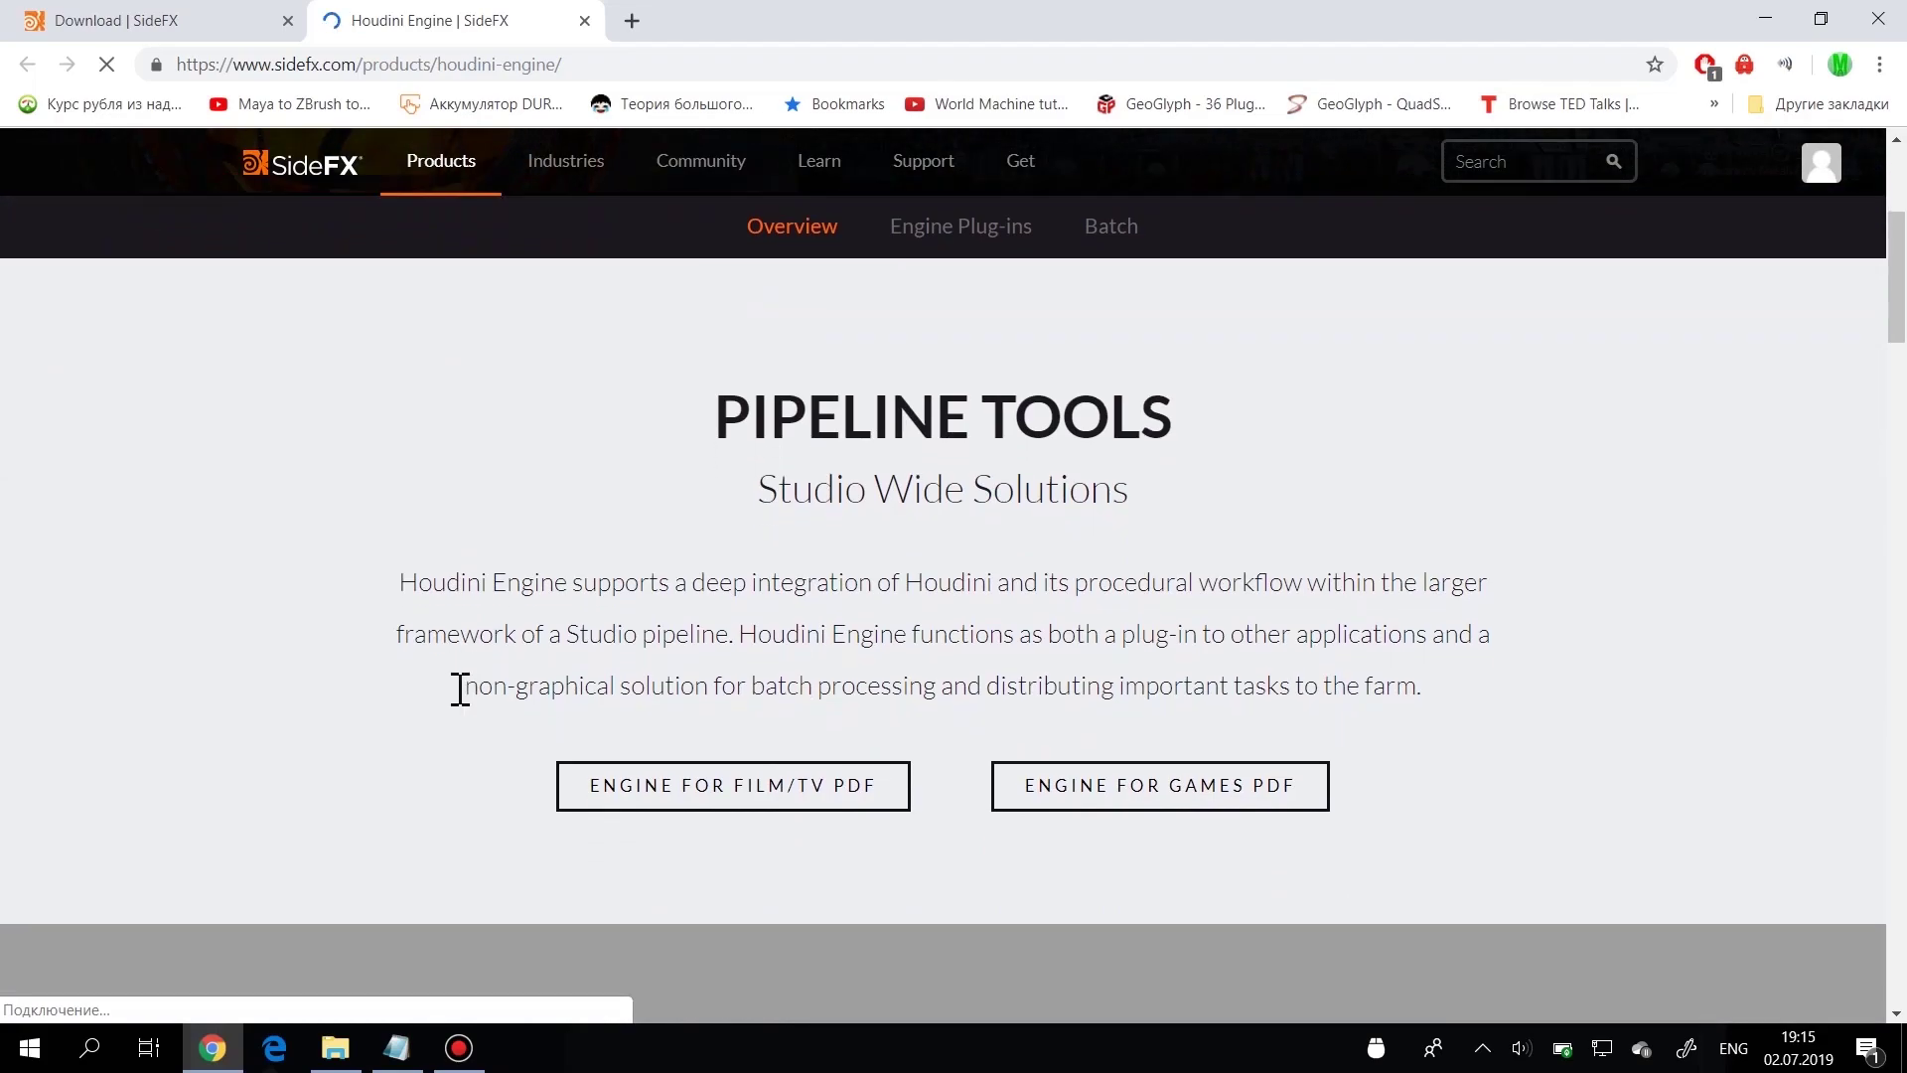
{"action": "scroll", "coordinate": [460, 689], "scroll_direction": "down", "scroll_amount": 6}
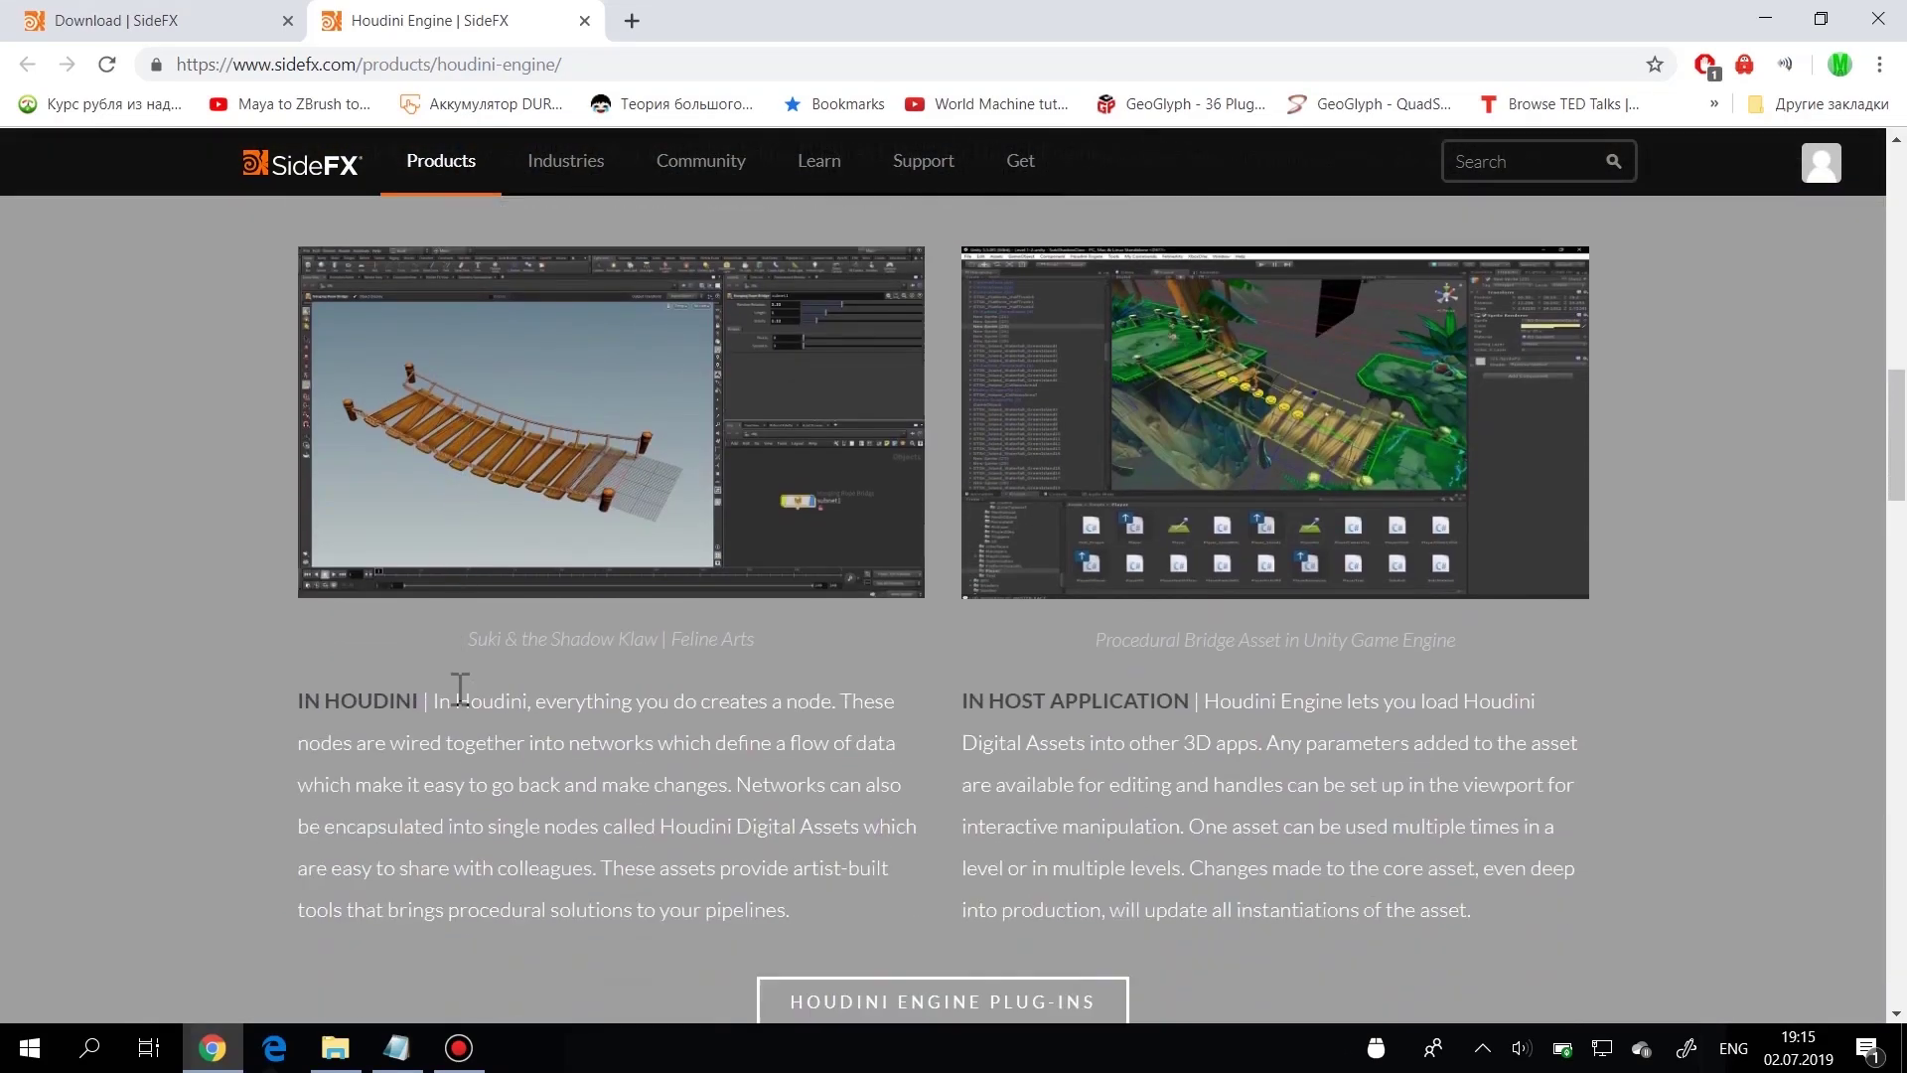
{"action": "left_click", "coordinate": [939, 544]}
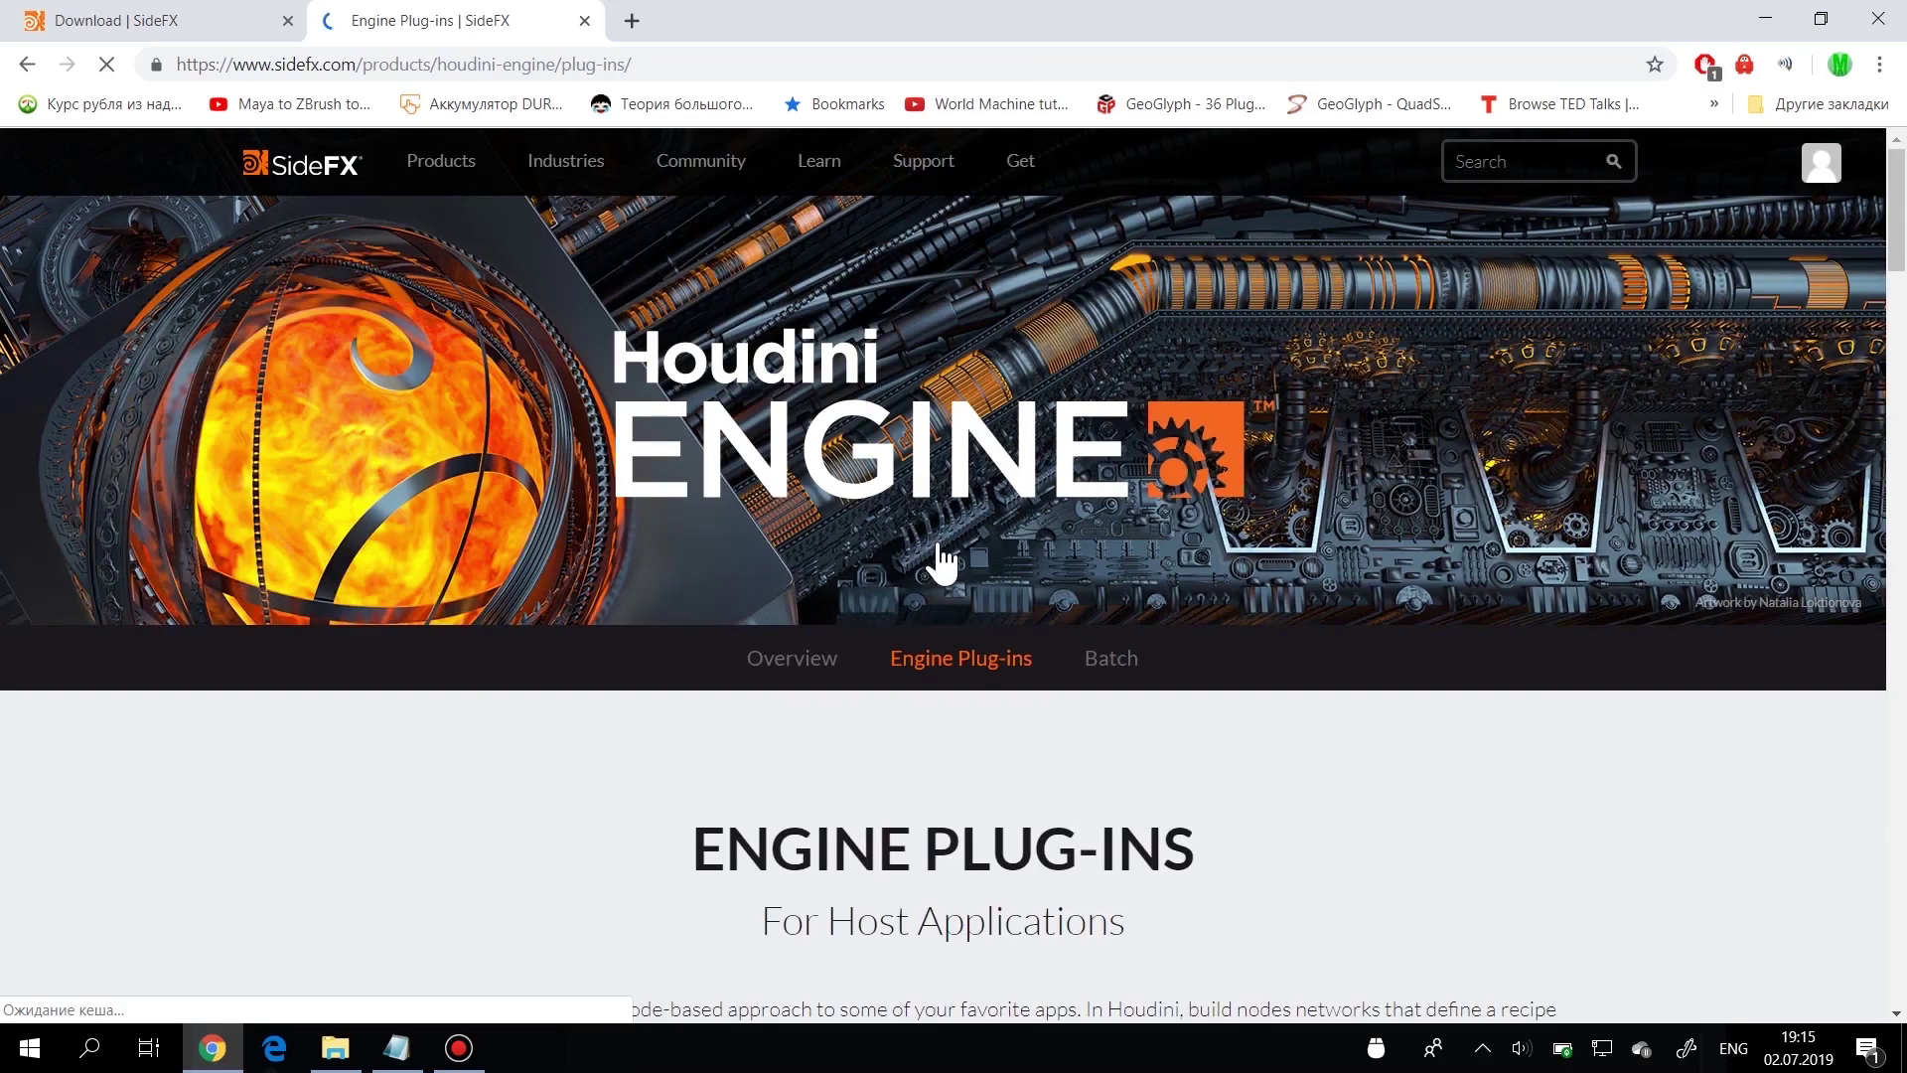
Review the supported host applications for the engine plug-ins and open the store page for the free Houdini Engine Indie license
{"action": "scroll", "coordinate": [939, 557], "scroll_direction": "down", "scroll_amount": 3}
{"action": "scroll", "coordinate": [941, 562], "scroll_direction": "down", "scroll_amount": 7}
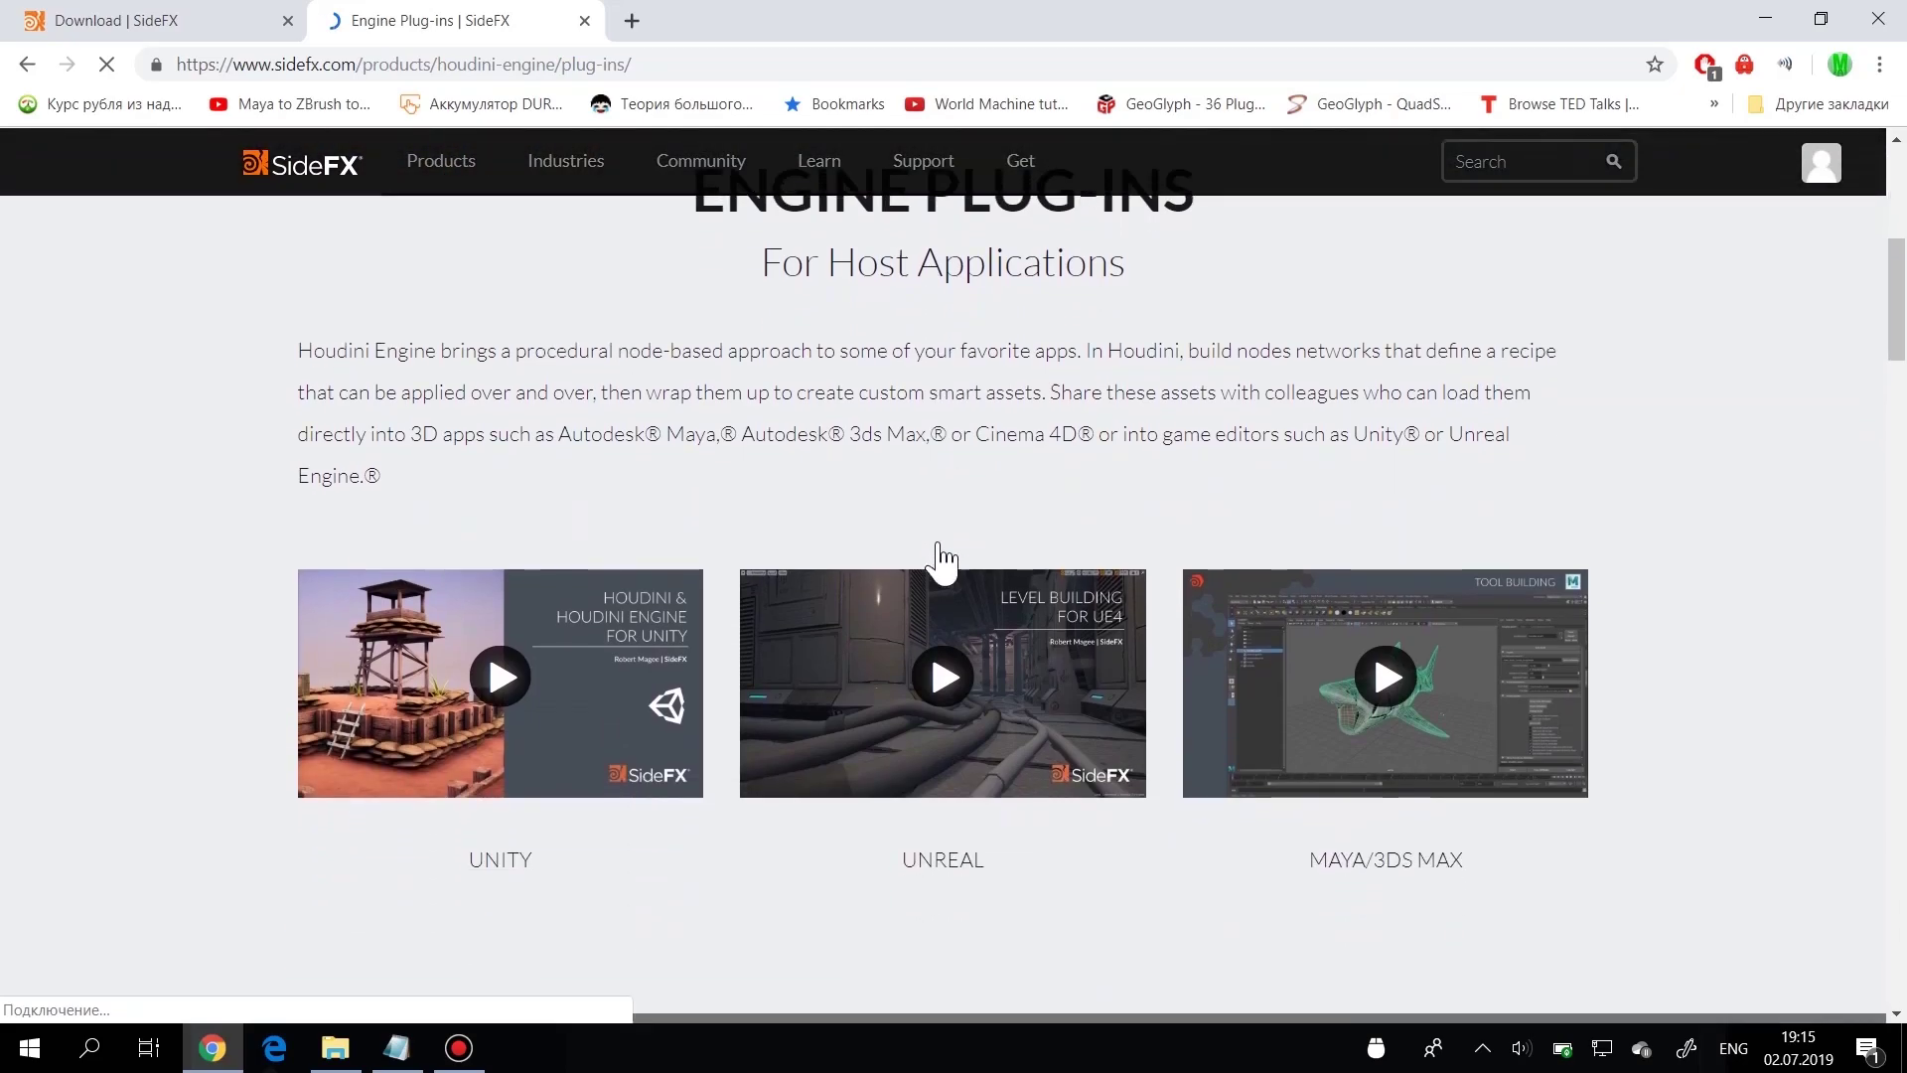
{"action": "scroll", "coordinate": [942, 562], "scroll_direction": "down", "scroll_amount": 18}
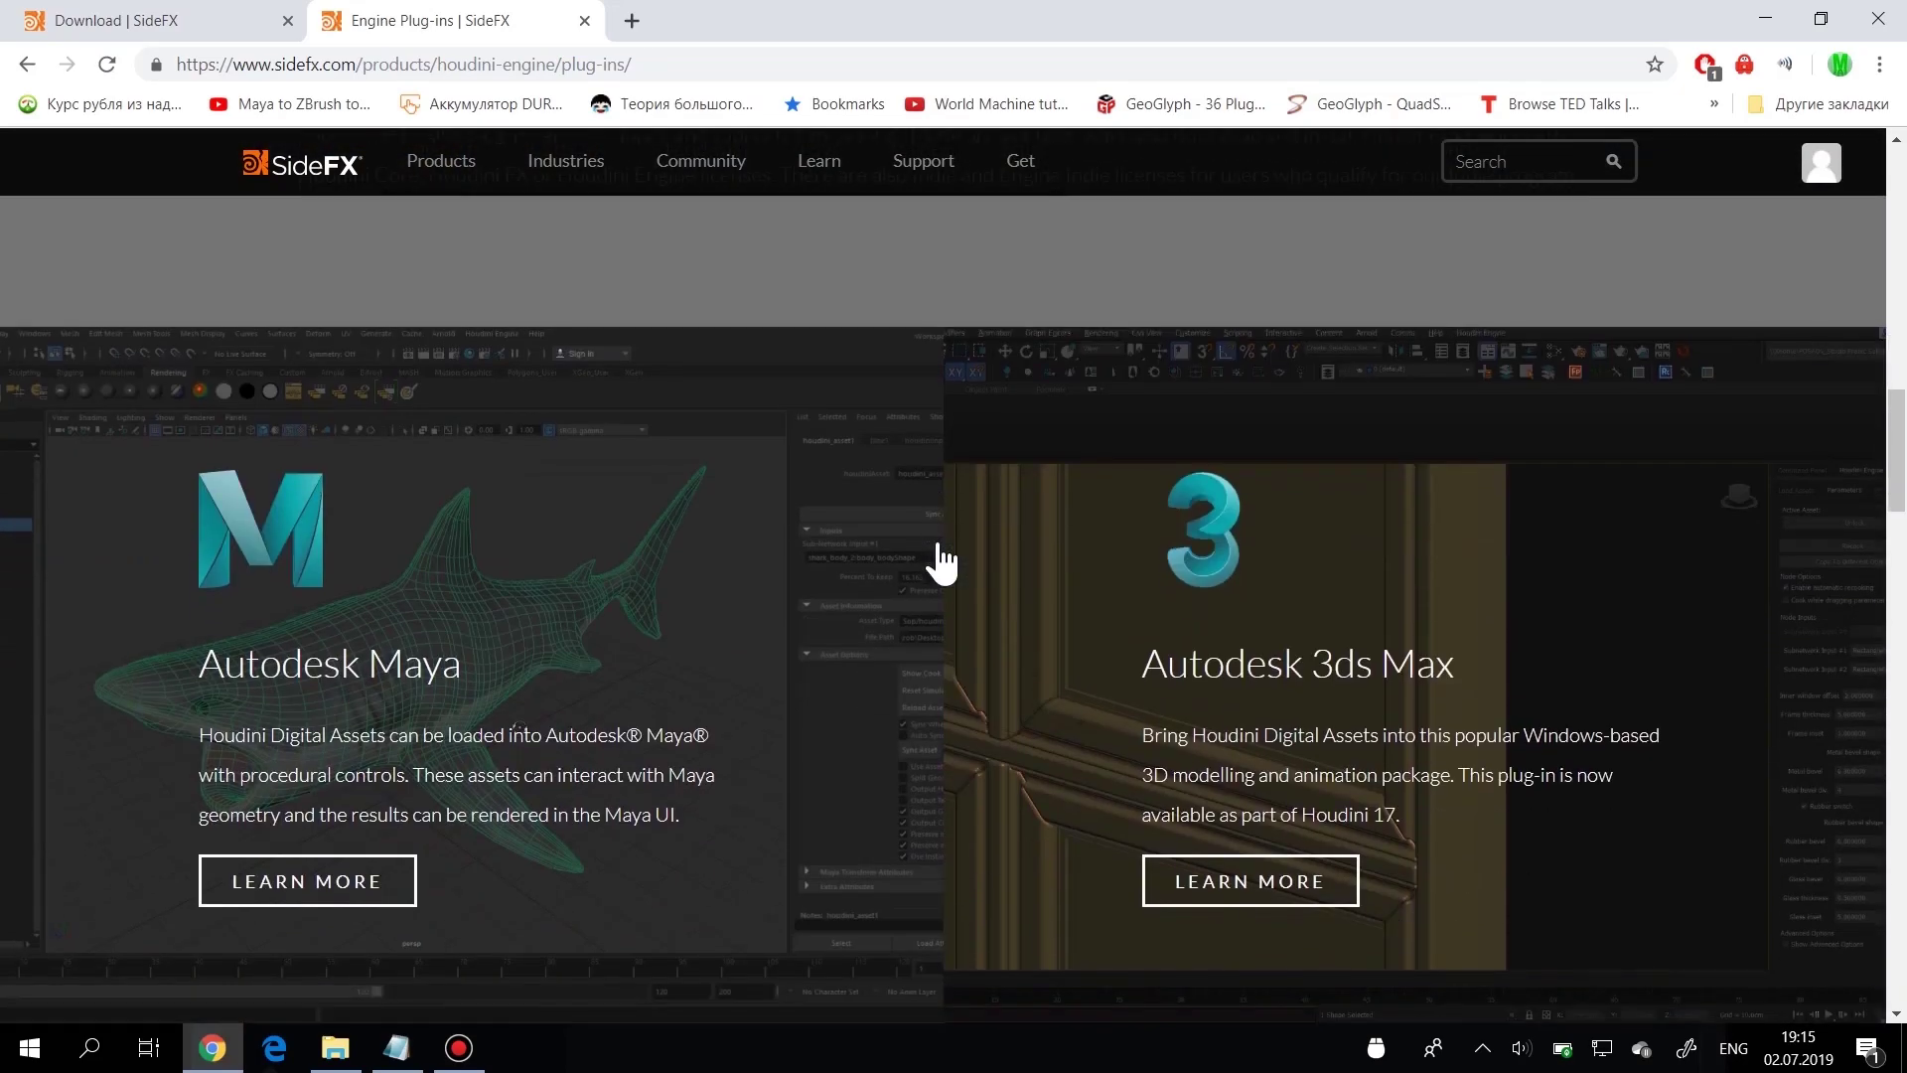
{"action": "scroll", "coordinate": [942, 562], "scroll_direction": "down", "scroll_amount": 10}
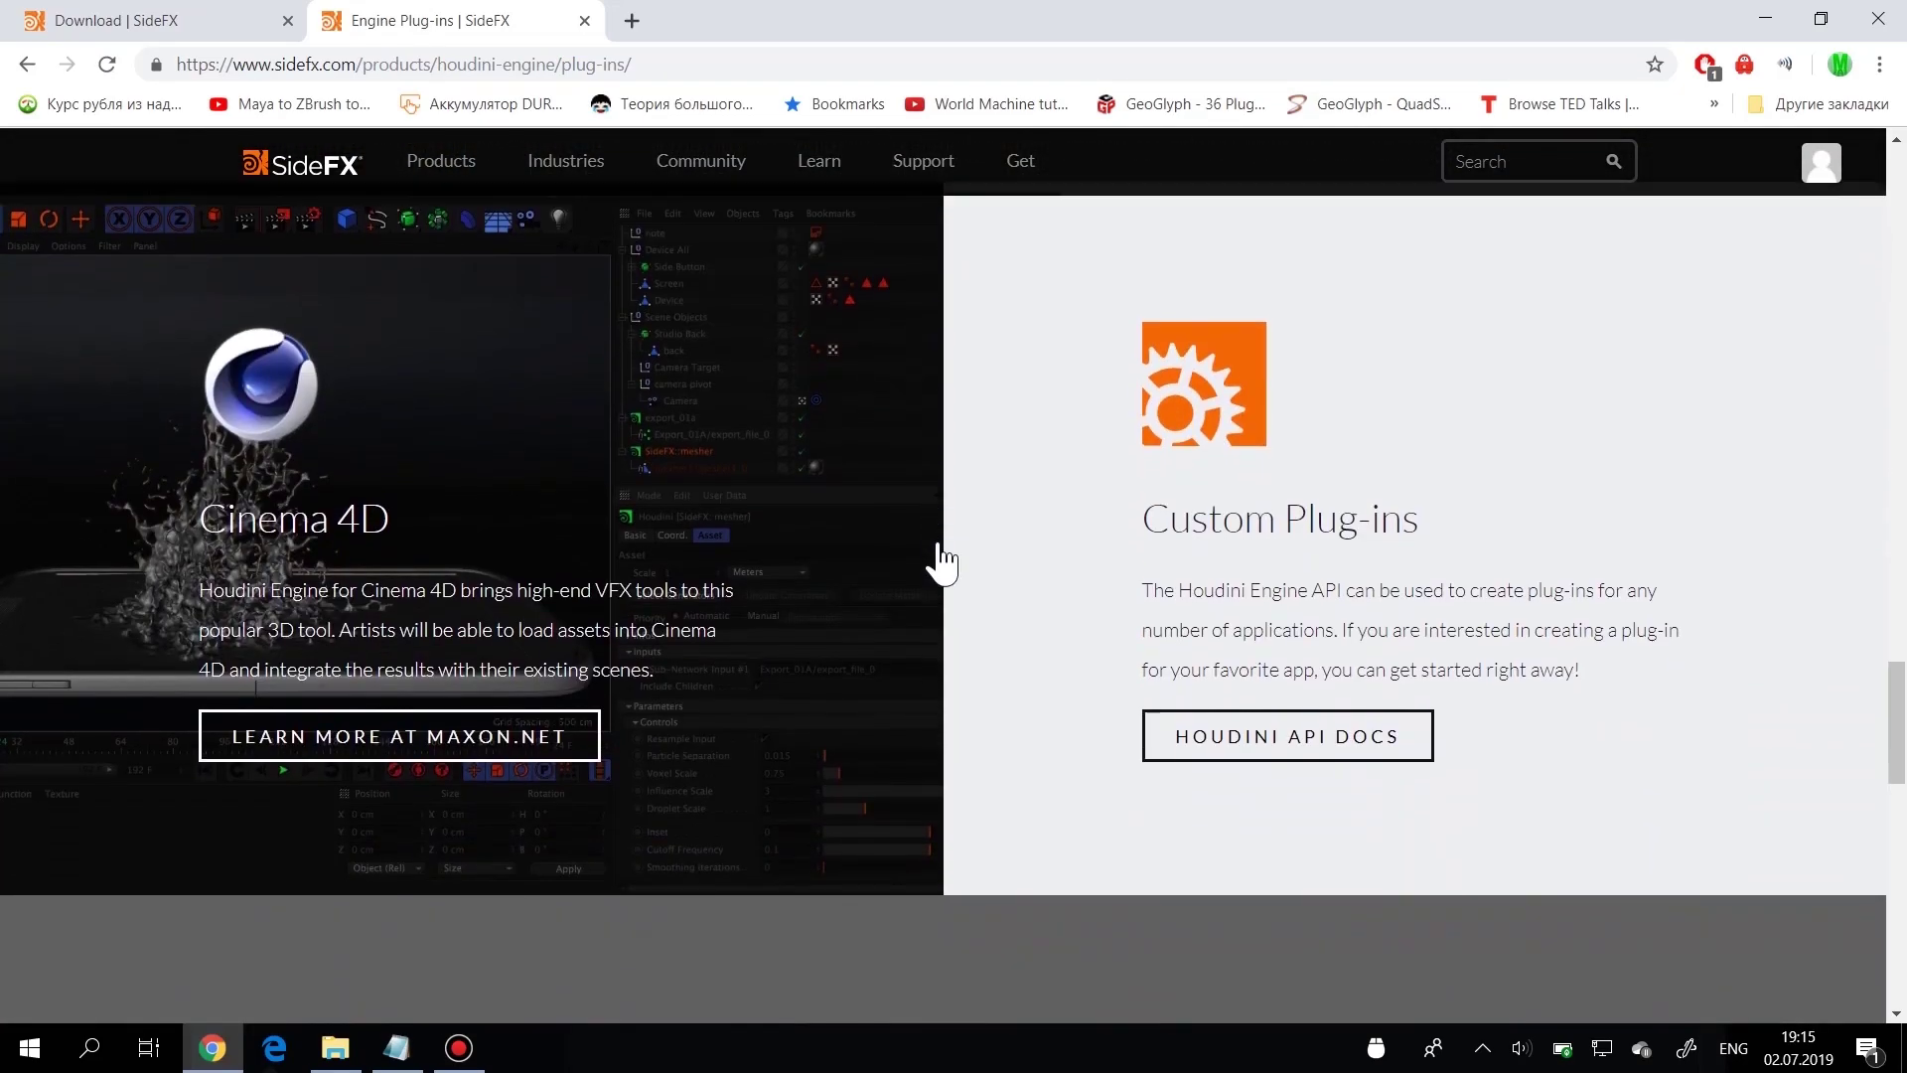
{"action": "scroll", "coordinate": [942, 562], "scroll_direction": "down", "scroll_amount": 3}
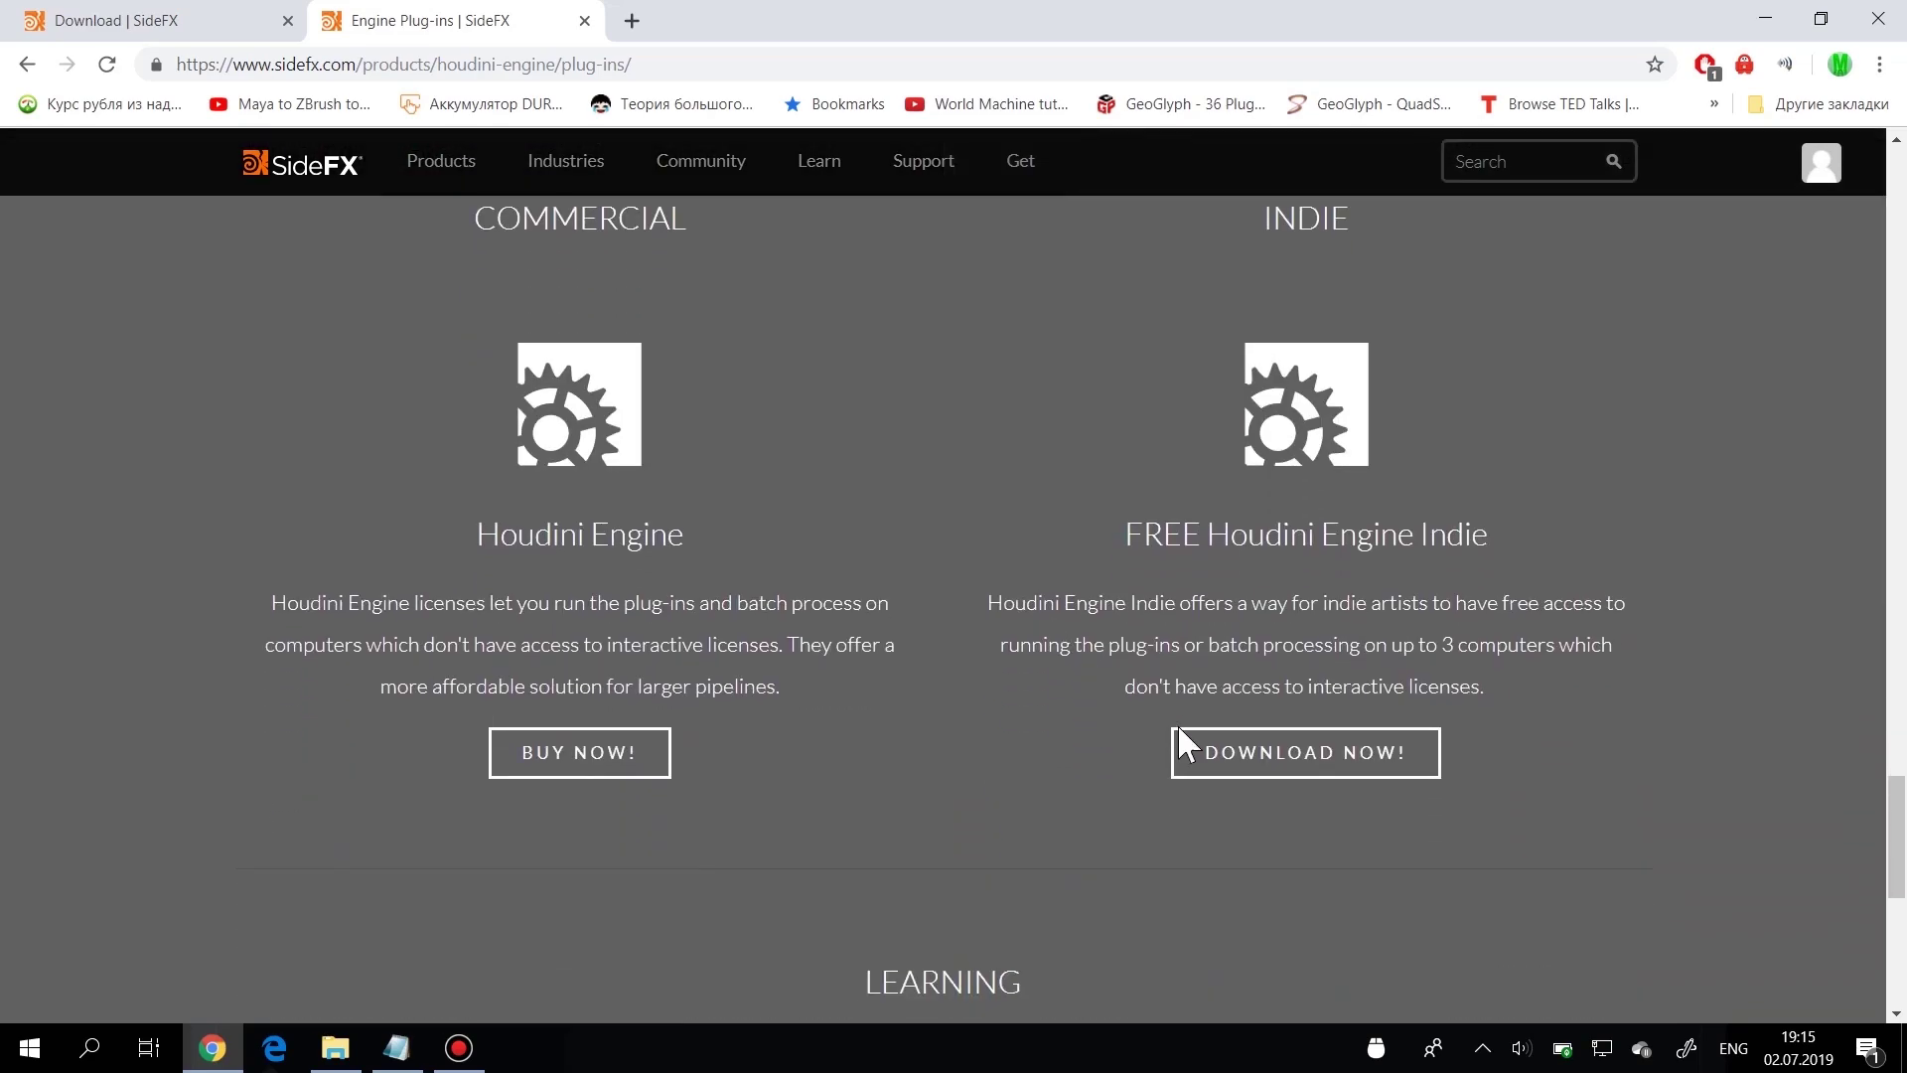
{"action": "left_click", "coordinate": [1318, 787]}
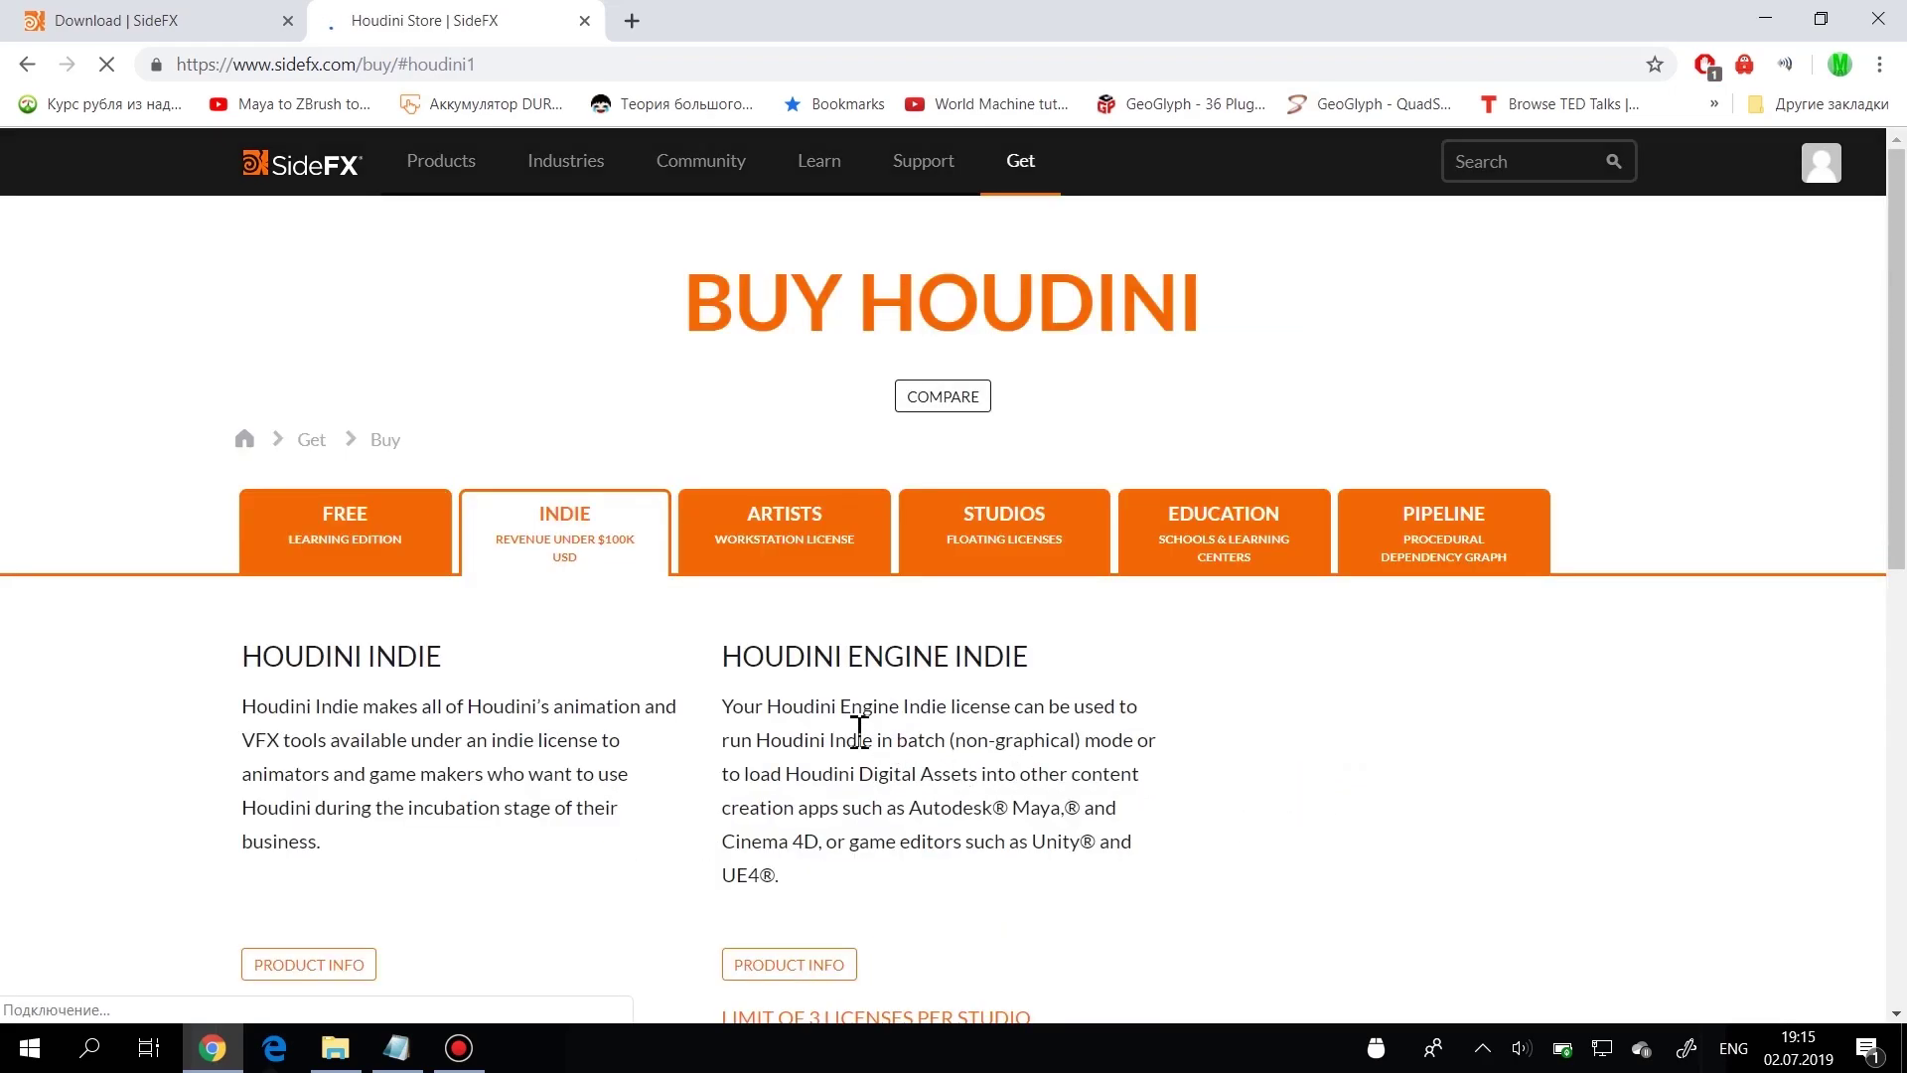
Add the free Houdini Engine Indie license to the cart
{"action": "scroll", "coordinate": [730, 725], "scroll_direction": "down", "scroll_amount": 2}
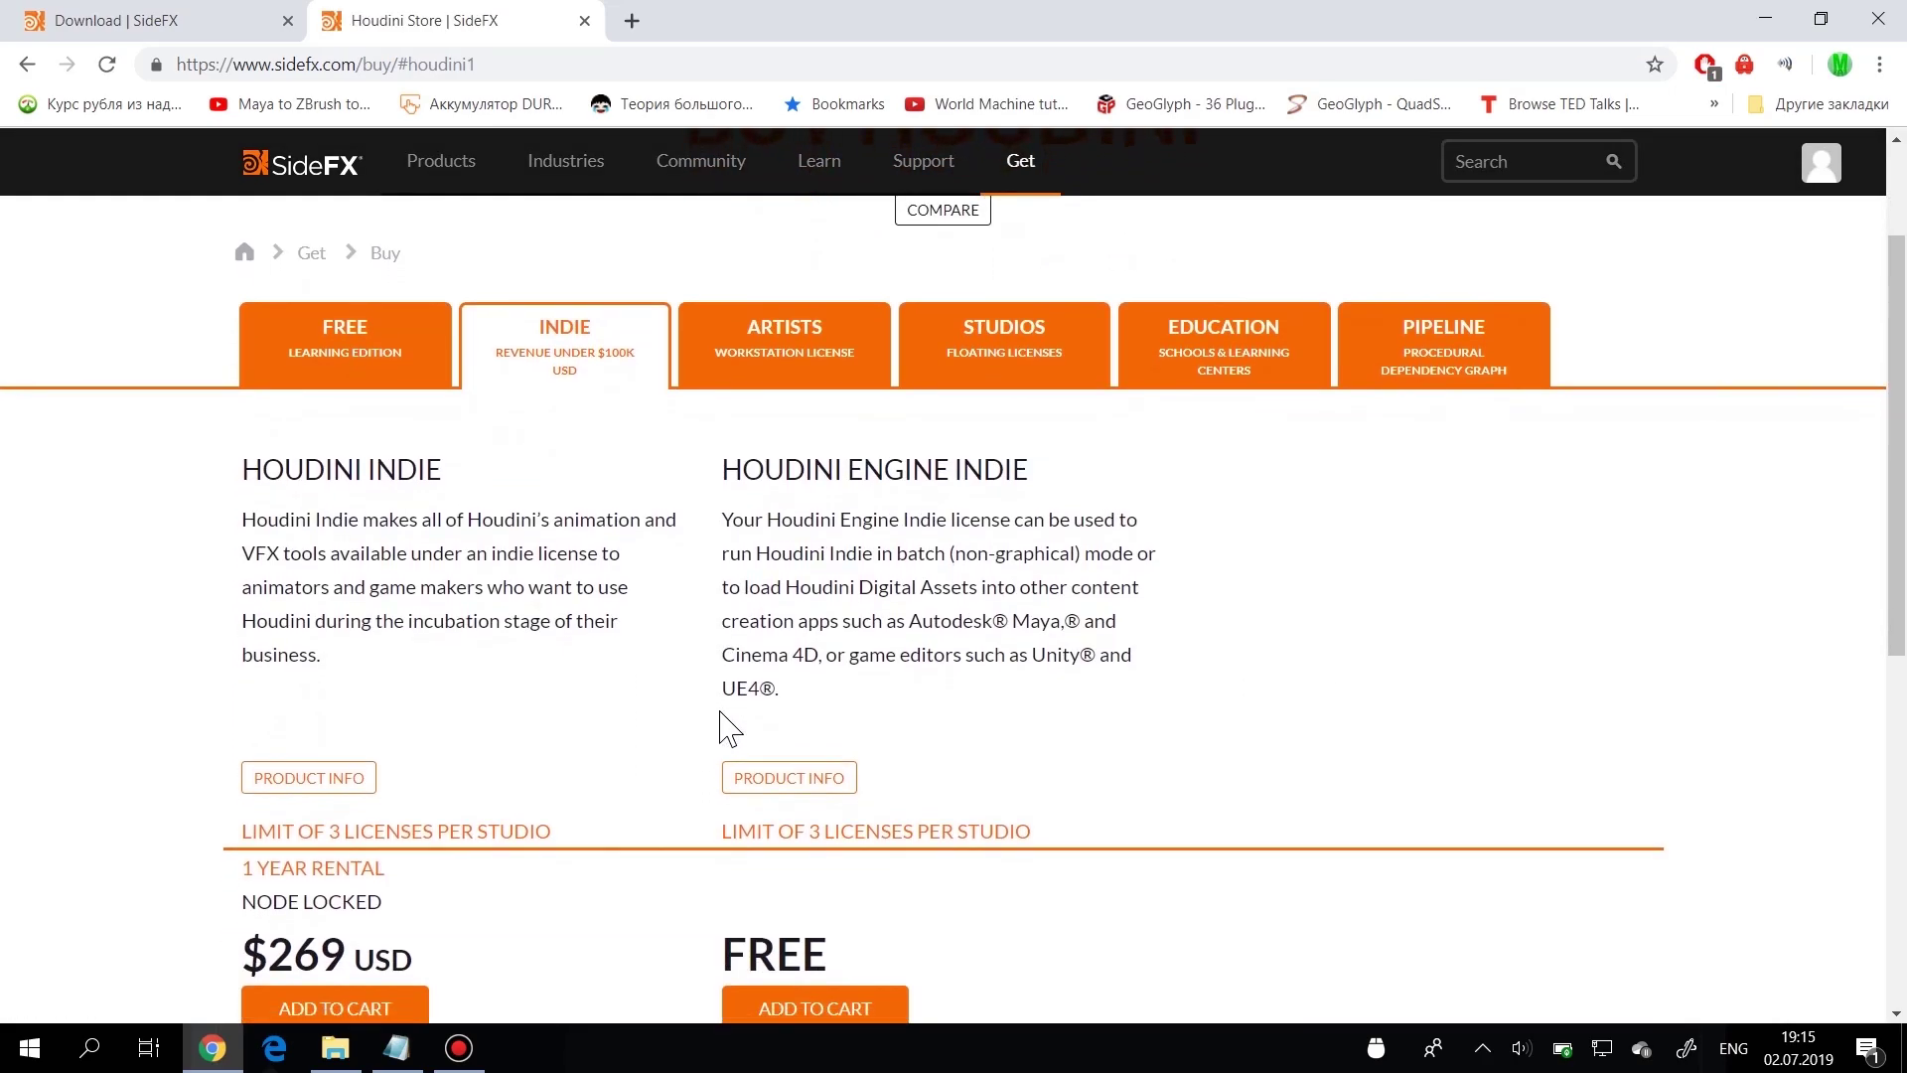
{"action": "scroll", "coordinate": [844, 655], "scroll_direction": "down", "scroll_amount": 3}
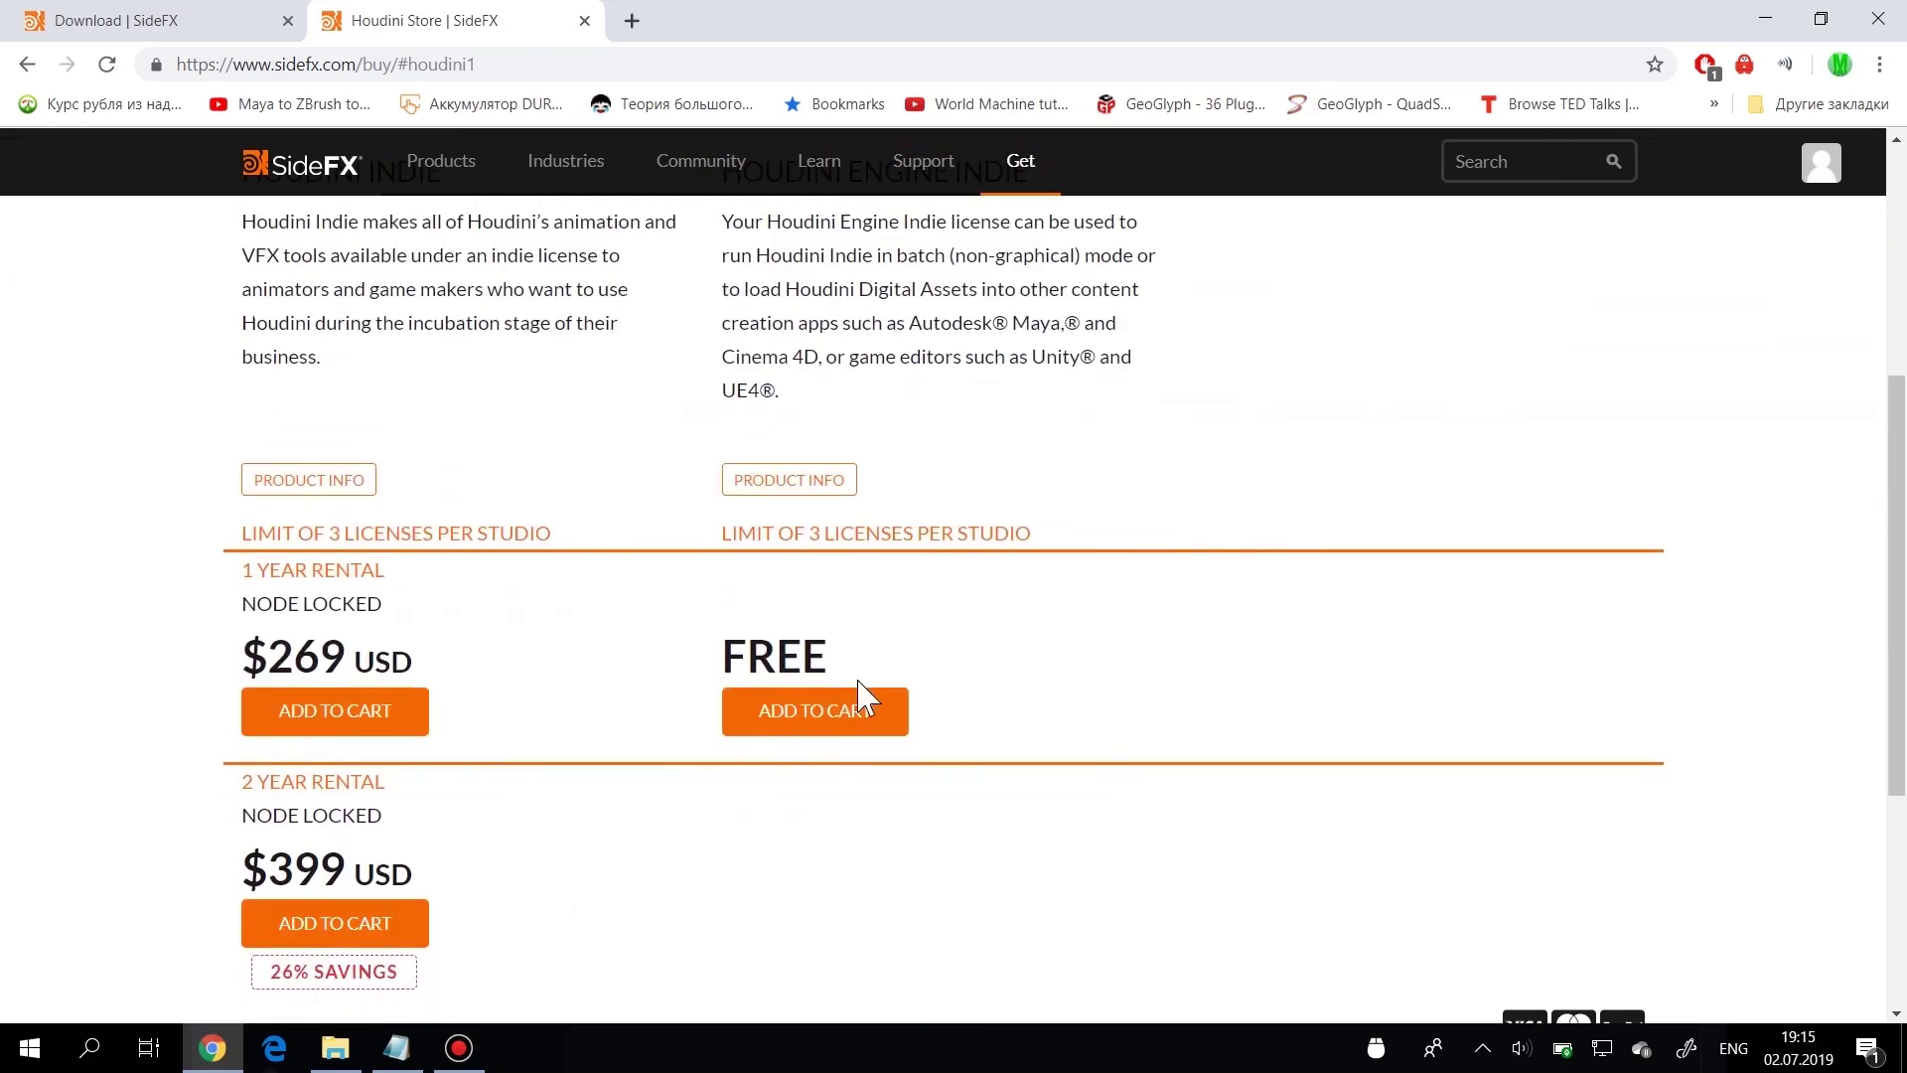
{"action": "left_click", "coordinate": [787, 697]}
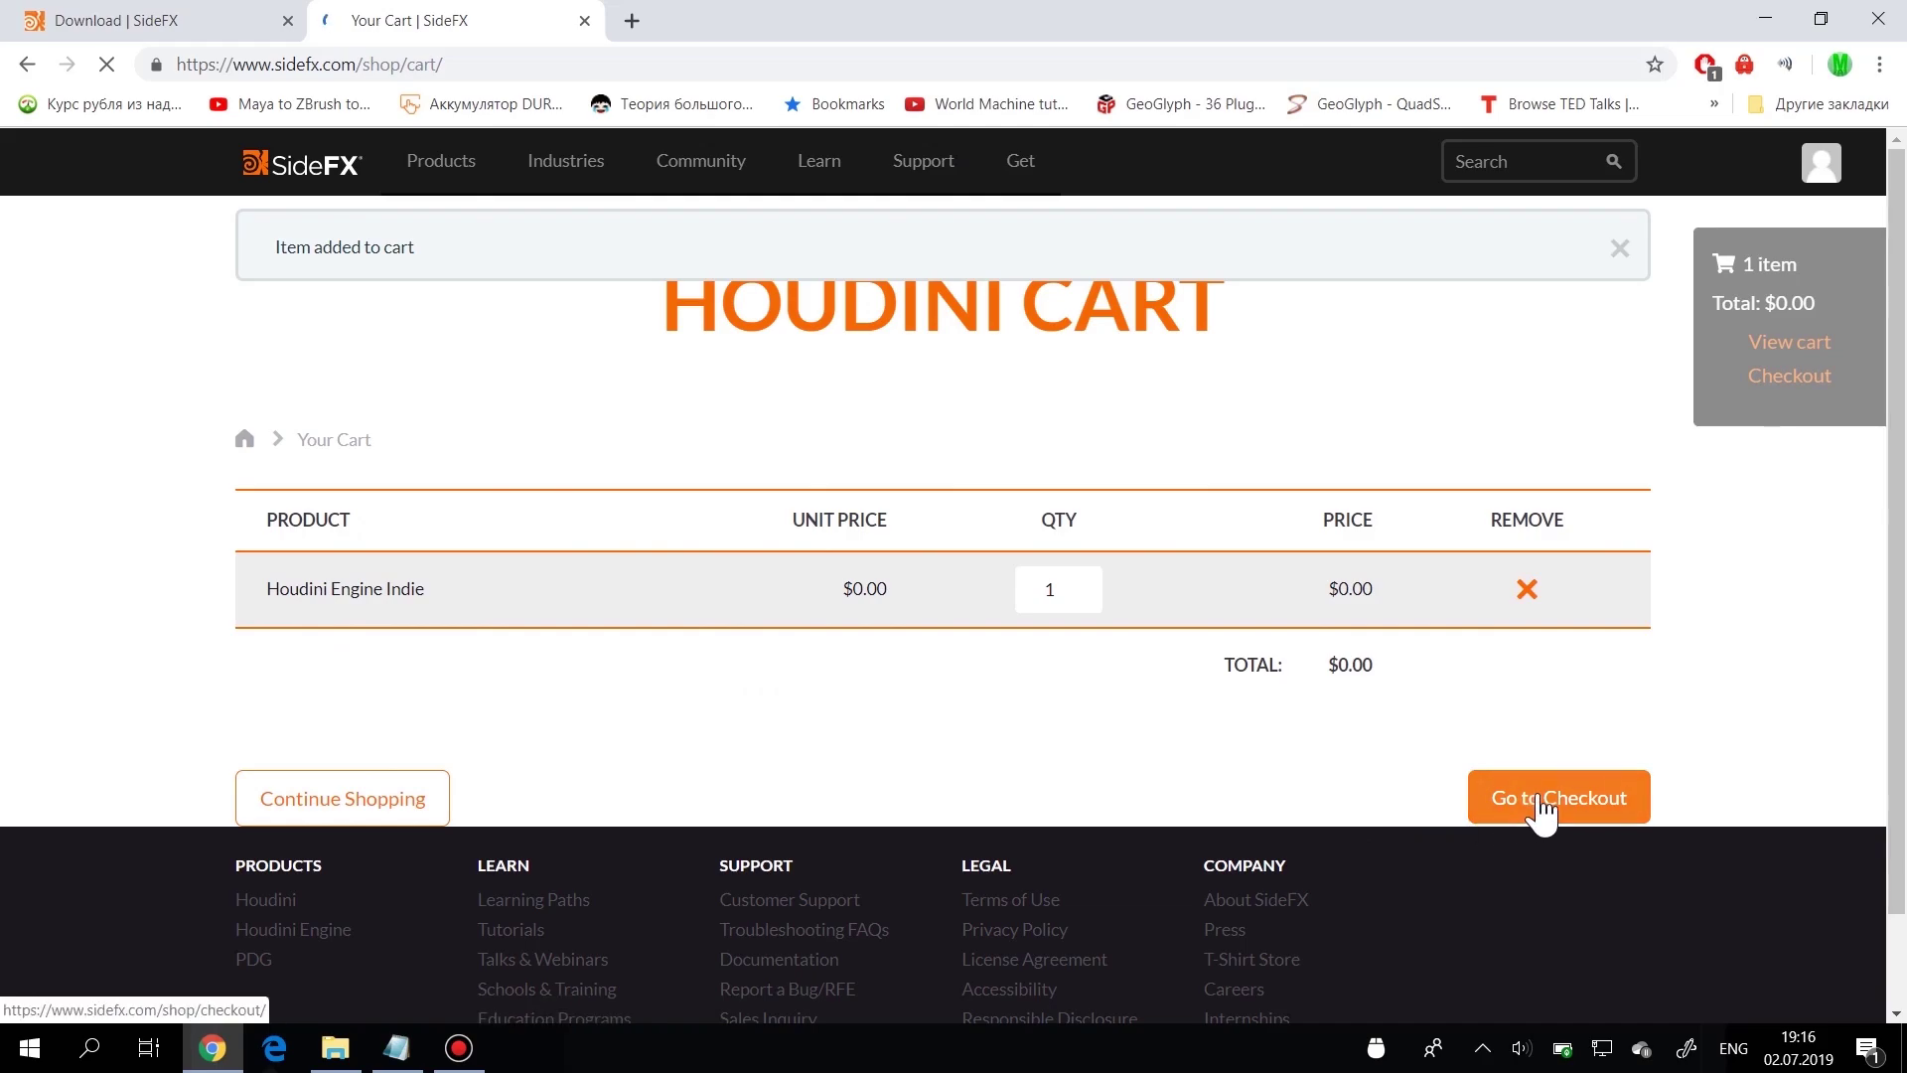
Check out the Houdini Engine Indie cart, fill in the required billing information and complete the order
{"action": "left_click", "coordinate": [1541, 804]}
{"action": "scroll", "coordinate": [1538, 795], "scroll_direction": "down", "scroll_amount": 1}
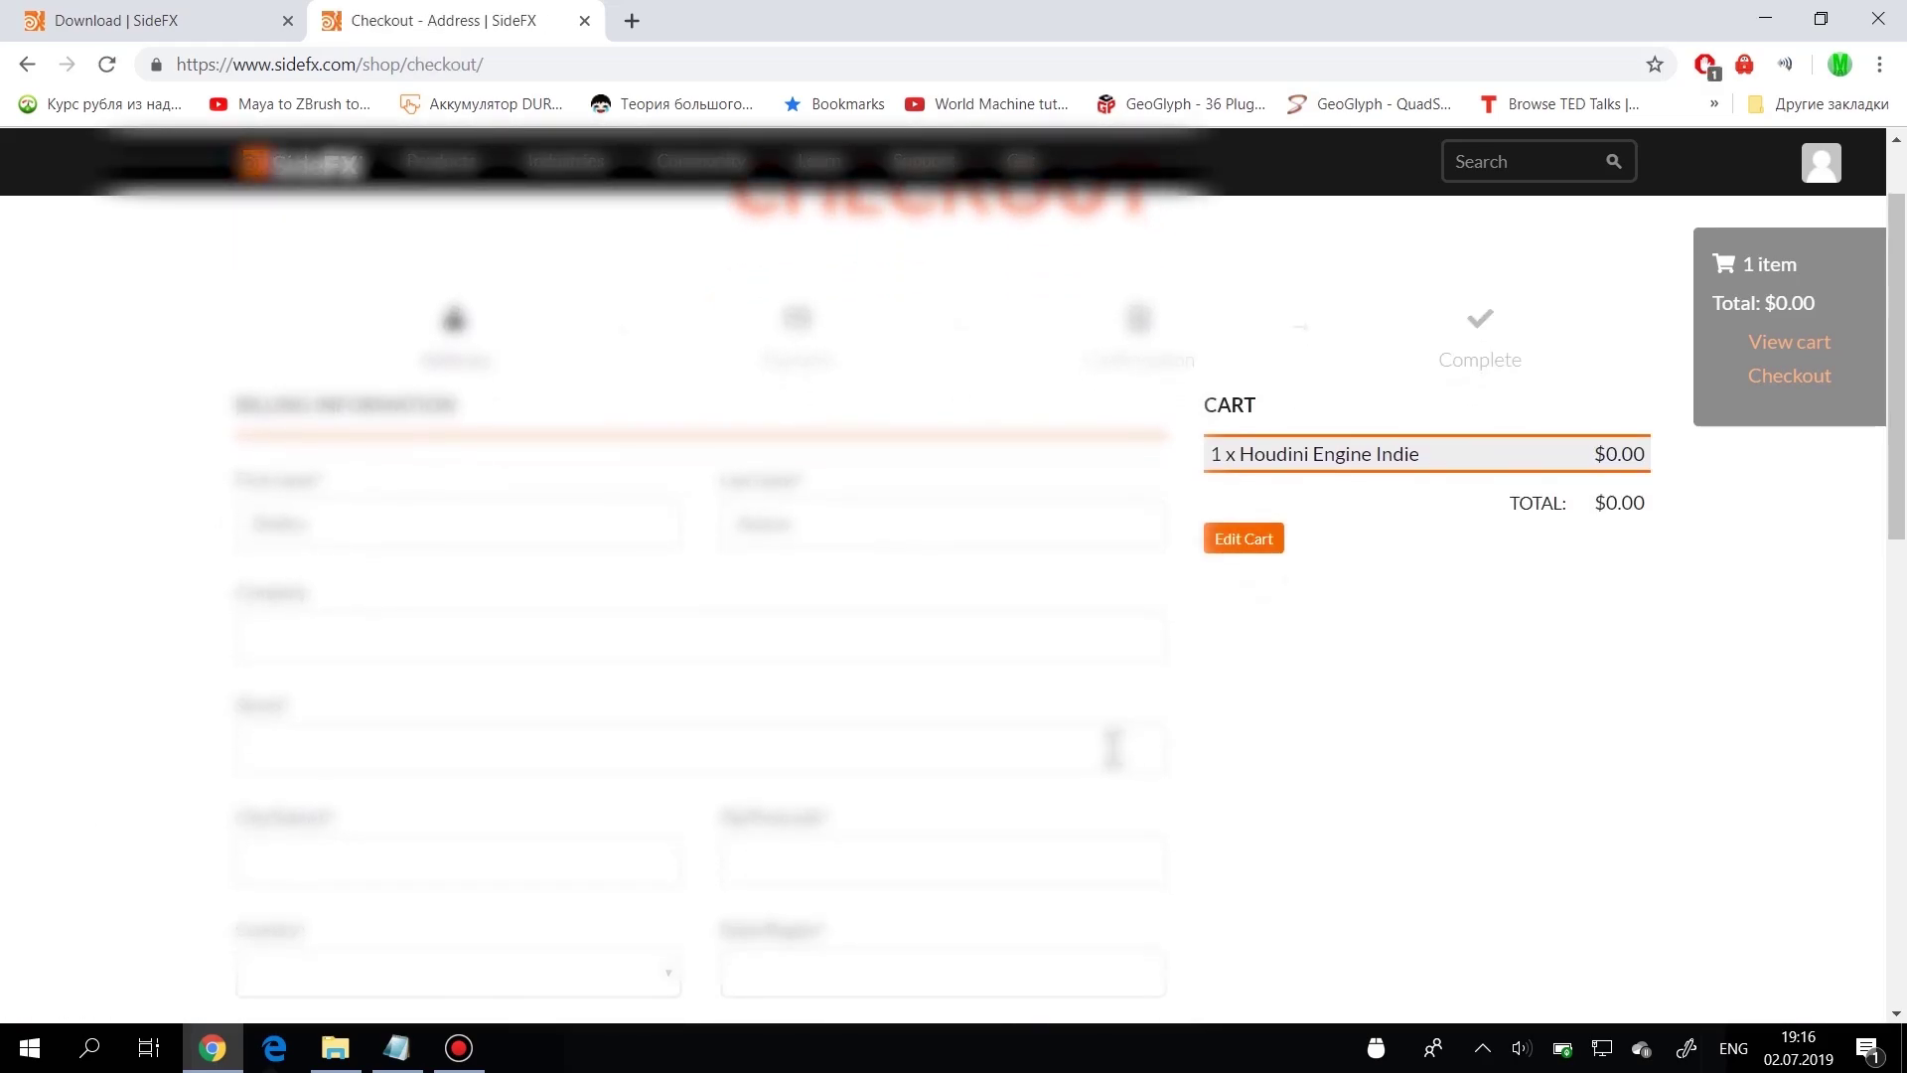
{"action": "left_click", "coordinate": [1080, 748]}
{"action": "left_click", "coordinate": [425, 558]}
{"action": "scroll", "coordinate": [1580, 718], "scroll_direction": "down", "scroll_amount": 1}
{"action": "scroll", "coordinate": [1589, 733], "scroll_direction": "down", "scroll_amount": 9}
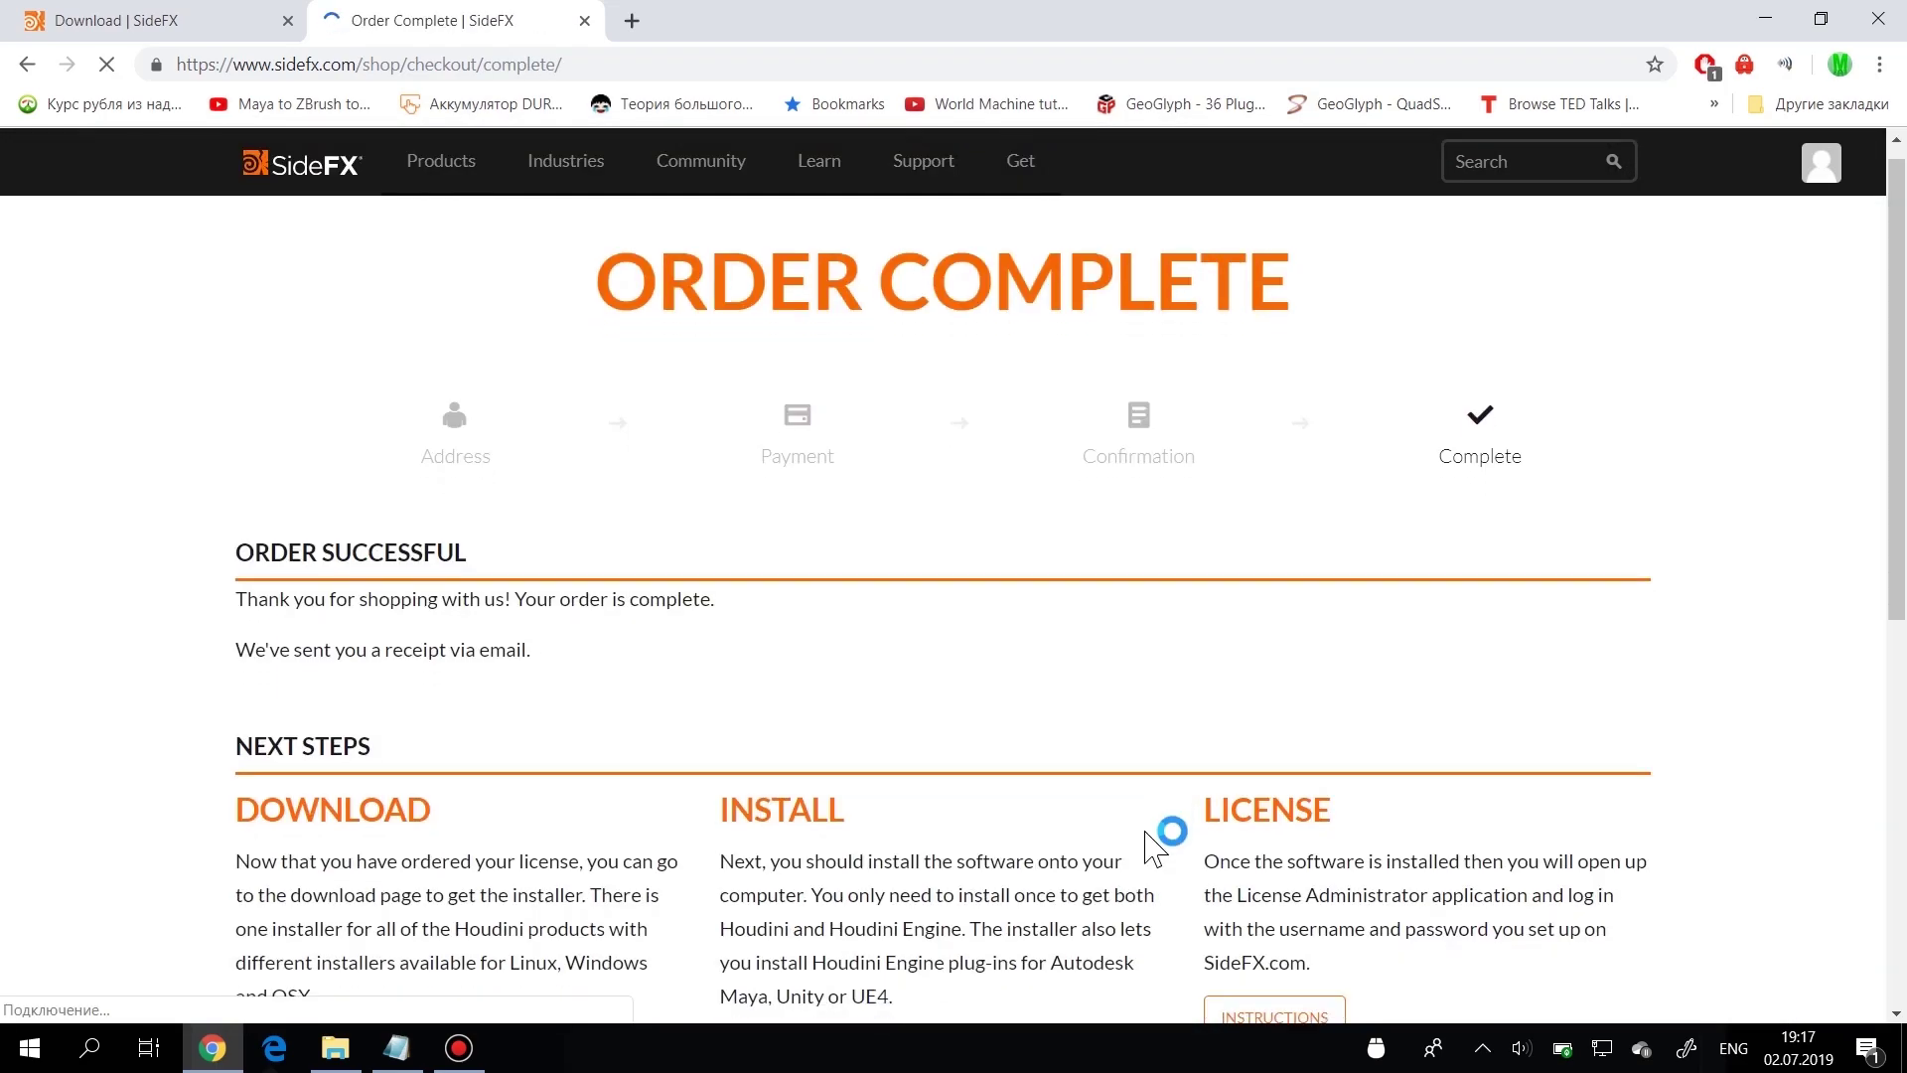
Open the Houdini download page and download the Windows installer for Production Build 17.5.293
{"action": "left_click", "coordinate": [285, 747]}
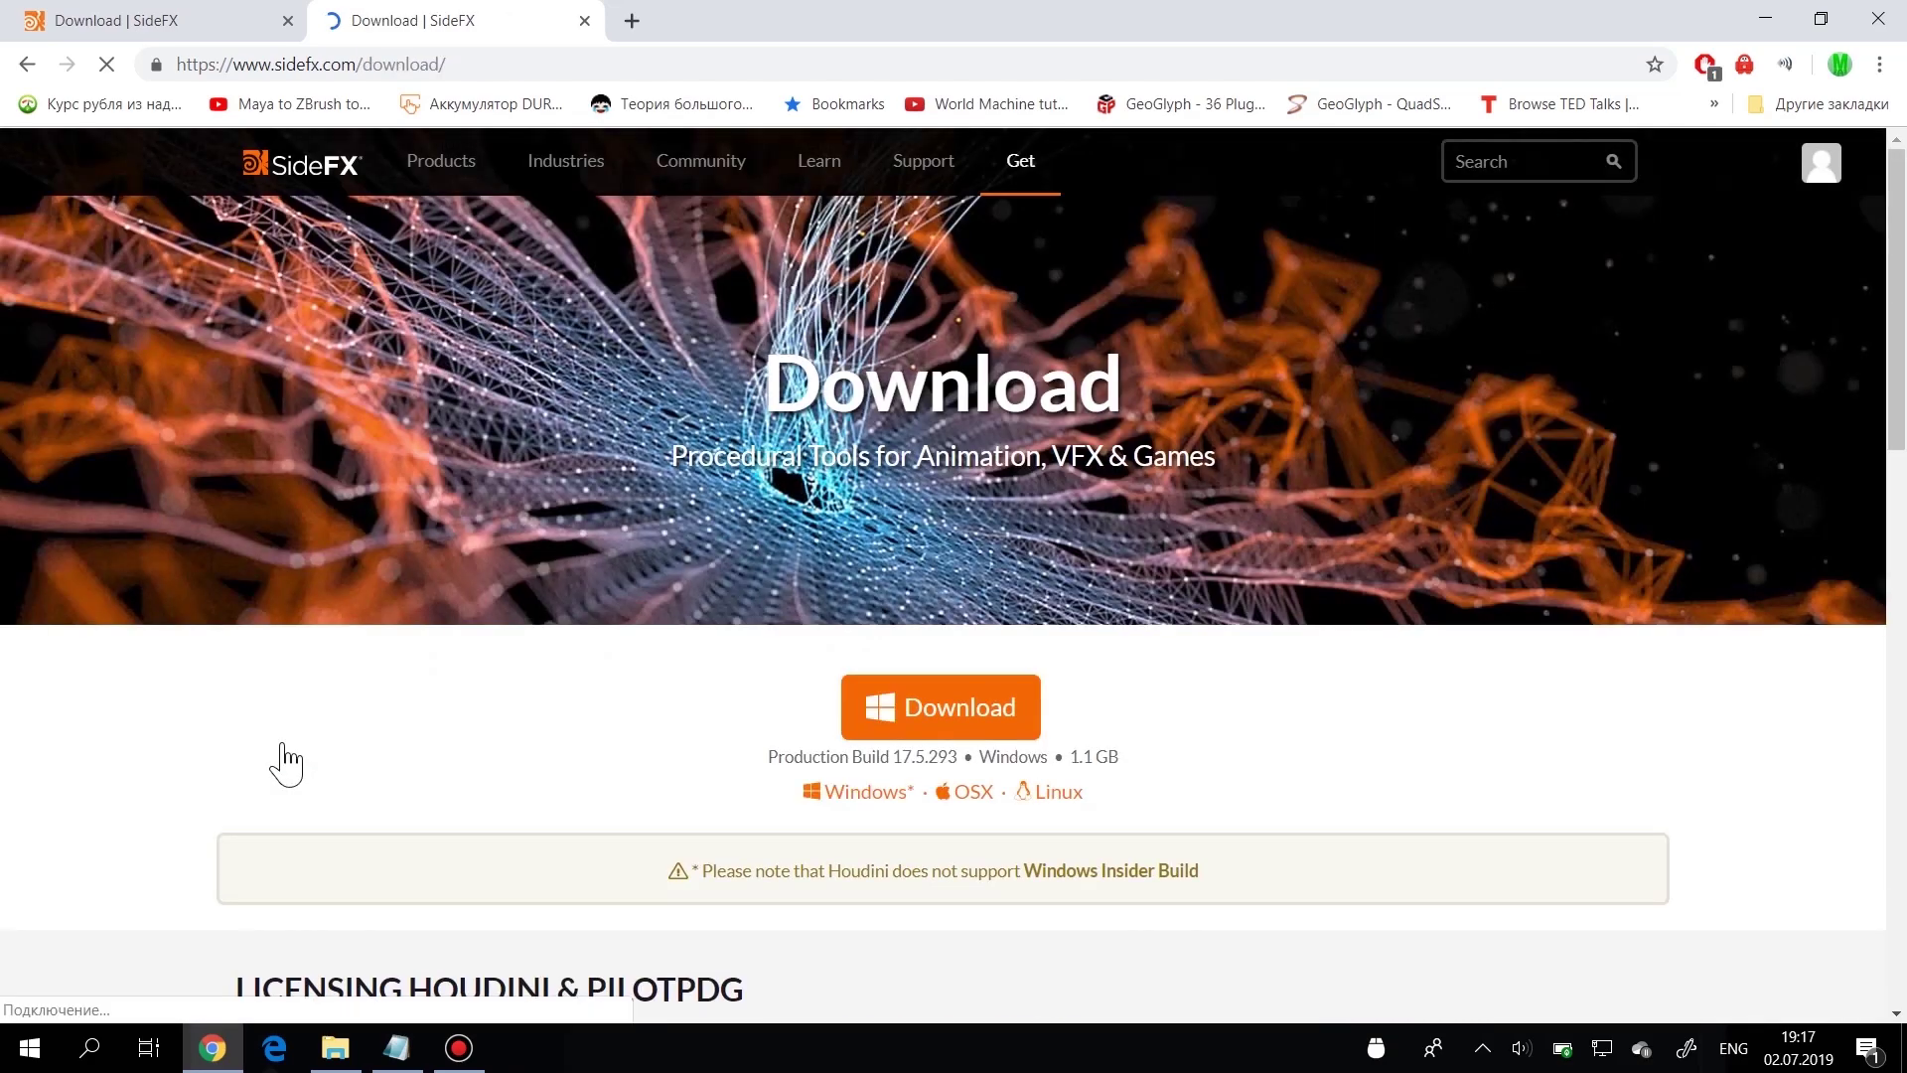
{"action": "scroll", "coordinate": [979, 477], "scroll_direction": "down", "scroll_amount": 2}
{"action": "left_click", "coordinate": [969, 481]}
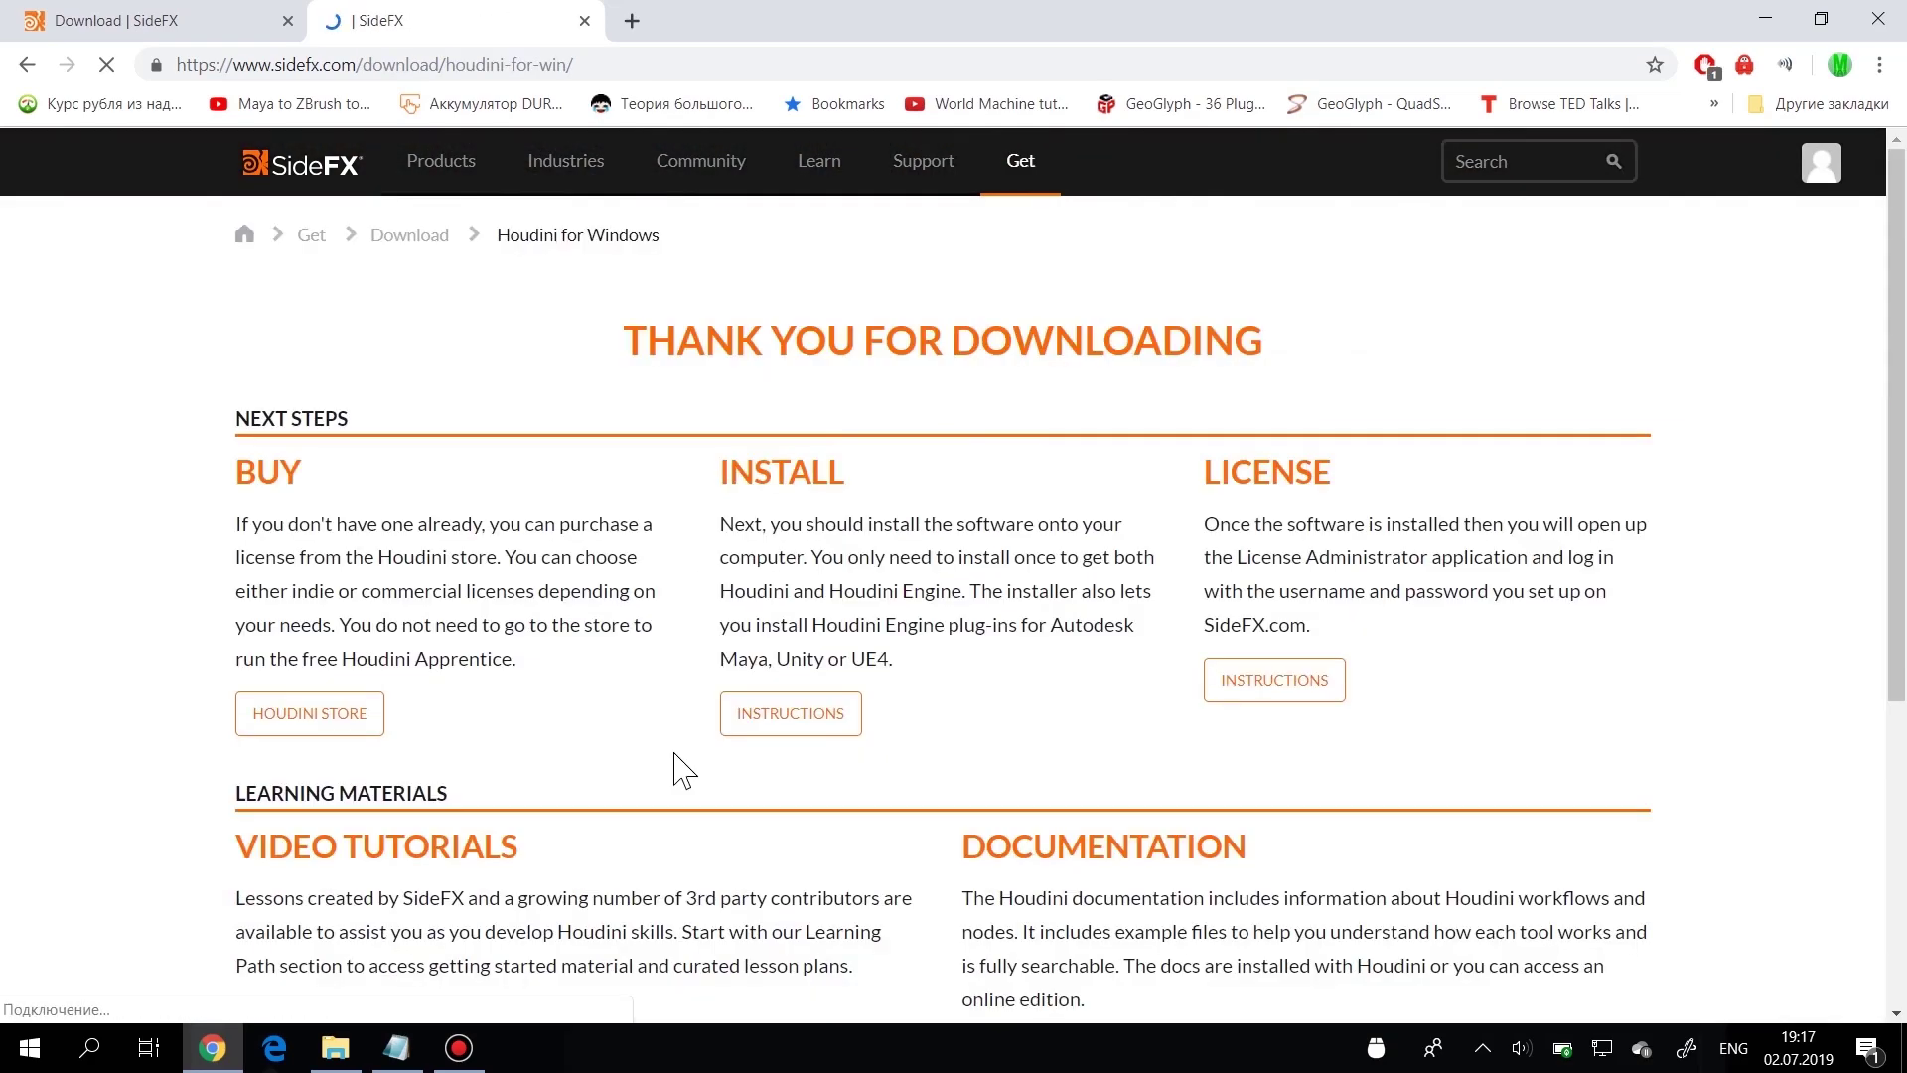
{"action": "scroll", "coordinate": [838, 758], "scroll_direction": "down", "scroll_amount": 1}
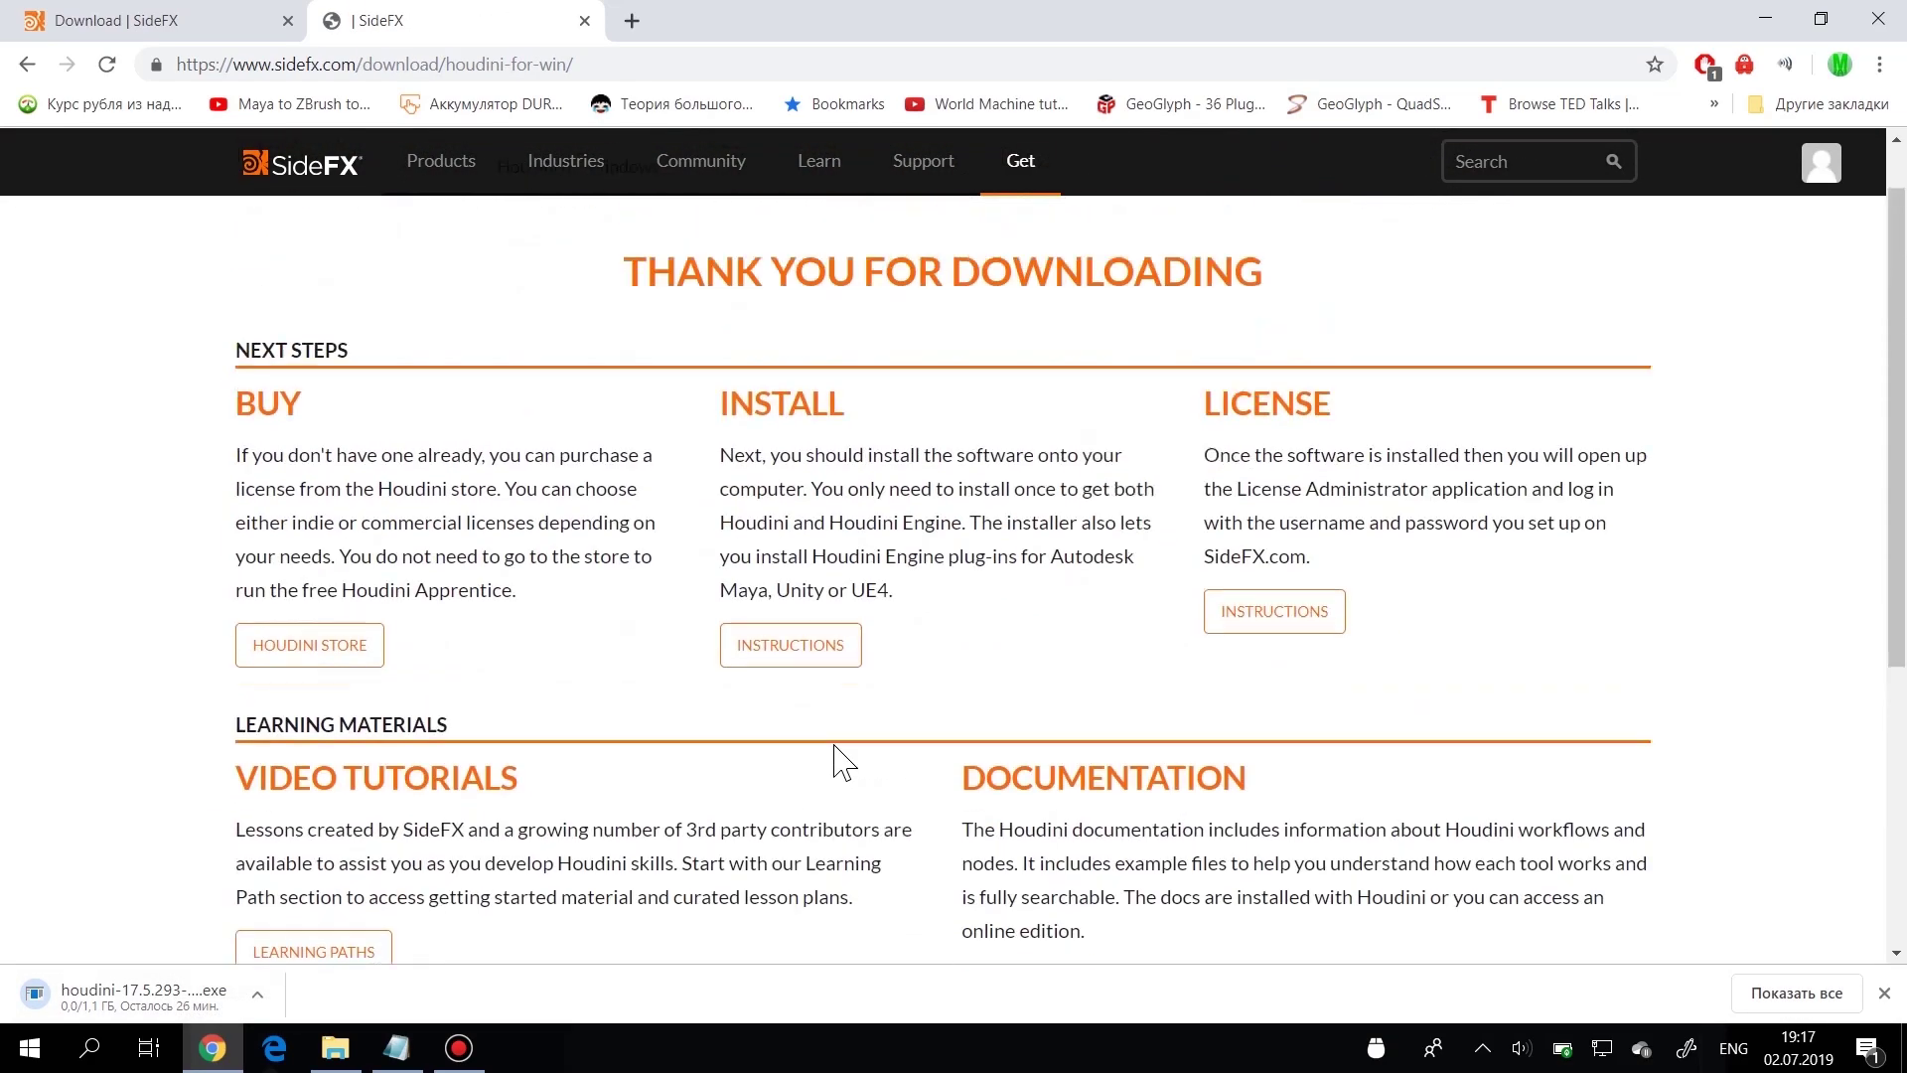
Return to the Houdini download page and look through its section on licensing Houdini and PilotPDG
{"action": "scroll", "coordinate": [838, 758], "scroll_direction": "up", "scroll_amount": 1}
{"action": "left_click", "coordinate": [27, 66]}
{"action": "scroll", "coordinate": [415, 608], "scroll_direction": "down", "scroll_amount": 10}
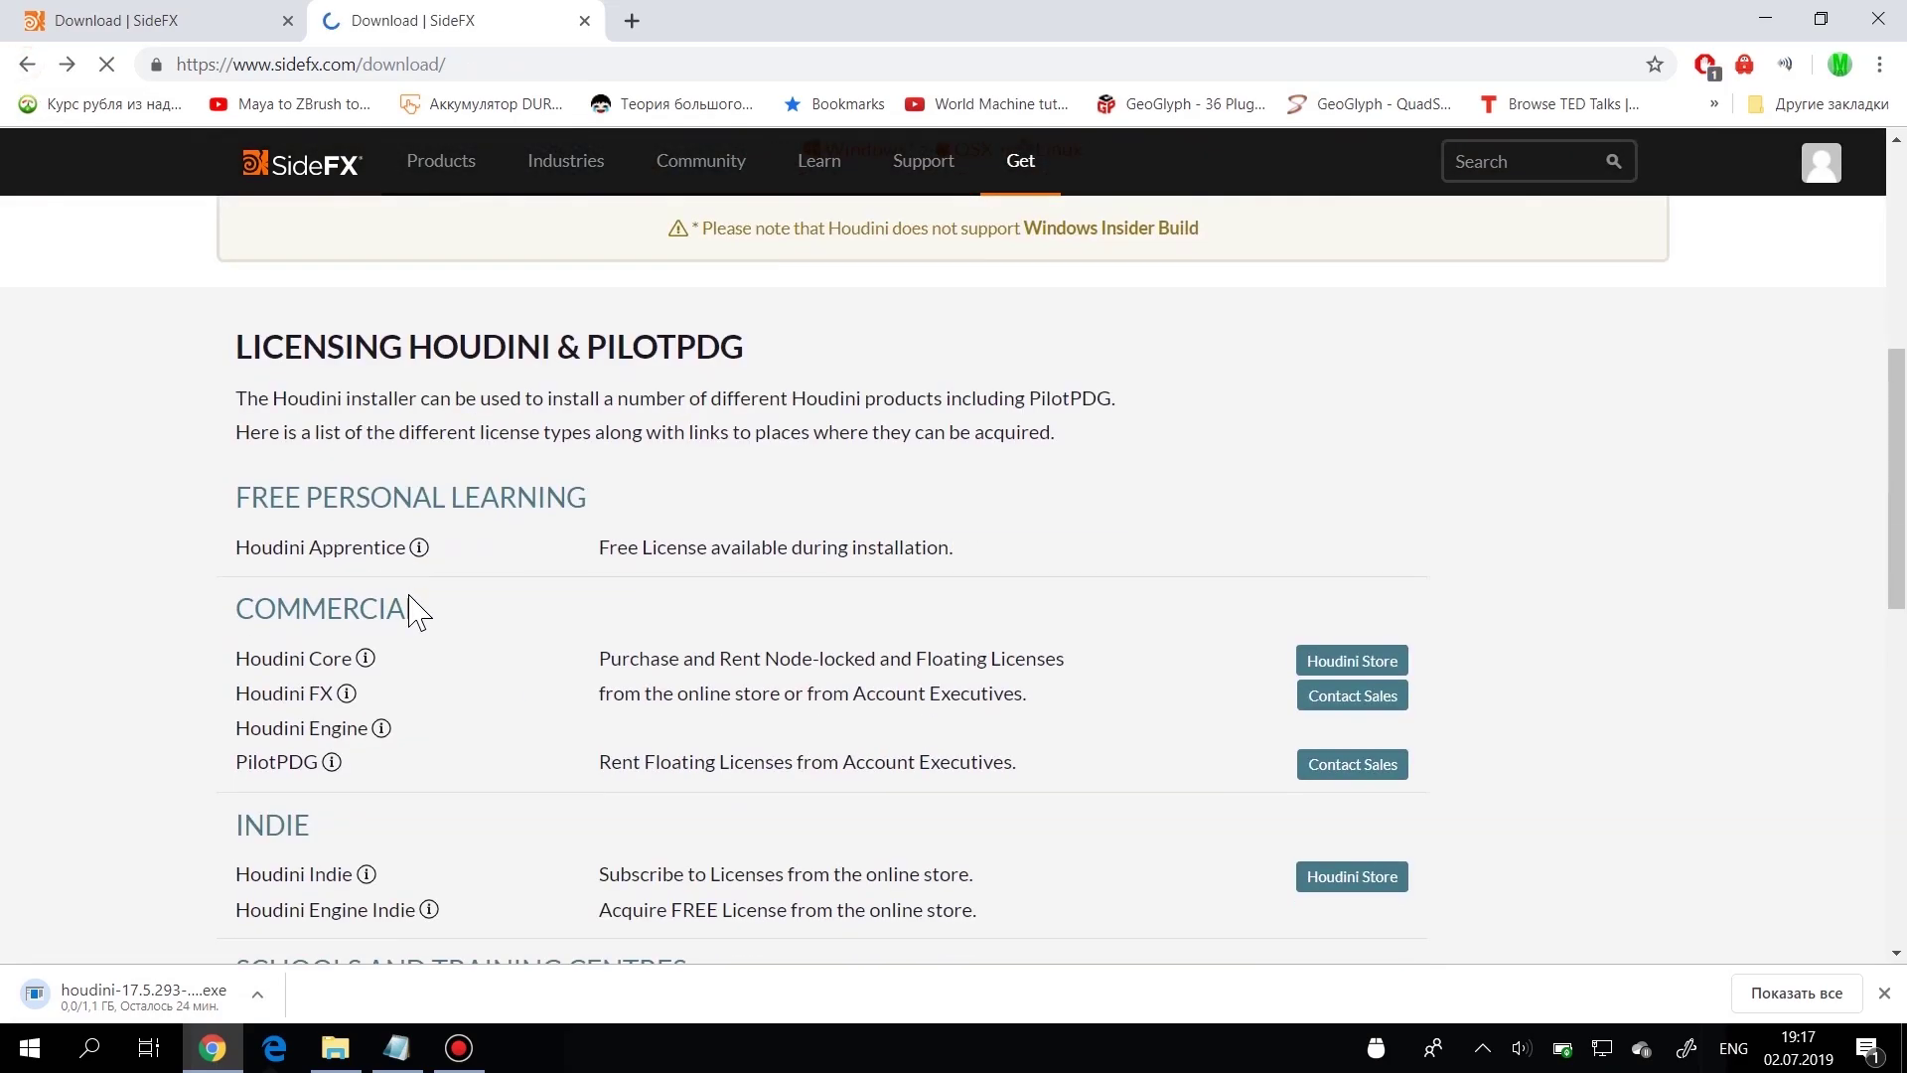
{"action": "scroll", "coordinate": [415, 608], "scroll_direction": "down", "scroll_amount": 5}
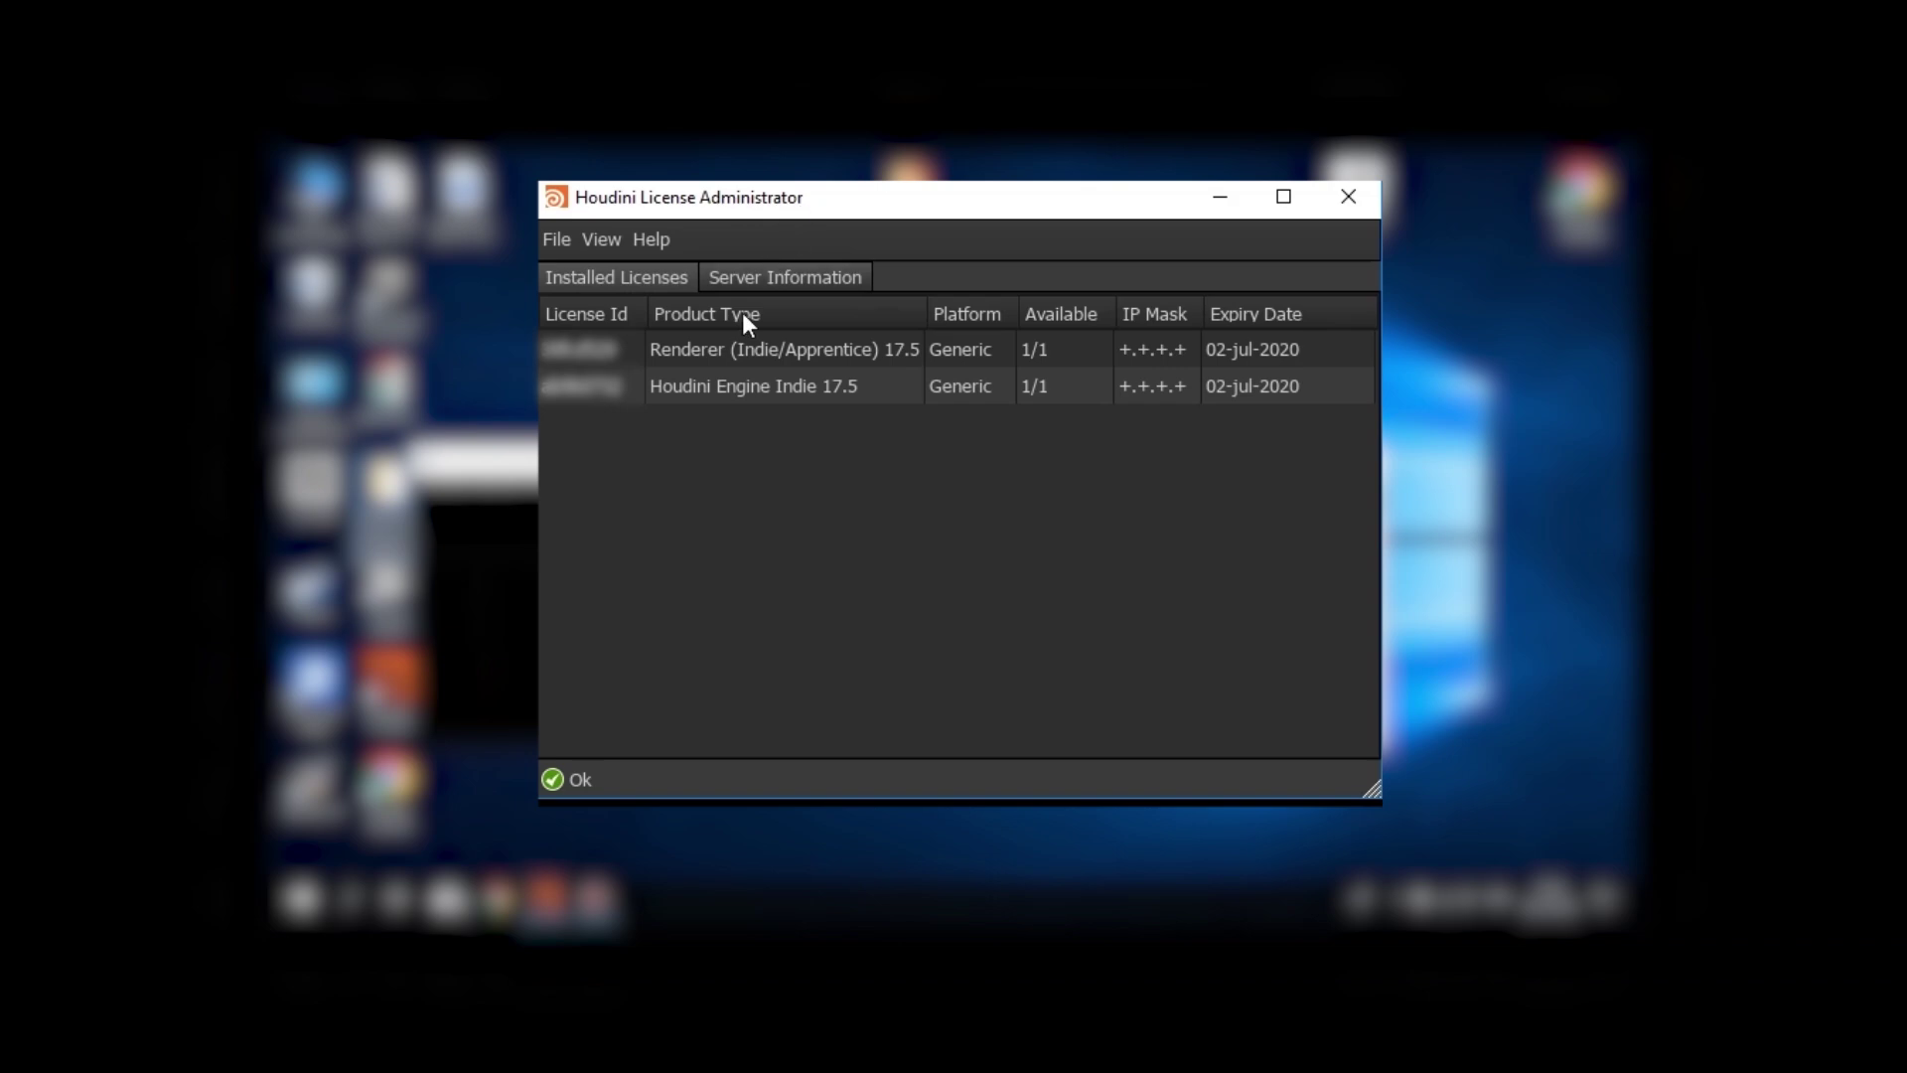
Switch to Houdini License Administrator, view the license redemption login dialog and cancel it
{"action": "left_click", "coordinate": [569, 240]}
{"action": "left_click", "coordinate": [584, 274]}
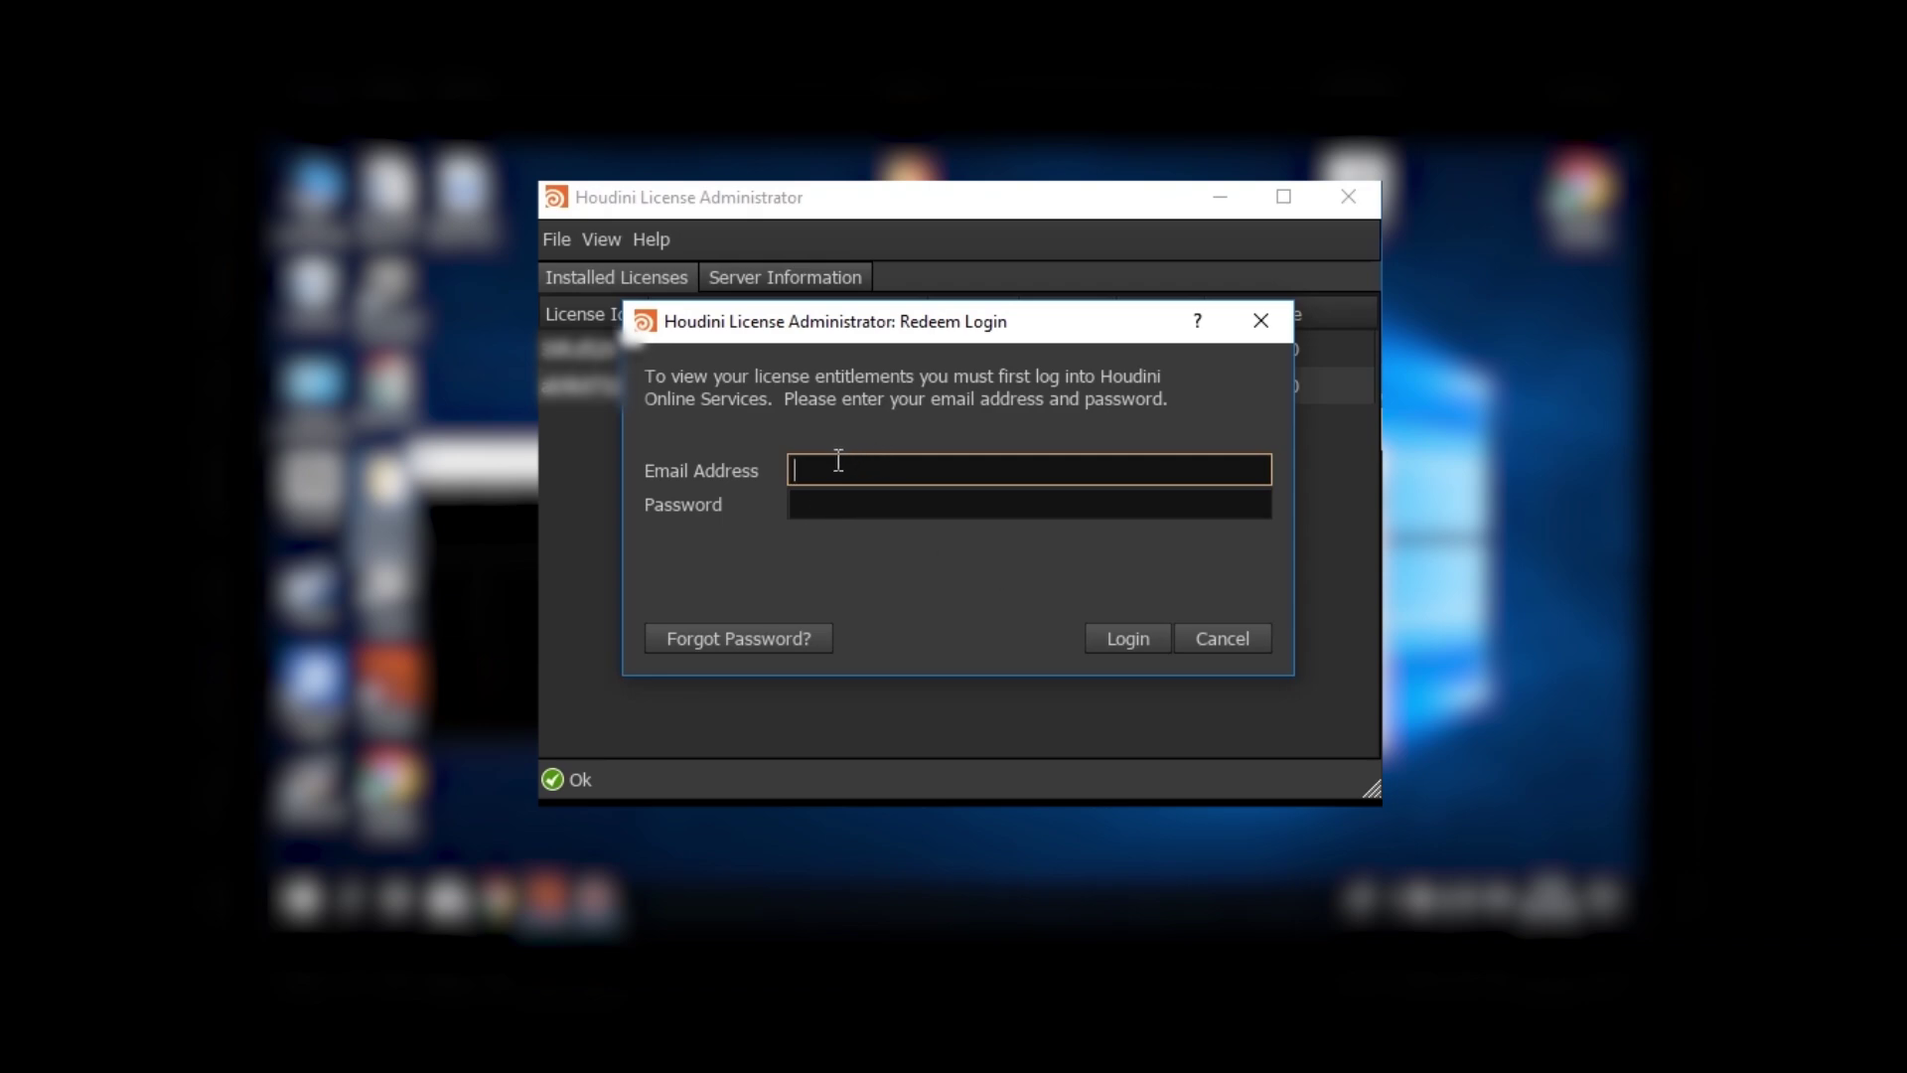
{"action": "left_click", "coordinate": [1209, 642]}
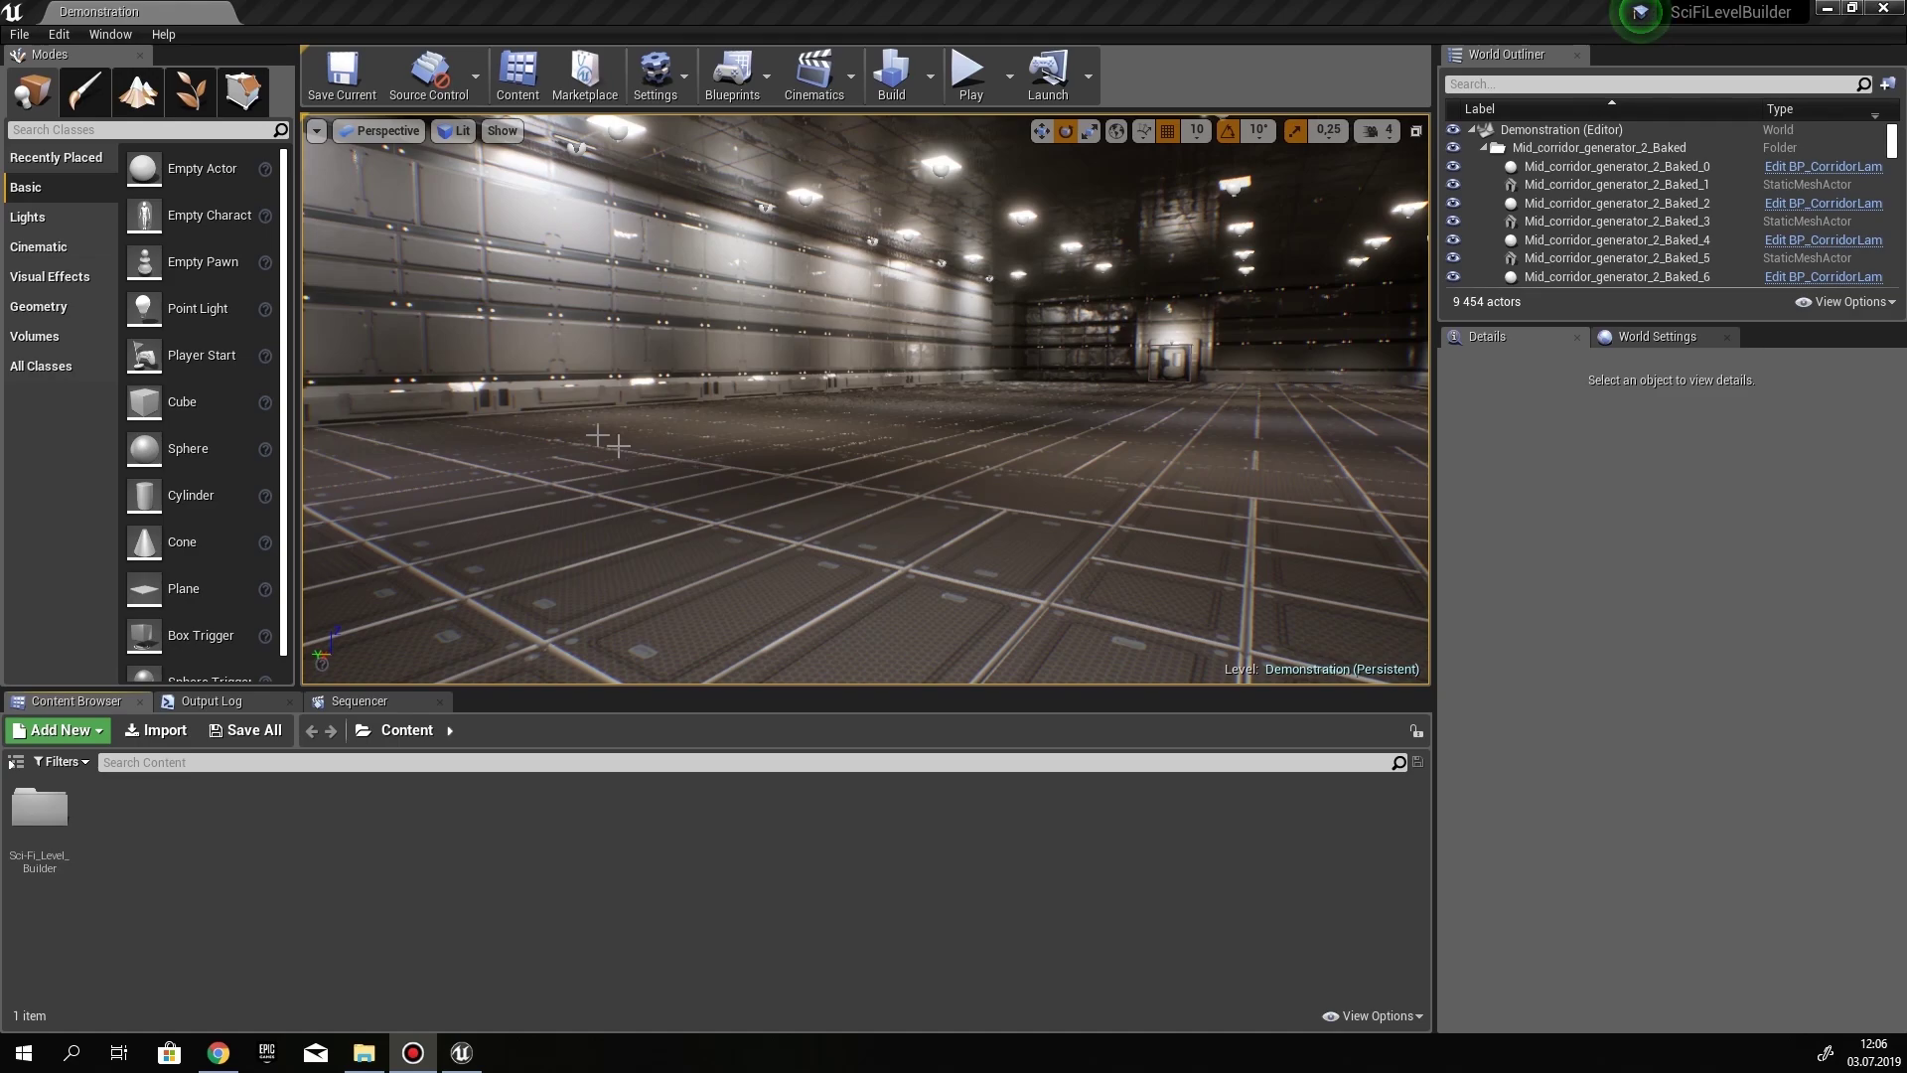
Switch to Unreal Editor, enable the installed Houdini Engine plugin, restart the editor and close the plugin list
{"action": "left_click", "coordinate": [60, 34]}
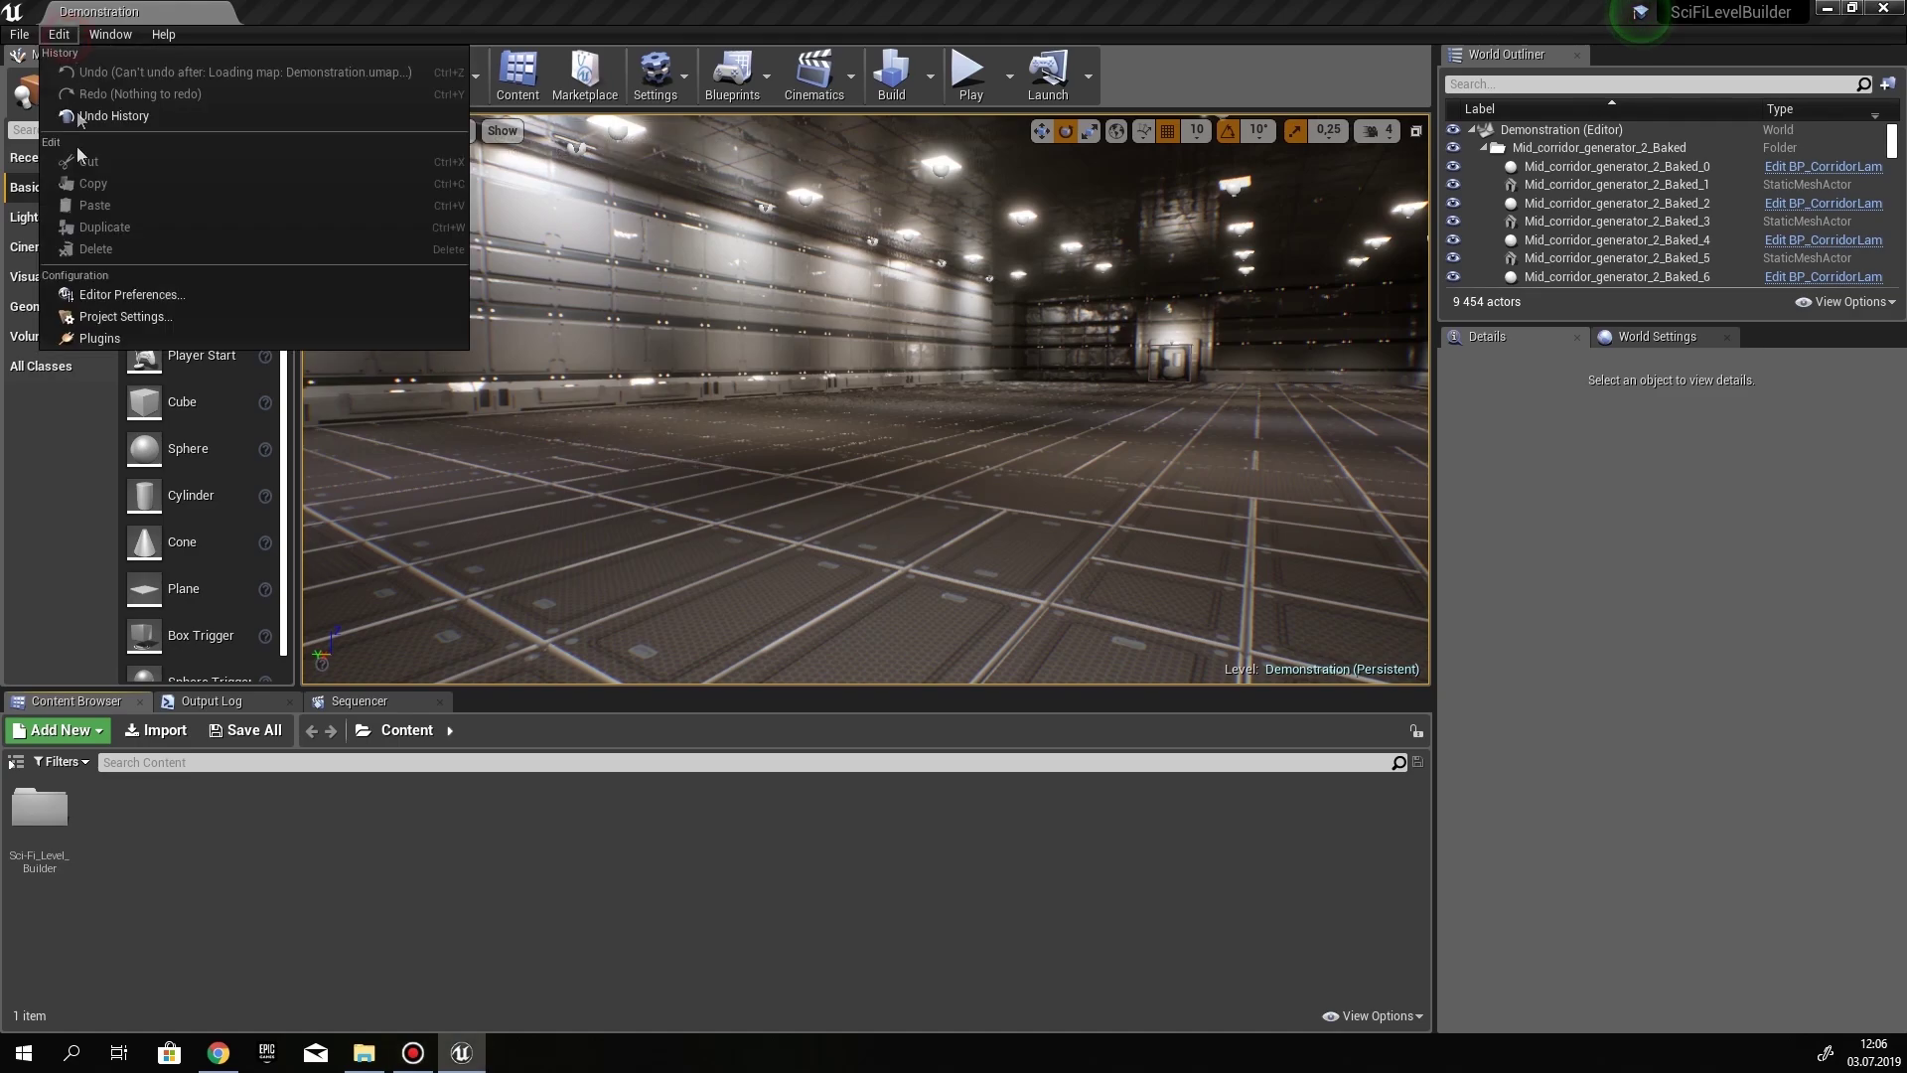
{"action": "left_click", "coordinate": [105, 334]}
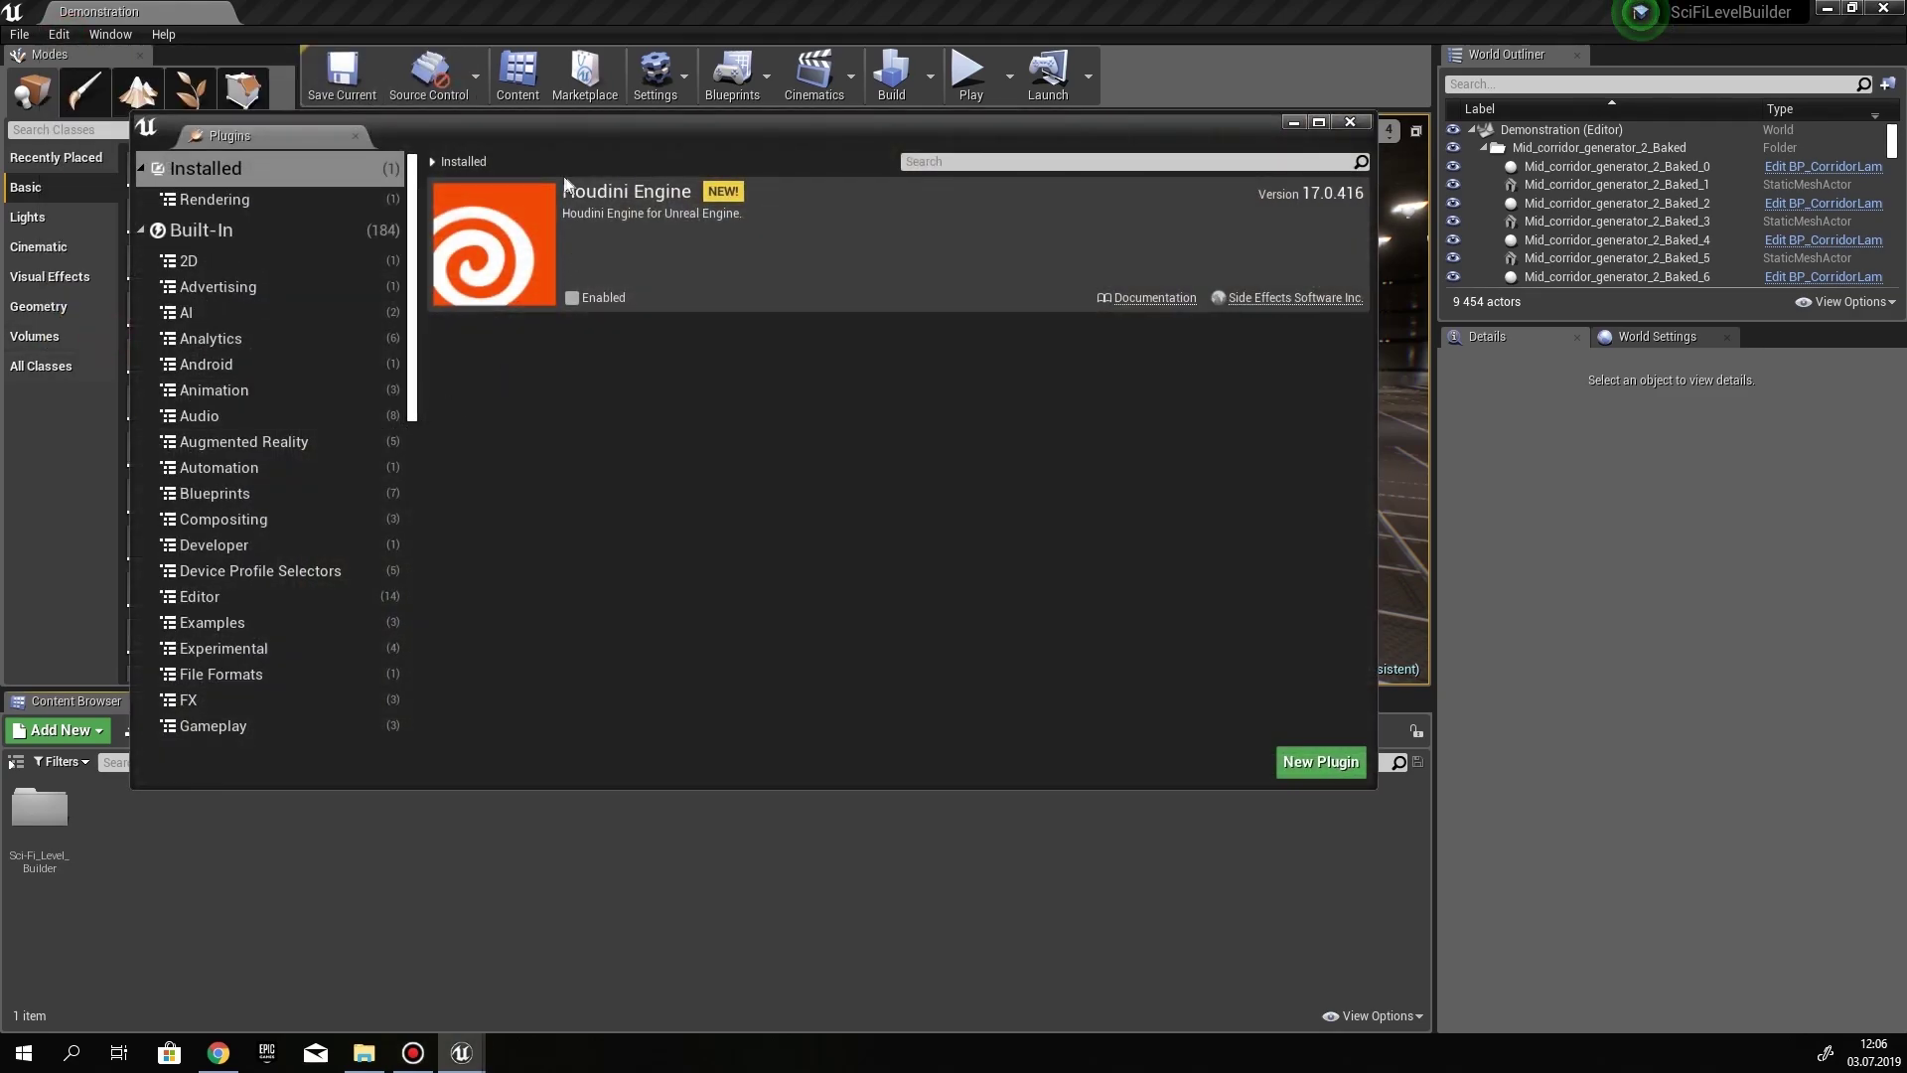
{"action": "left_click", "coordinate": [572, 297]}
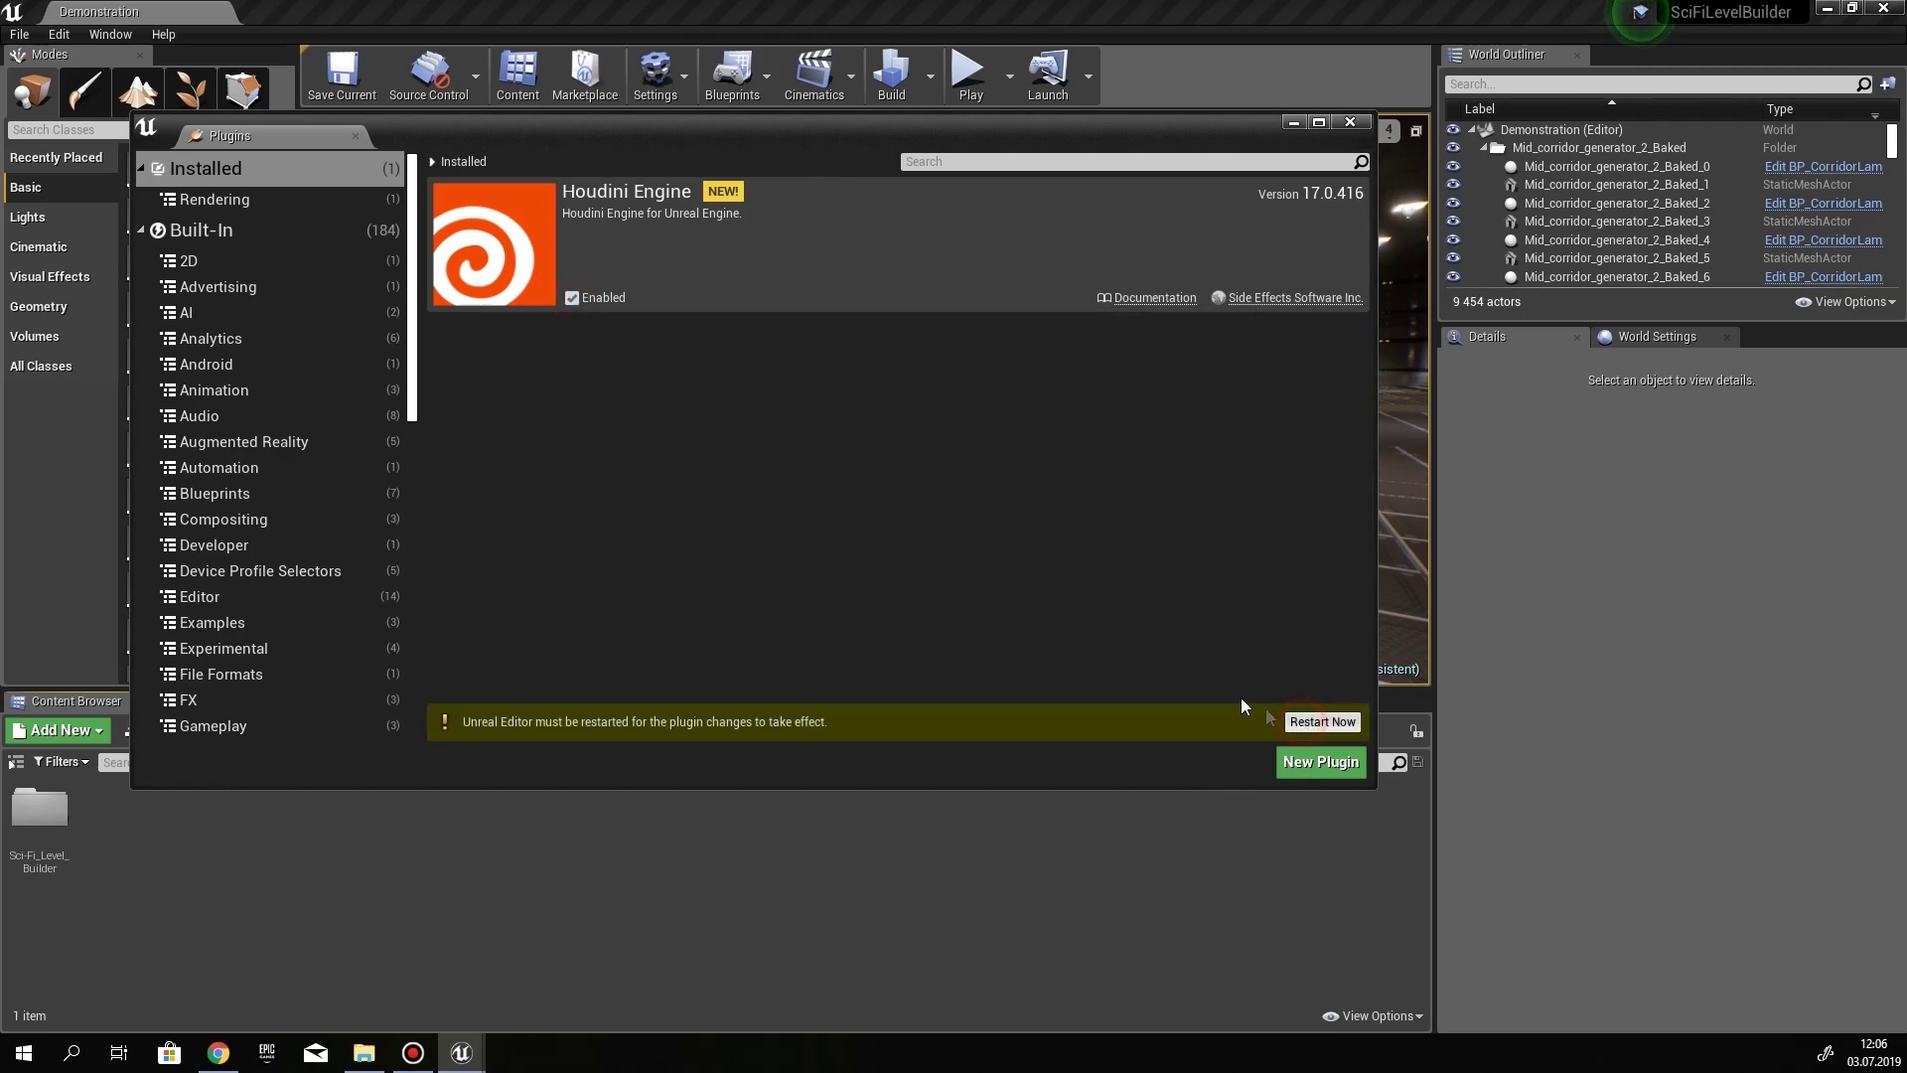
{"action": "left_click", "coordinate": [1322, 721]}
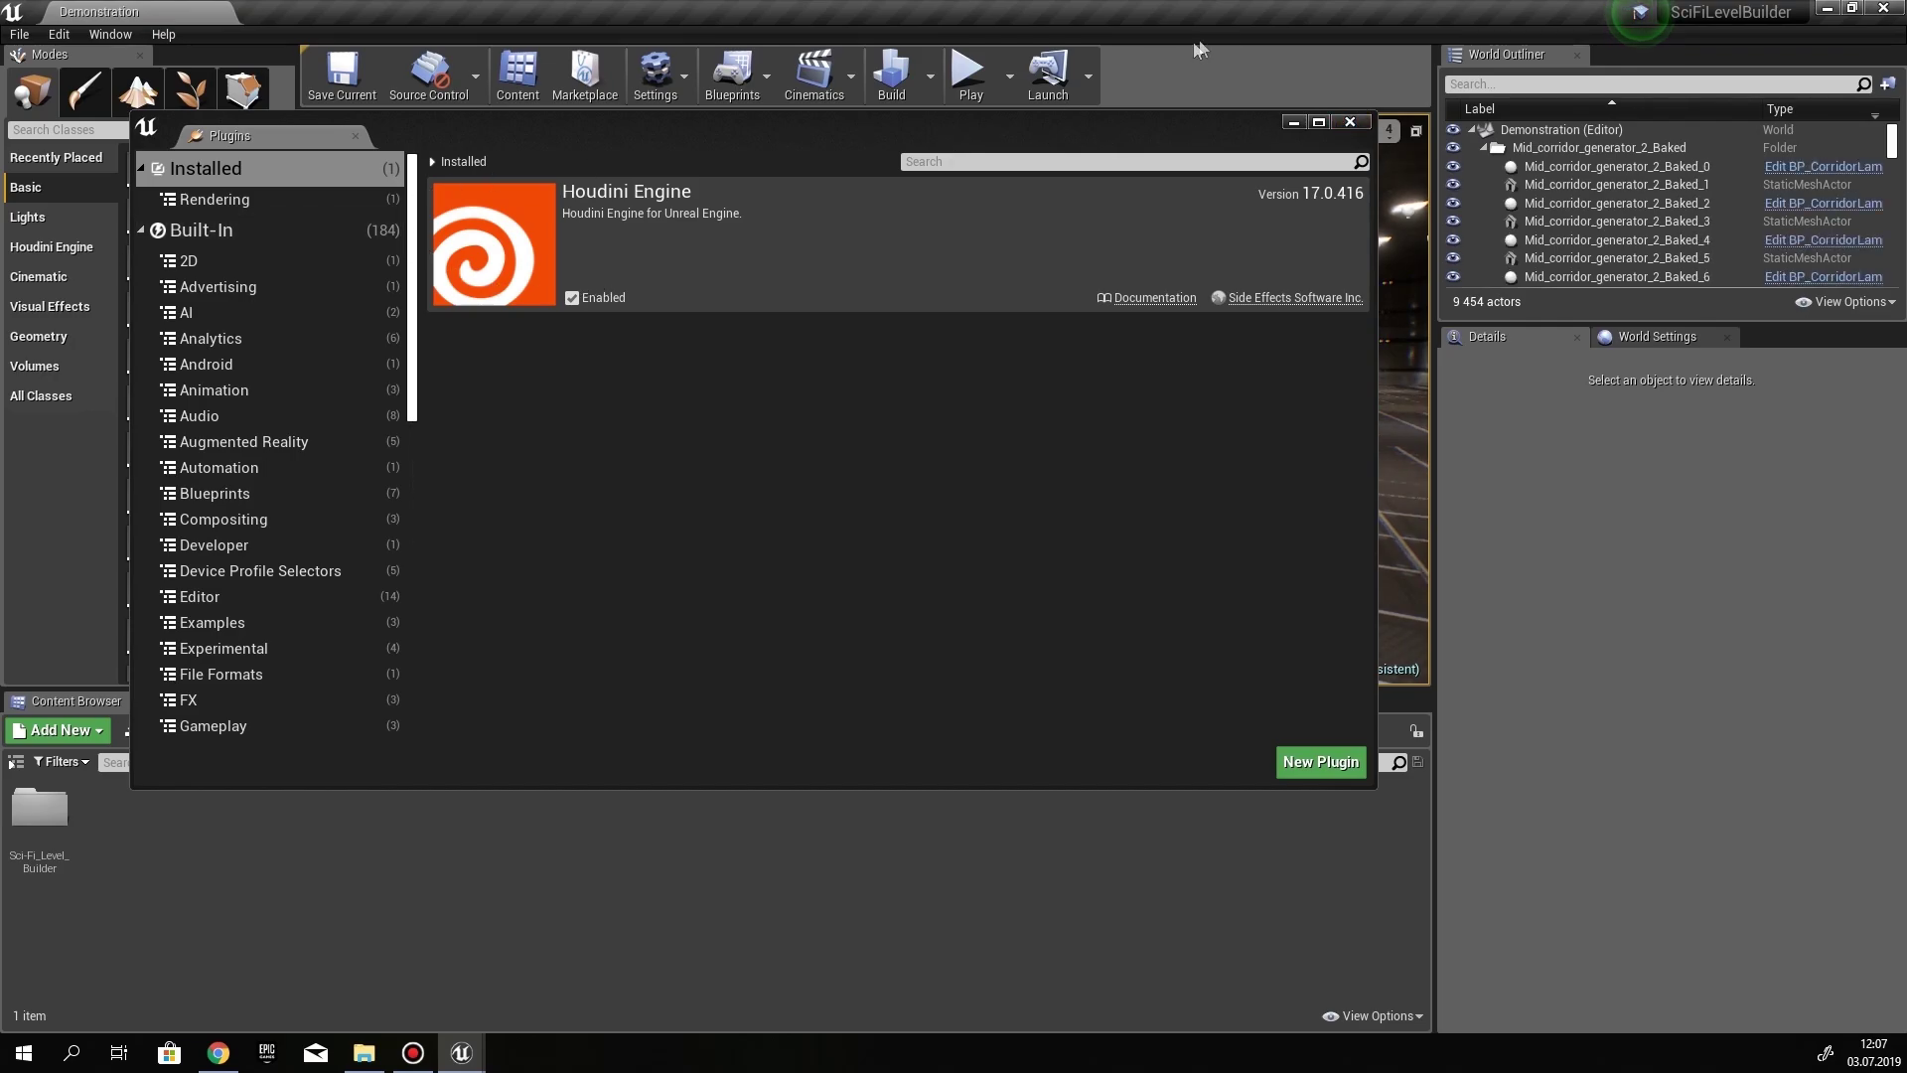
{"action": "left_click", "coordinate": [1347, 122]}
Examine the Houdini Engine plugin's project settings down to the geometry scaling and import values, and close the settings
{"action": "left_click", "coordinate": [58, 33]}
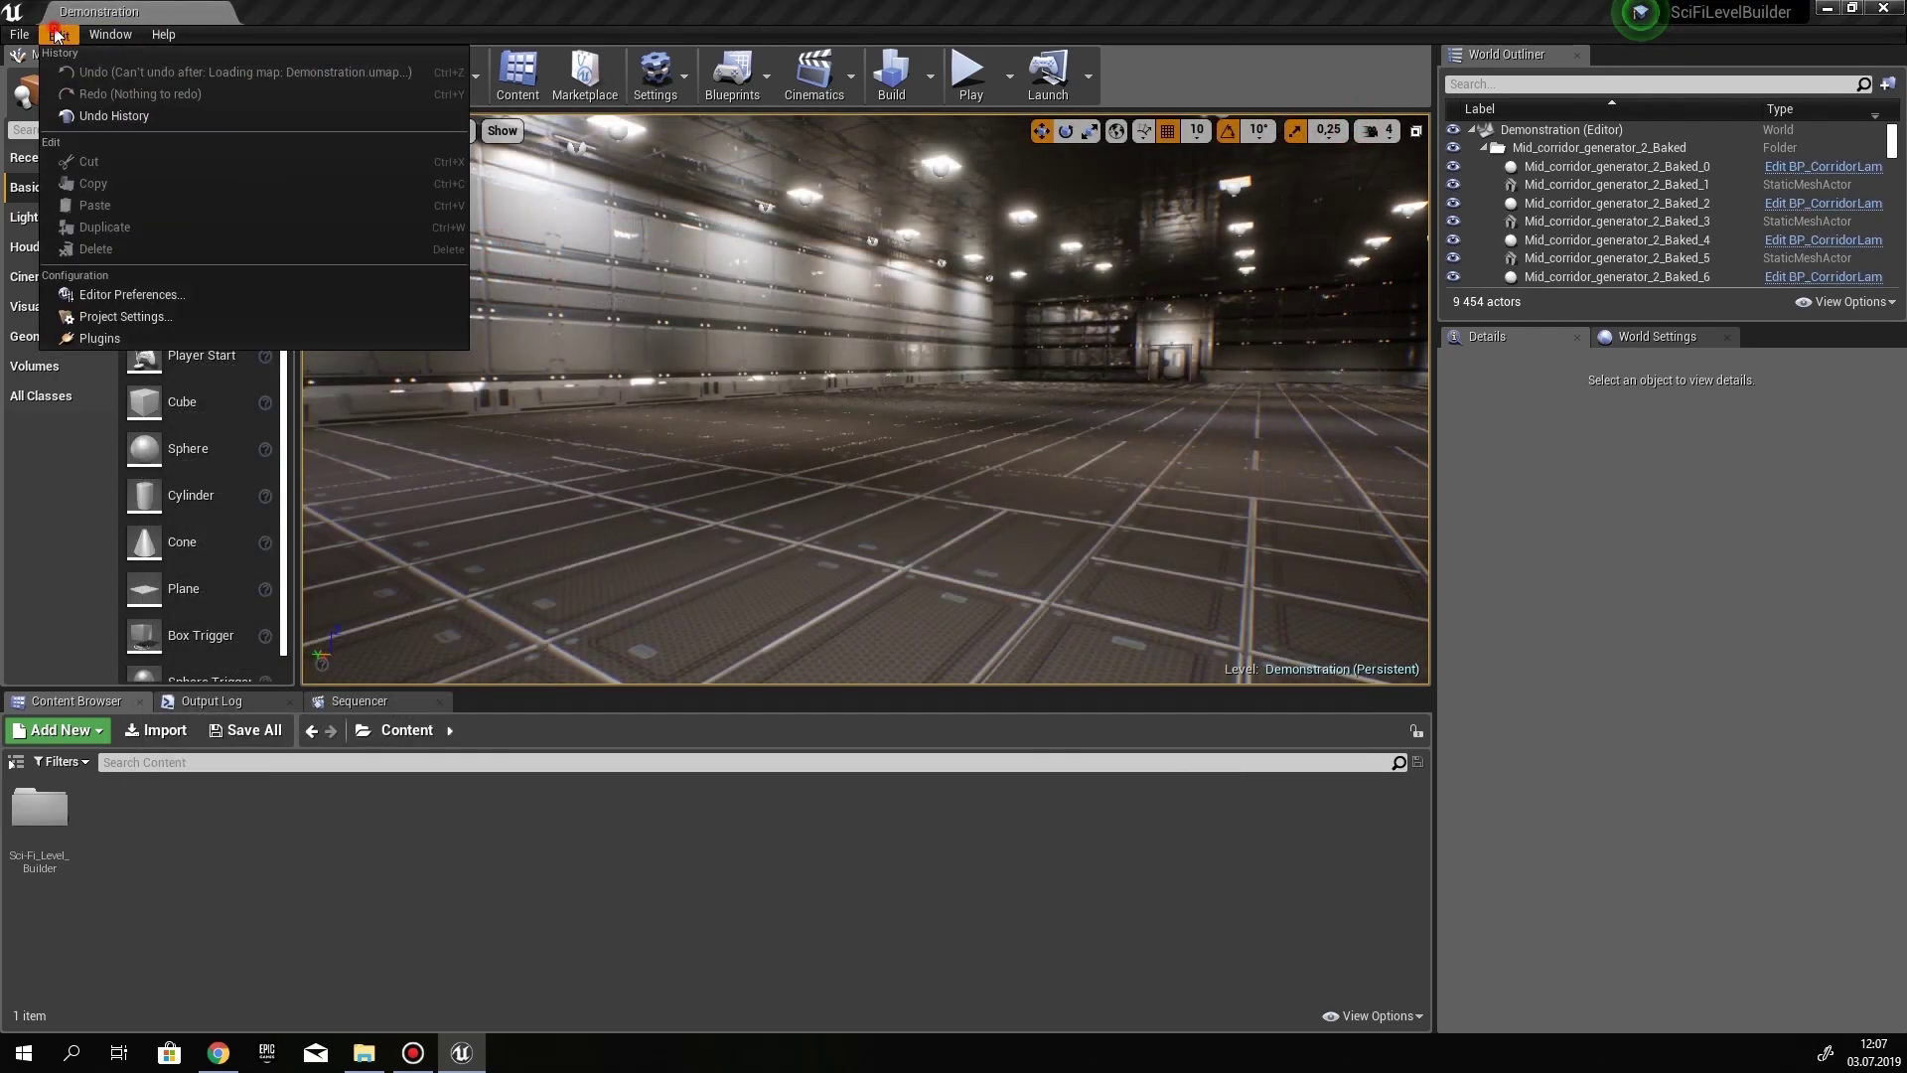
{"action": "left_click", "coordinate": [109, 317]}
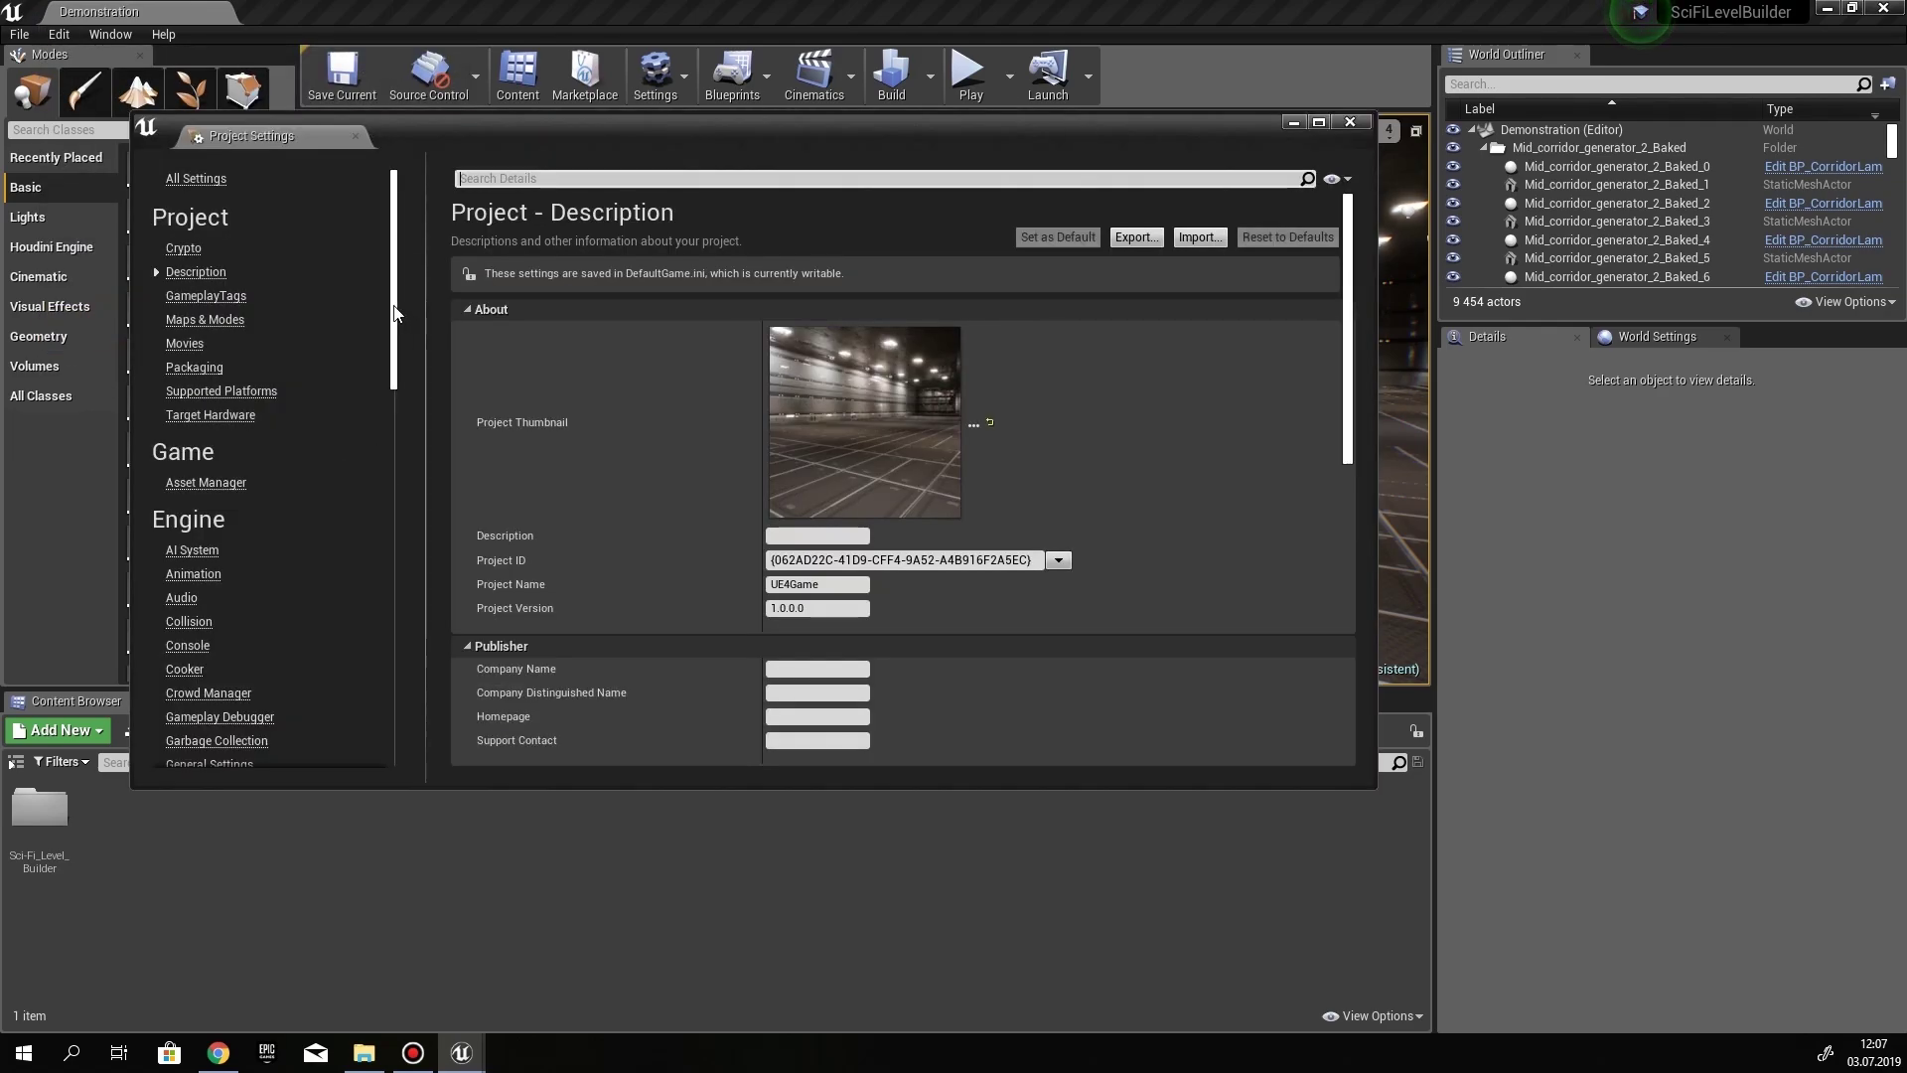
{"action": "left_click_drag", "start_coordinate": [394, 313], "coordinate": [404, 695]}
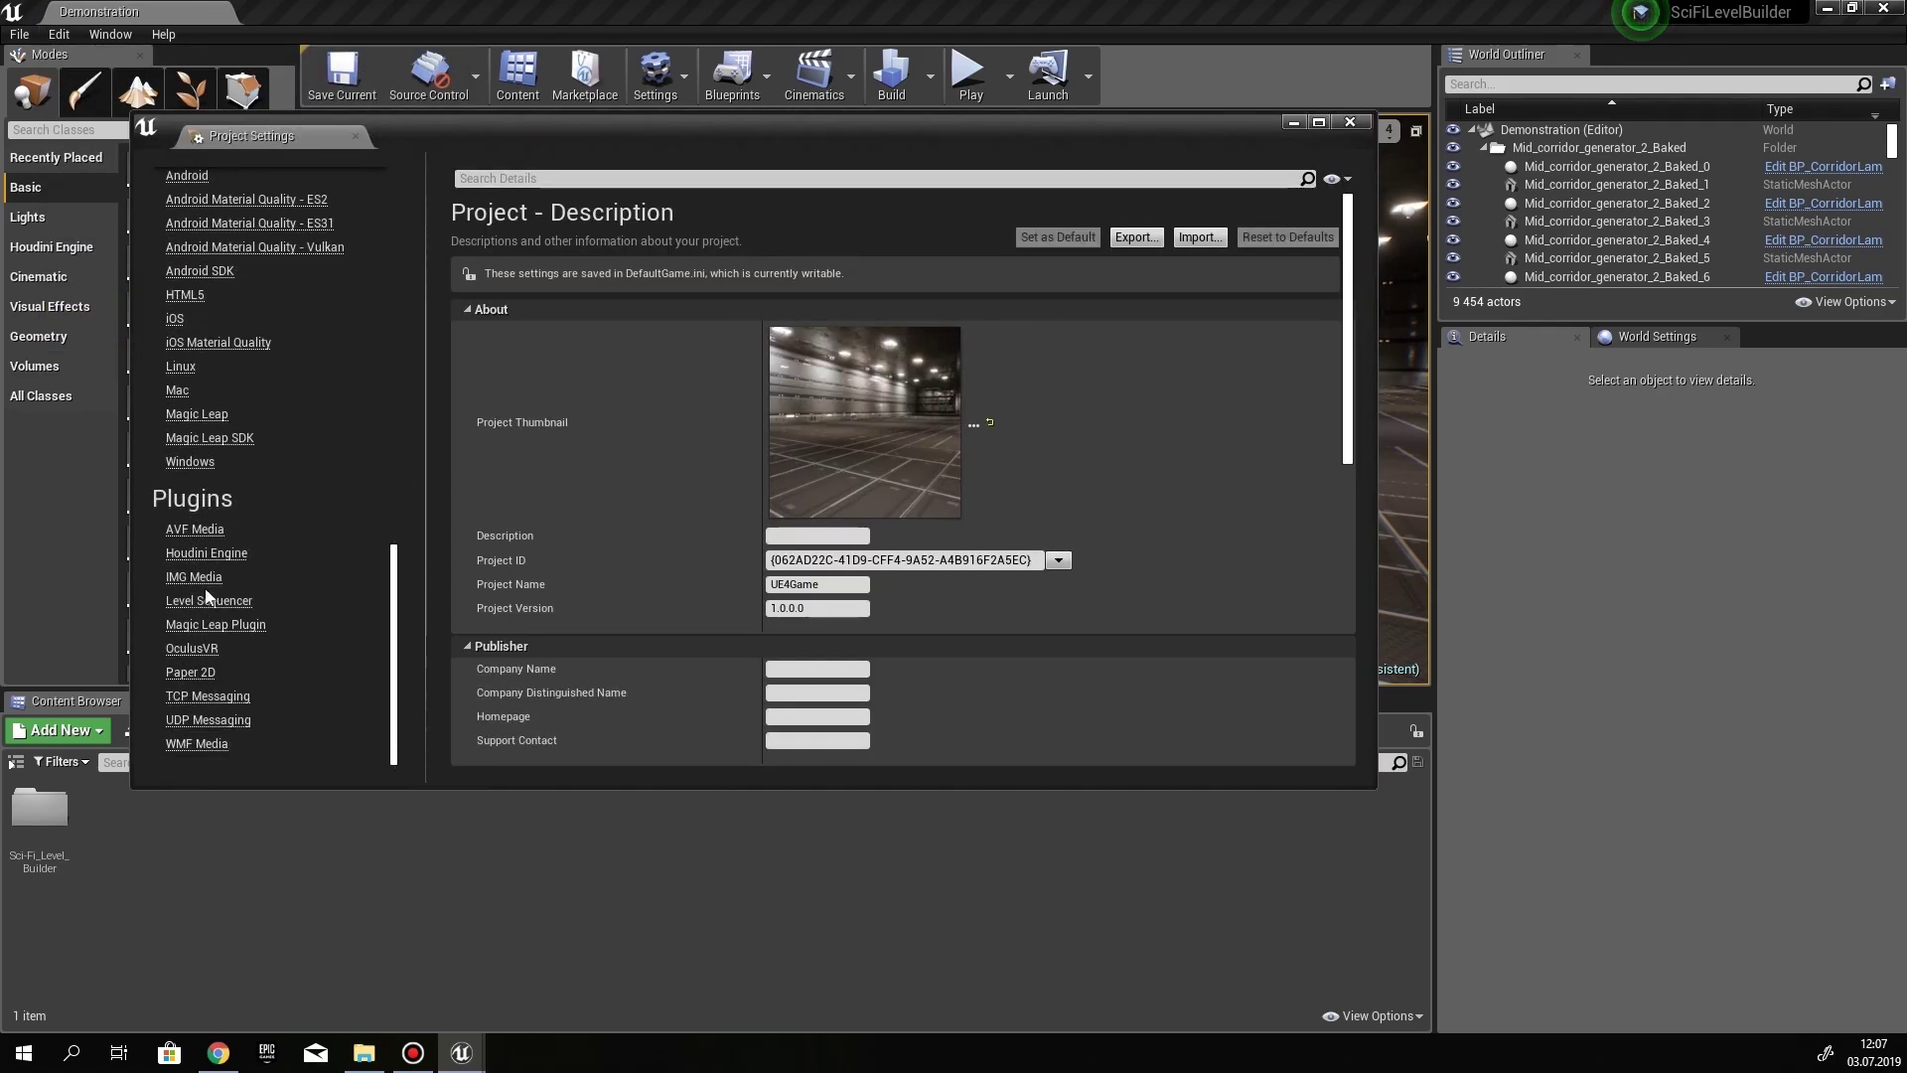
{"action": "left_click", "coordinate": [194, 555]}
{"action": "scroll", "coordinate": [725, 382], "scroll_direction": "down", "scroll_amount": 6}
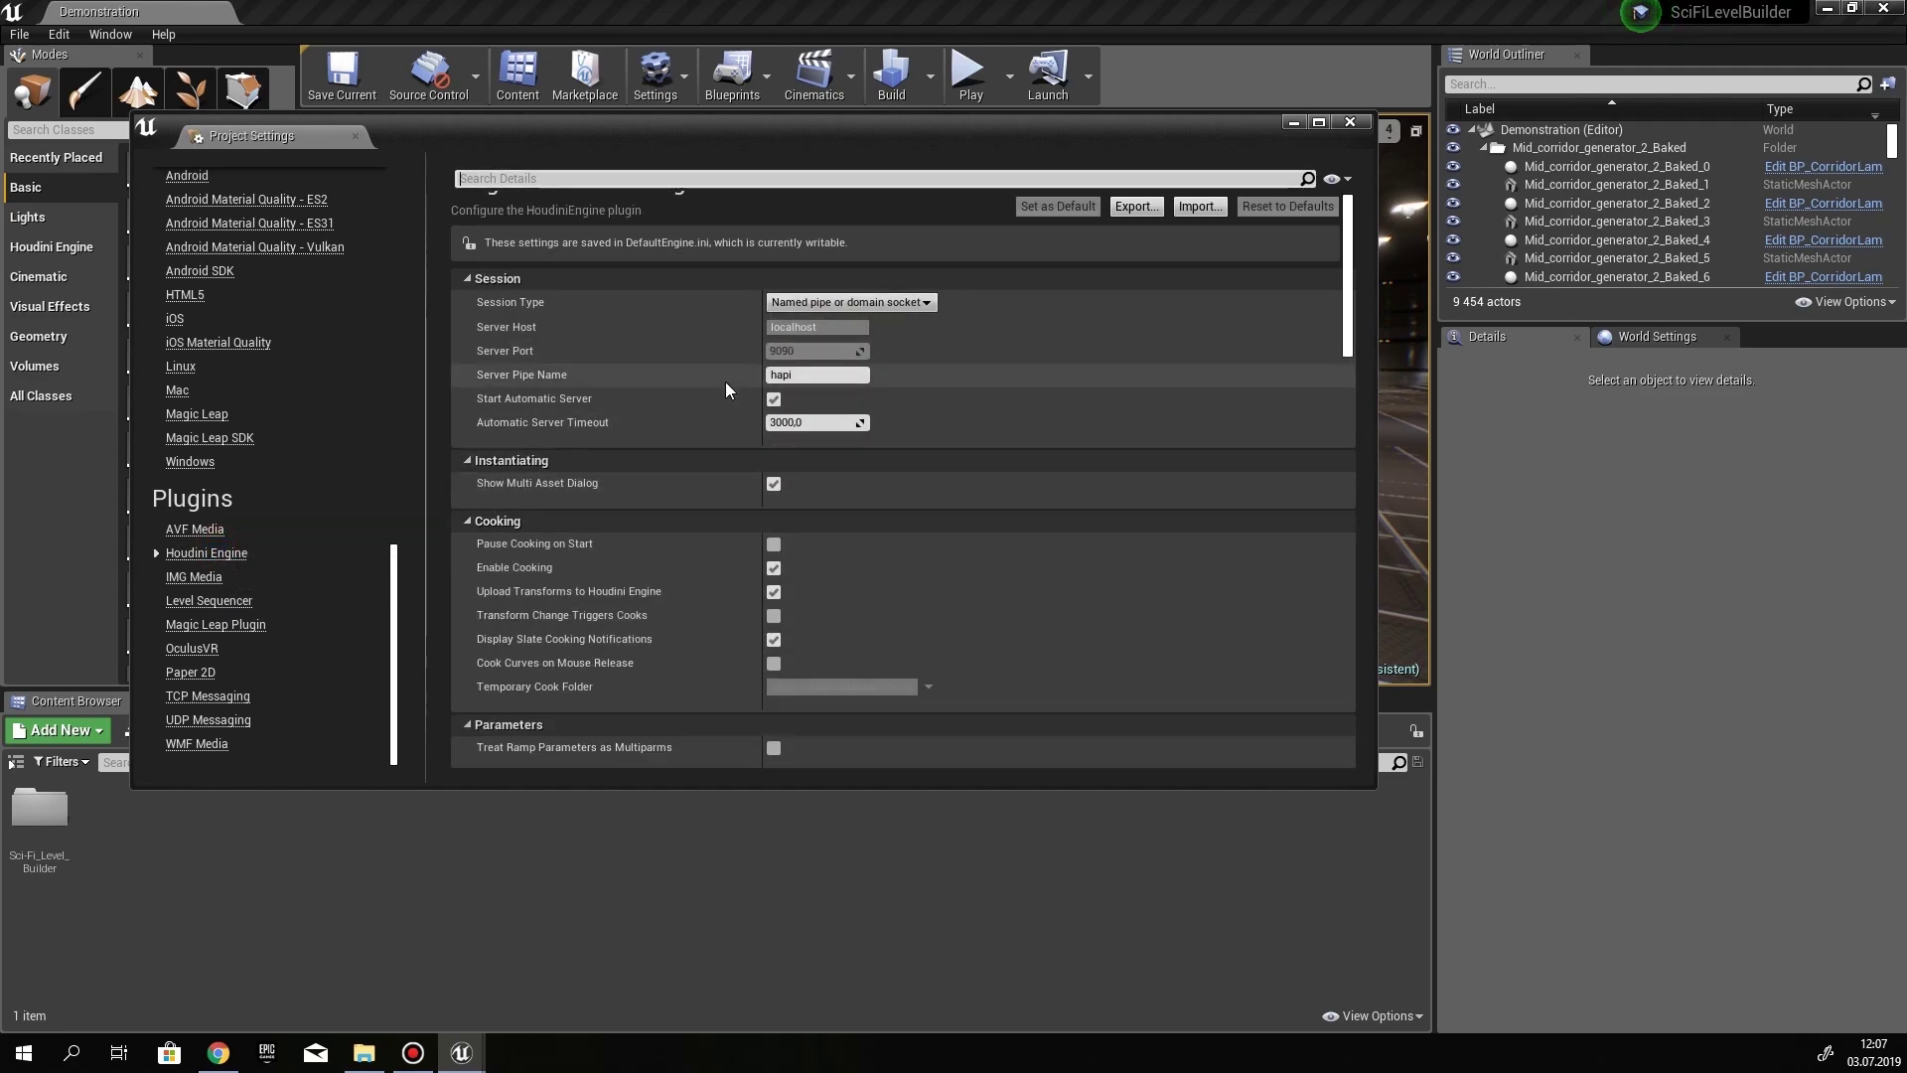
{"action": "scroll", "coordinate": [723, 379], "scroll_direction": "down", "scroll_amount": 8}
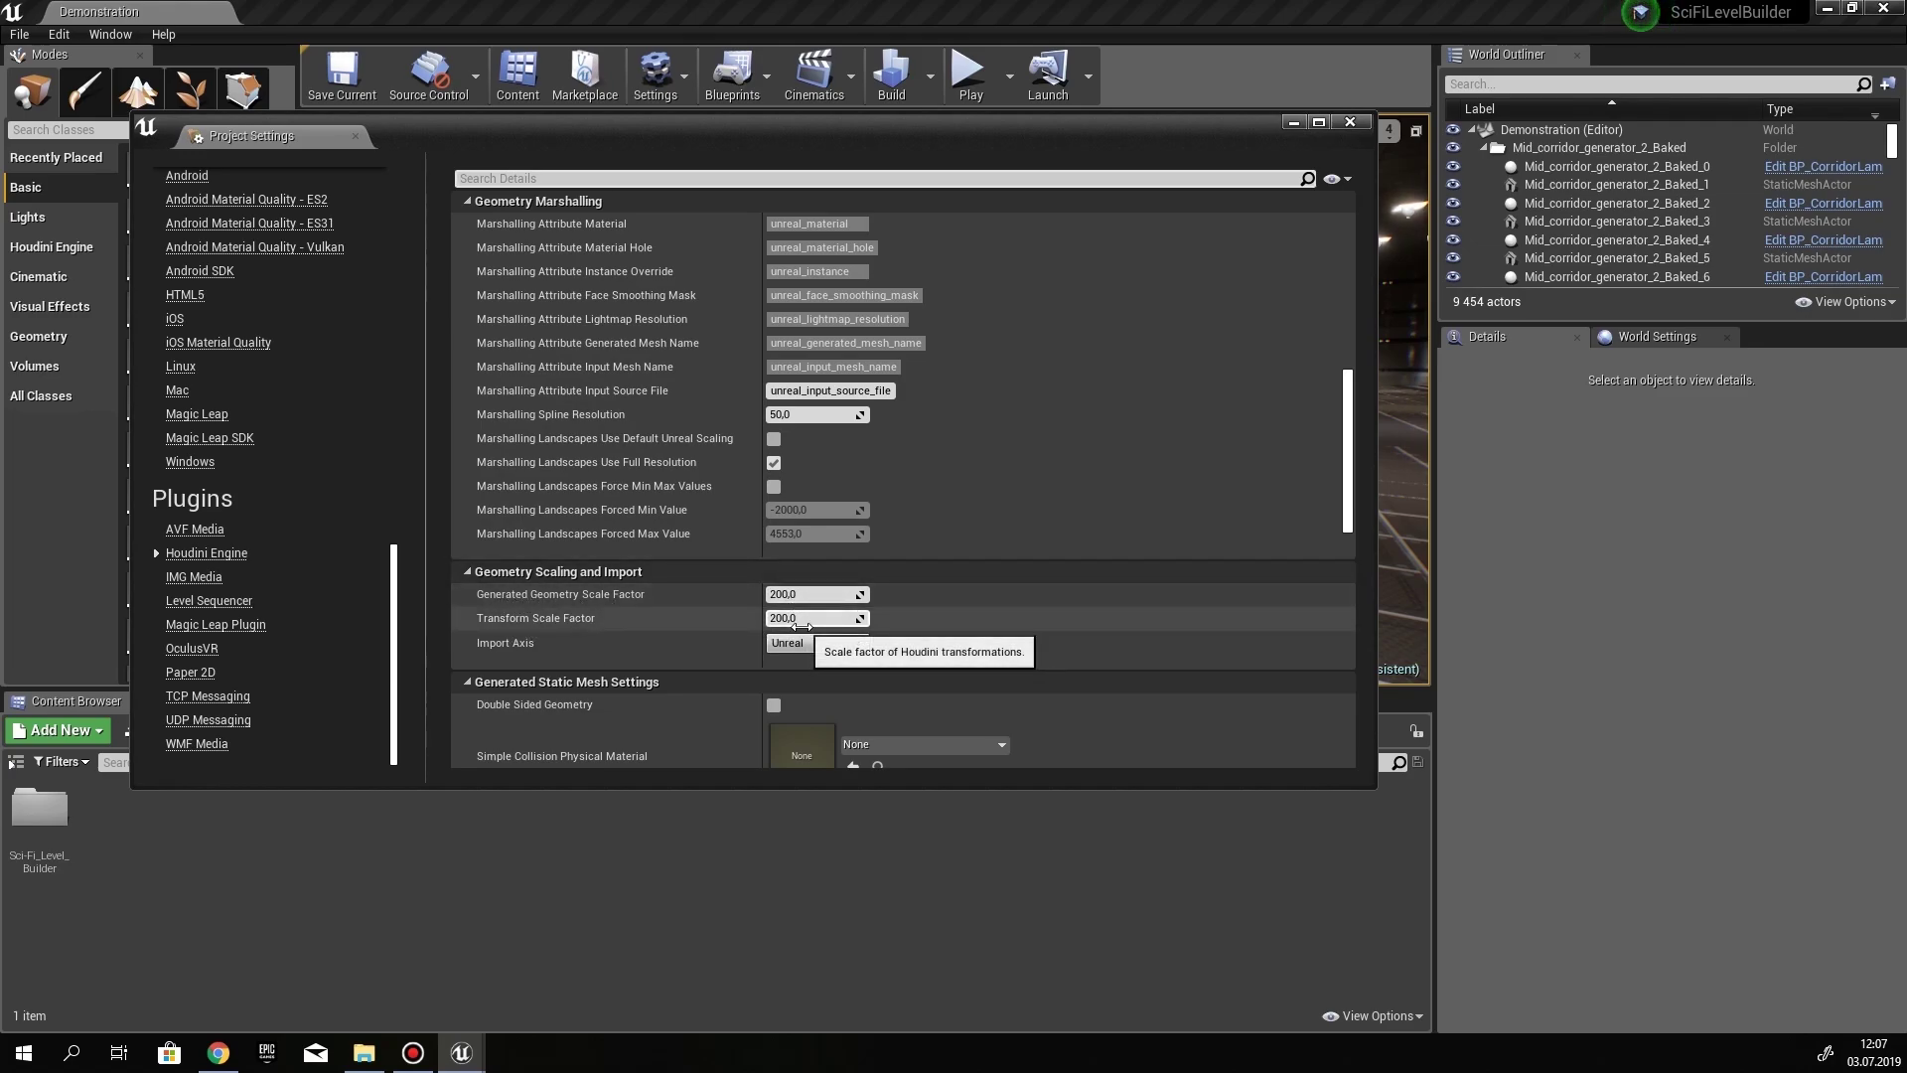
{"action": "left_click", "coordinate": [1349, 123]}
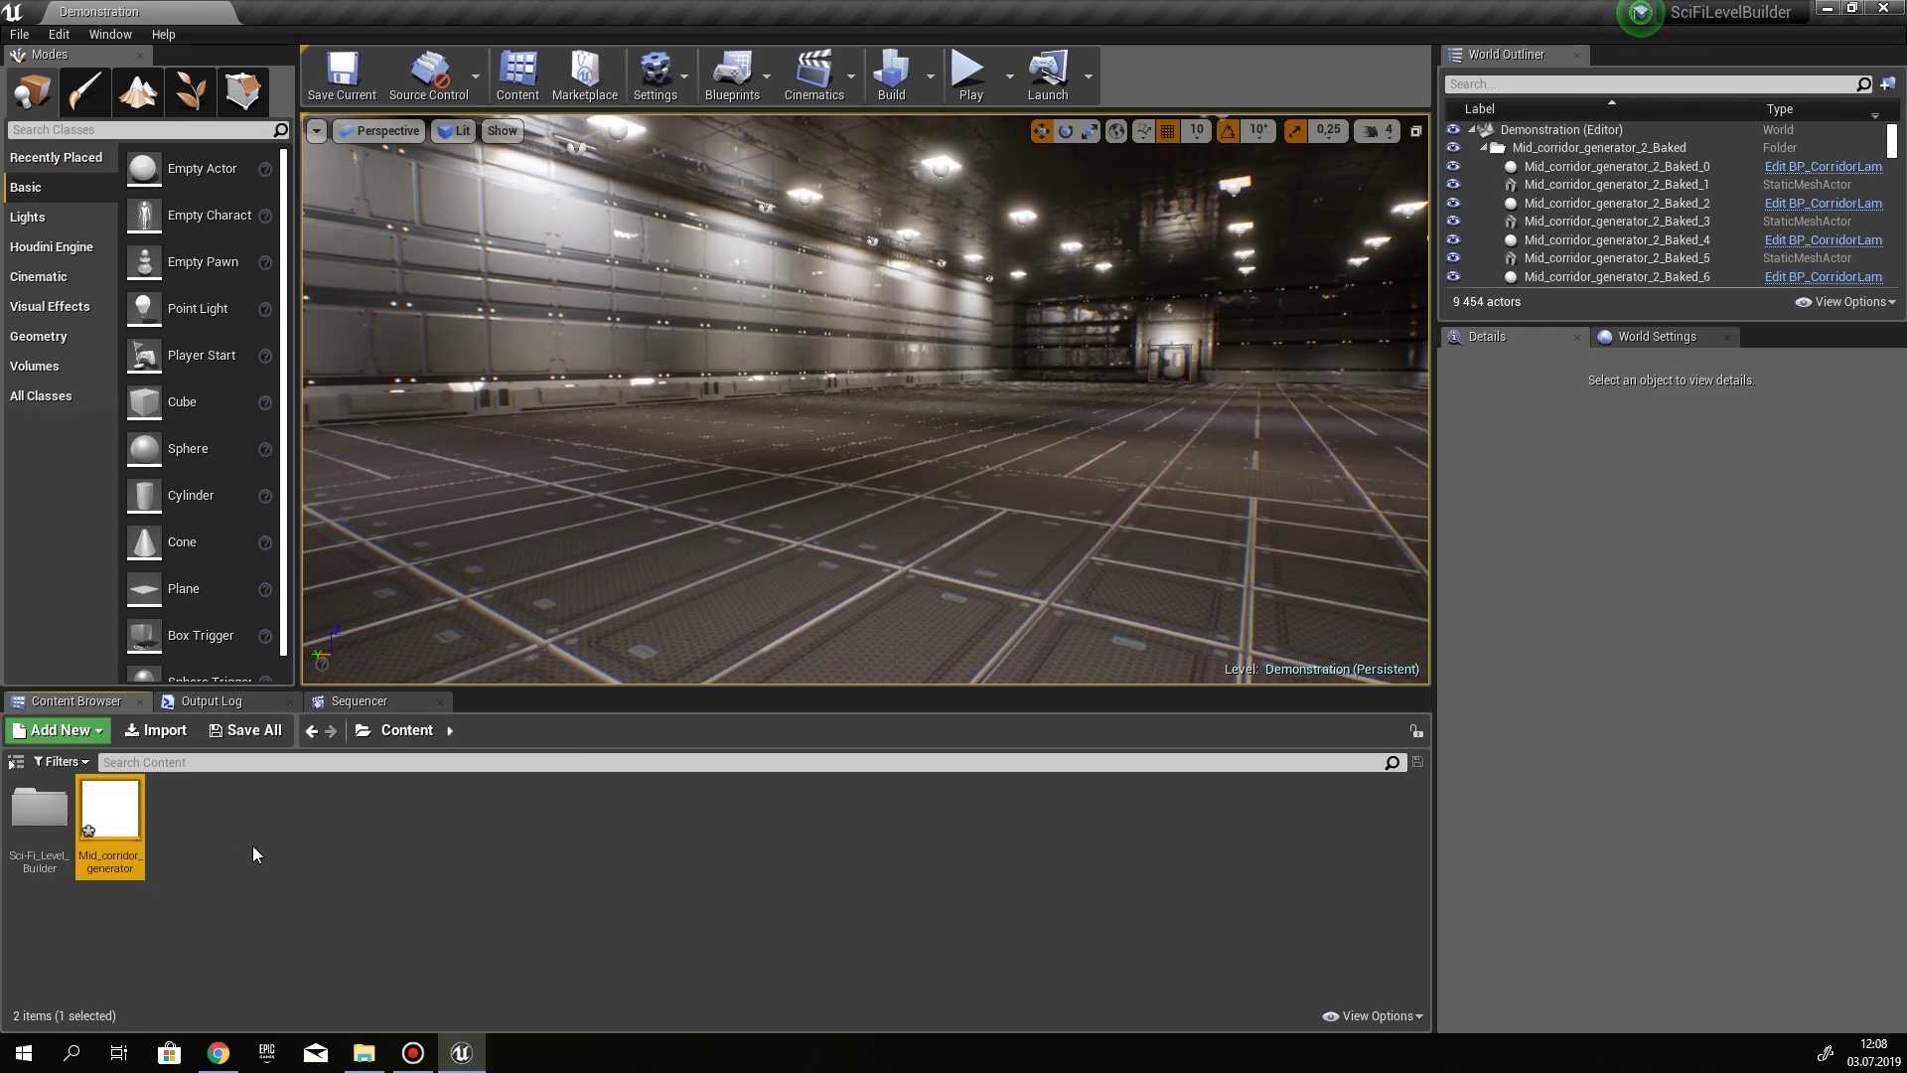
Create a new level from the Default template
{"action": "left_click", "coordinate": [20, 35]}
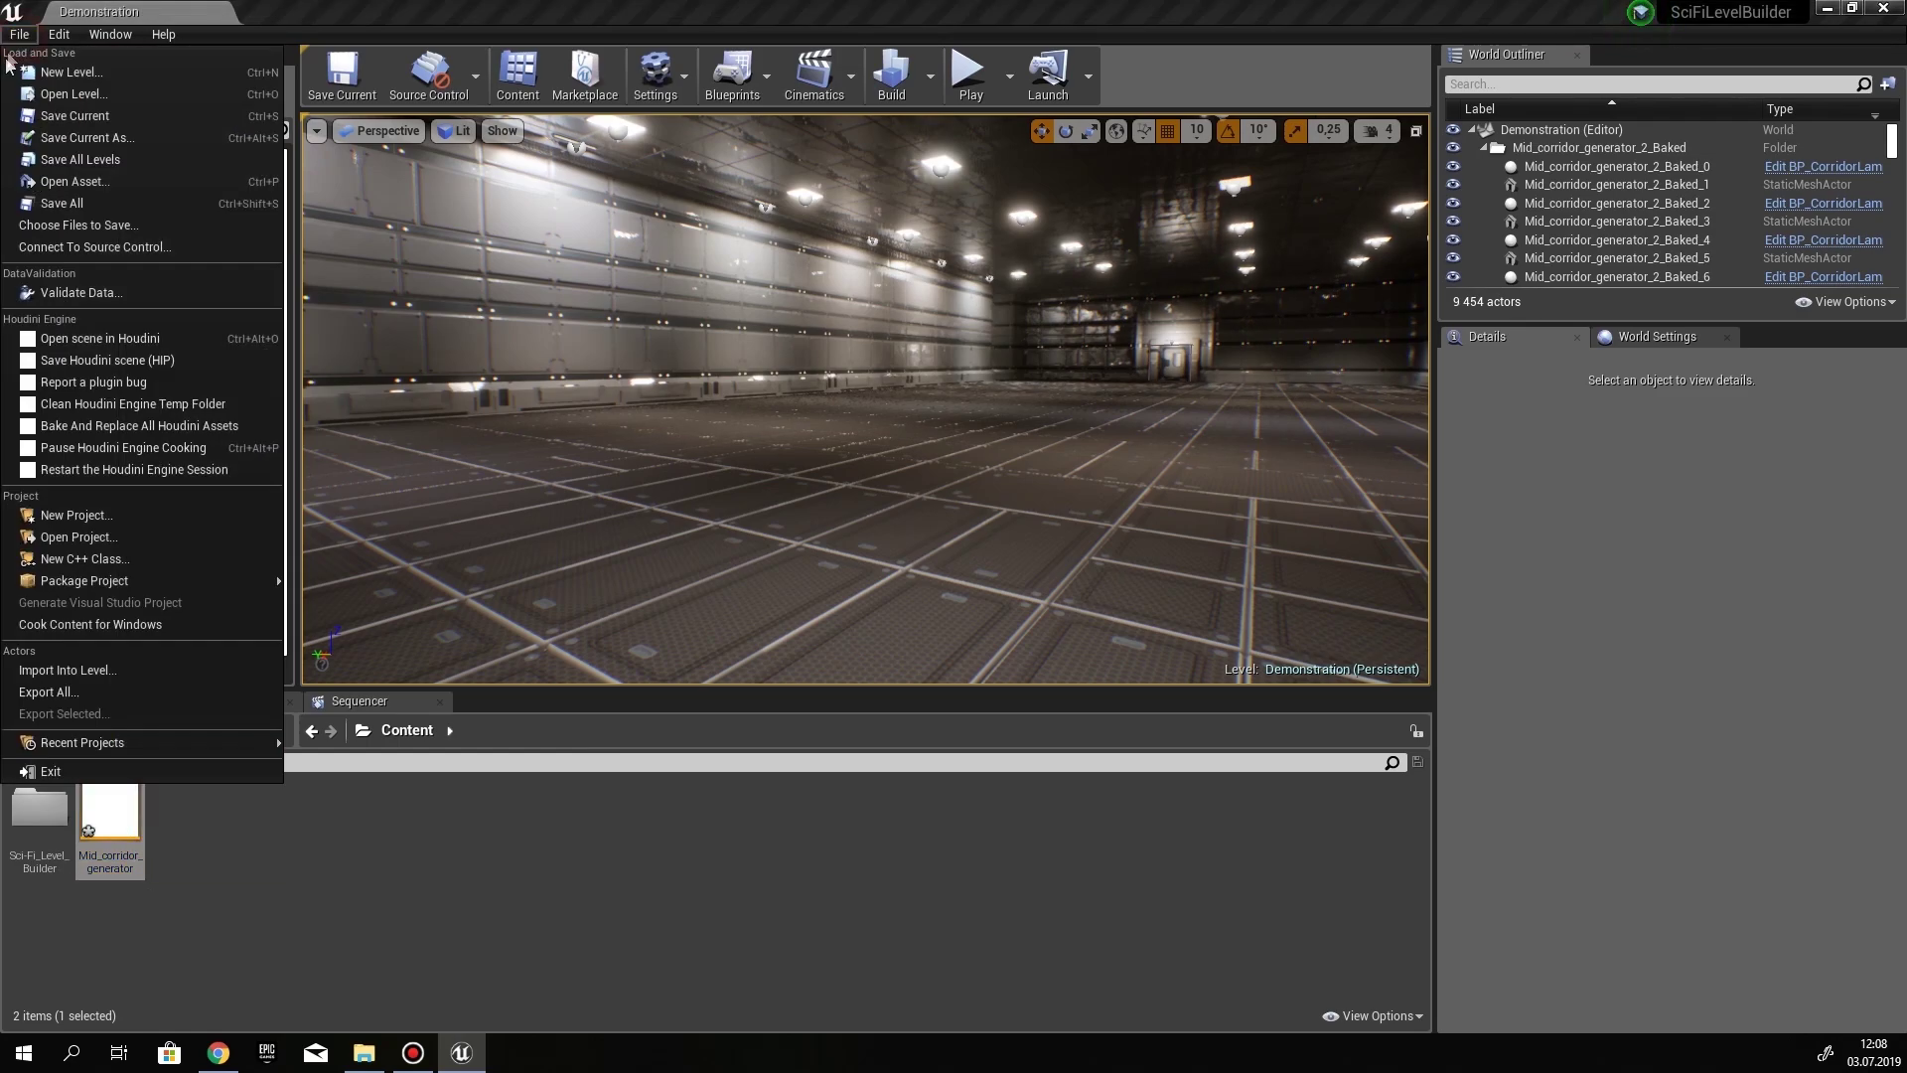
{"action": "left_click", "coordinate": [86, 75]}
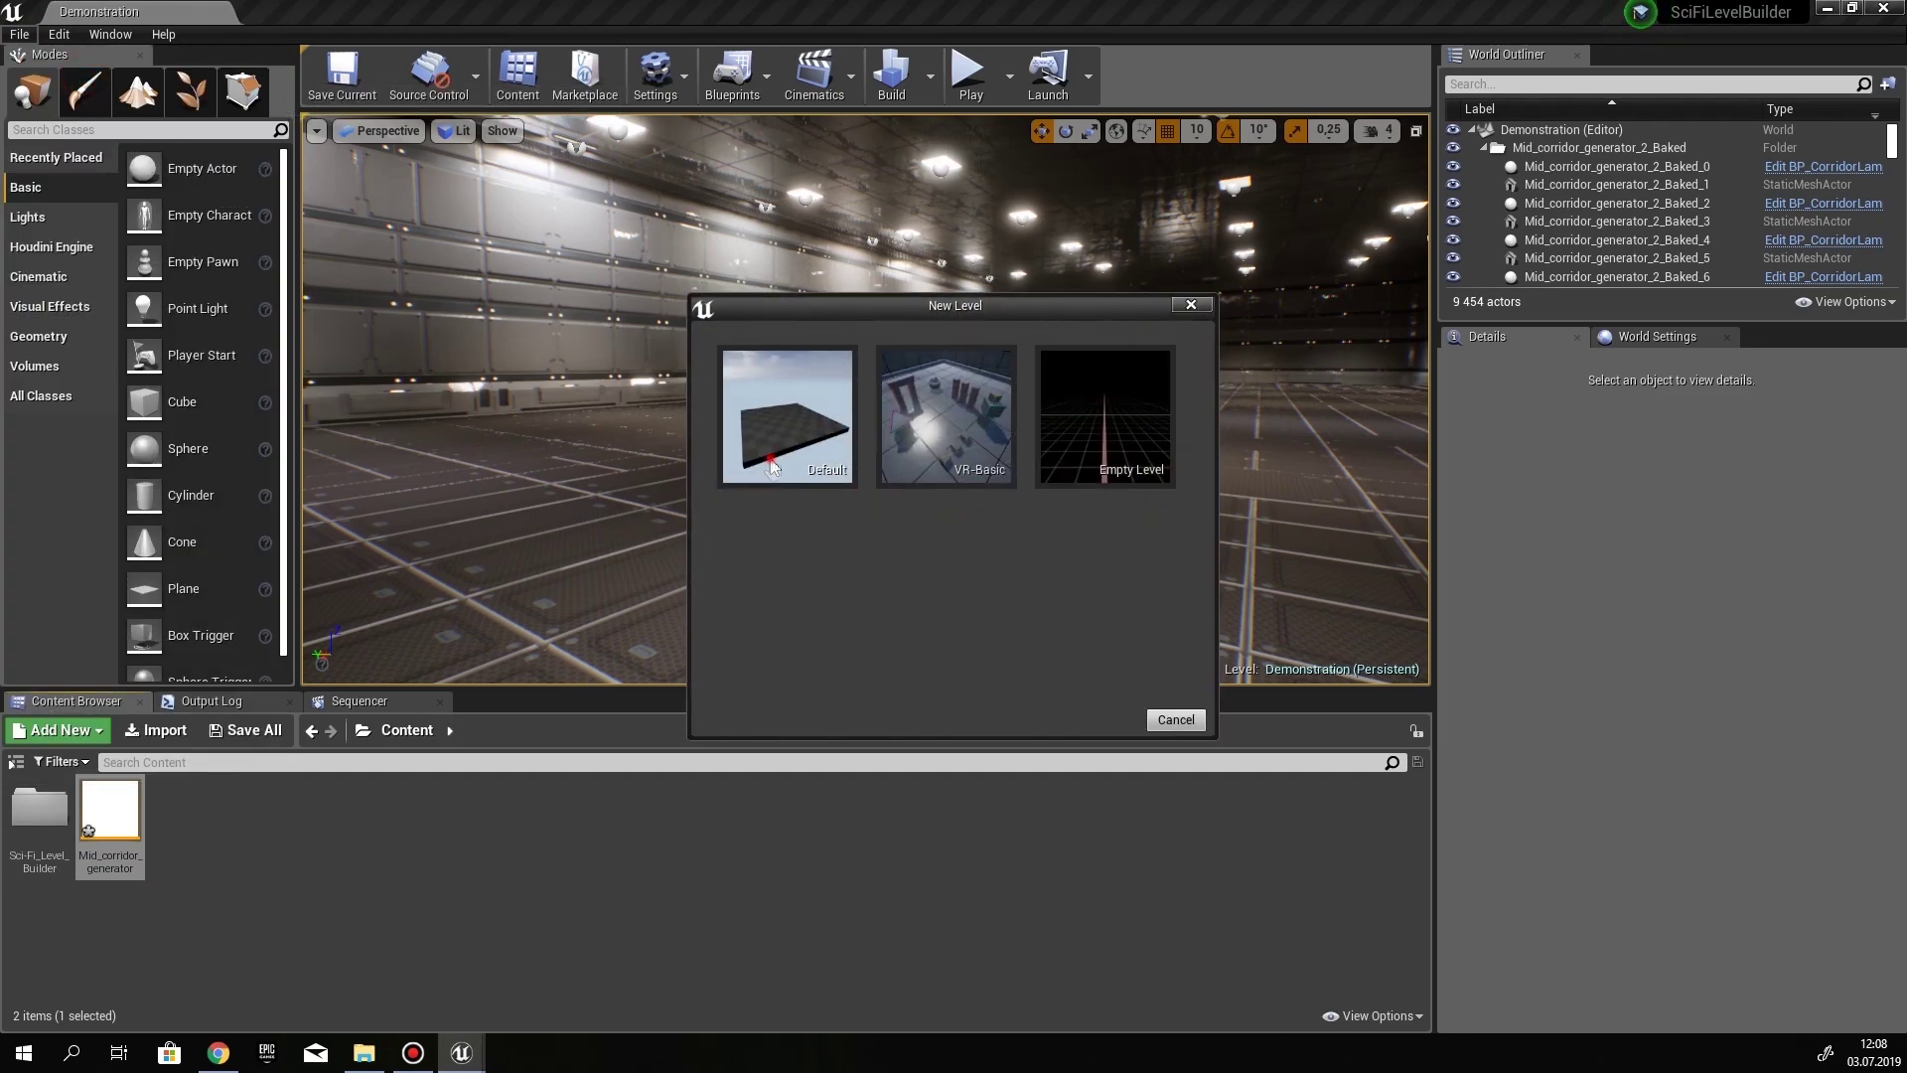
{"action": "left_click", "coordinate": [788, 418]}
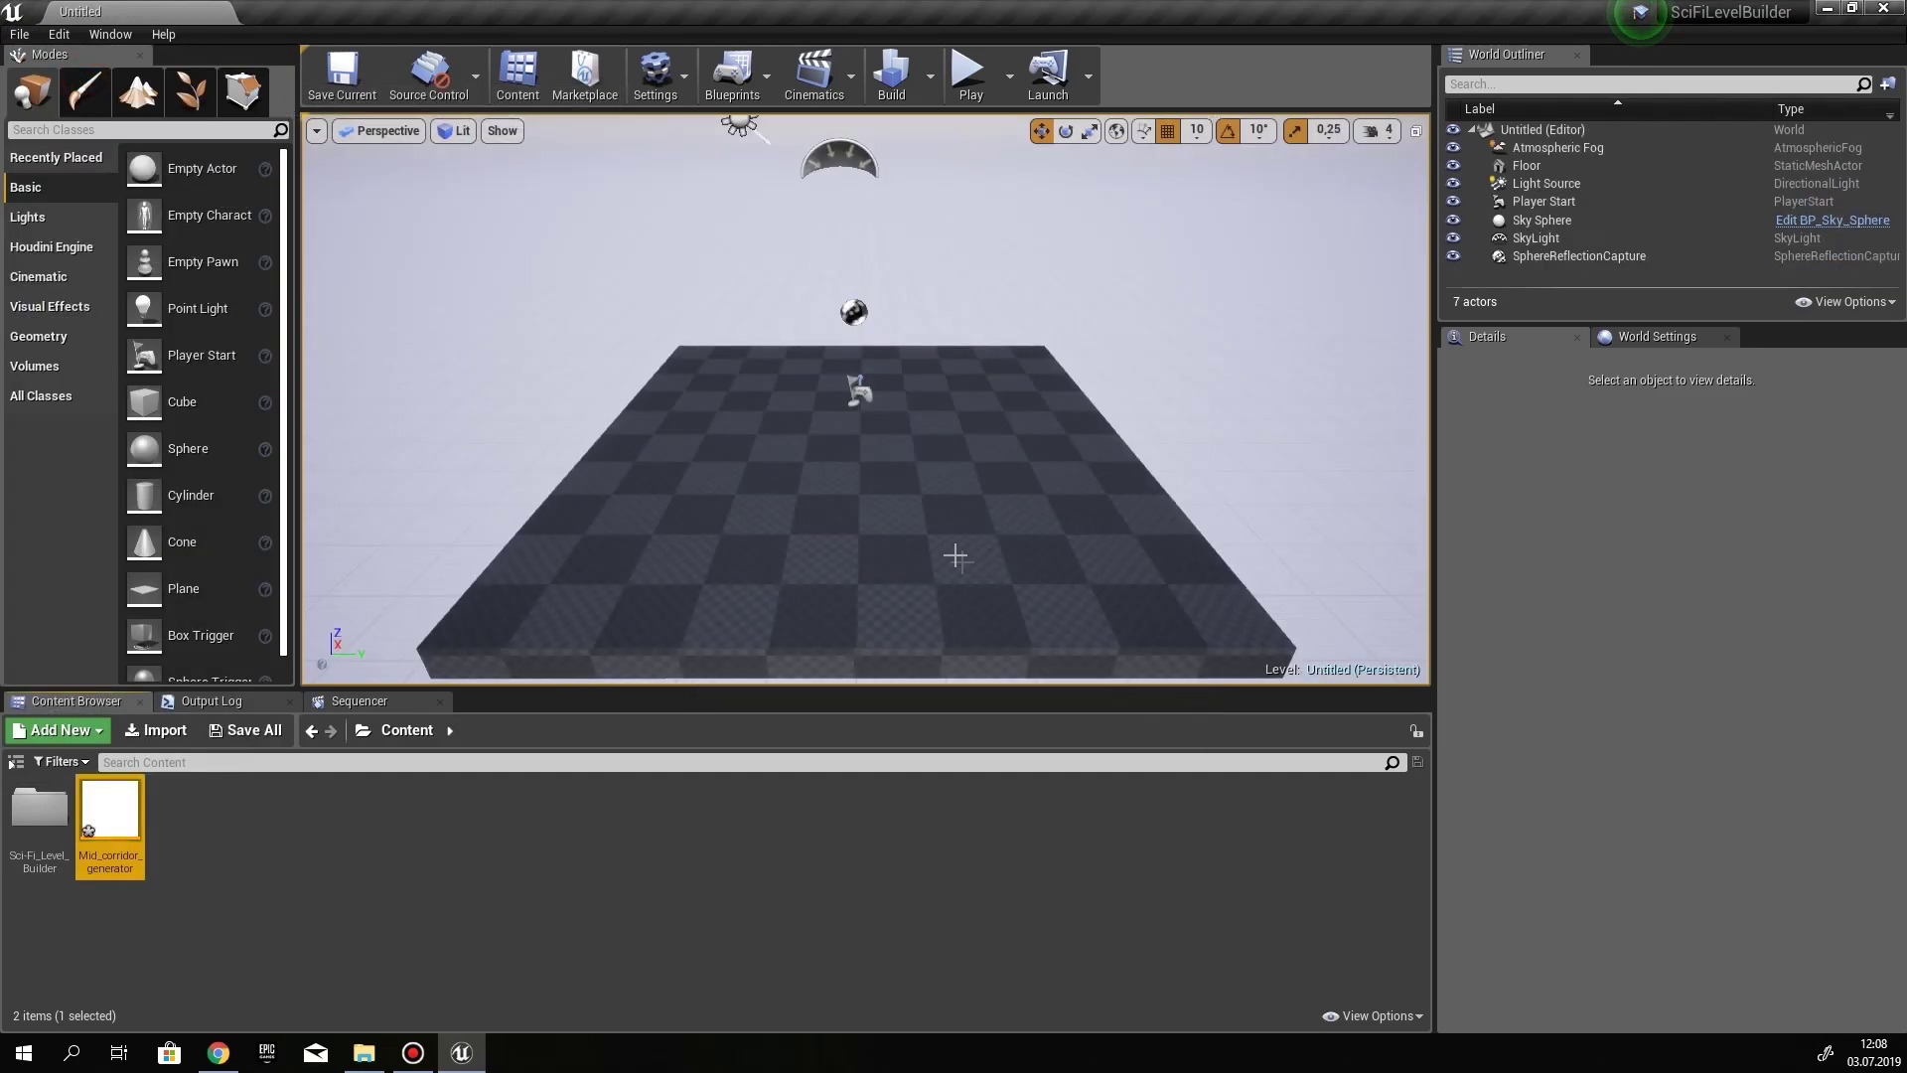
Place the Mid_corridor_generator asset on the middle of the floor and look over its Houdini input parameters
{"action": "left_click_drag", "start_coordinate": [109, 824], "coordinate": [851, 455]}
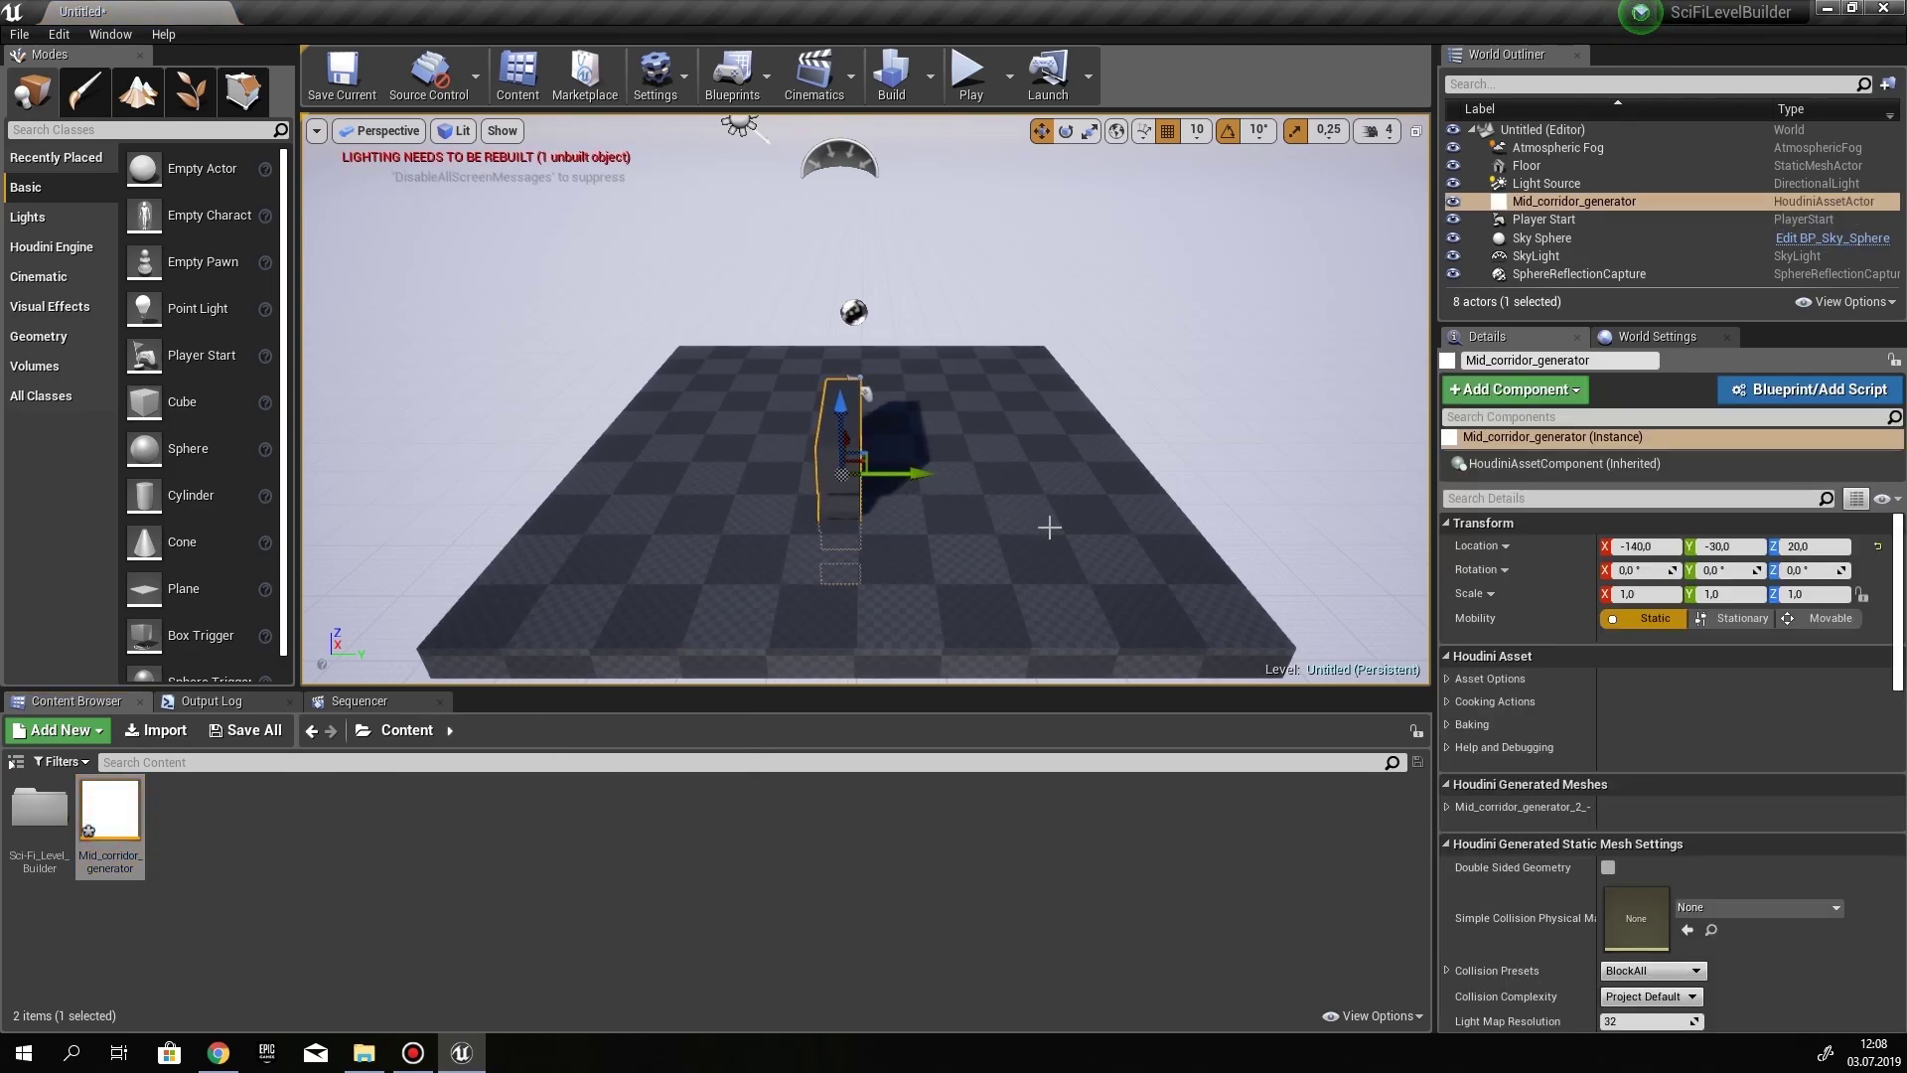
{"action": "right_click_drag", "start_coordinate": [1080, 500], "coordinate": [929, 529]}
{"action": "key", "text": "d"}
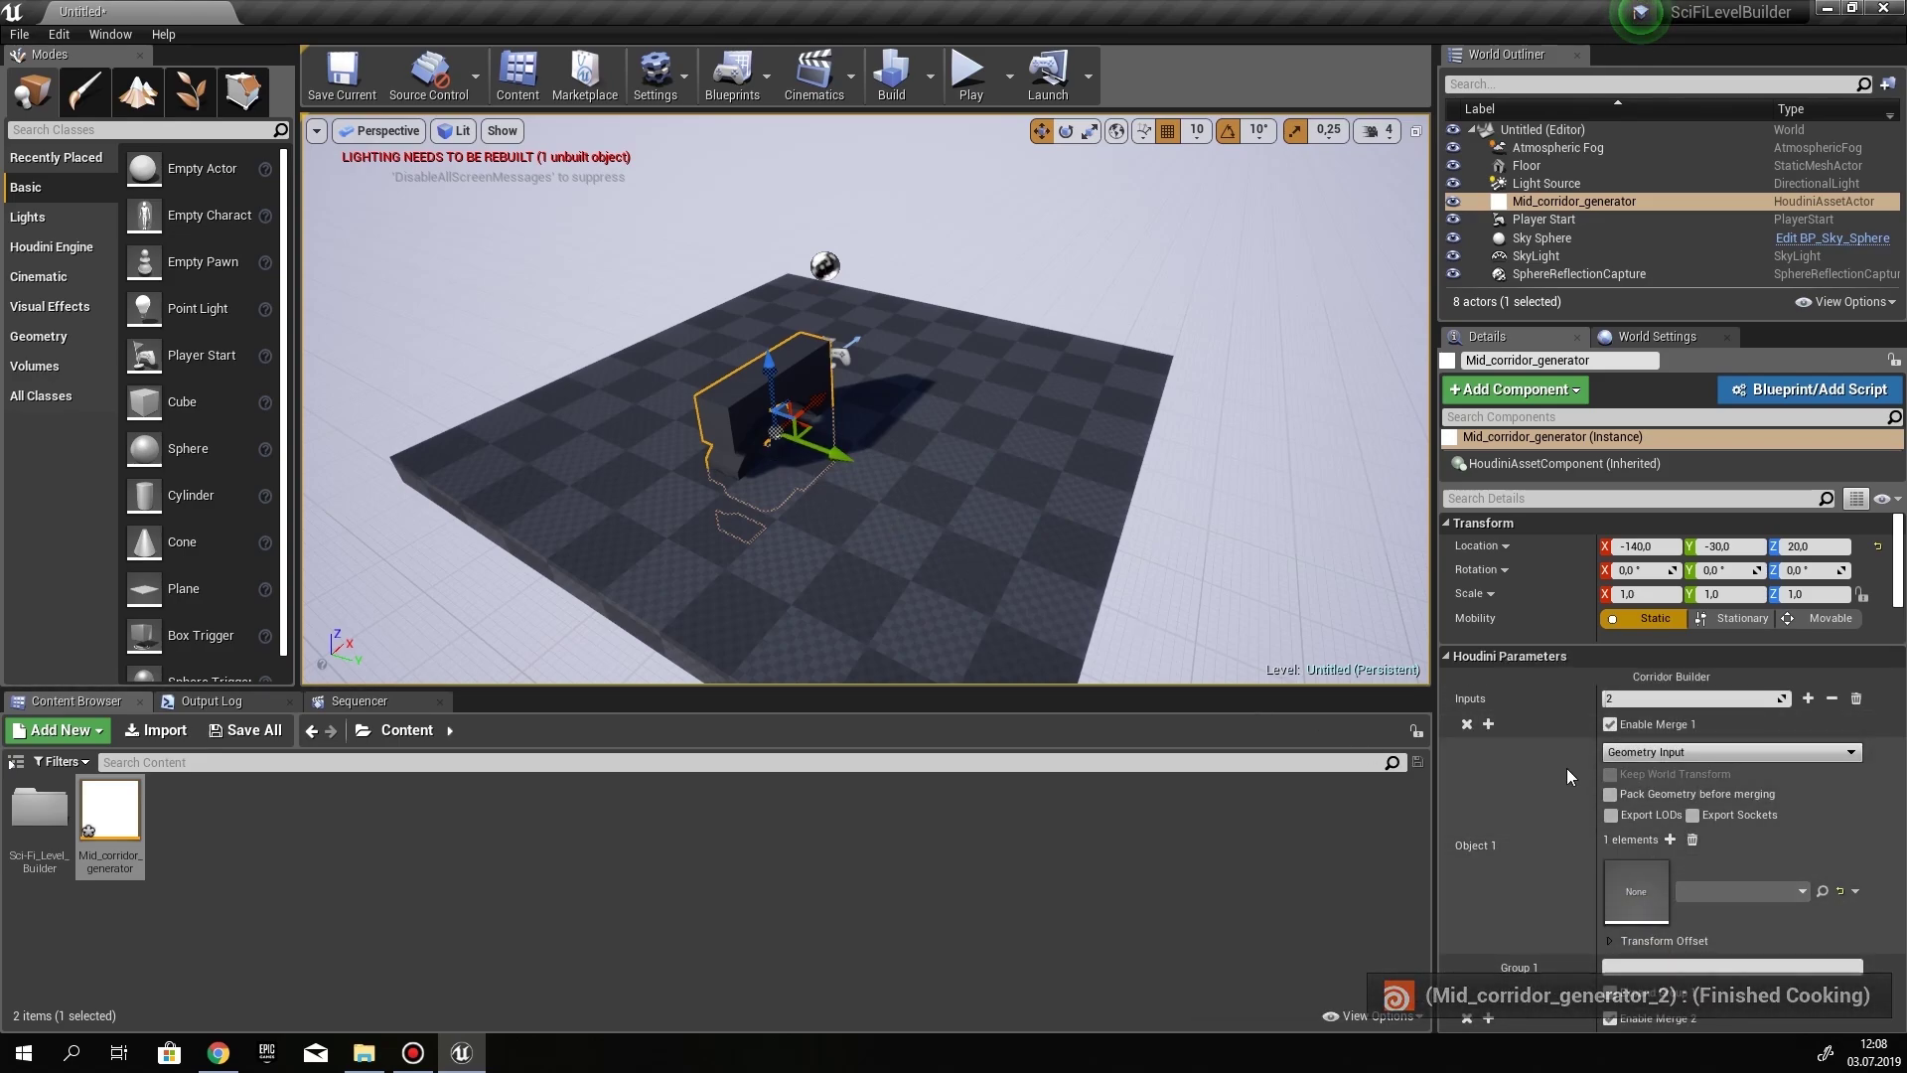
{"action": "scroll", "coordinate": [1565, 767], "scroll_direction": "down", "scroll_amount": 2}
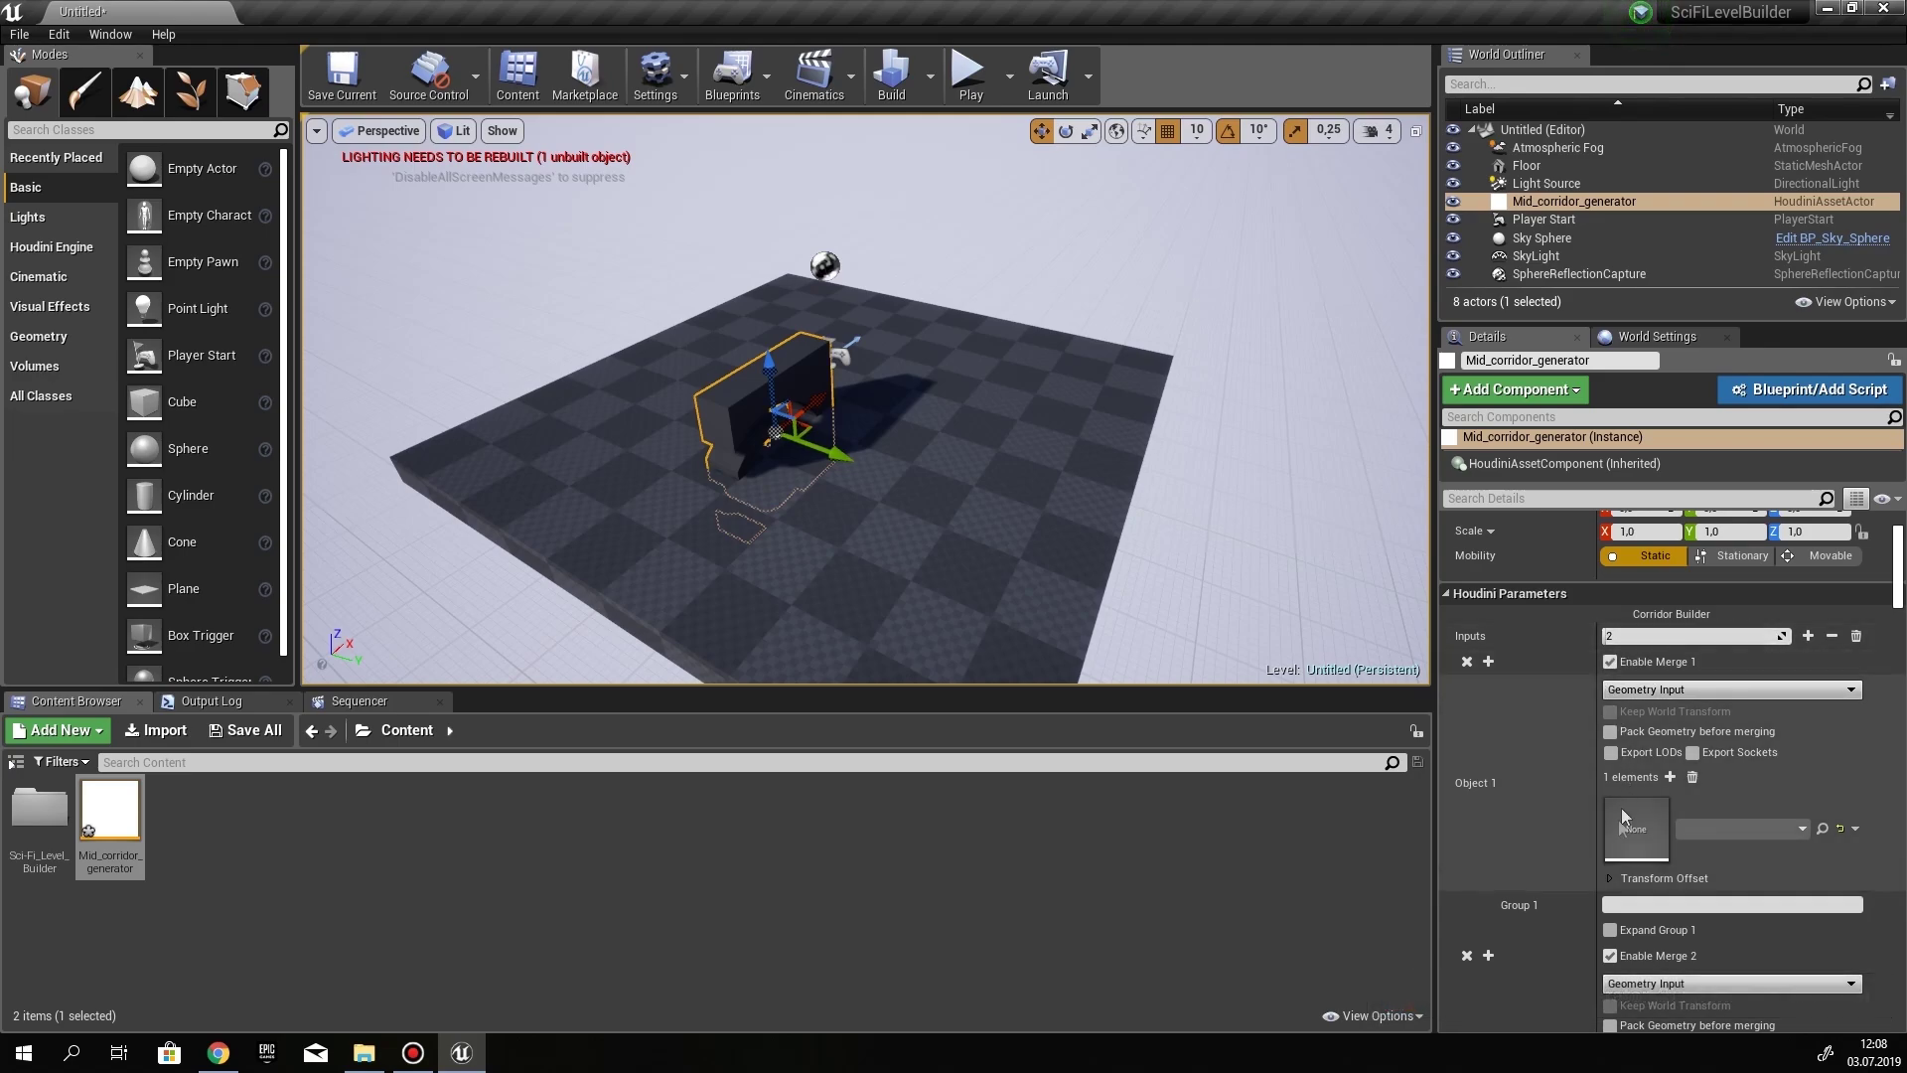
{"action": "scroll", "coordinate": [1623, 827], "scroll_direction": "down", "scroll_amount": 2}
{"action": "scroll", "coordinate": [1579, 888], "scroll_direction": "up", "scroll_amount": 2}
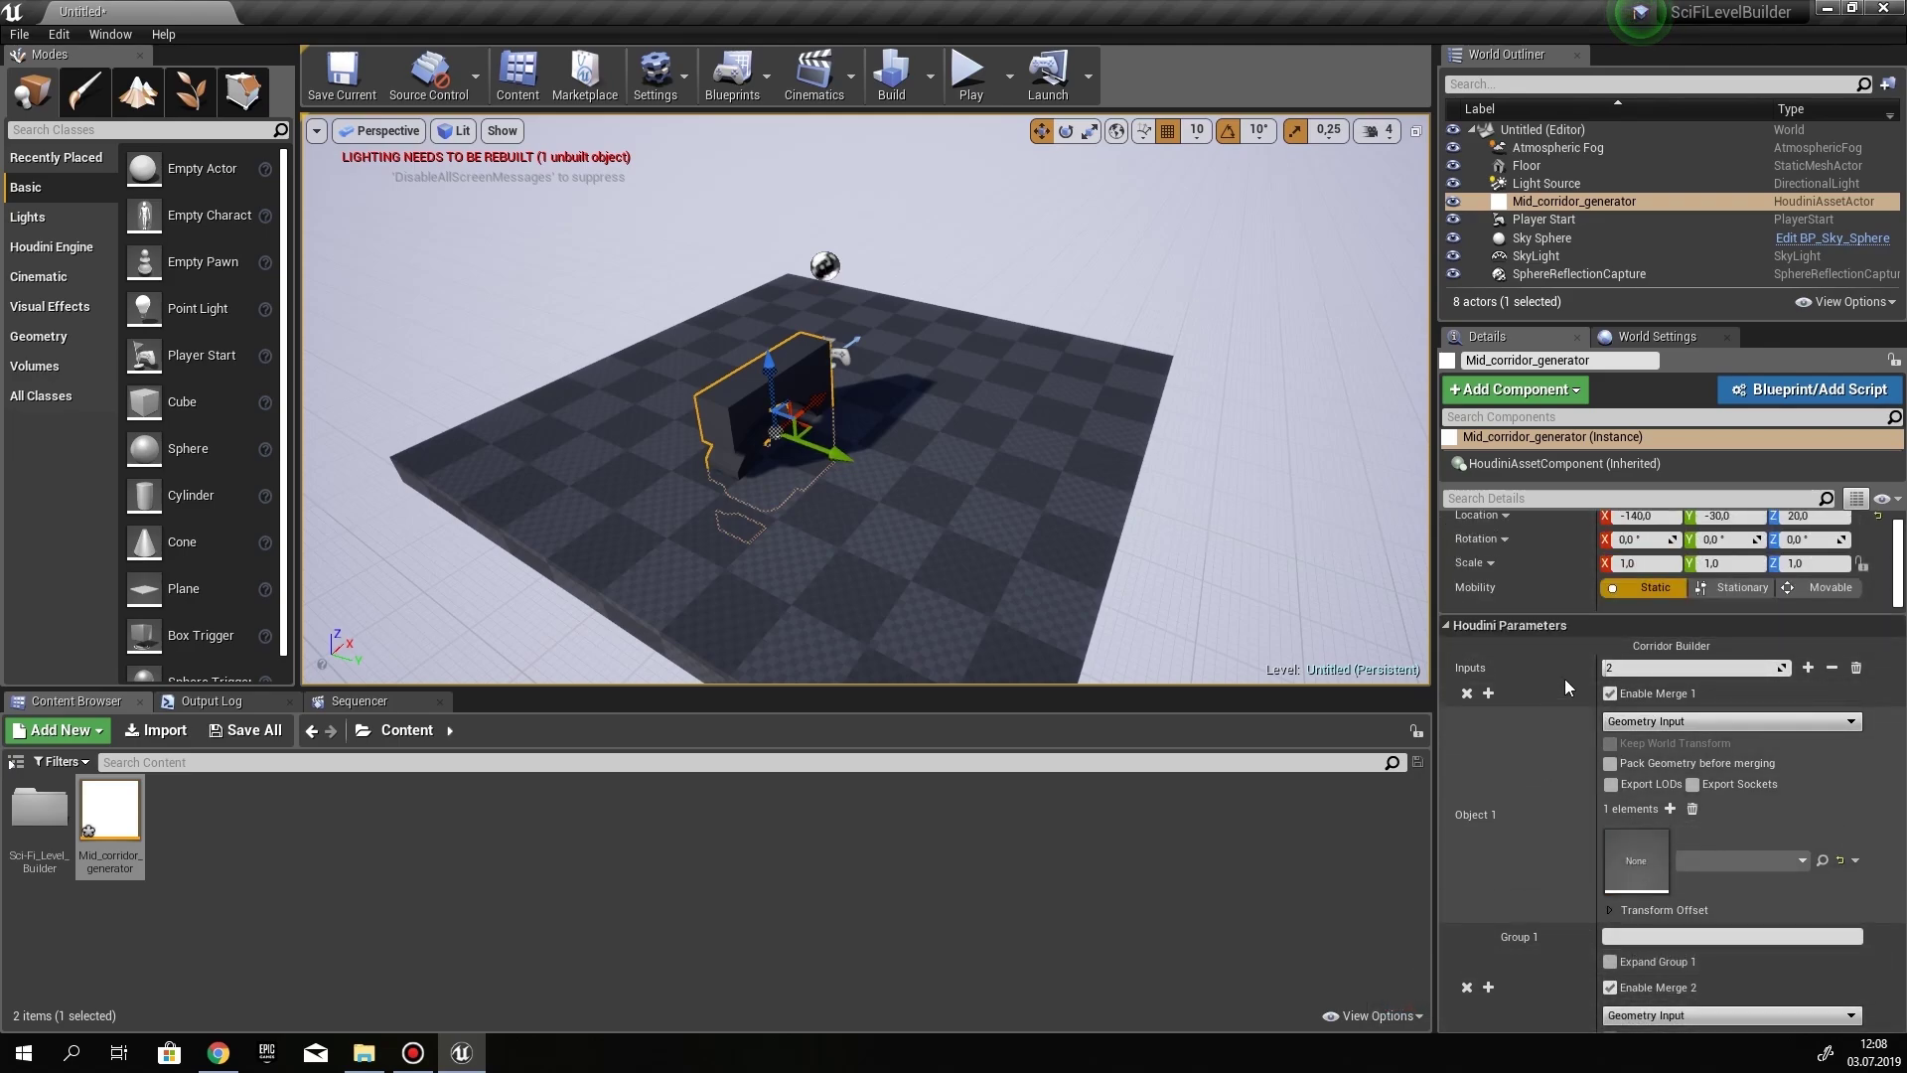
{"action": "scroll", "coordinate": [1578, 844], "scroll_direction": "down", "scroll_amount": 4}
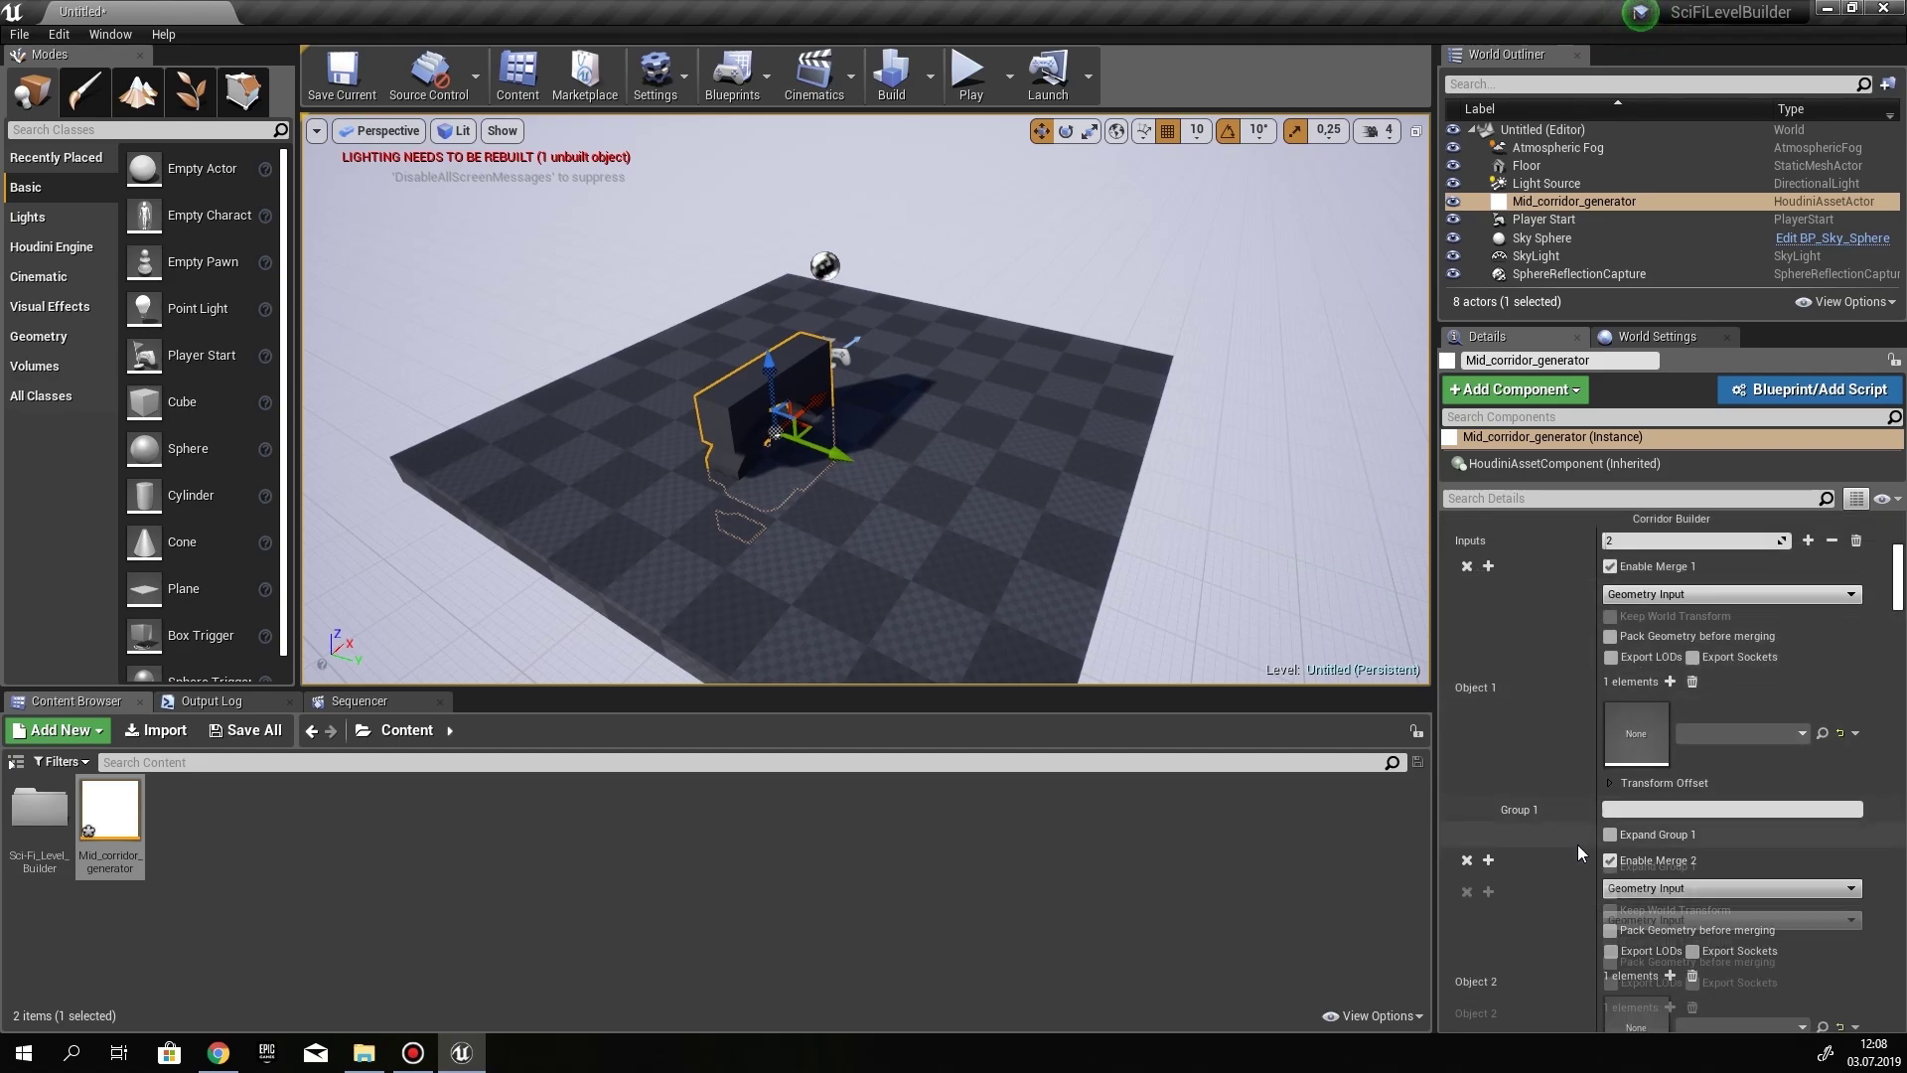
{"action": "scroll", "coordinate": [1577, 844], "scroll_direction": "up", "scroll_amount": 4}
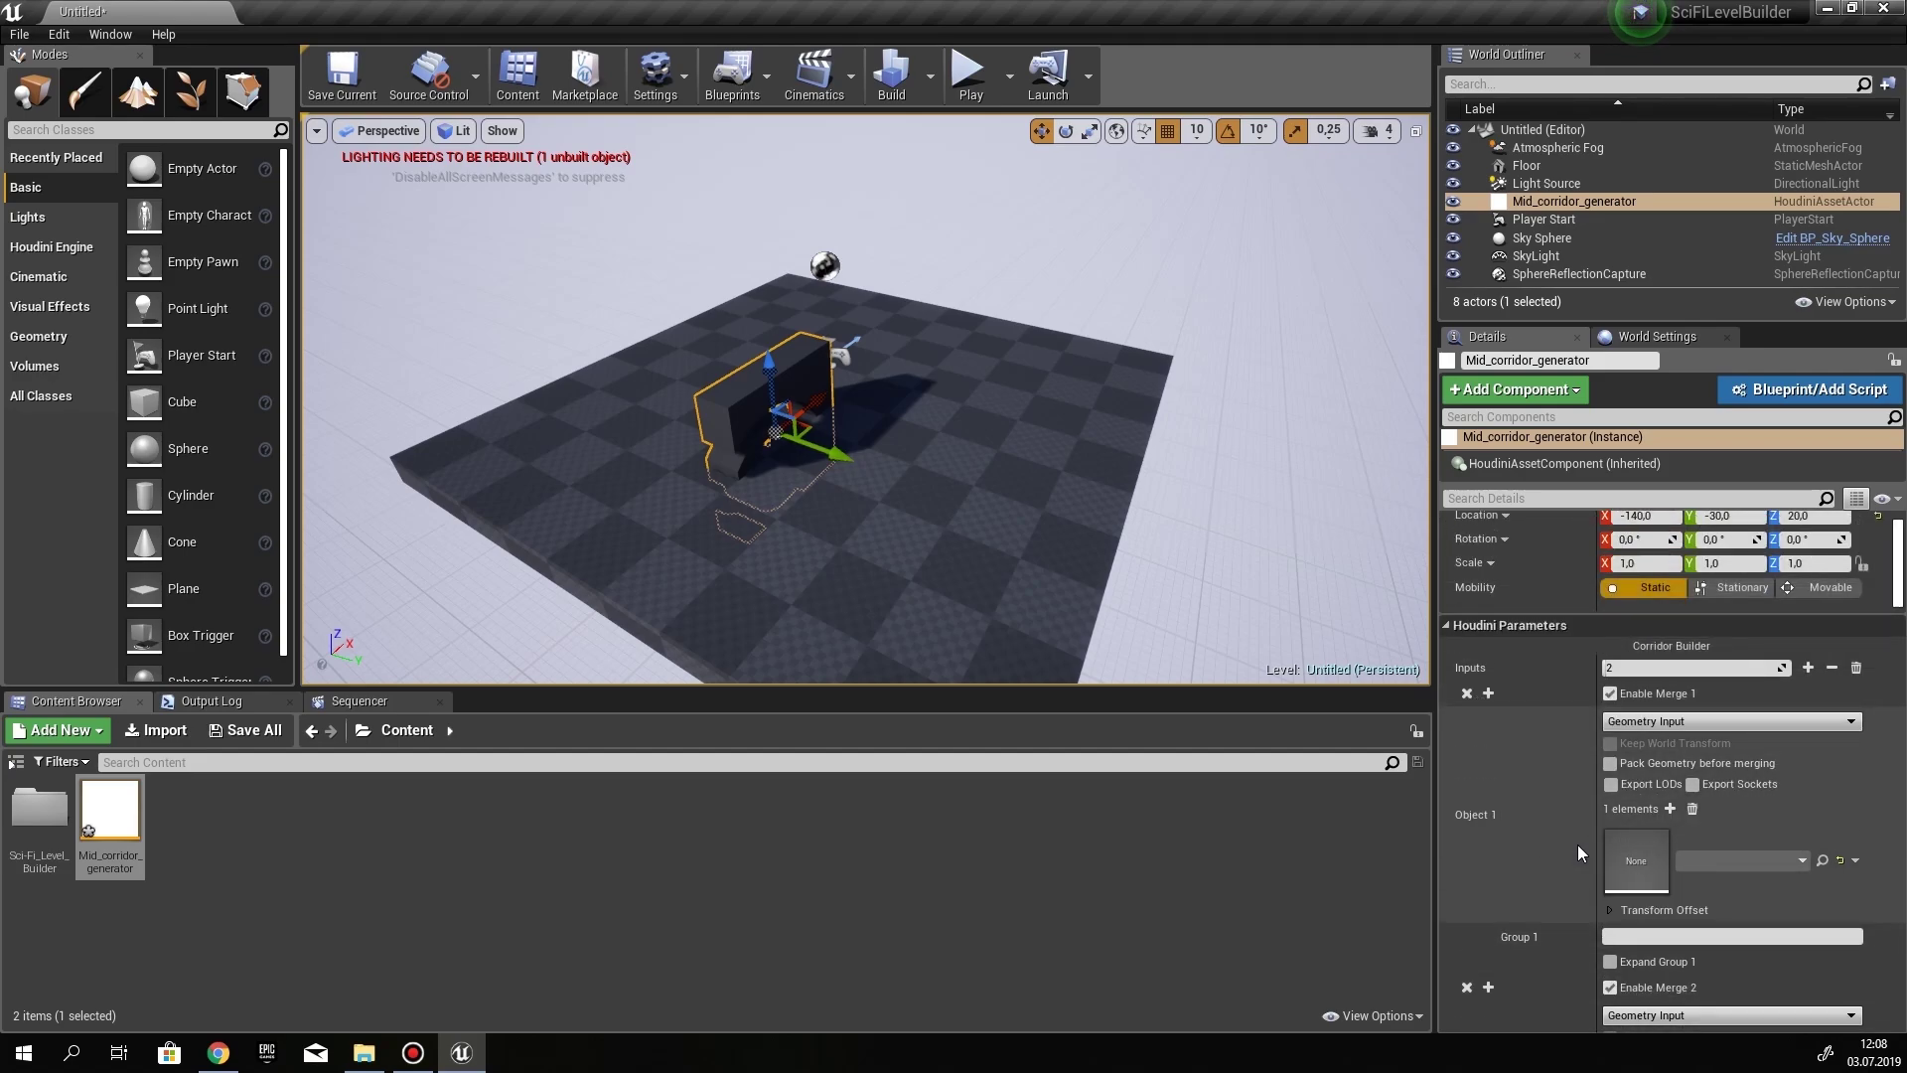
Delete the checkered floor from the level, leaving the corridor generator in place
{"action": "left_click", "coordinate": [931, 444]}
{"action": "key", "text": "Delete"}
{"action": "right_click_drag", "start_coordinate": [903, 434], "coordinate": [855, 402]}
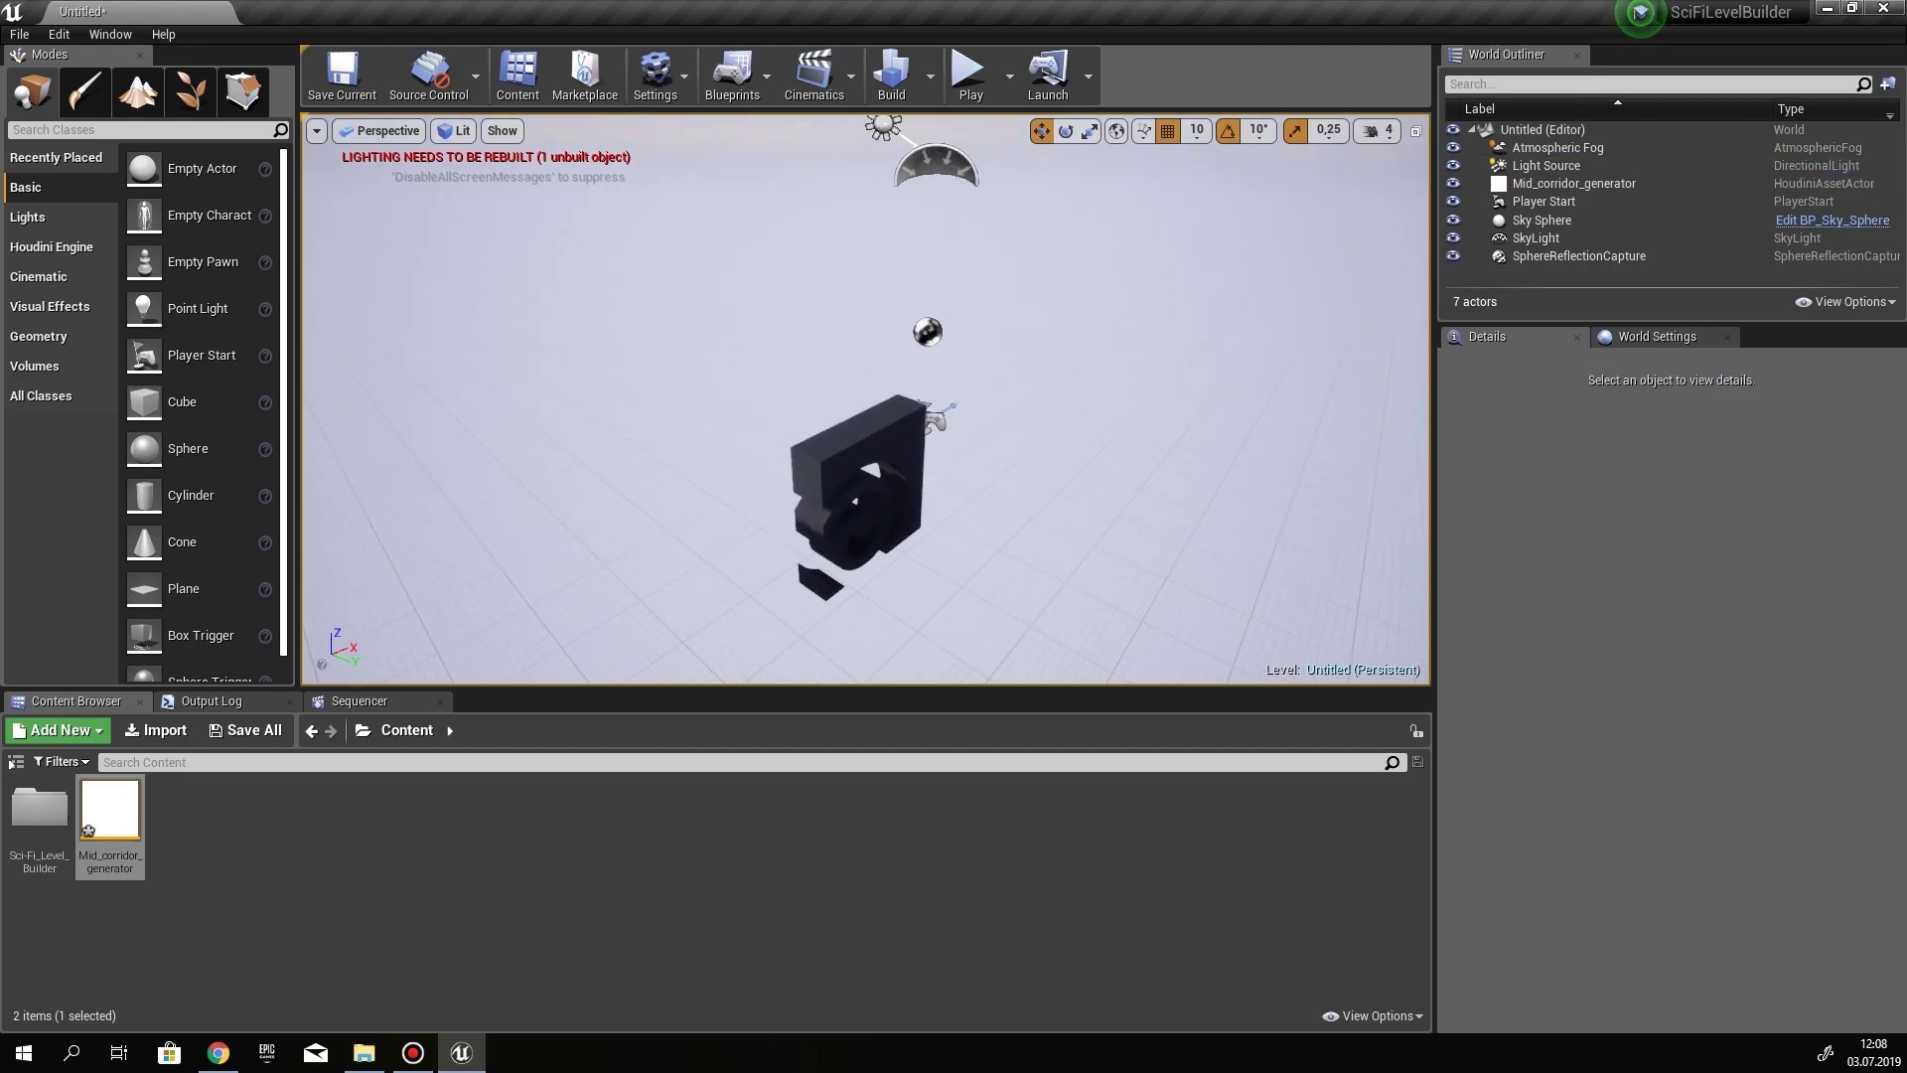
Set the first input, Object 1, of the Mid_corridor_generator to Curve Input
{"action": "left_click", "coordinate": [876, 504]}
{"action": "right_click_drag", "start_coordinate": [1058, 530], "coordinate": [1110, 538]}
{"action": "right_click_drag", "start_coordinate": [975, 543], "coordinate": [1033, 552]}
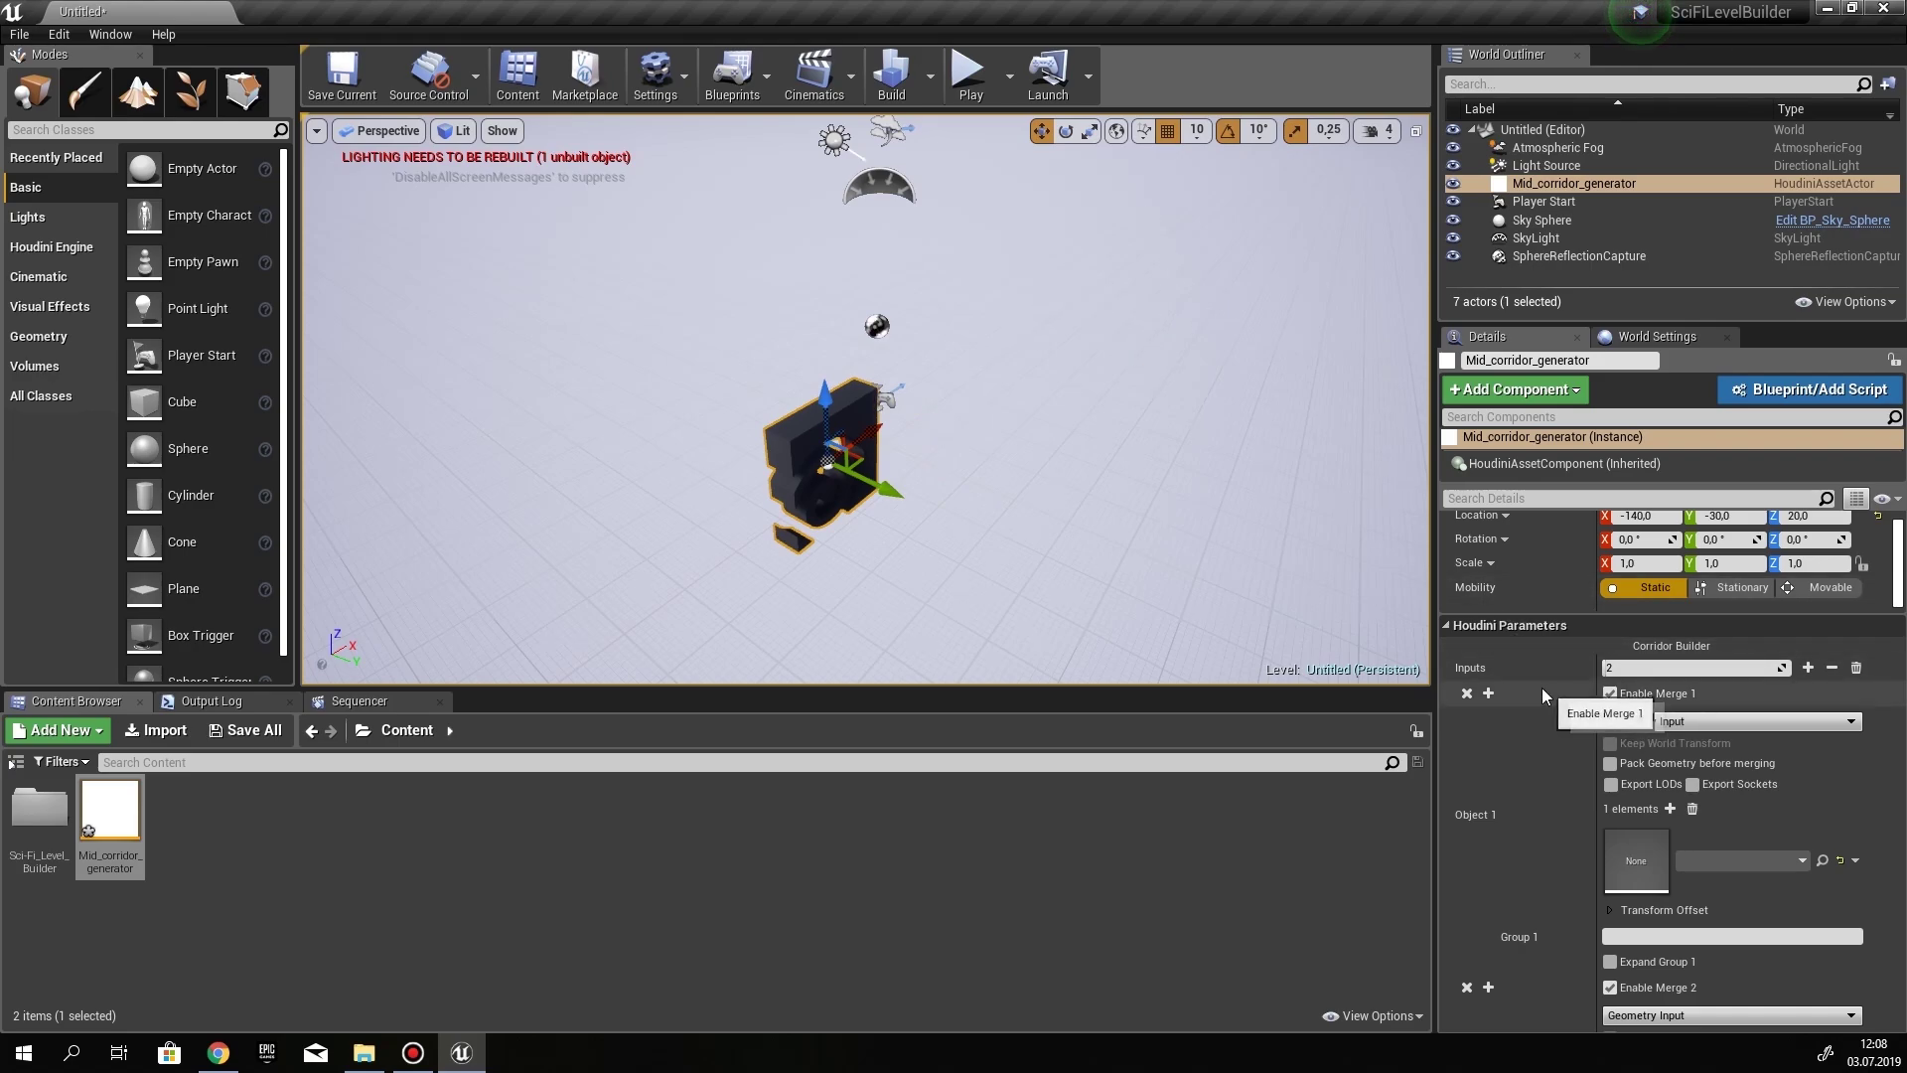
{"action": "key", "text": "d"}
{"action": "right_click_drag", "start_coordinate": [864, 397], "coordinate": [701, 379]}
{"action": "key", "text": "w"}
{"action": "key", "text": "s"}
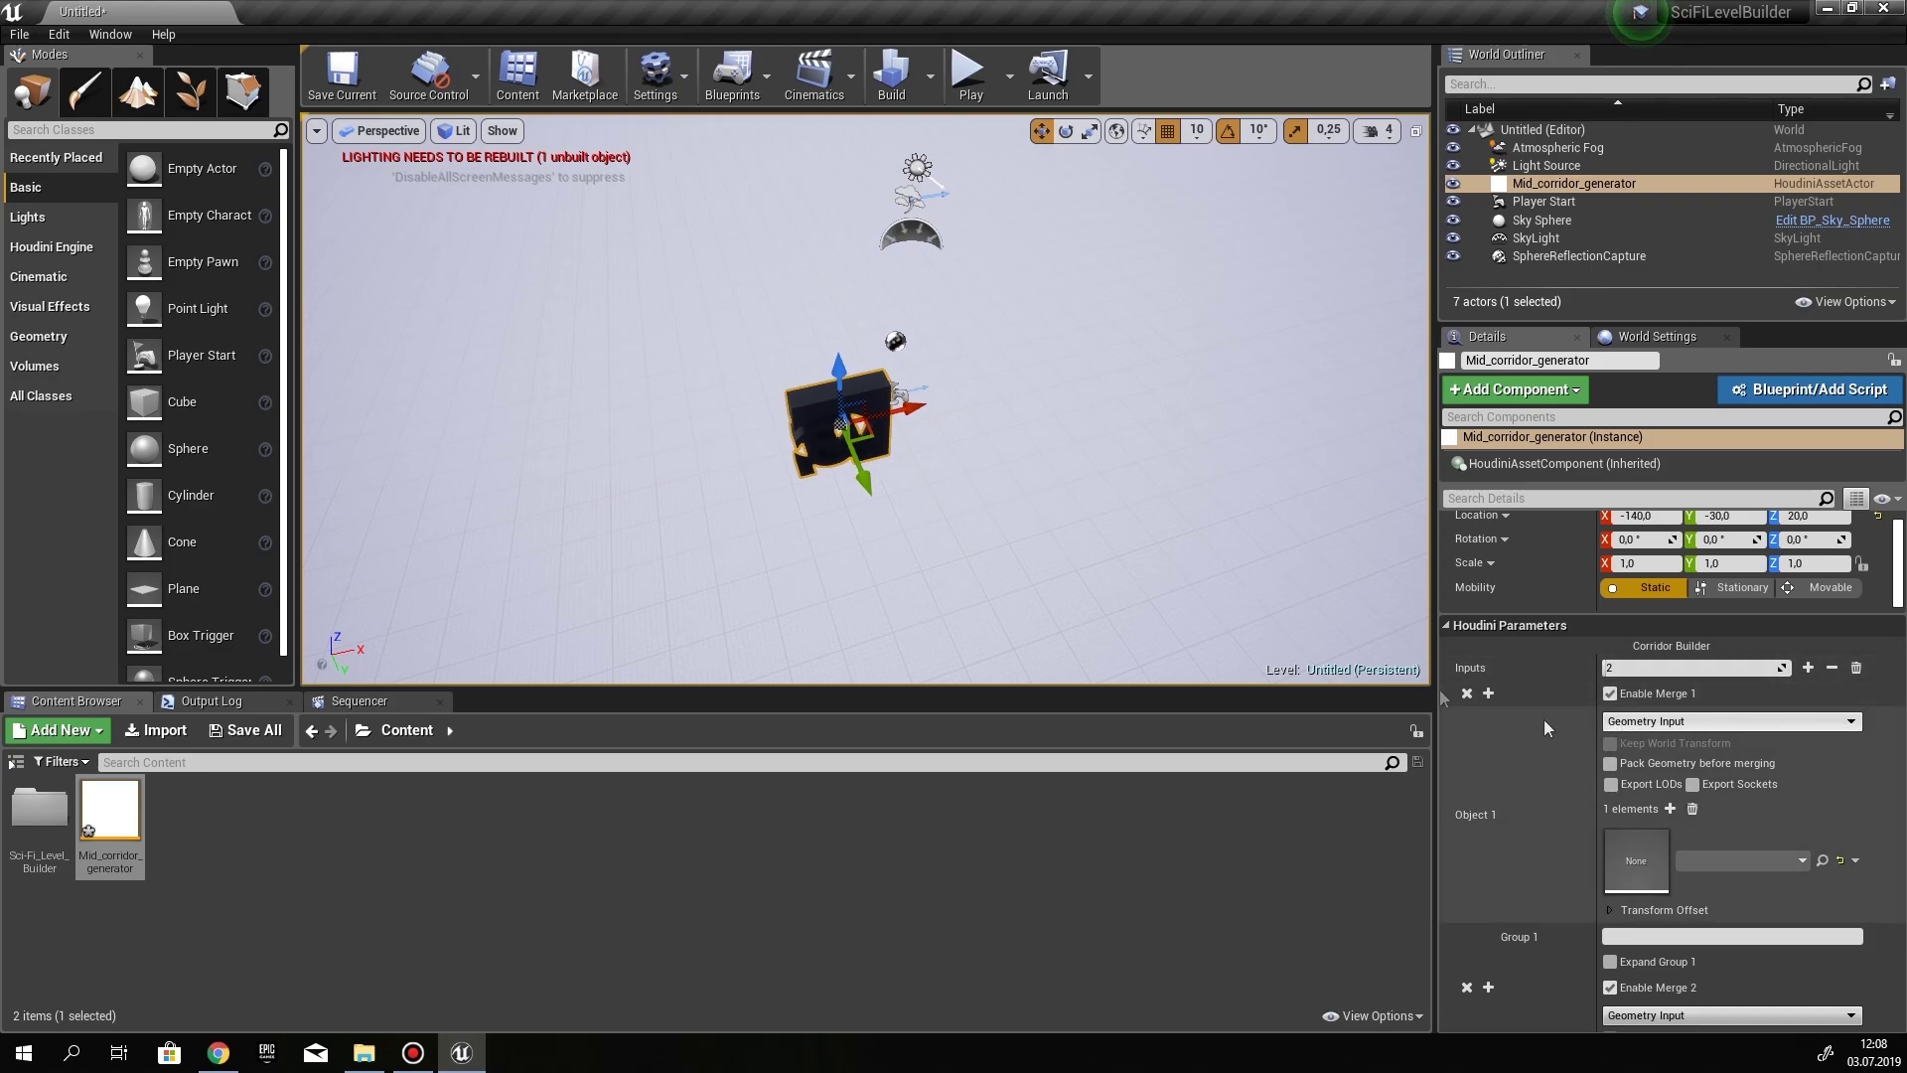
{"action": "right_click_drag", "start_coordinate": [1112, 515], "coordinate": [1111, 516]}
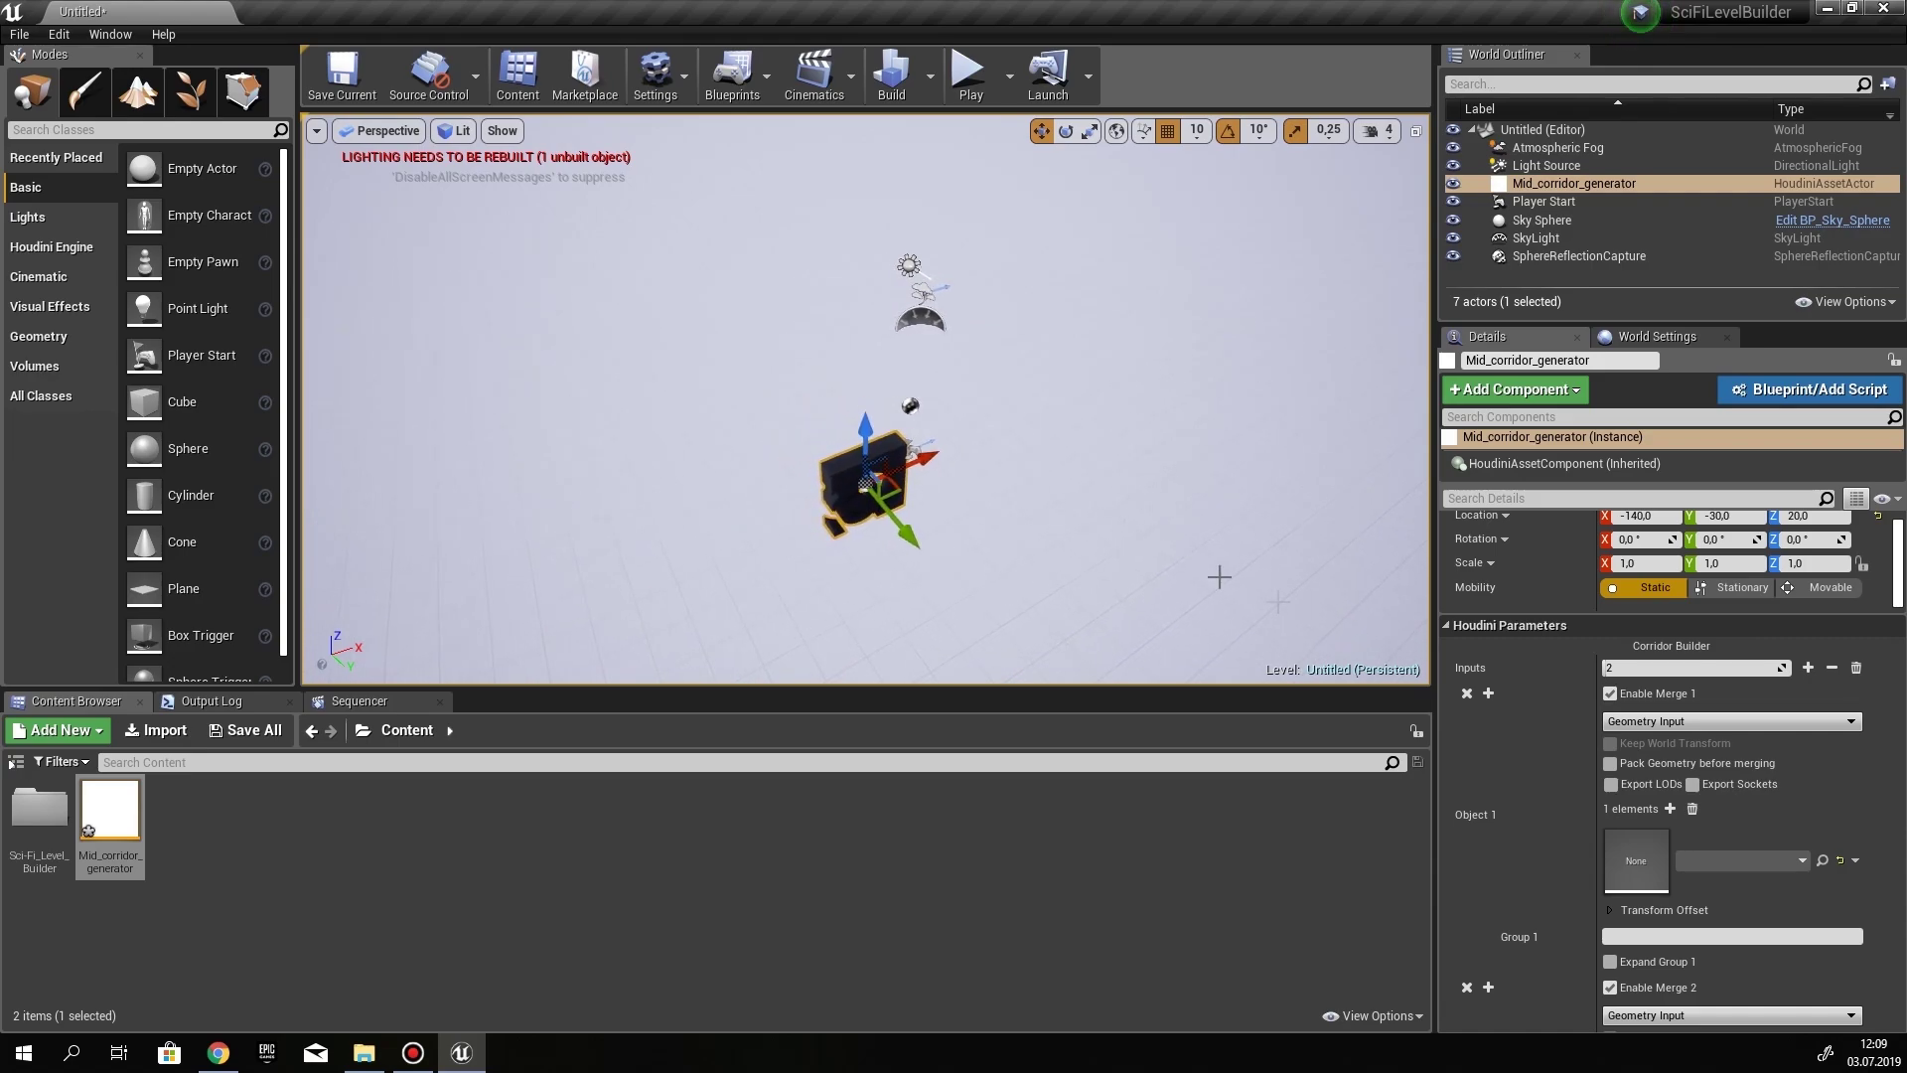
{"action": "scroll", "coordinate": [1630, 784], "scroll_direction": "down", "scroll_amount": 2}
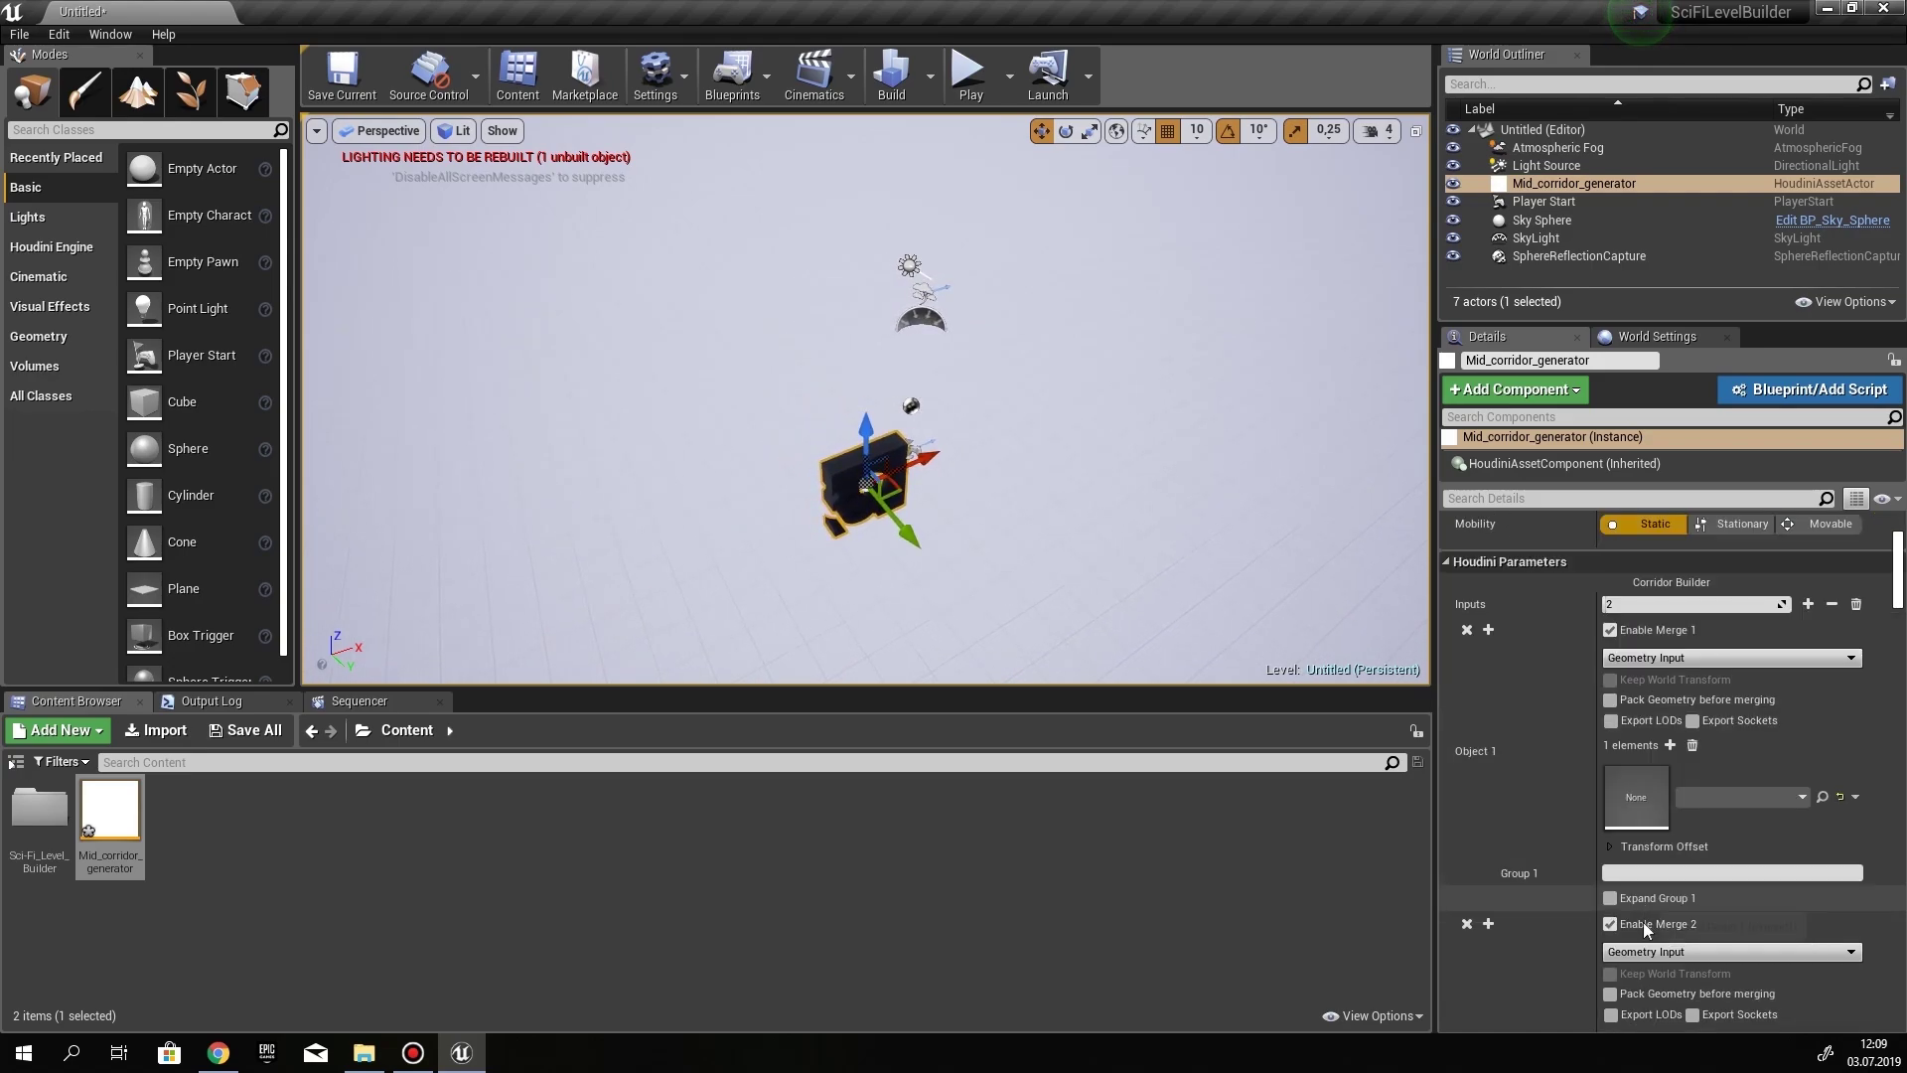
{"action": "left_click", "coordinate": [1657, 659]}
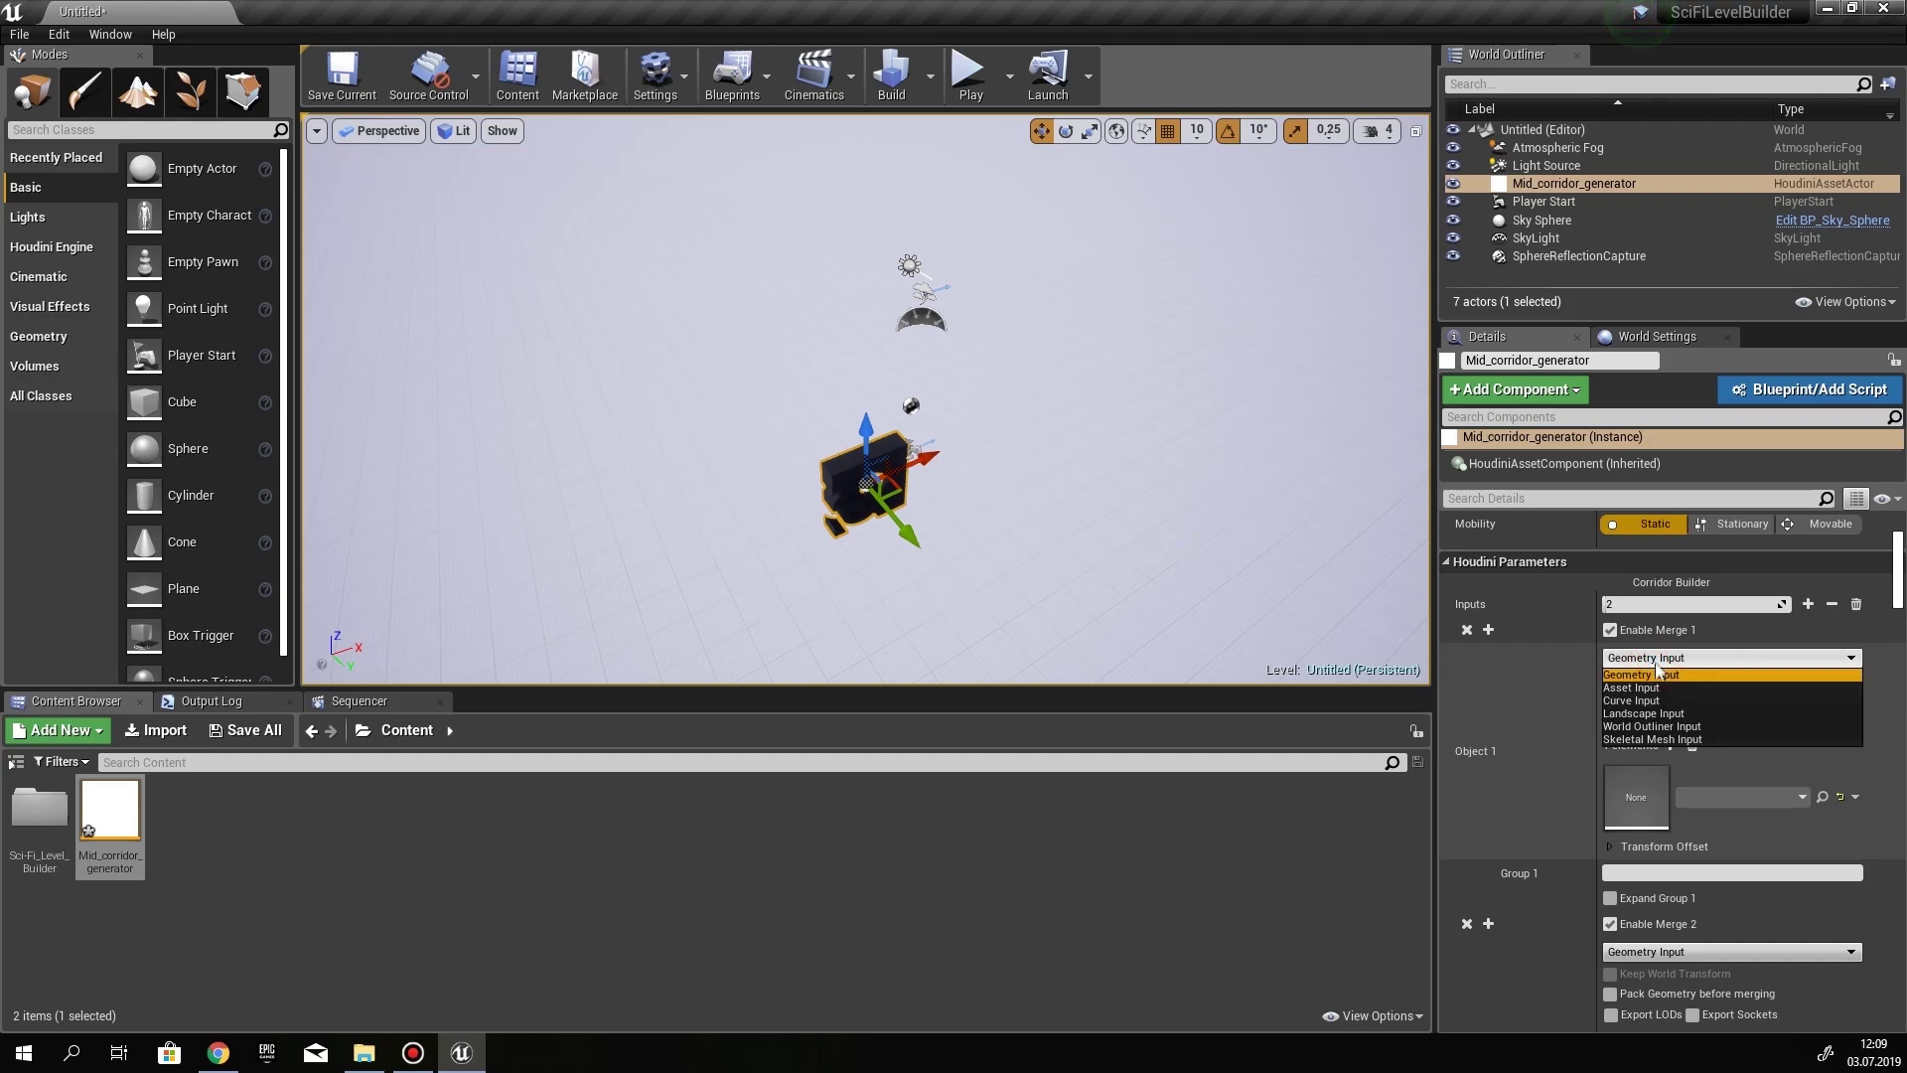
{"action": "left_click", "coordinate": [1631, 700]}
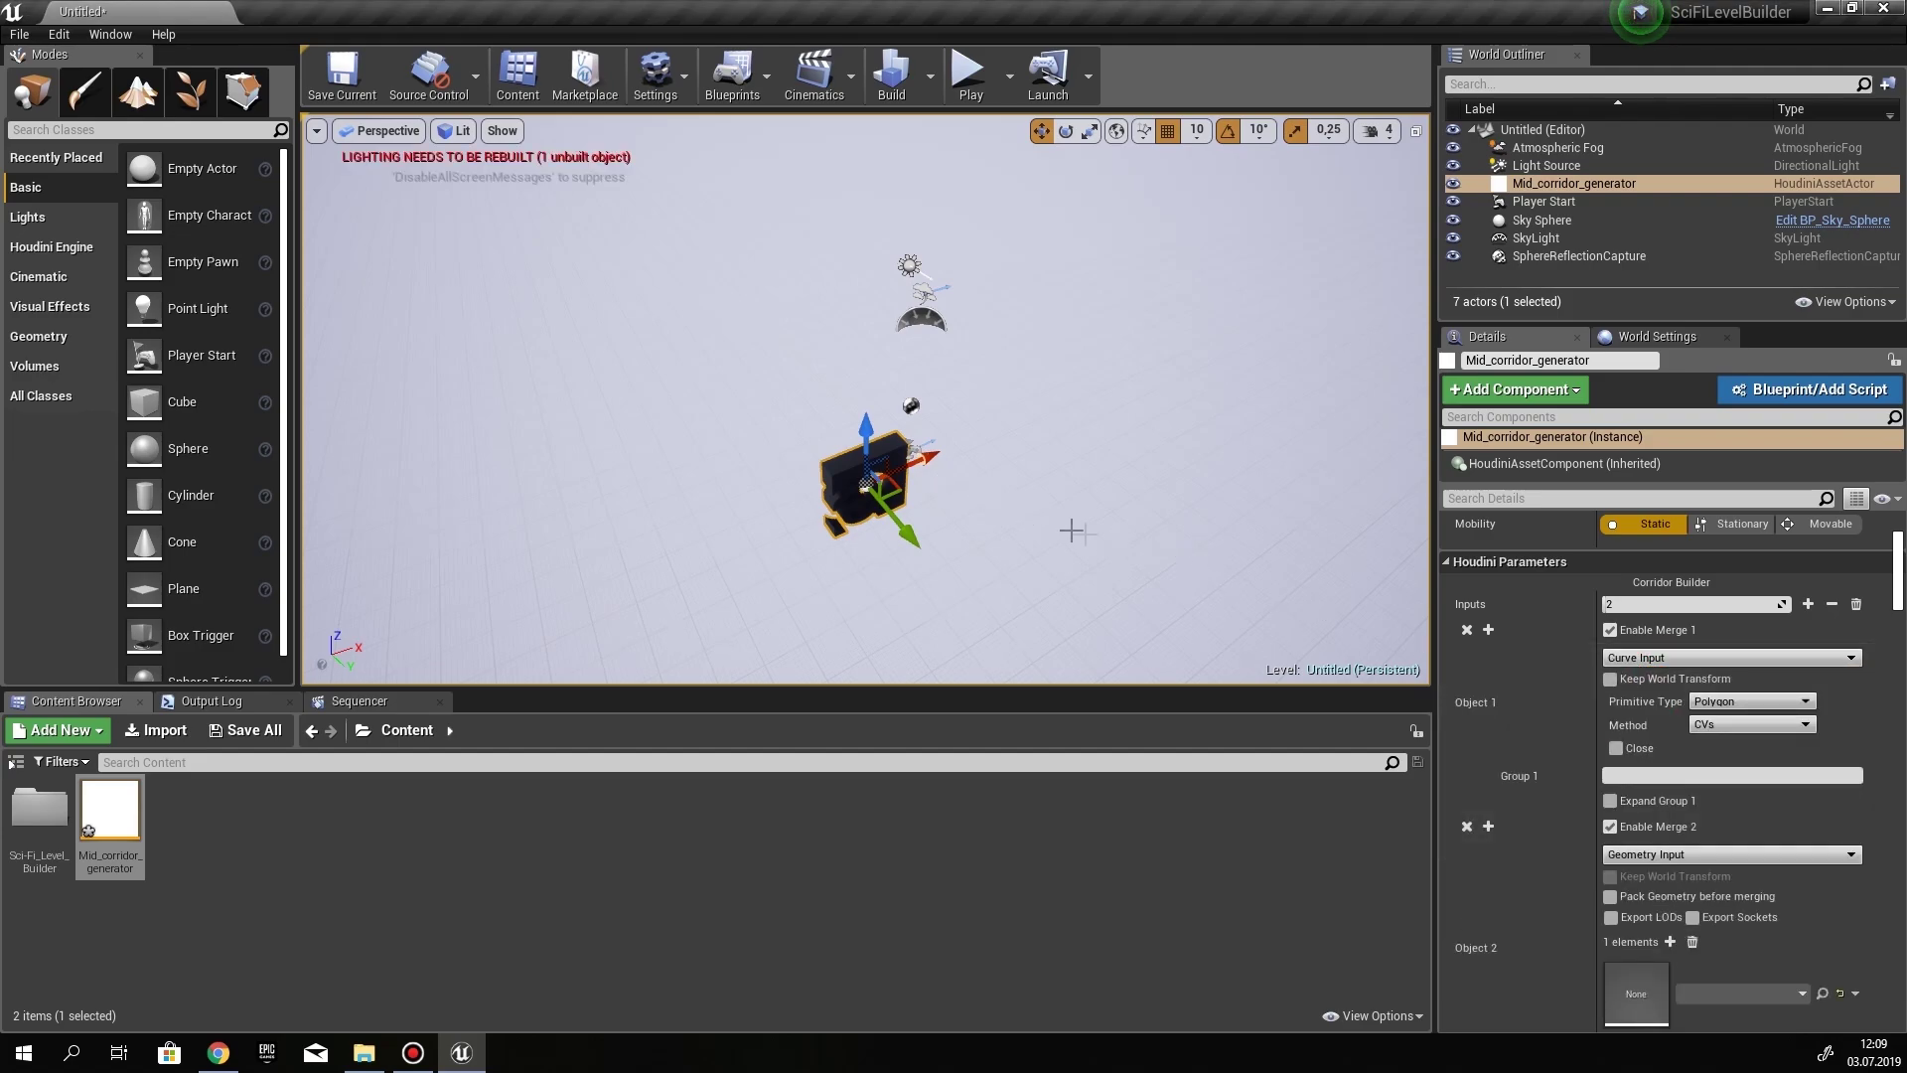
{"action": "right_click_drag", "start_coordinate": [1095, 525], "coordinate": [1003, 515]}
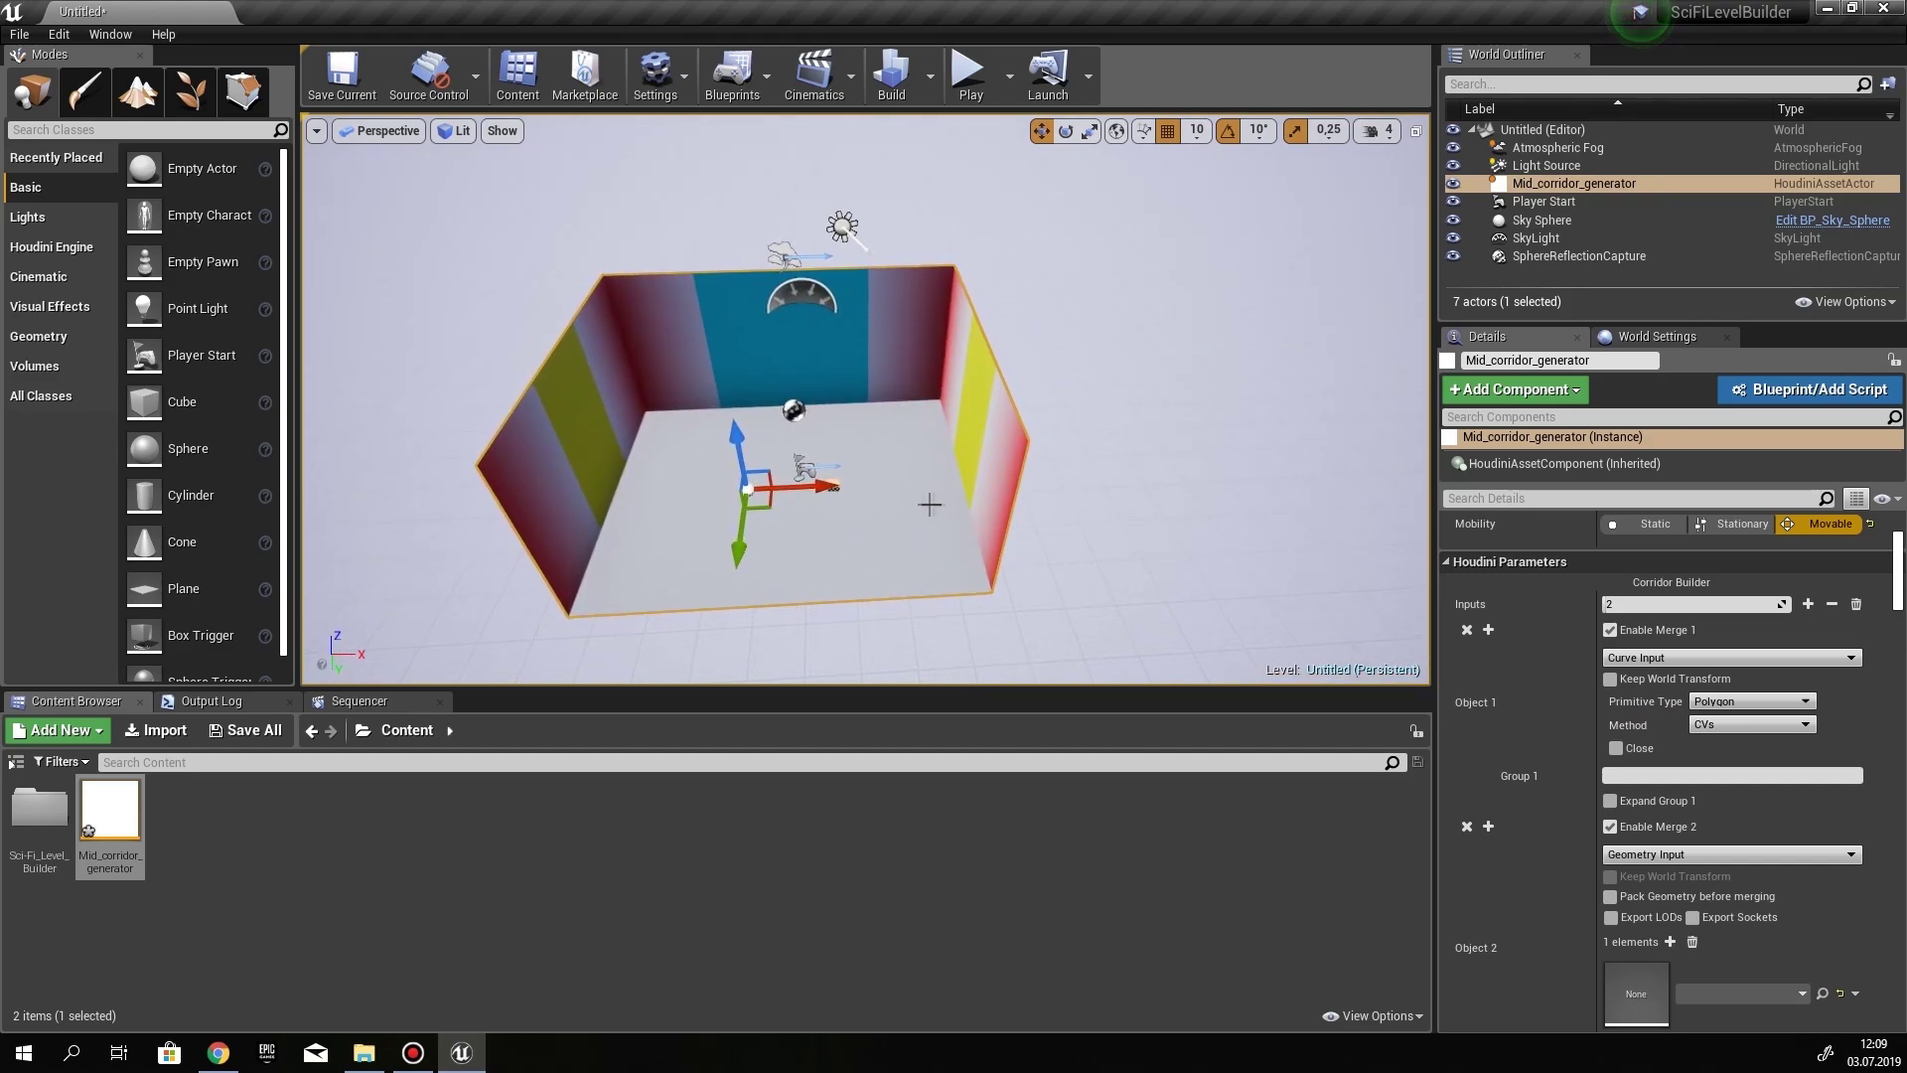
{"action": "mouse_move", "coordinate": [1137, 474]}
{"action": "right_mouse_down"}
{"action": "mouse_move", "coordinate": [1102, 472]}
{"action": "mouse_move", "coordinate": [1167, 475]}
{"action": "right_mouse_up"}
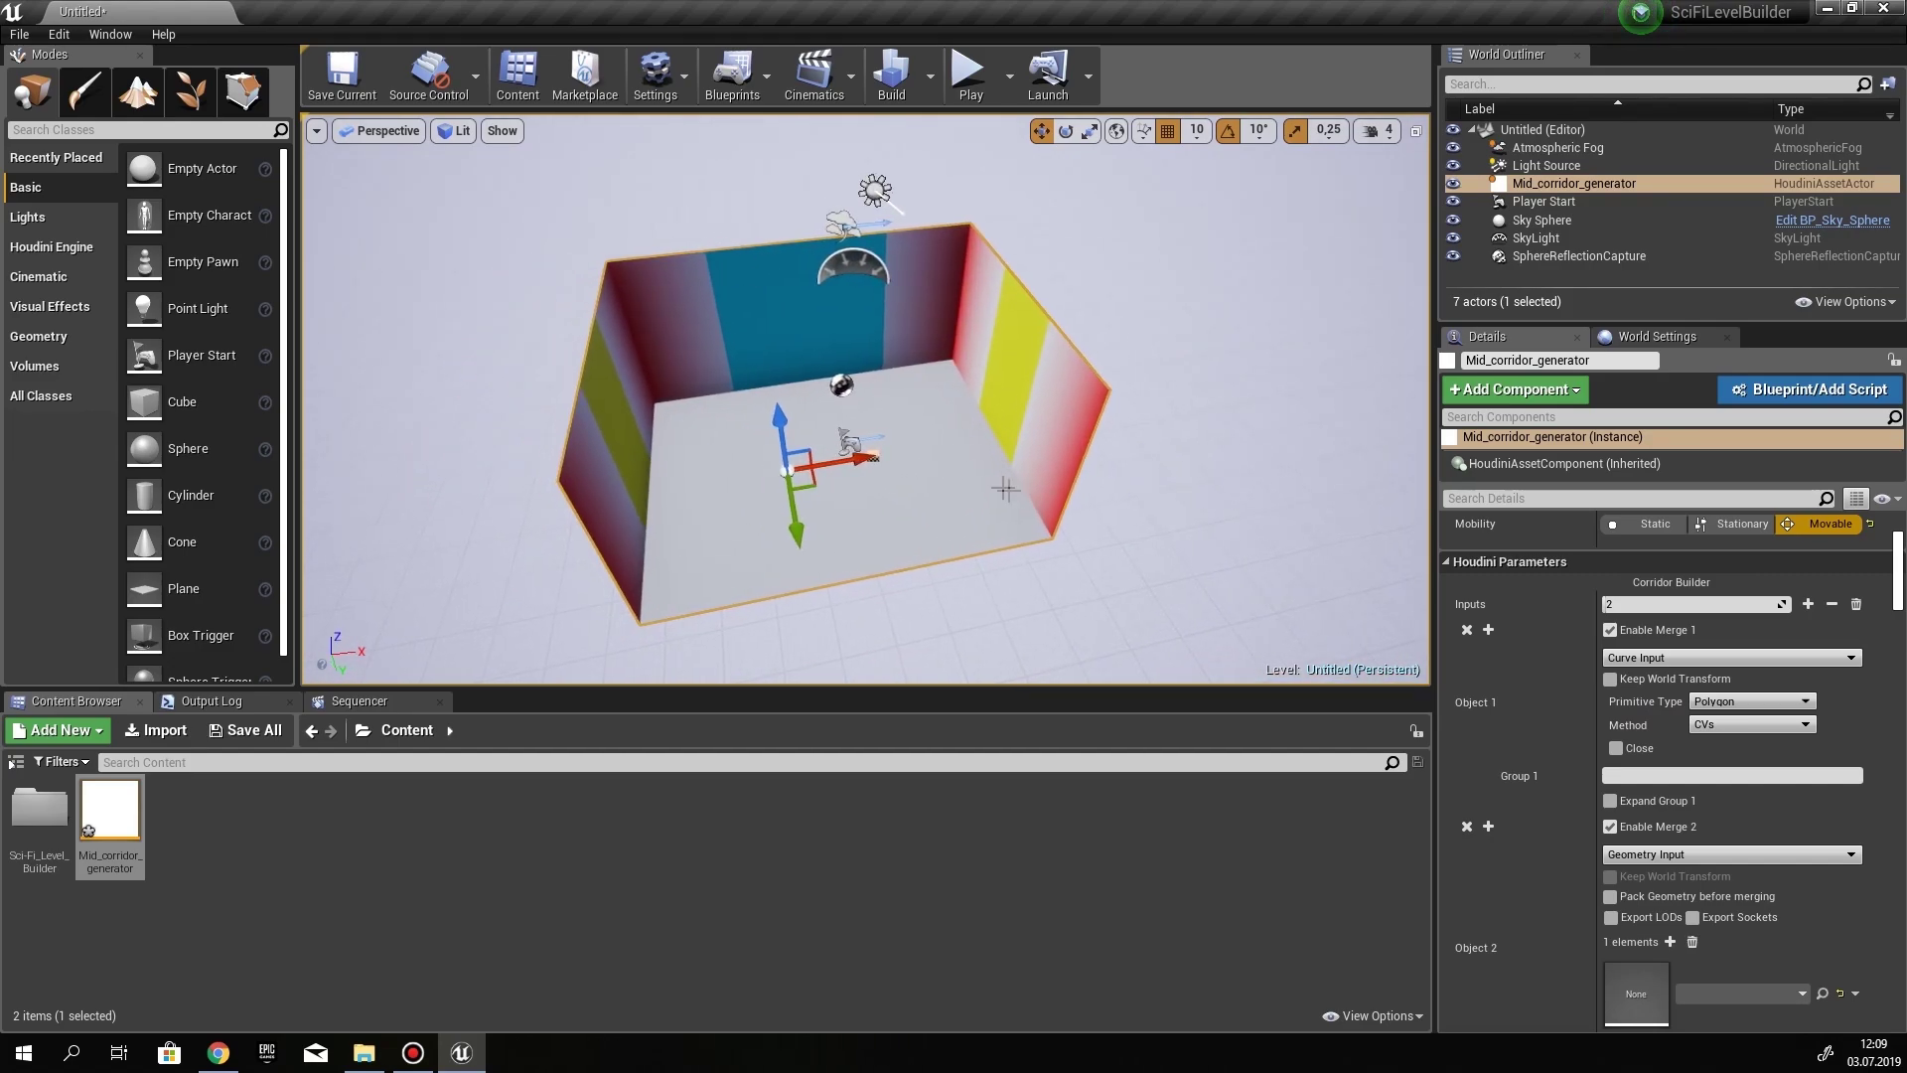
Lengthen the corridor by moving the two end points of its curve apart along the X axis
{"action": "left_click", "coordinate": [938, 464]}
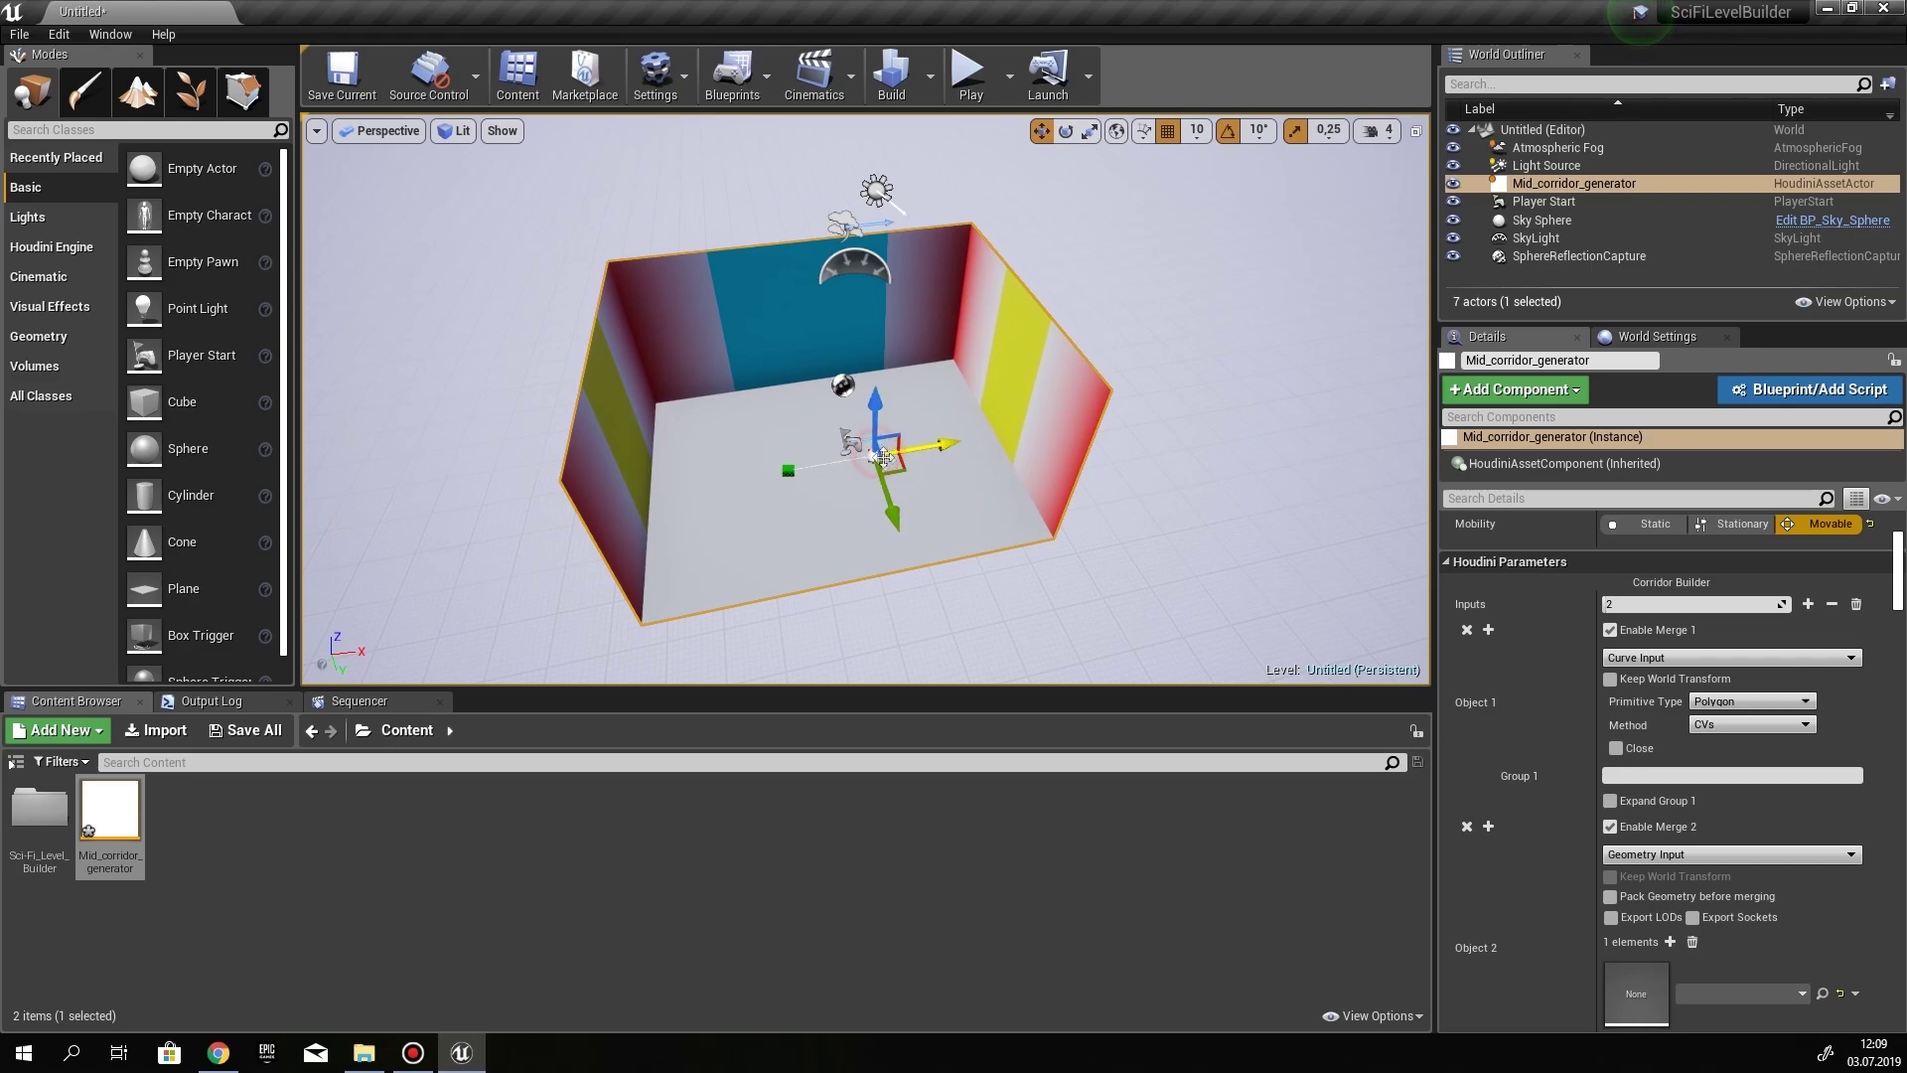
{"action": "mouse_move", "coordinate": [938, 464]}
{"action": "right_mouse_down"}
{"action": "mouse_move", "coordinate": [998, 477]}
{"action": "mouse_move", "coordinate": [939, 465]}
{"action": "right_mouse_up"}
{"action": "left_click_drag", "start_coordinate": [933, 486], "coordinate": [930, 503]}
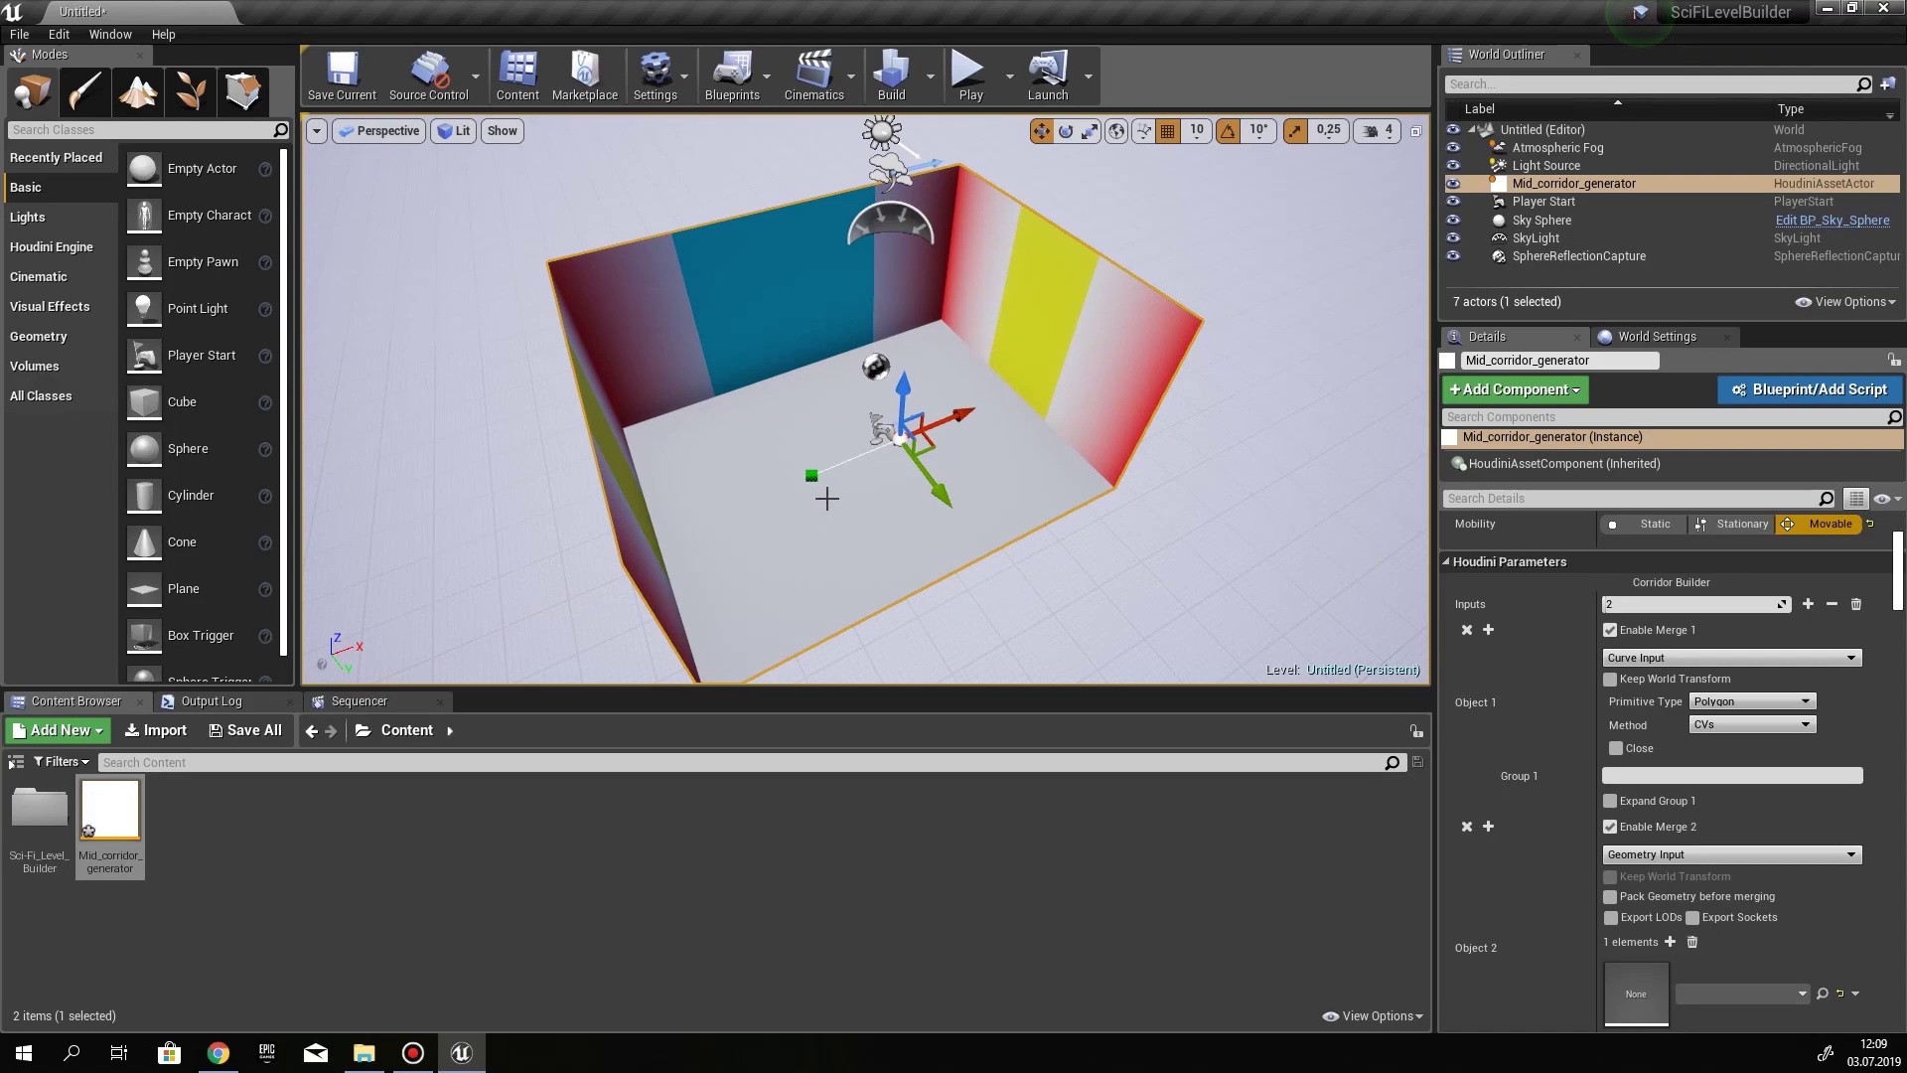
{"action": "scroll", "coordinate": [829, 499], "scroll_direction": "down", "scroll_amount": 5}
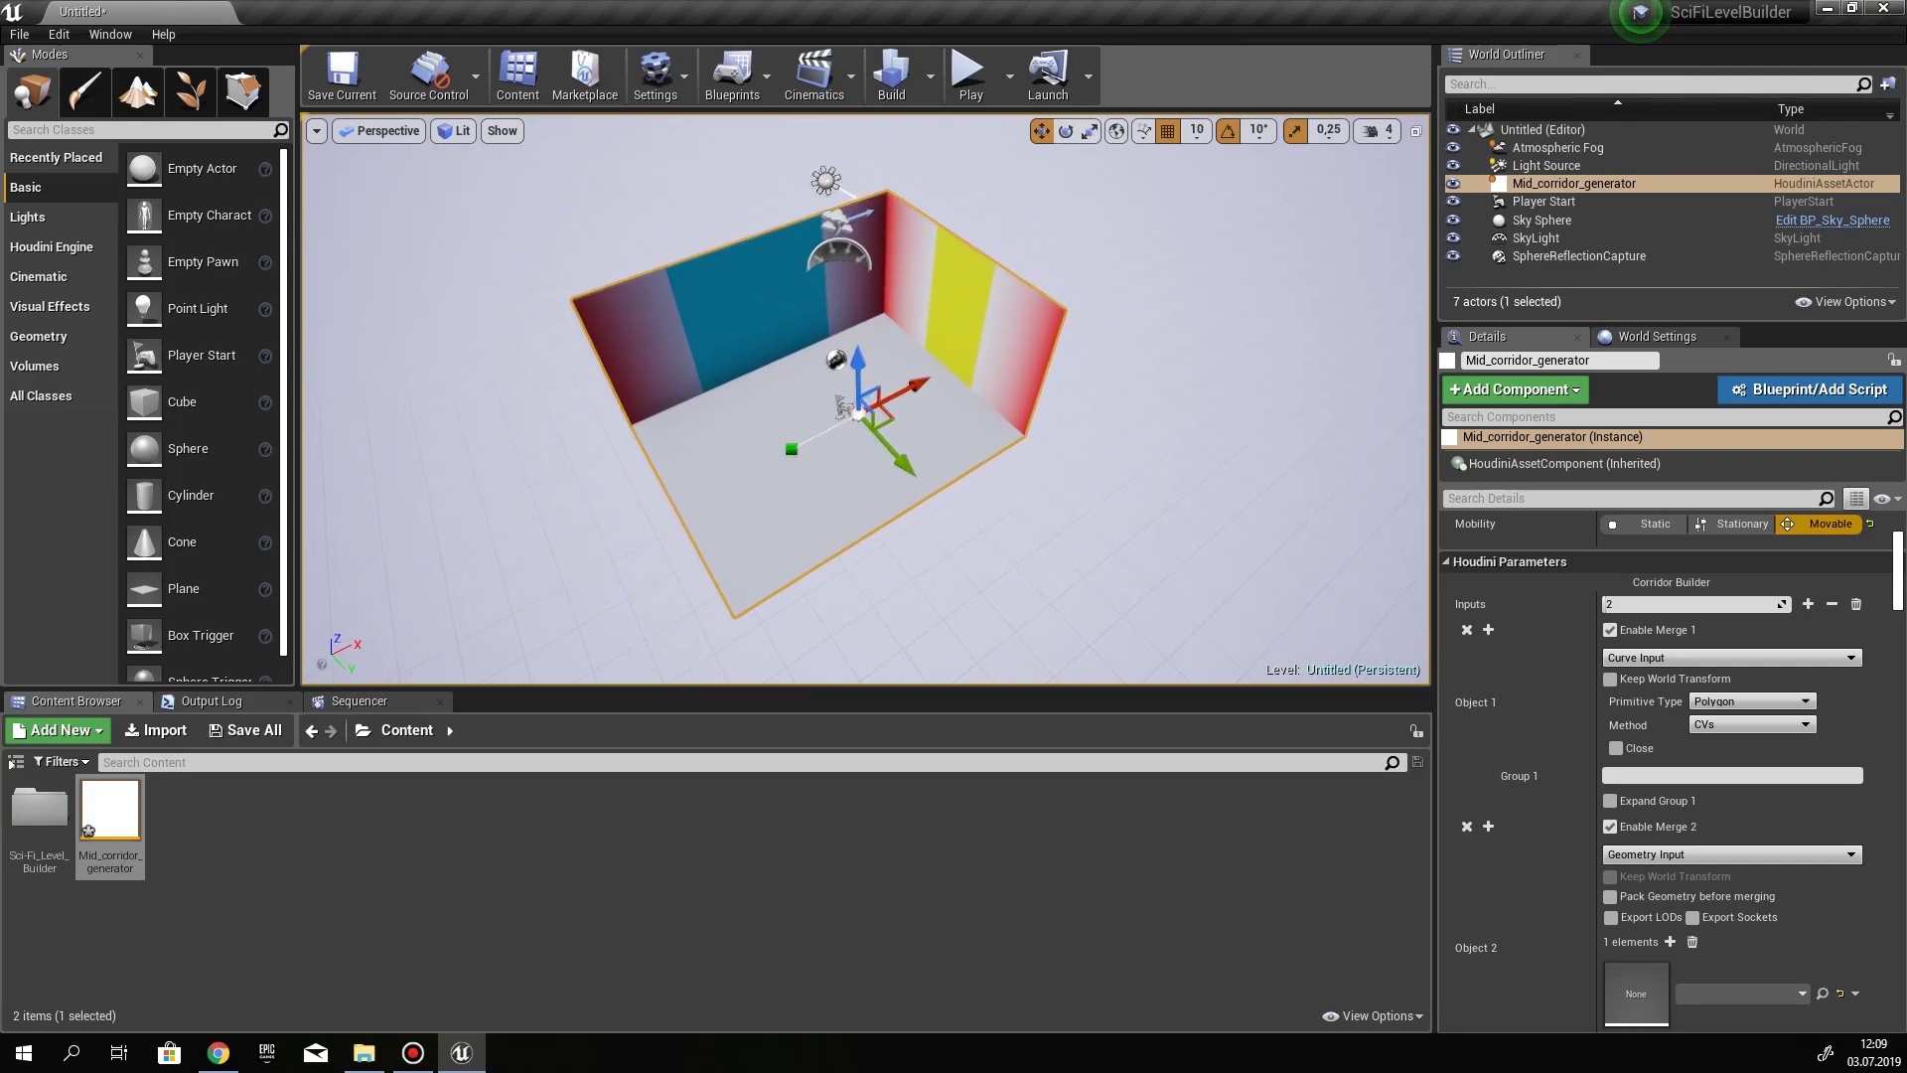
{"action": "mouse_move", "coordinate": [832, 477]}
{"action": "right_mouse_down"}
{"action": "mouse_move", "coordinate": [805, 476]}
{"action": "mouse_move", "coordinate": [824, 476]}
{"action": "right_mouse_up"}
{"action": "key", "text": "s"}
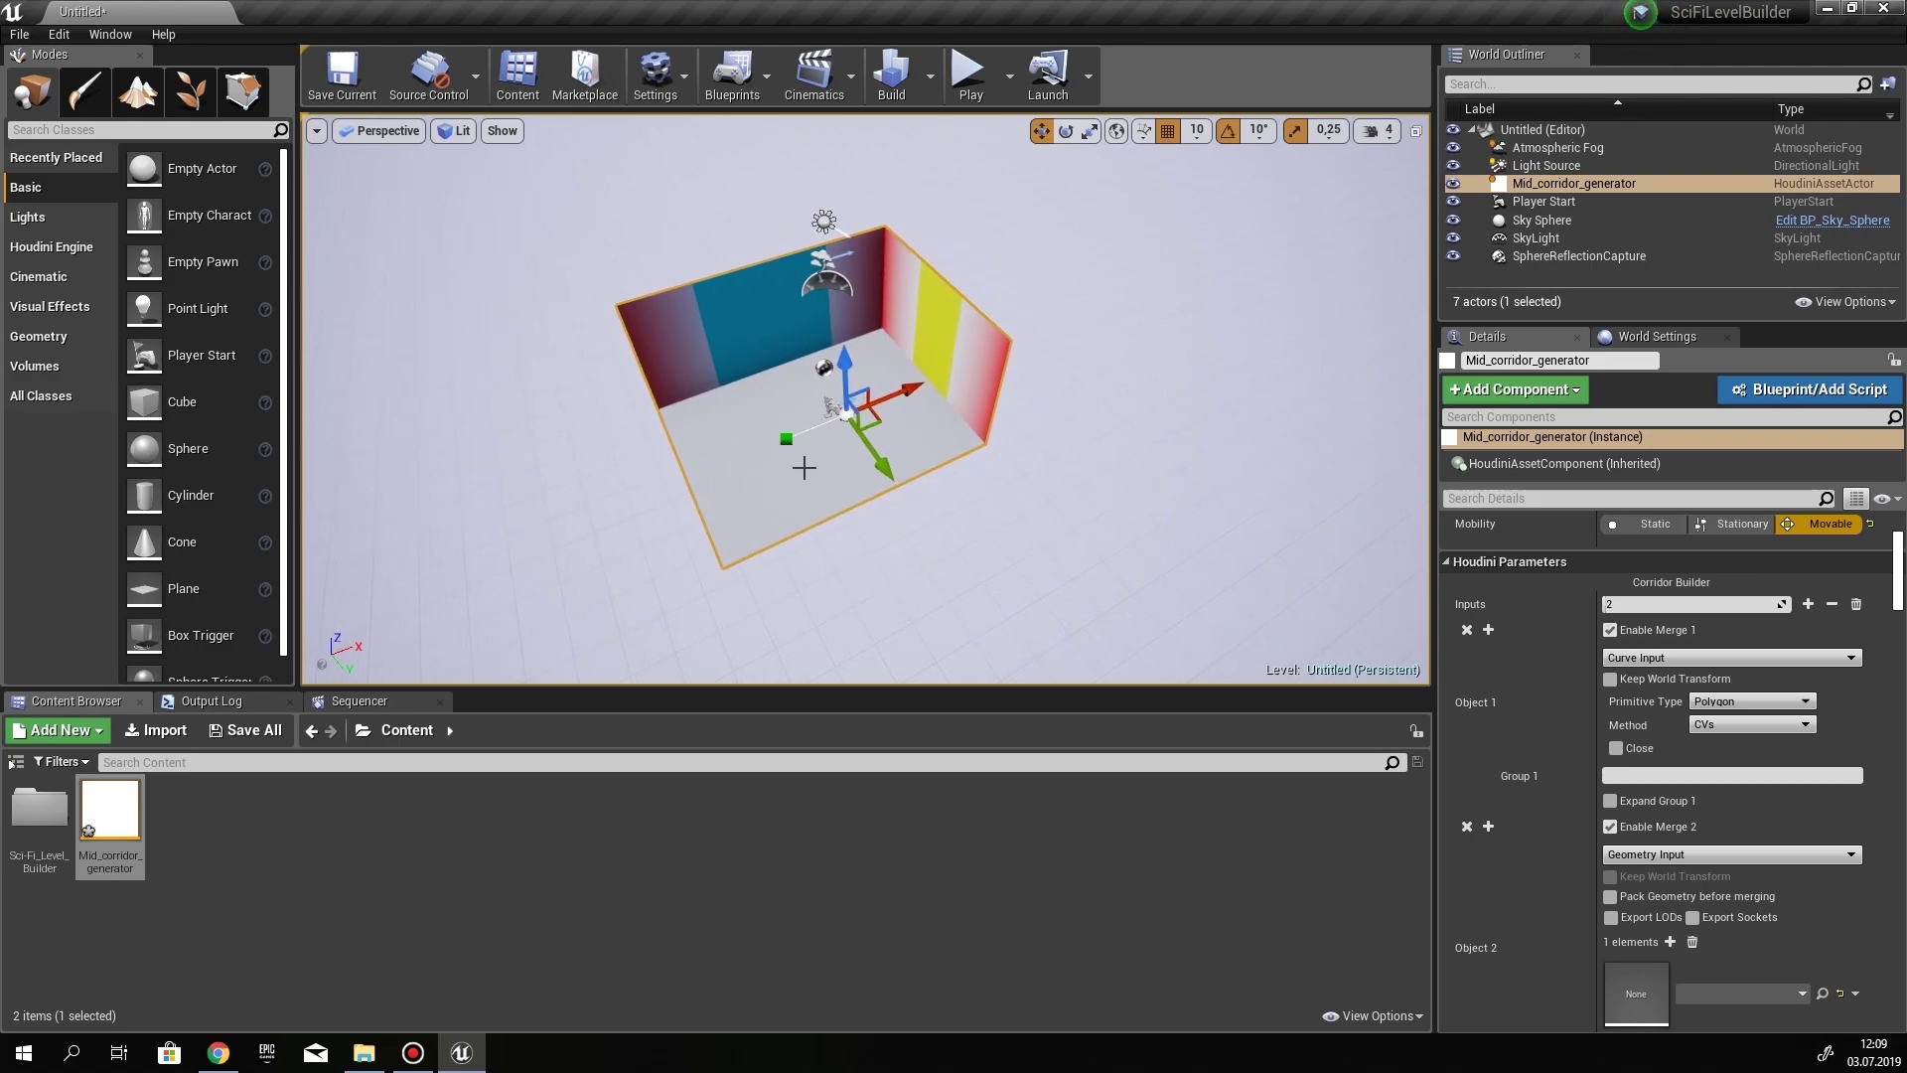
{"action": "right_click_drag", "start_coordinate": [801, 461], "coordinate": [786, 462]}
{"action": "scroll", "coordinate": [787, 462], "scroll_direction": "down", "scroll_amount": 3}
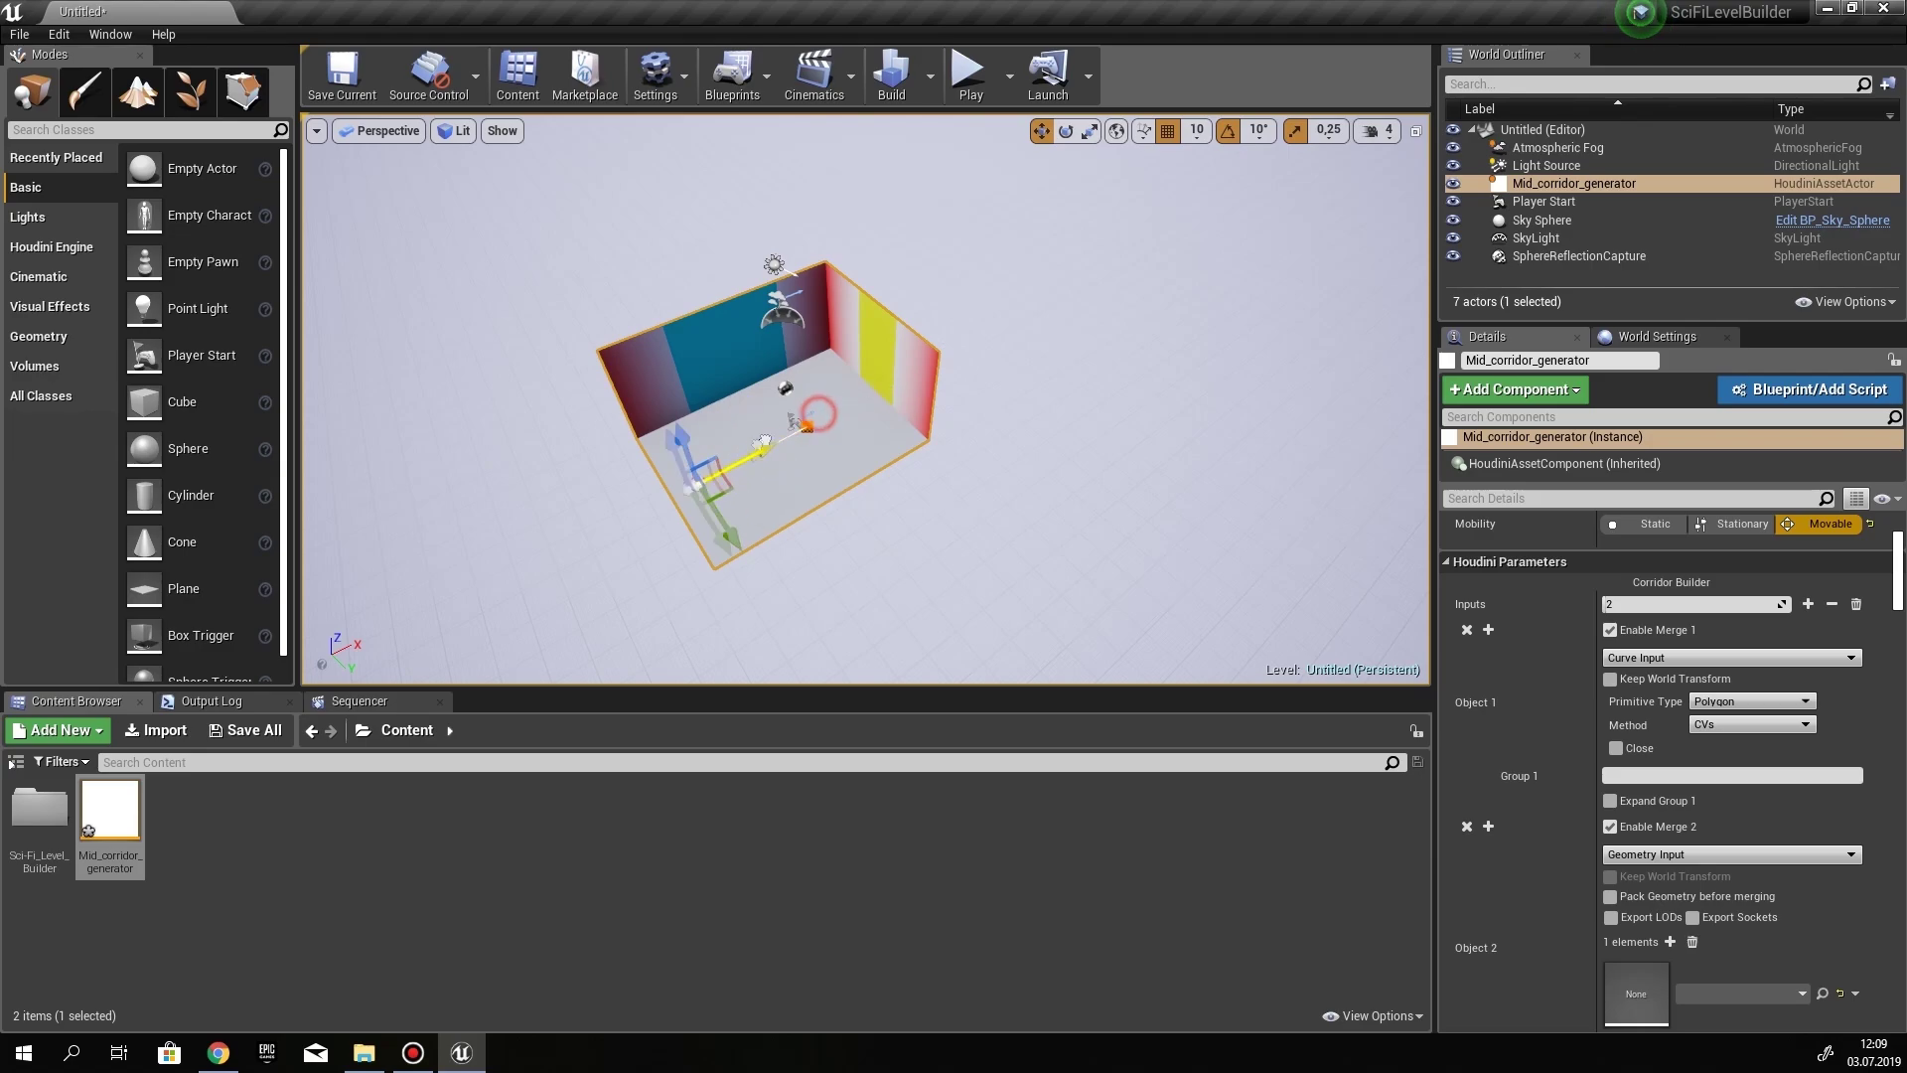
{"action": "left_click_drag", "start_coordinate": [762, 444], "coordinate": [613, 528]}
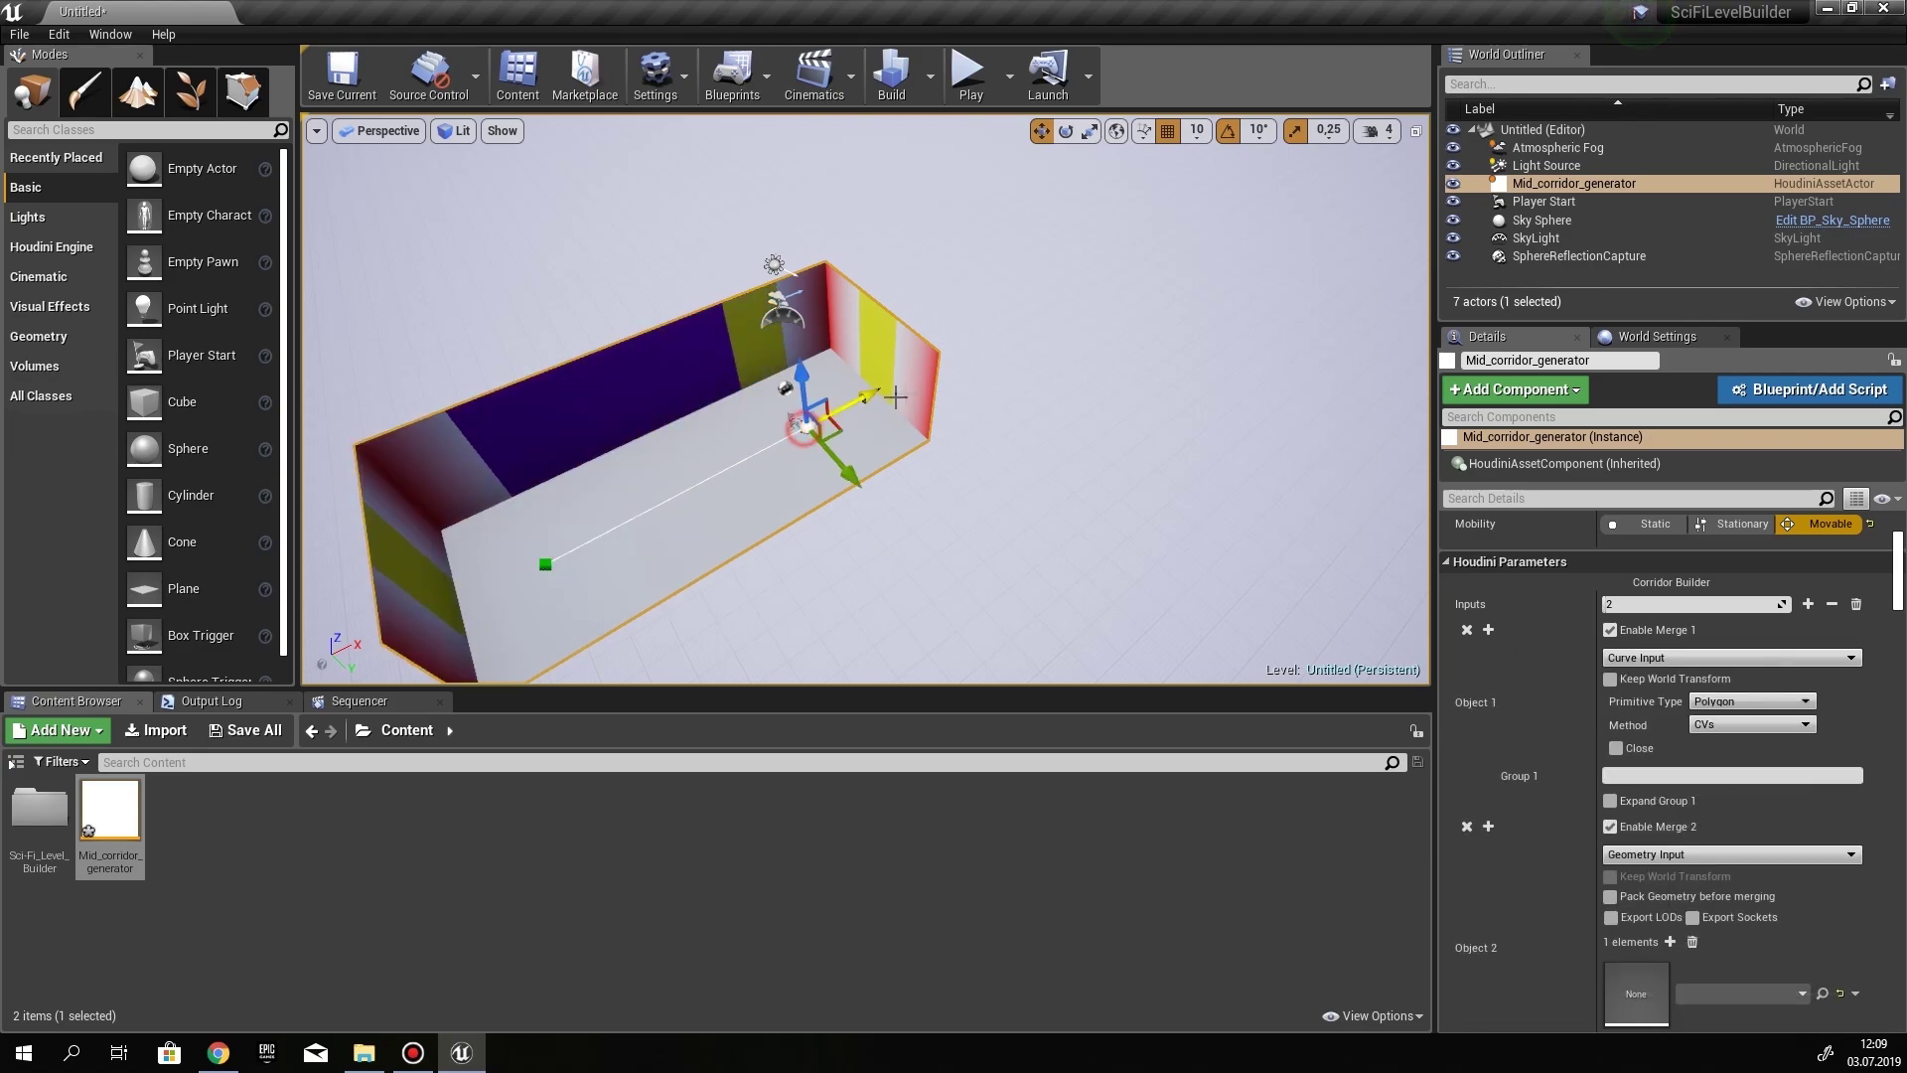
{"action": "left_click_drag", "start_coordinate": [1135, 253], "coordinate": [1170, 234]}
{"action": "right_click_drag", "start_coordinate": [885, 458], "coordinate": [949, 472]}
{"action": "scroll", "coordinate": [885, 458], "scroll_direction": "down", "scroll_amount": 1}
Select both end points of the corridor's curve and shift them together sideways along the Y axis
{"action": "left_click", "coordinate": [663, 516], "text": "ctrl"}
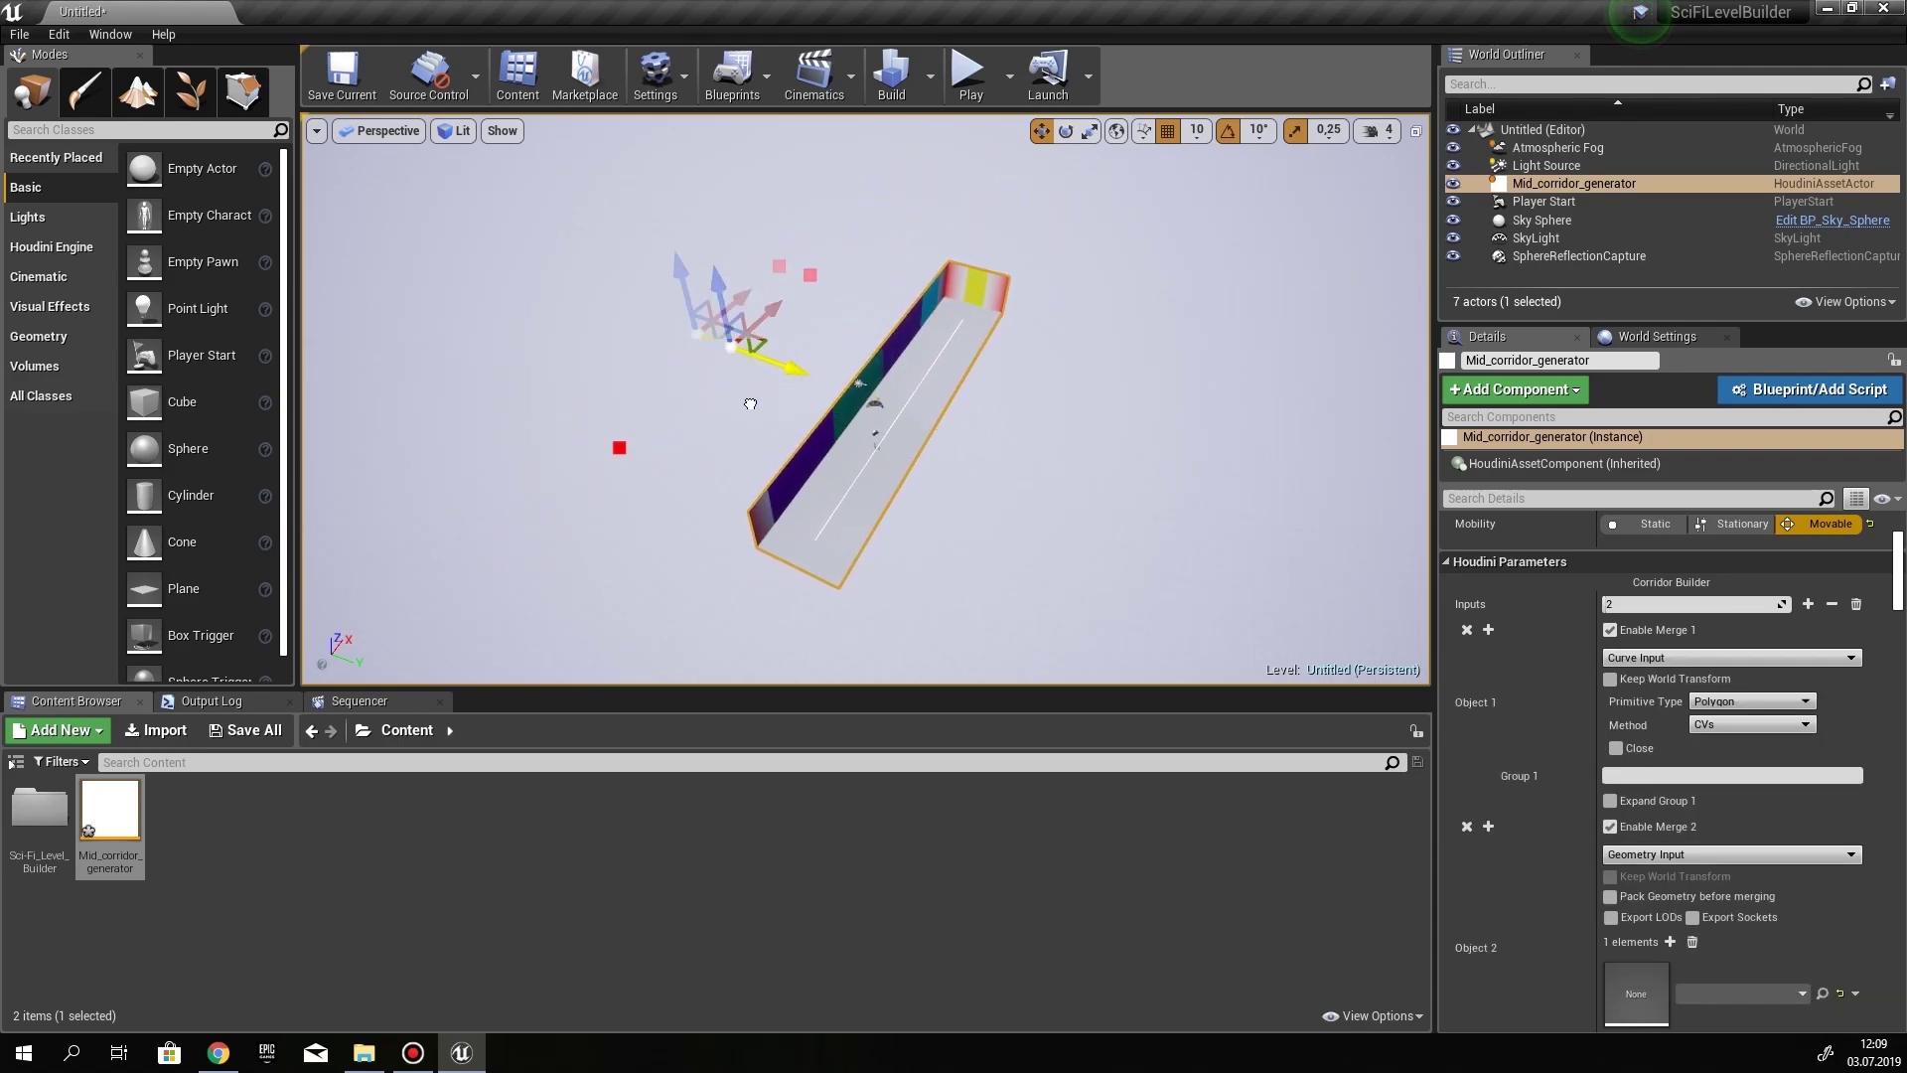
{"action": "left_click_drag", "start_coordinate": [750, 403], "coordinate": [596, 378]}
{"action": "mouse_move", "coordinate": [749, 396]}
{"action": "right_mouse_down"}
{"action": "mouse_move", "coordinate": [816, 396]}
{"action": "mouse_move", "coordinate": [717, 399]}
{"action": "right_mouse_up"}
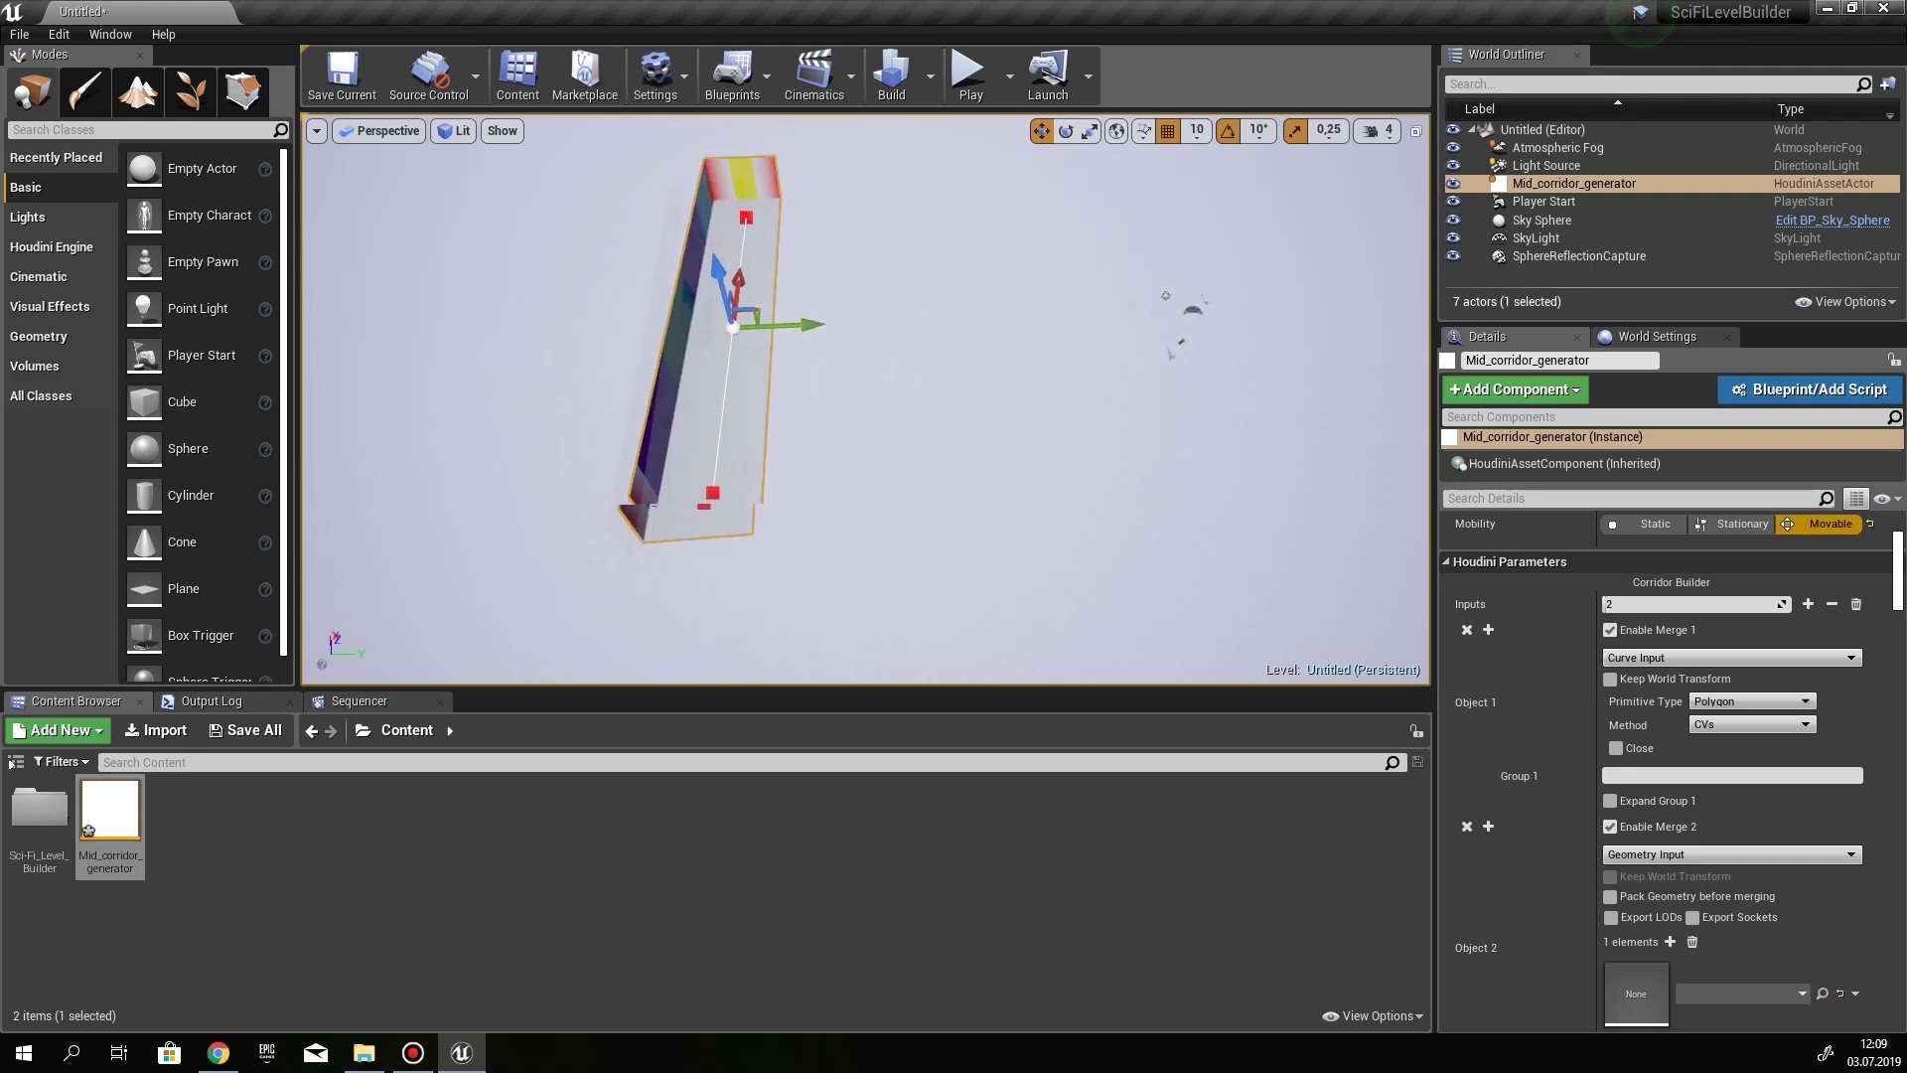
{"action": "left_click_drag", "start_coordinate": [759, 417], "coordinate": [758, 418]}
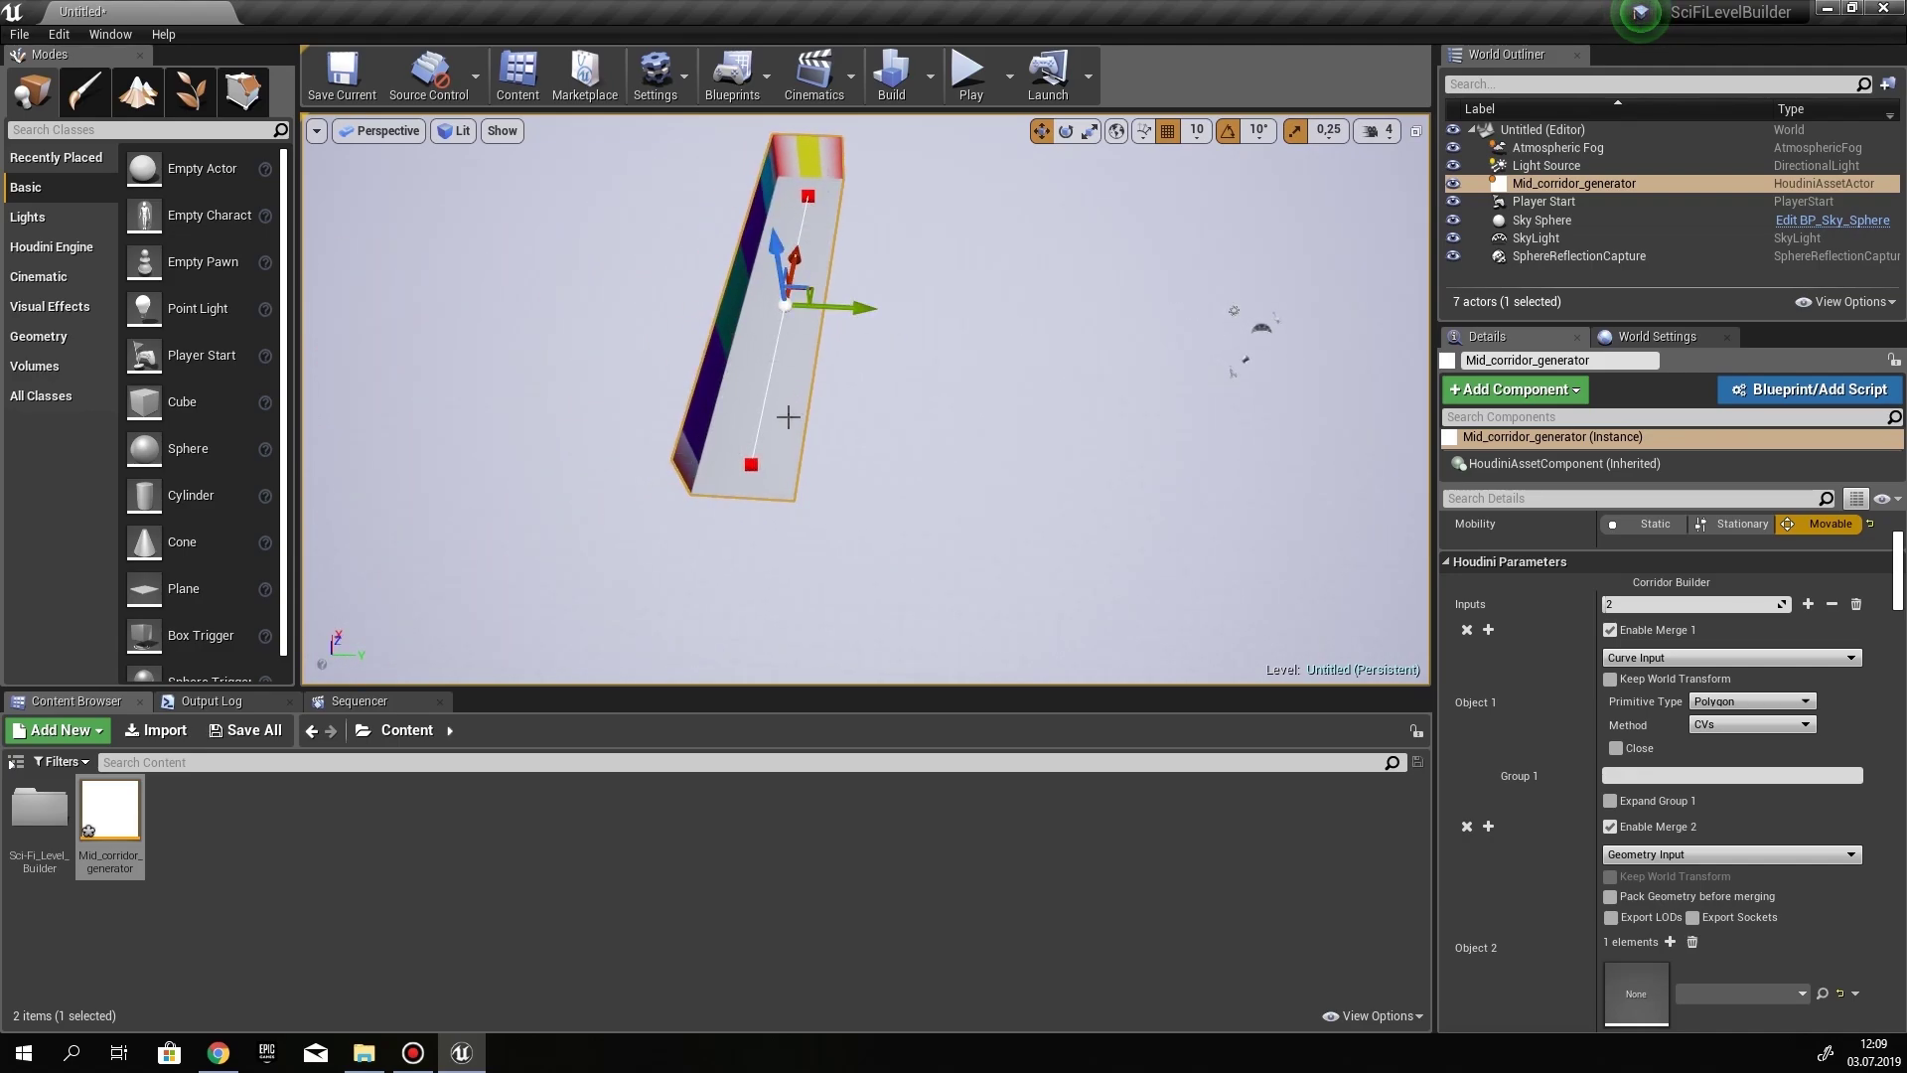
{"action": "right_click_drag", "start_coordinate": [984, 410], "coordinate": [908, 390]}
{"action": "left_click", "coordinate": [1097, 377]}
{"action": "right_click_drag", "start_coordinate": [1142, 470], "coordinate": [963, 525]}
{"action": "left_click_drag", "start_coordinate": [998, 596], "coordinate": [947, 533]}
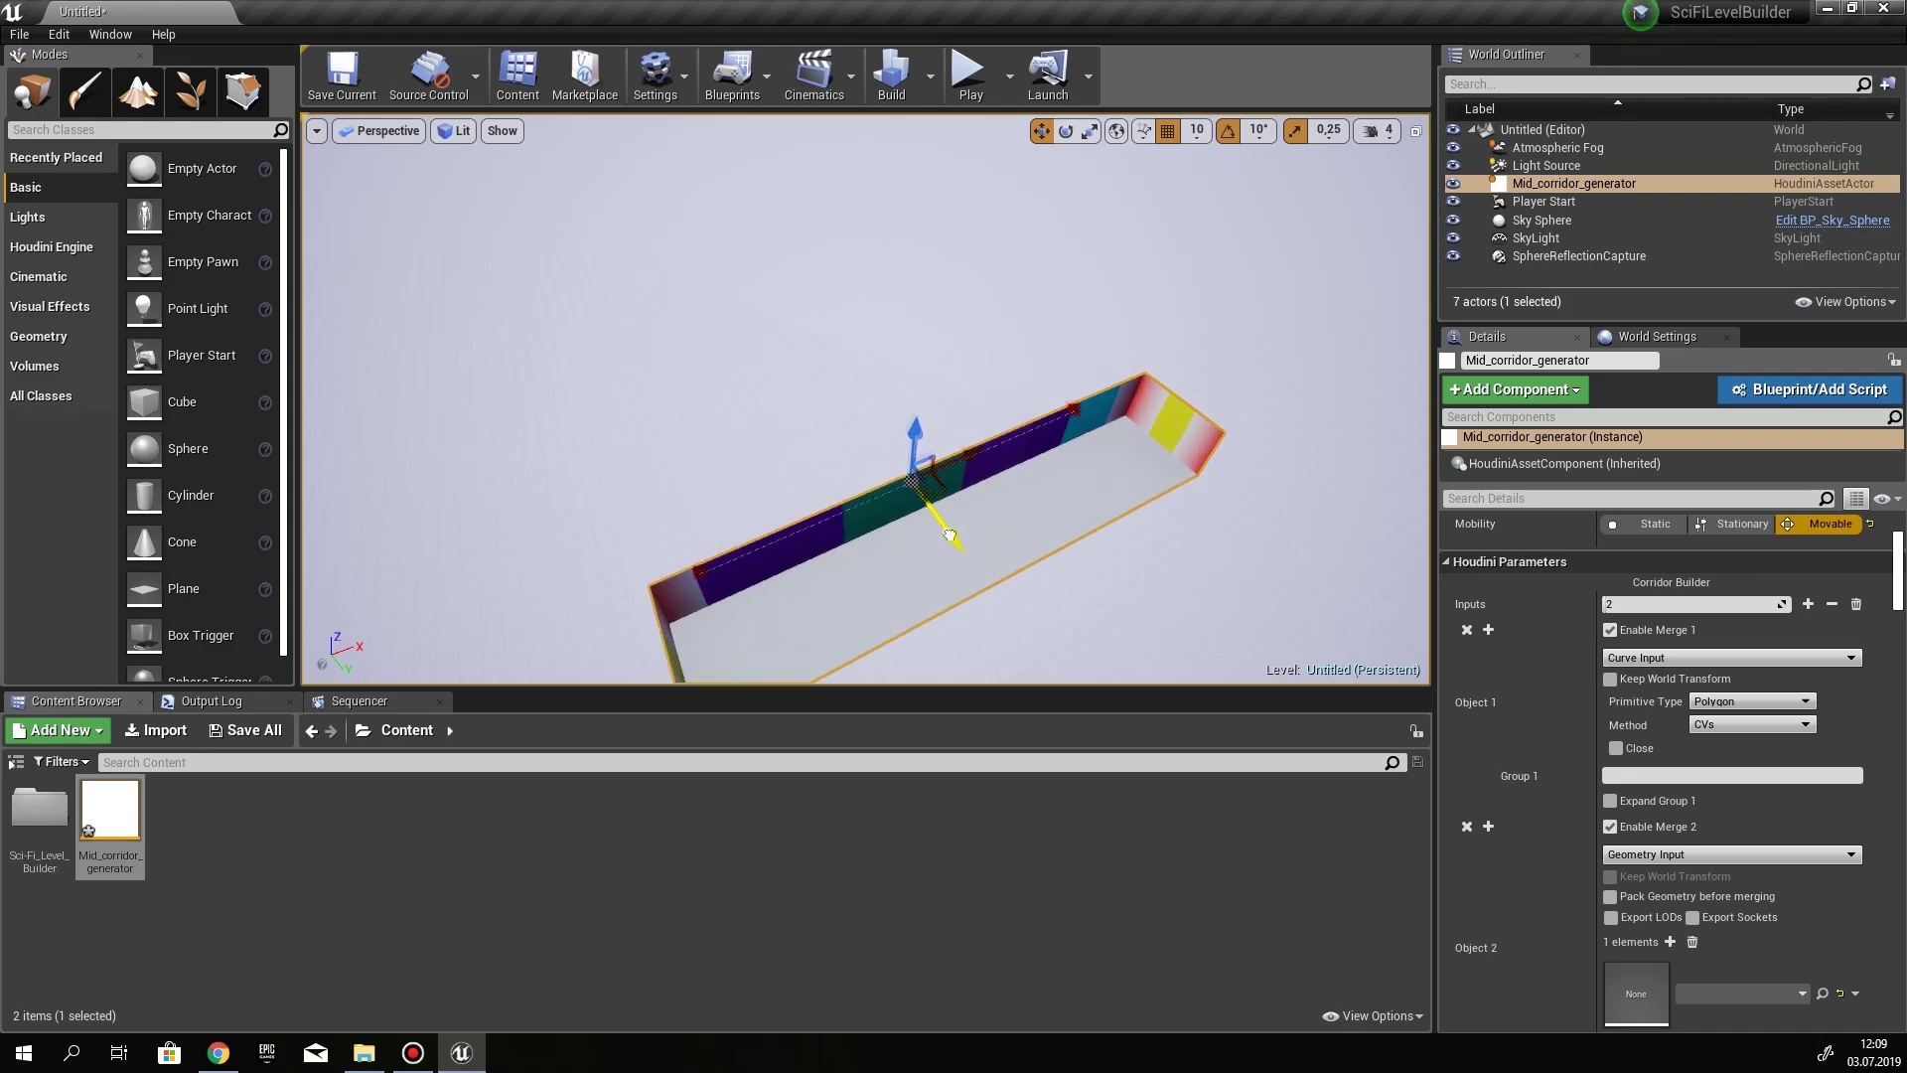
{"action": "right_click_drag", "start_coordinate": [948, 534], "coordinate": [1207, 562]}
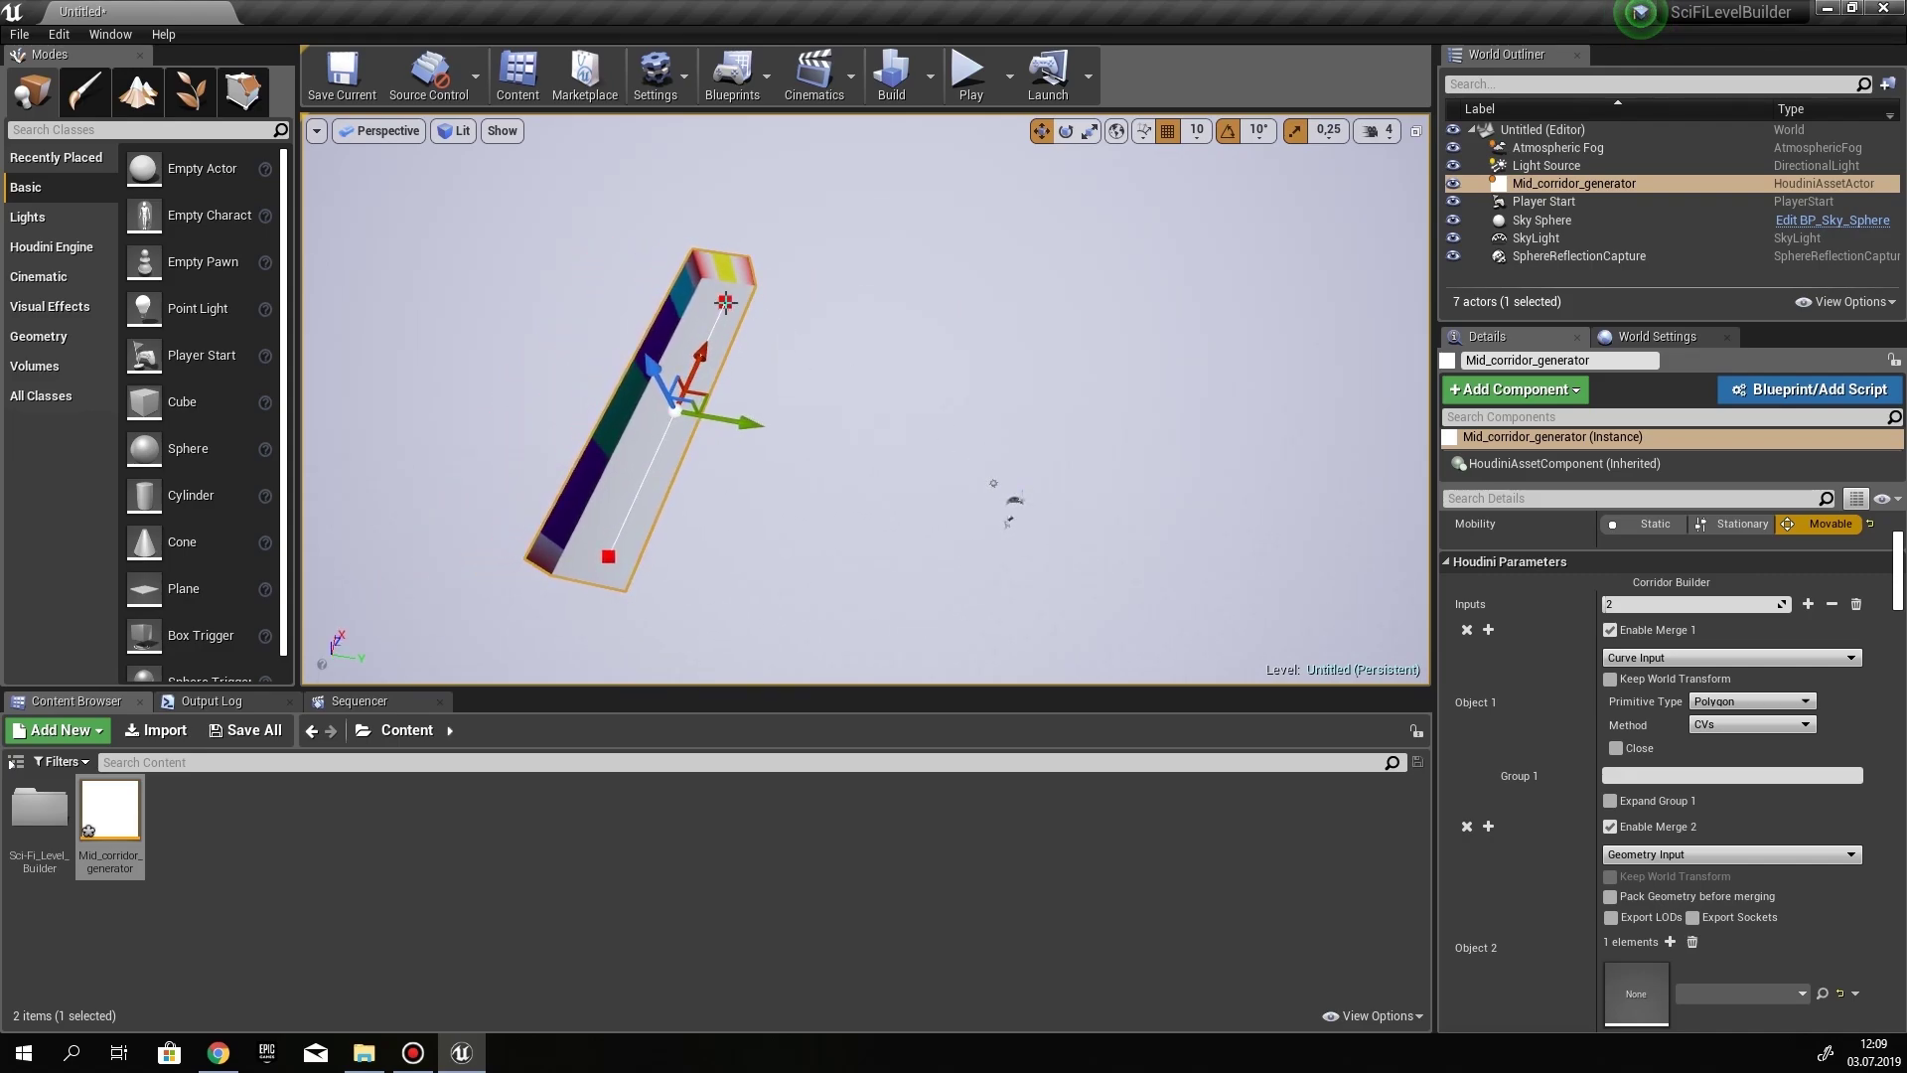
{"action": "left_click_drag", "start_coordinate": [725, 302], "coordinate": [758, 355]}
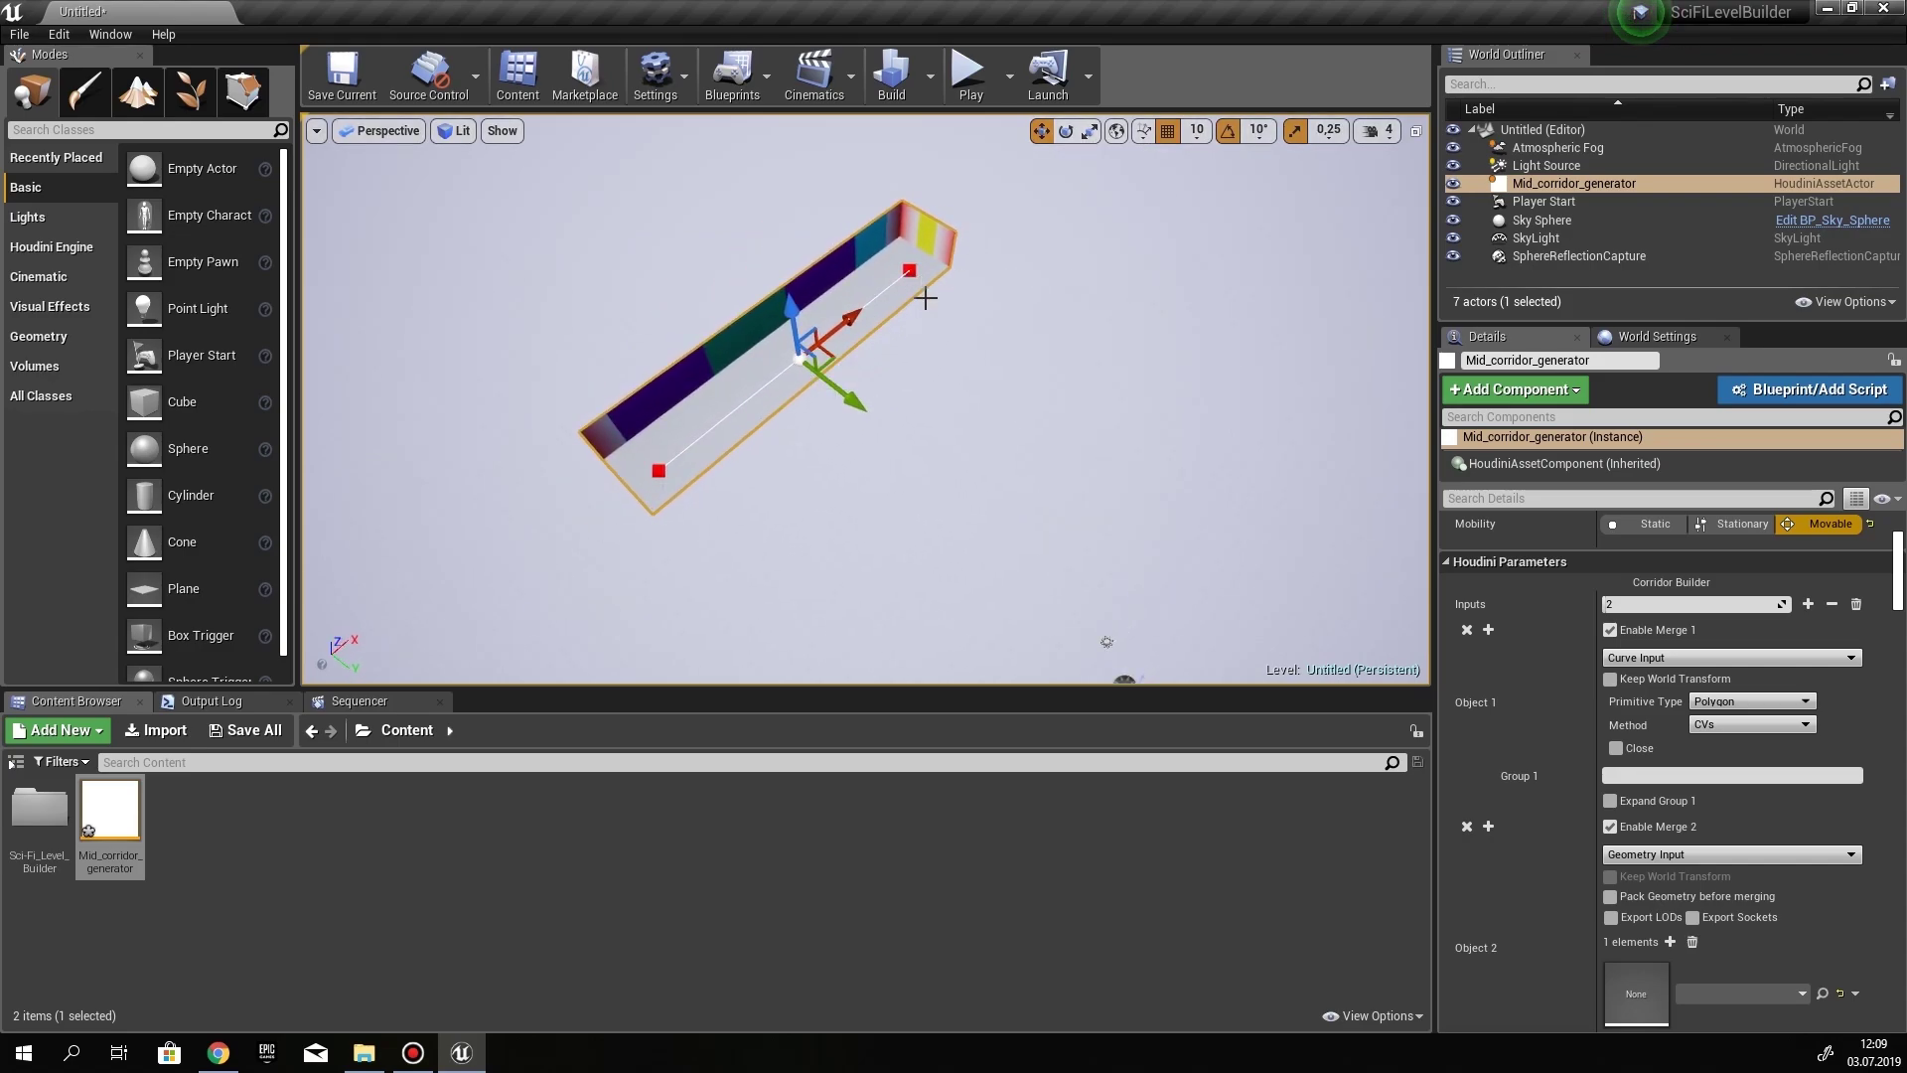
Extend the corridor from its far end point by duplicating curve points one after another into a long zigzag path
{"action": "left_click", "coordinate": [911, 270]}
{"action": "left_click_drag", "start_coordinate": [958, 308], "coordinate": [903, 554], "text": "alt"}
{"action": "mouse_move", "coordinate": [903, 553]}
{"action": "right_mouse_down"}
{"action": "mouse_move", "coordinate": [881, 537]}
{"action": "mouse_move", "coordinate": [924, 533]}
{"action": "right_mouse_up"}
{"action": "left_click_drag", "start_coordinate": [889, 563], "coordinate": [1092, 542], "text": "alt"}
{"action": "right_click_drag", "start_coordinate": [1093, 541], "coordinate": [1038, 483]}
{"action": "left_click_drag", "start_coordinate": [968, 375], "coordinate": [809, 288], "text": "alt"}
{"action": "right_click_drag", "start_coordinate": [845, 327], "coordinate": [894, 333]}
{"action": "left_click_drag", "start_coordinate": [846, 250], "coordinate": [1131, 220], "text": "alt"}
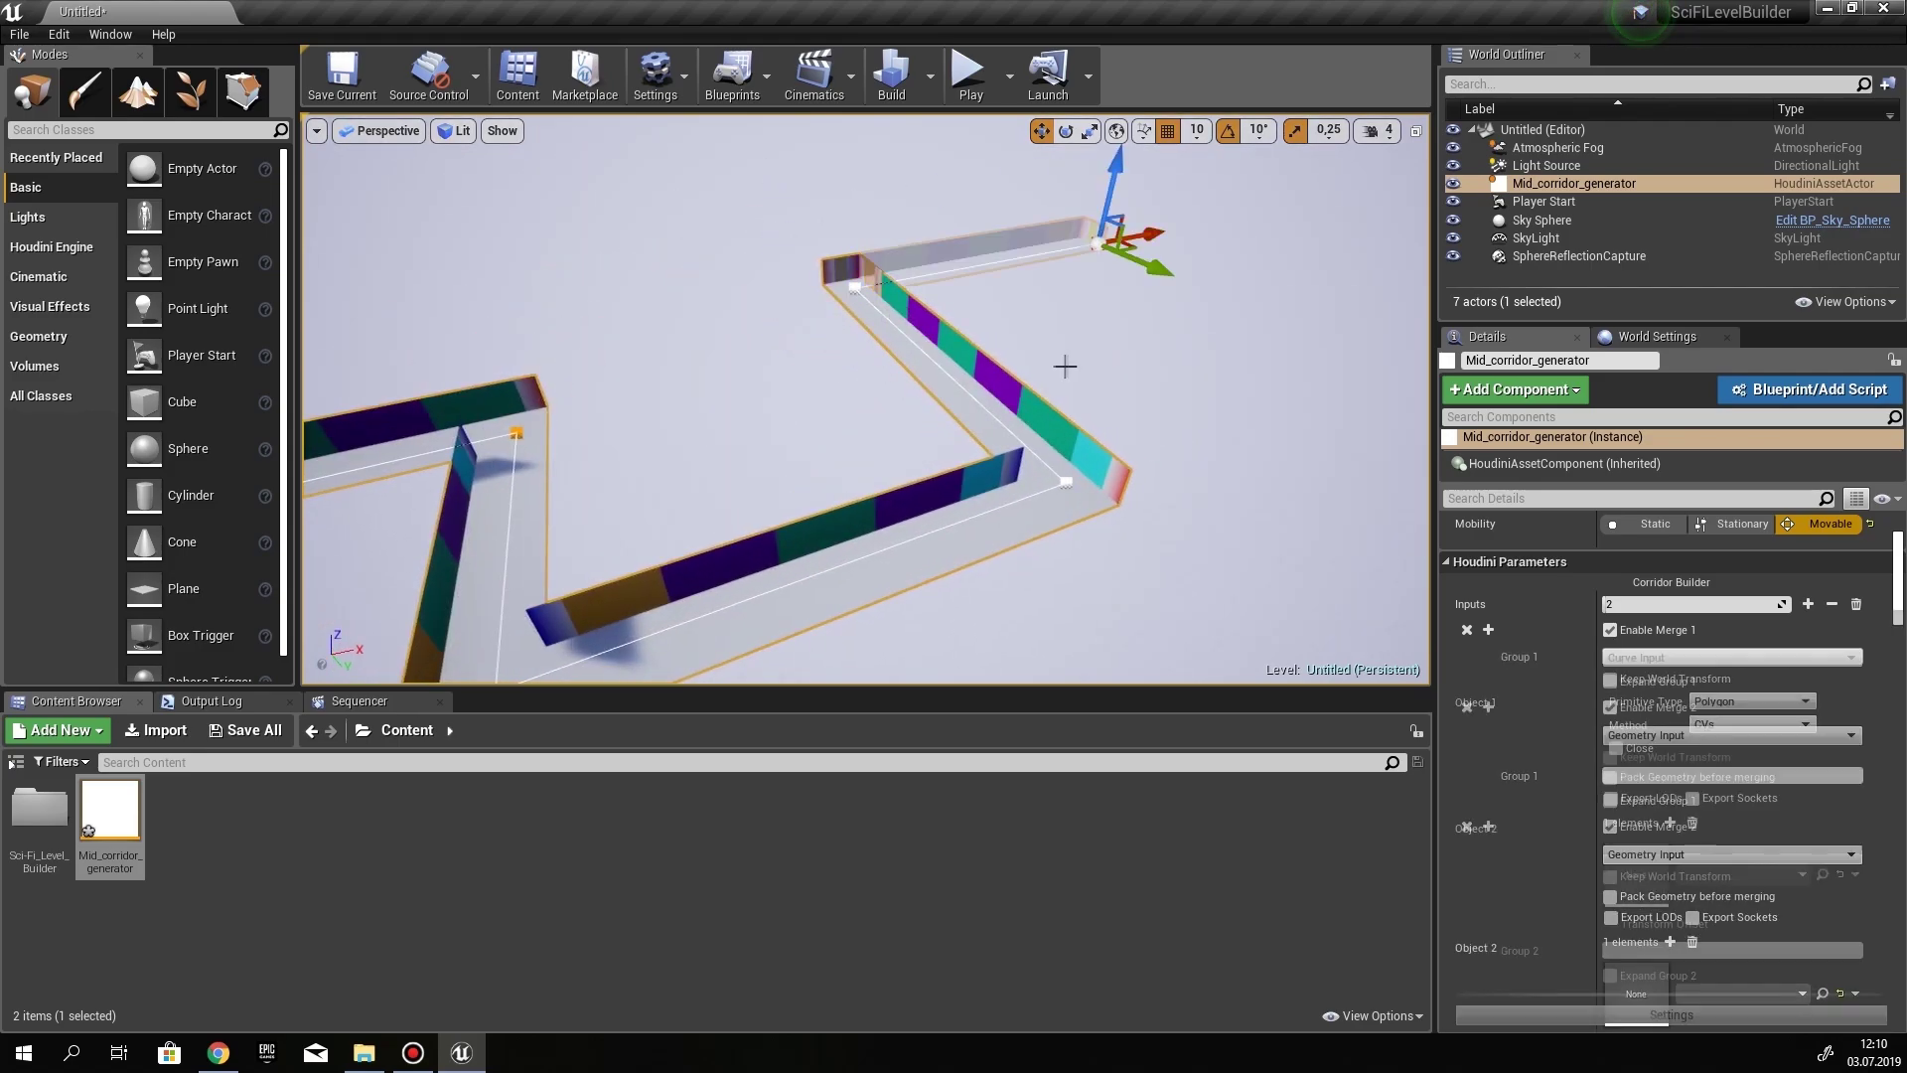
{"action": "right_click_drag", "start_coordinate": [1063, 367], "coordinate": [1023, 348]}
{"action": "left_click_drag", "start_coordinate": [934, 278], "coordinate": [1232, 412], "text": "alt"}
{"action": "right_click_drag", "start_coordinate": [1192, 437], "coordinate": [1133, 447]}
{"action": "left_click_drag", "start_coordinate": [925, 213], "coordinate": [1110, 220]}
{"action": "right_click_drag", "start_coordinate": [1112, 239], "coordinate": [1201, 294]}
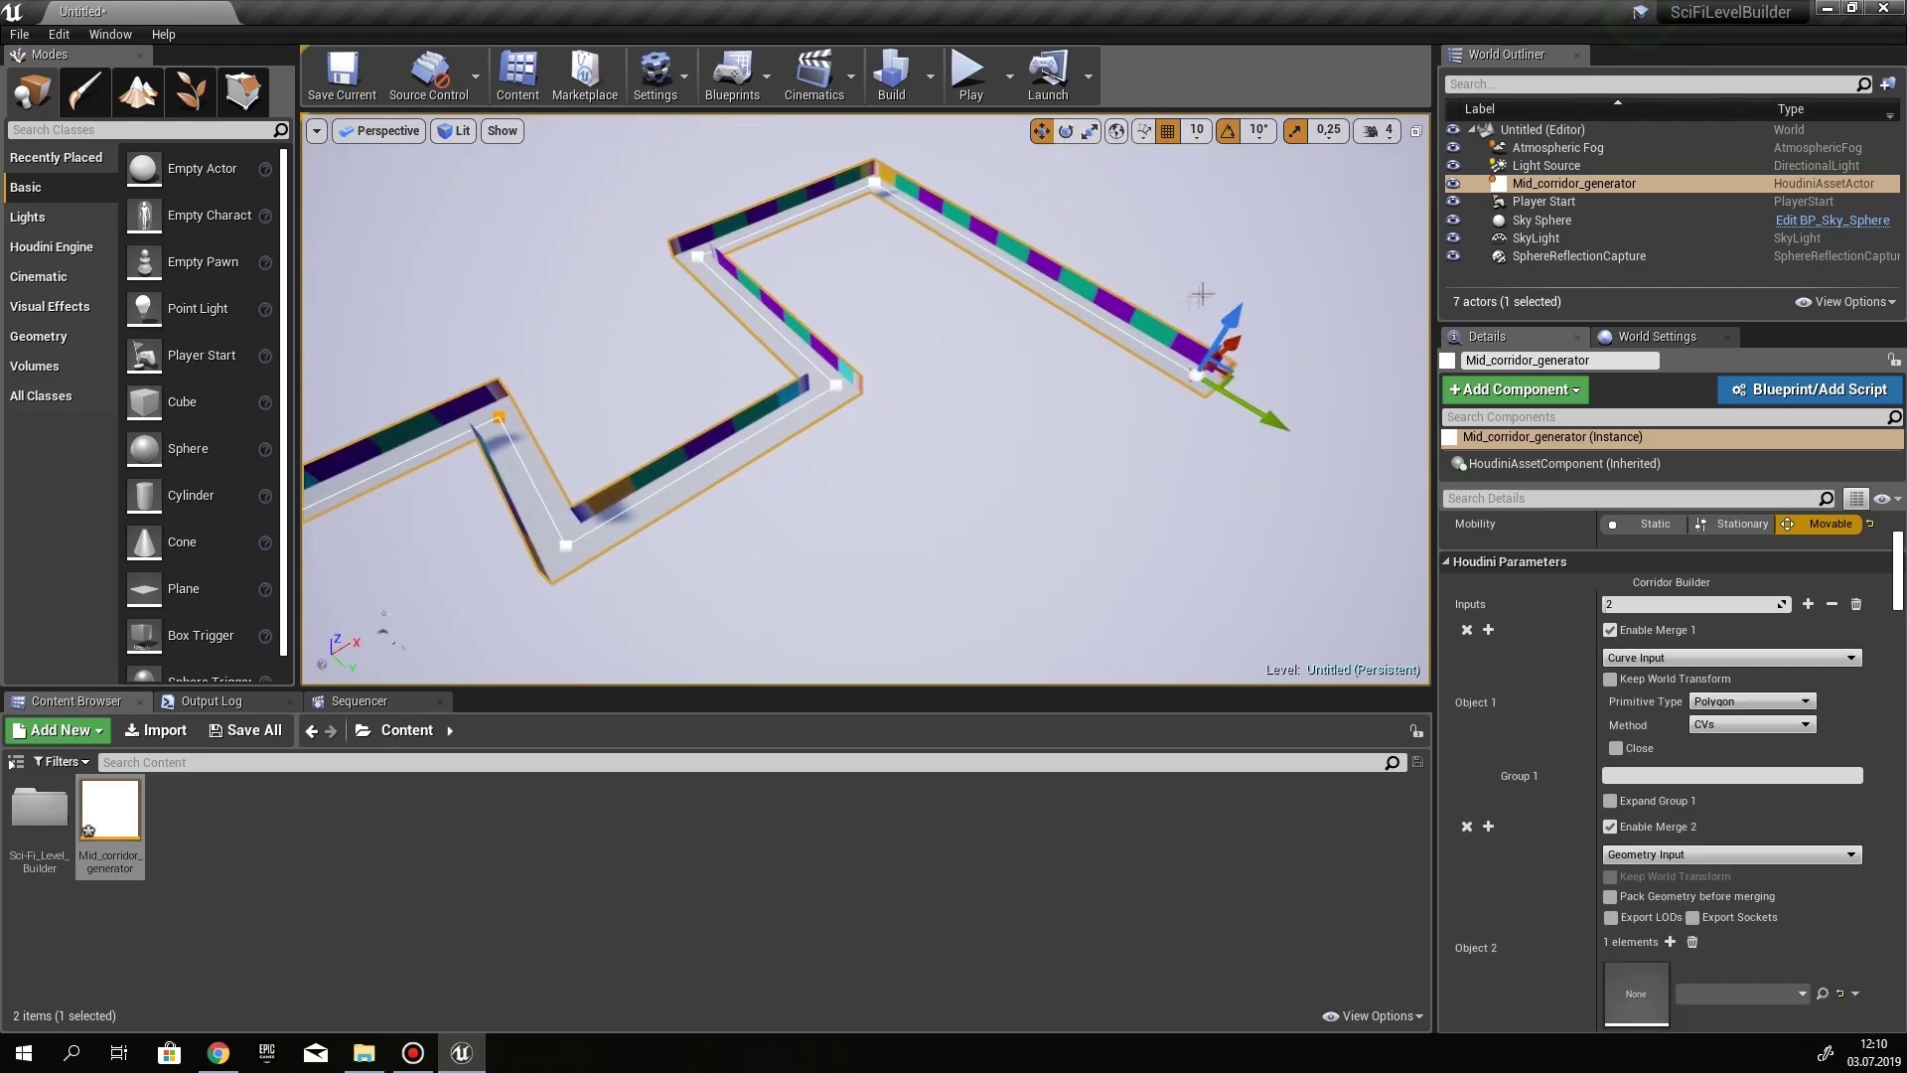
{"action": "left_click_drag", "start_coordinate": [1230, 353], "coordinate": [1058, 522], "text": "alt"}
{"action": "right_click_drag", "start_coordinate": [1092, 502], "coordinate": [1123, 472]}
{"action": "left_click_drag", "start_coordinate": [866, 435], "coordinate": [1147, 437], "text": "alt"}
{"action": "right_click_drag", "start_coordinate": [1147, 437], "coordinate": [1093, 427]}
{"action": "left_click_drag", "start_coordinate": [745, 288], "coordinate": [1122, 451], "text": "alt"}
{"action": "right_click_drag", "start_coordinate": [1122, 452], "coordinate": [978, 407]}
{"action": "right_click_drag", "start_coordinate": [1123, 517], "coordinate": [1029, 533]}
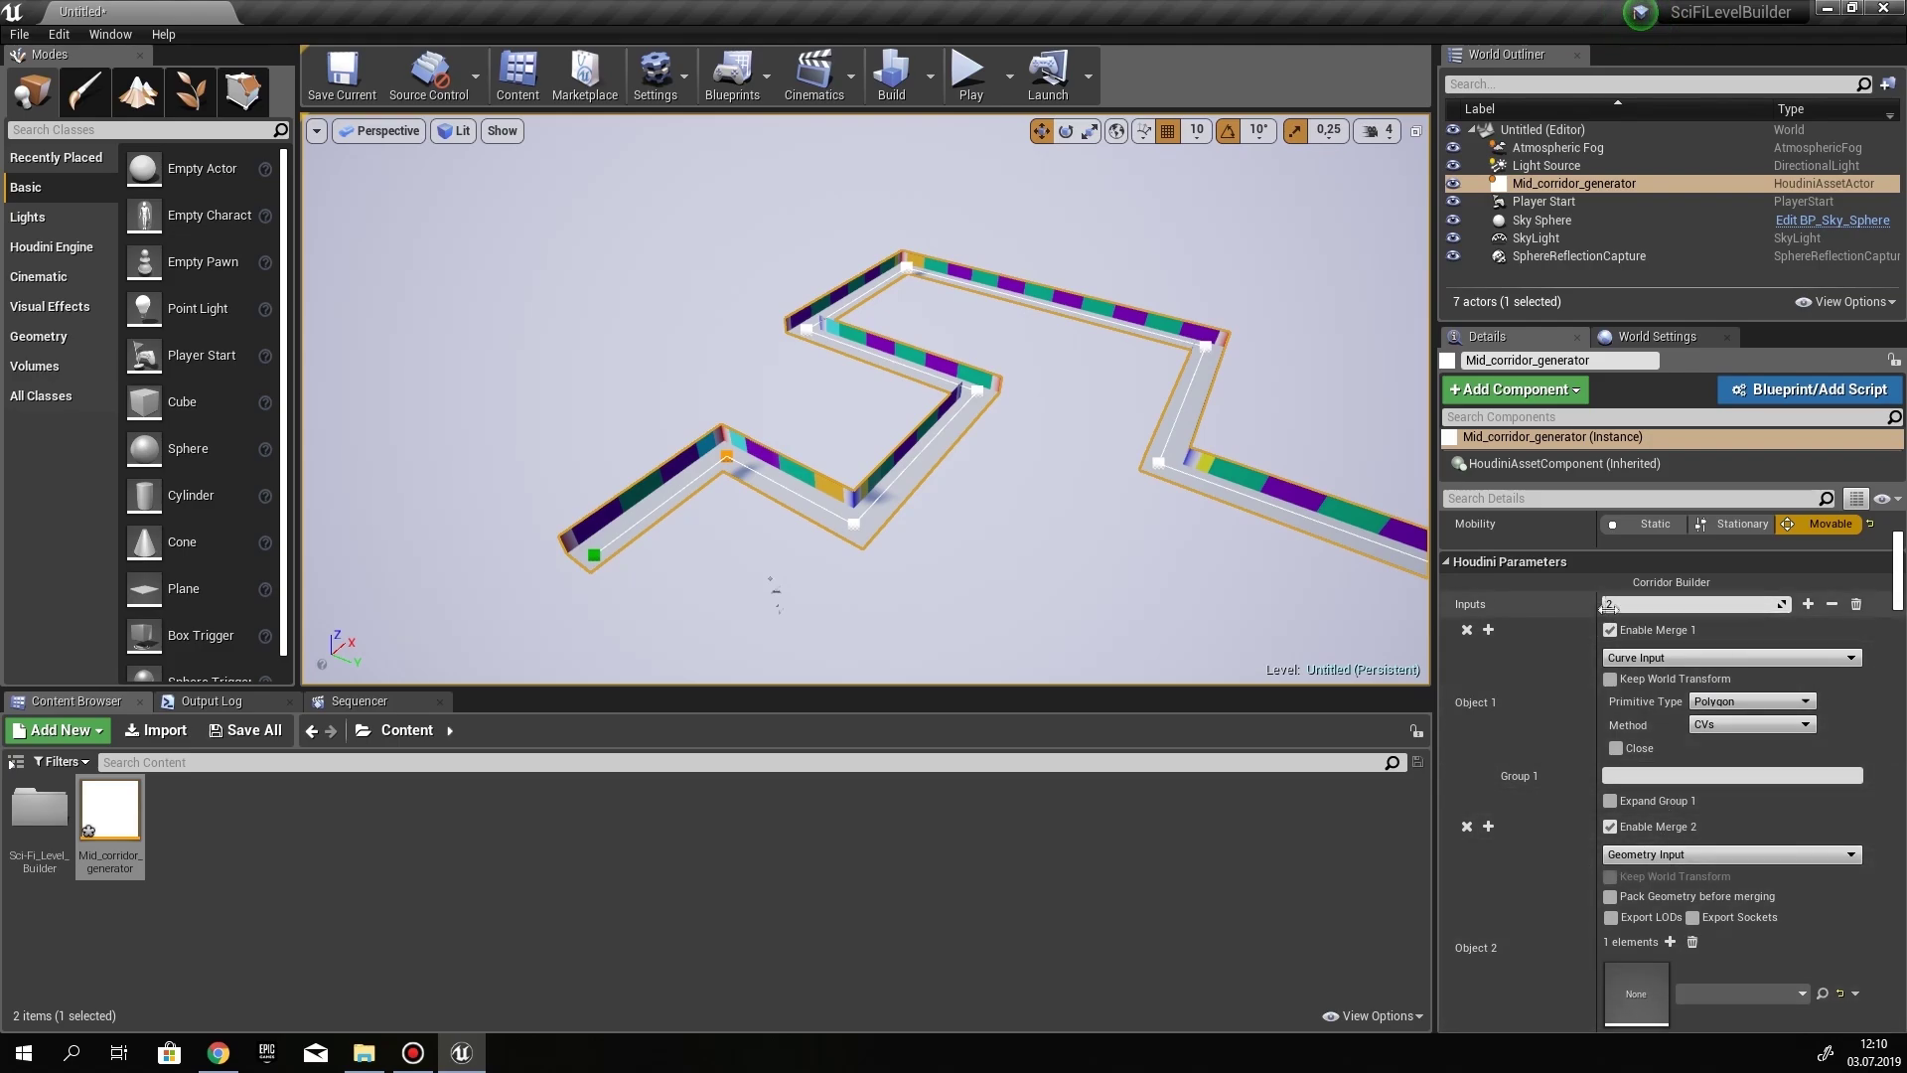
Add a third input to the corridor generator and set the second input, Object 2, to Curve Input
{"action": "left_click", "coordinate": [1808, 606]}
{"action": "scroll", "coordinate": [1728, 695], "scroll_direction": "down", "scroll_amount": 3}
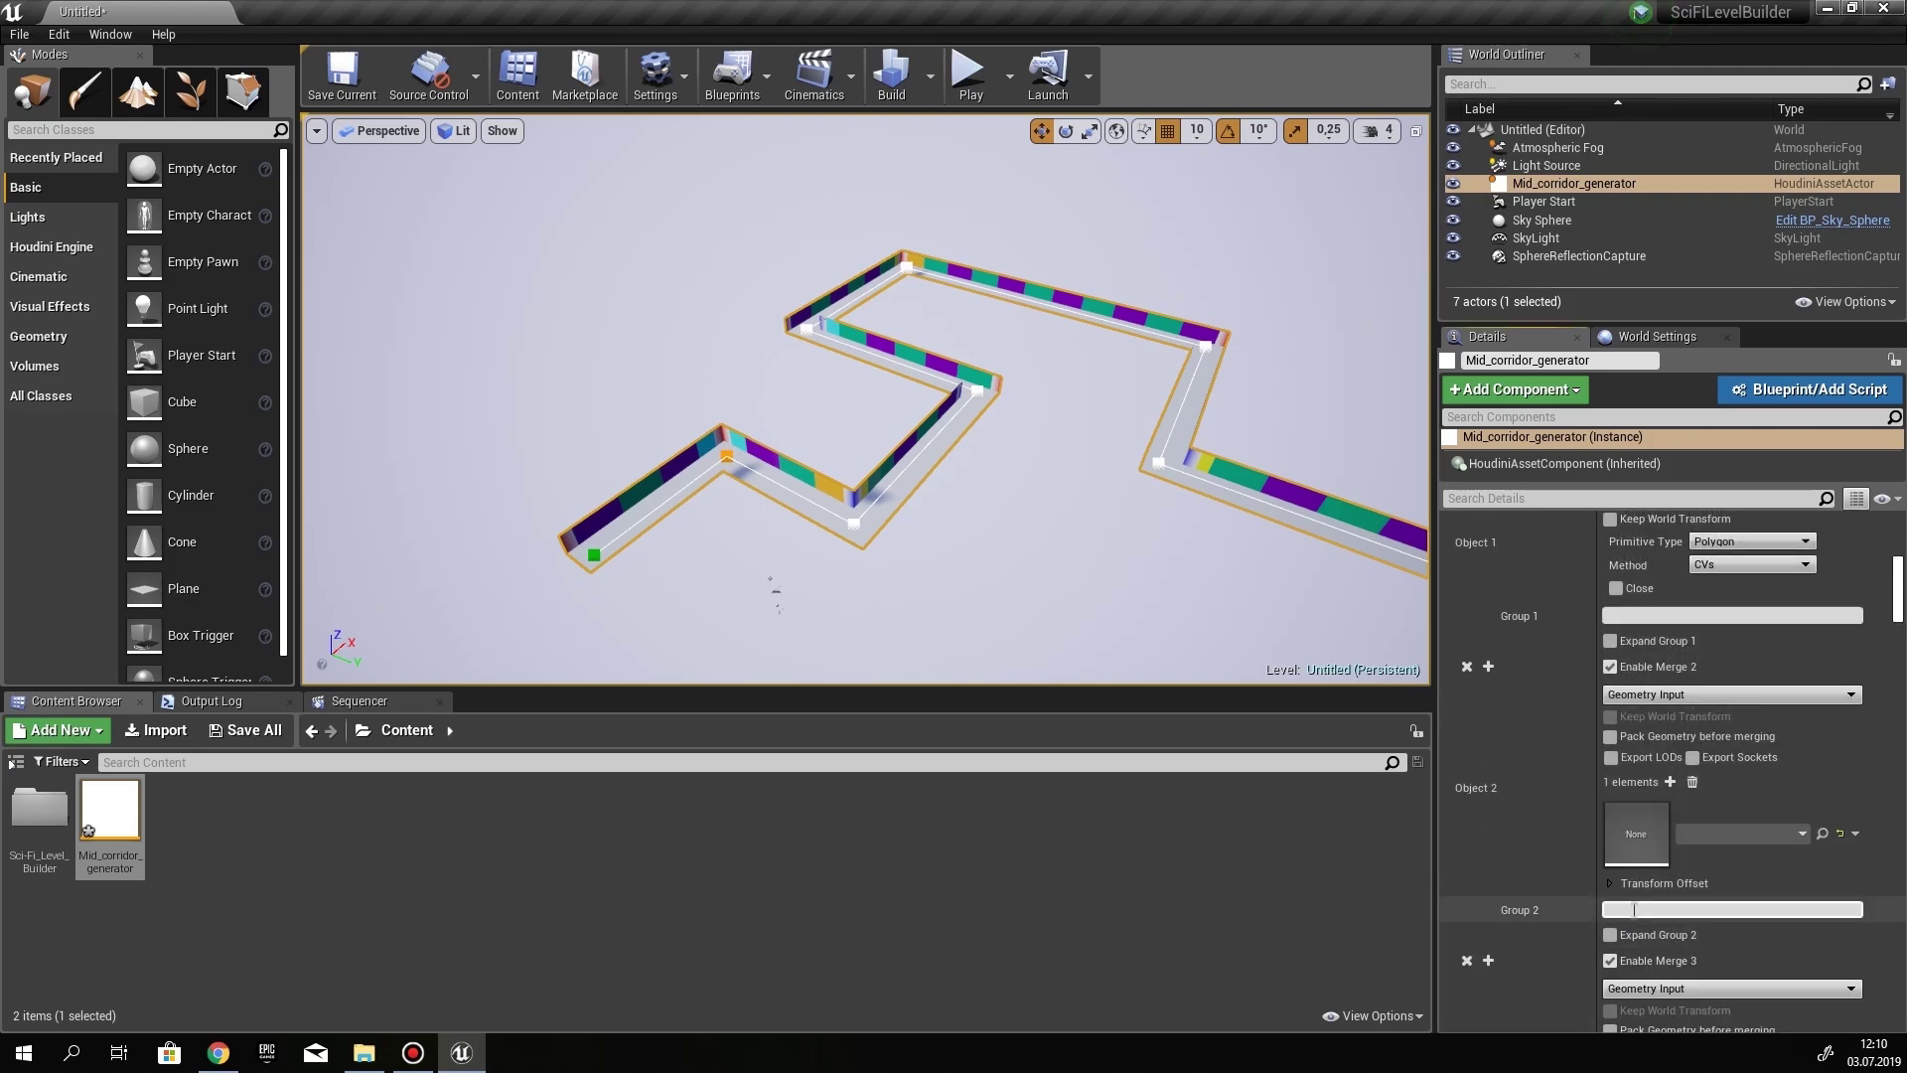
{"action": "left_click", "coordinate": [1688, 694]}
{"action": "left_click", "coordinate": [1630, 737]}
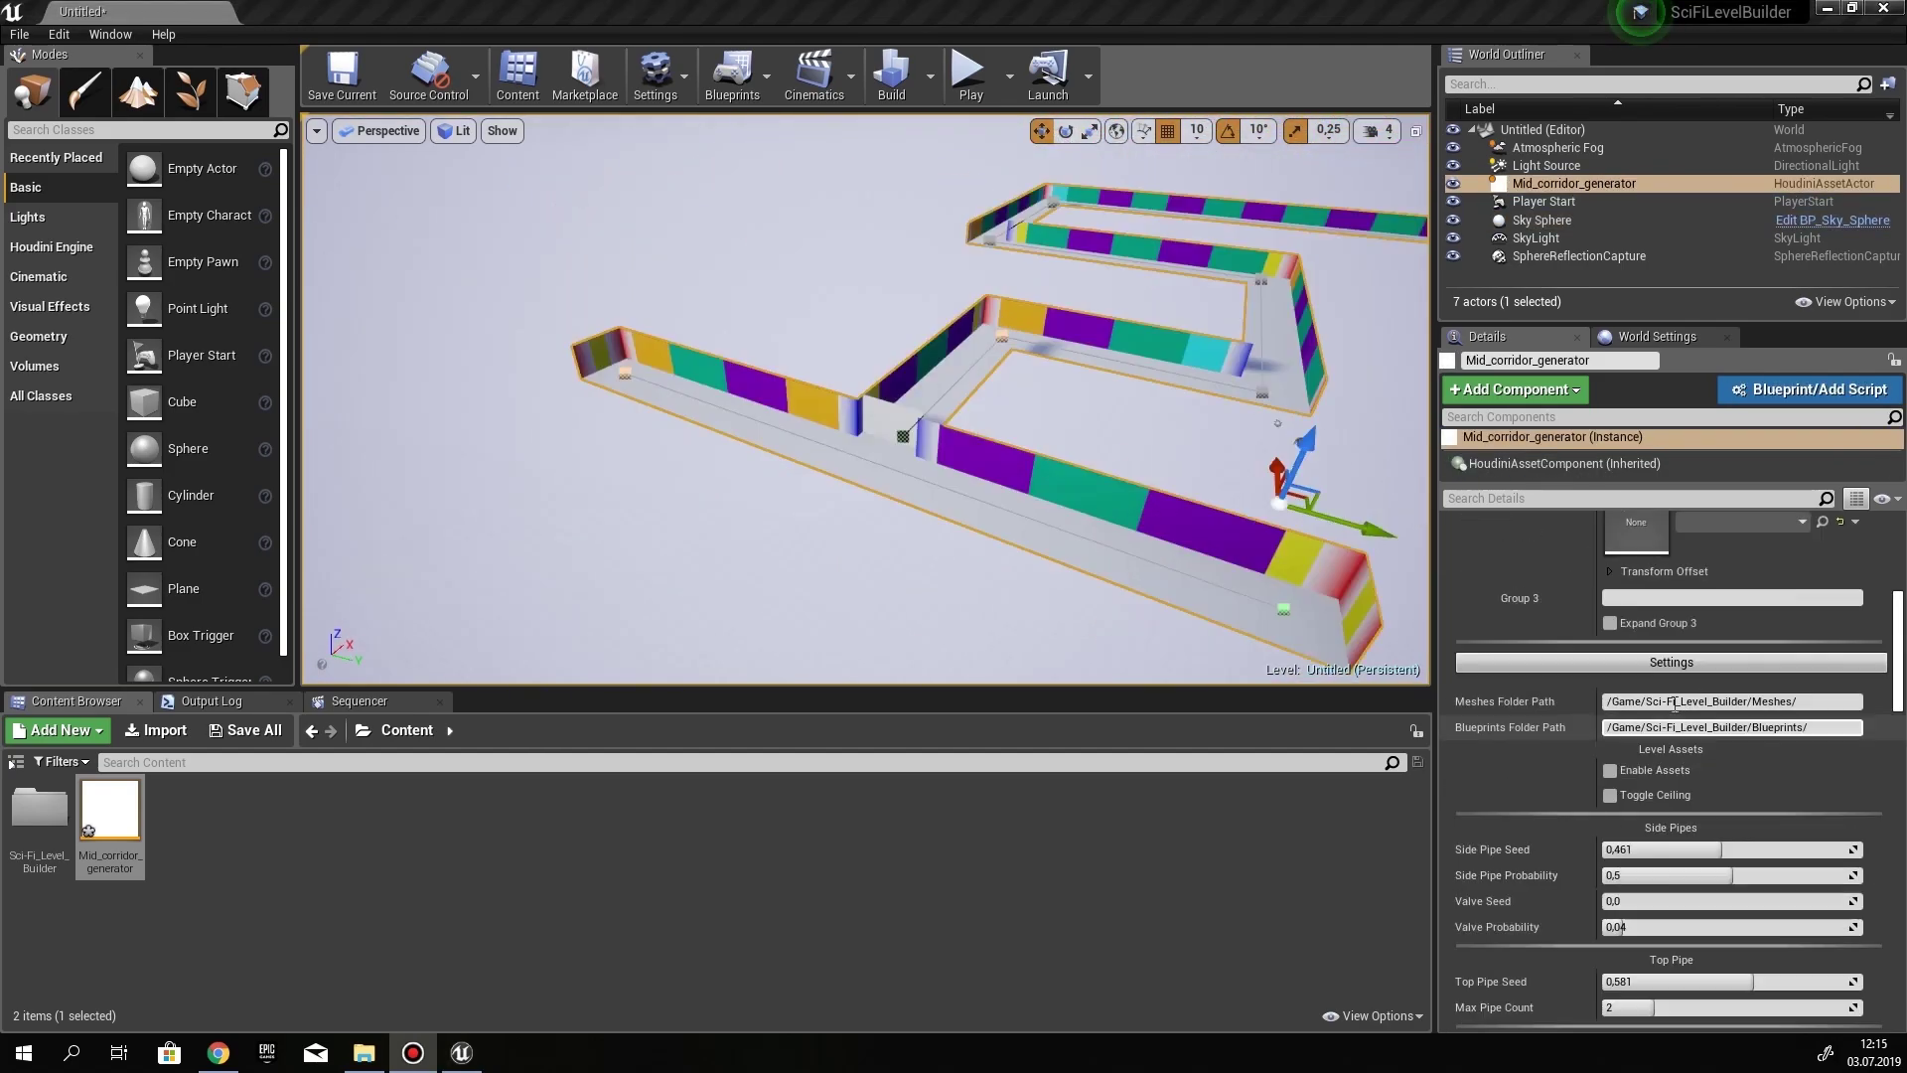
Turn on Enable Assets for the corridor generator and look at the generated walls and door around the junction
{"action": "scroll", "coordinate": [1674, 704], "scroll_direction": "up", "scroll_amount": 8}
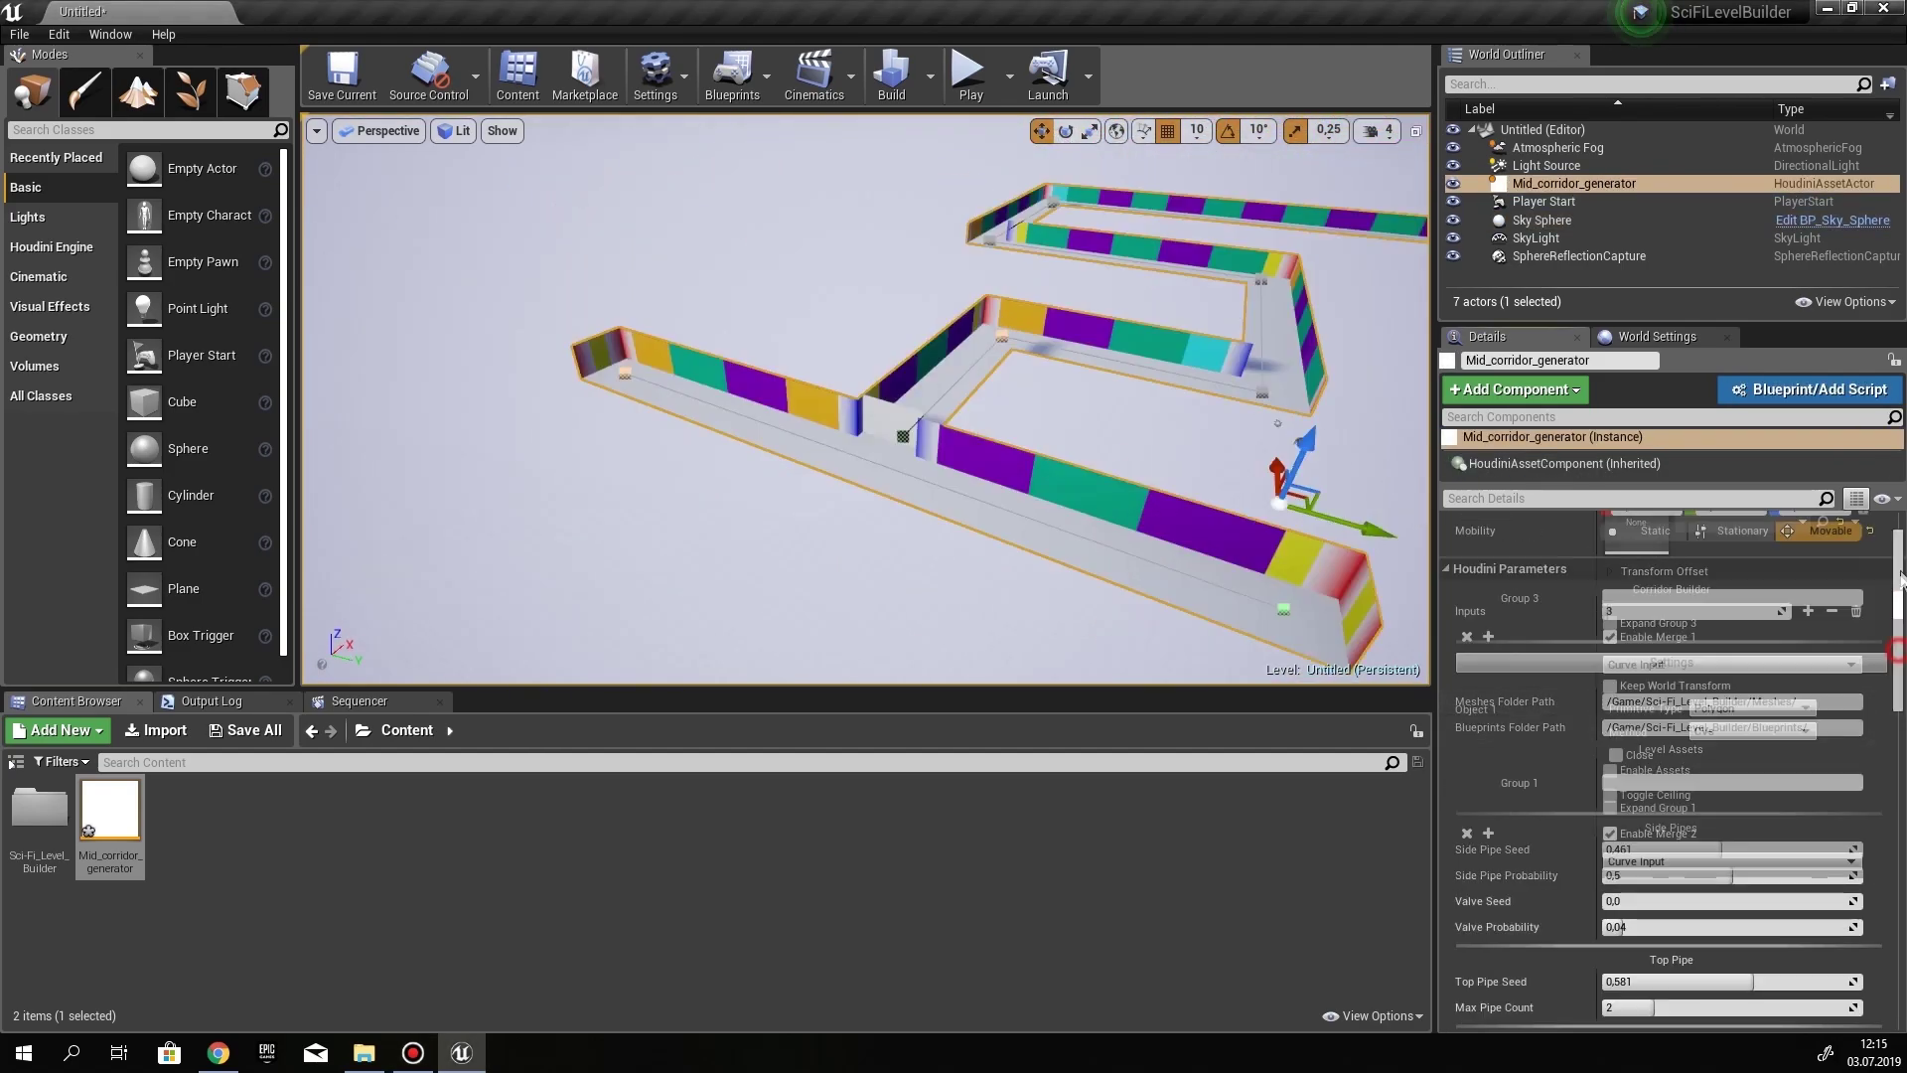
{"action": "scroll", "coordinate": [1622, 875], "scroll_direction": "down", "scroll_amount": 8}
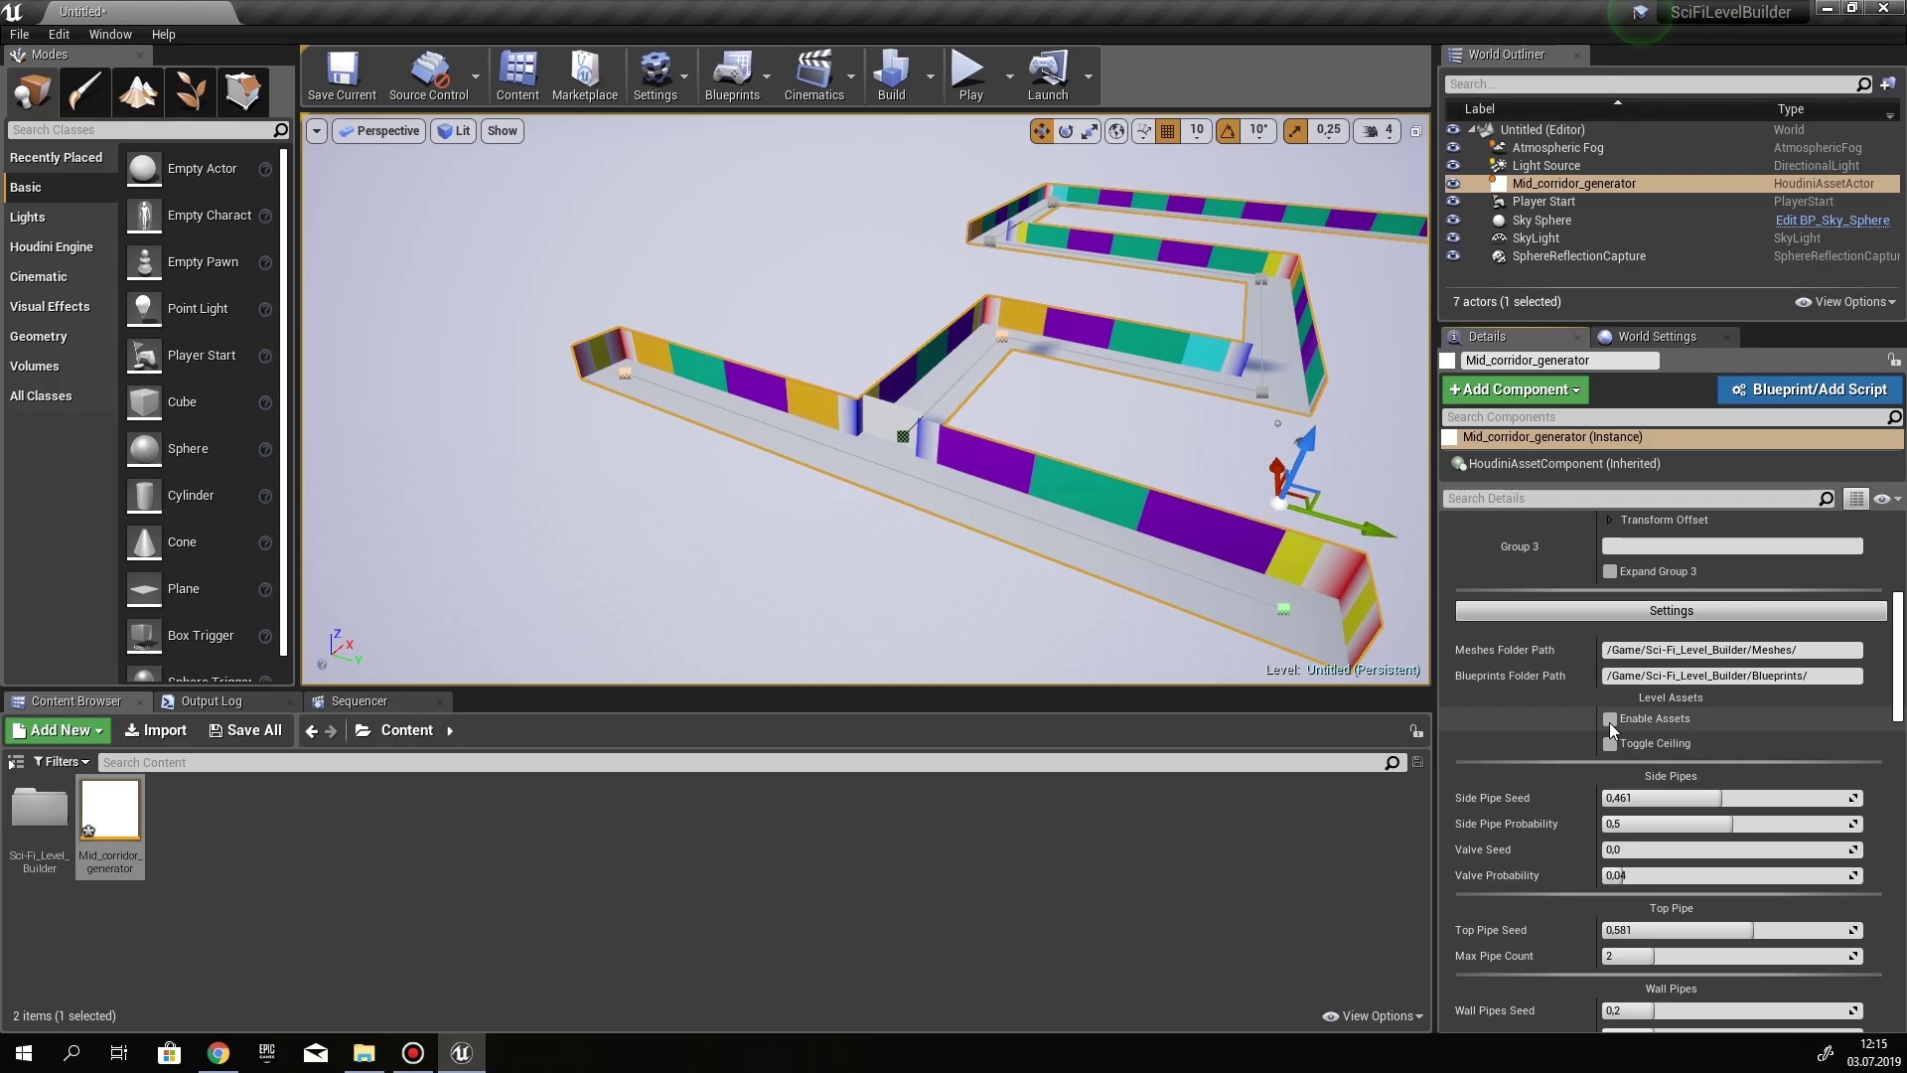
{"action": "left_click", "coordinate": [1609, 719]}
{"action": "right_click_drag", "start_coordinate": [1021, 456], "coordinate": [1365, 506]}
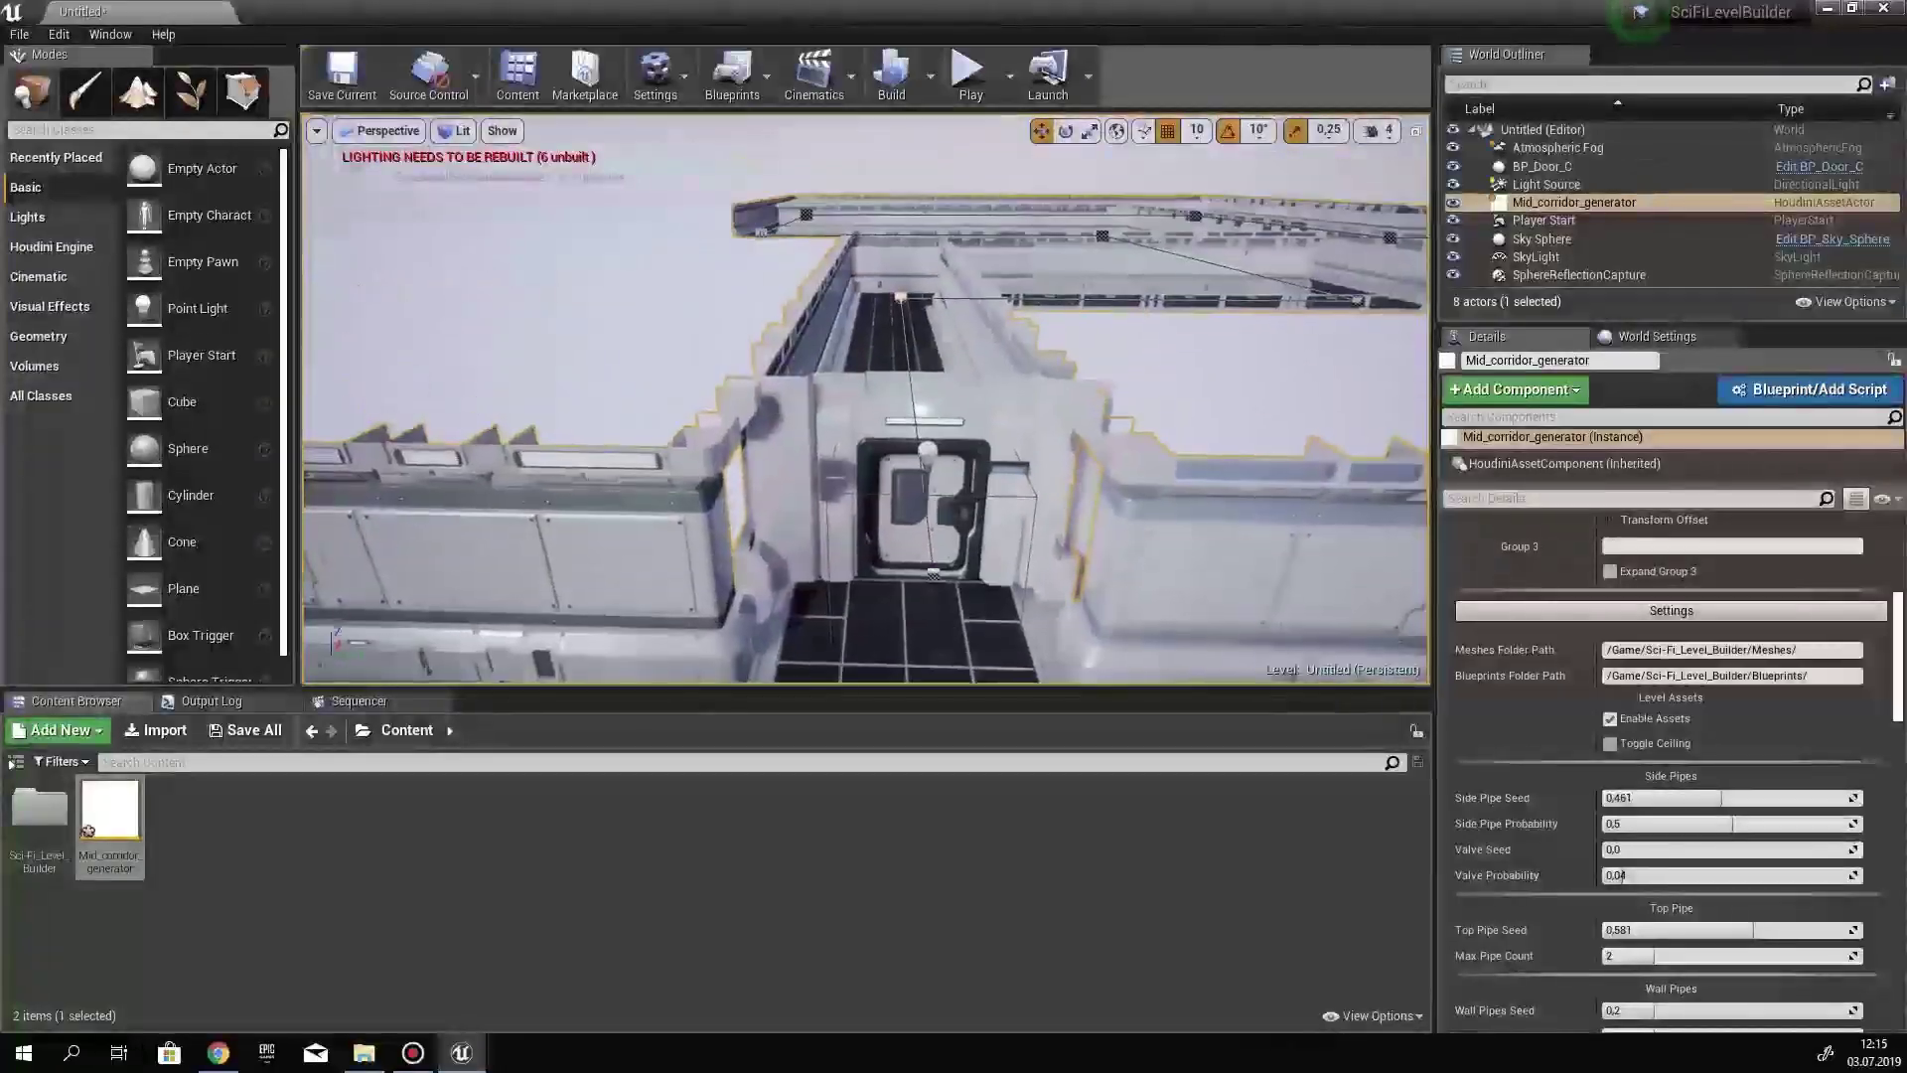
{"action": "mouse_move", "coordinate": [1008, 475]}
{"action": "right_mouse_down"}
{"action": "mouse_move", "coordinate": [1103, 467]}
{"action": "mouse_move", "coordinate": [1008, 475]}
{"action": "right_mouse_up"}
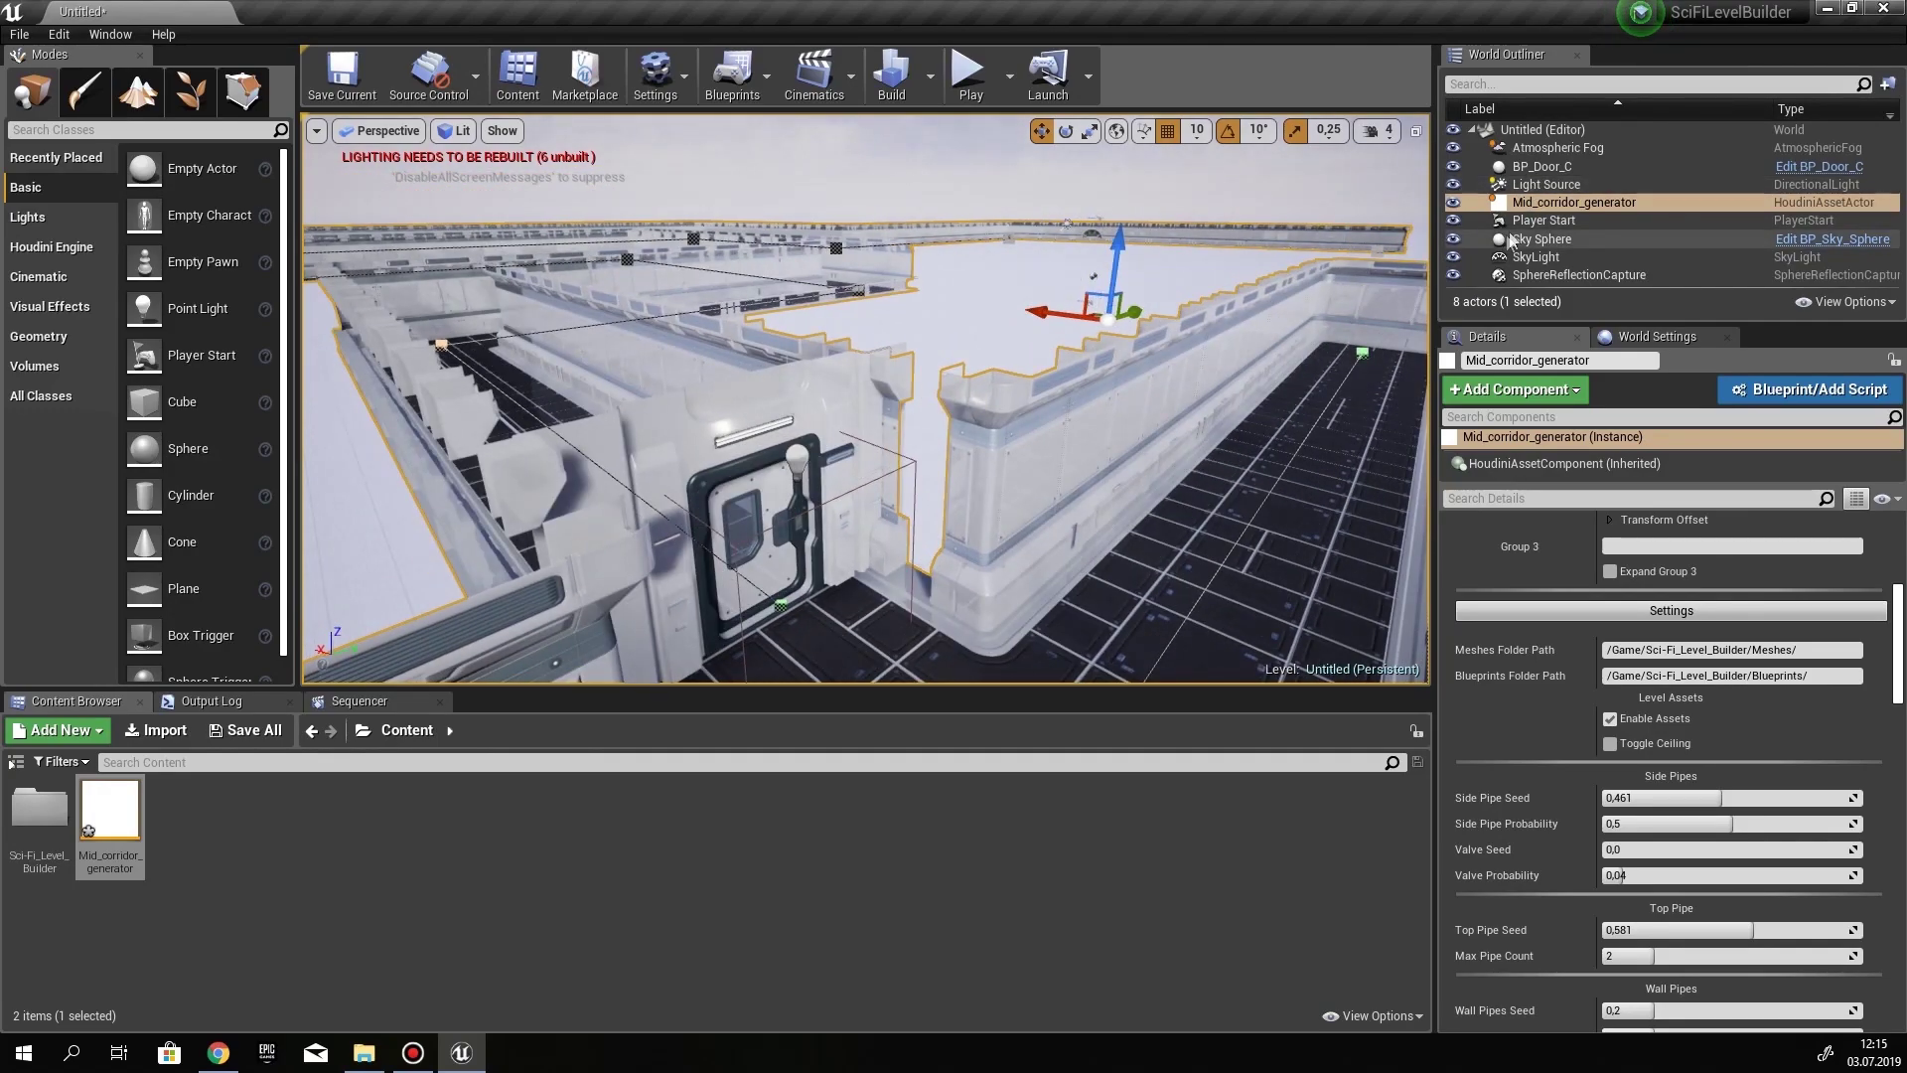
Set the mobility of Mid_corridor_generator to Static and view the corridor junction again
{"action": "double_click", "coordinate": [1559, 206]}
{"action": "right_click_drag", "start_coordinate": [864, 398], "coordinate": [939, 437]}
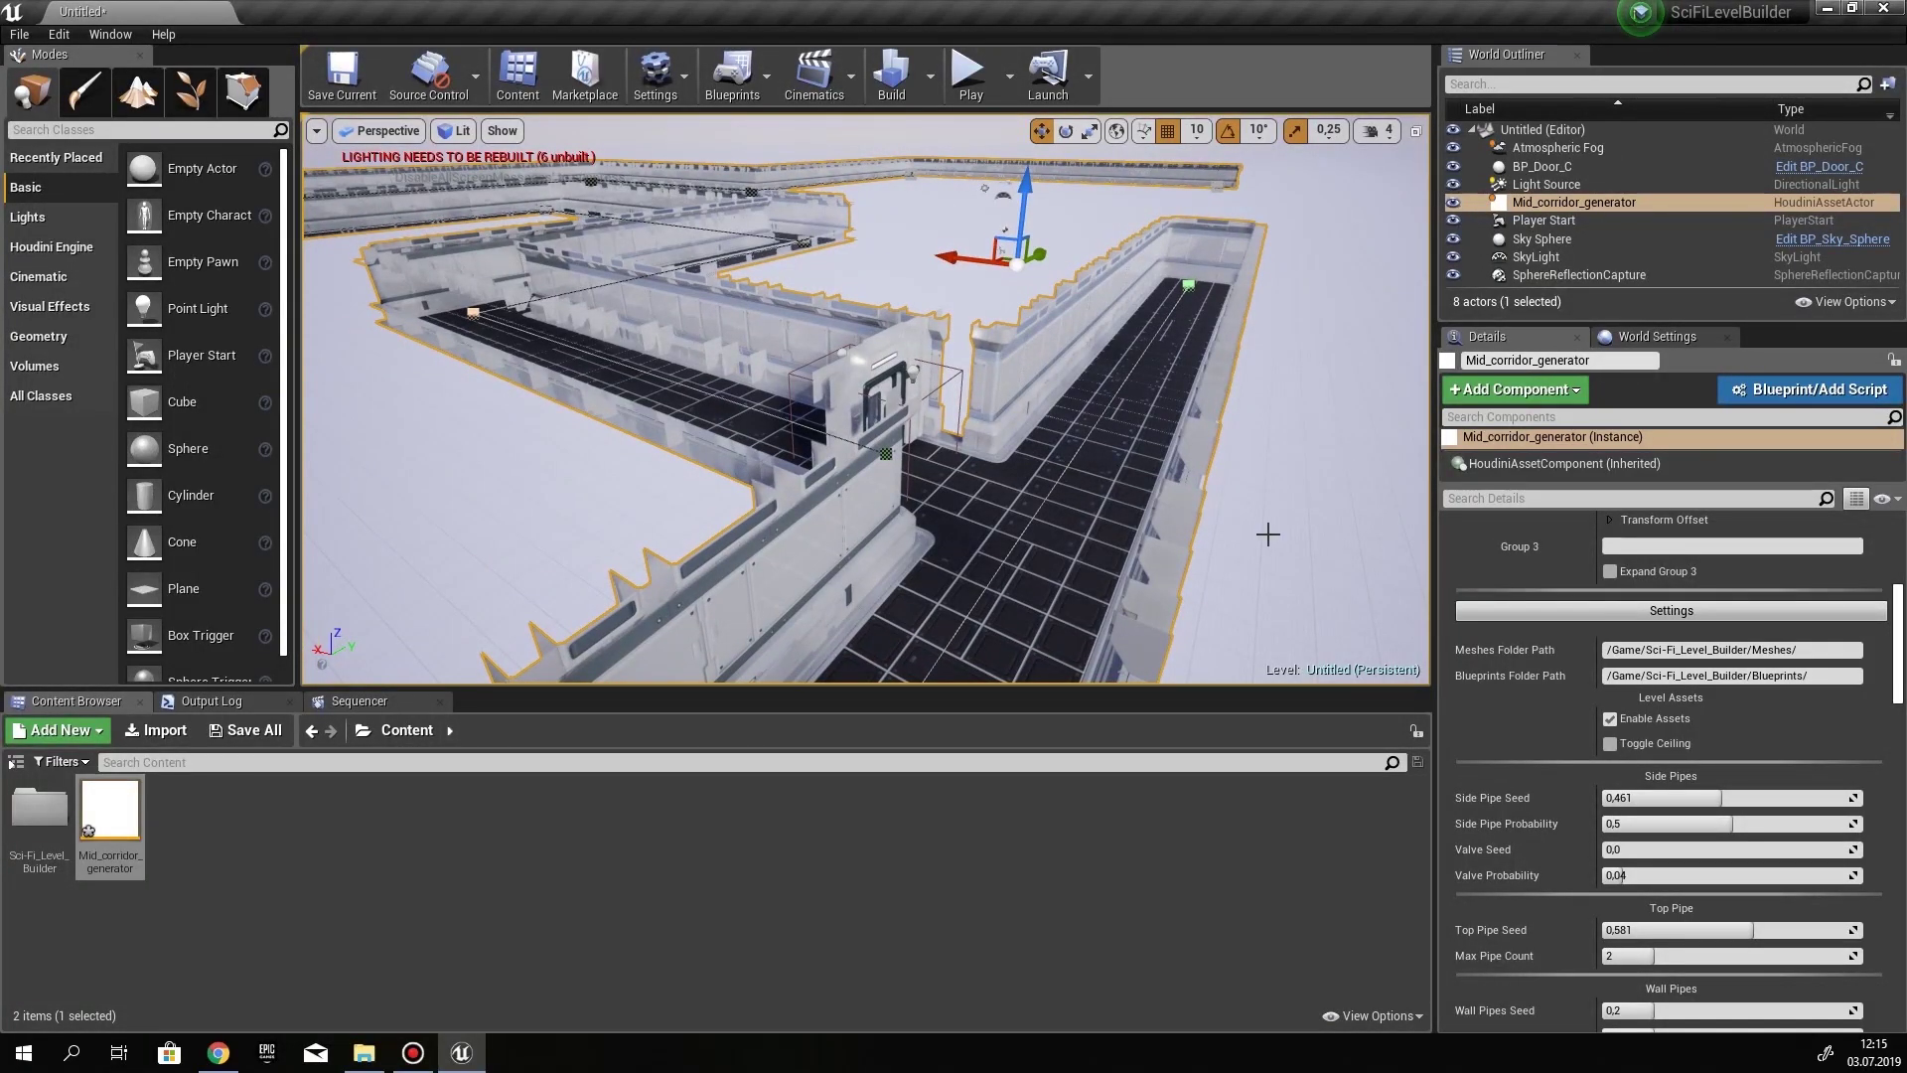
{"action": "right_click_drag", "start_coordinate": [1051, 434], "coordinate": [914, 407]}
{"action": "left_click_drag", "start_coordinate": [1032, 419], "coordinate": [1015, 410], "text": "alt"}
{"action": "scroll", "coordinate": [1658, 736], "scroll_direction": "up", "scroll_amount": 15}
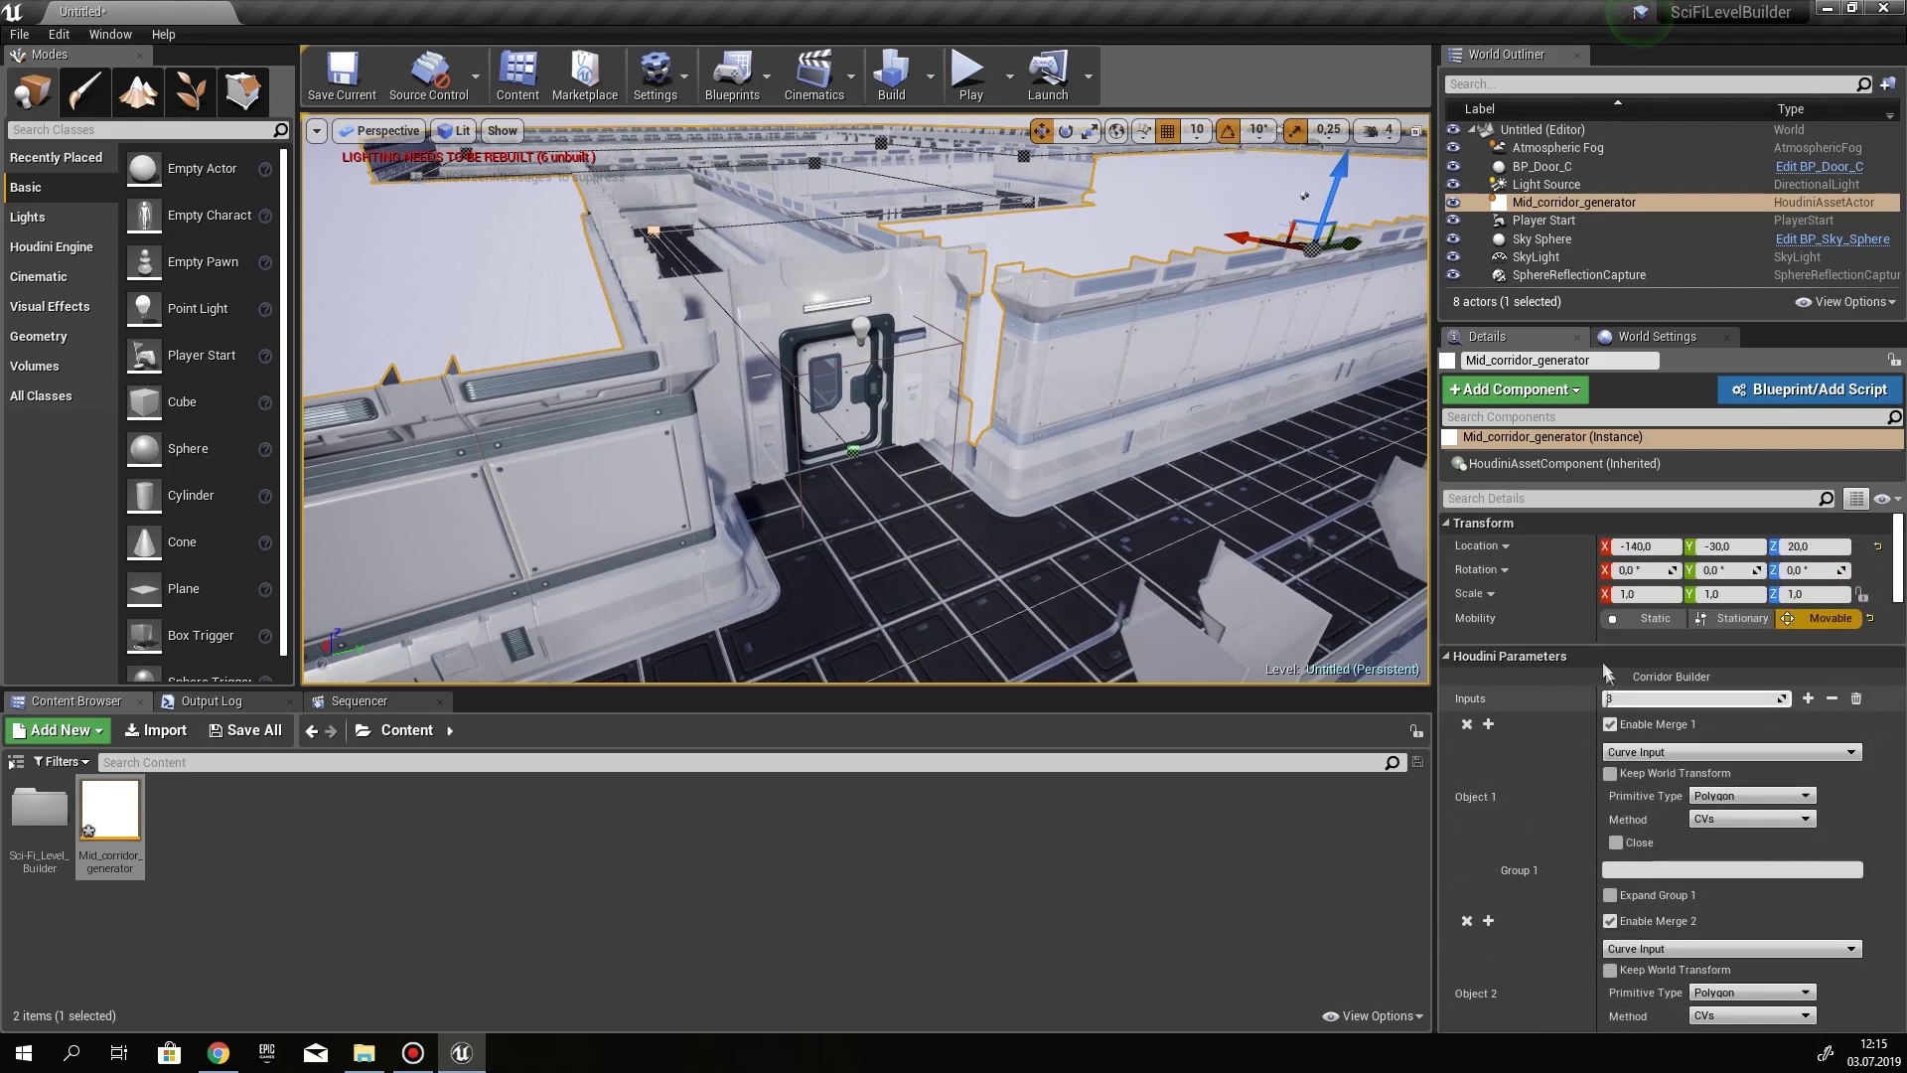
{"action": "mouse_move", "coordinate": [944, 418]}
{"action": "right_mouse_down"}
{"action": "mouse_move", "coordinate": [1003, 397]}
{"action": "mouse_move", "coordinate": [894, 407]}
{"action": "mouse_move", "coordinate": [953, 423]}
{"action": "right_mouse_up"}
{"action": "left_click_drag", "start_coordinate": [1053, 367], "coordinate": [1073, 362], "text": "alt"}
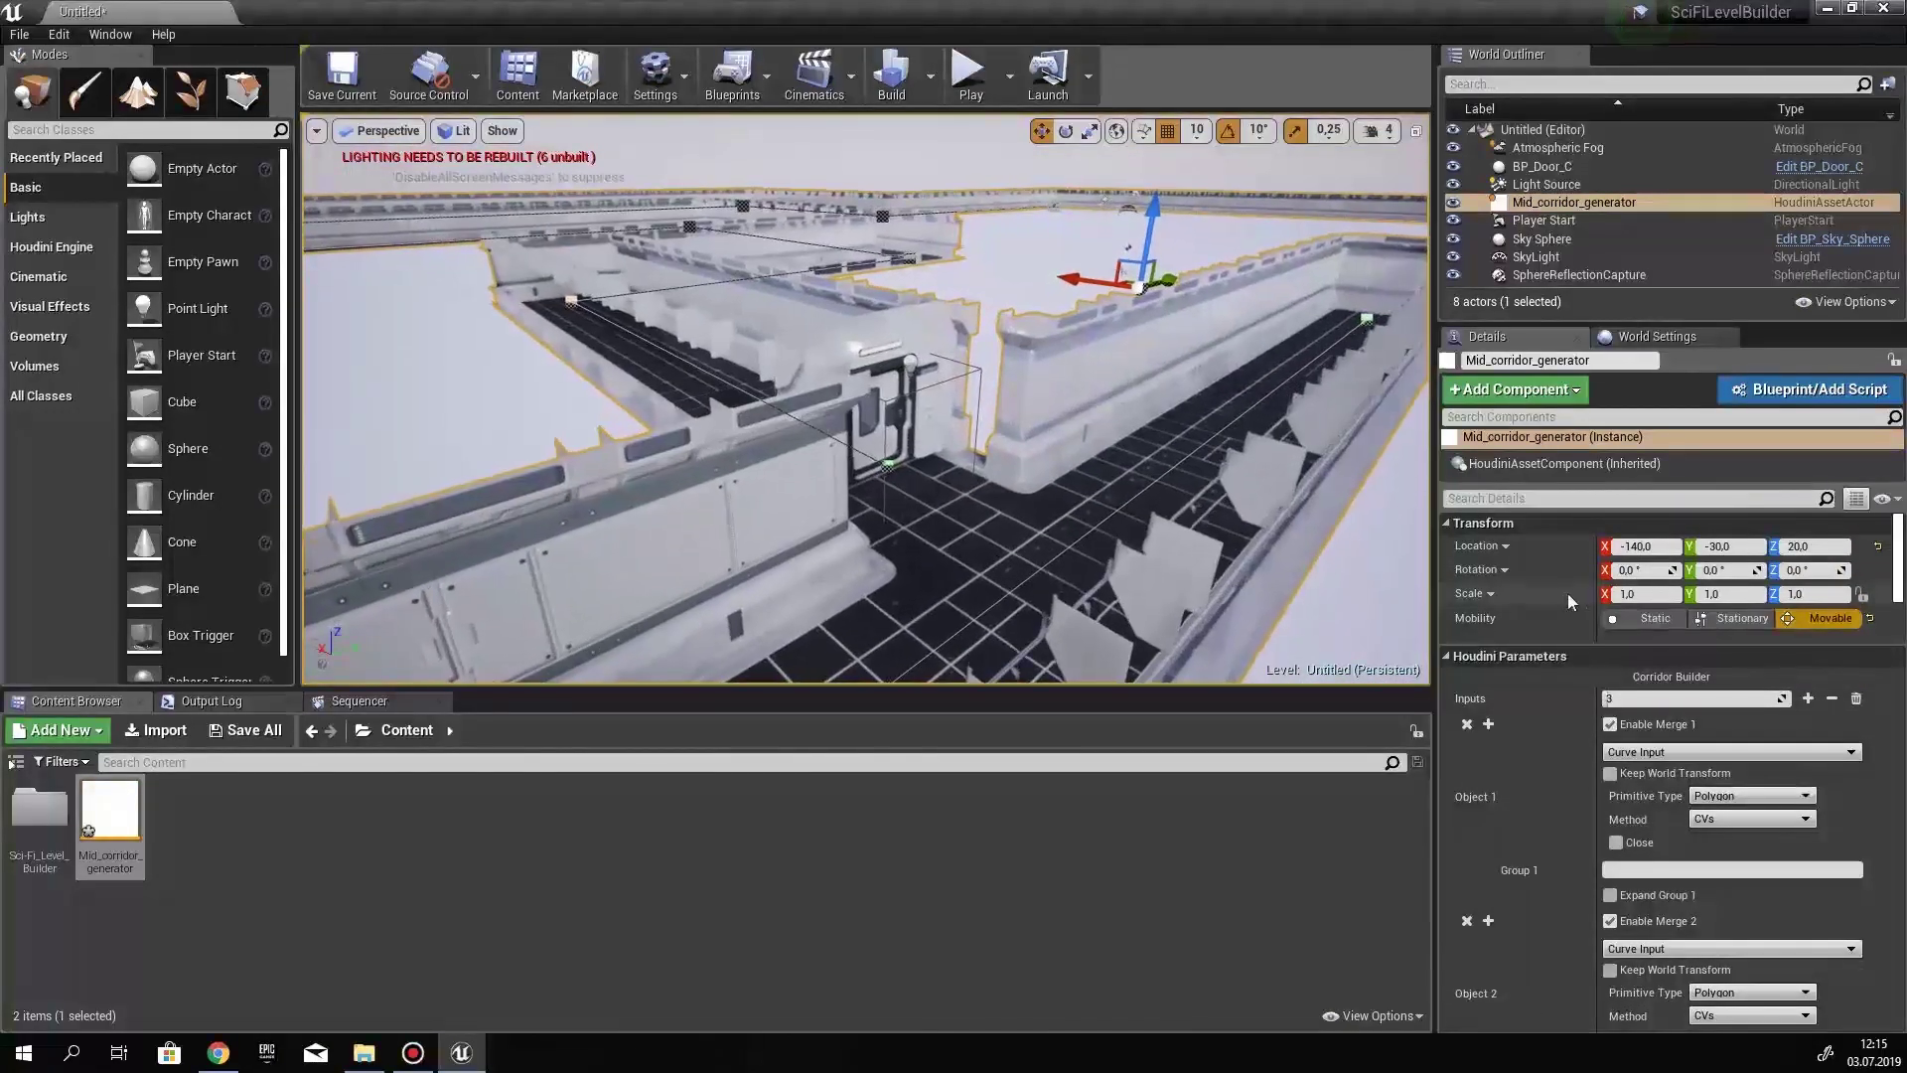
{"action": "left_click", "coordinate": [1655, 618]}
{"action": "left_click_drag", "start_coordinate": [1039, 465], "coordinate": [880, 483], "text": "alt"}
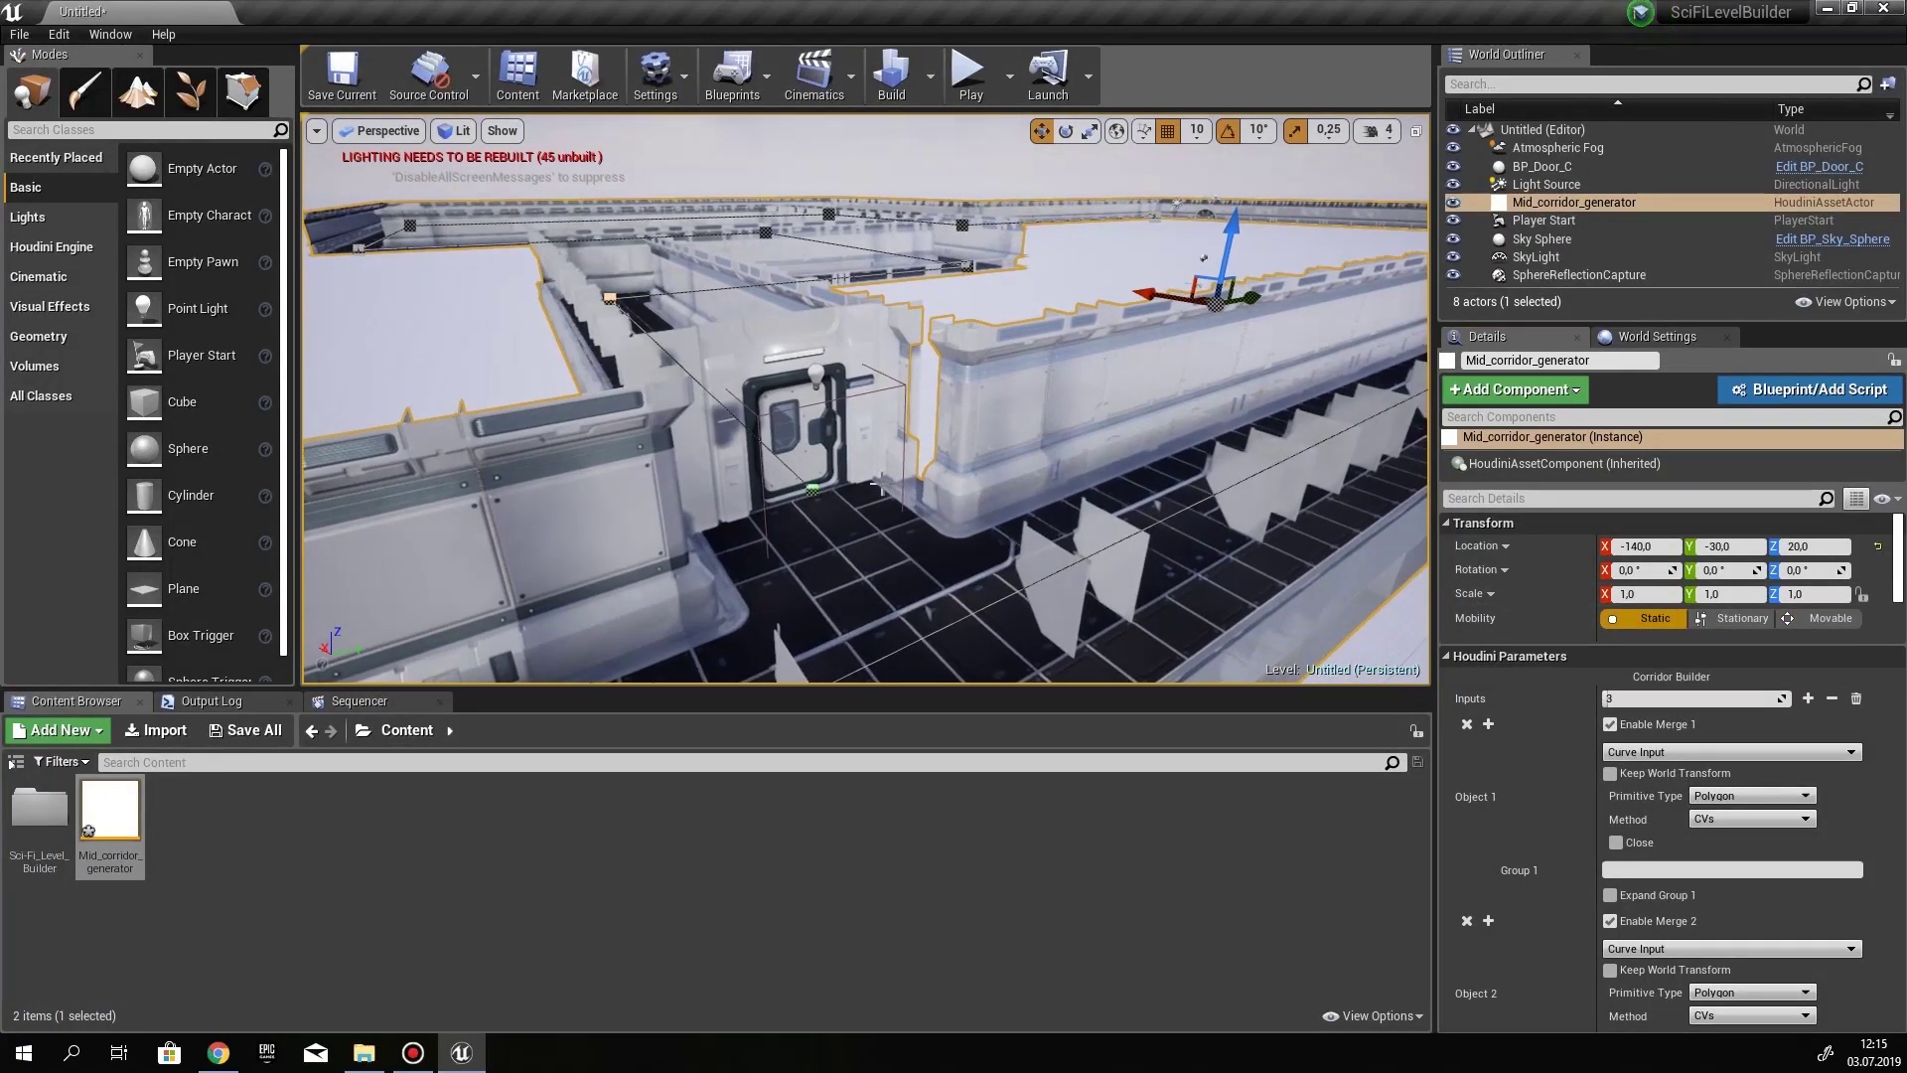
Inspect the door at the junction and the adjoining corridor walls from several angles
{"action": "left_click", "coordinate": [837, 493]}
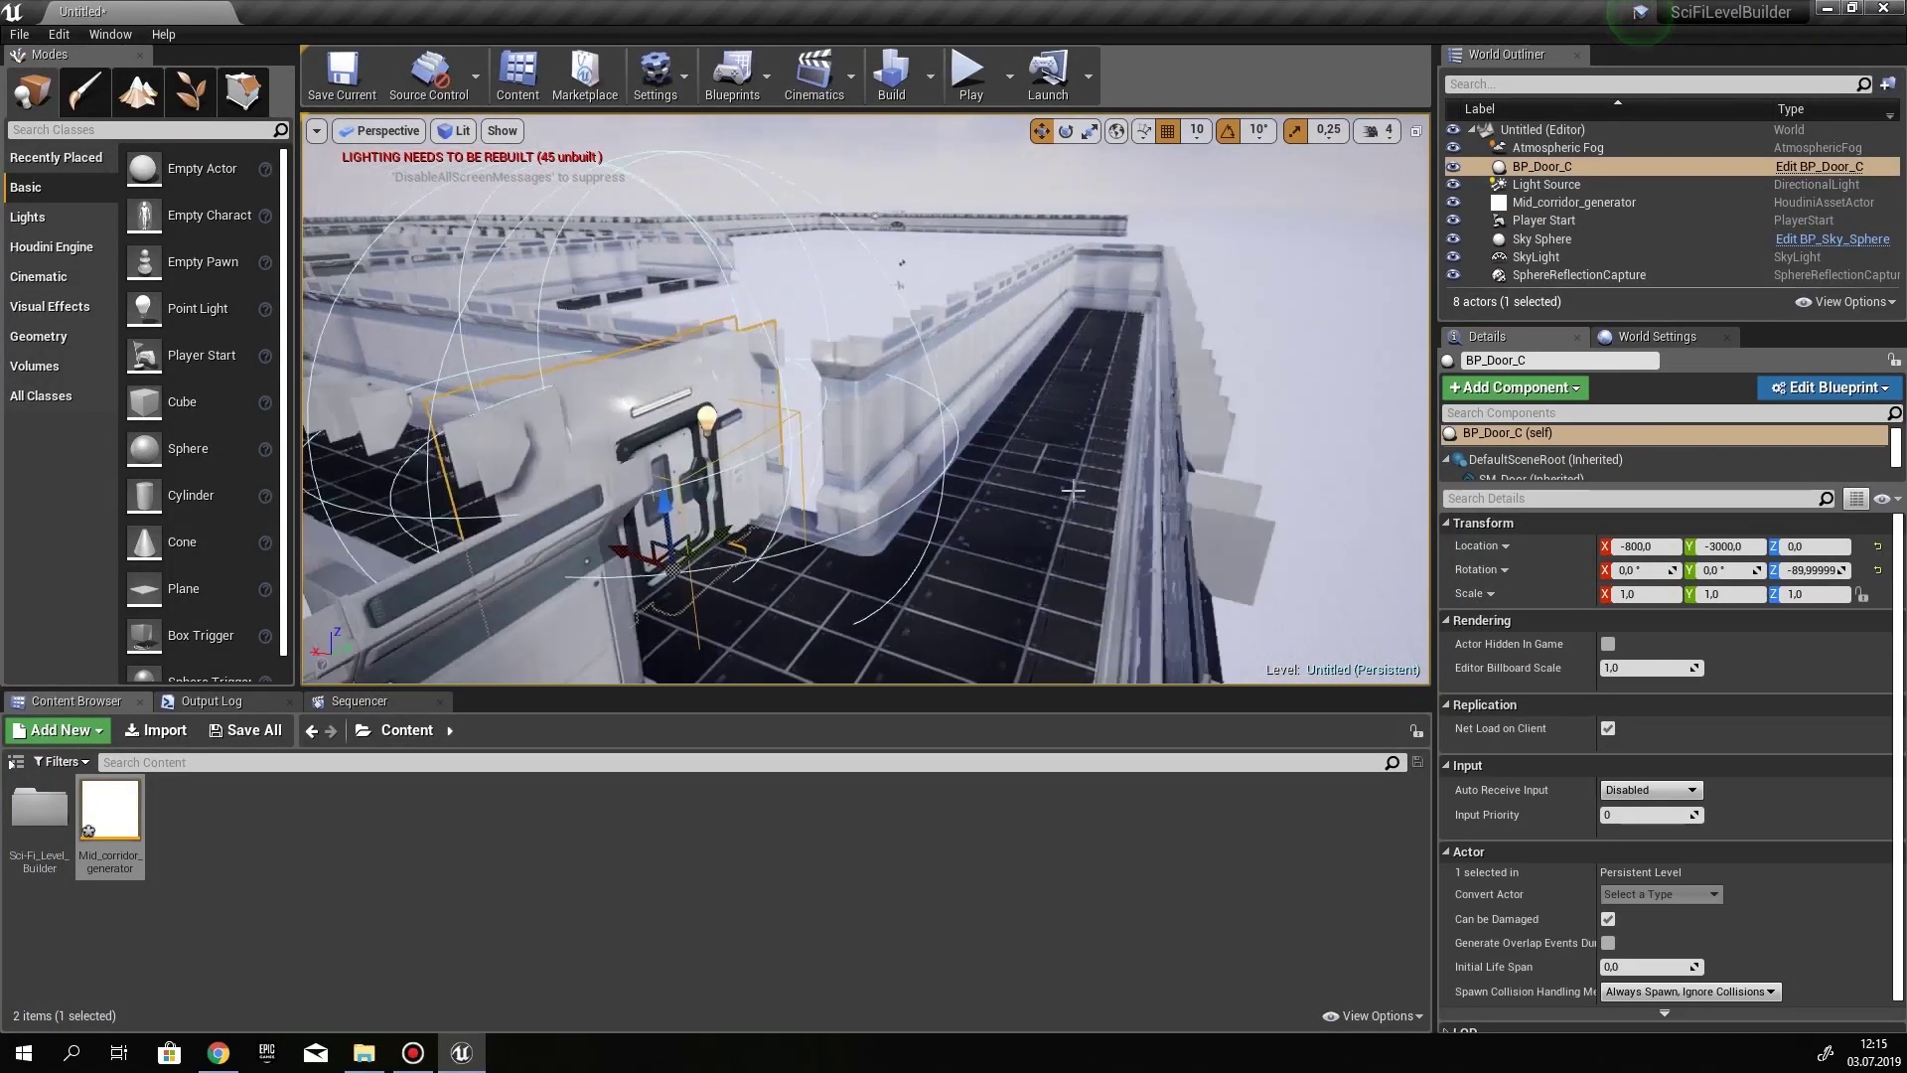
{"action": "left_click", "coordinate": [1139, 326]}
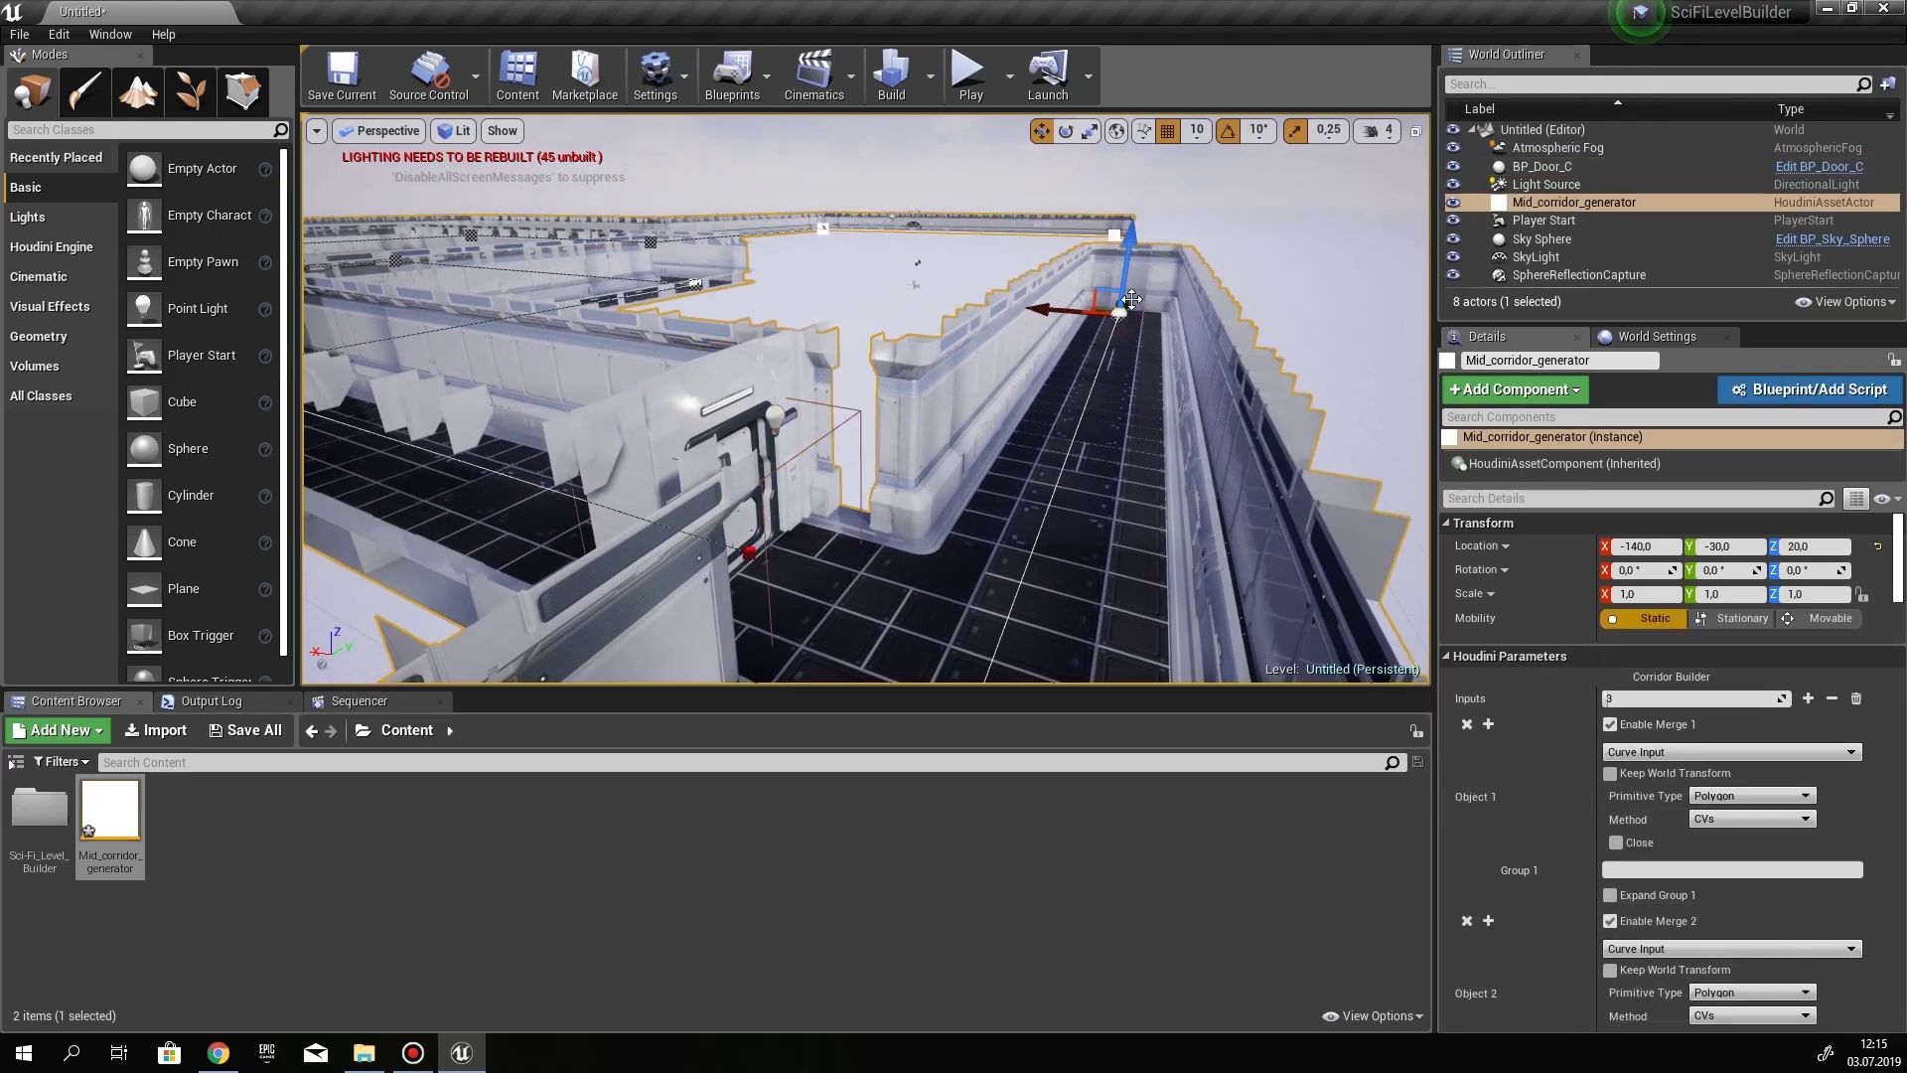
{"action": "right_click_drag", "start_coordinate": [1143, 326], "coordinate": [1412, 250]}
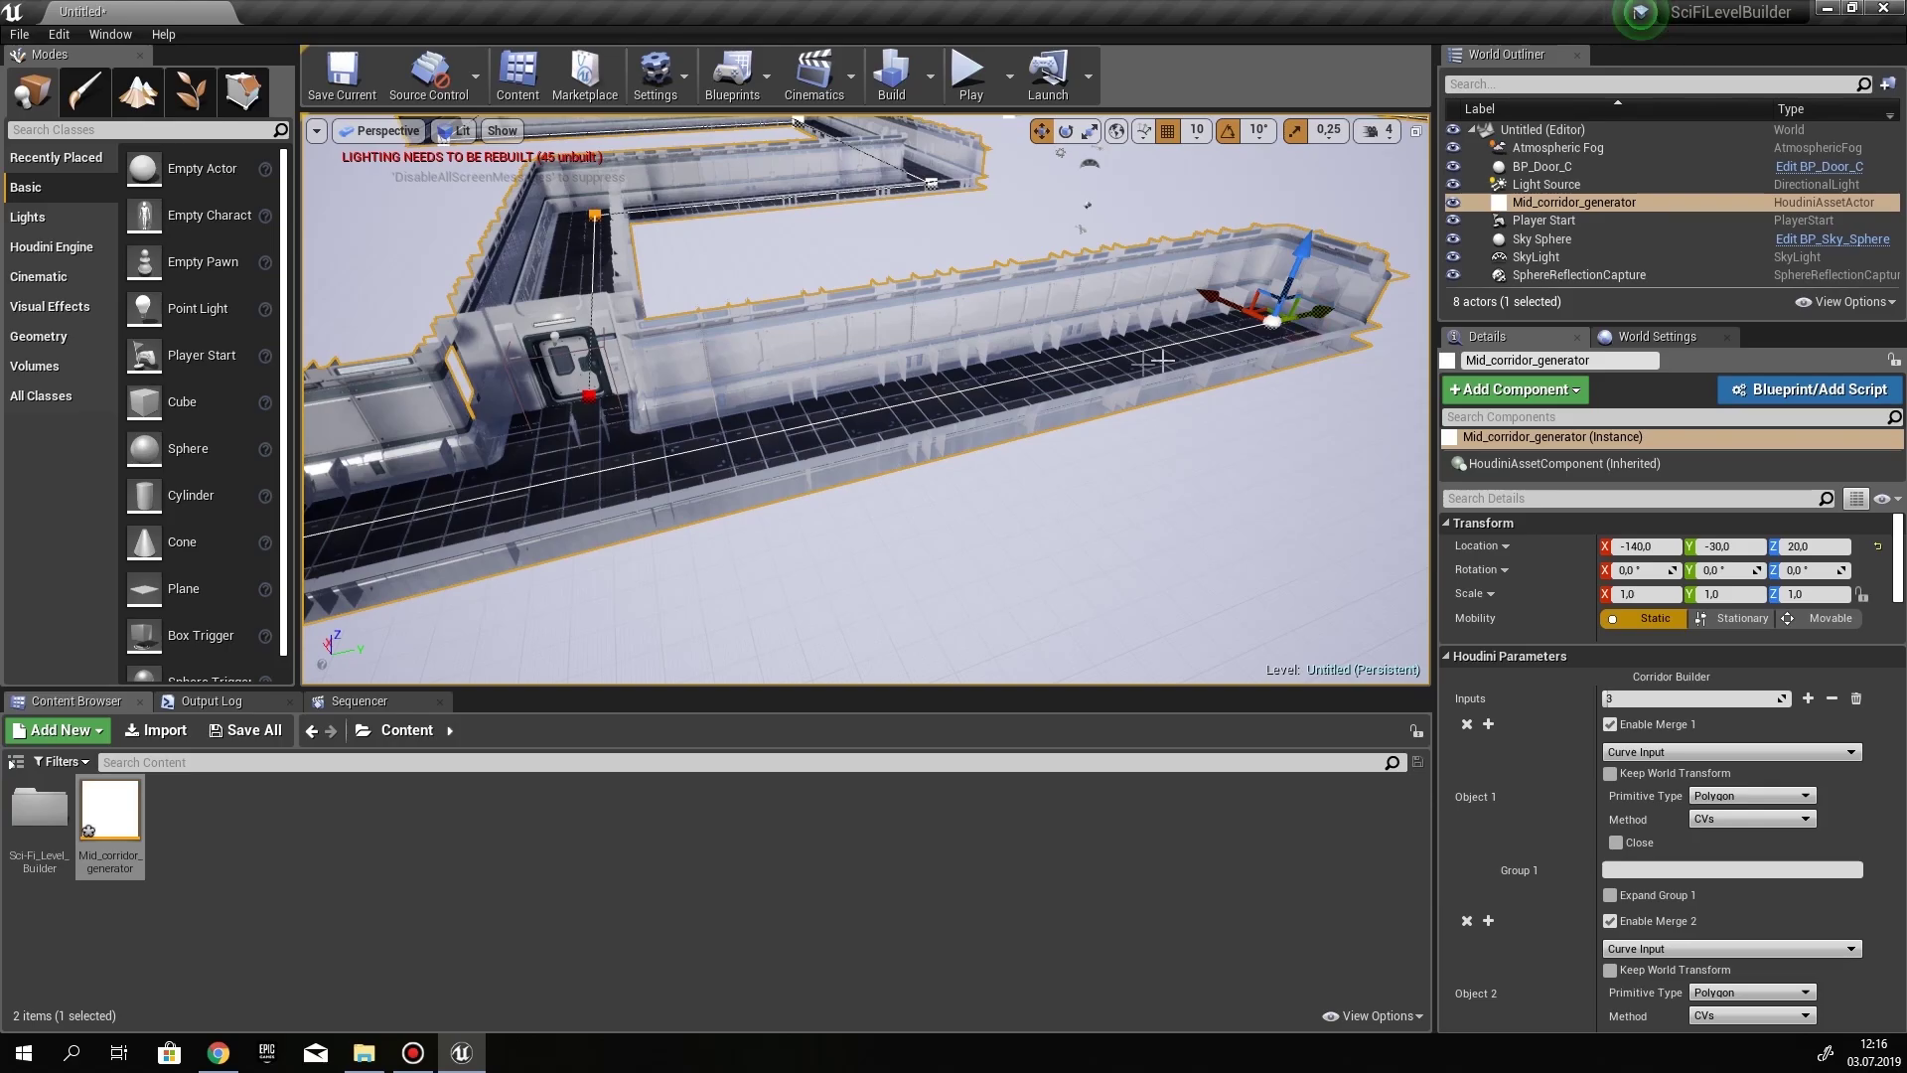
{"action": "mouse_move", "coordinate": [1162, 360]}
{"action": "right_mouse_down"}
{"action": "mouse_move", "coordinate": [1004, 370]}
{"action": "mouse_move", "coordinate": [1052, 383]}
{"action": "mouse_move", "coordinate": [1023, 407]}
{"action": "mouse_move", "coordinate": [864, 368]}
{"action": "mouse_move", "coordinate": [1182, 368]}
{"action": "right_mouse_up"}
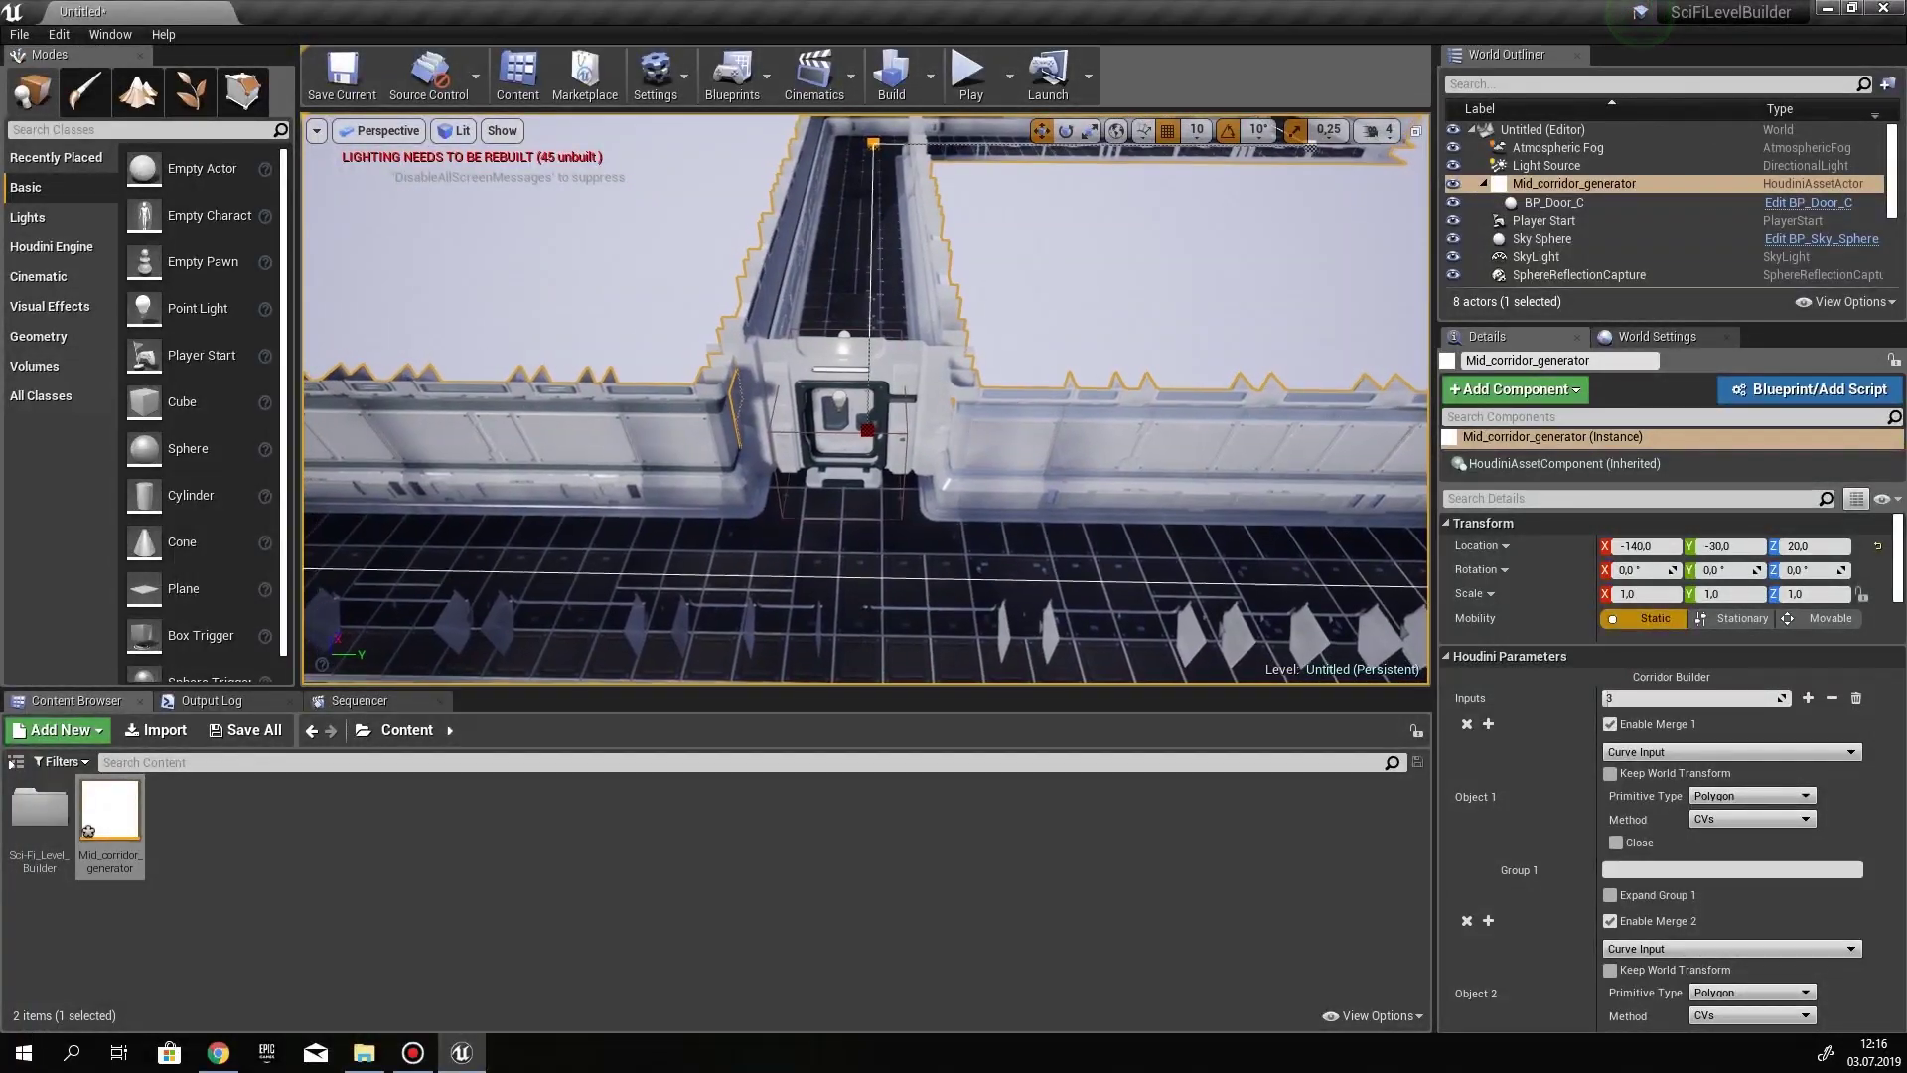
{"action": "left_click_drag", "start_coordinate": [1311, 147], "coordinate": [1321, 147], "text": "alt"}
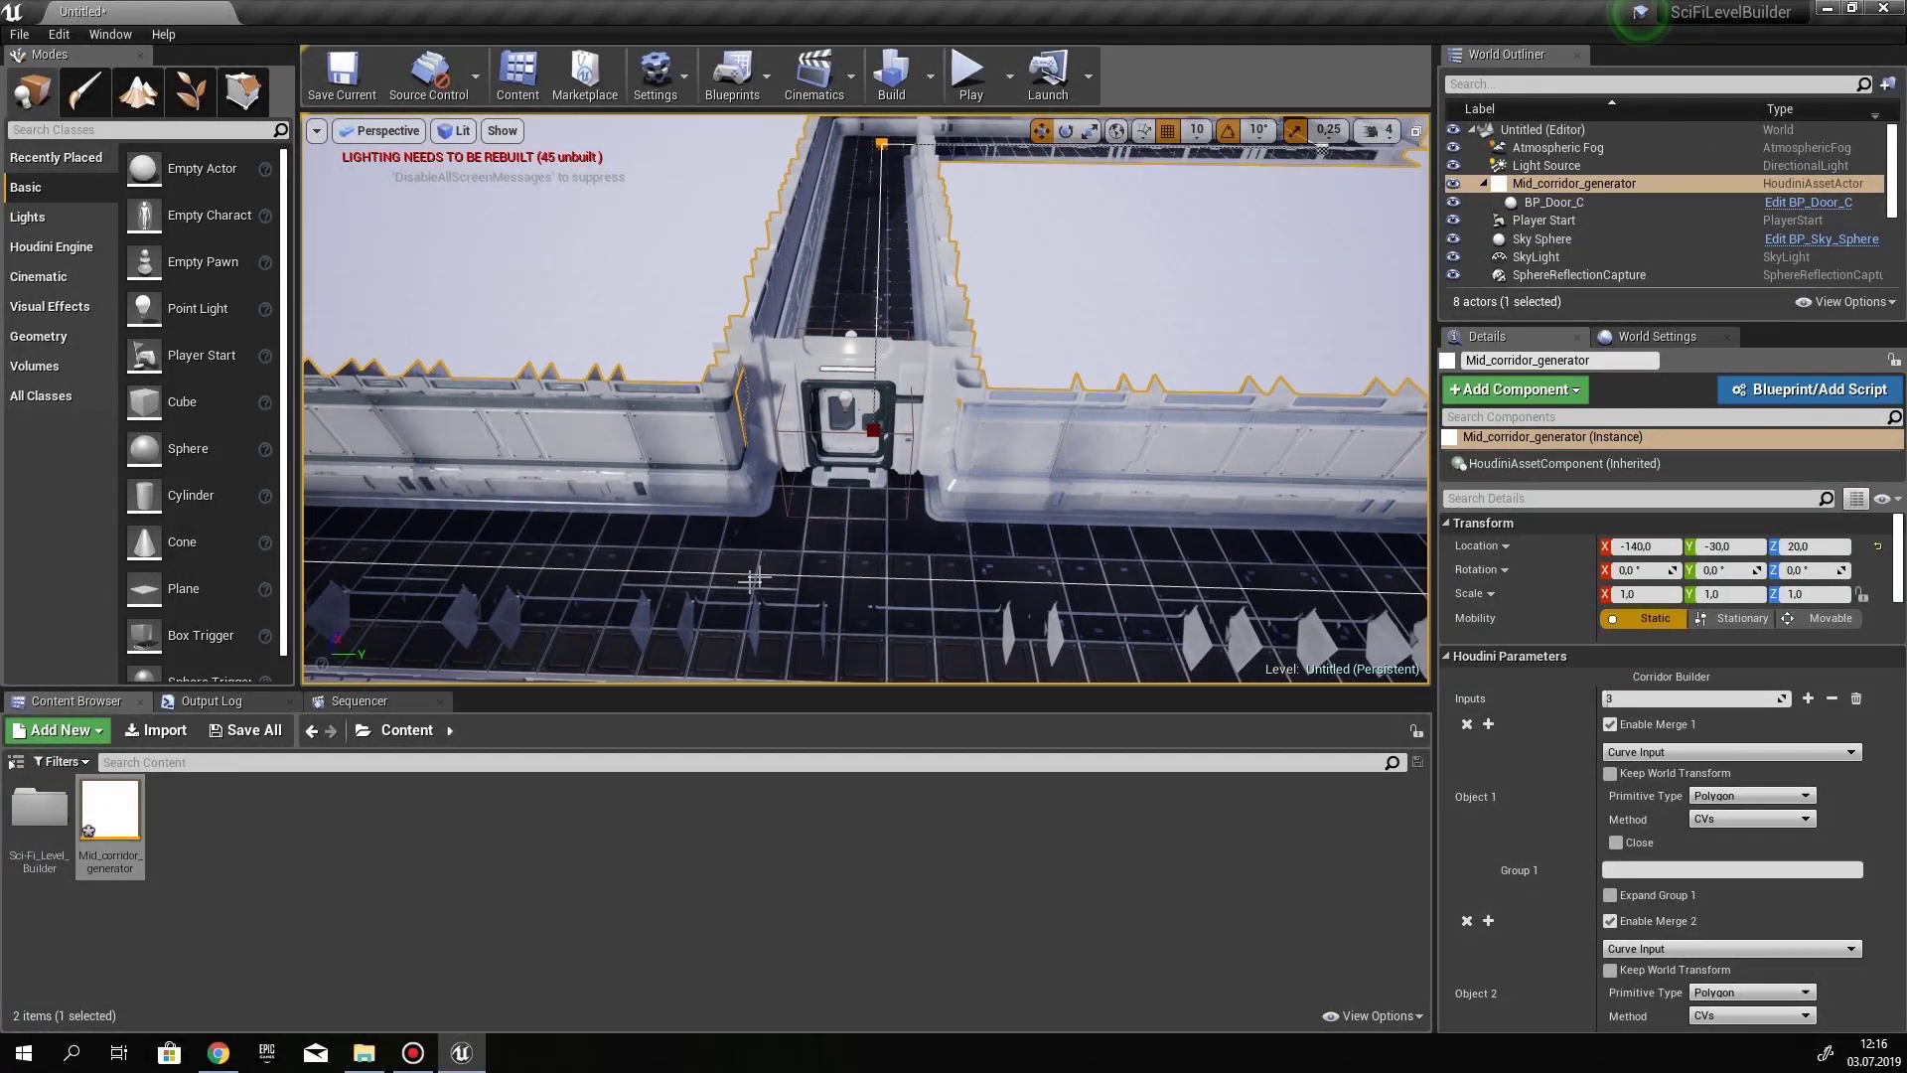
{"action": "right_click_drag", "start_coordinate": [774, 567], "coordinate": [720, 517]}
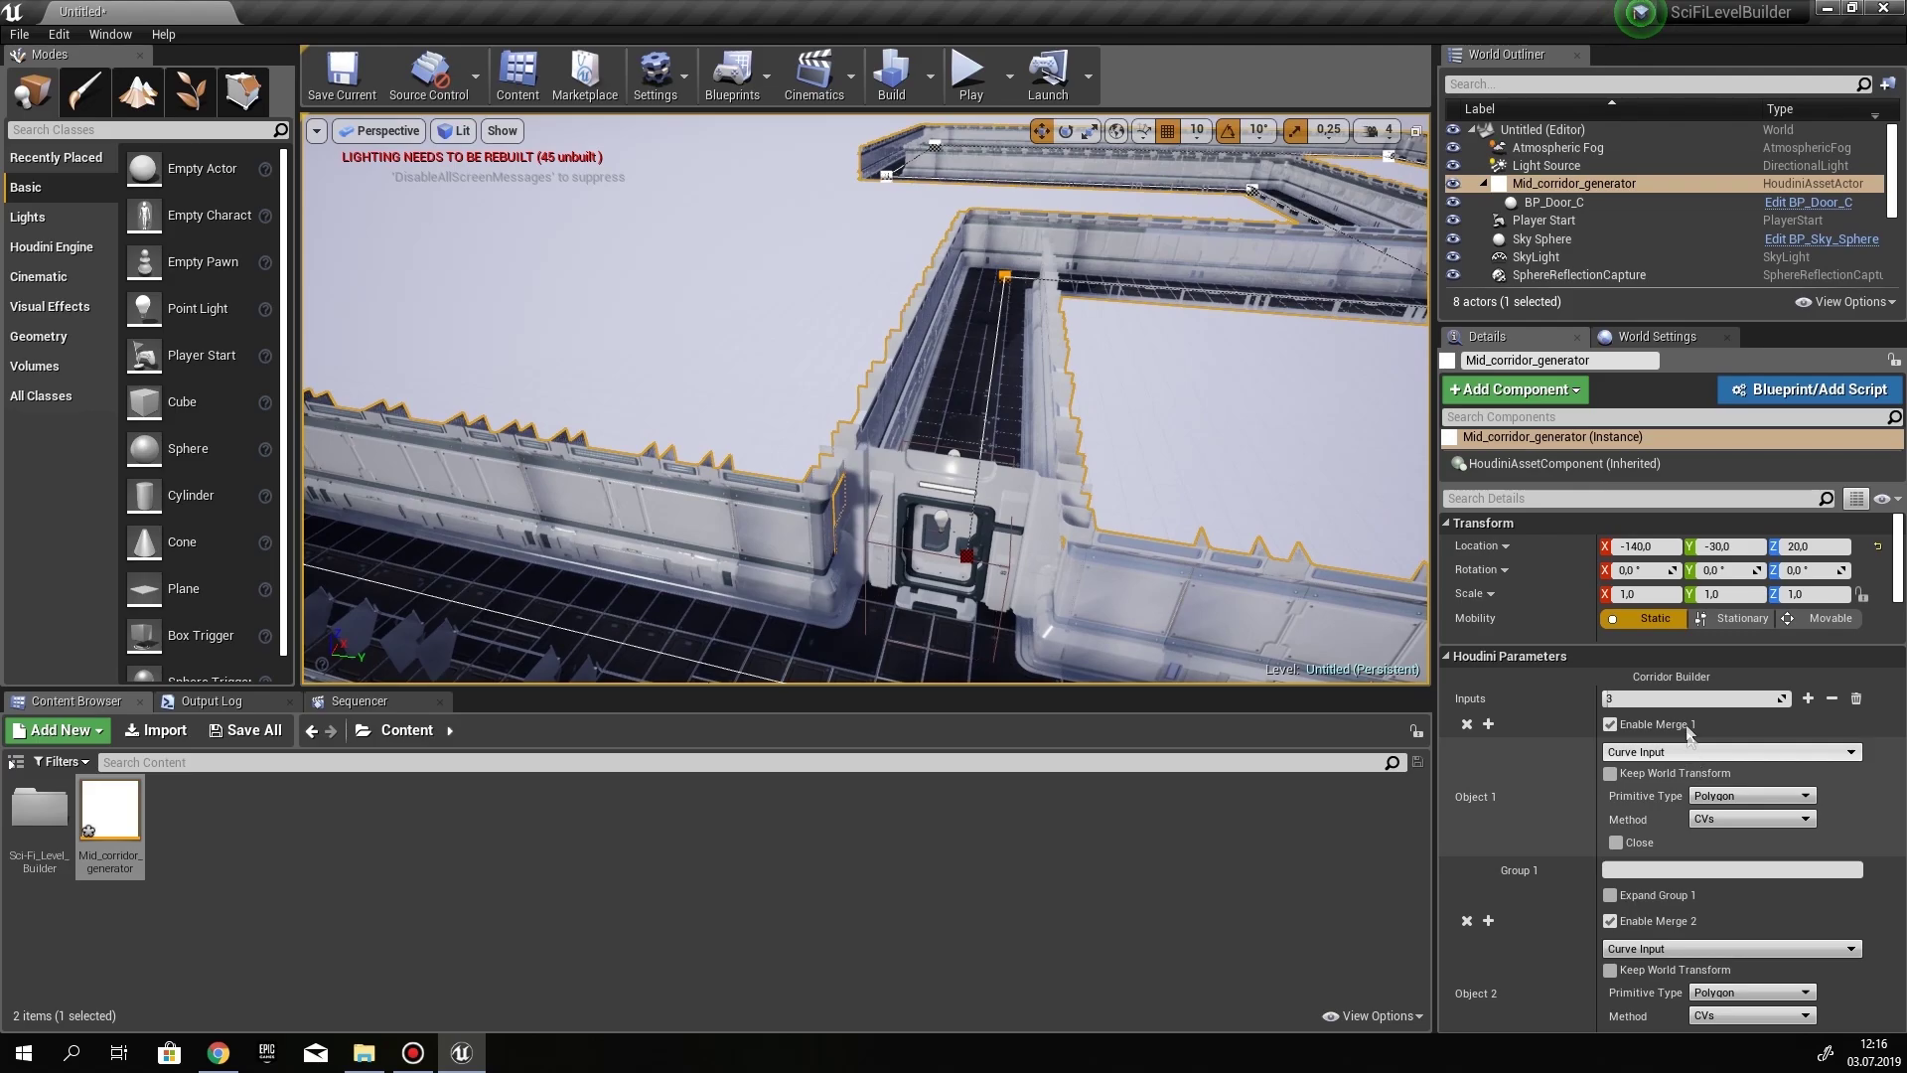
Review the Meshes and Blueprints folder paths, open the Sci-Fi_Level_Builder content folder, and examine the door area again
{"action": "scroll", "coordinate": [1684, 773], "scroll_direction": "down", "scroll_amount": 5}
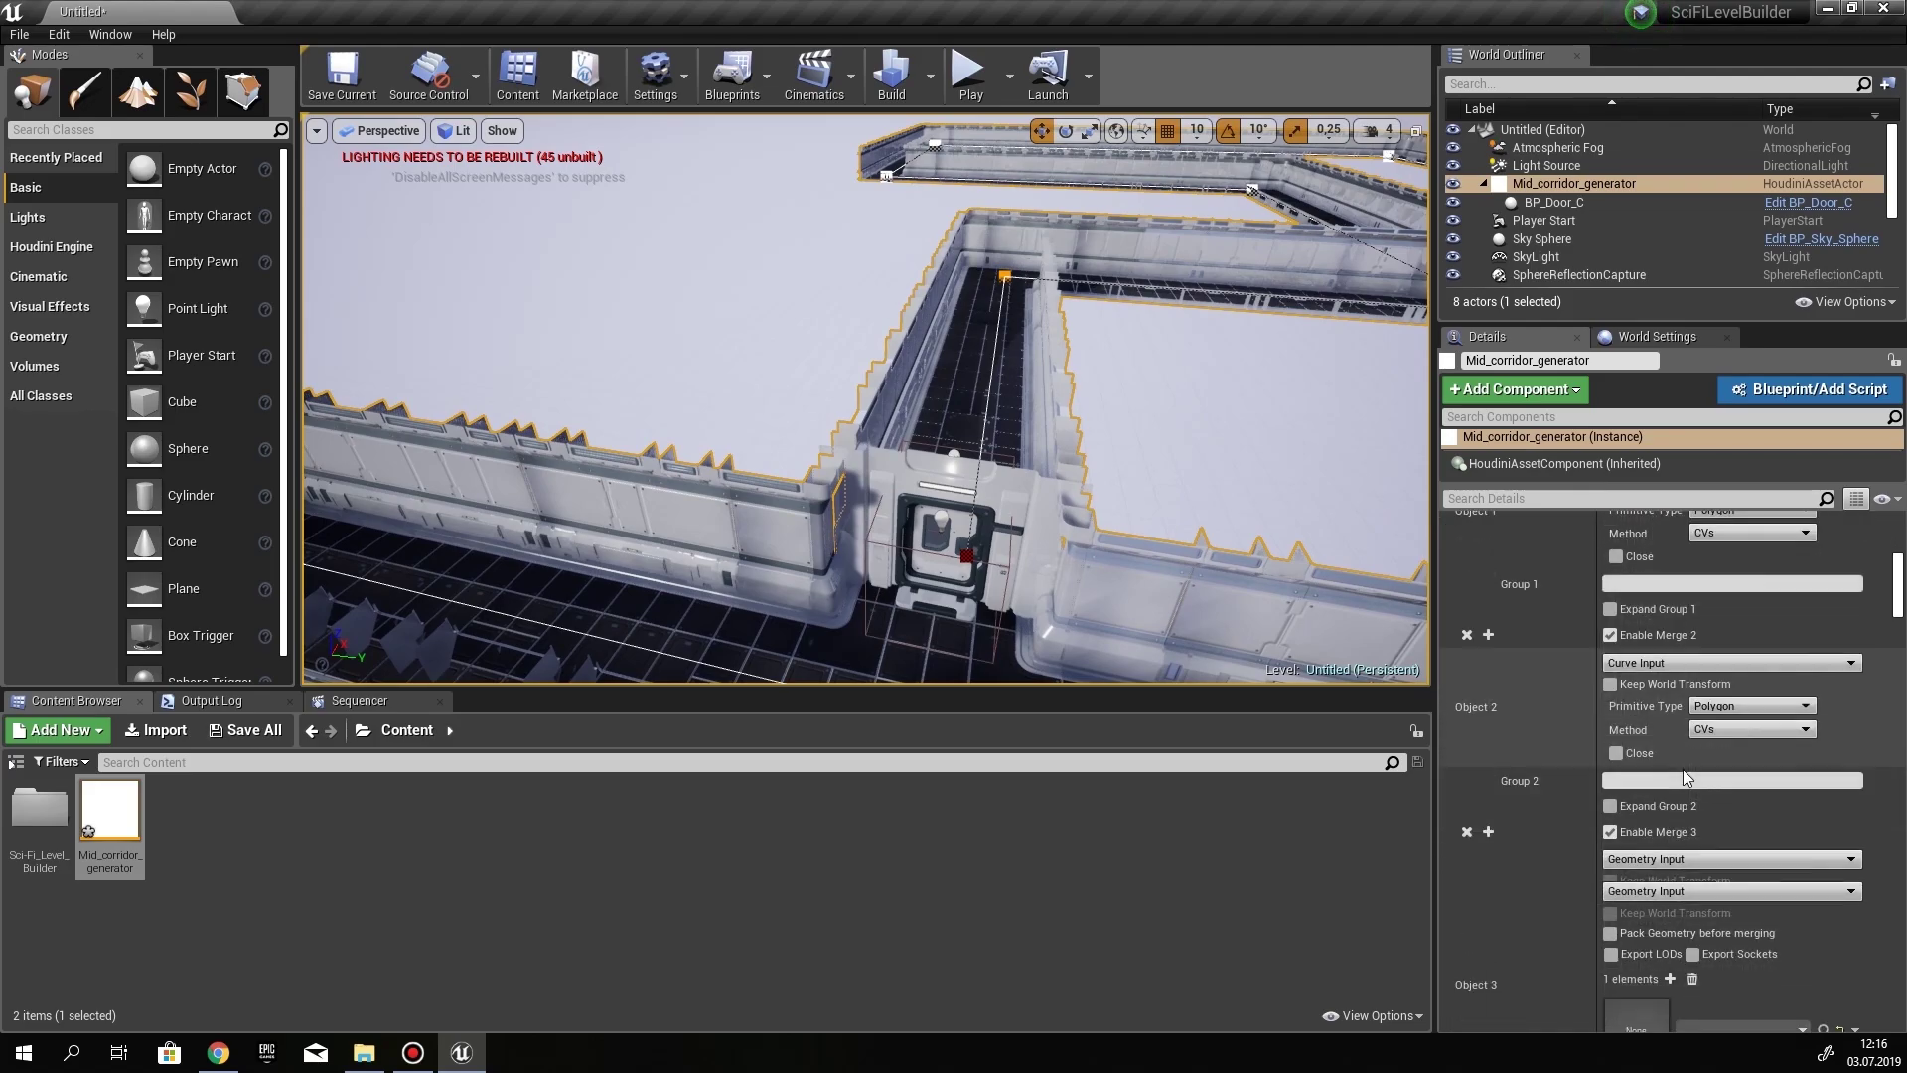
{"action": "scroll", "coordinate": [1682, 769], "scroll_direction": "down", "scroll_amount": 7}
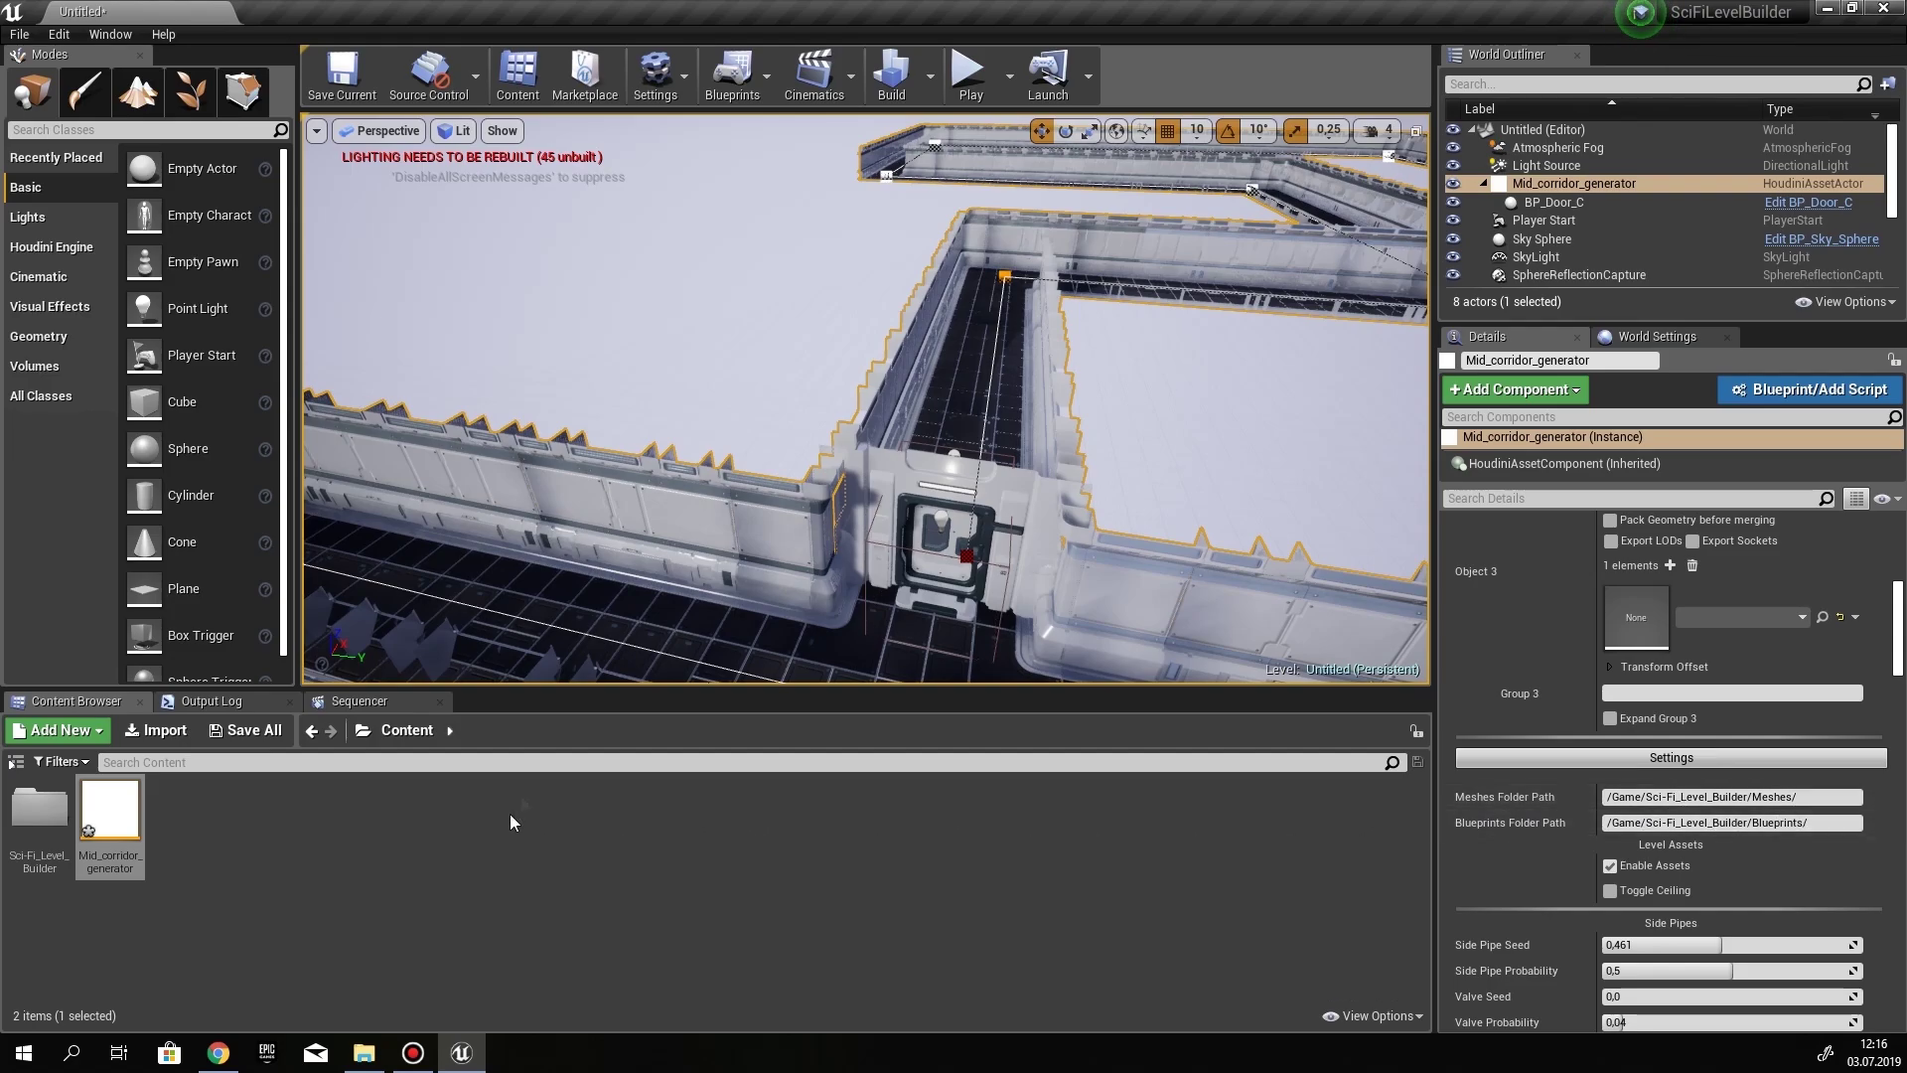
{"action": "mouse_move", "coordinate": [932, 539]}
{"action": "right_mouse_down"}
{"action": "mouse_move", "coordinate": [755, 527]}
{"action": "mouse_move", "coordinate": [913, 556]}
{"action": "right_mouse_up"}
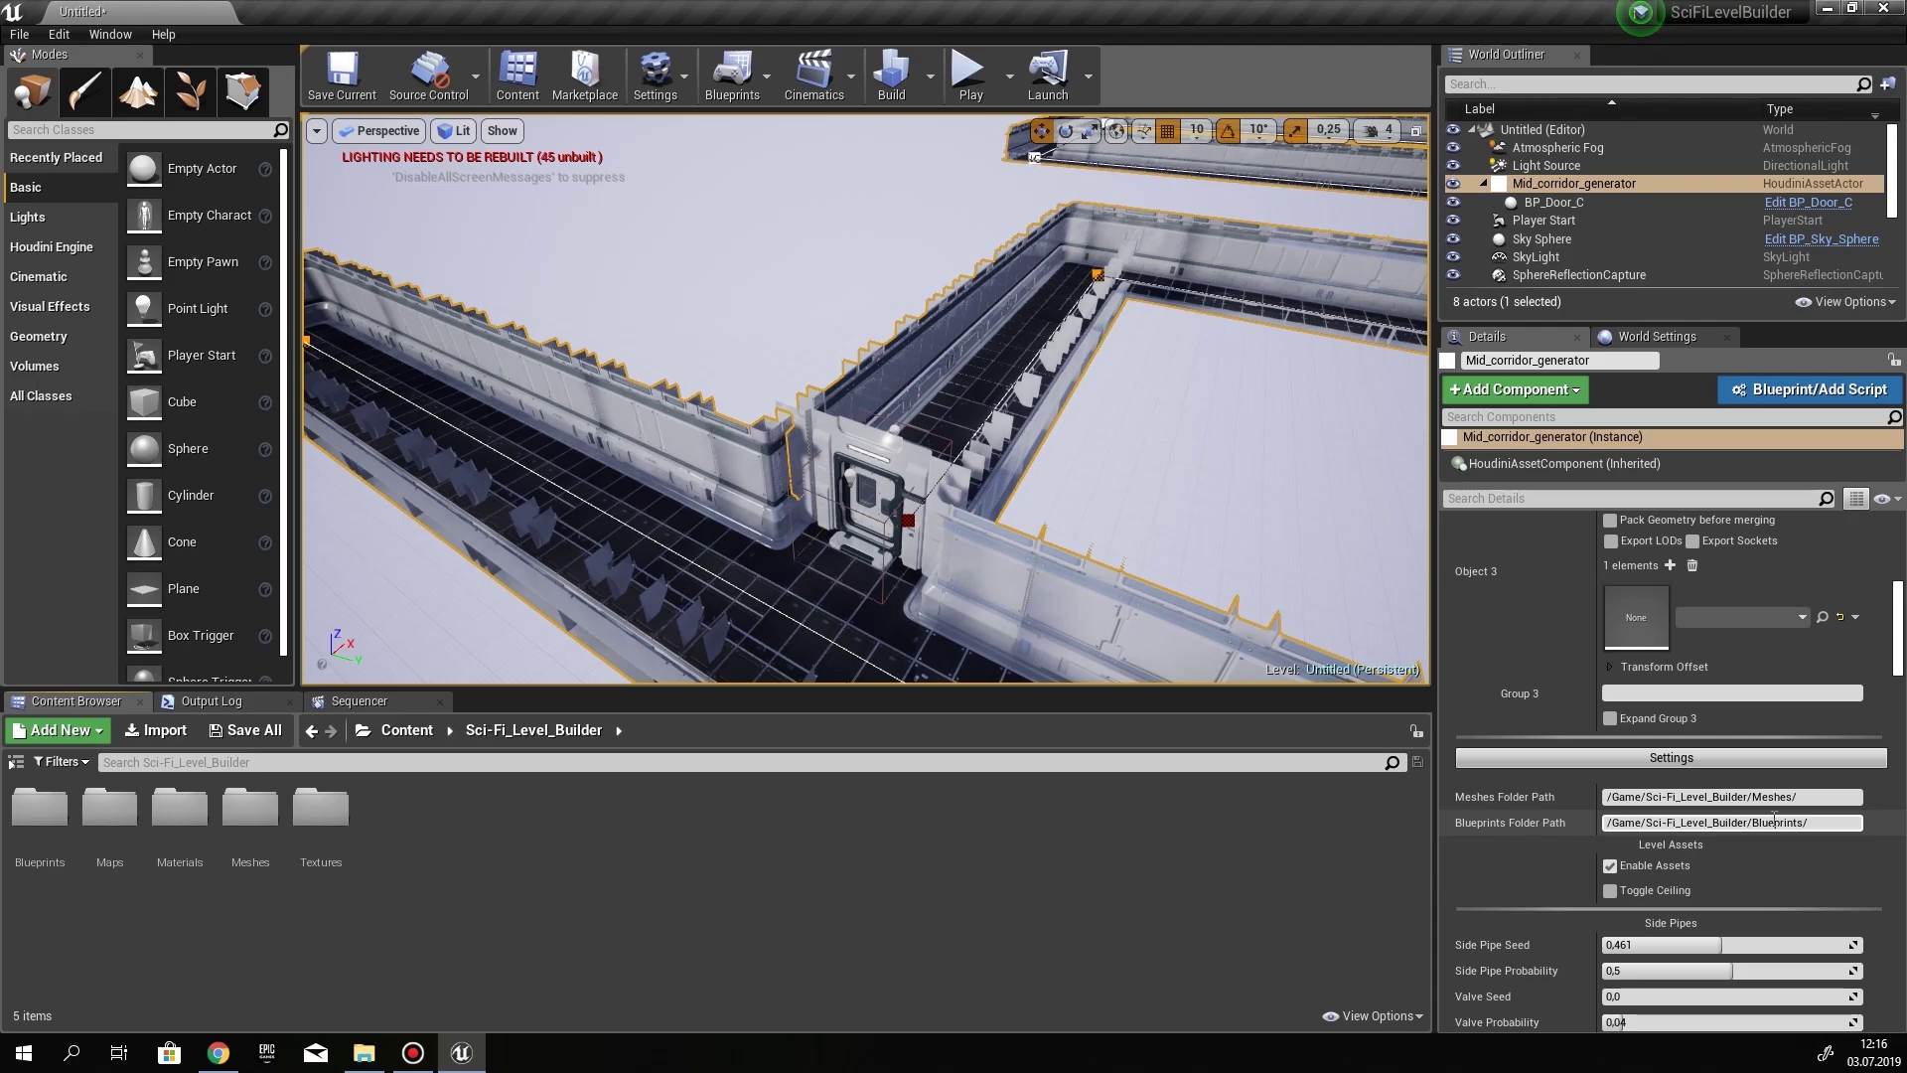
{"action": "right_click_drag", "start_coordinate": [1093, 418], "coordinate": [1052, 422]}
{"action": "right_click_drag", "start_coordinate": [883, 405], "coordinate": [889, 407]}
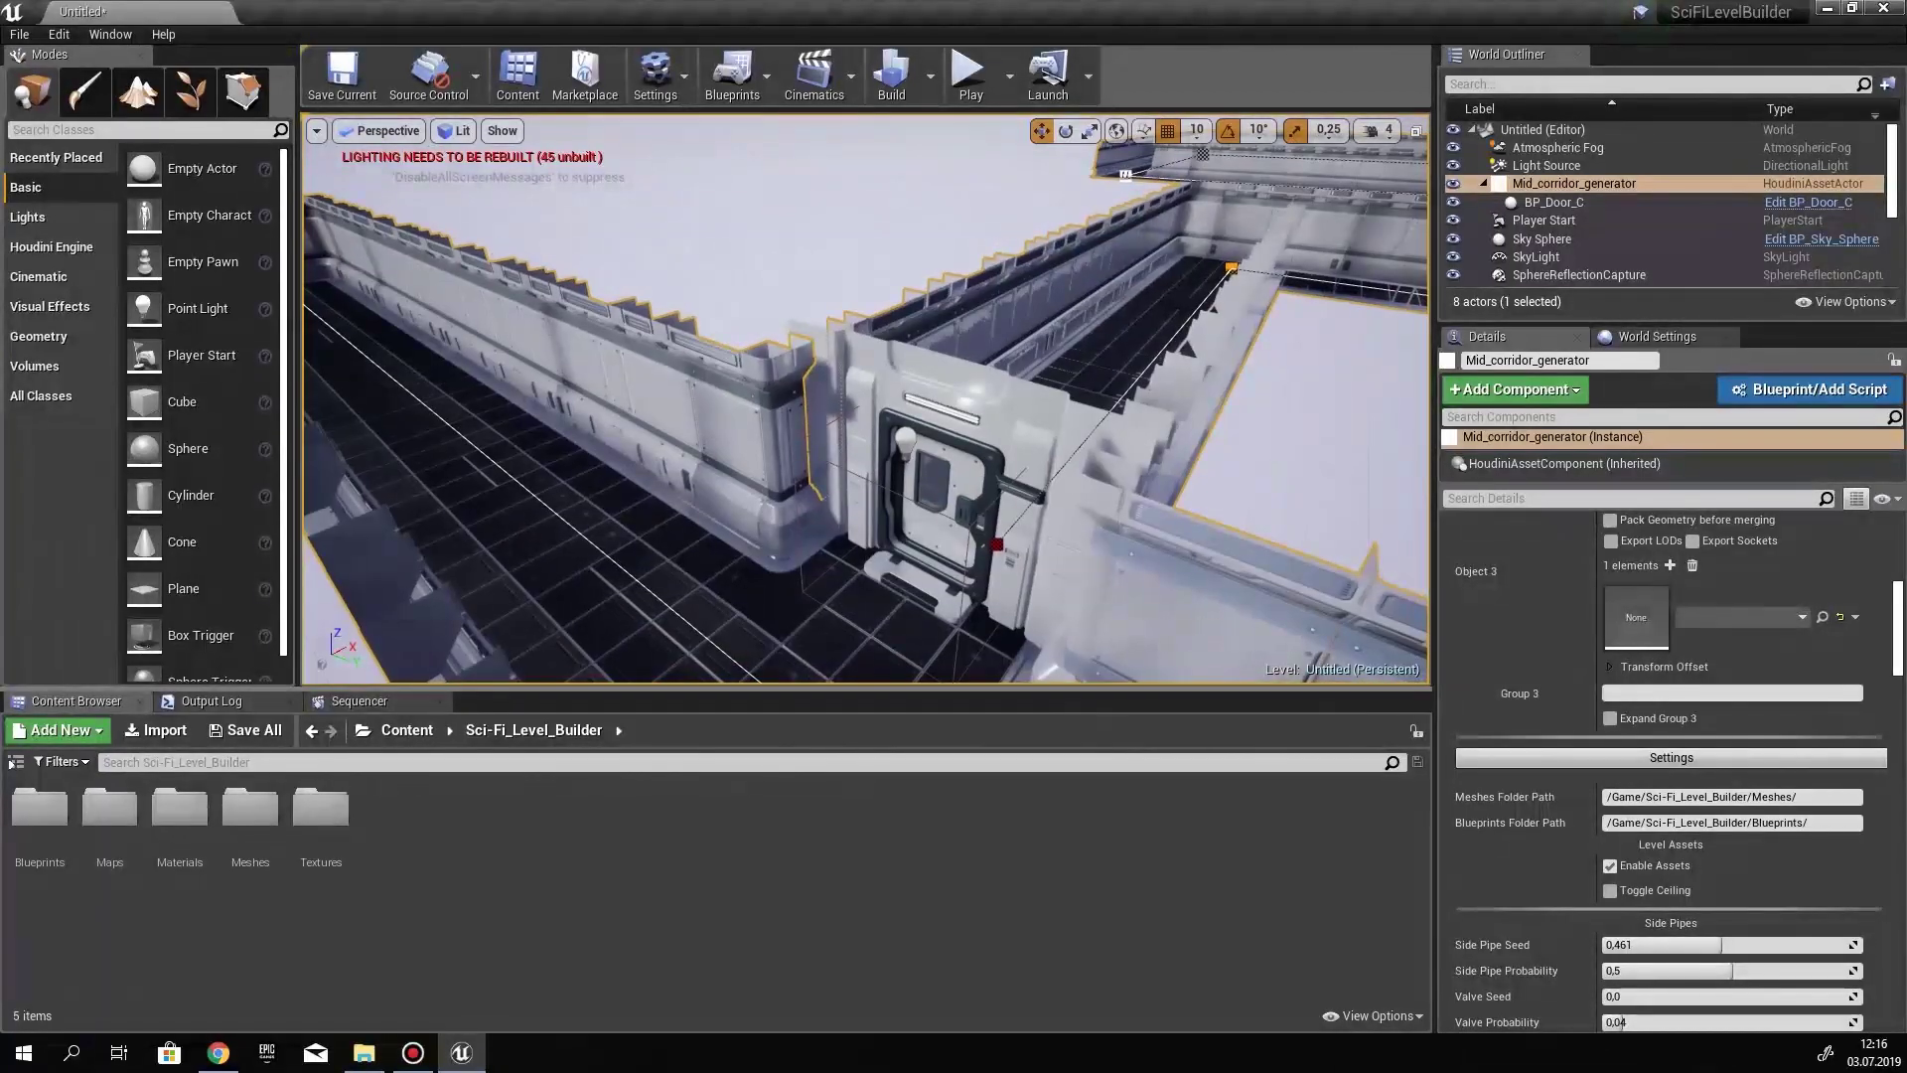
{"action": "right_click_drag", "start_coordinate": [915, 609], "coordinate": [1053, 616]}
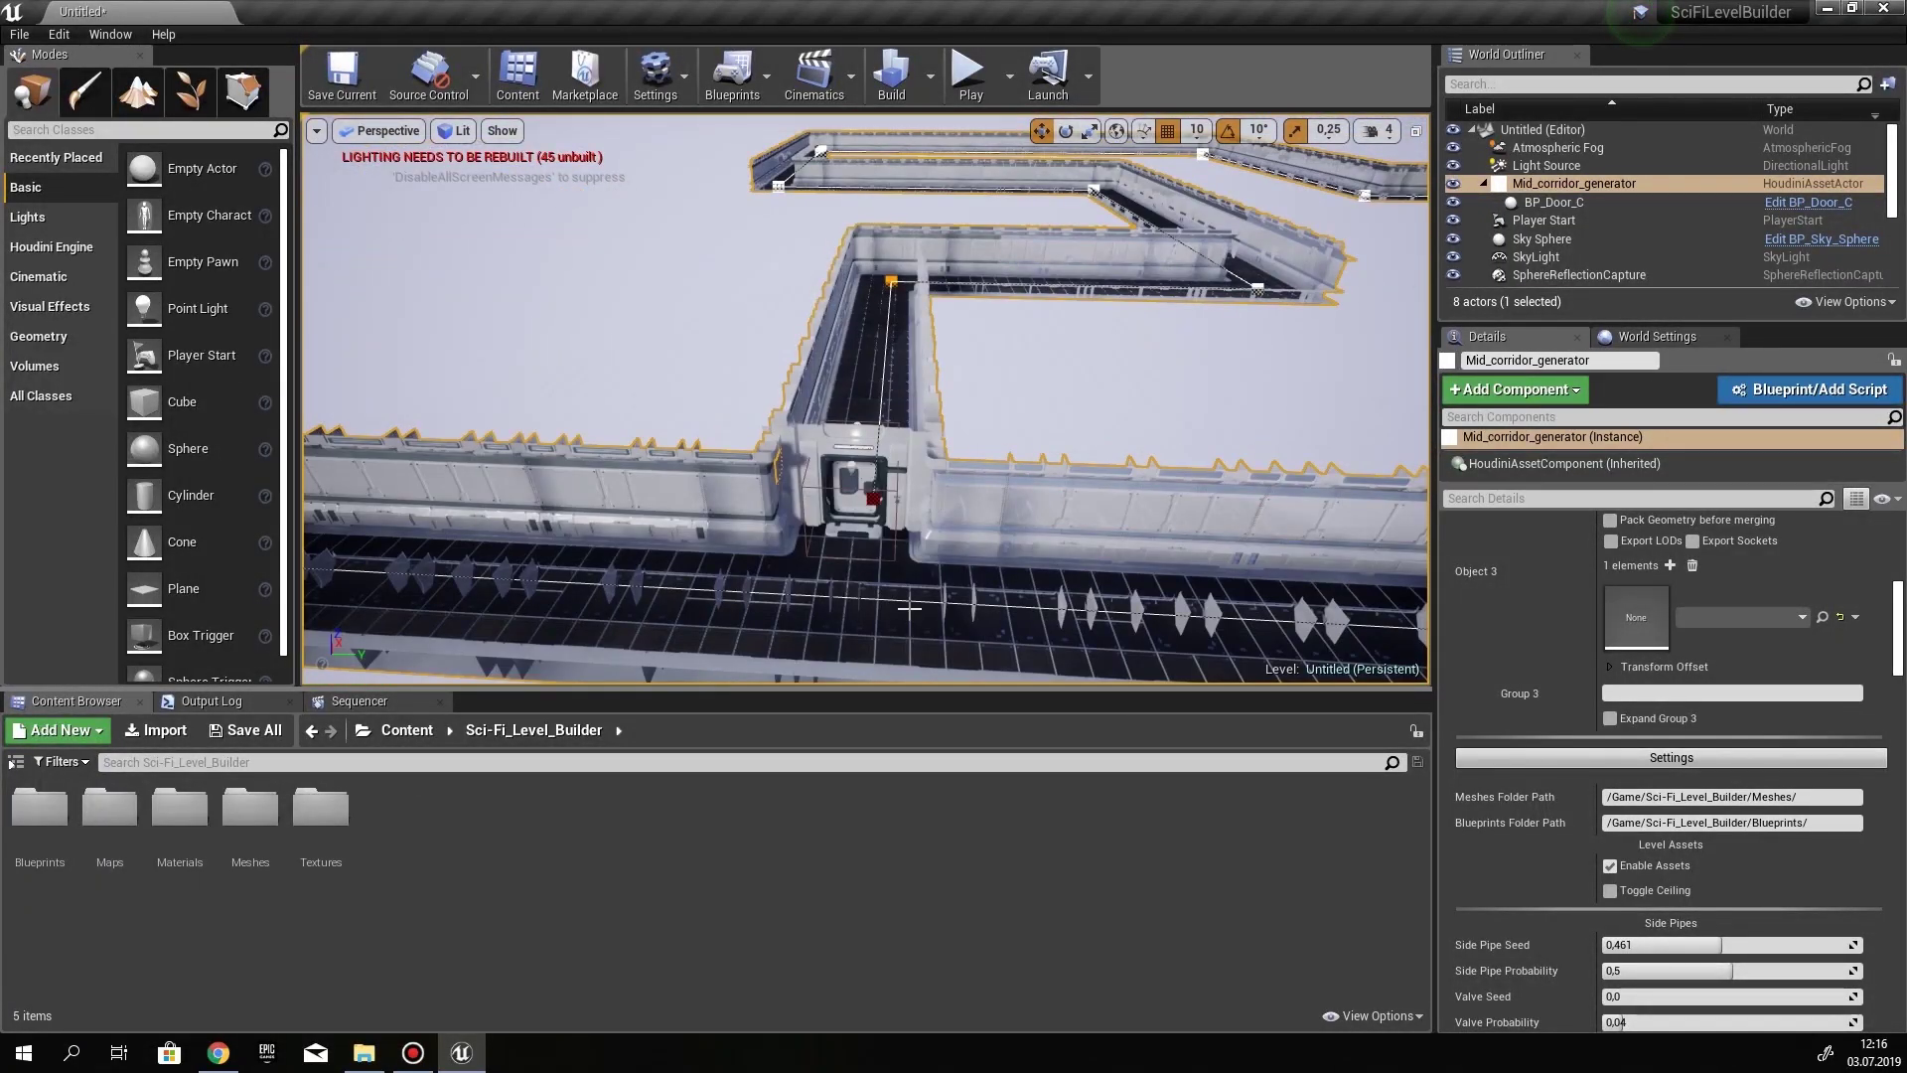
Widen the main corridor by adding curve points beyond its end point to form a parallel row beside the original run
{"action": "right_click_drag", "start_coordinate": [909, 608], "coordinate": [814, 685]}
{"action": "right_click_drag", "start_coordinate": [872, 417], "coordinate": [720, 572]}
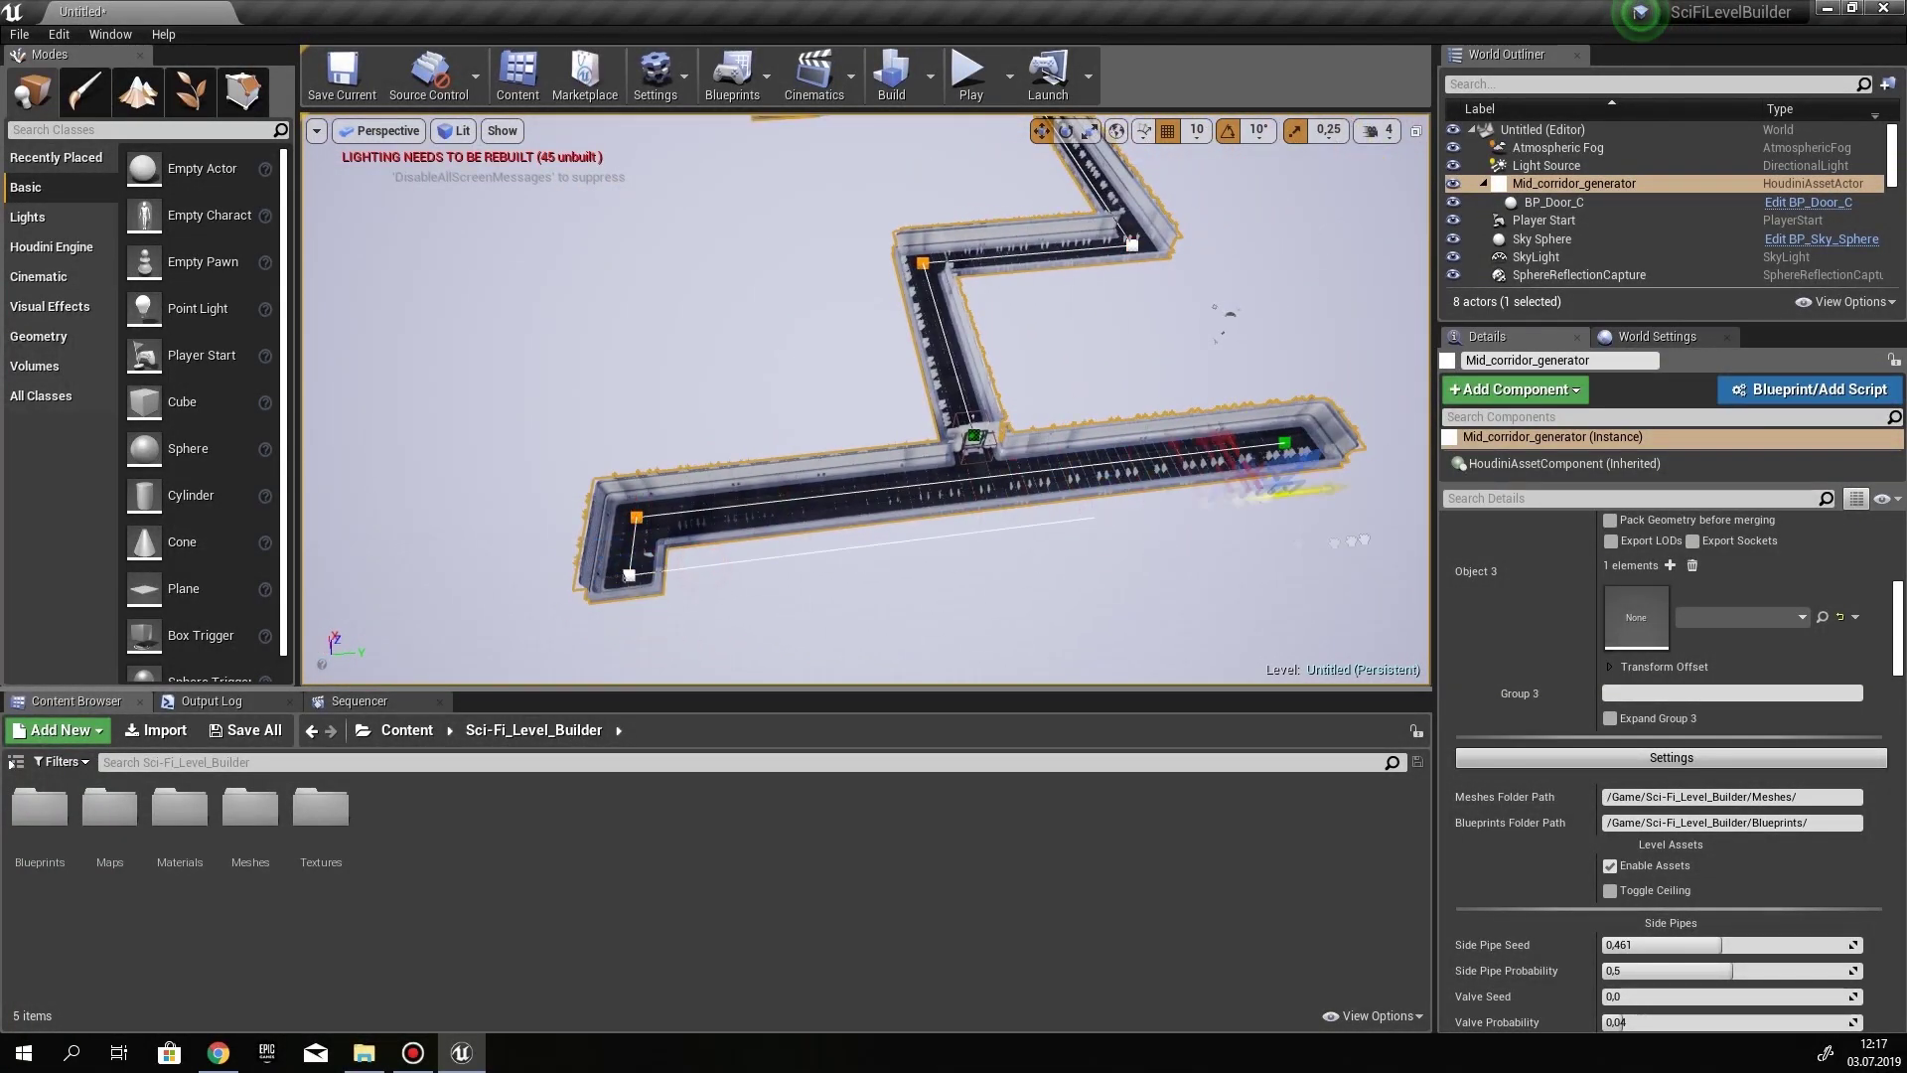
{"action": "left_click_drag", "start_coordinate": [1365, 539], "coordinate": [1380, 531]}
{"action": "right_click_drag", "start_coordinate": [1076, 553], "coordinate": [1141, 341]}
{"action": "right_click_drag", "start_coordinate": [866, 399], "coordinate": [1142, 342]}
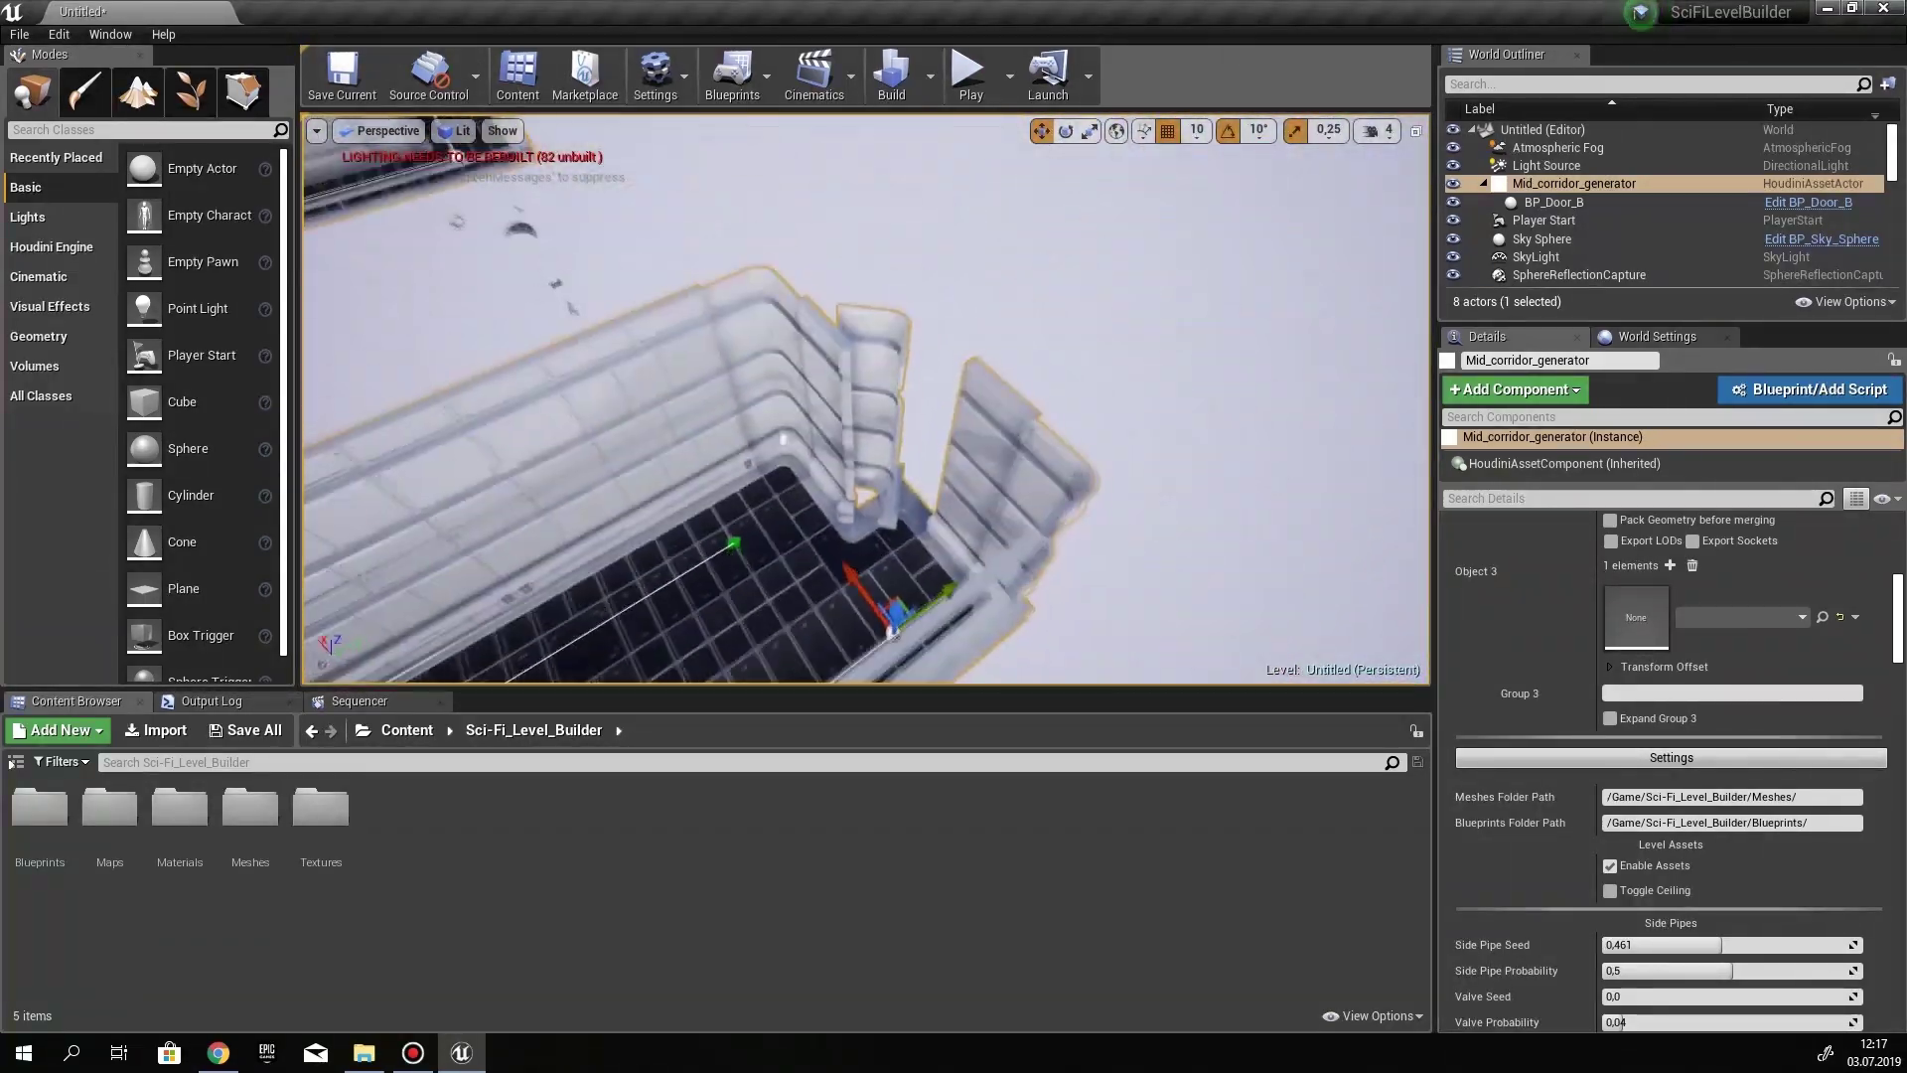
{"action": "right_click_drag", "start_coordinate": [866, 399], "coordinate": [844, 298]}
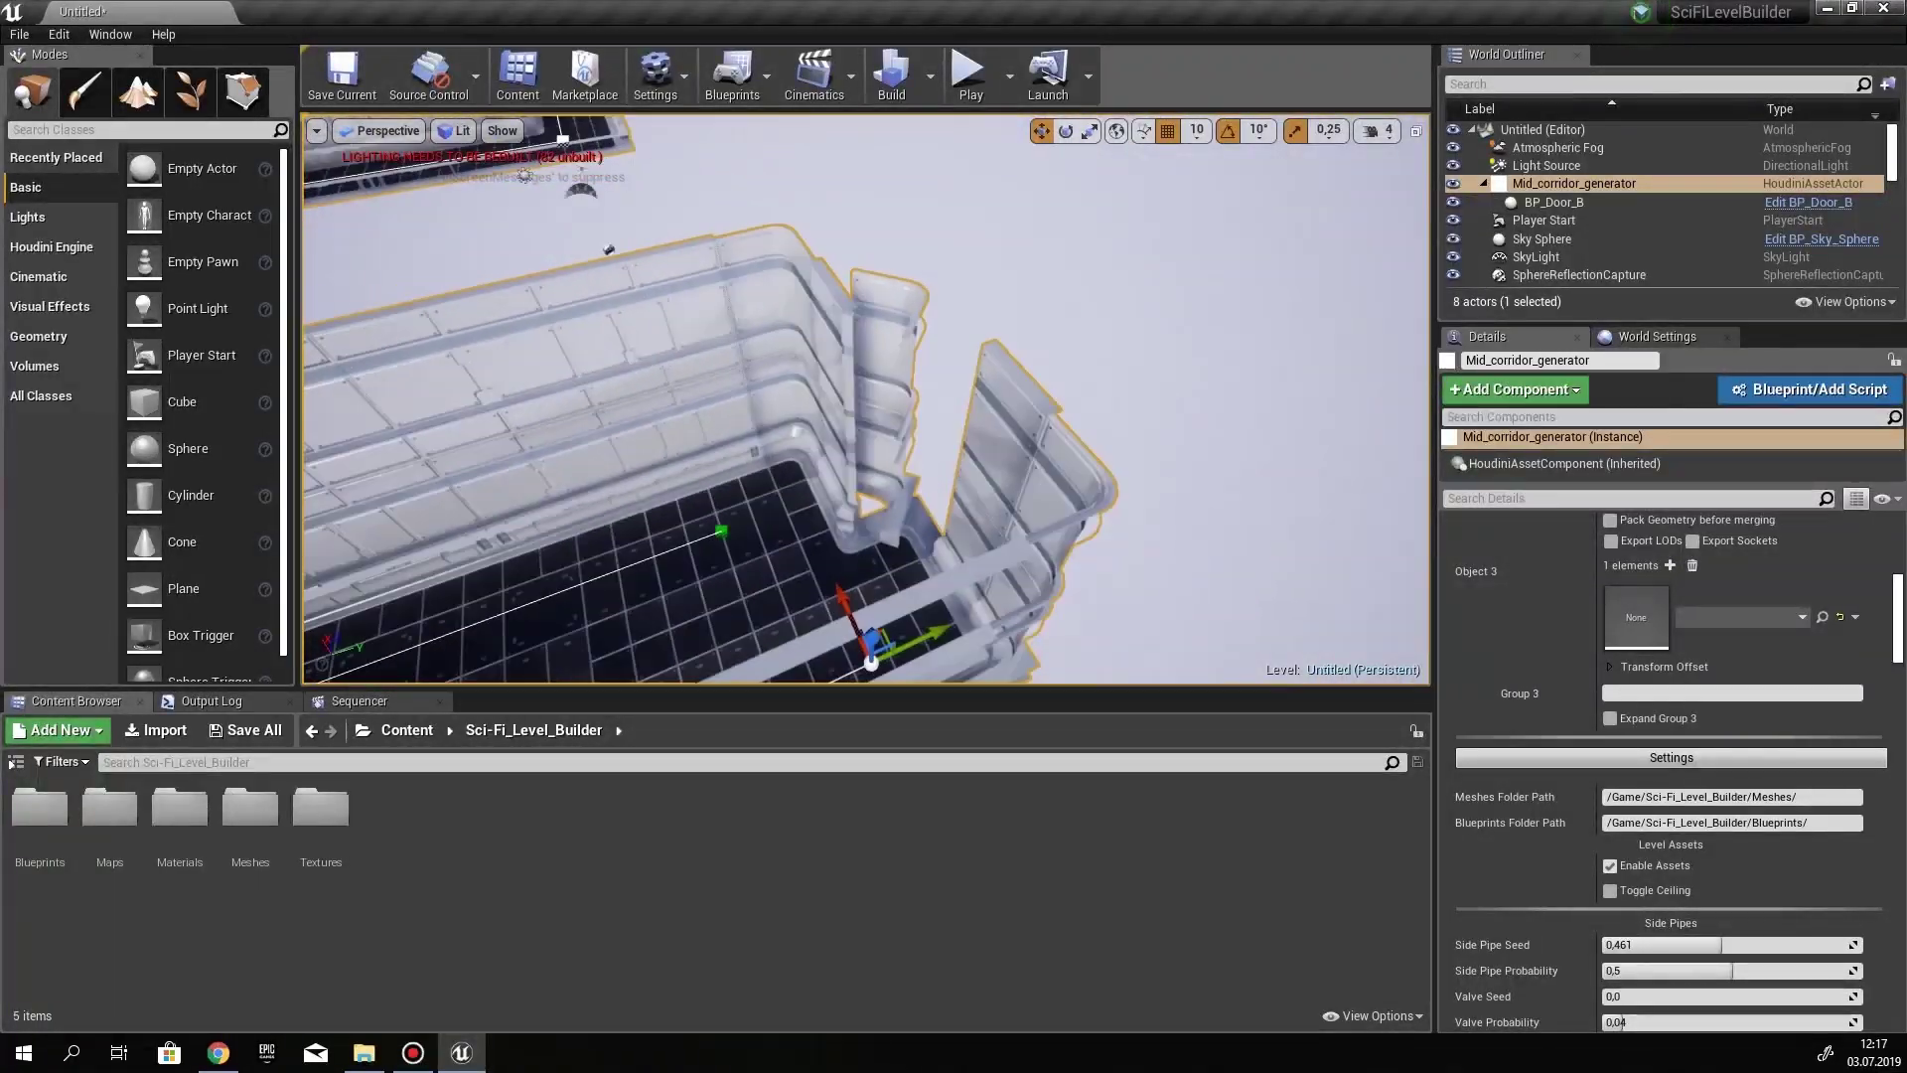
{"action": "left_click_drag", "start_coordinate": [1003, 449], "coordinate": [988, 467]}
{"action": "right_click_drag", "start_coordinate": [866, 399], "coordinate": [814, 477]}
{"action": "left_click_drag", "start_coordinate": [555, 405], "coordinate": [564, 360]}
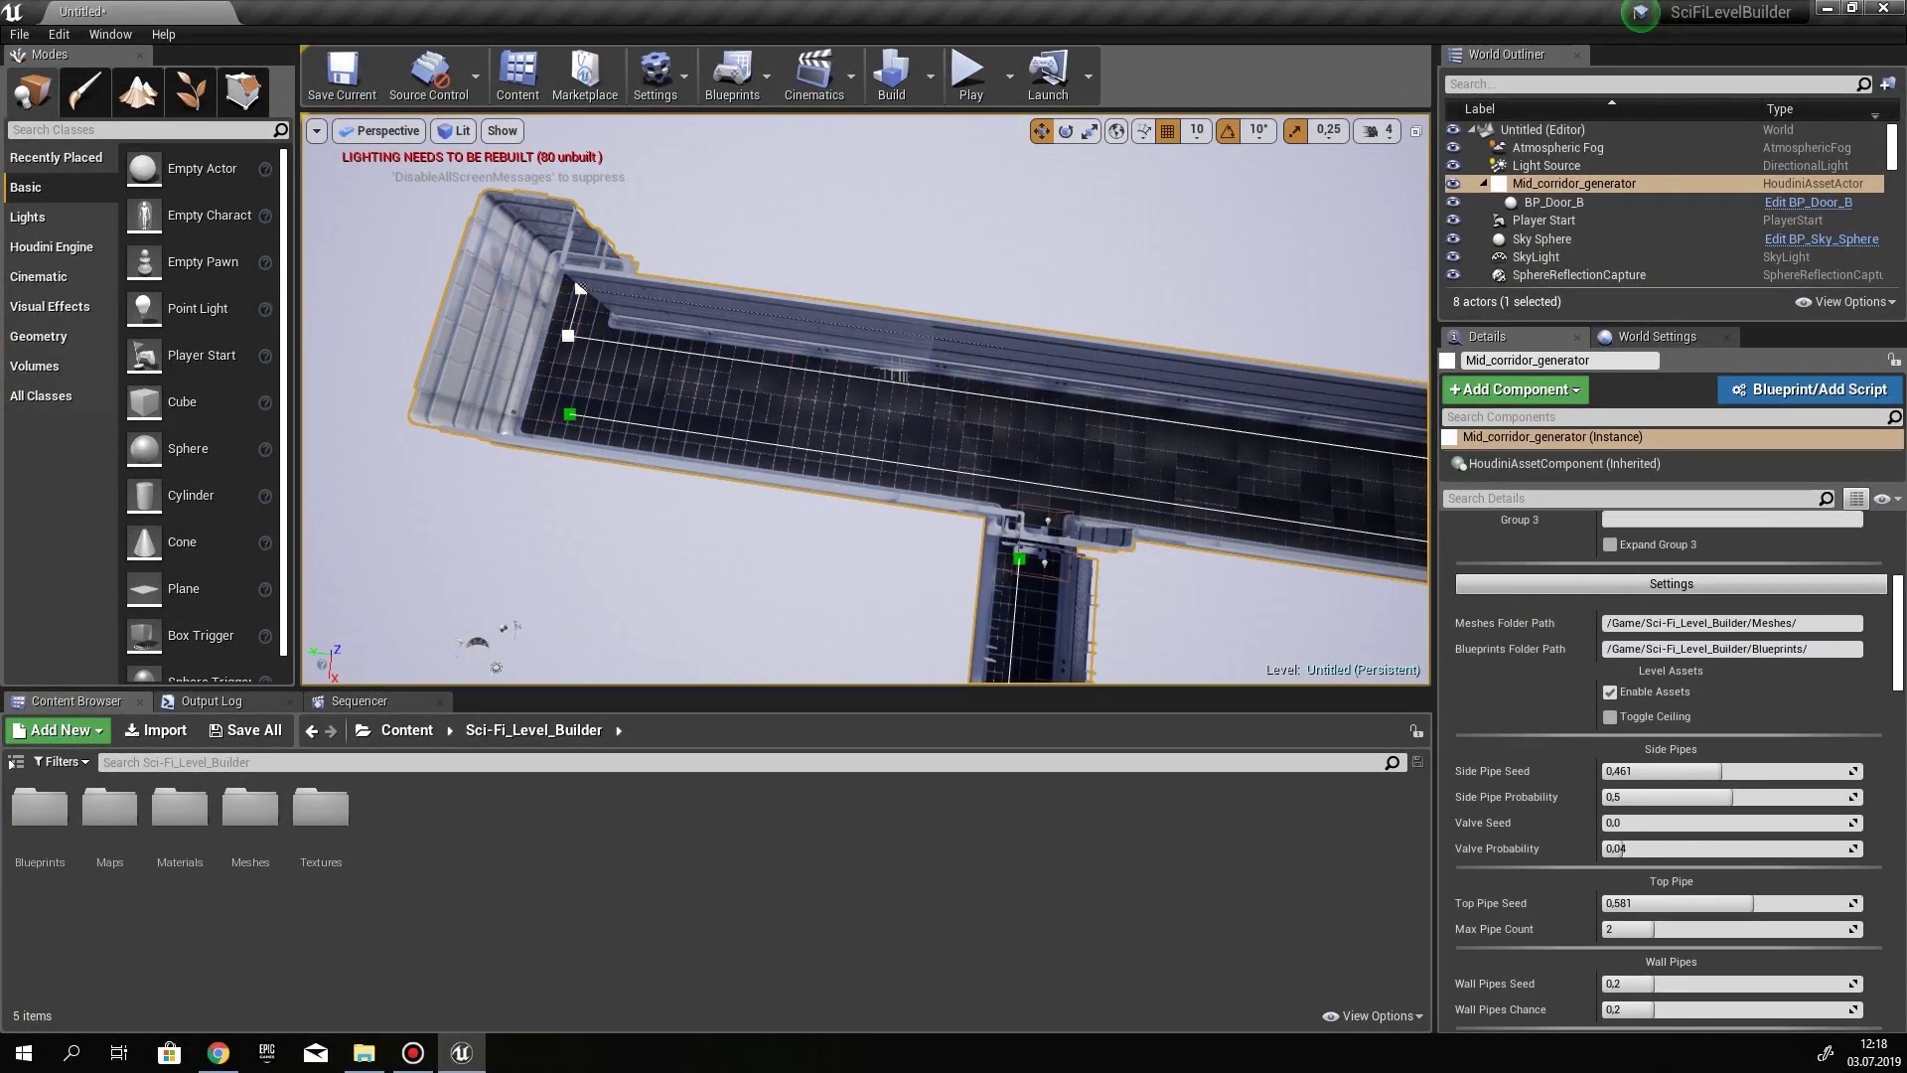
Turn off Enable Assets and duplicate the outer curve points to add further parallel rows to the main corridor
{"action": "right_click_drag", "start_coordinate": [994, 407], "coordinate": [1055, 468]}
{"action": "left_click", "coordinate": [1610, 866]}
{"action": "left_click_drag", "start_coordinate": [574, 499], "coordinate": [814, 541]}
{"action": "right_click_drag", "start_coordinate": [814, 540], "coordinate": [1093, 536]}
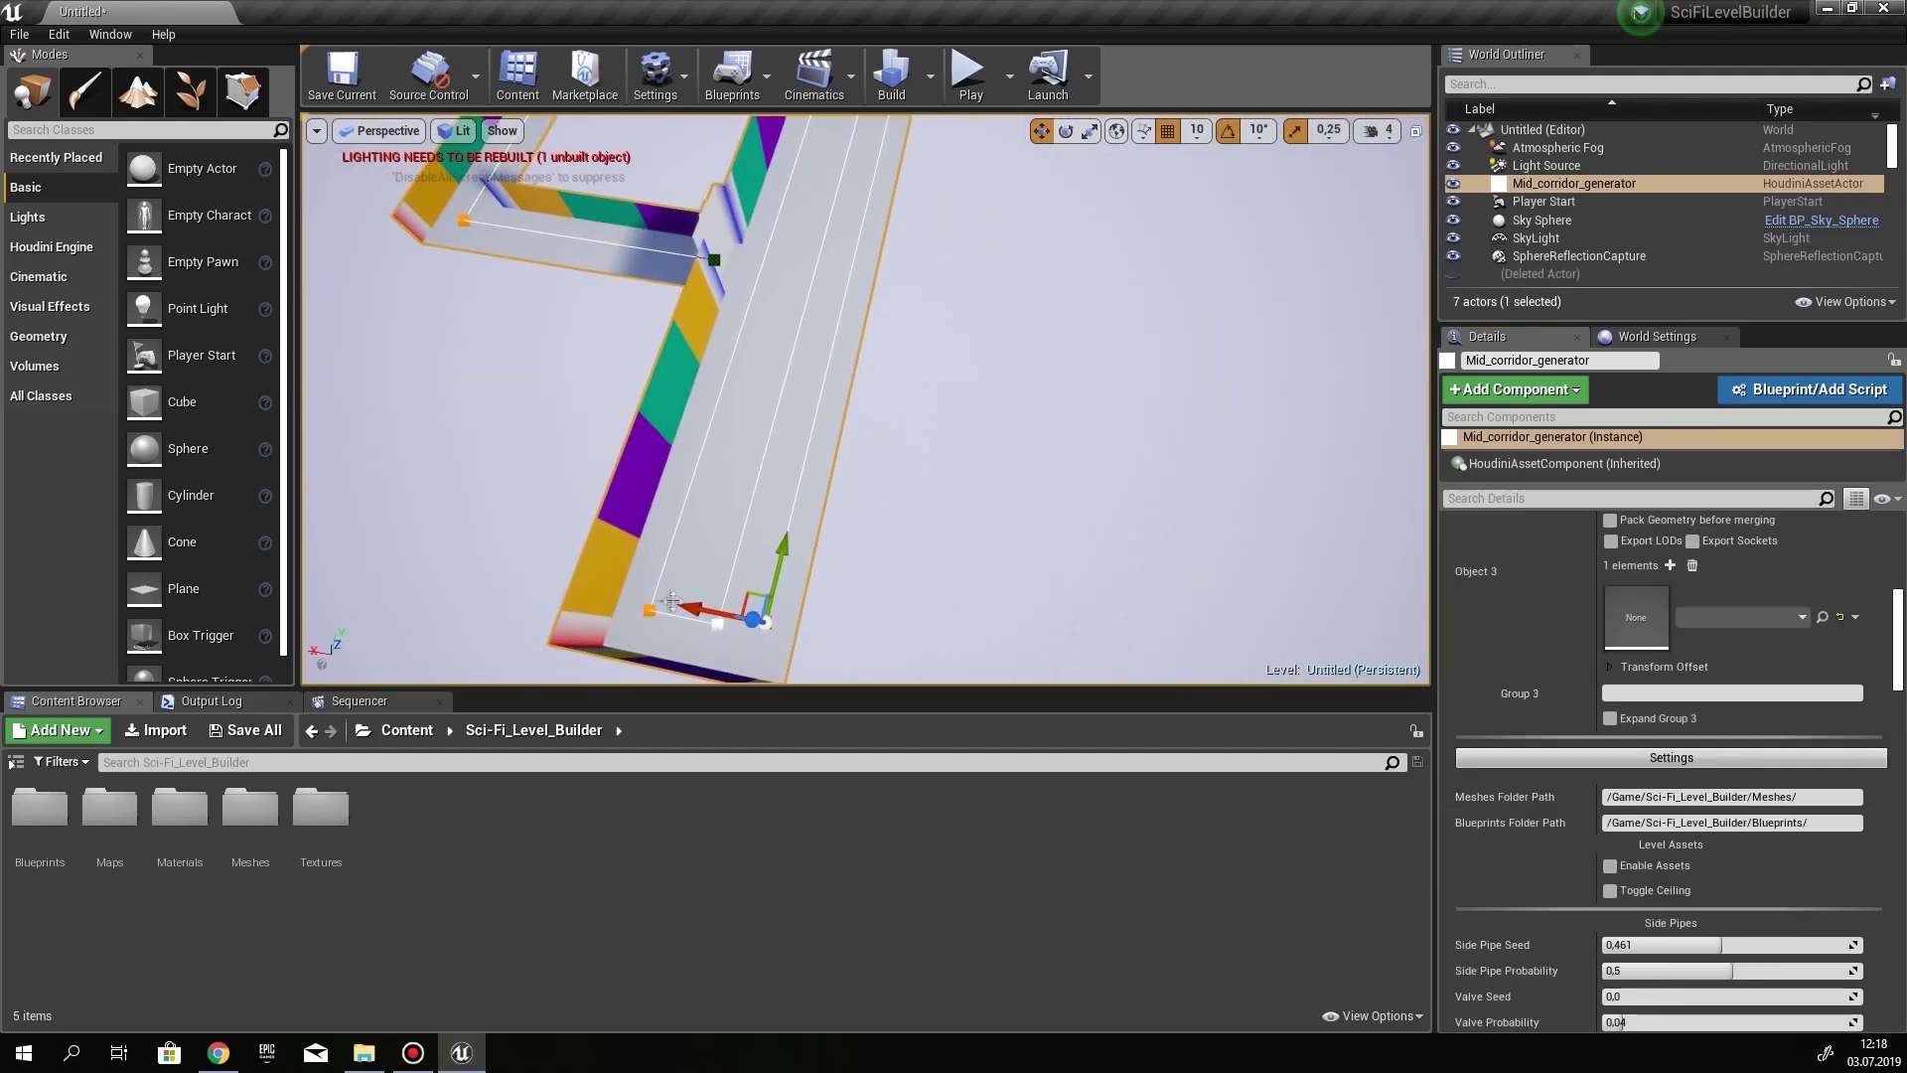
{"action": "left_click_drag", "start_coordinate": [862, 568], "coordinate": [934, 218]}
{"action": "right_click_drag", "start_coordinate": [934, 219], "coordinate": [1182, 388]}
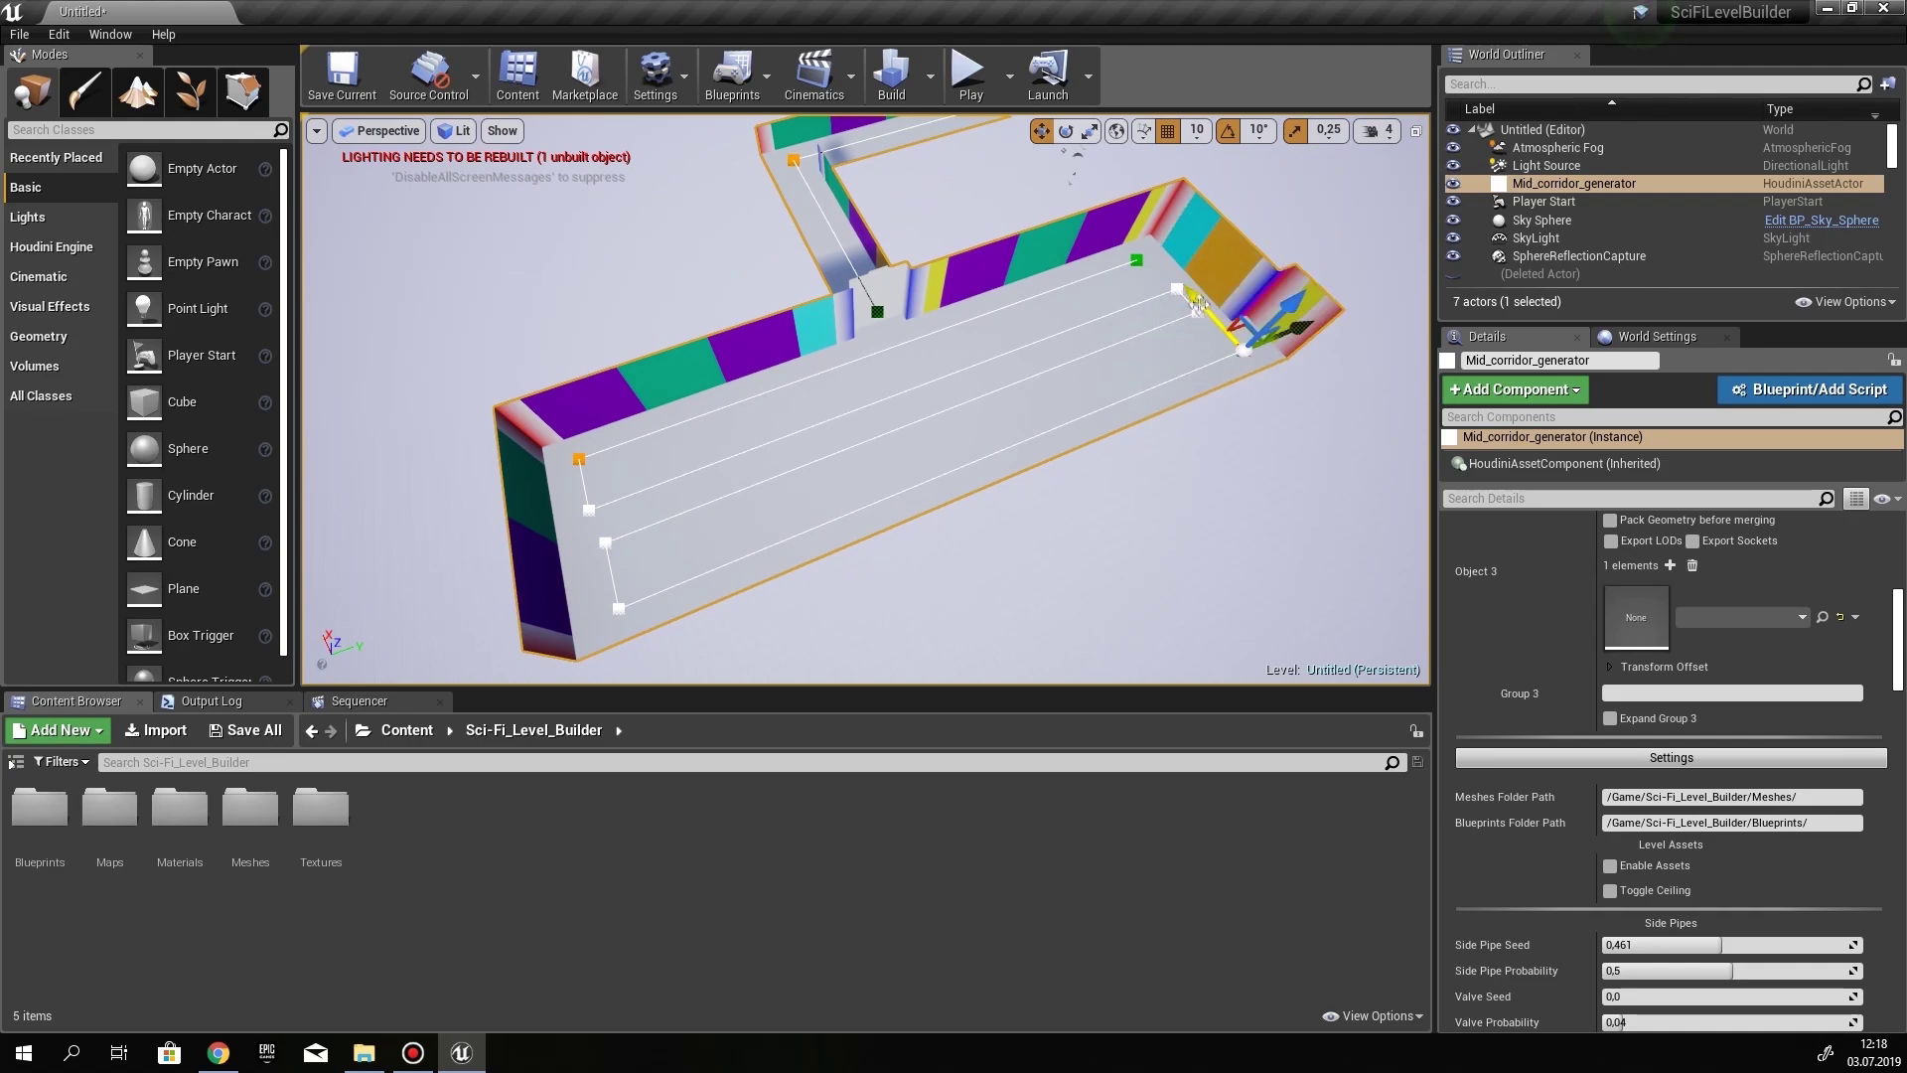
Expand the main corridor into a large rectangular room by duplicating curve points back and forth between both ends, offsetting each row along X
{"action": "right_click_drag", "start_coordinate": [715, 602], "coordinate": [695, 636]}
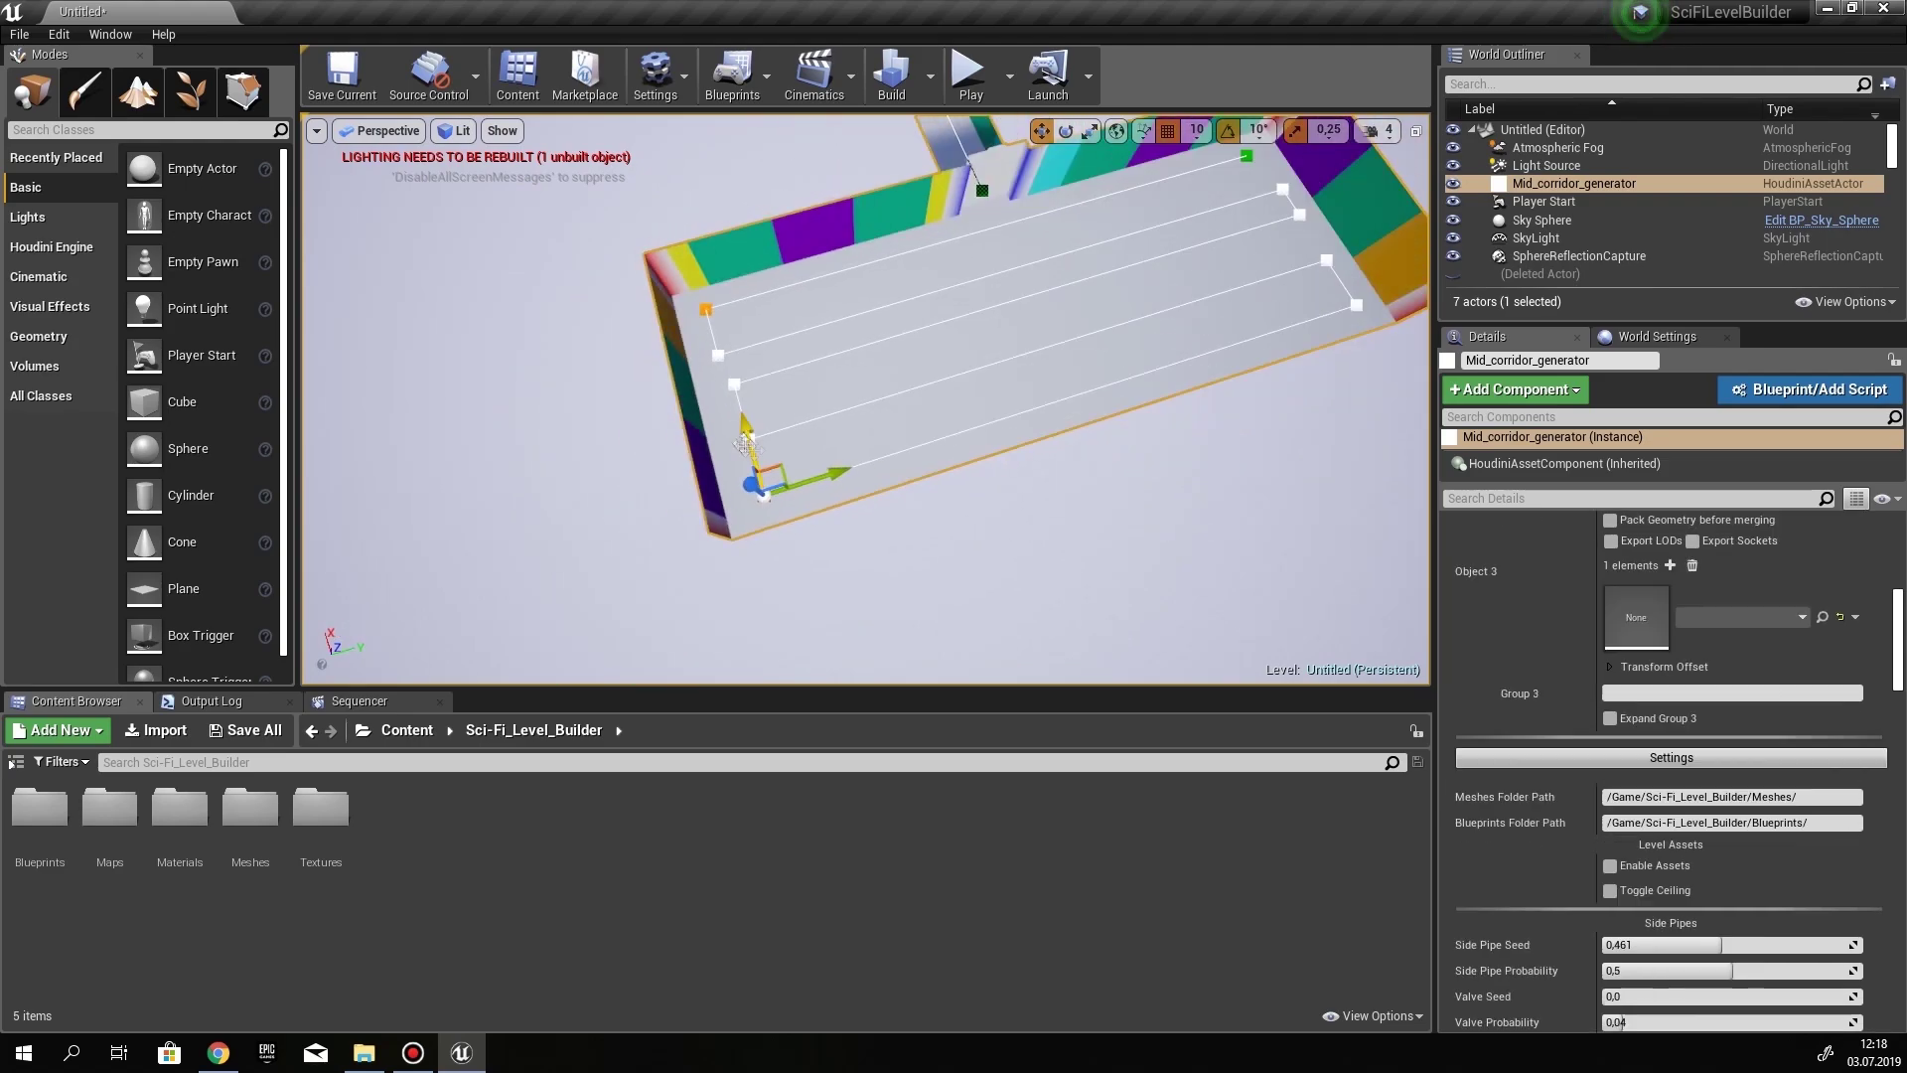
{"action": "left_click_drag", "start_coordinate": [754, 447], "coordinate": [768, 500], "text": "alt"}
{"action": "left_click_drag", "start_coordinate": [832, 533], "coordinate": [1046, 480], "text": "alt"}
{"action": "left_click_drag", "start_coordinate": [1423, 306], "coordinate": [1428, 304], "text": "alt"}
{"action": "right_click_drag", "start_coordinate": [1093, 398], "coordinate": [914, 318]}
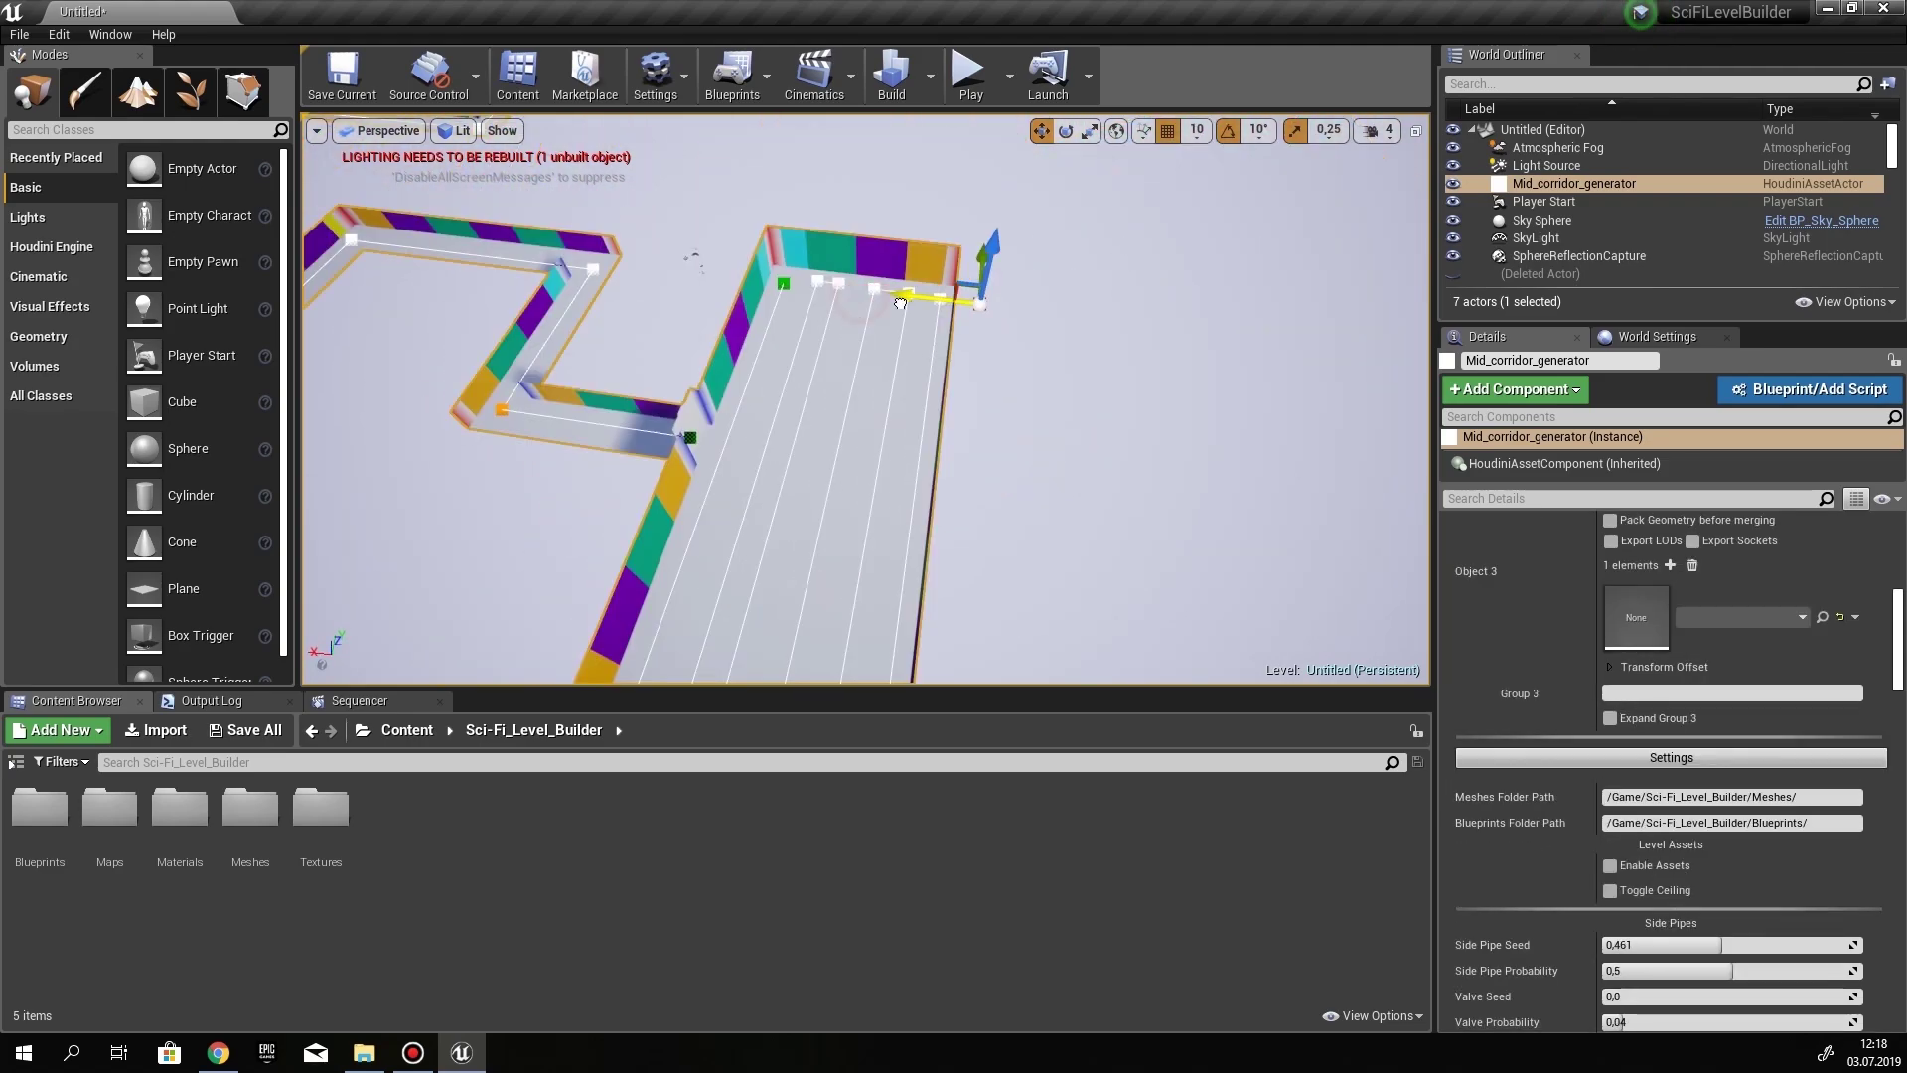
{"action": "left_click_drag", "start_coordinate": [914, 287], "coordinate": [958, 282], "text": "alt"}
{"action": "right_click_drag", "start_coordinate": [958, 282], "coordinate": [1142, 318]}
{"action": "left_click_drag", "start_coordinate": [1204, 246], "coordinate": [926, 425], "text": "alt"}
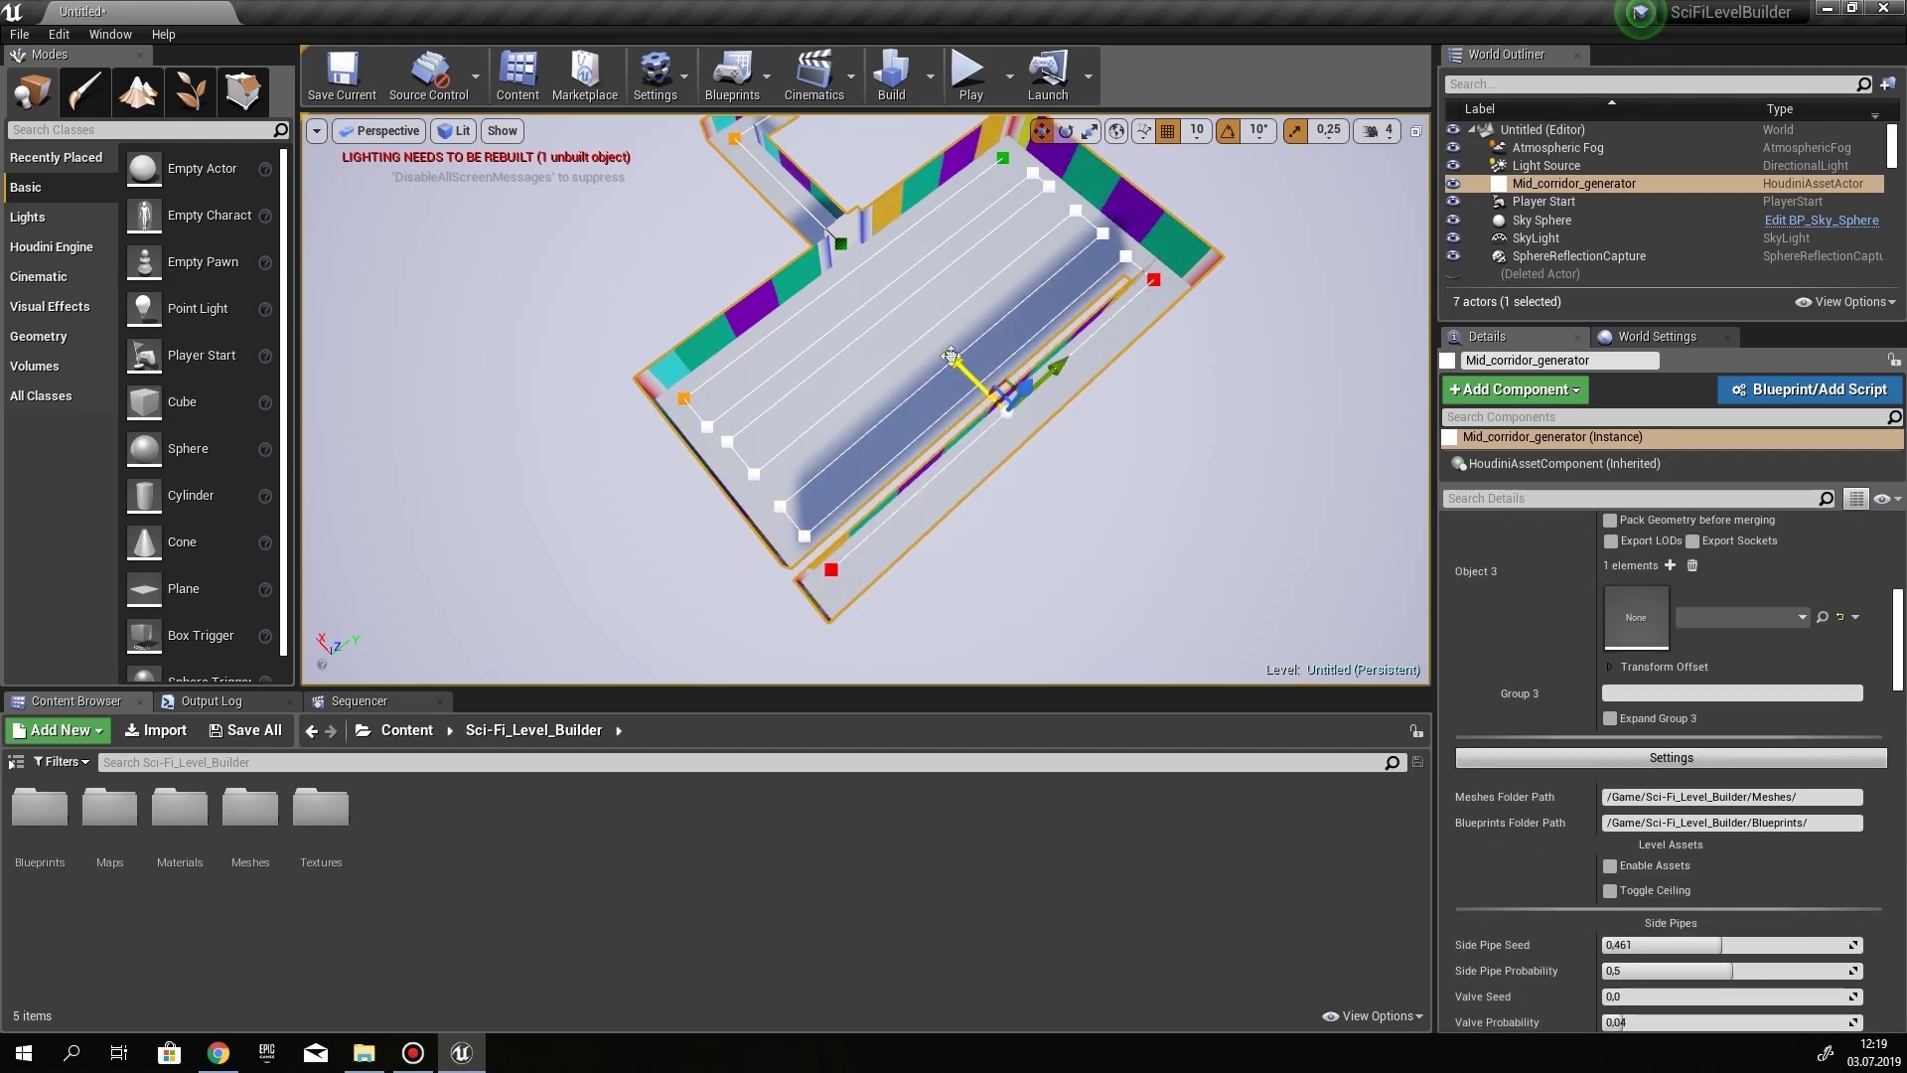
{"action": "left_click_drag", "start_coordinate": [791, 514], "coordinate": [816, 545], "text": "alt"}
{"action": "left_click_drag", "start_coordinate": [918, 553], "coordinate": [1279, 315], "text": "alt"}
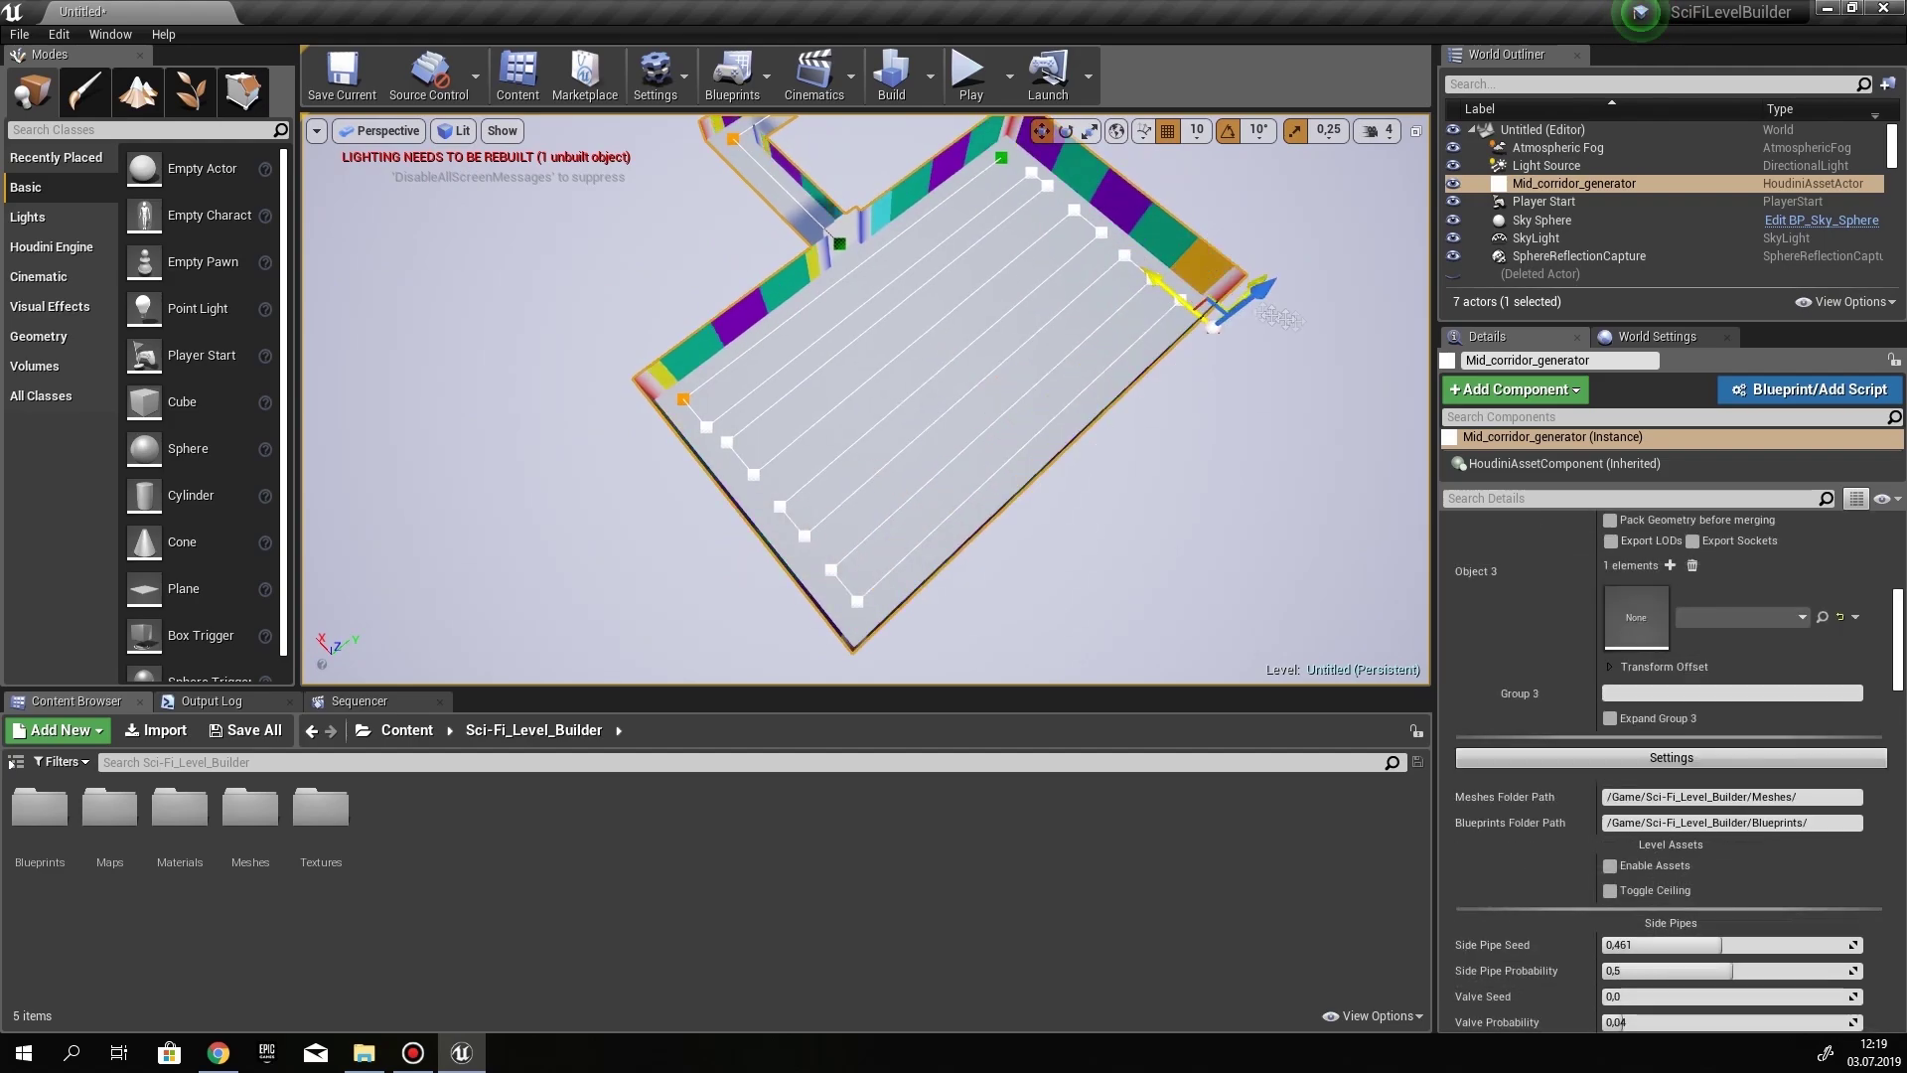
{"action": "left_click_drag", "start_coordinate": [910, 507], "coordinate": [906, 513], "text": "alt"}
{"action": "right_click_drag", "start_coordinate": [906, 513], "coordinate": [1032, 496]}
{"action": "left_click_drag", "start_coordinate": [828, 455], "coordinate": [874, 457], "text": "alt"}
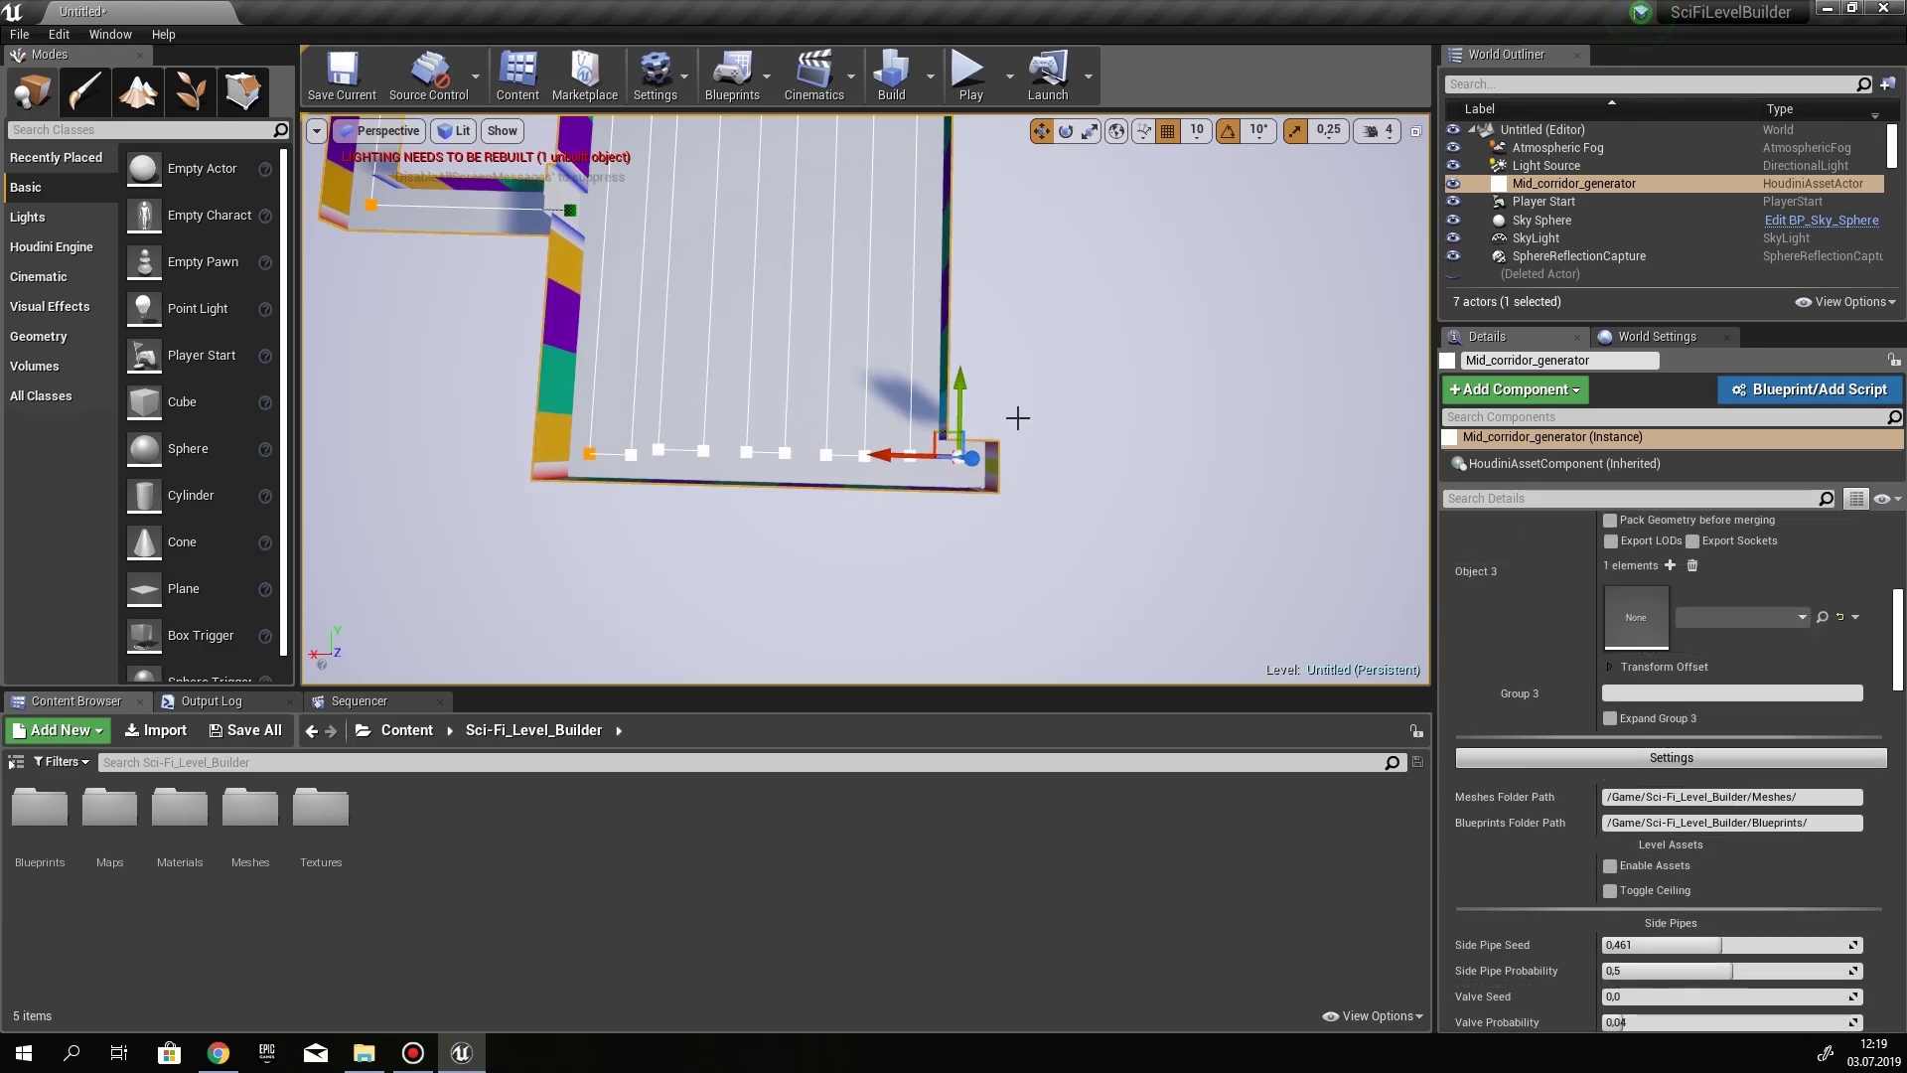
{"action": "right_click_drag", "start_coordinate": [1017, 417], "coordinate": [1013, 367]}
{"action": "left_click_drag", "start_coordinate": [971, 586], "coordinate": [1013, 586], "text": "alt"}
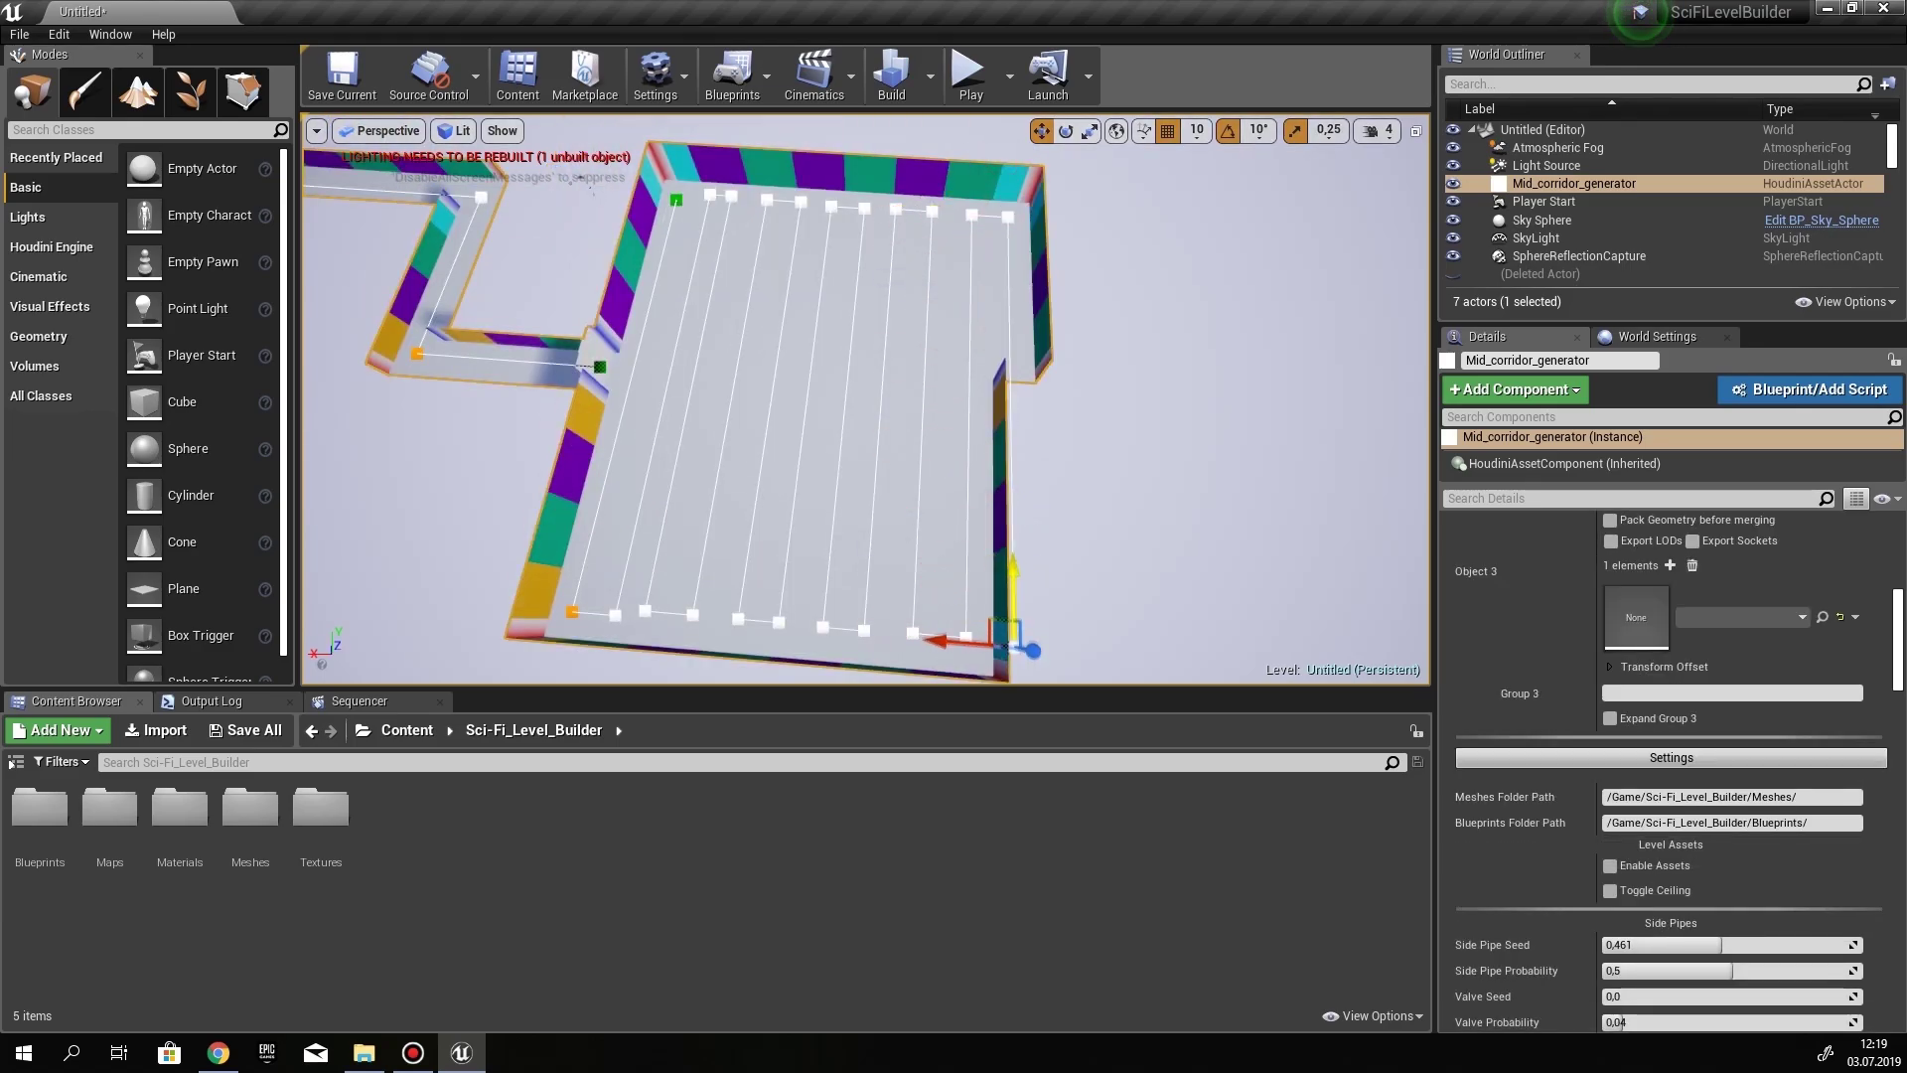
{"action": "right_click_drag", "start_coordinate": [1013, 586], "coordinate": [1415, 596]}
Turn on Enable Assets and set the third input, Object 3, to Curve Input
{"action": "left_click", "coordinate": [1609, 866]}
{"action": "scroll", "coordinate": [1571, 628], "scroll_direction": "up", "scroll_amount": 6}
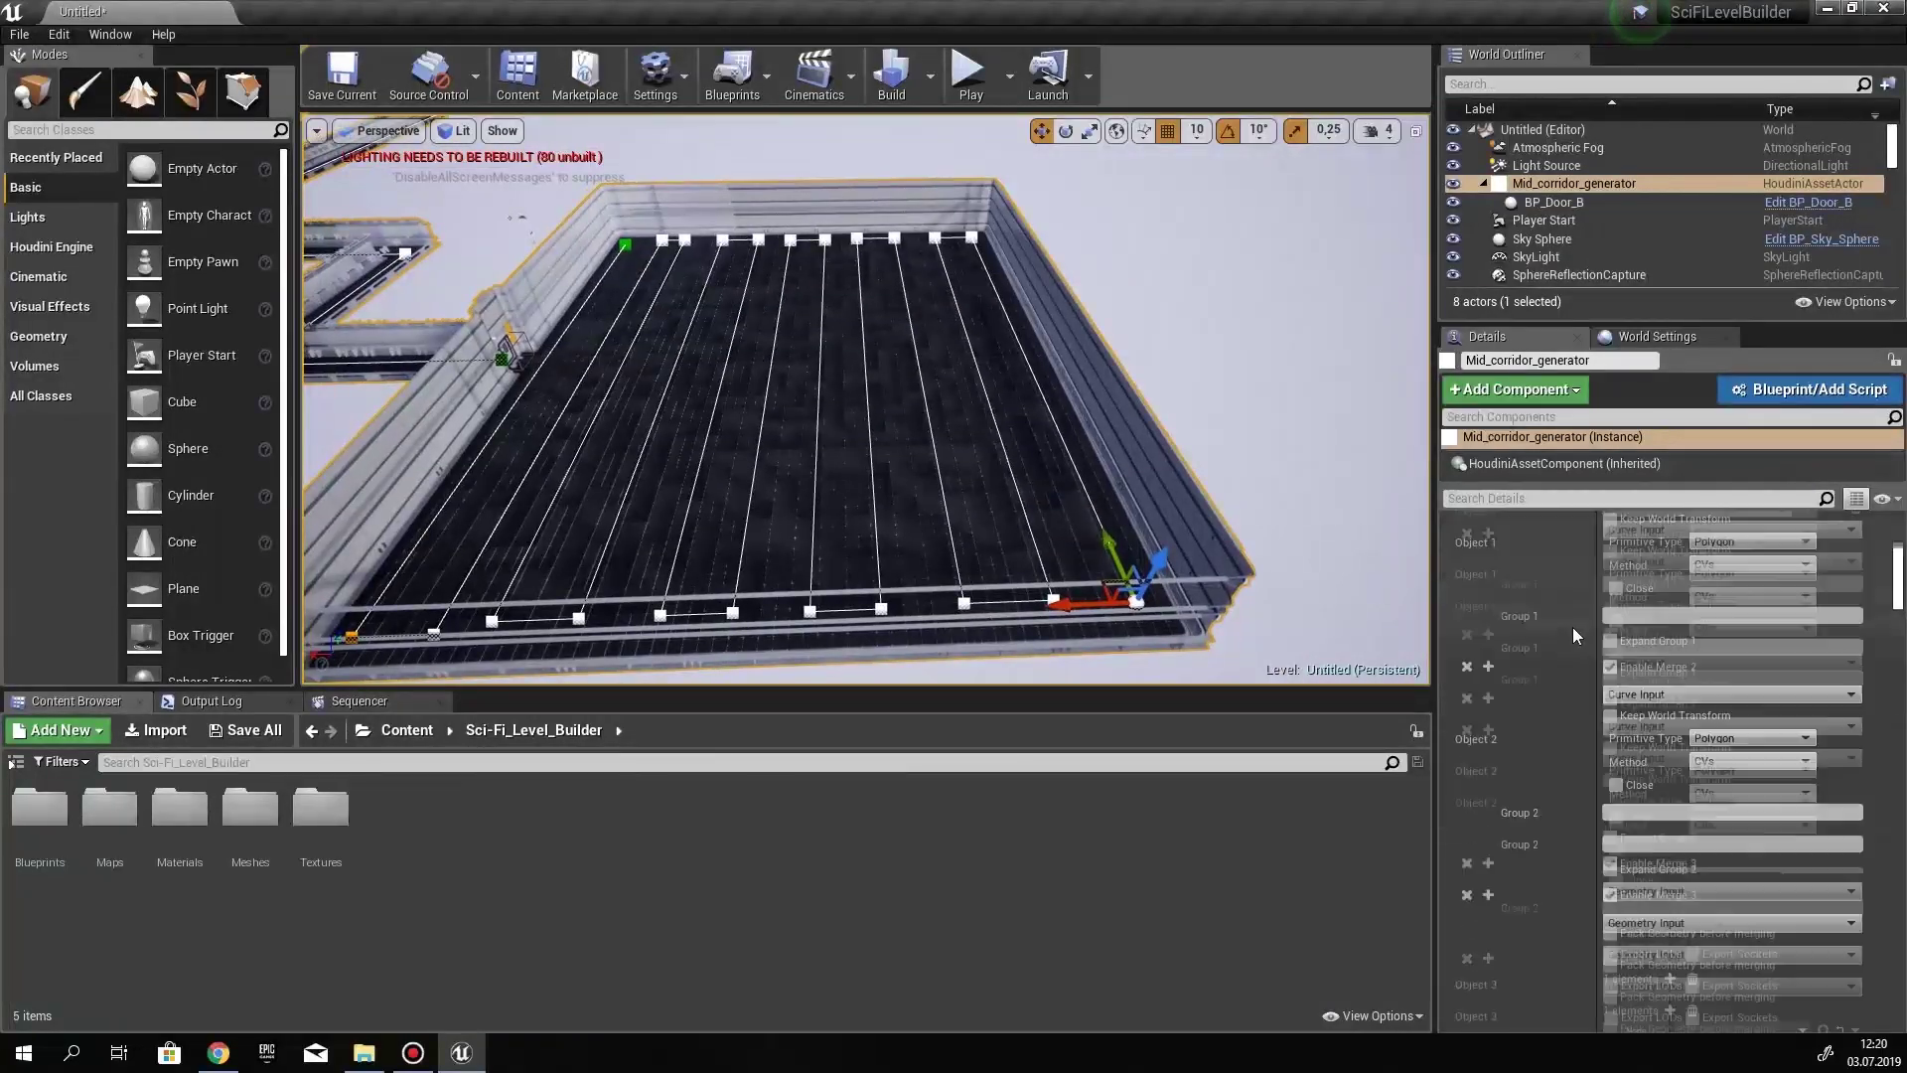
{"action": "scroll", "coordinate": [1571, 628], "scroll_direction": "down", "scroll_amount": 1}
{"action": "left_click", "coordinate": [1639, 829]}
{"action": "left_click", "coordinate": [1639, 860]}
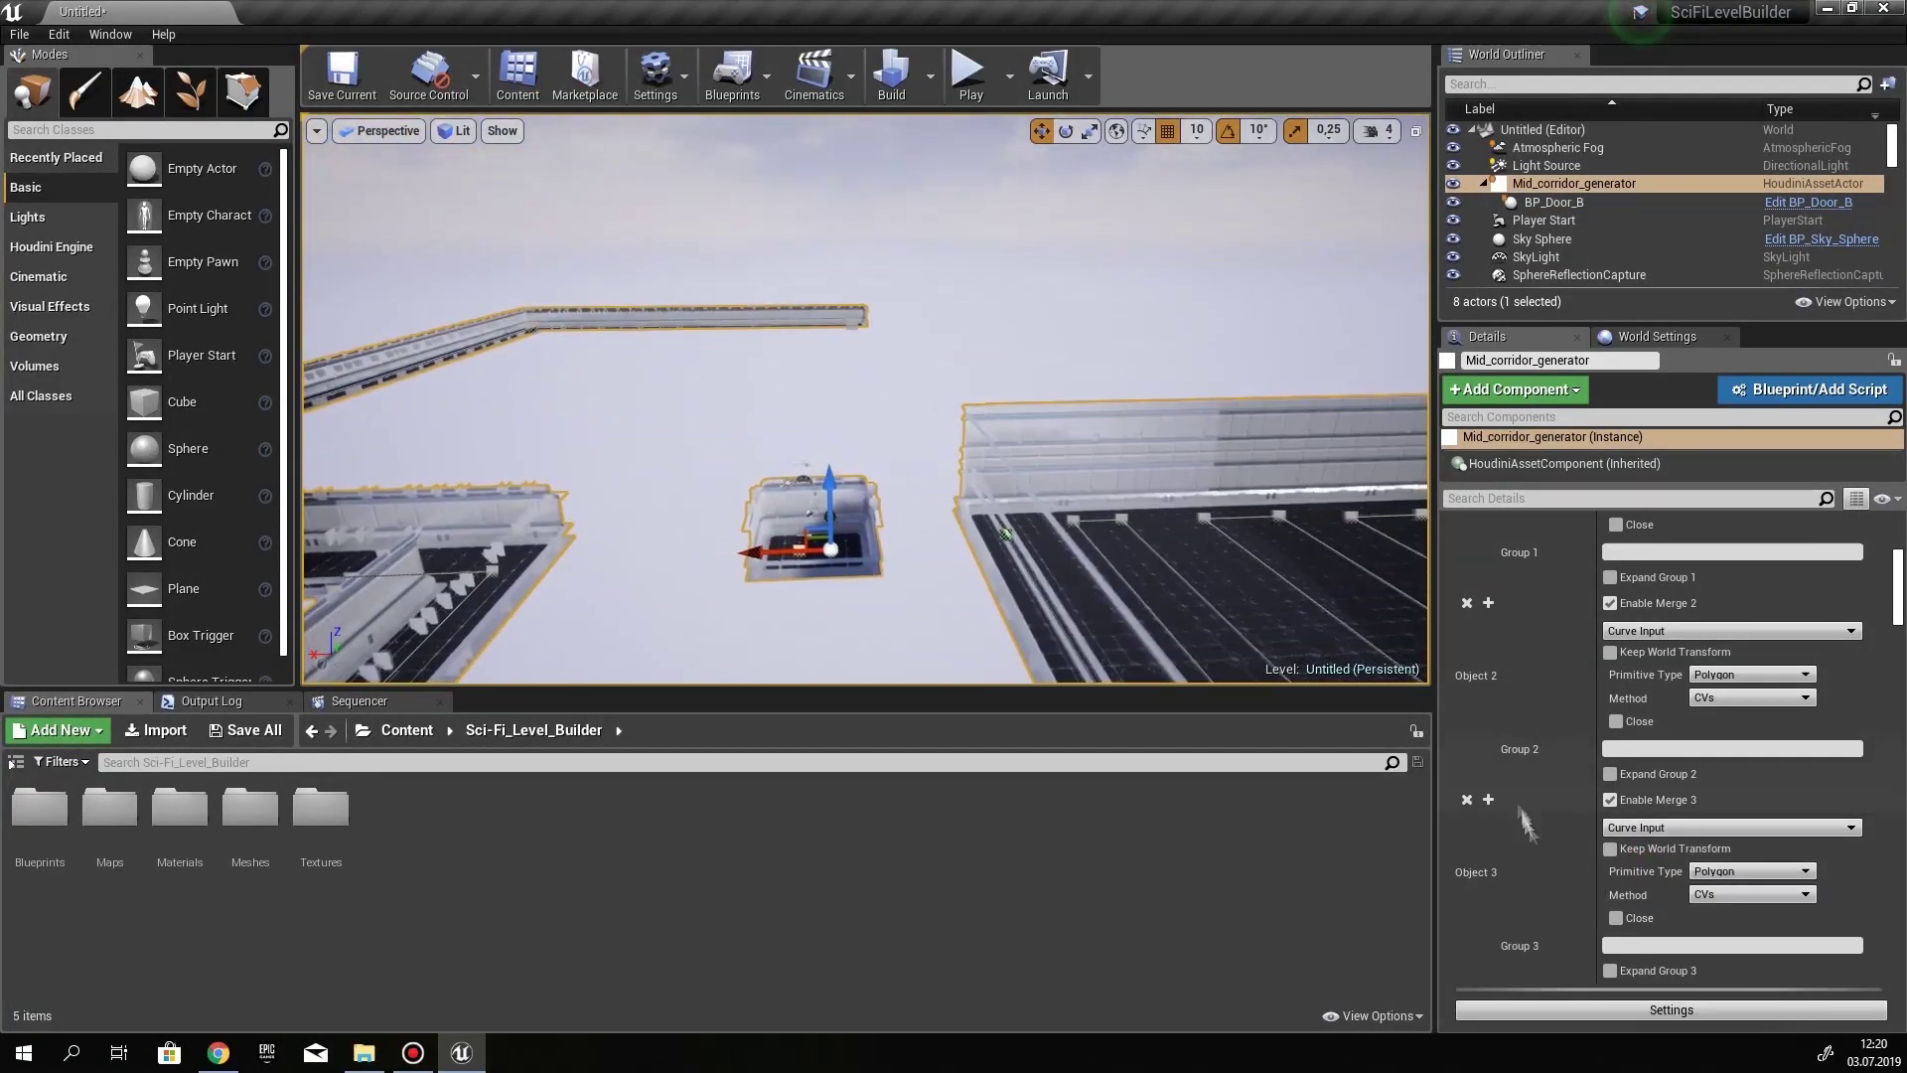
Turn off Enable Assets and select both points of the third curve, moving them toward the large room
{"action": "scroll", "coordinate": [1523, 823], "scroll_direction": "down", "scroll_amount": 8}
{"action": "left_click", "coordinate": [1610, 738]}
{"action": "right_click_drag", "start_coordinate": [844, 427], "coordinate": [824, 343]}
{"action": "left_click", "coordinate": [856, 369]}
{"action": "left_click", "coordinate": [933, 372], "text": "ctrl"}
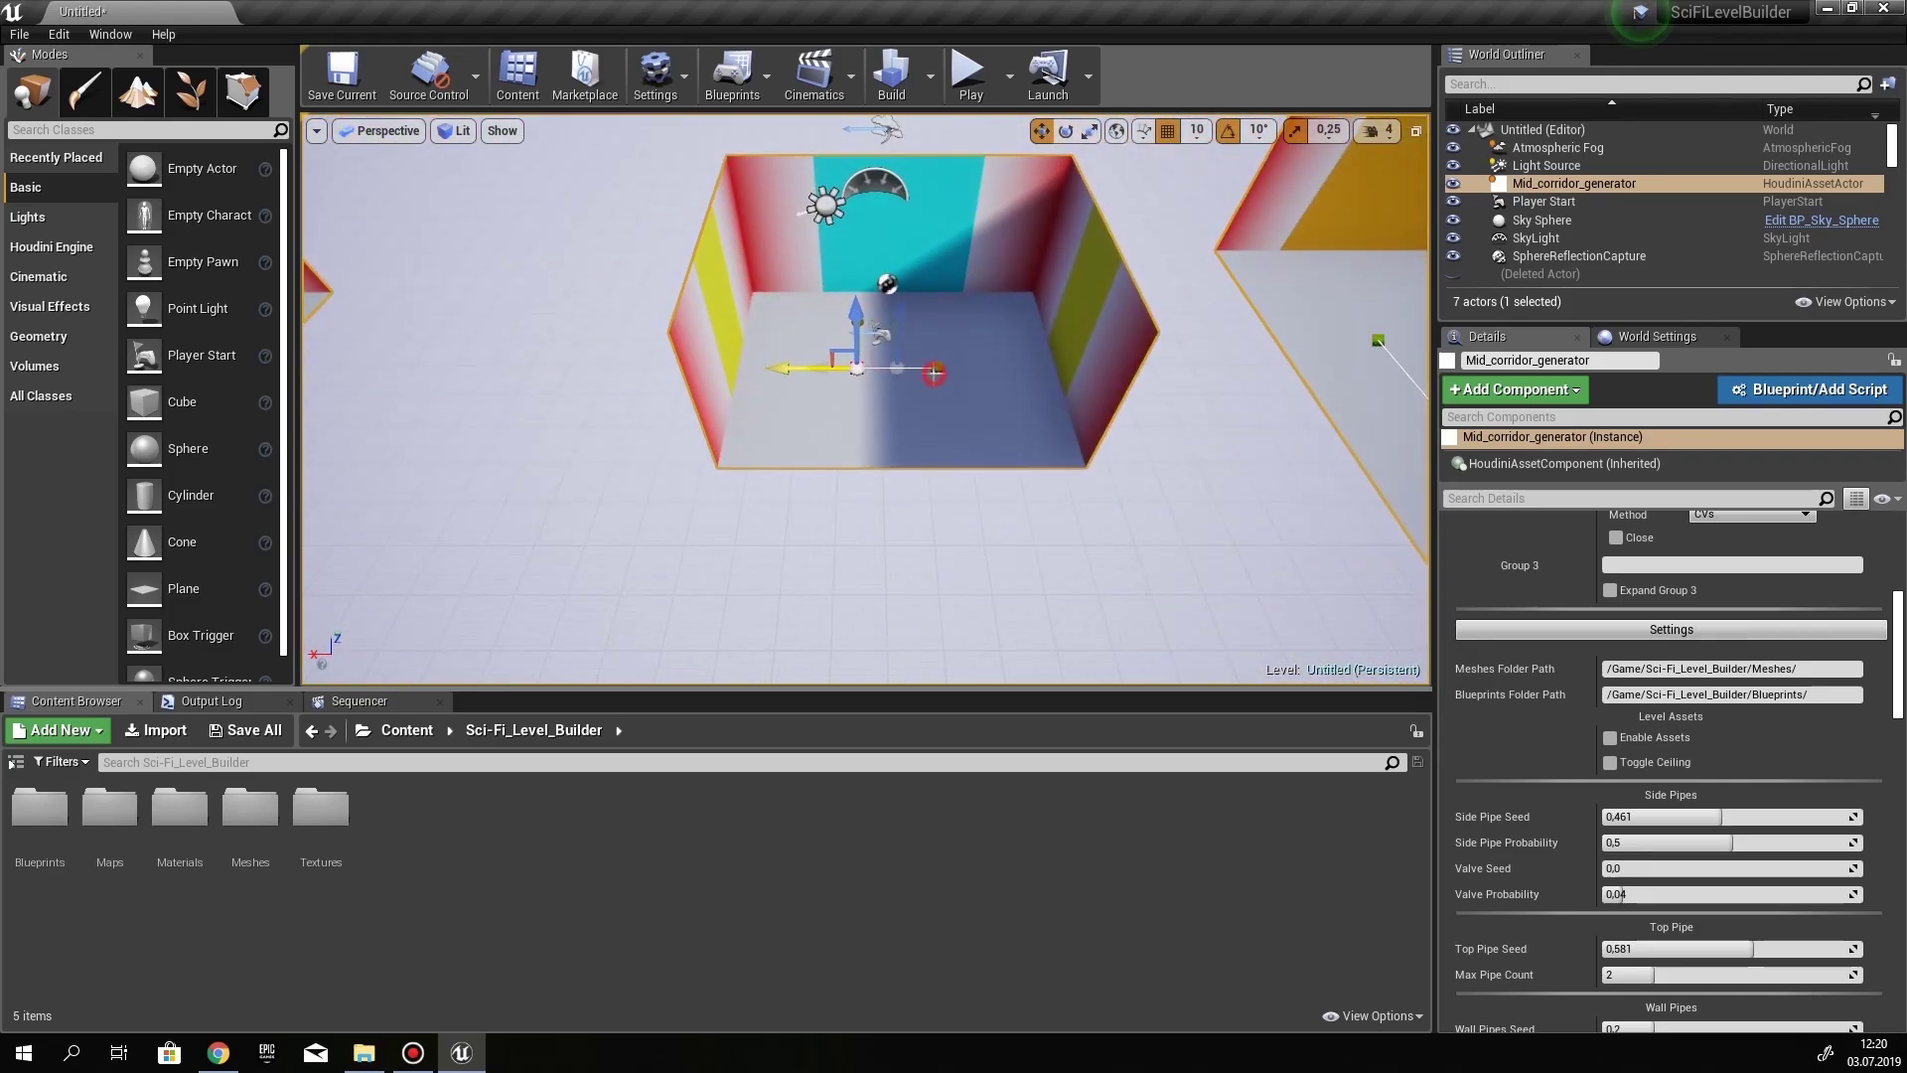
{"action": "right_click_drag", "start_coordinate": [934, 373], "coordinate": [949, 432]}
{"action": "left_click_drag", "start_coordinate": [1043, 285], "coordinate": [1013, 303]}
{"action": "right_click_drag", "start_coordinate": [1013, 303], "coordinate": [954, 397]}
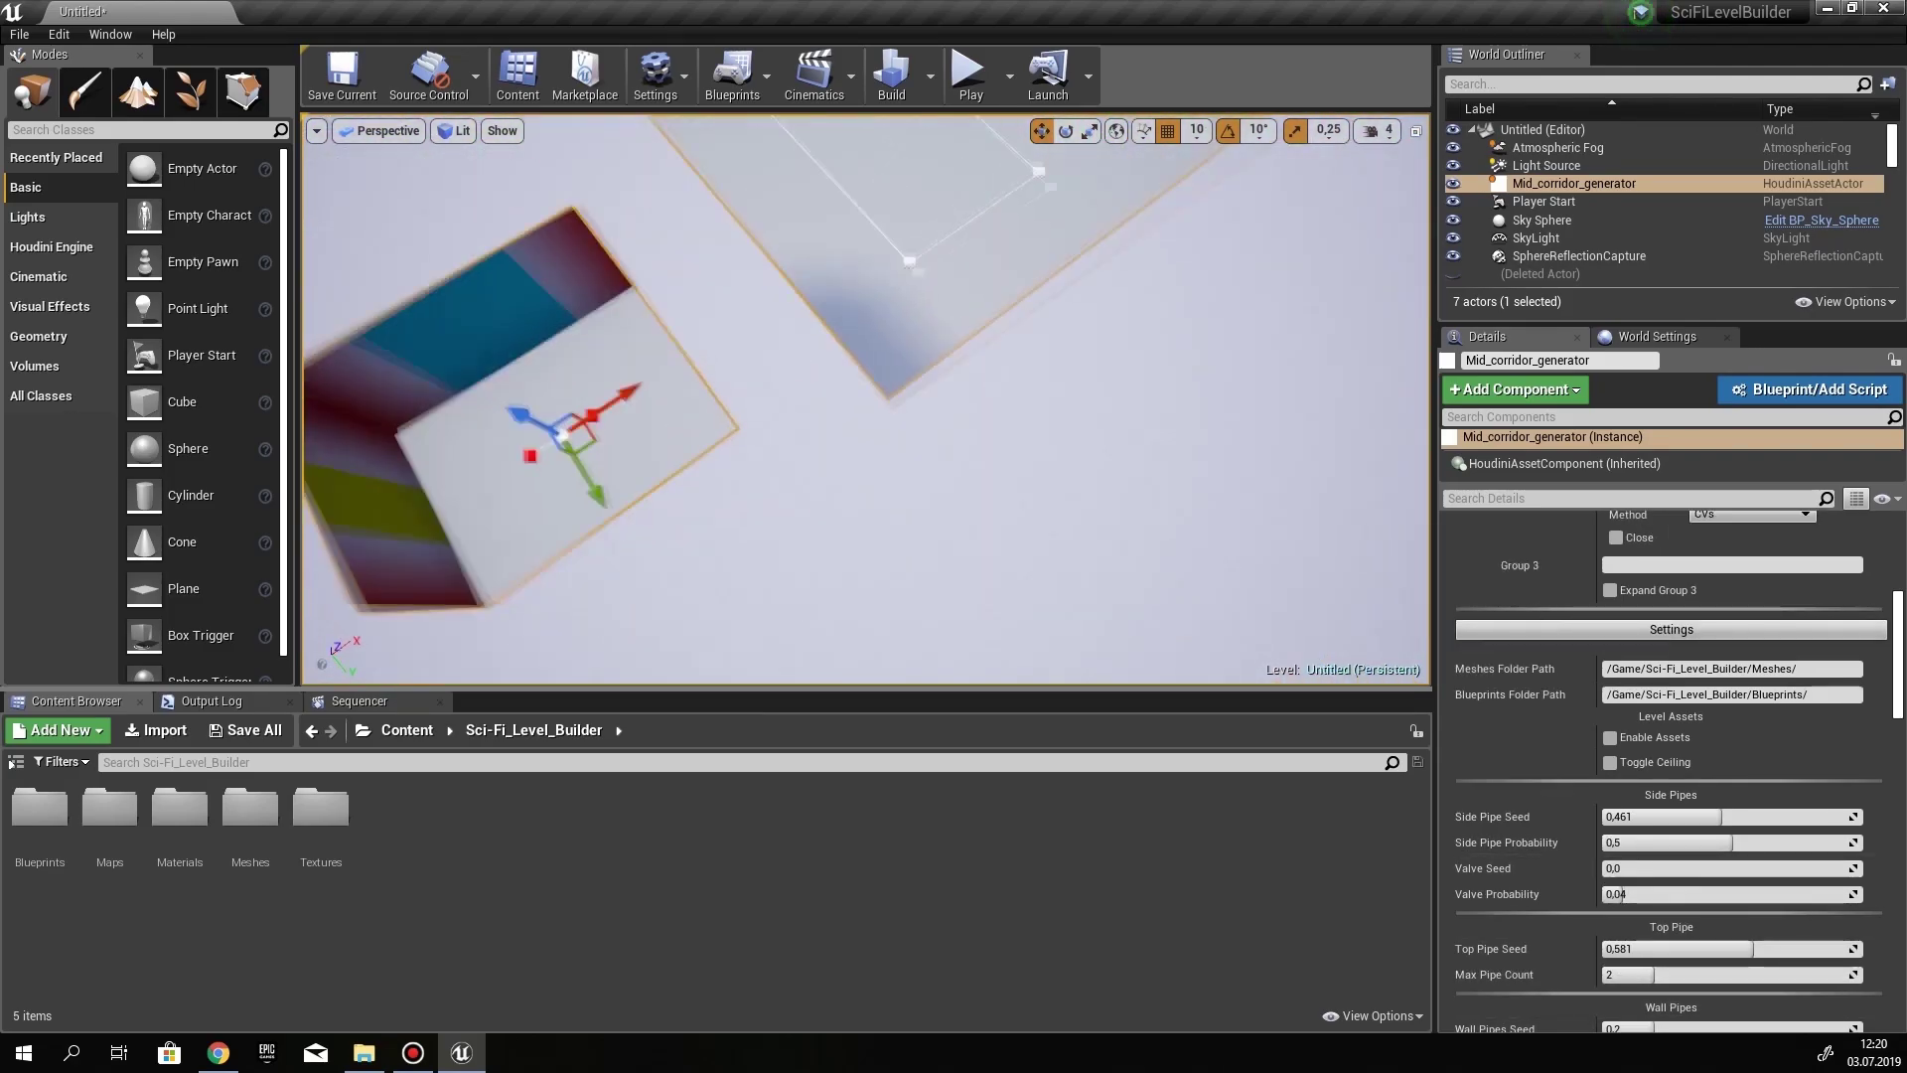
Position and stretch the third curve into a straight corridor running alongside the large room's outer wall
{"action": "left_click_drag", "start_coordinate": [636, 391], "coordinate": [1268, 340]}
{"action": "right_click_drag", "start_coordinate": [953, 486], "coordinate": [1033, 487]}
{"action": "right_click_drag", "start_coordinate": [434, 394], "coordinate": [843, 451]}
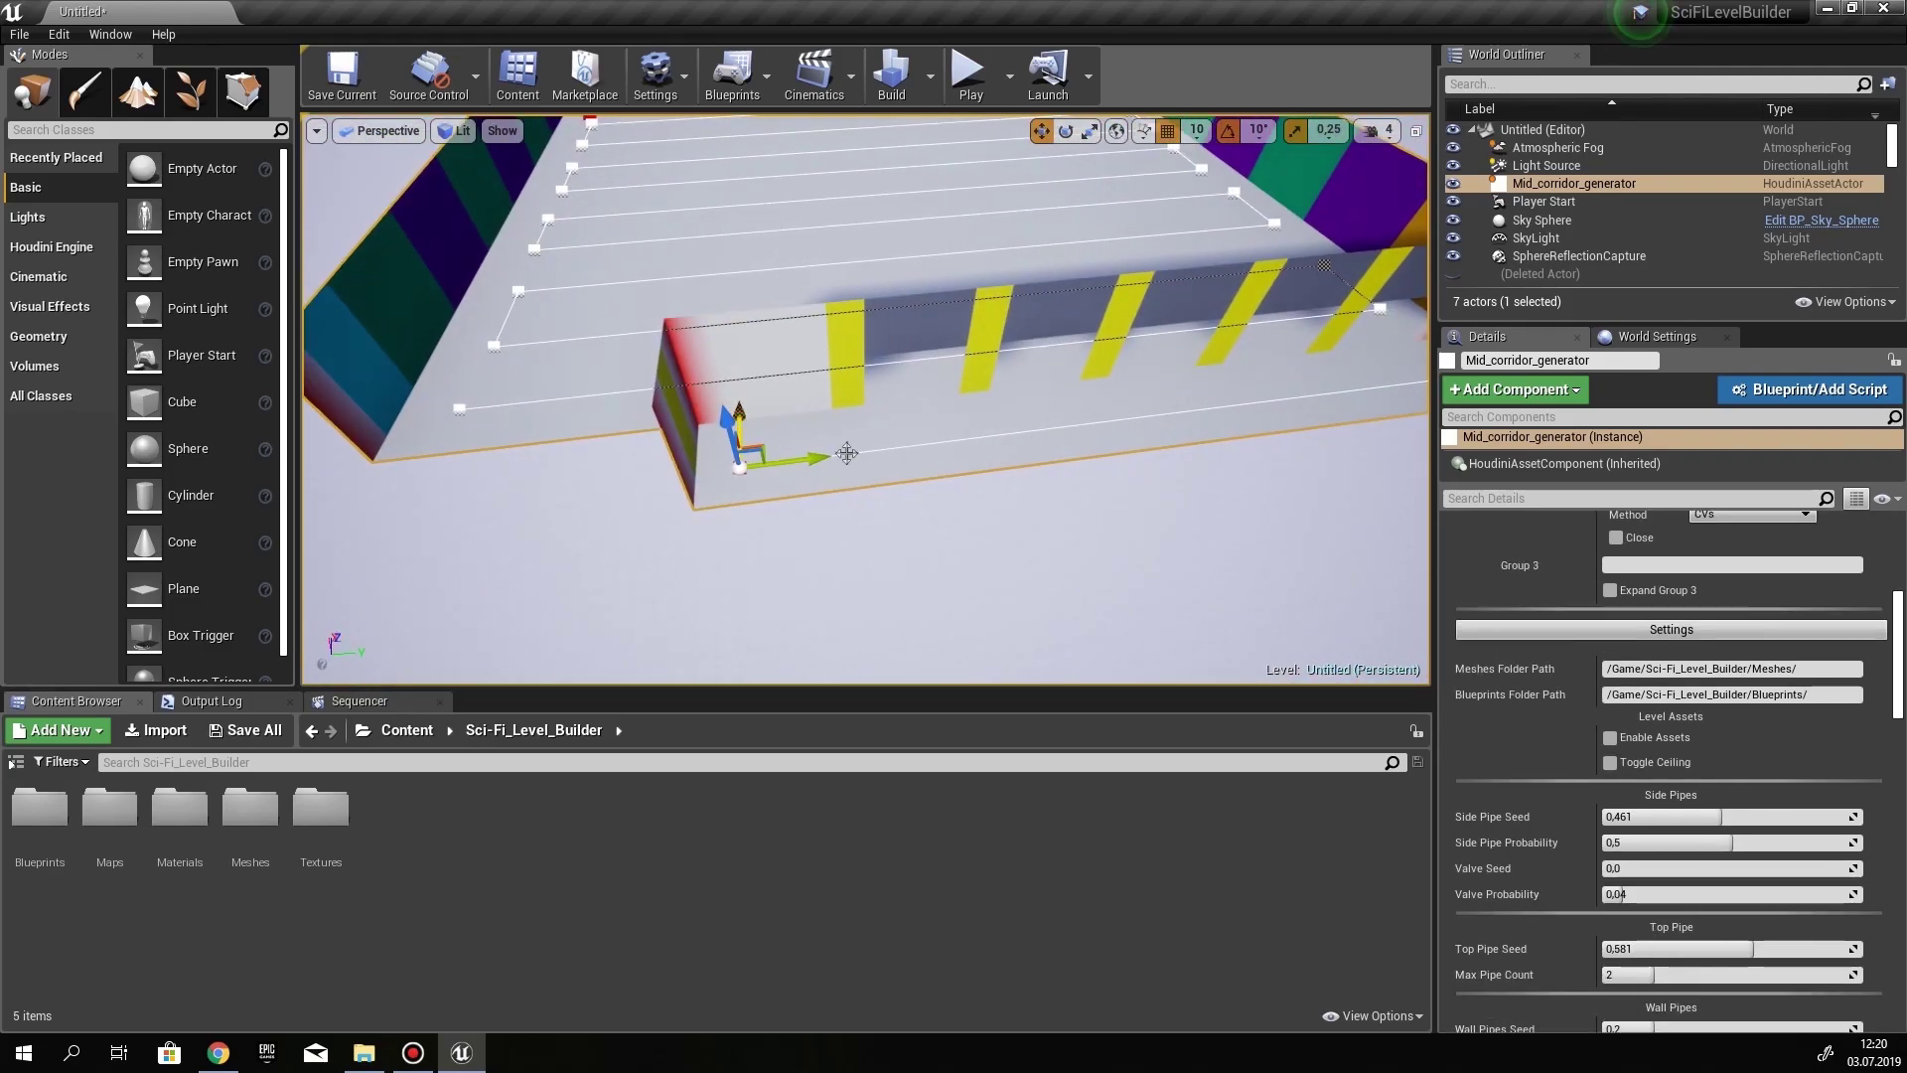
{"action": "left_click_drag", "start_coordinate": [829, 451], "coordinate": [606, 479]}
{"action": "right_click_drag", "start_coordinate": [877, 438], "coordinate": [1152, 556]}
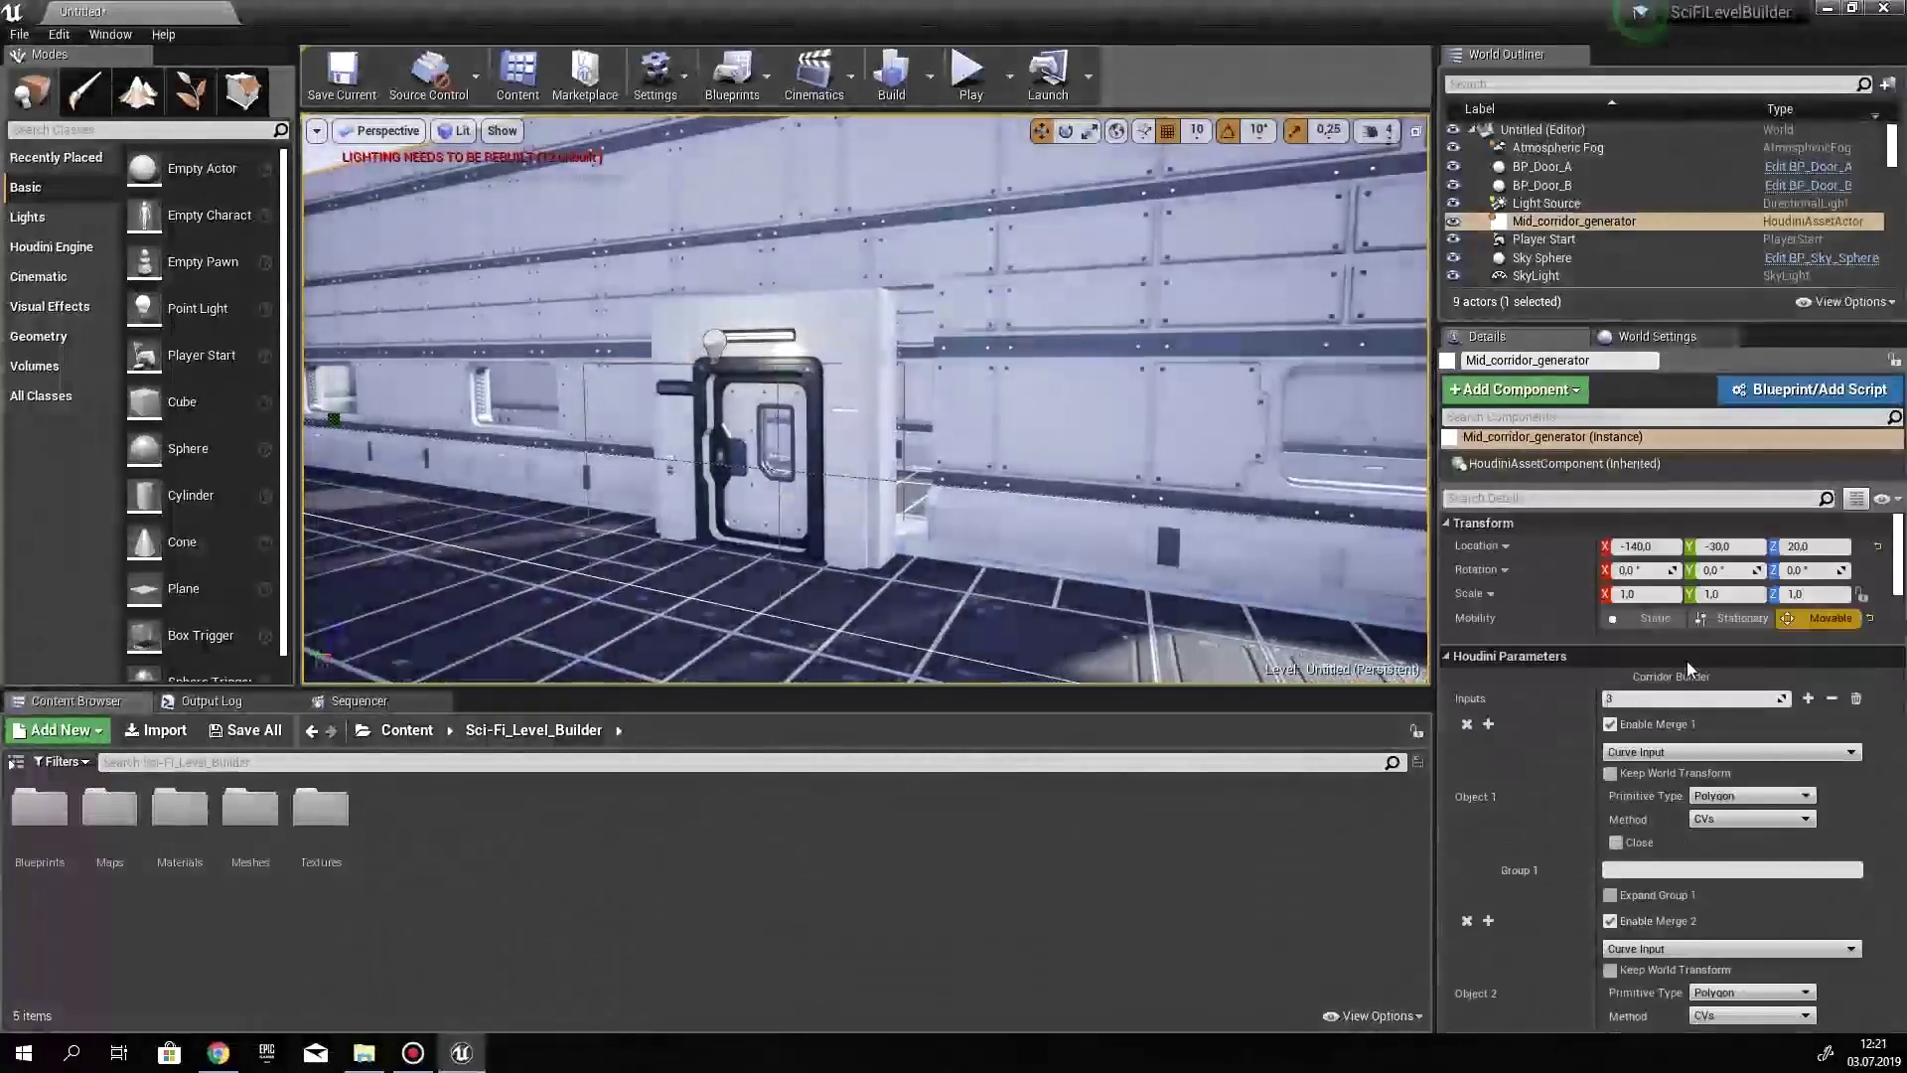
Set the Mid_corridor_generator's Mobility to Static and inspect the wall and door between the large room and the third corridor
{"action": "left_click", "coordinate": [1649, 618]}
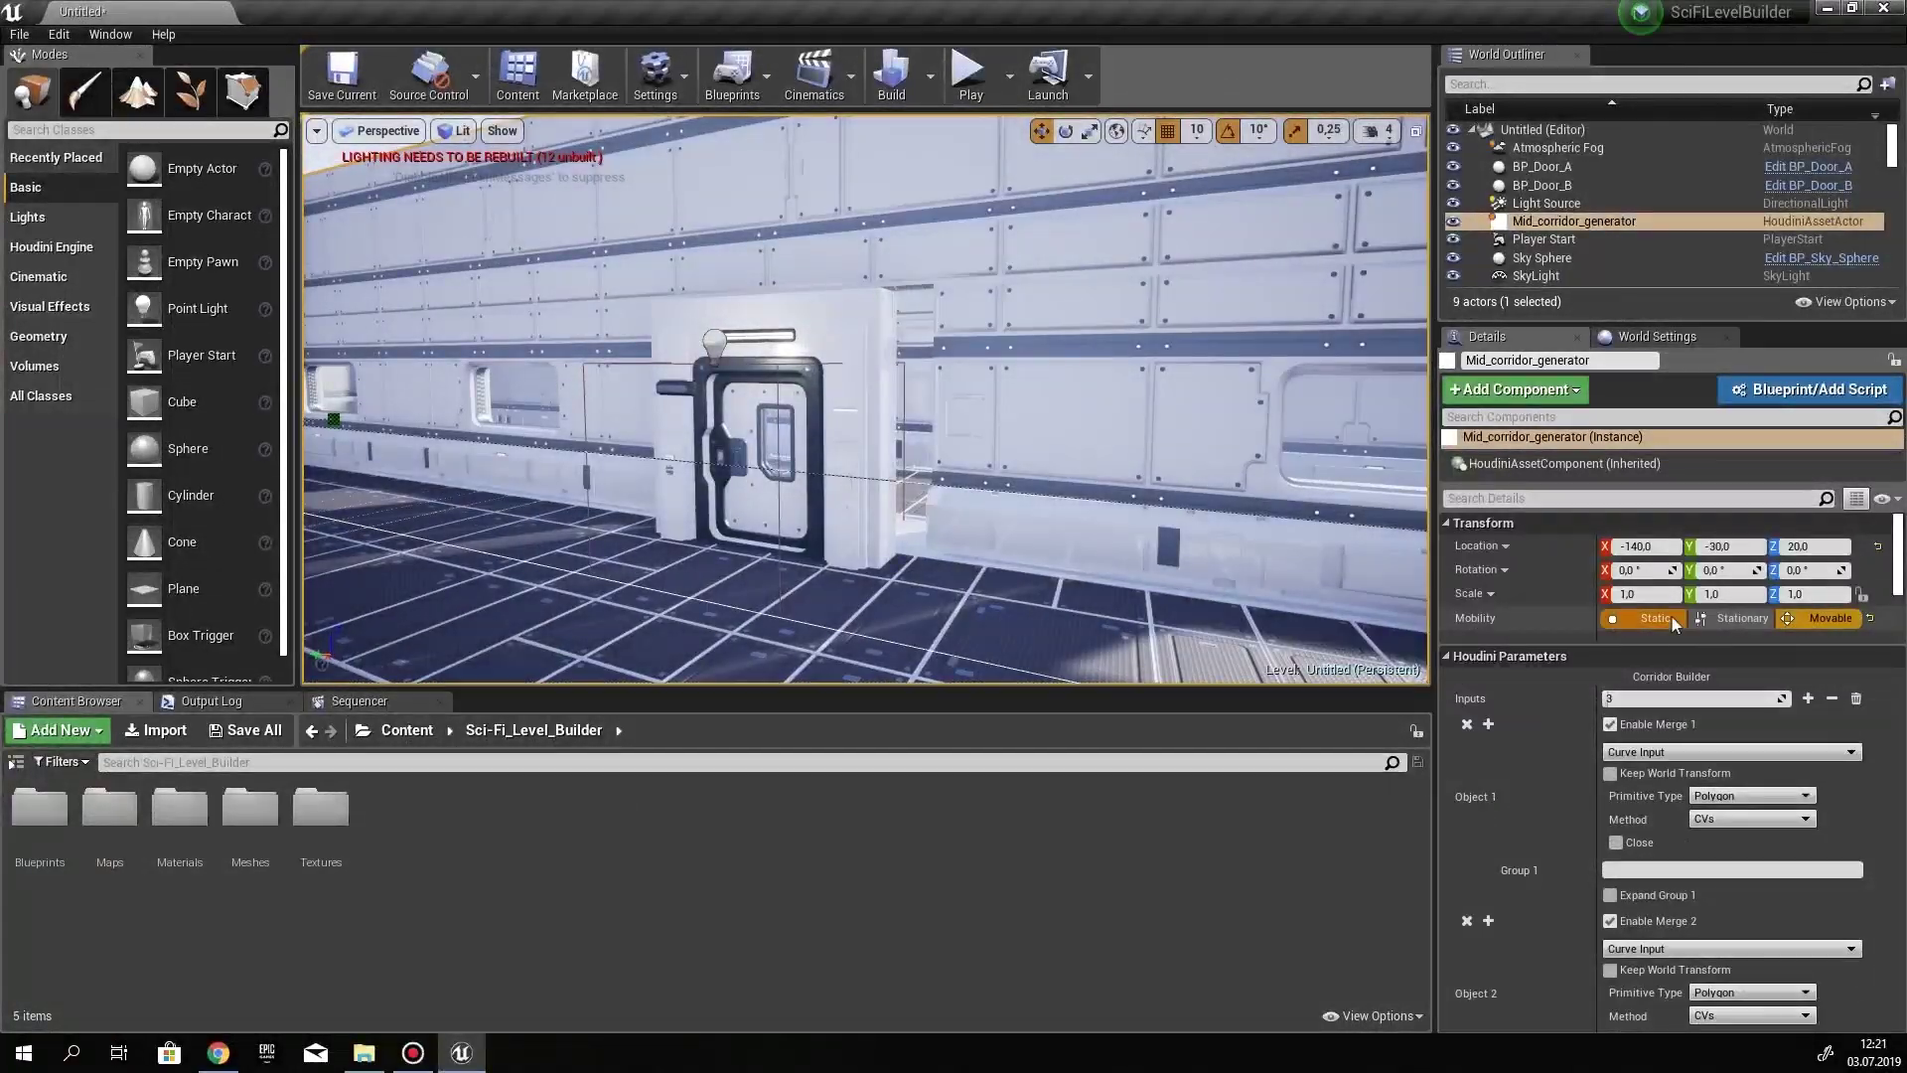
{"action": "right_click_drag", "start_coordinate": [879, 439], "coordinate": [854, 447]}
{"action": "right_click", "coordinate": [499, 446]}
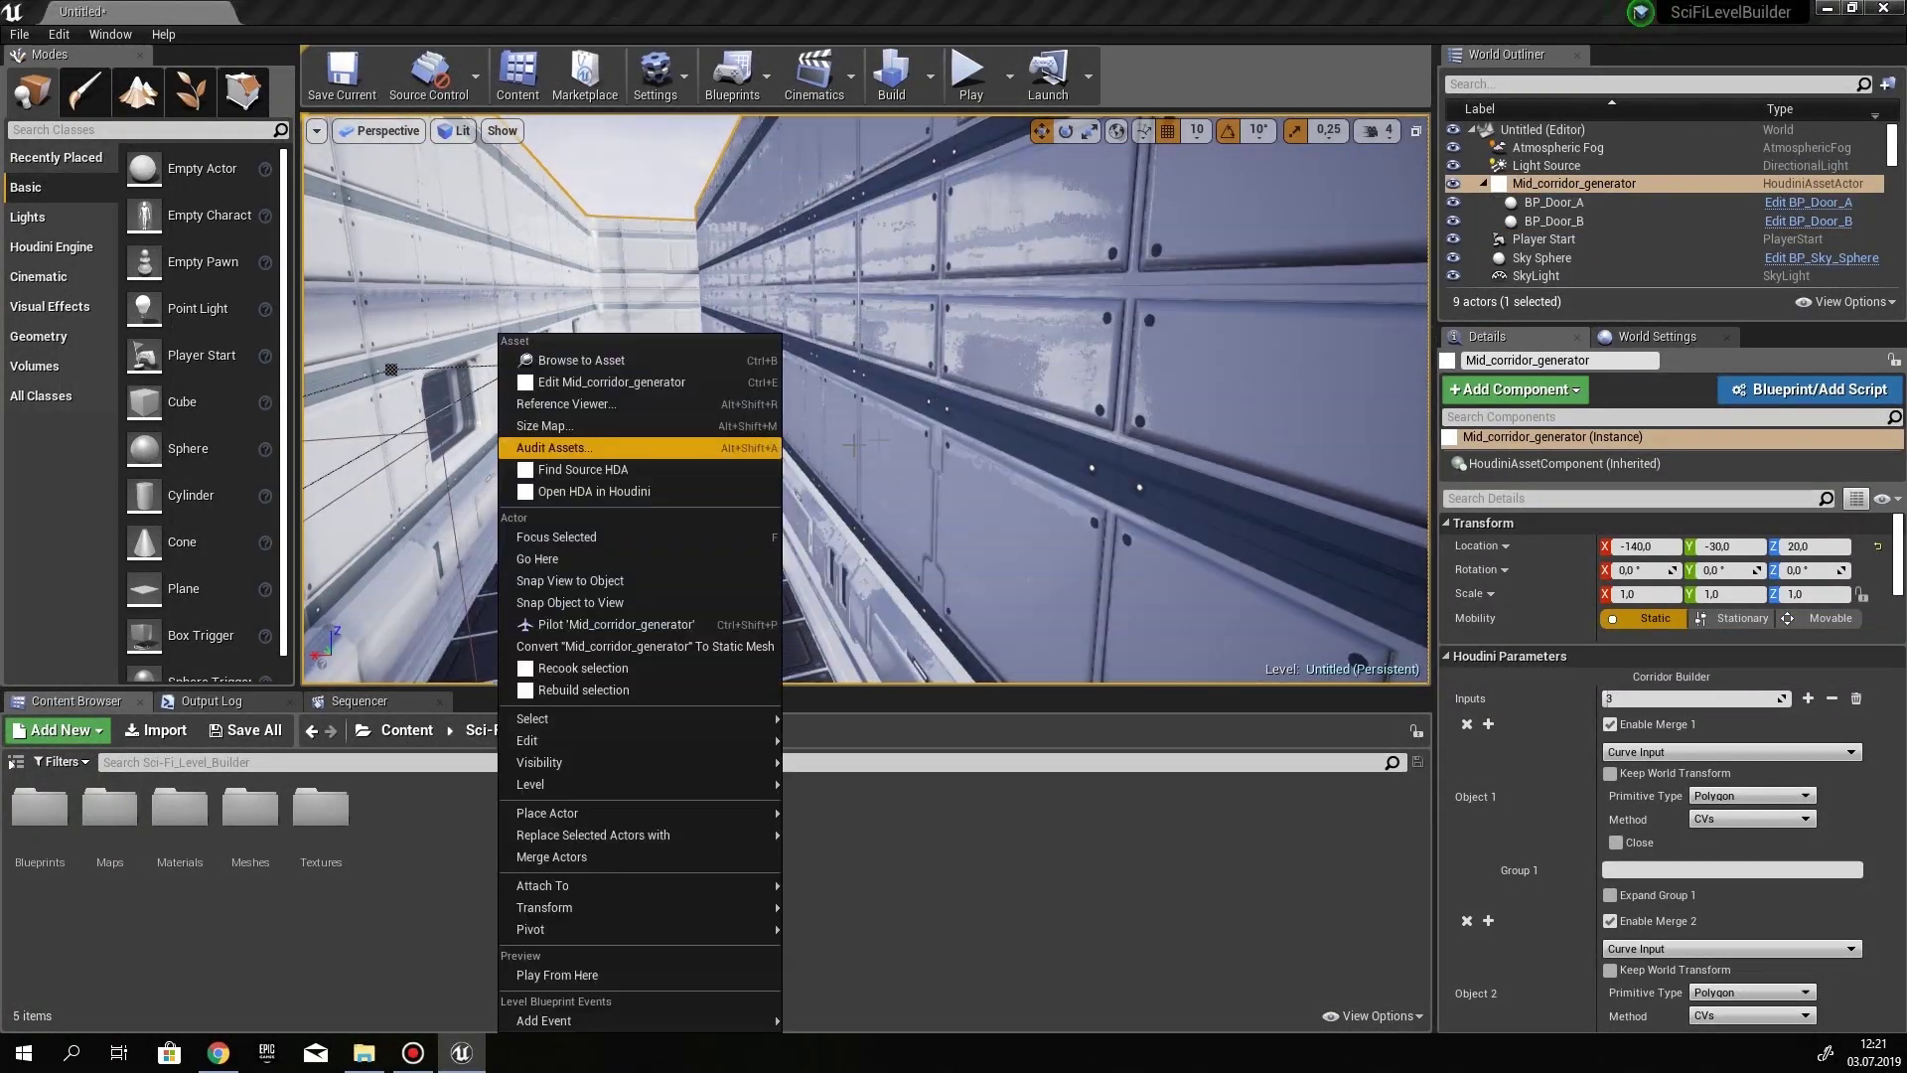
{"action": "right_click_drag", "start_coordinate": [854, 444], "coordinate": [924, 606]}
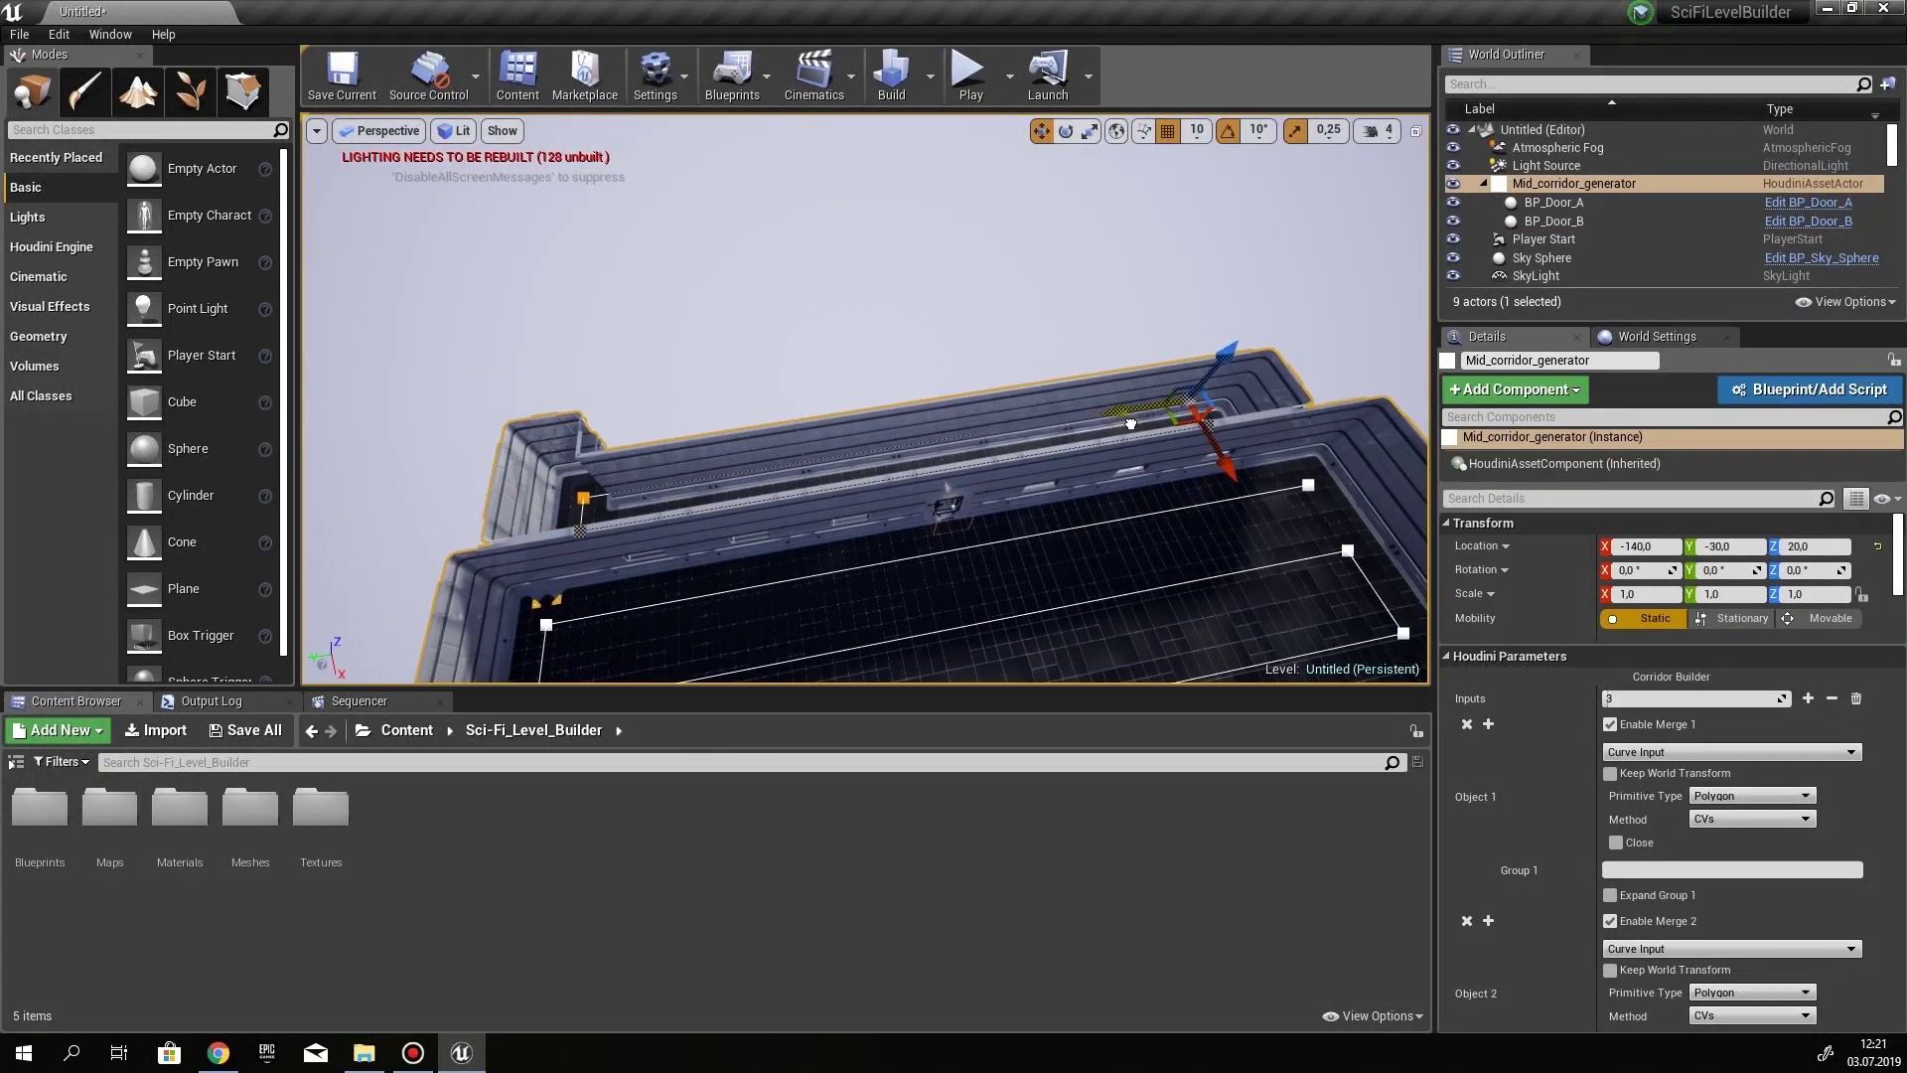
Turn off Enable Assets and duplicate the third curve's points back and forth in parallel rows to form a second room beside the large one
{"action": "scroll", "coordinate": [1673, 894], "scroll_direction": "down", "scroll_amount": 10}
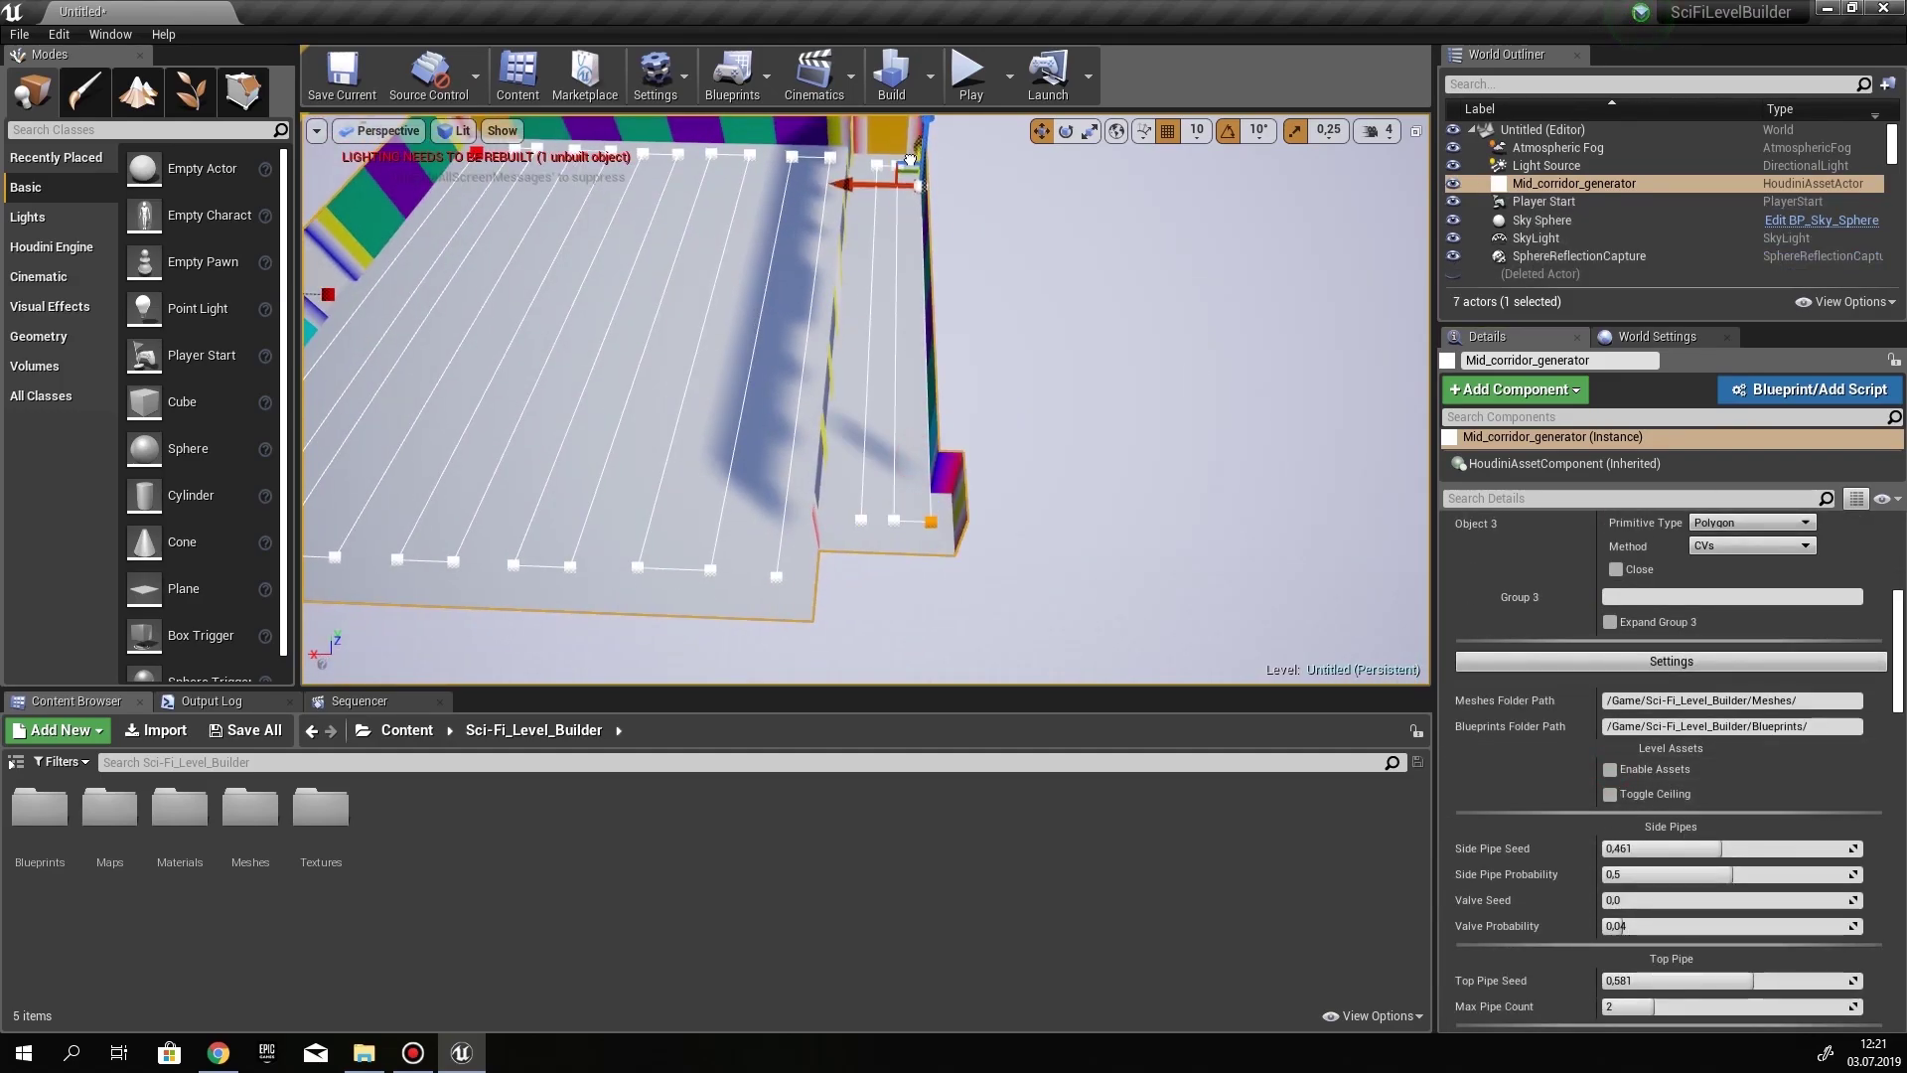
{"action": "right_click_drag", "start_coordinate": [909, 159], "coordinate": [795, 228]}
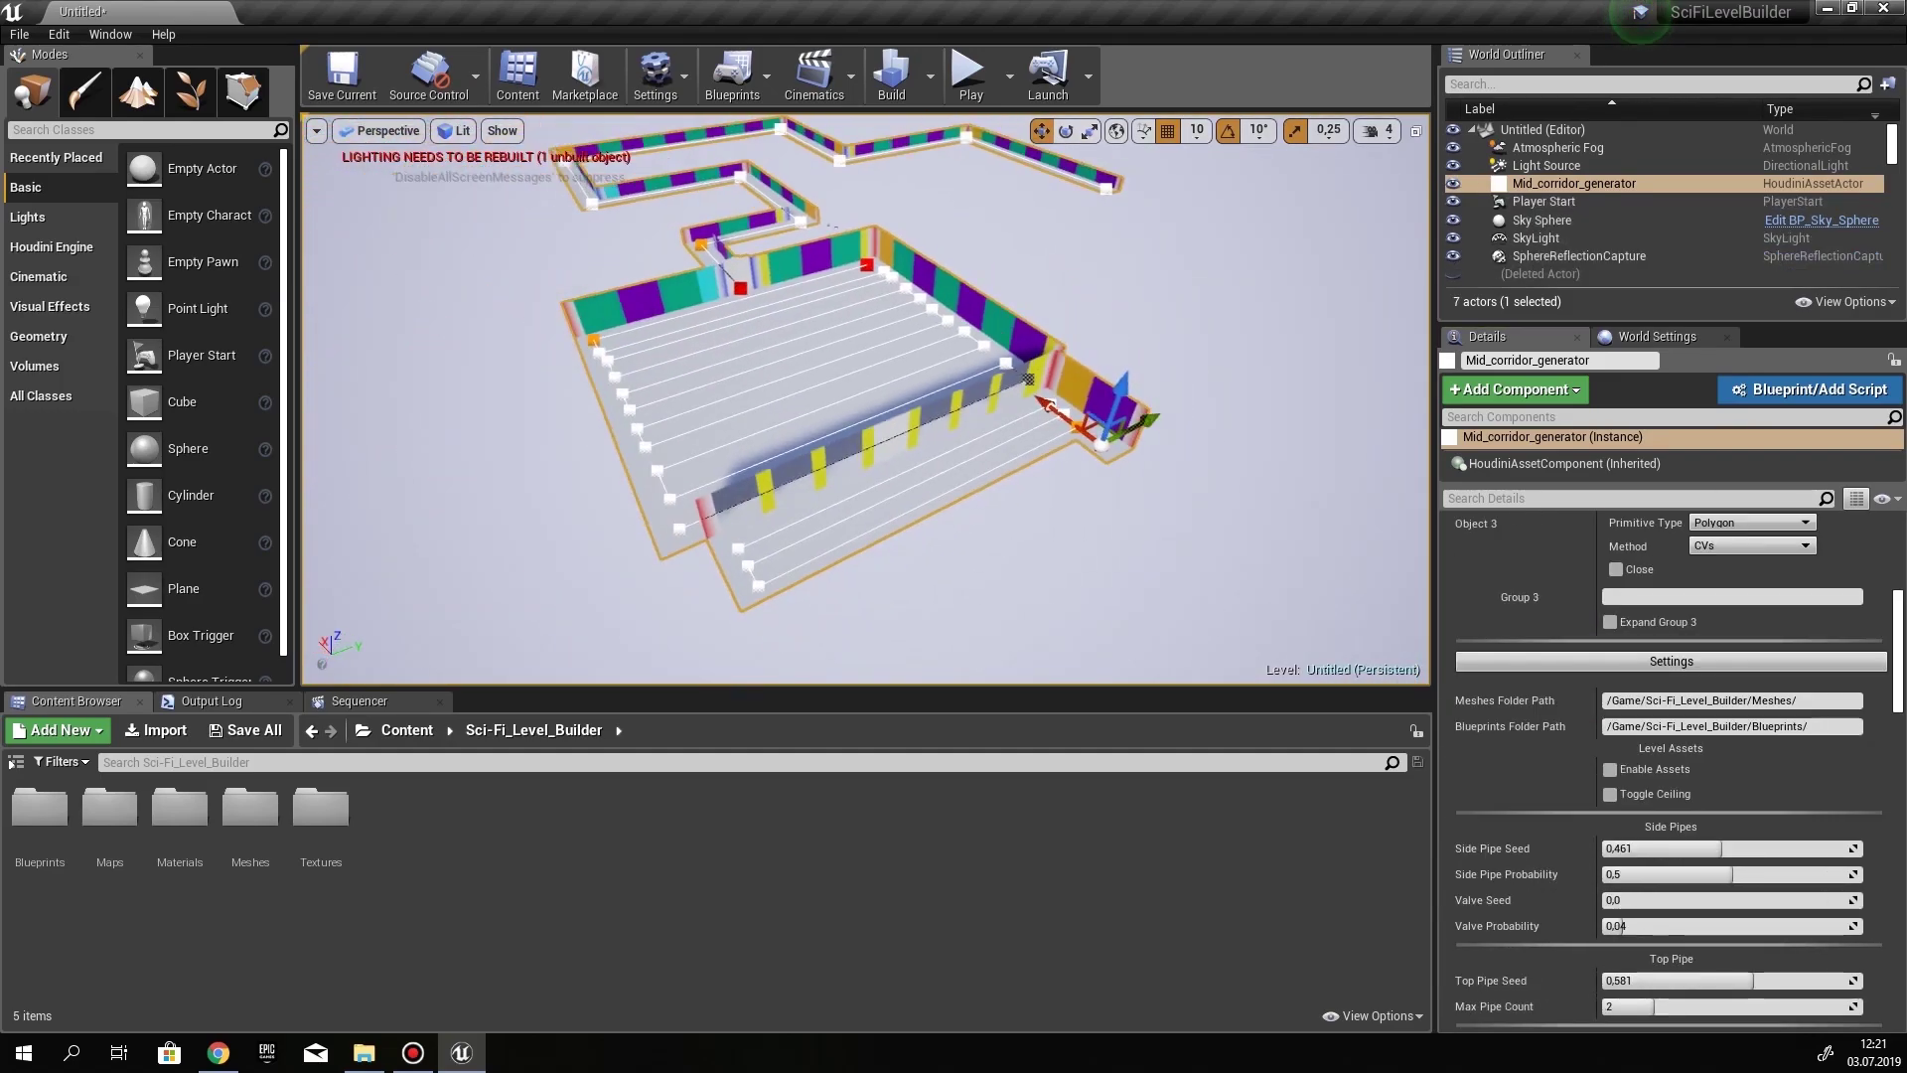
{"action": "left_click_drag", "start_coordinate": [1137, 410], "coordinate": [687, 522], "text": "alt"}
{"action": "left_click_drag", "start_coordinate": [794, 442], "coordinate": [809, 179], "text": "alt"}
{"action": "right_click_drag", "start_coordinate": [874, 328], "coordinate": [754, 298]}
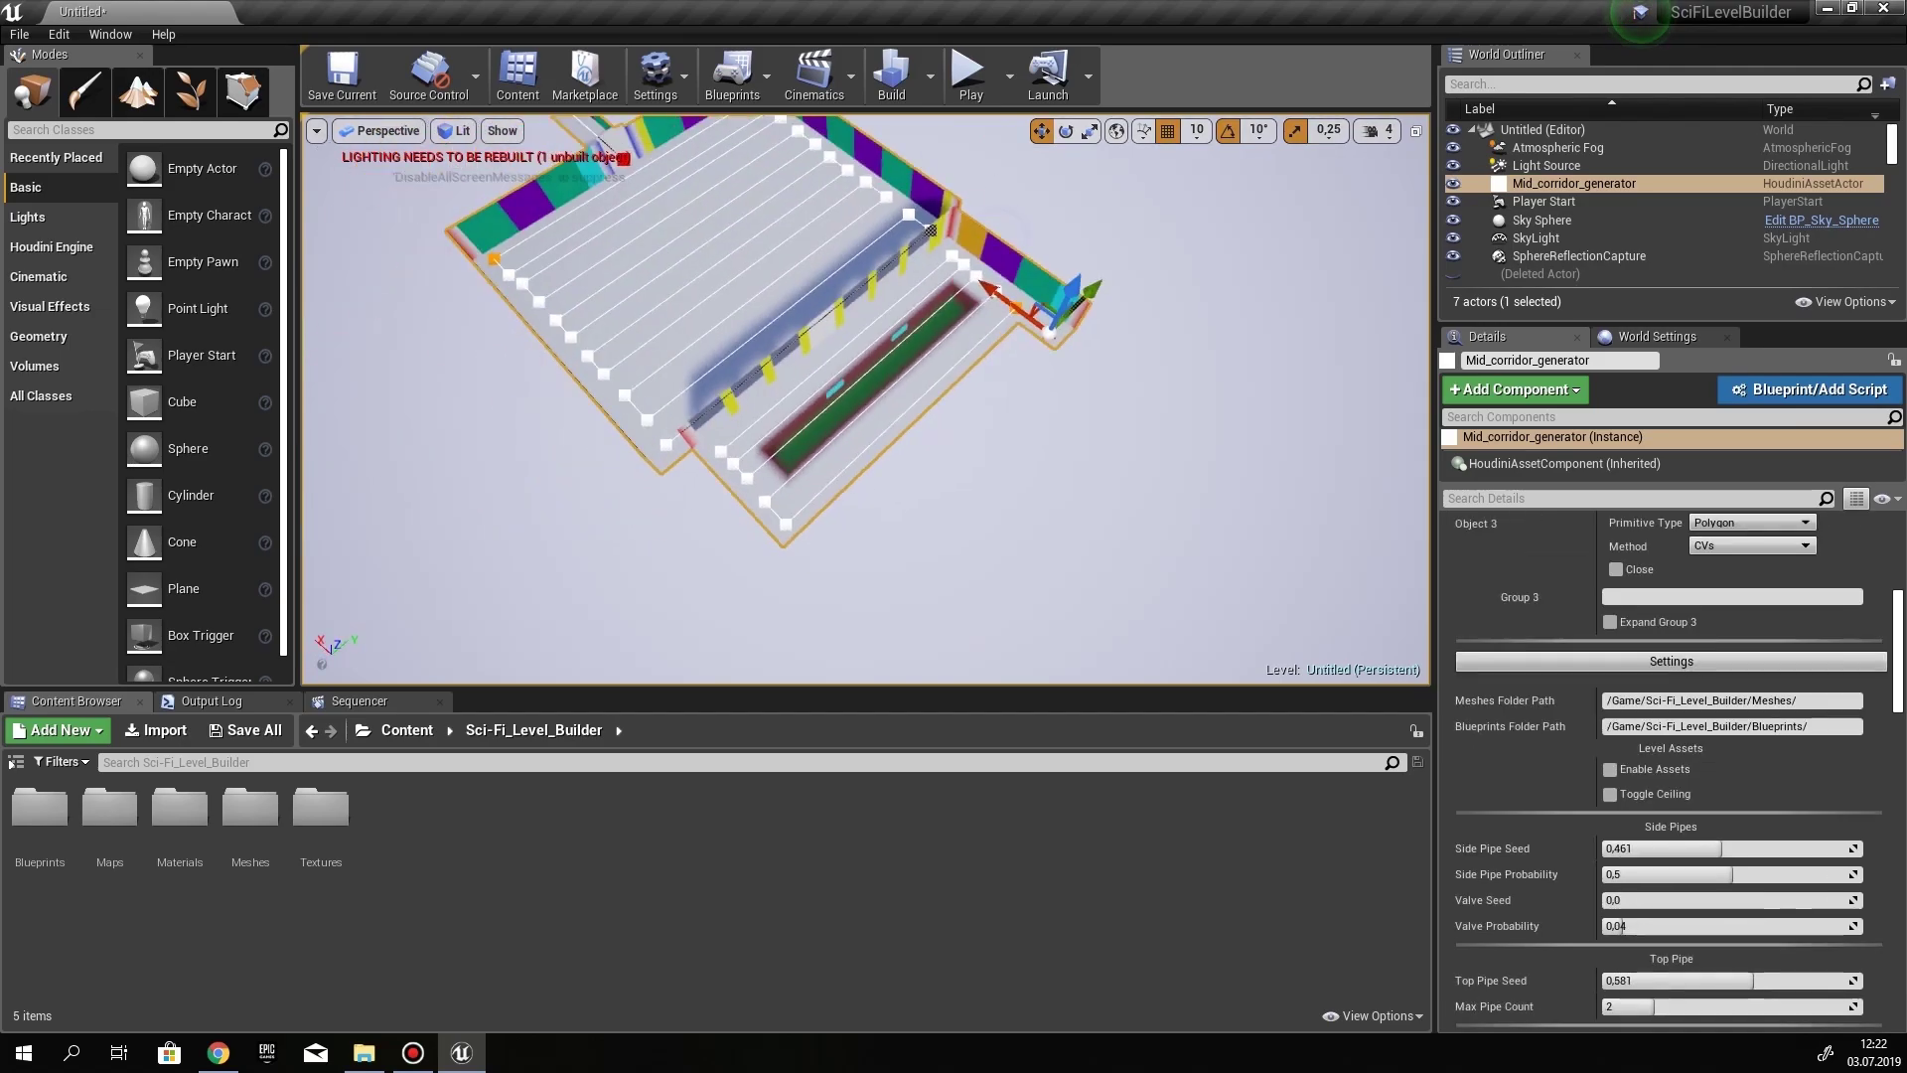
{"action": "left_click_drag", "start_coordinate": [648, 486], "coordinate": [613, 488], "text": "alt"}
{"action": "right_click_drag", "start_coordinate": [613, 487], "coordinate": [447, 447]}
Try a Basement Chance of 0 and restore it to 0,4
{"action": "scroll", "coordinate": [1545, 706], "scroll_direction": "down", "scroll_amount": 3}
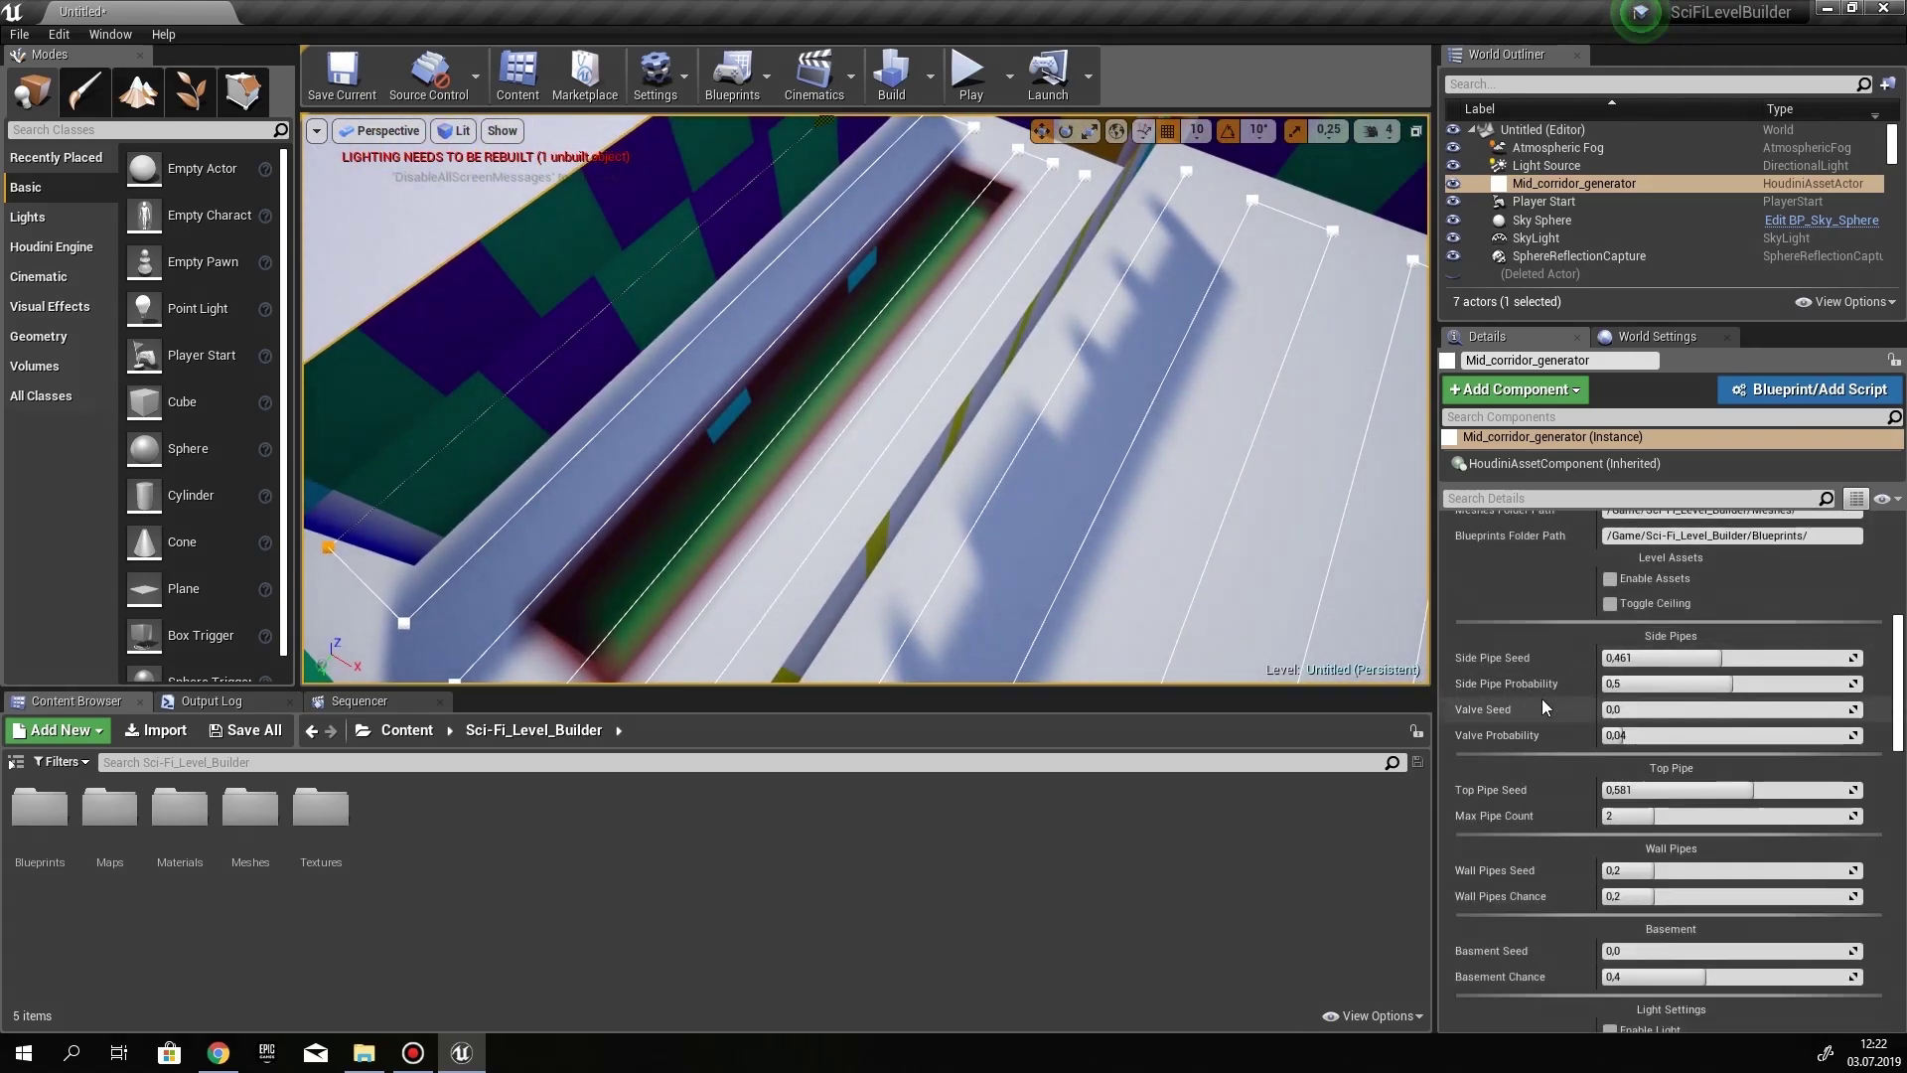
{"action": "right_click_drag", "start_coordinate": [1029, 552], "coordinate": [1172, 527]}
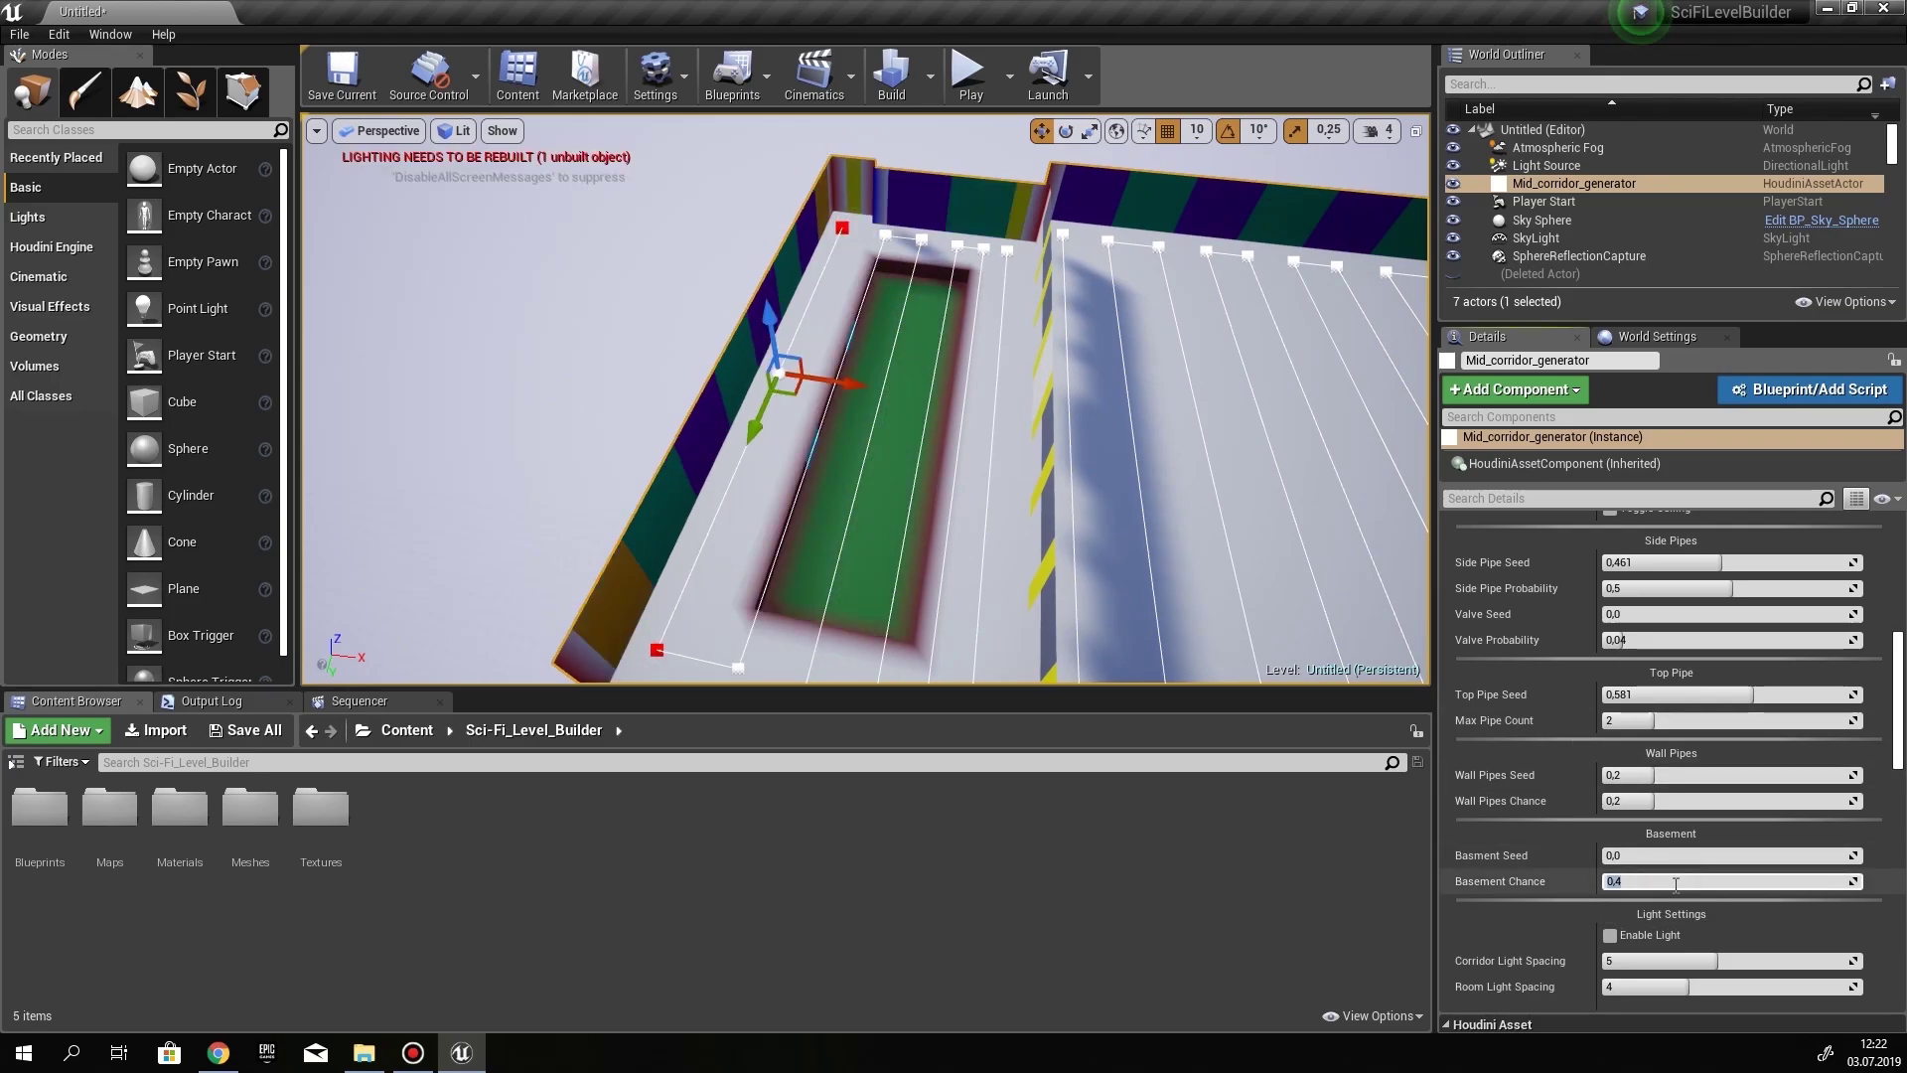
{"action": "type", "text": "0"}
{"action": "key", "text": "Return"}
{"action": "right_click_drag", "start_coordinate": [1043, 447], "coordinate": [1291, 467]}
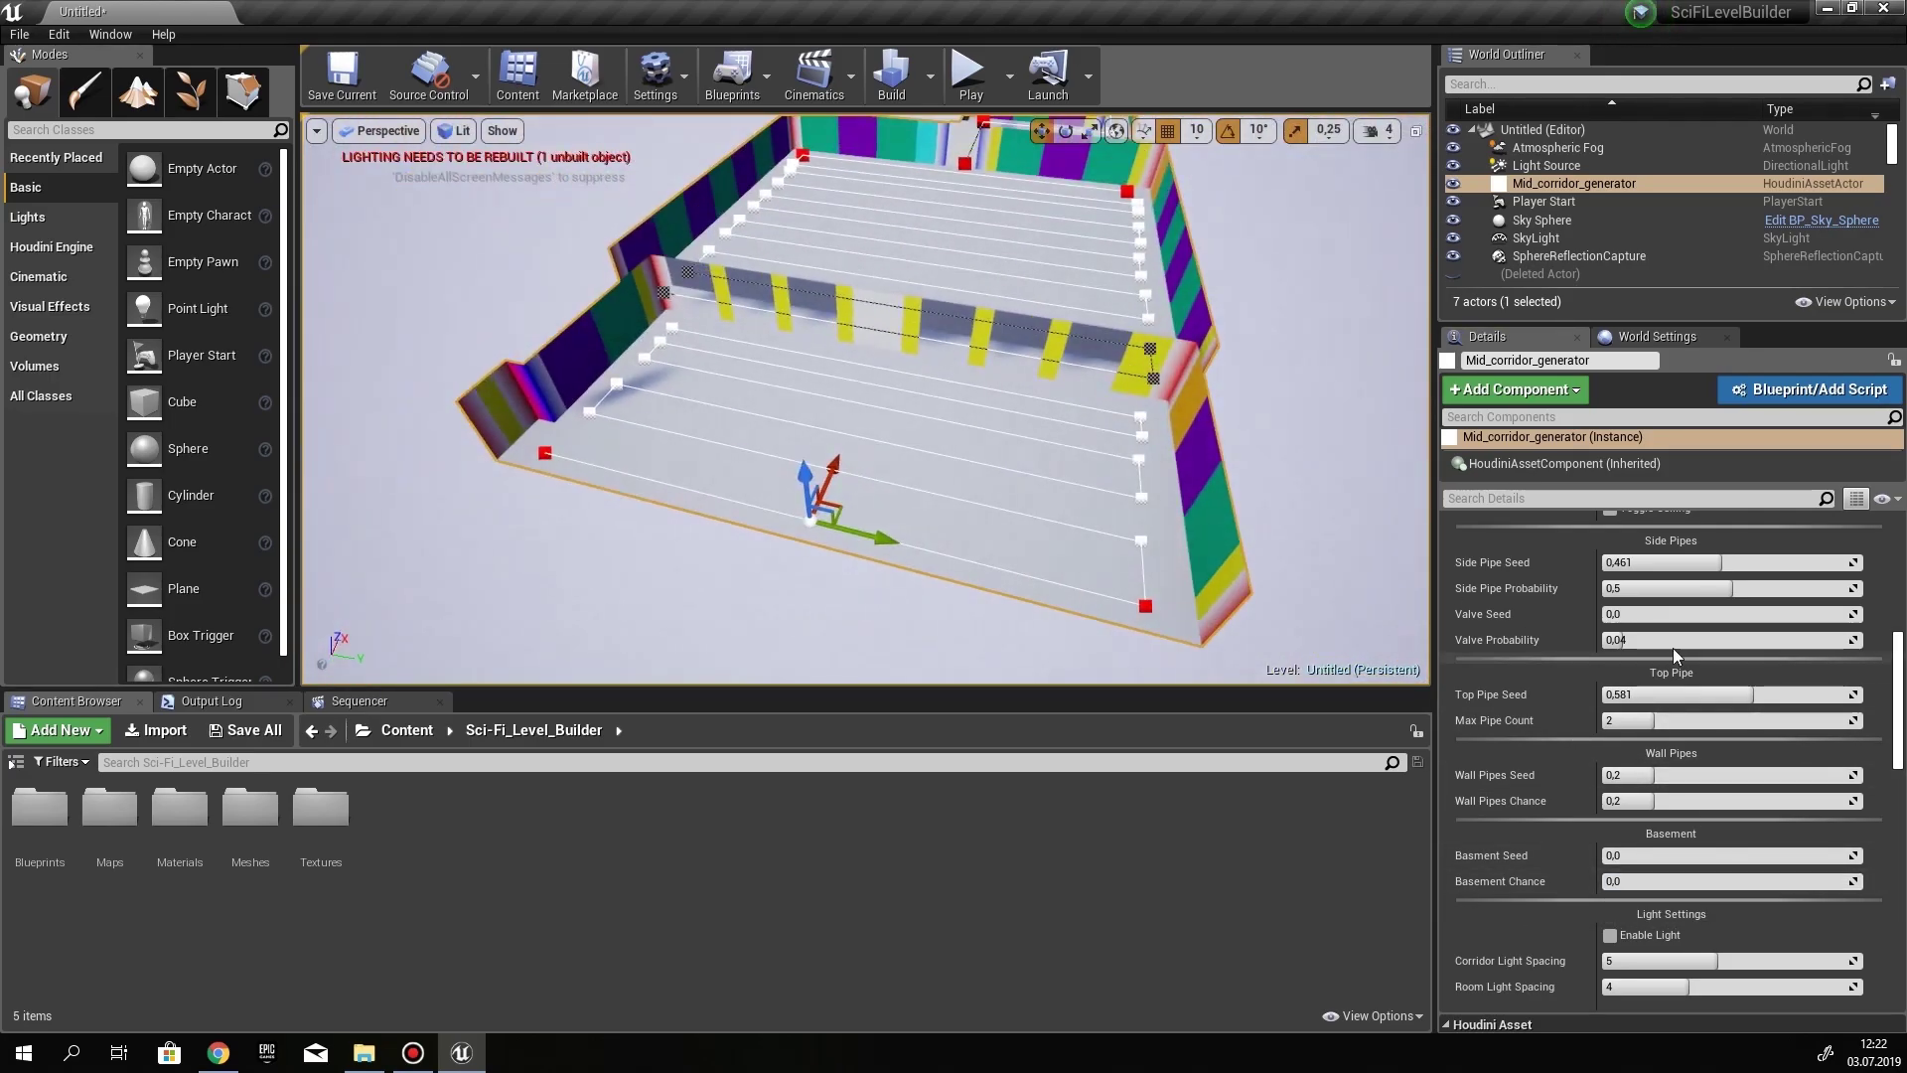
{"action": "type", "text": "0,4"}
{"action": "key", "text": "Return"}
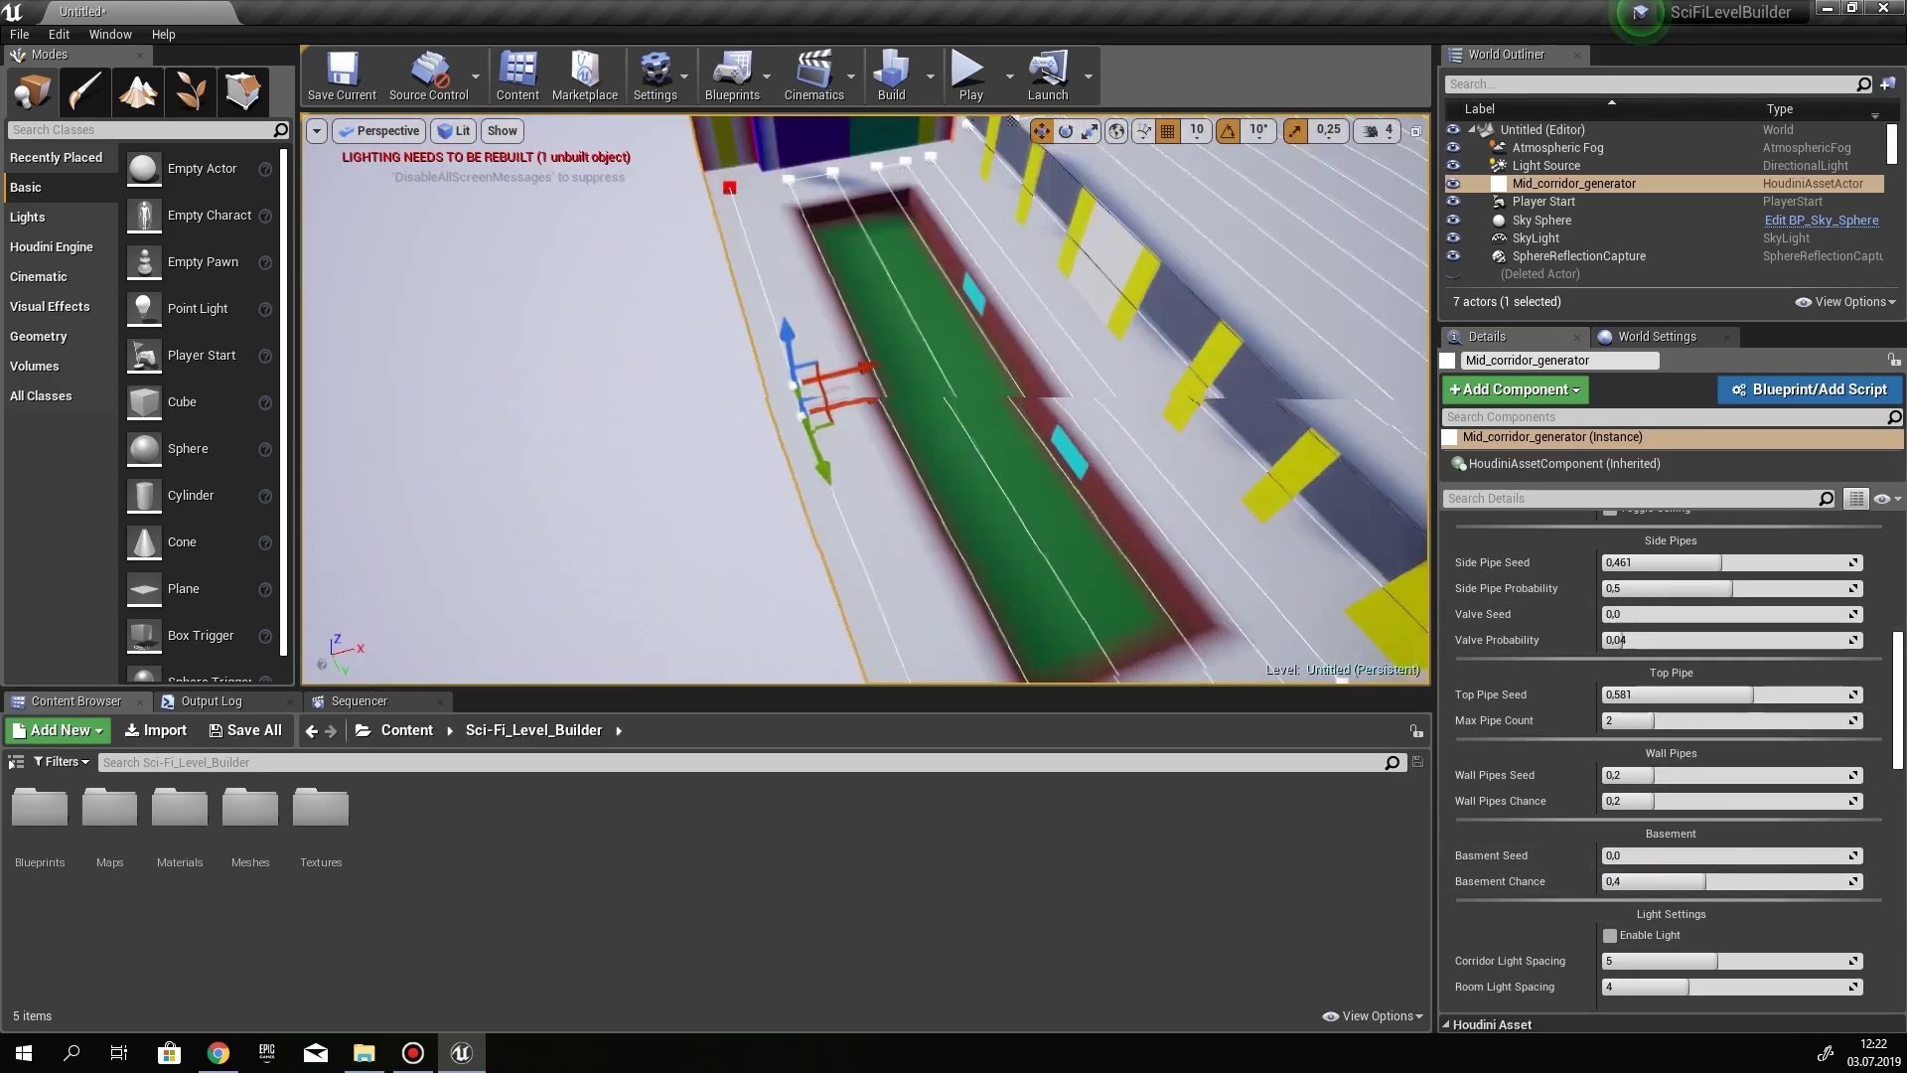
Turn on Enable Assets, examine the sunken basement in the second room, and turn the assets off again
{"action": "right_click_drag", "start_coordinate": [1016, 311], "coordinate": [1148, 414]}
{"action": "key", "text": "Return"}
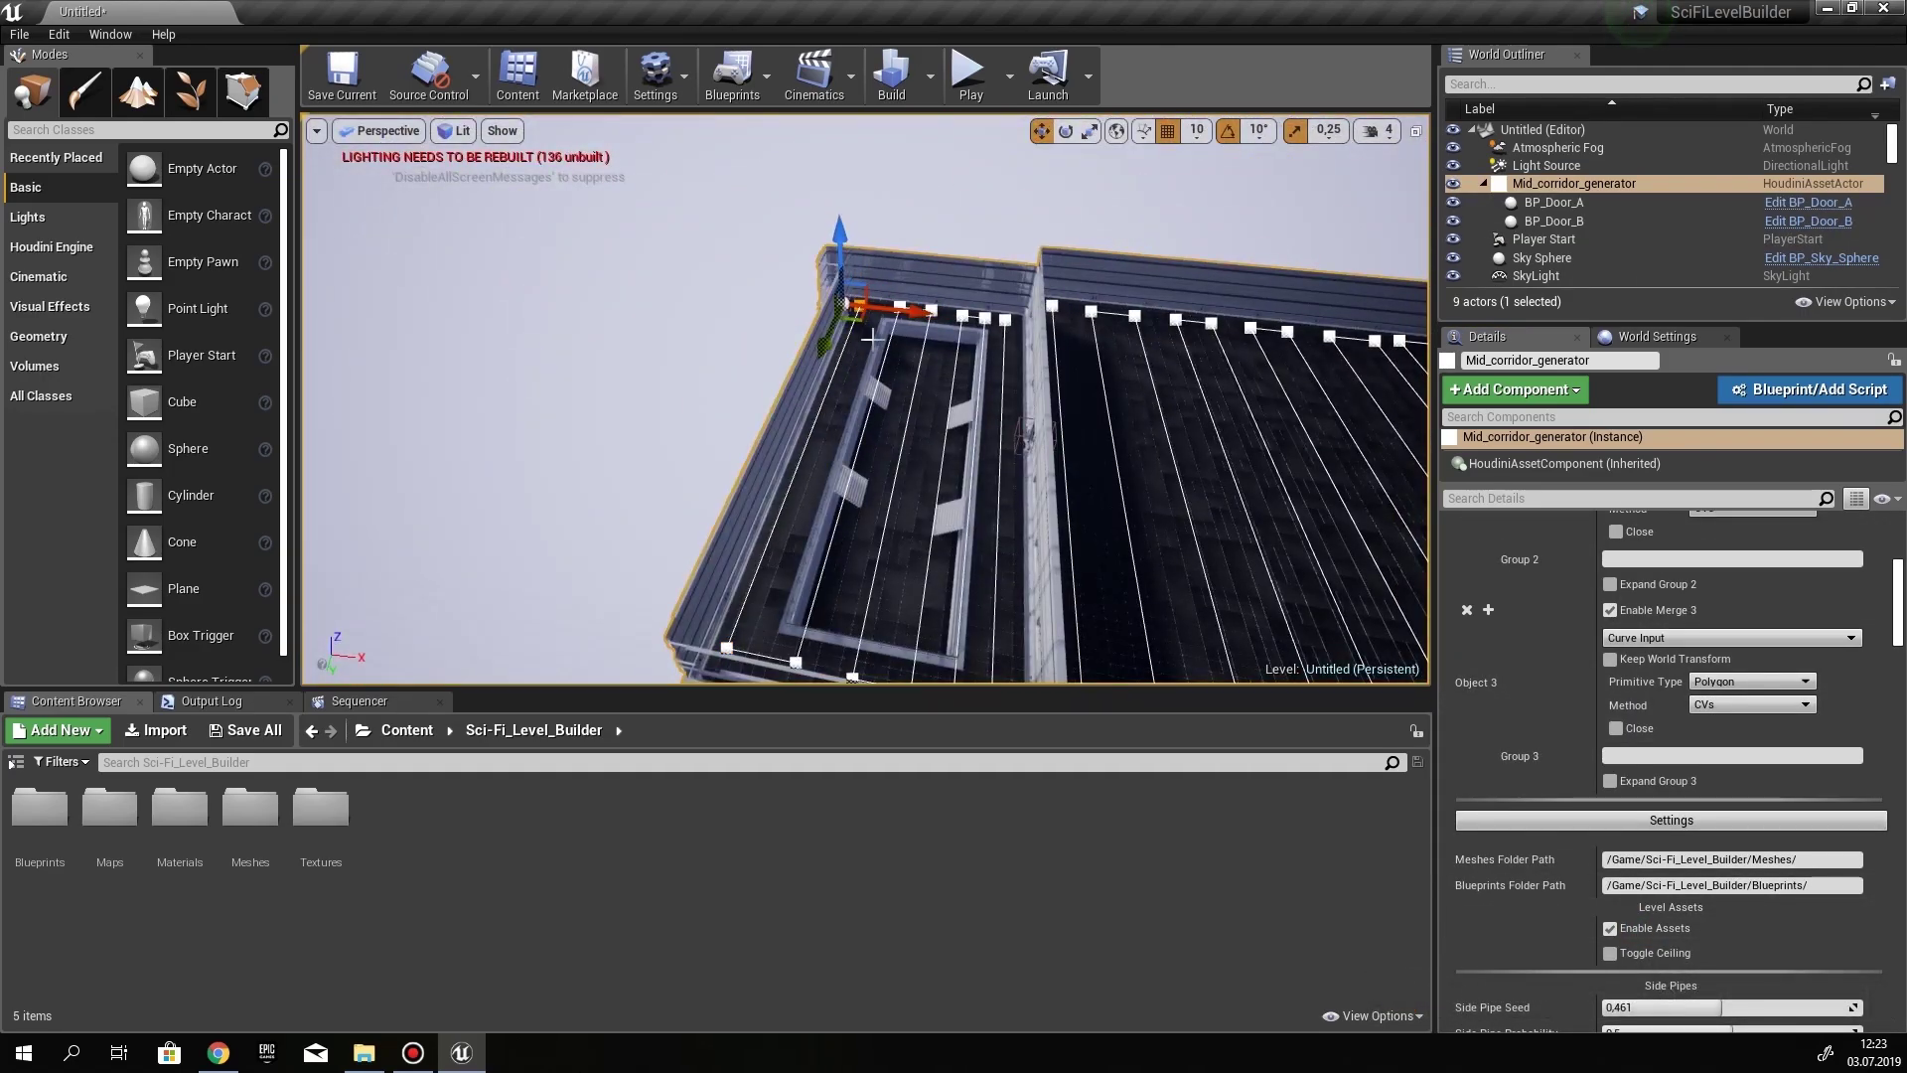
{"action": "scroll", "coordinate": [1659, 787], "scroll_direction": "down", "scroll_amount": 10}
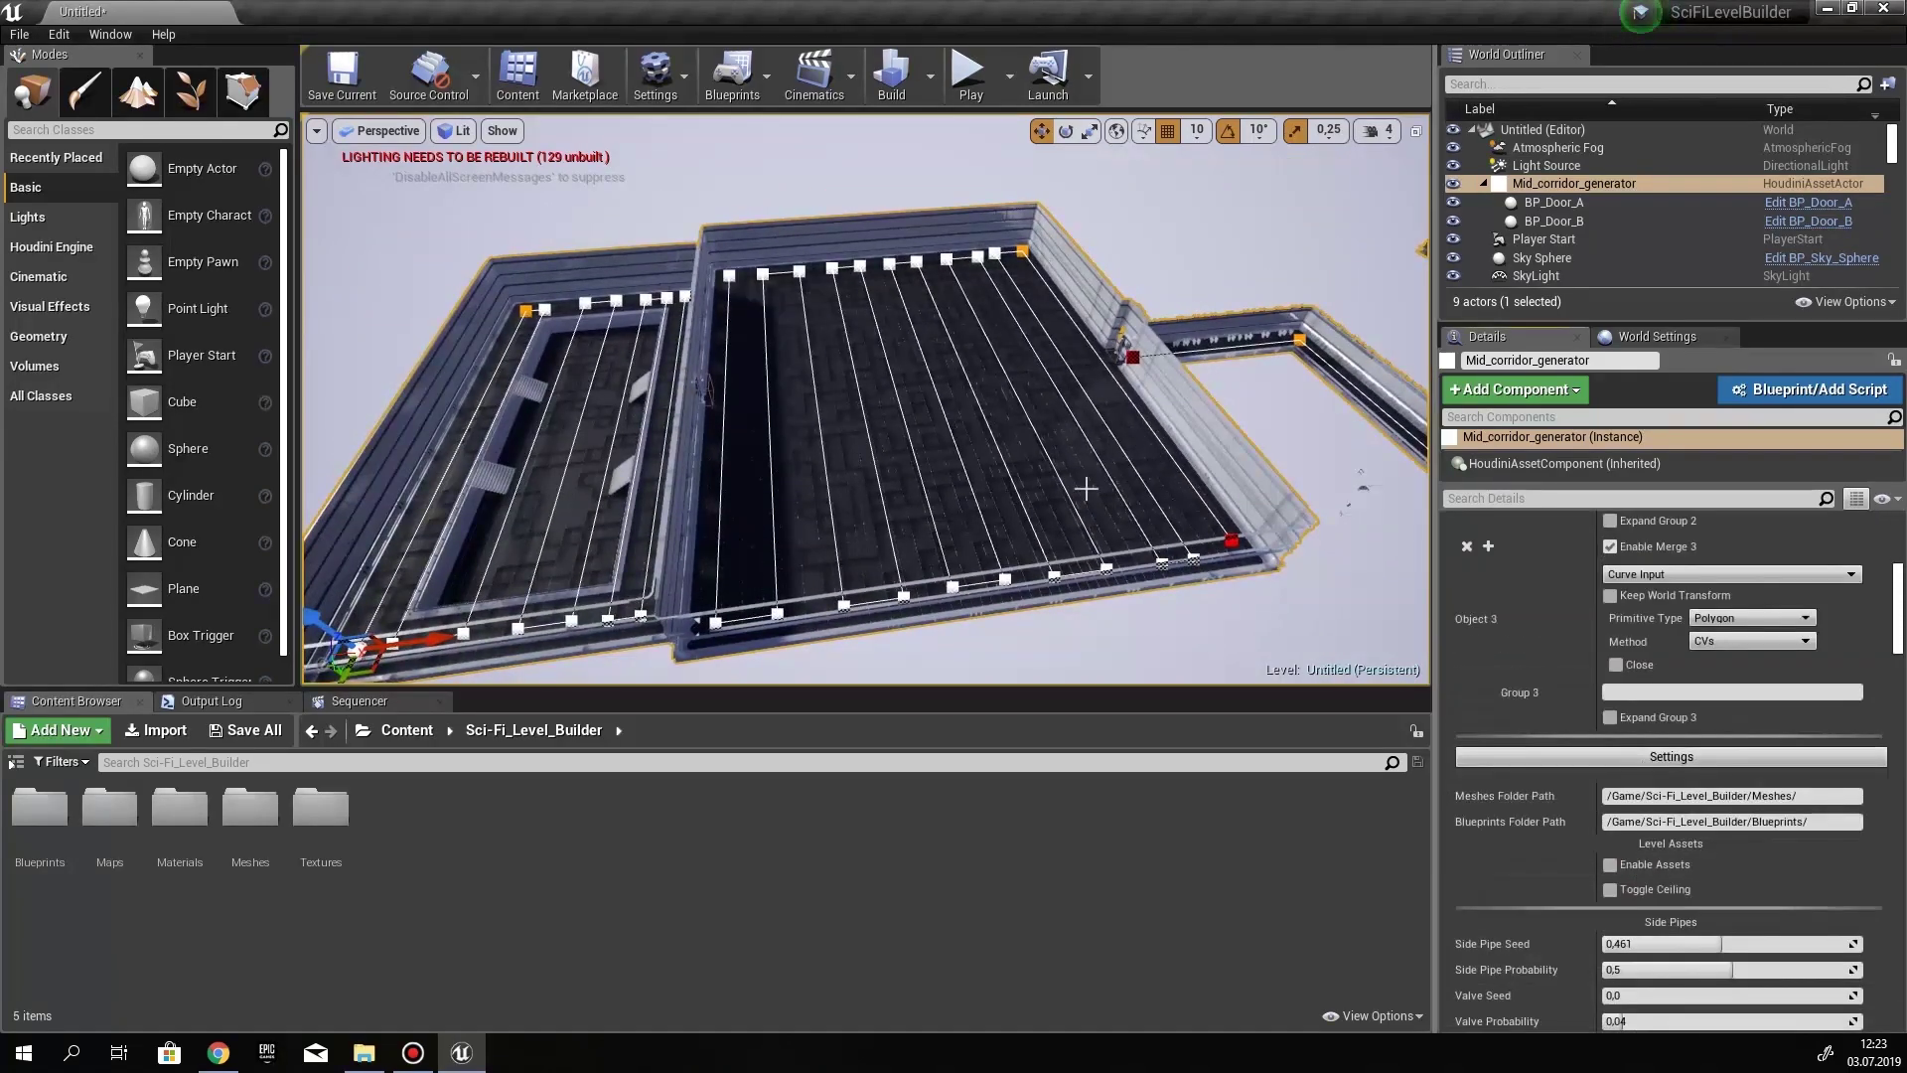
Set the Basement Seed to about 0,442 and examine the floors of both rooms
{"action": "scroll", "coordinate": [1721, 674], "scroll_direction": "down", "scroll_amount": 10}
{"action": "left_click_drag", "start_coordinate": [1640, 796], "coordinate": [1715, 796]}
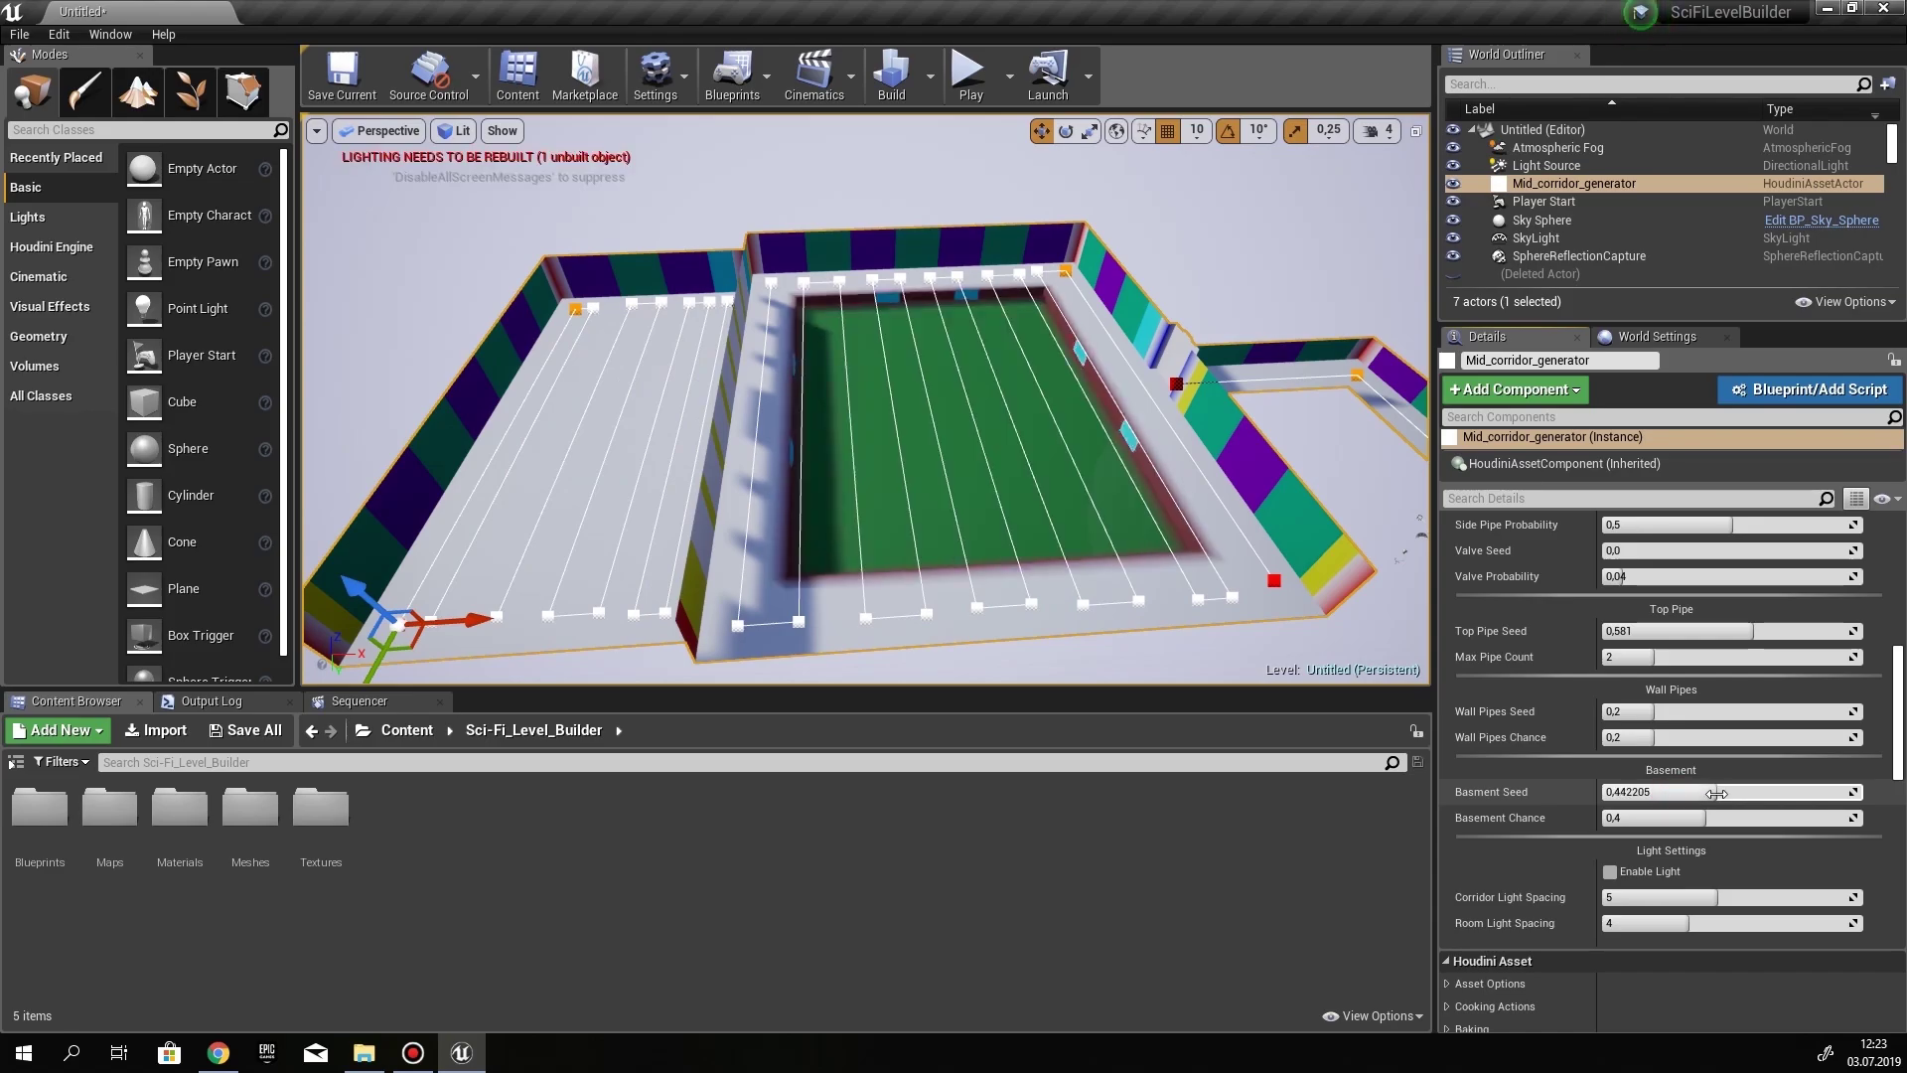
{"action": "right_click_drag", "start_coordinate": [1122, 536], "coordinate": [1003, 536]}
{"action": "right_click_drag", "start_coordinate": [795, 461], "coordinate": [850, 264]}
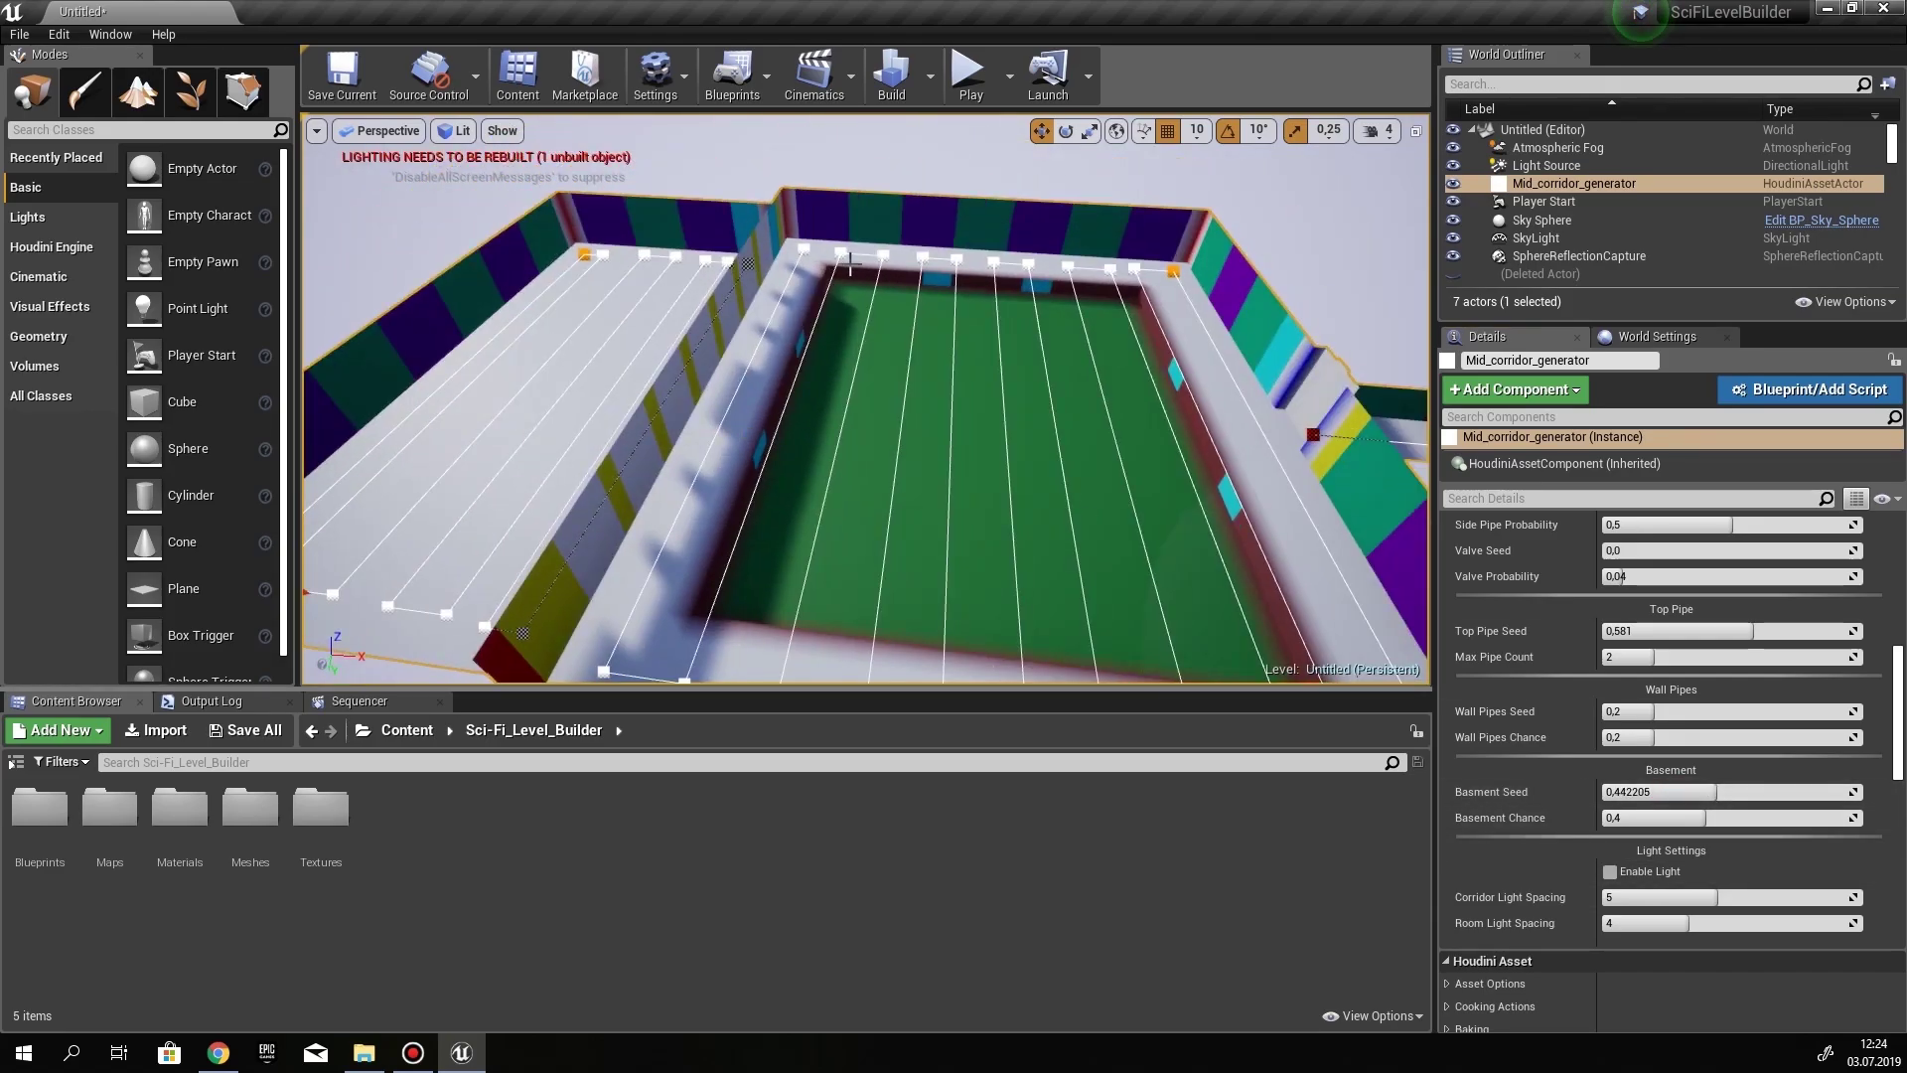
{"action": "right_click_drag", "start_coordinate": [1064, 628], "coordinate": [1092, 640]}
{"action": "right_click_drag", "start_coordinate": [686, 378], "coordinate": [894, 422]}
Add a fourth input to the corridor generator and set Object 4 to Curve Input
{"action": "scroll", "coordinate": [1689, 695], "scroll_direction": "up", "scroll_amount": 4}
{"action": "right_click_drag", "start_coordinate": [1183, 443], "coordinate": [1032, 441]}
{"action": "scroll", "coordinate": [1183, 443], "scroll_direction": "down", "scroll_amount": 2}
{"action": "scroll", "coordinate": [1857, 695], "scroll_direction": "up", "scroll_amount": 15}
{"action": "scroll", "coordinate": [1856, 695], "scroll_direction": "down", "scroll_amount": 4}
{"action": "right_click_drag", "start_coordinate": [893, 427], "coordinate": [854, 437]}
{"action": "scroll", "coordinate": [1535, 616], "scroll_direction": "up", "scroll_amount": 7}
{"action": "scroll", "coordinate": [1617, 647], "scroll_direction": "down", "scroll_amount": 7}
{"action": "left_click", "coordinate": [1660, 868]}
{"action": "left_click", "coordinate": [1651, 916]}
Move the fourth curve's points beside the second room and stretch them into a corridor that joins the room's side wall
{"action": "left_click", "coordinate": [710, 286]}
{"action": "right_click_drag", "start_coordinate": [899, 321], "coordinate": [993, 428]}
{"action": "left_click_drag", "start_coordinate": [1142, 397], "coordinate": [898, 546]}
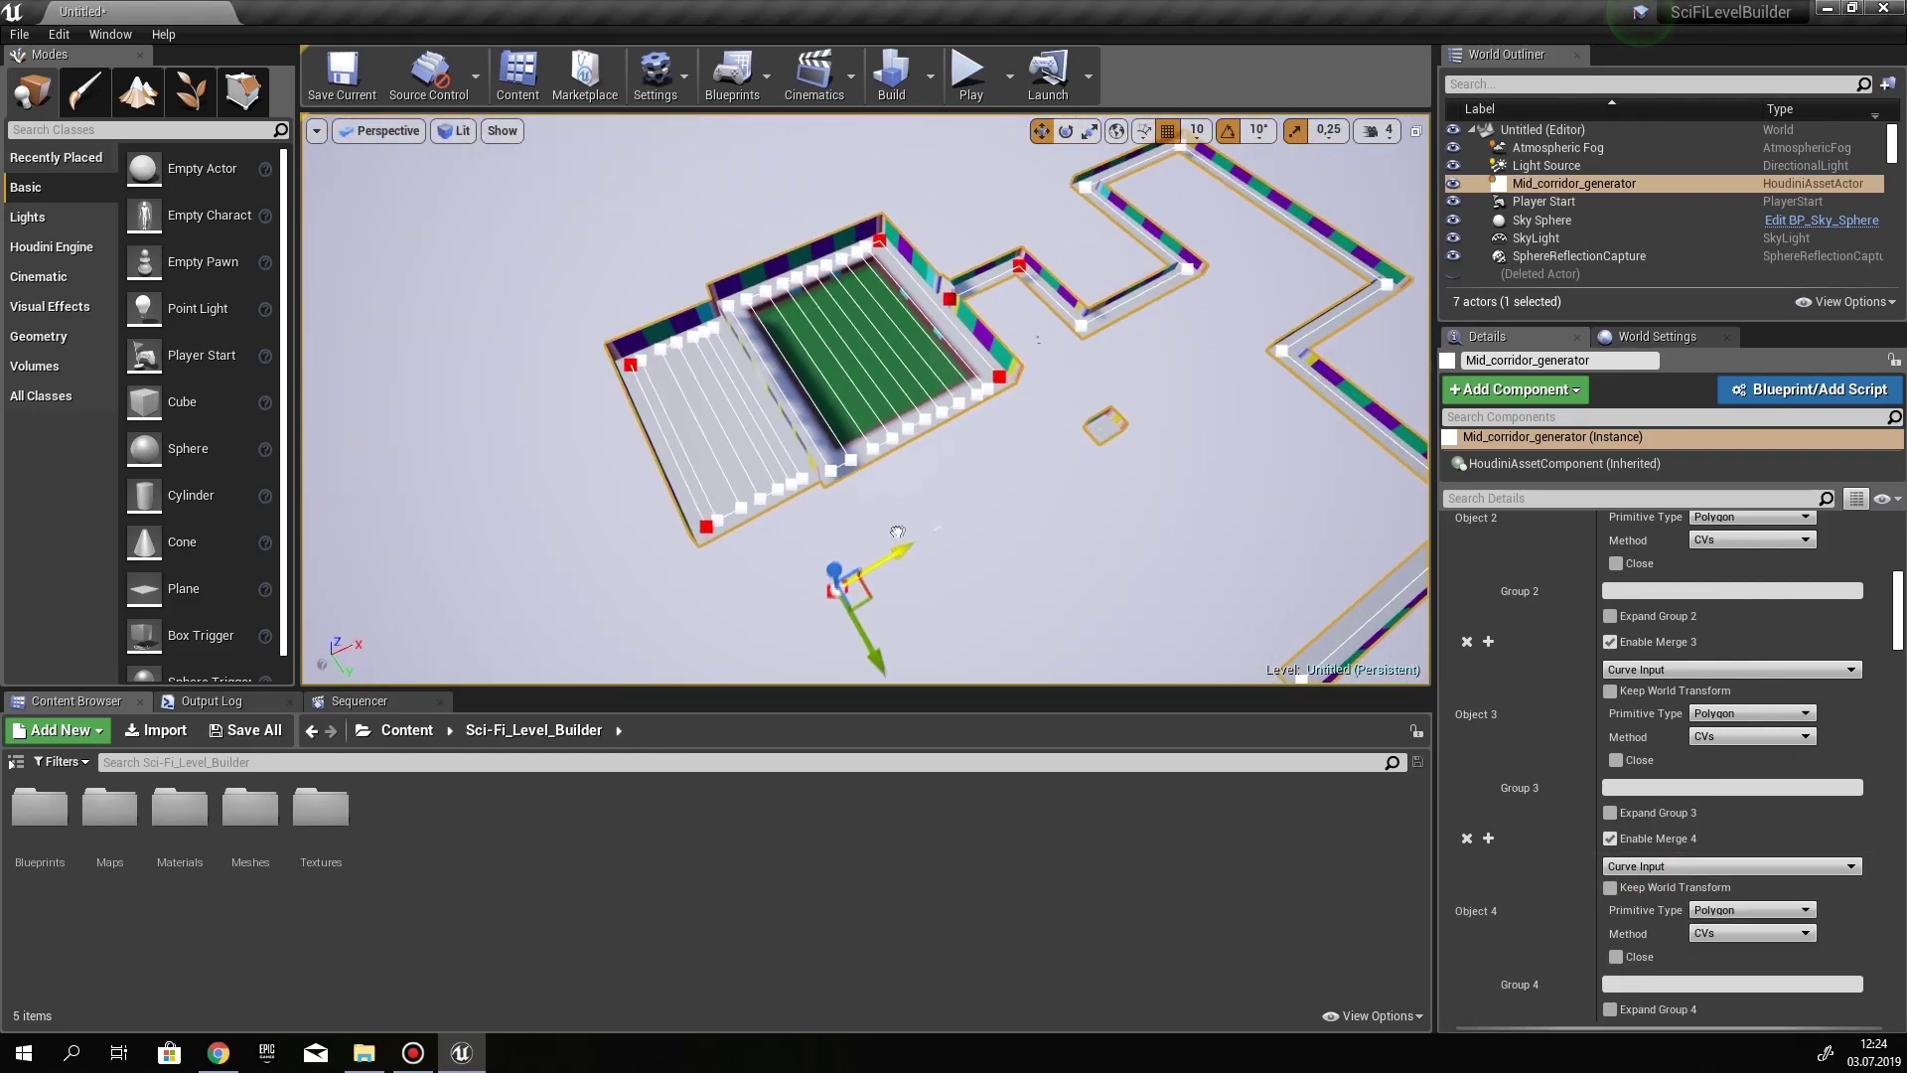
{"action": "mouse_move", "coordinate": [898, 546]}
{"action": "right_mouse_down"}
{"action": "mouse_move", "coordinate": [1030, 435]}
{"action": "mouse_move", "coordinate": [979, 536]}
{"action": "mouse_move", "coordinate": [894, 516]}
{"action": "right_mouse_up"}
{"action": "left_click_drag", "start_coordinate": [735, 532], "coordinate": [636, 549]}
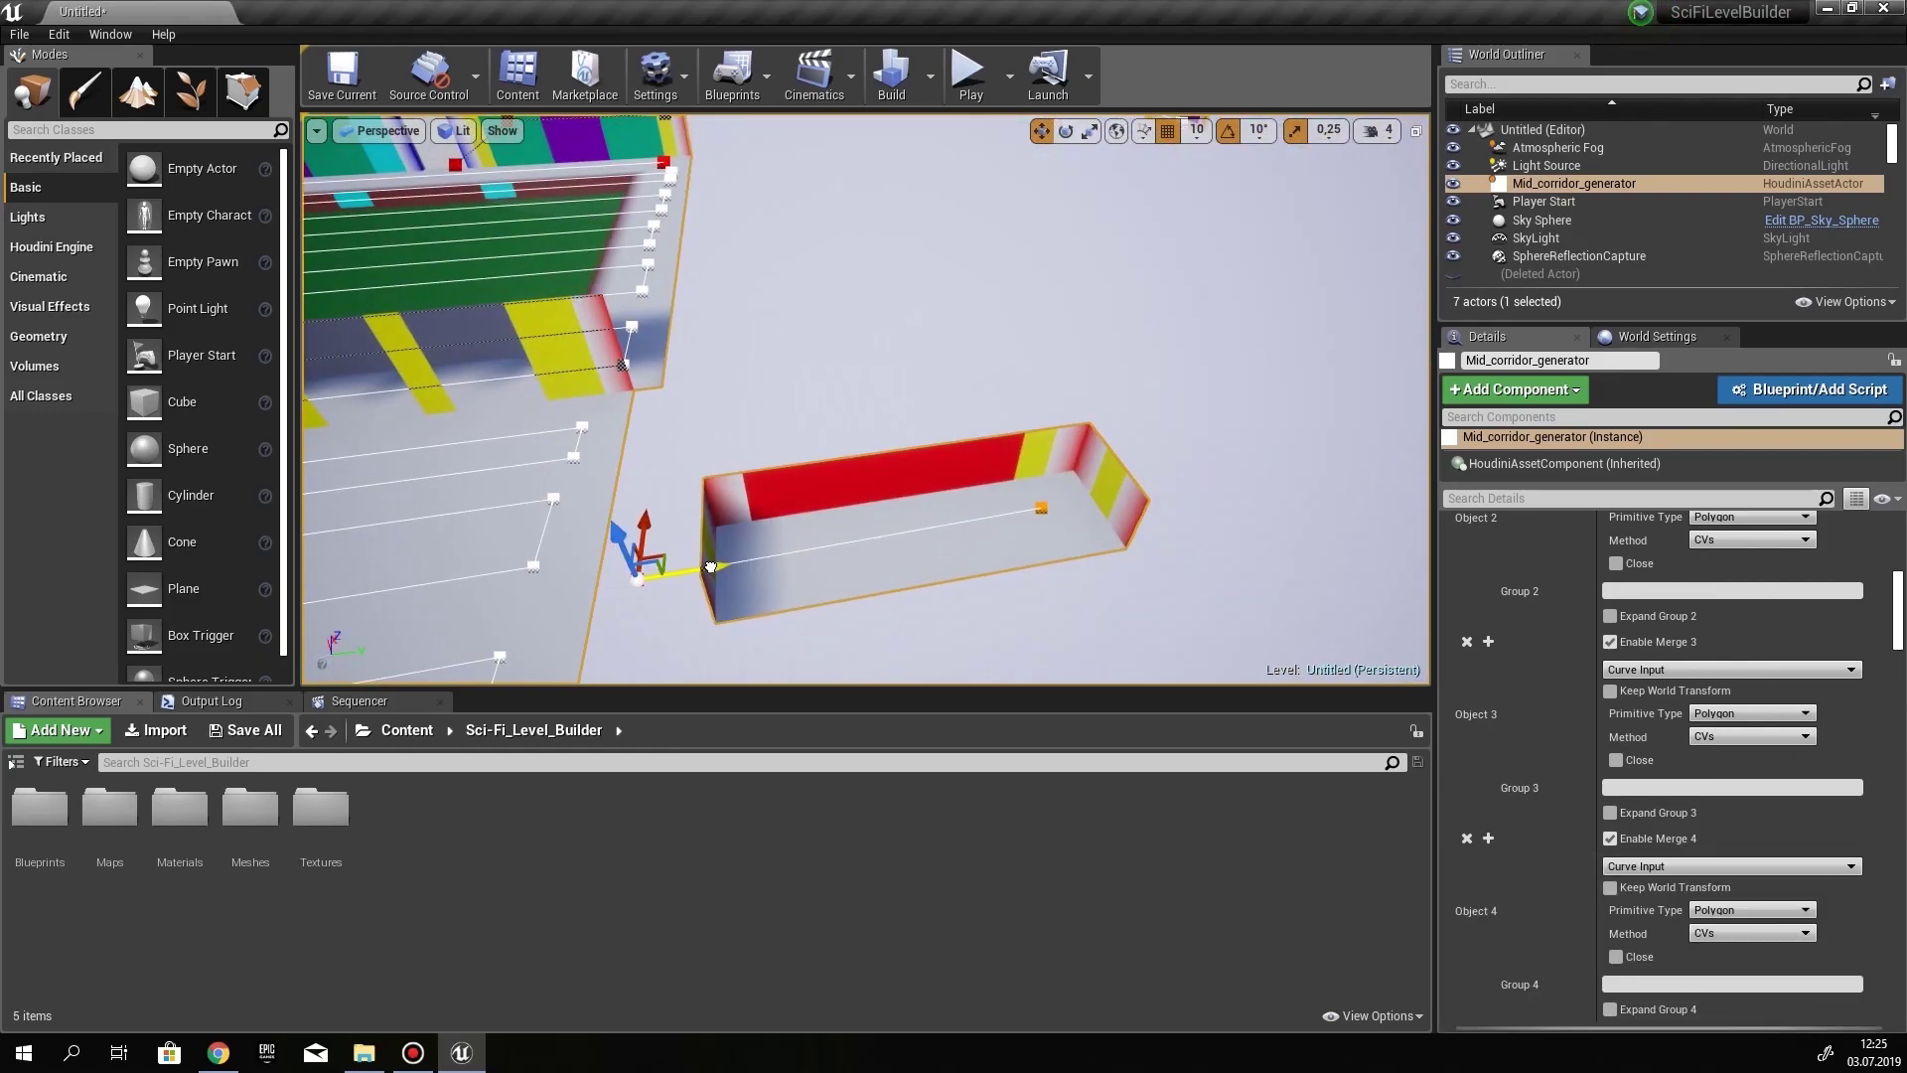
{"action": "right_click_drag", "start_coordinate": [636, 548], "coordinate": [1093, 635]}
Turn on Enable Assets, look along the new fourth corridor, and reselect the Mid_corridor_generator
{"action": "scroll", "coordinate": [1601, 677], "scroll_direction": "down", "scroll_amount": 3}
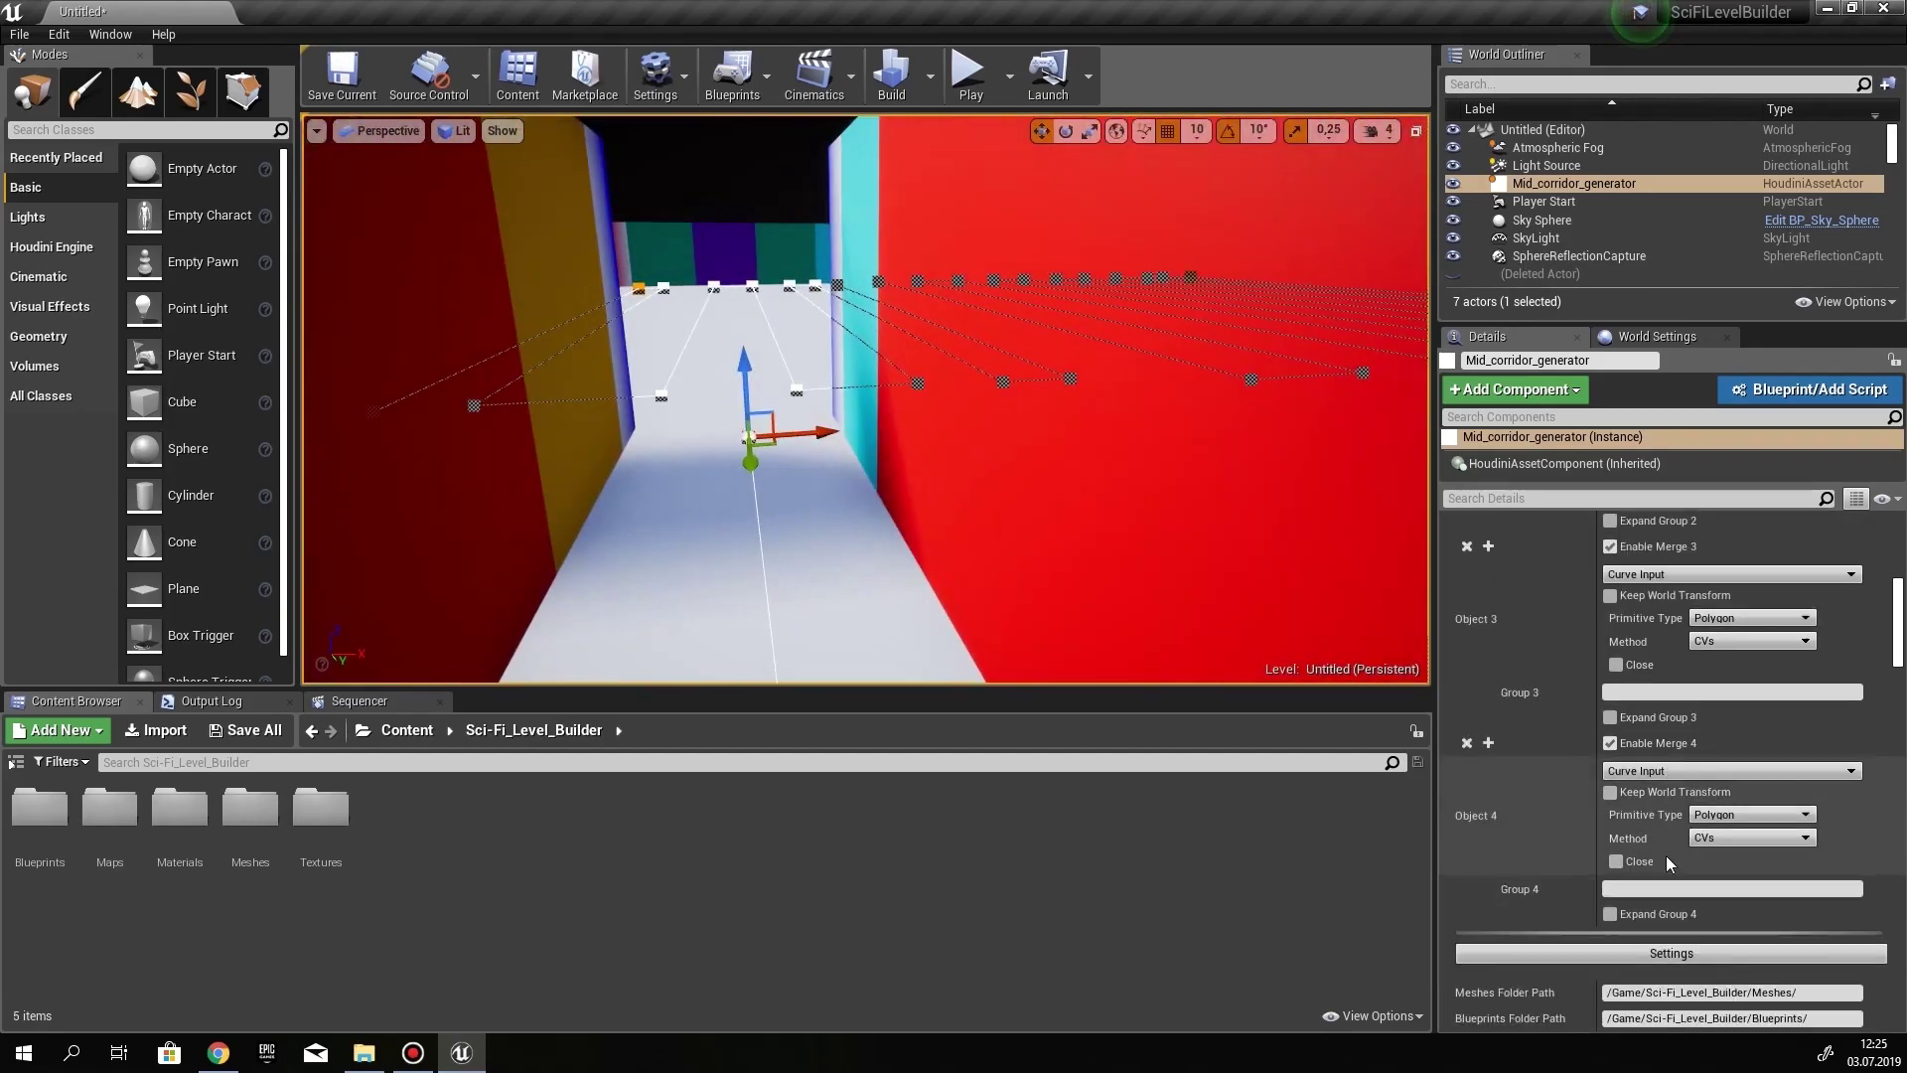
{"action": "scroll", "coordinate": [1601, 677], "scroll_direction": "up", "scroll_amount": 7}
{"action": "right_click_drag", "start_coordinate": [1093, 556], "coordinate": [934, 576]}
{"action": "scroll", "coordinate": [1602, 677], "scroll_direction": "down", "scroll_amount": 12}
{"action": "left_click", "coordinate": [1613, 672]}
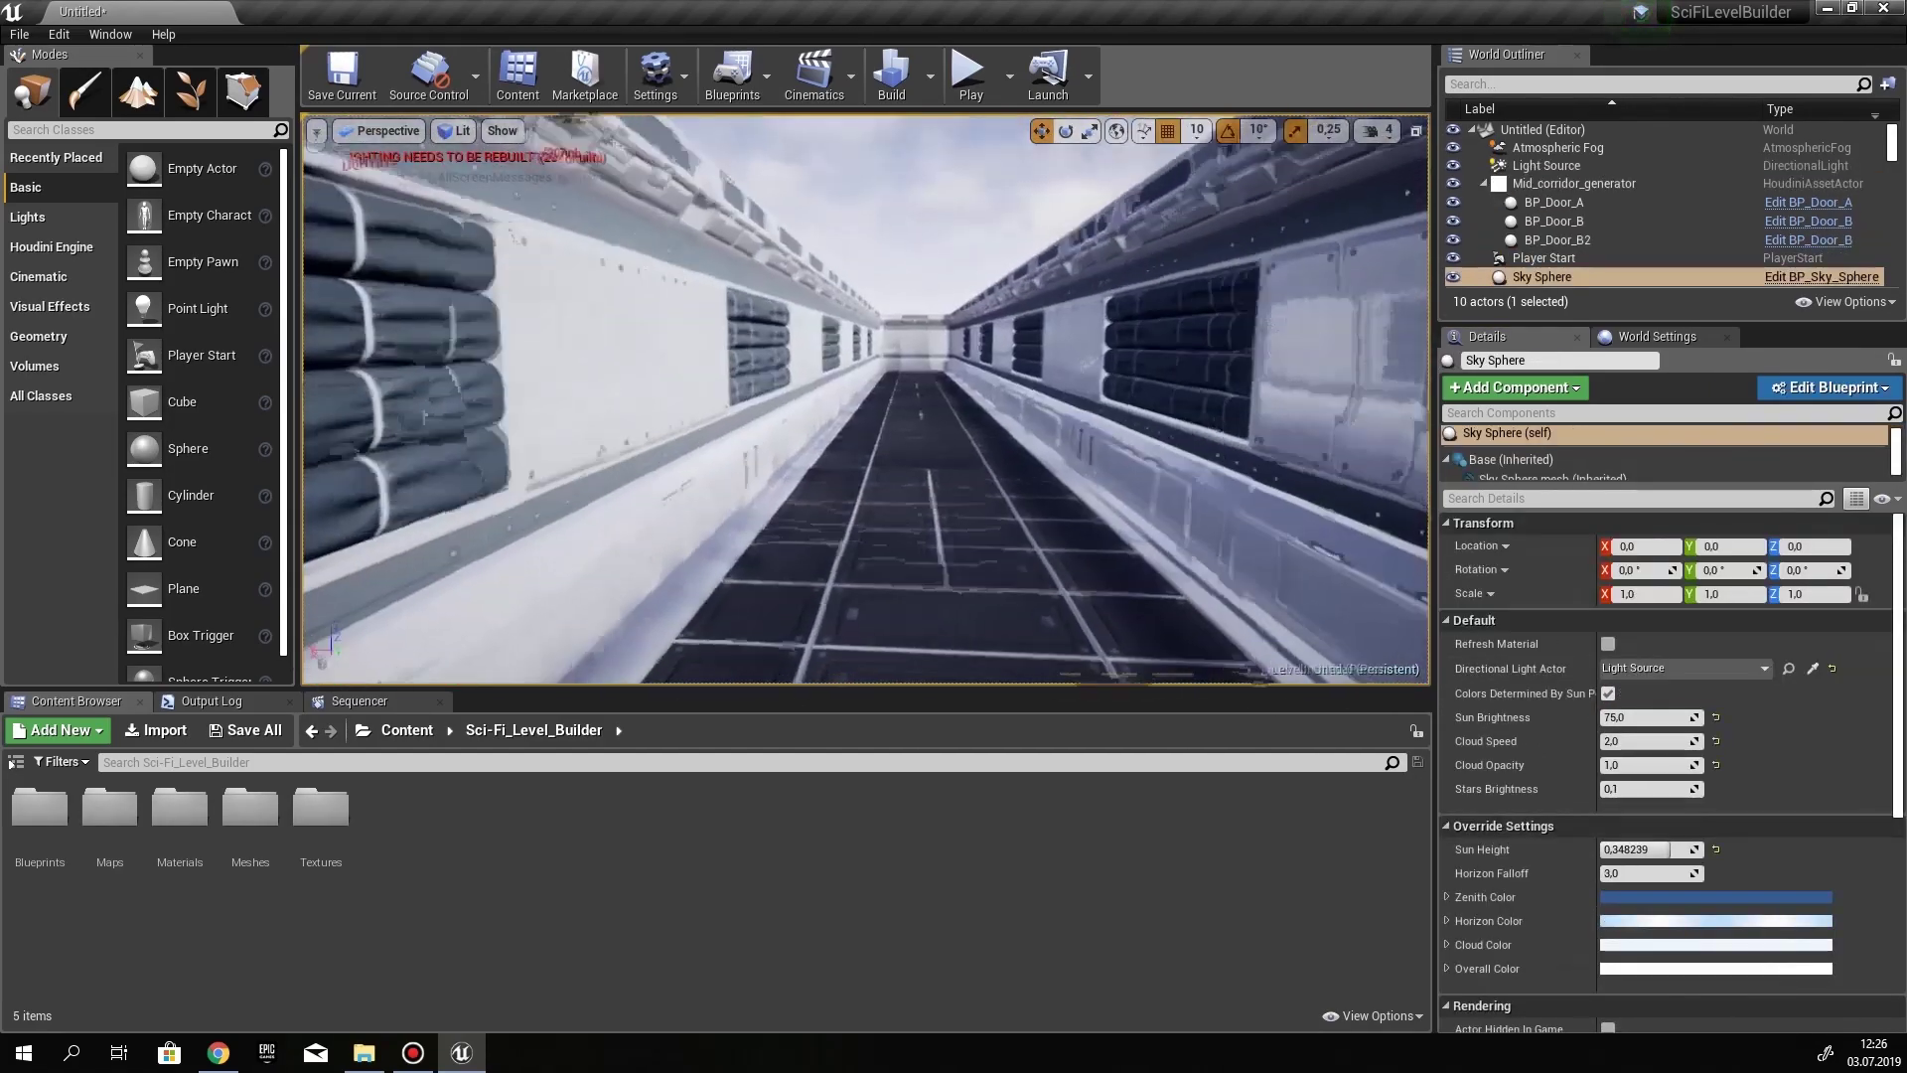
{"action": "mouse_move", "coordinate": [802, 410]}
{"action": "right_mouse_down"}
{"action": "mouse_move", "coordinate": [894, 556]}
{"action": "mouse_move", "coordinate": [802, 410]}
{"action": "right_mouse_up"}
{"action": "left_click", "coordinate": [803, 410]}
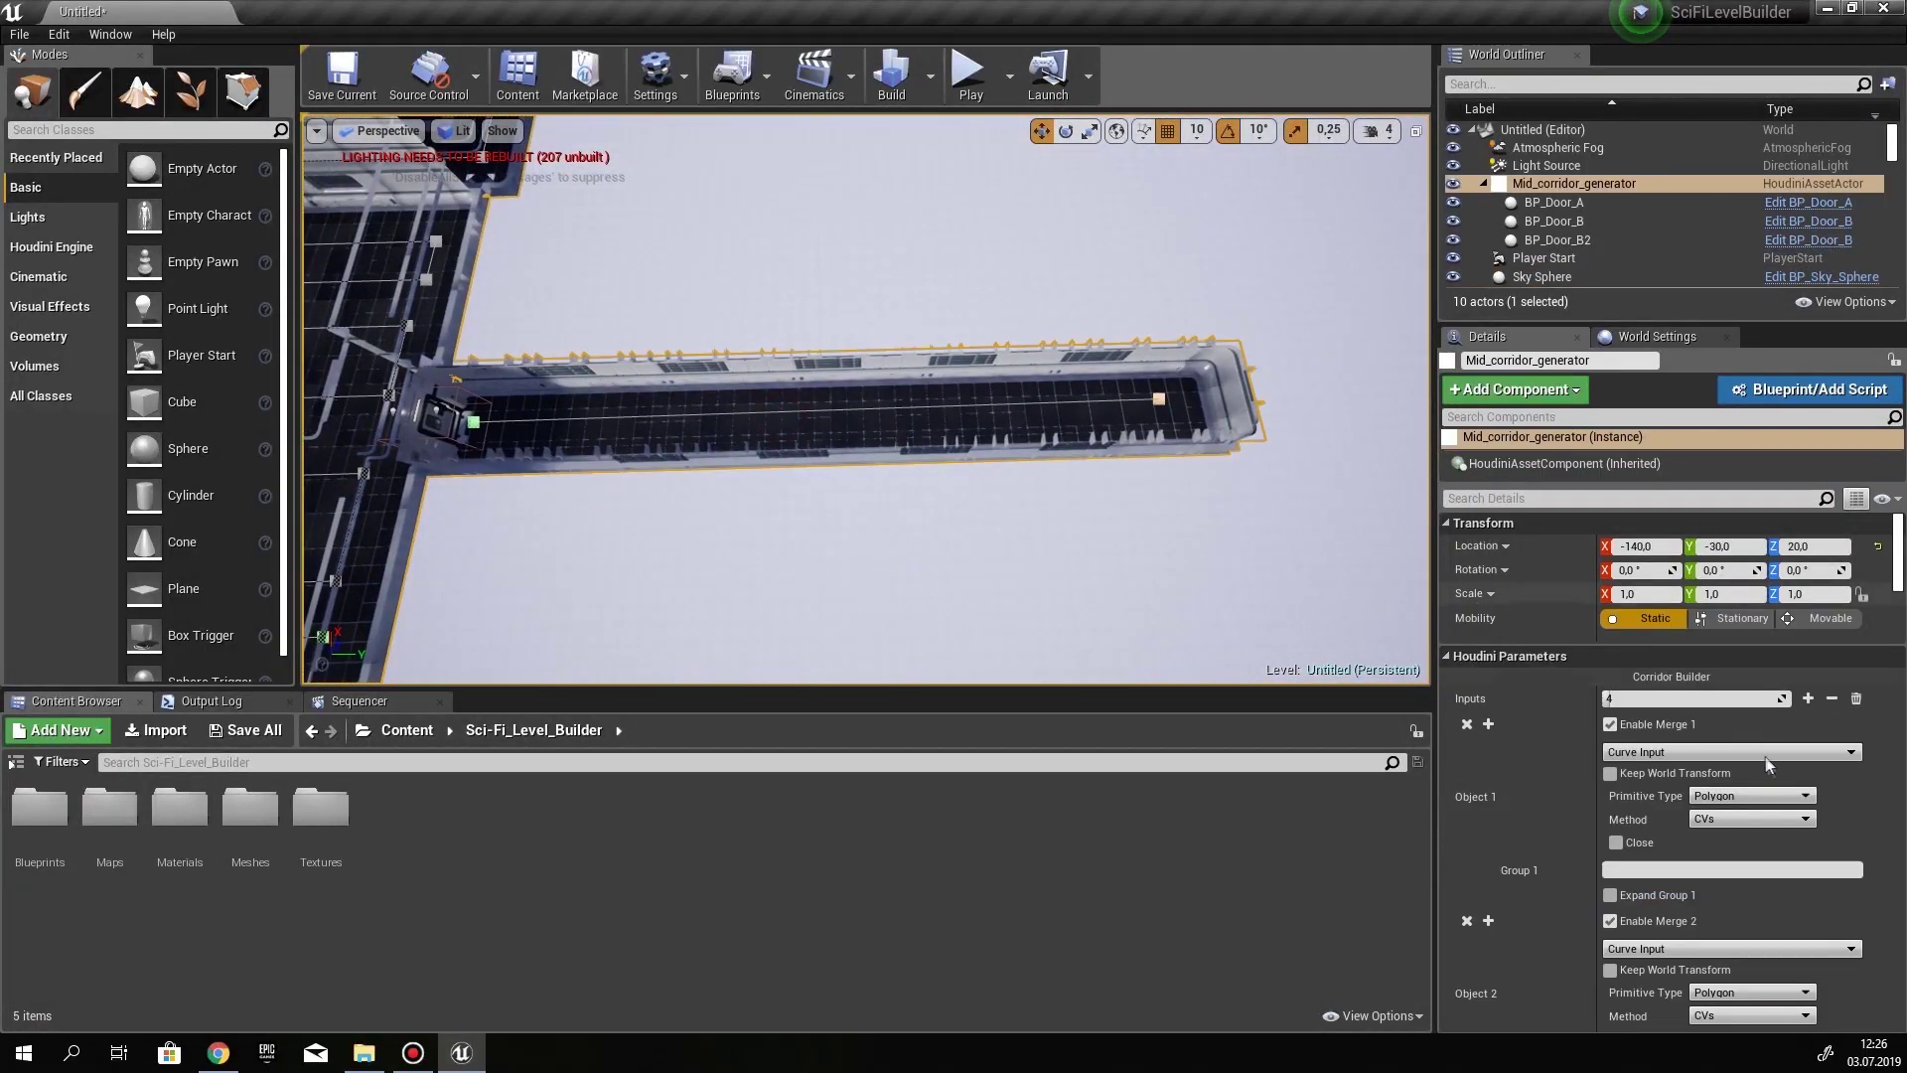
Turn off Enable Assets and extend the fourth corridor with another curve point, turning it at a right angle toward the main corridor
{"action": "scroll", "coordinate": [1660, 784], "scroll_direction": "down", "scroll_amount": 8}
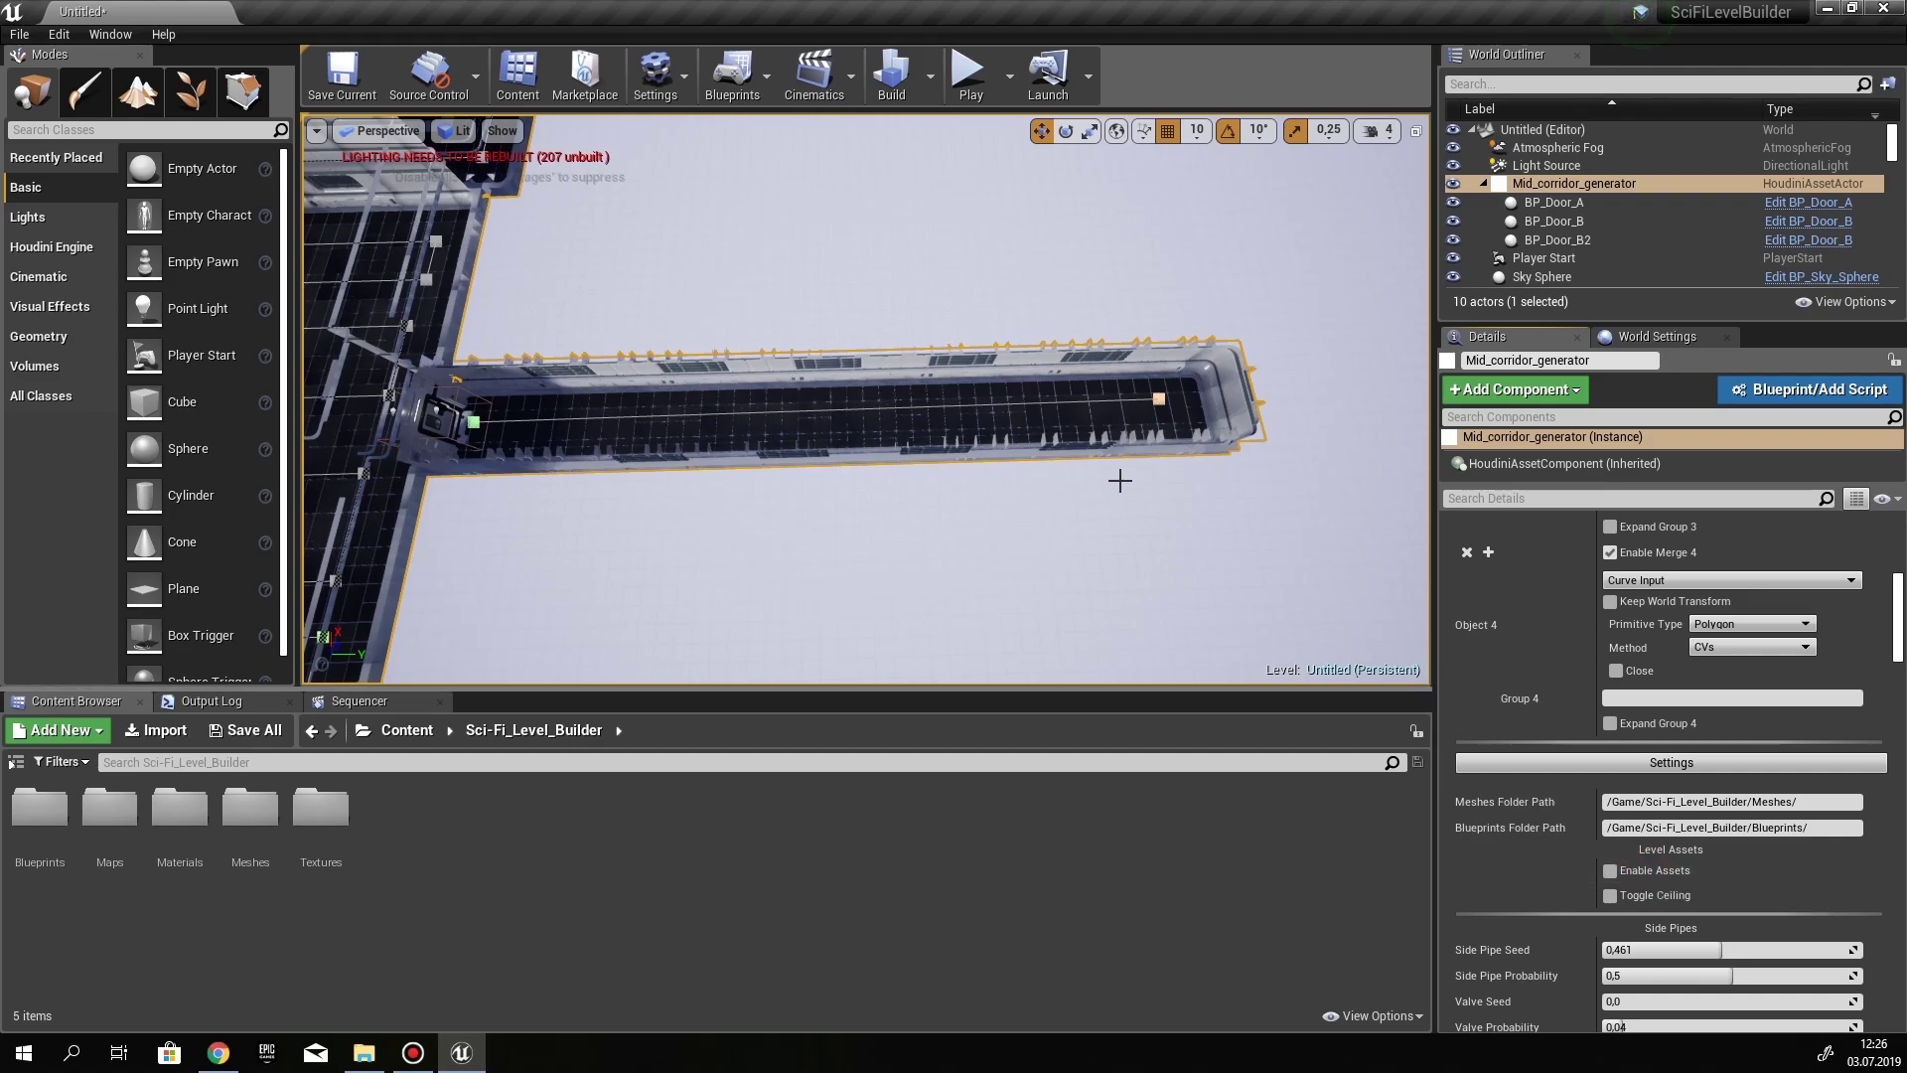
{"action": "right_click_drag", "start_coordinate": [1193, 508], "coordinate": [1087, 545]}
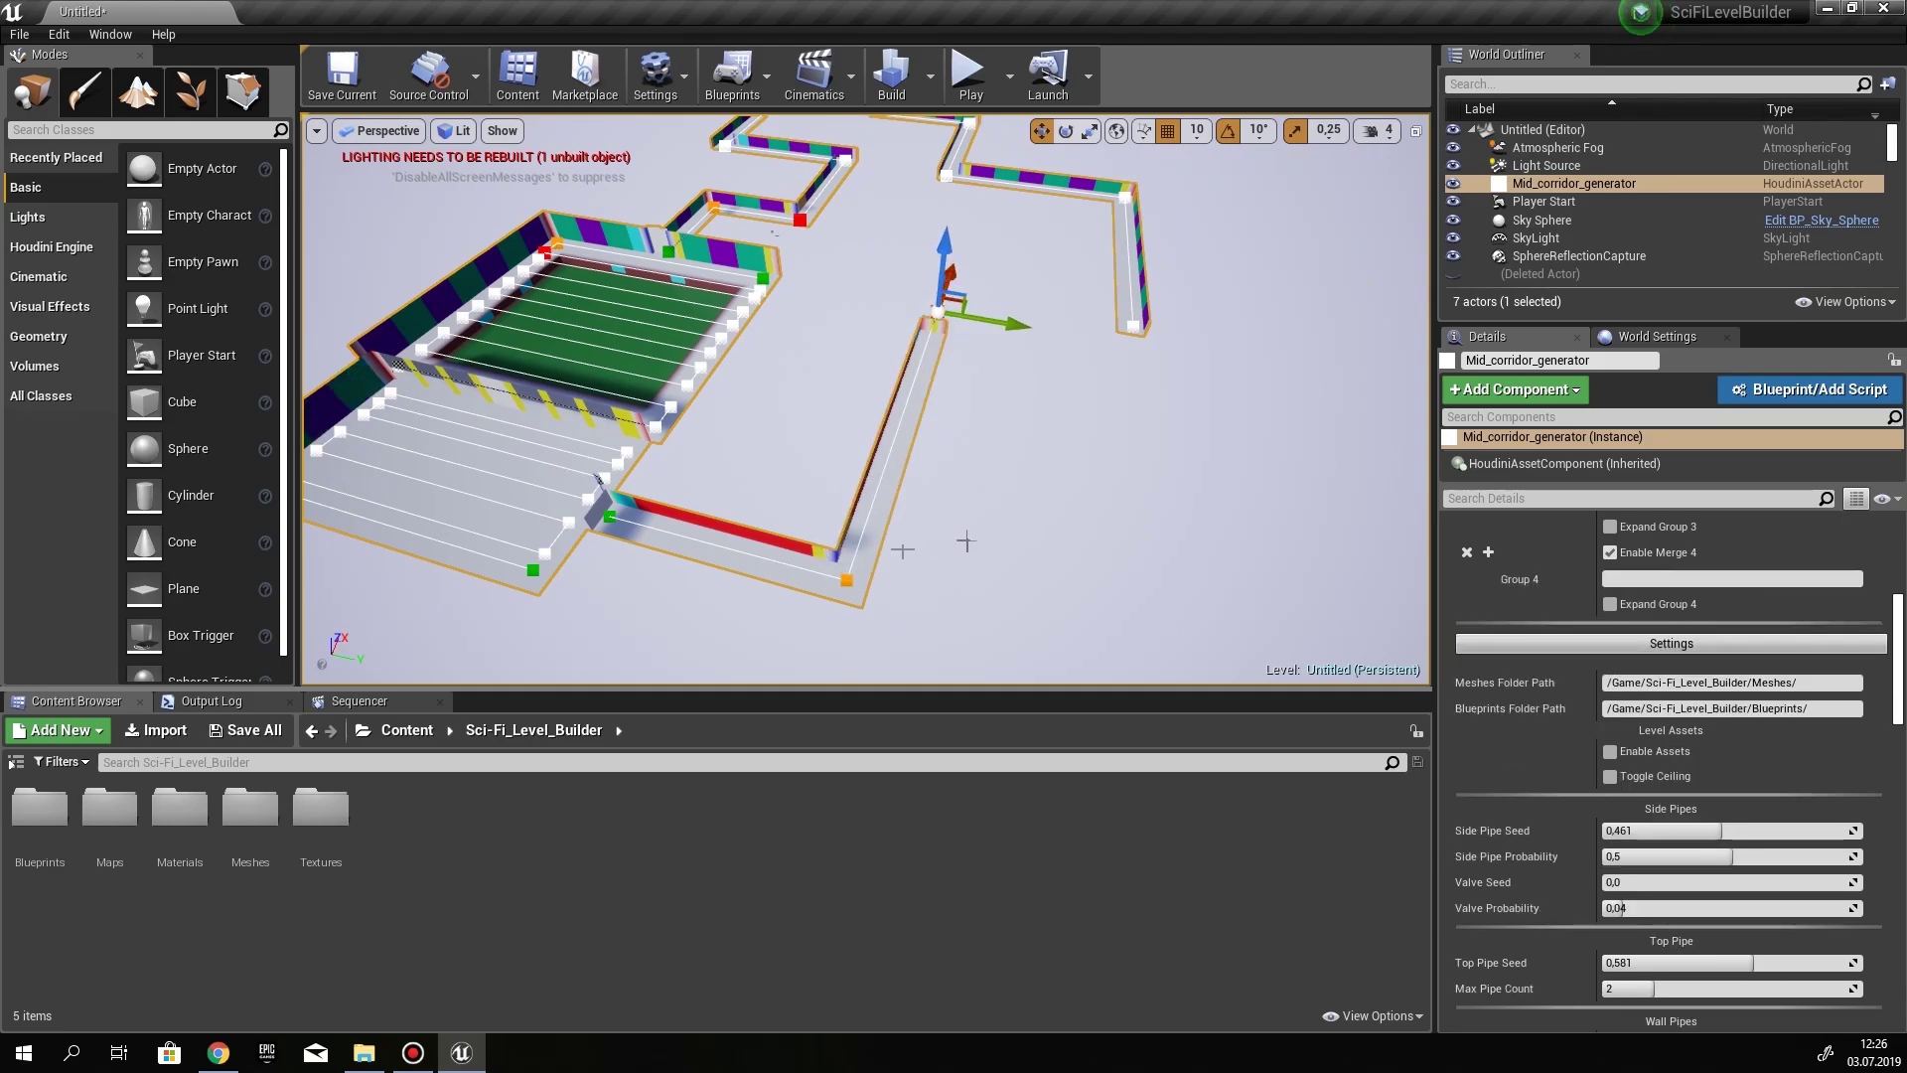
{"action": "right_click_drag", "start_coordinate": [1038, 524], "coordinate": [996, 510]}
{"action": "key", "text": "w"}
{"action": "key", "text": "s"}
{"action": "right_click_drag", "start_coordinate": [877, 456], "coordinate": [939, 459]}
{"action": "right_click_drag", "start_coordinate": [1030, 527], "coordinate": [1030, 527]}
{"action": "right_click_drag", "start_coordinate": [754, 482], "coordinate": [754, 482]}
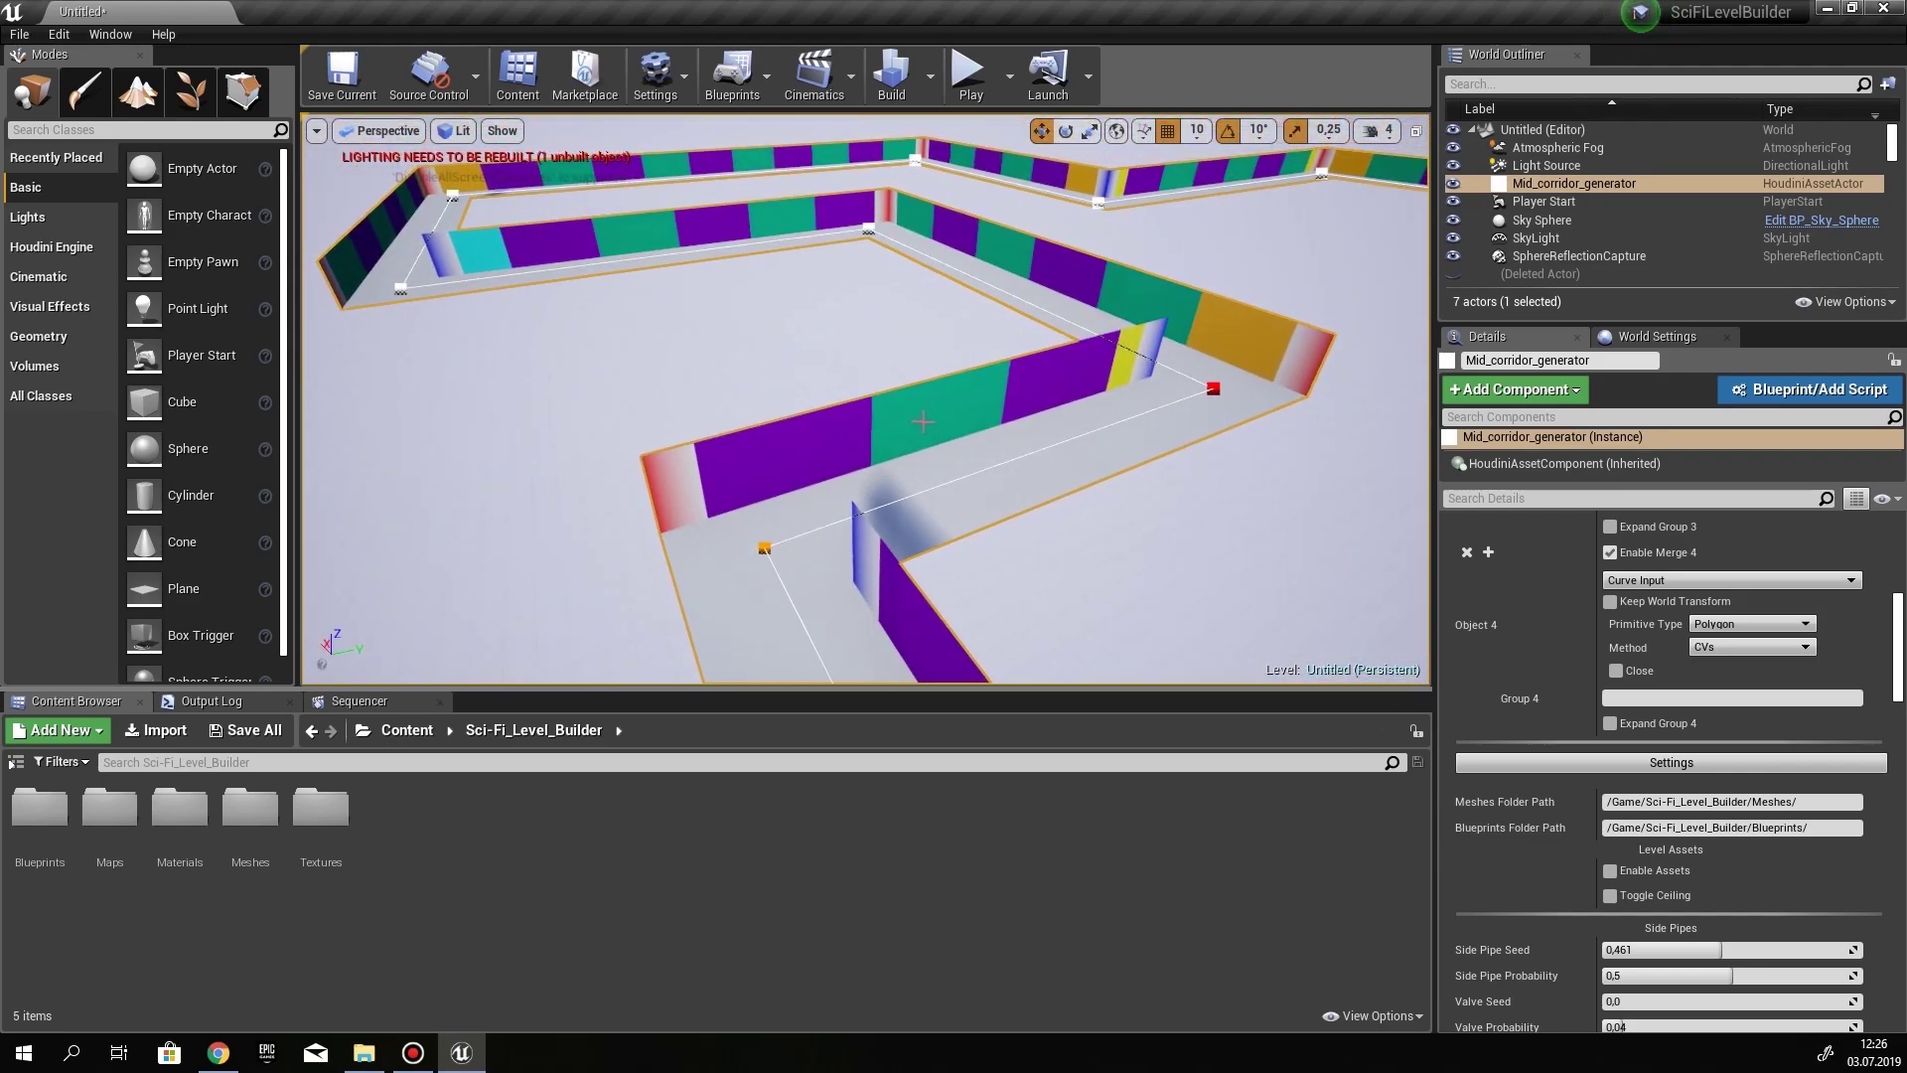
{"action": "right_click_drag", "start_coordinate": [911, 420], "coordinate": [910, 420]}
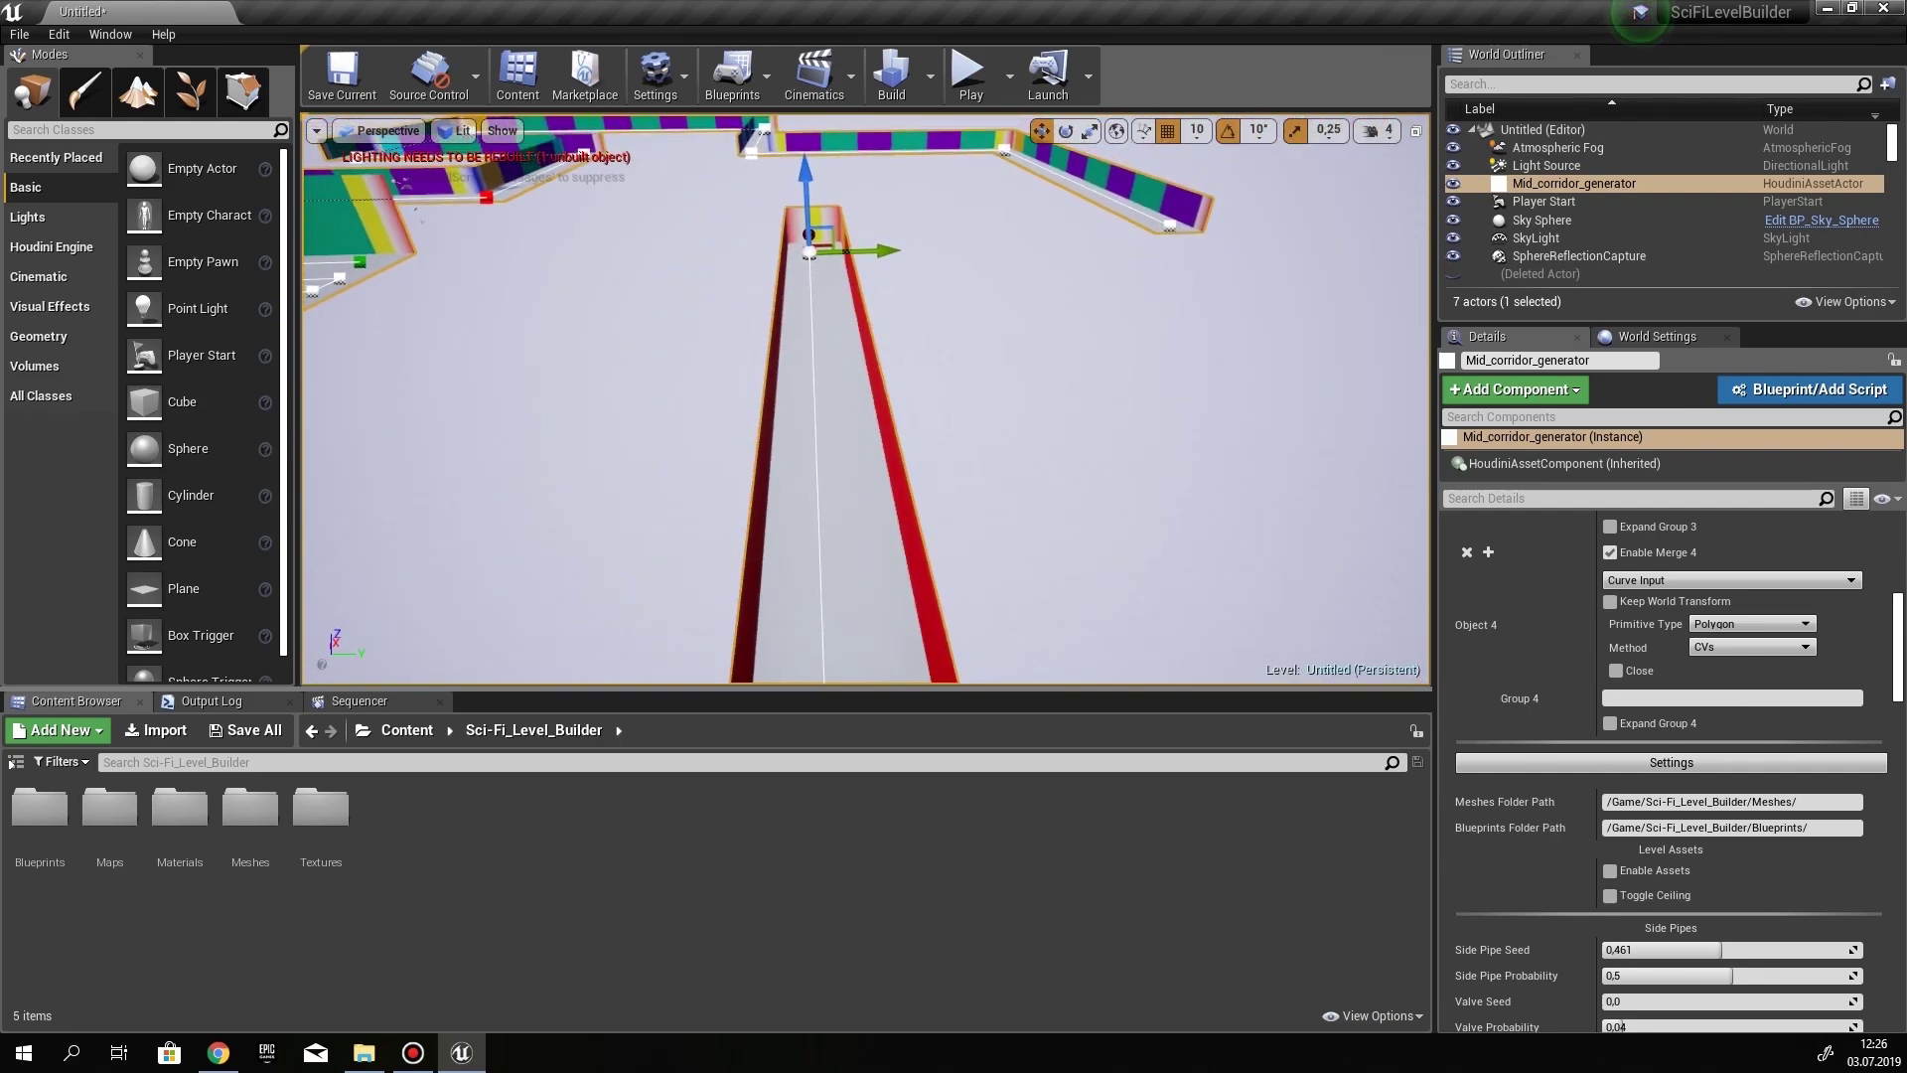
{"action": "mouse_move", "coordinate": [955, 417]}
{"action": "right_mouse_down"}
{"action": "mouse_move", "coordinate": [954, 323]}
{"action": "mouse_move", "coordinate": [973, 440]}
{"action": "right_mouse_up"}
Turn on Enable Assets, inspect the walls and pipes of the extended fourth corridor, and turn the assets off again
{"action": "left_click", "coordinate": [1610, 871]}
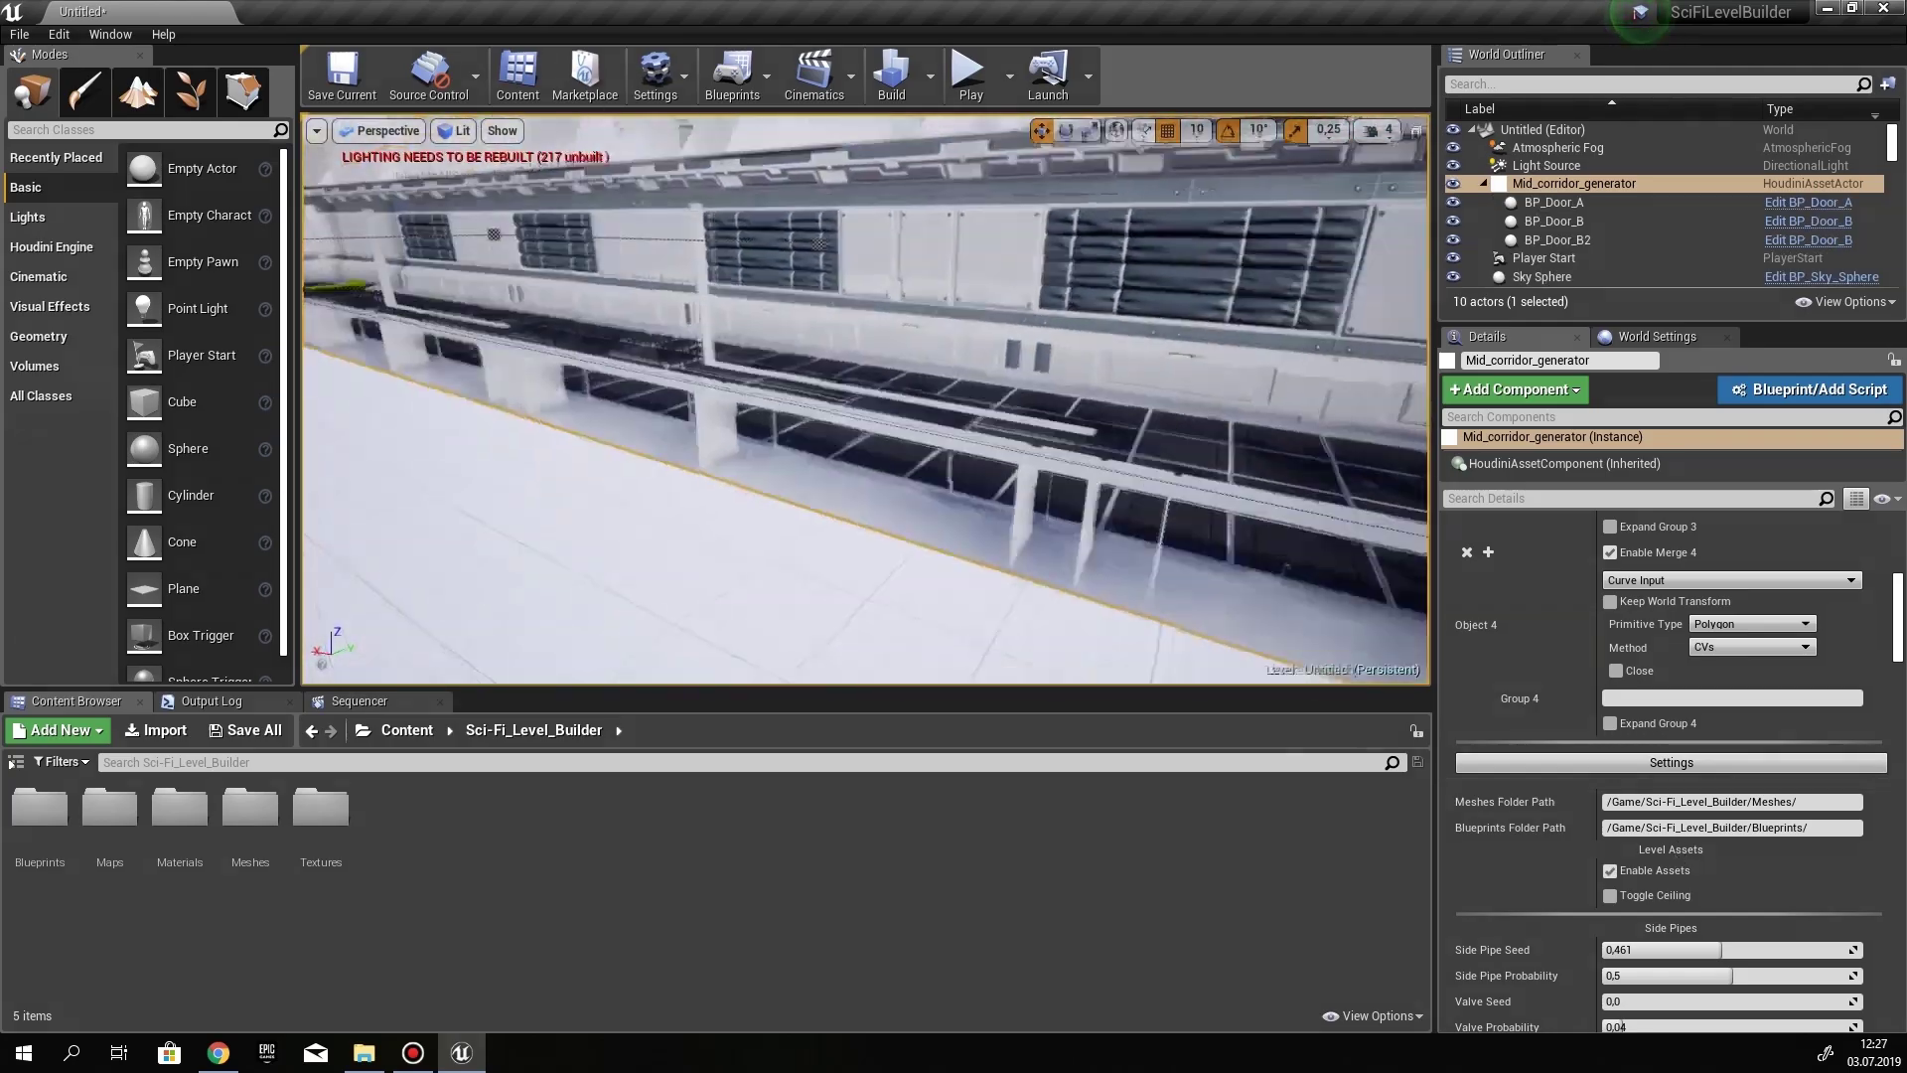
{"action": "right_click_drag", "start_coordinate": [866, 417], "coordinate": [1093, 437]}
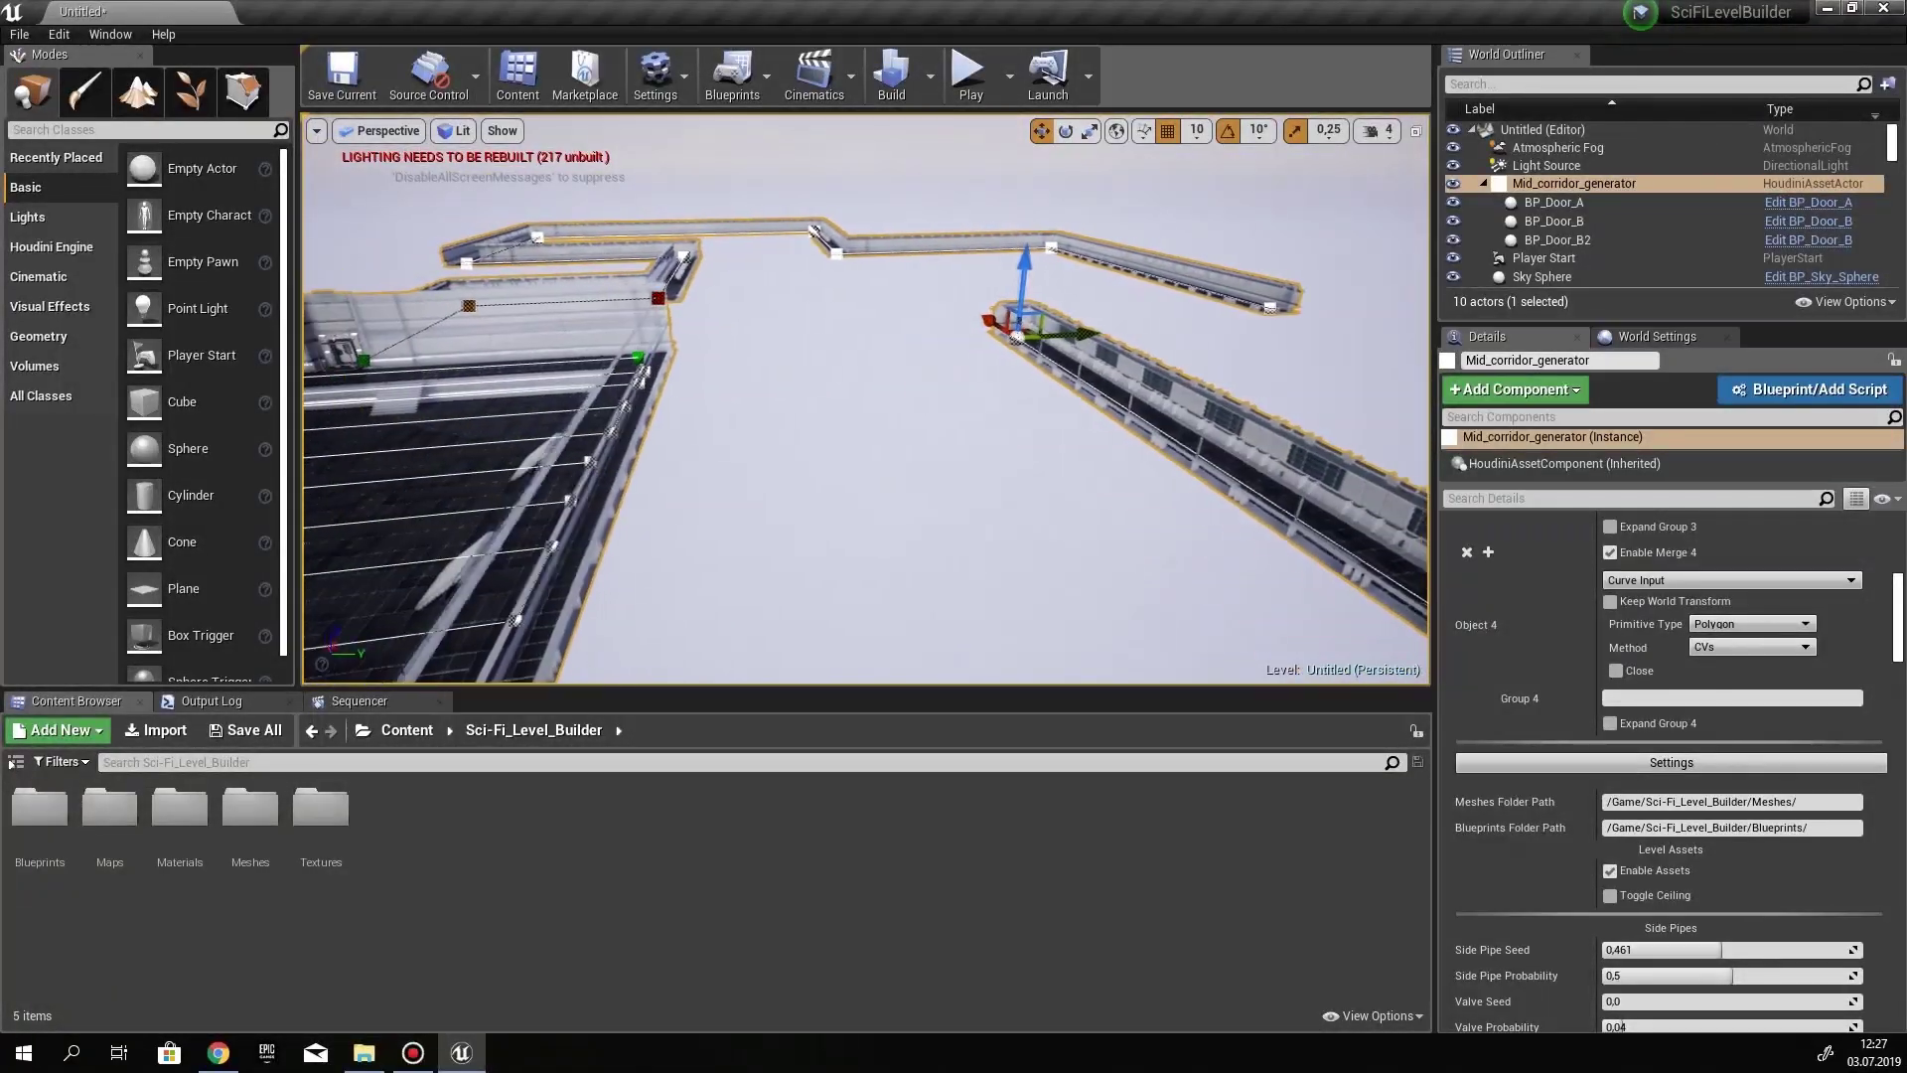
{"action": "right_click_drag", "start_coordinate": [727, 412], "coordinate": [727, 416]}
{"action": "left_click", "coordinate": [1646, 876]}
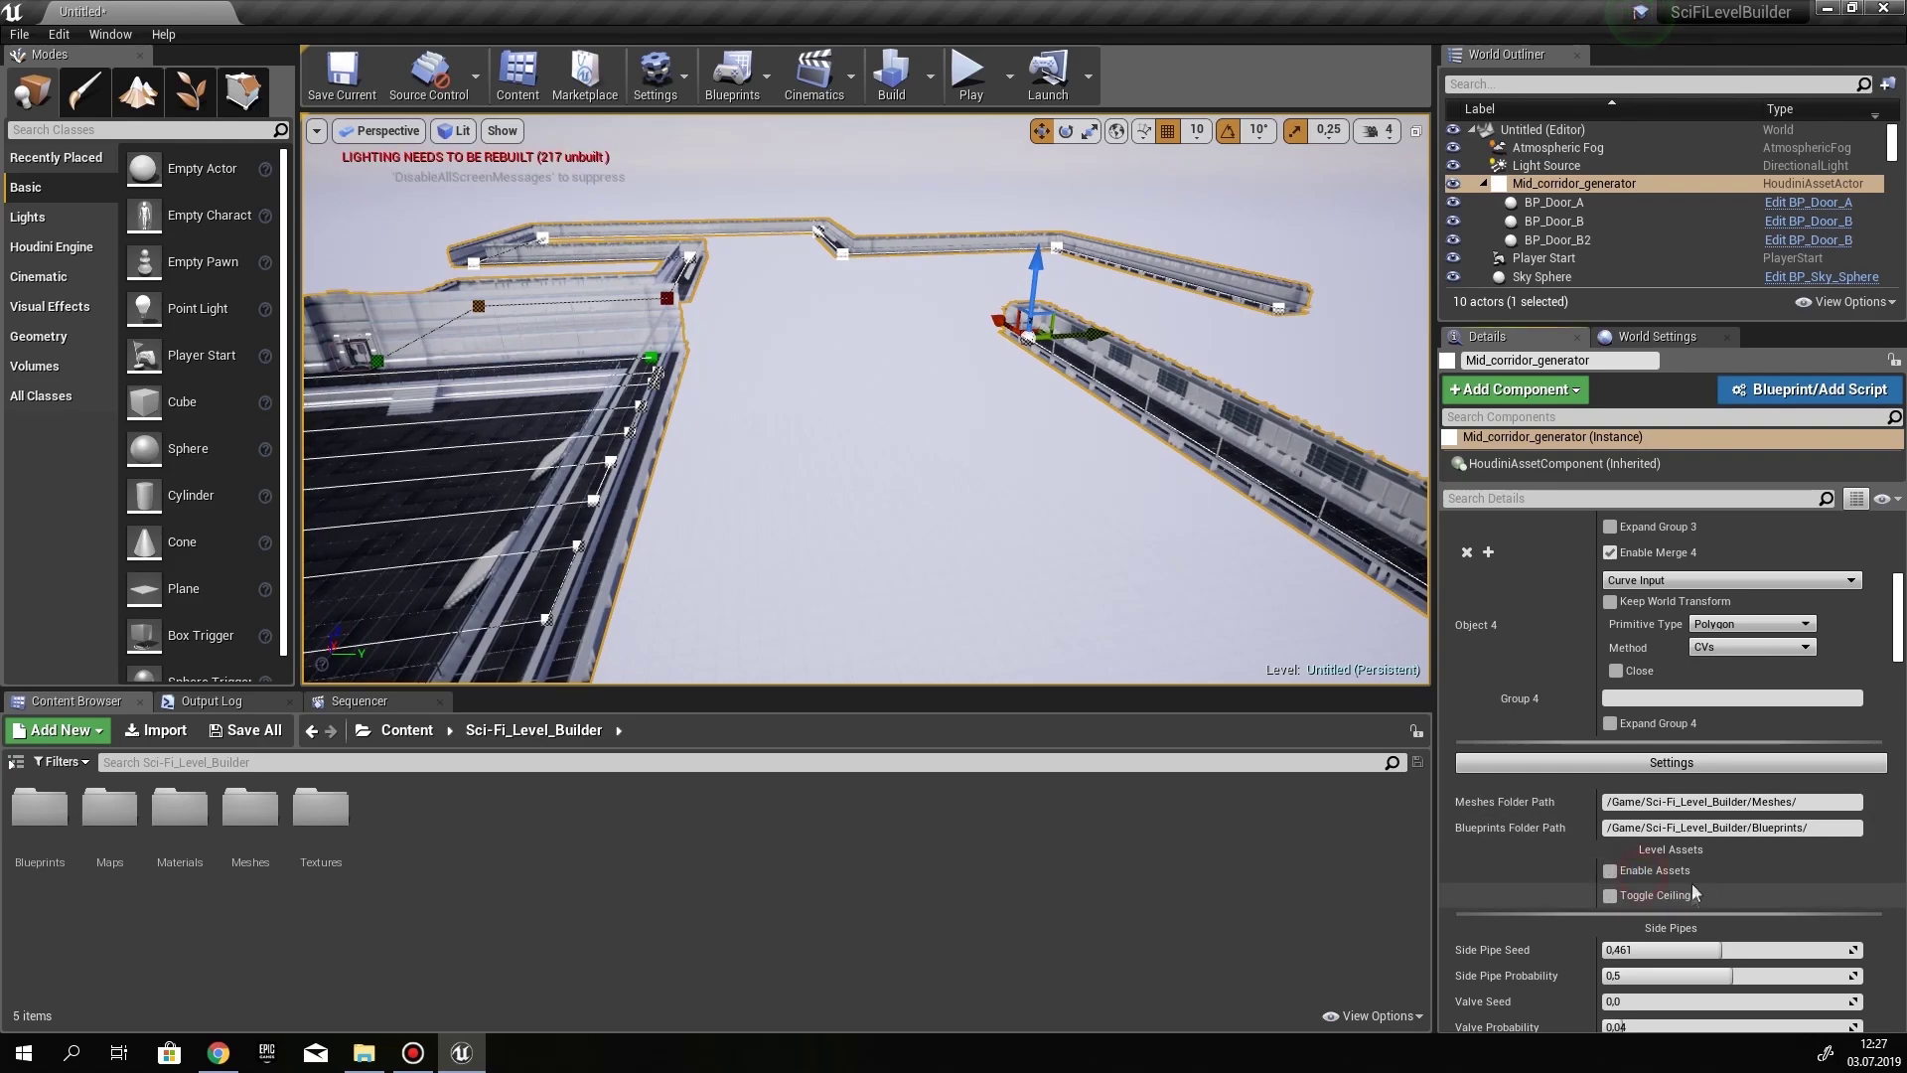
Set the Wall Pipes Seed to about 0,462 and review the generator's remaining pipe, basement and light settings
{"action": "left_click_drag", "start_coordinate": [1899, 616], "coordinate": [1899, 679]}
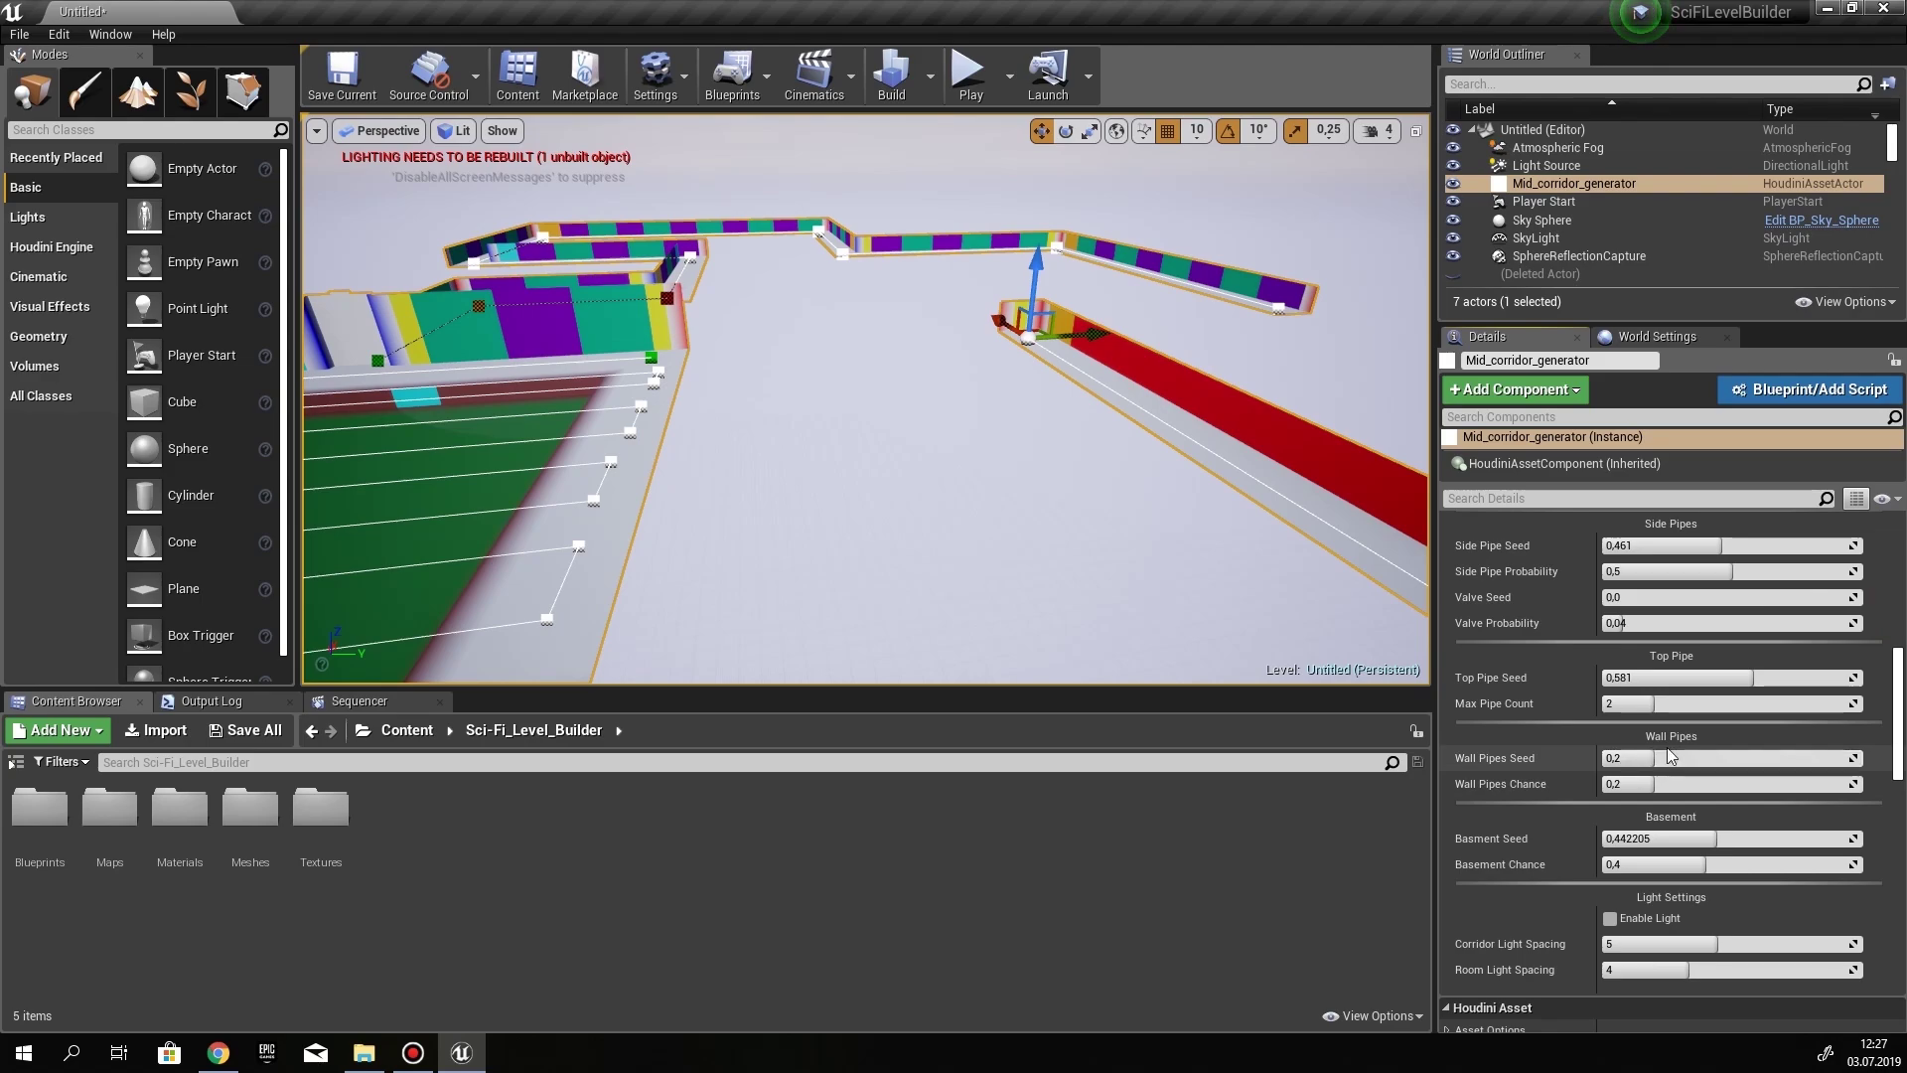
{"action": "mouse_move", "coordinate": [1107, 586]}
{"action": "right_mouse_down"}
{"action": "mouse_move", "coordinate": [1142, 519]}
{"action": "mouse_move", "coordinate": [1132, 556]}
{"action": "mouse_move", "coordinate": [994, 547]}
{"action": "mouse_move", "coordinate": [1073, 603]}
{"action": "right_mouse_up"}
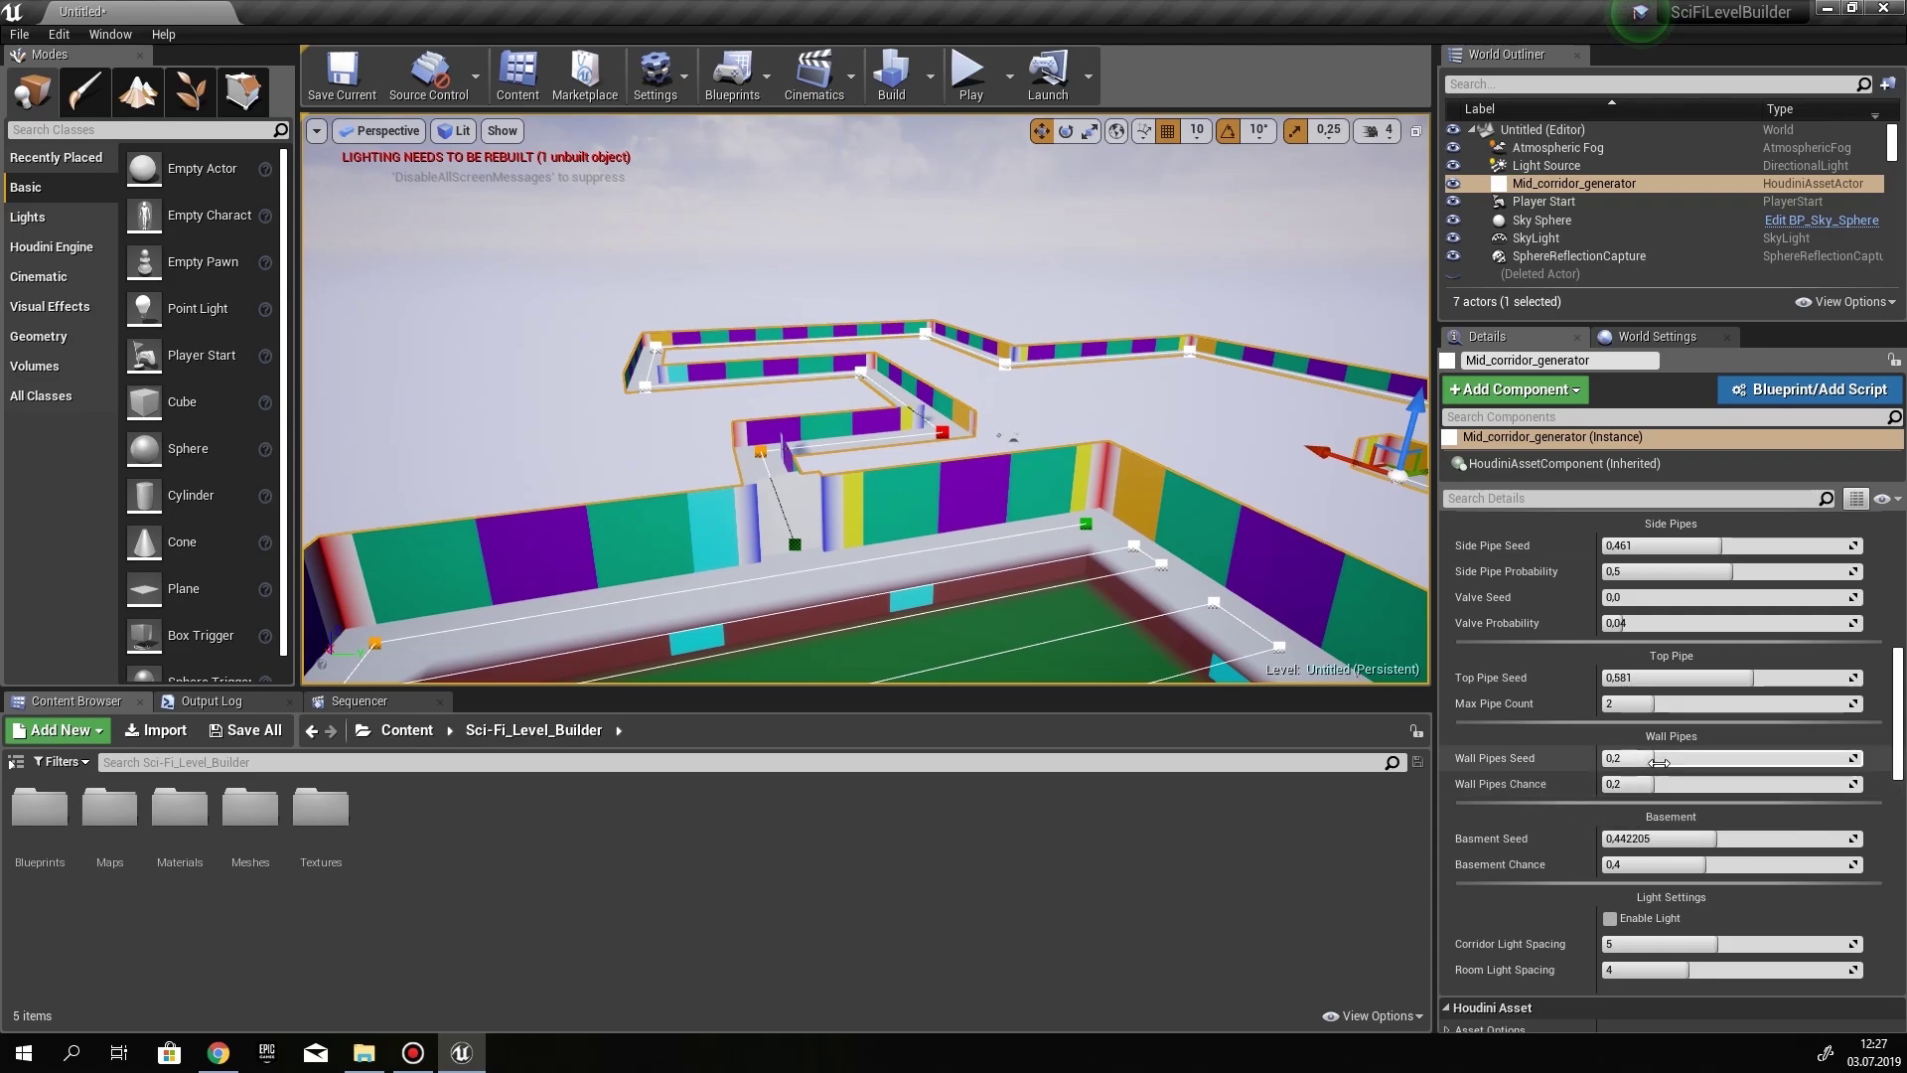
{"action": "right_click_drag", "start_coordinate": [1001, 443], "coordinate": [993, 505]}
{"action": "scroll", "coordinate": [1730, 807], "scroll_direction": "down", "scroll_amount": 15}
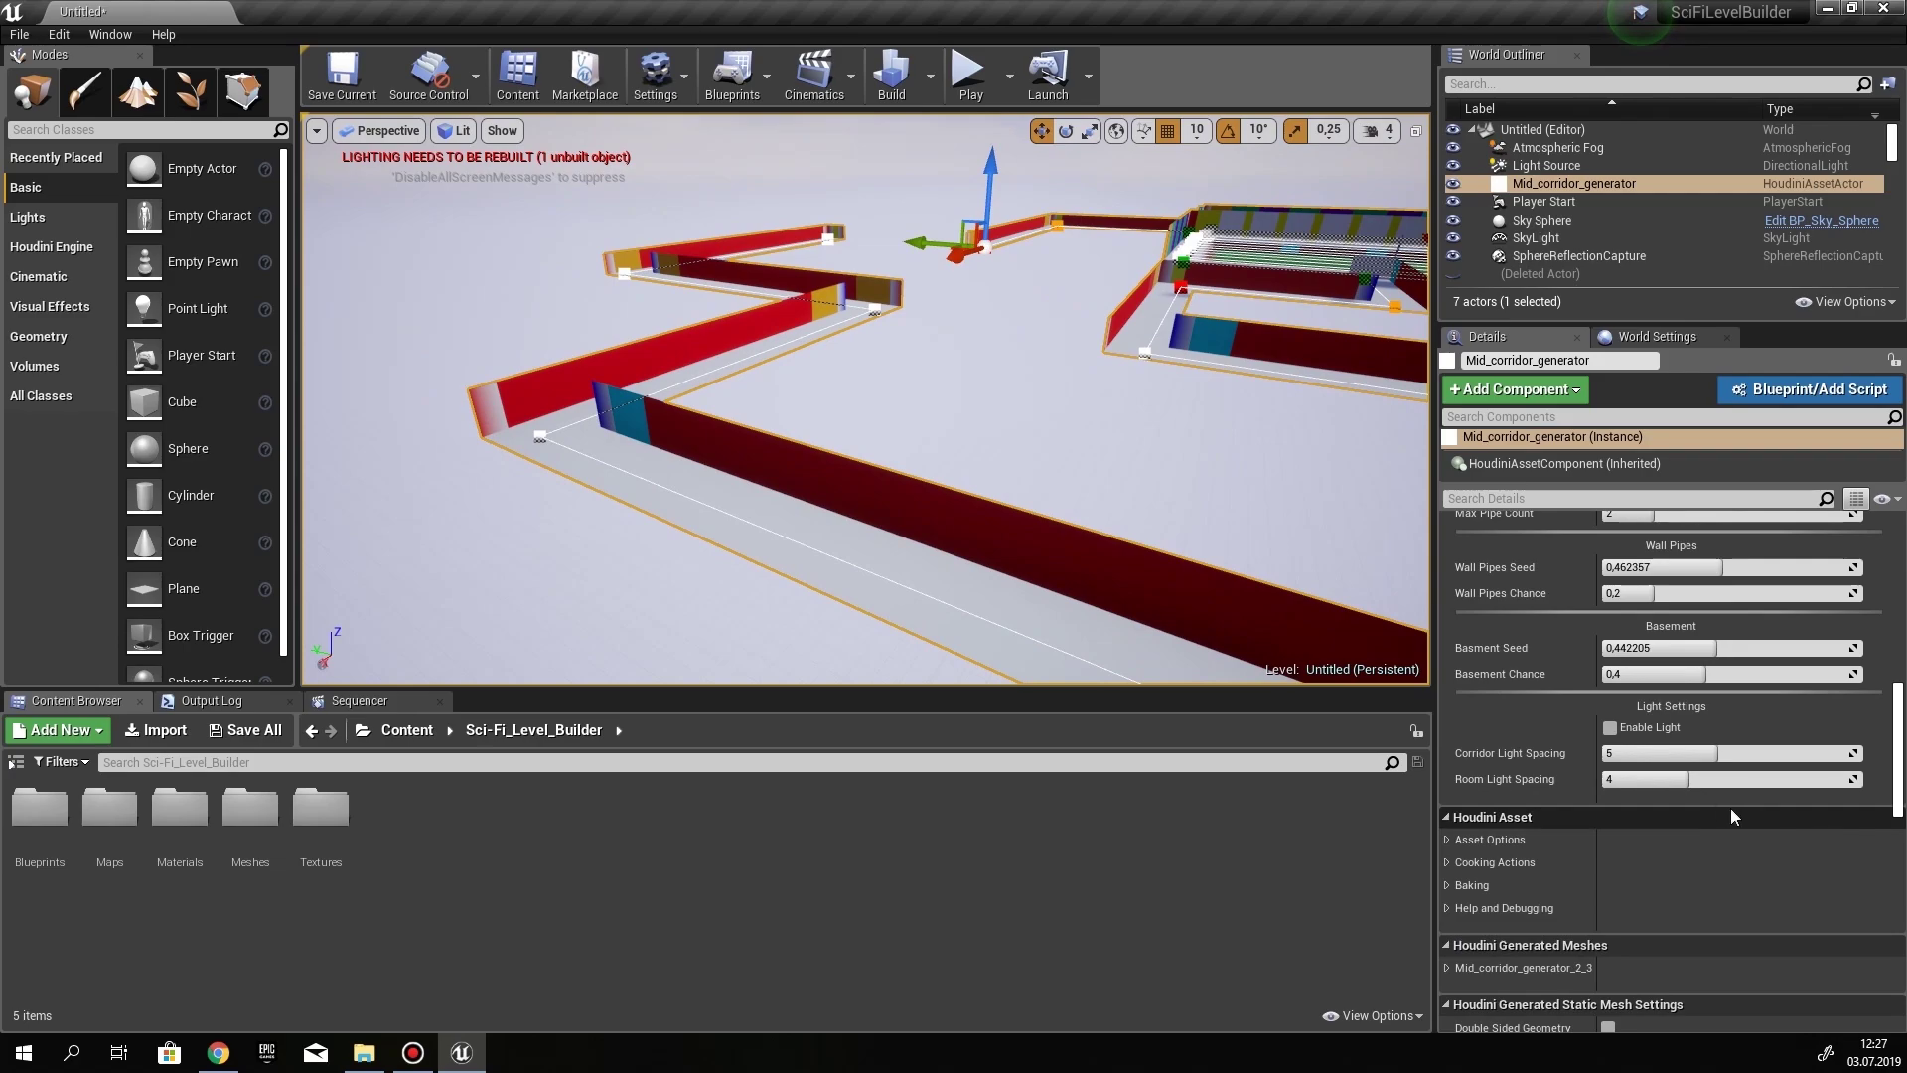
{"action": "scroll", "coordinate": [1691, 807], "scroll_direction": "up", "scroll_amount": 12}
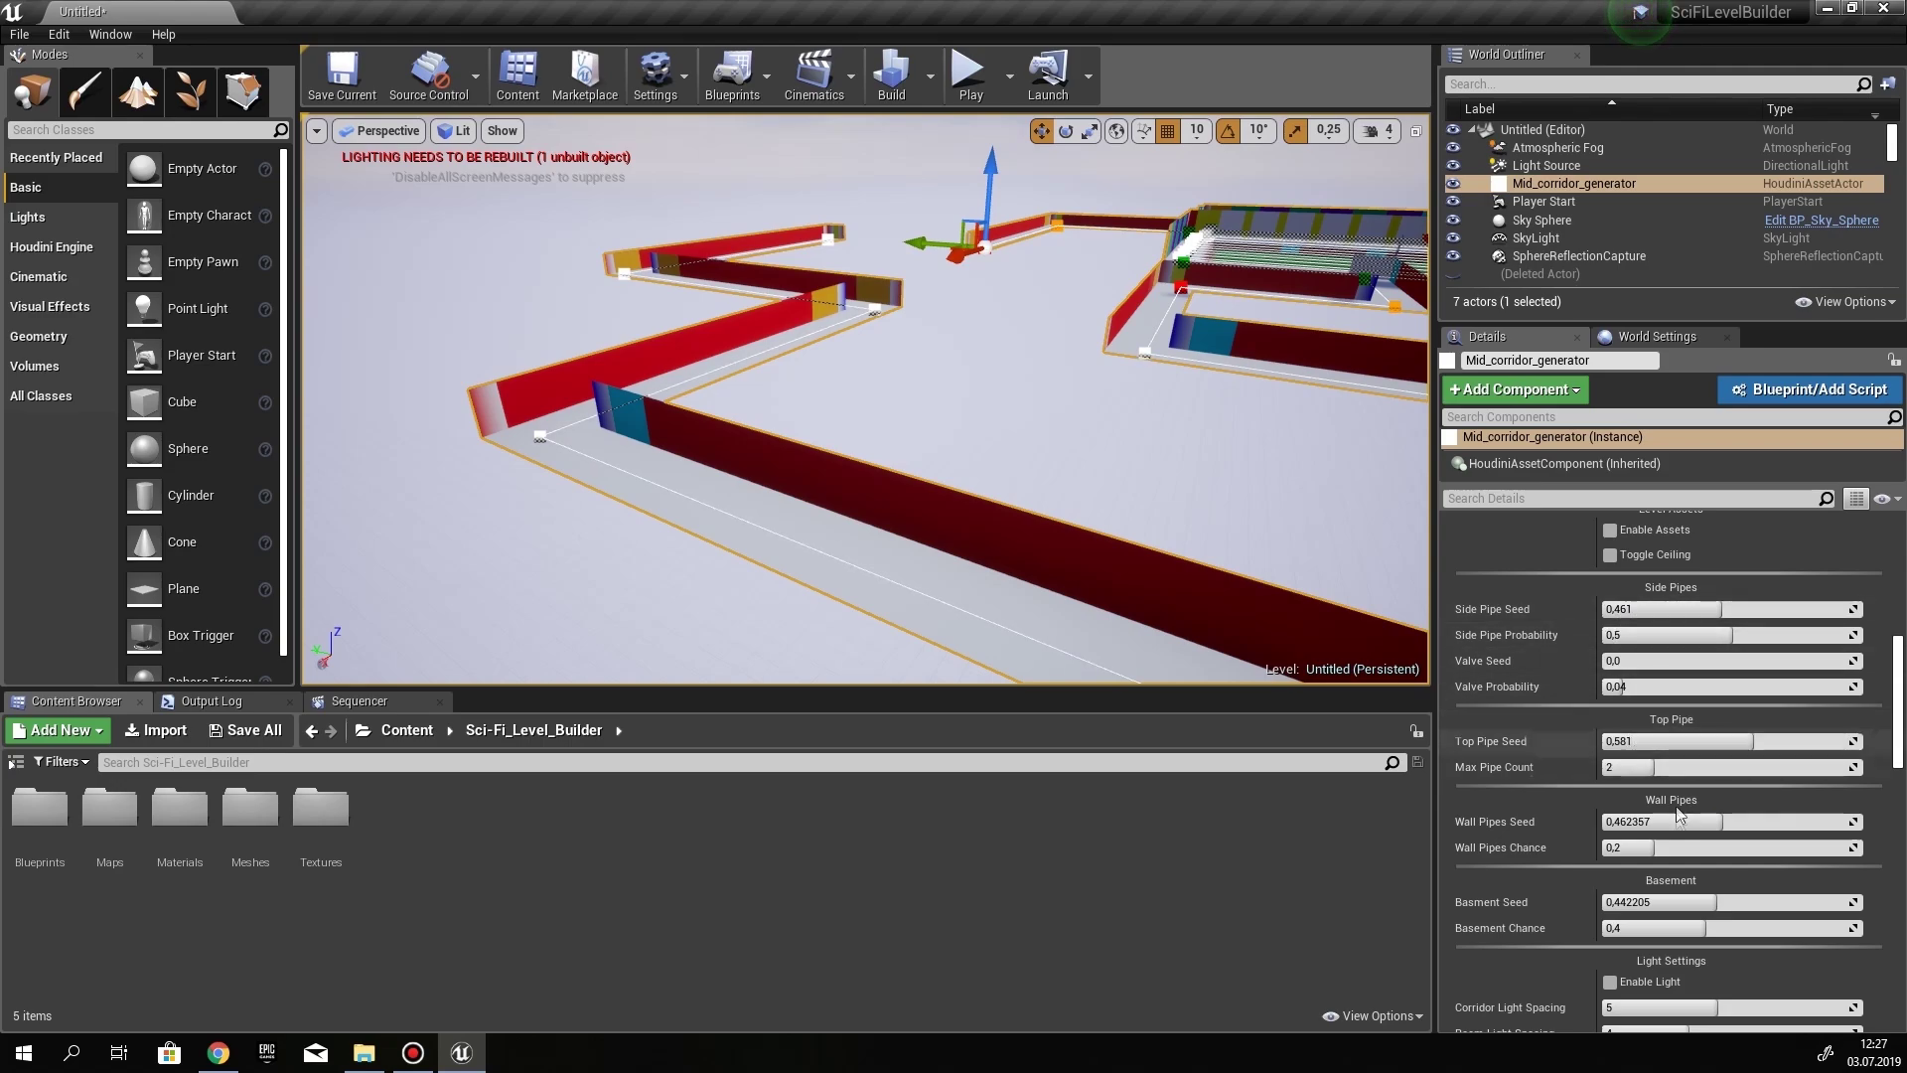
{"action": "scroll", "coordinate": [1680, 707], "scroll_direction": "up", "scroll_amount": 1}
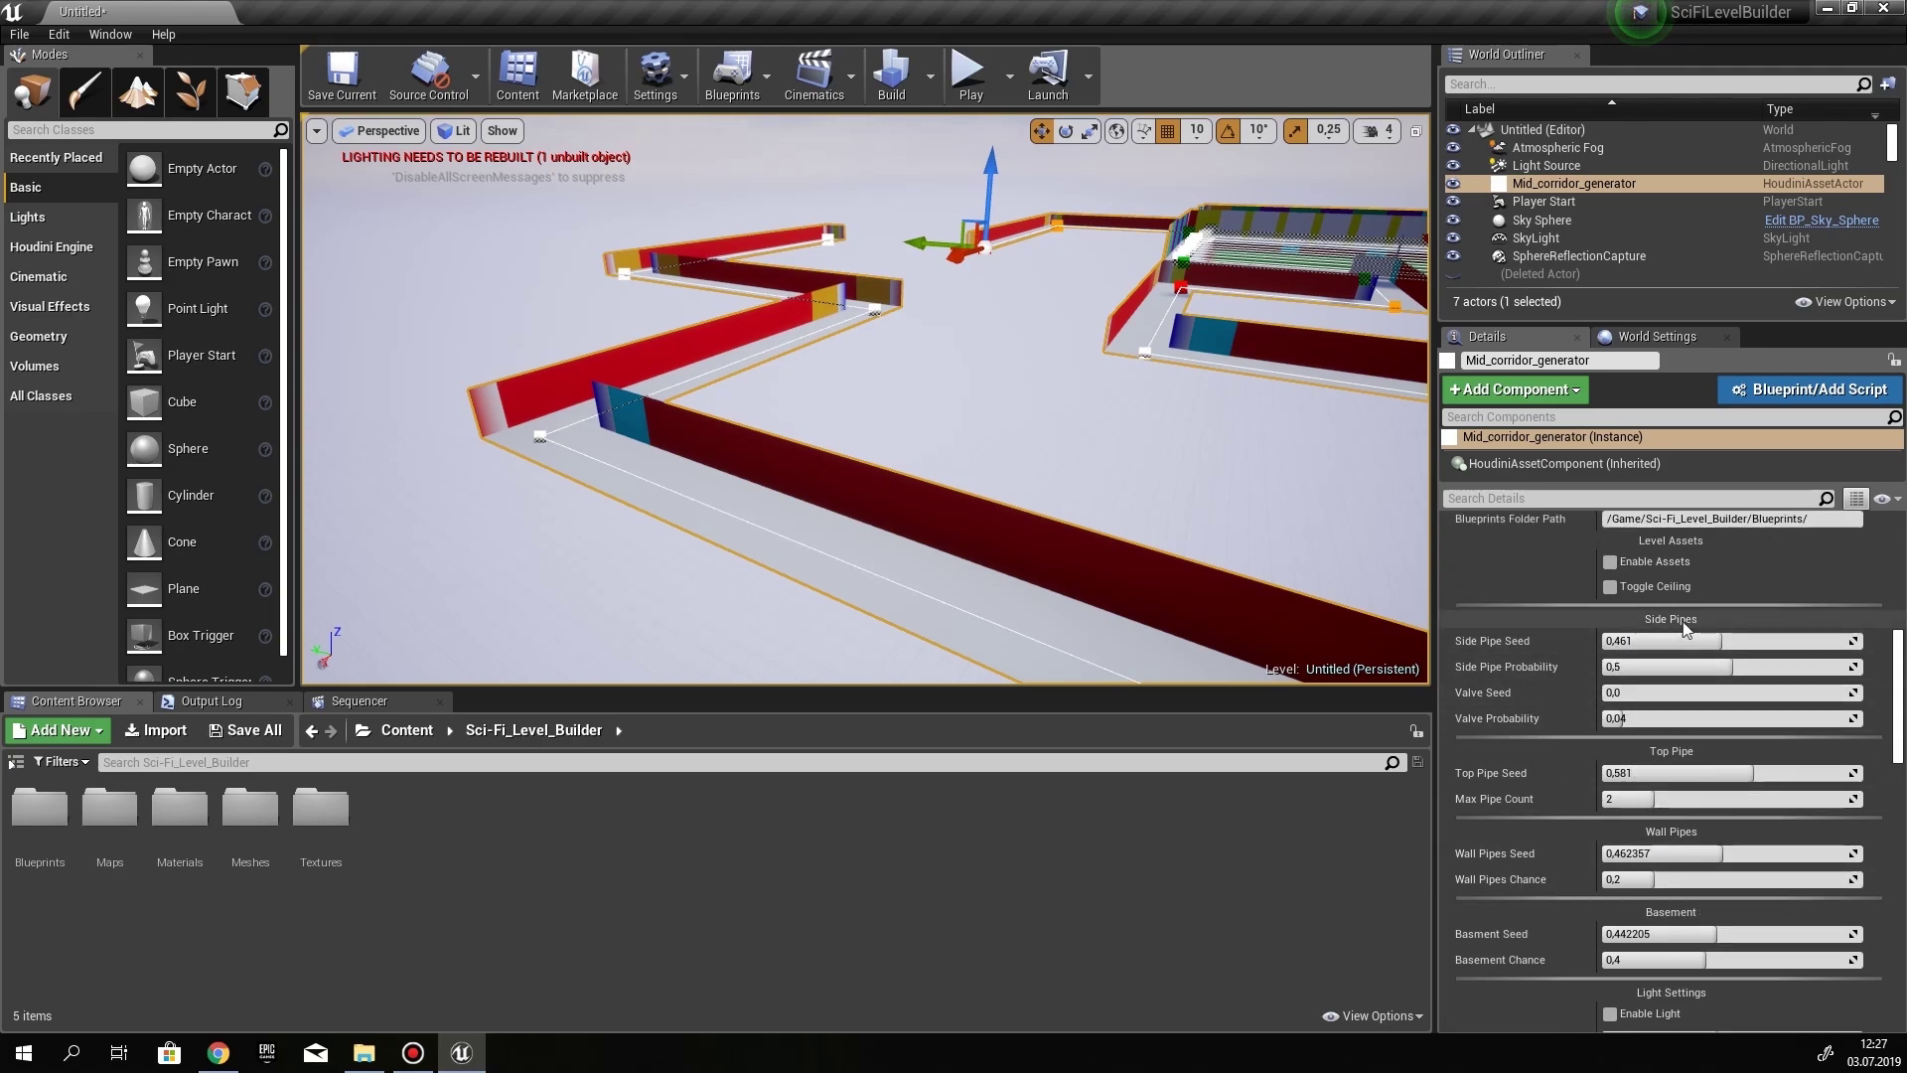
Turn on Enable Assets and Toggle Ceiling, inspect the roofed corridor from inside, and turn the assets off again
{"action": "key", "text": "w"}
{"action": "right_click_drag", "start_coordinate": [864, 397], "coordinate": [655, 427]}
{"action": "key", "text": "w"}
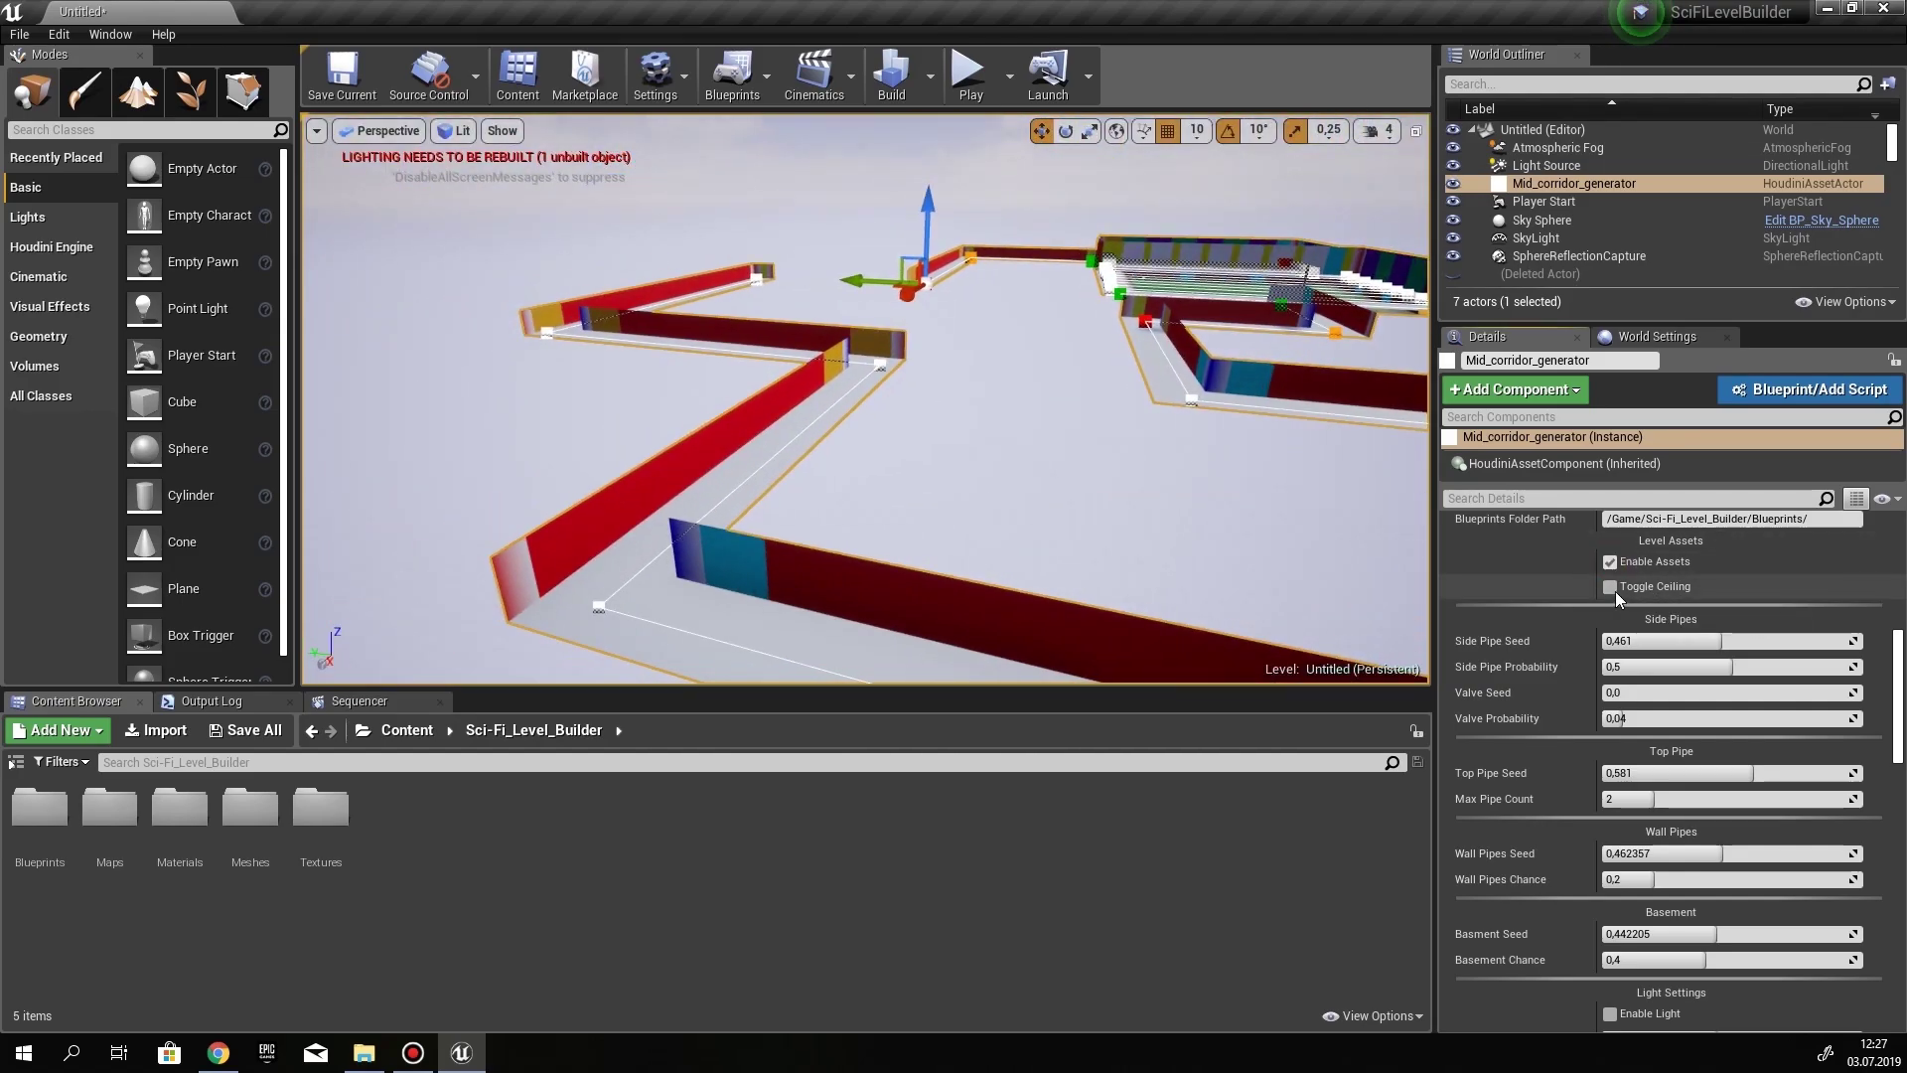
{"action": "left_click", "coordinate": [1610, 587]}
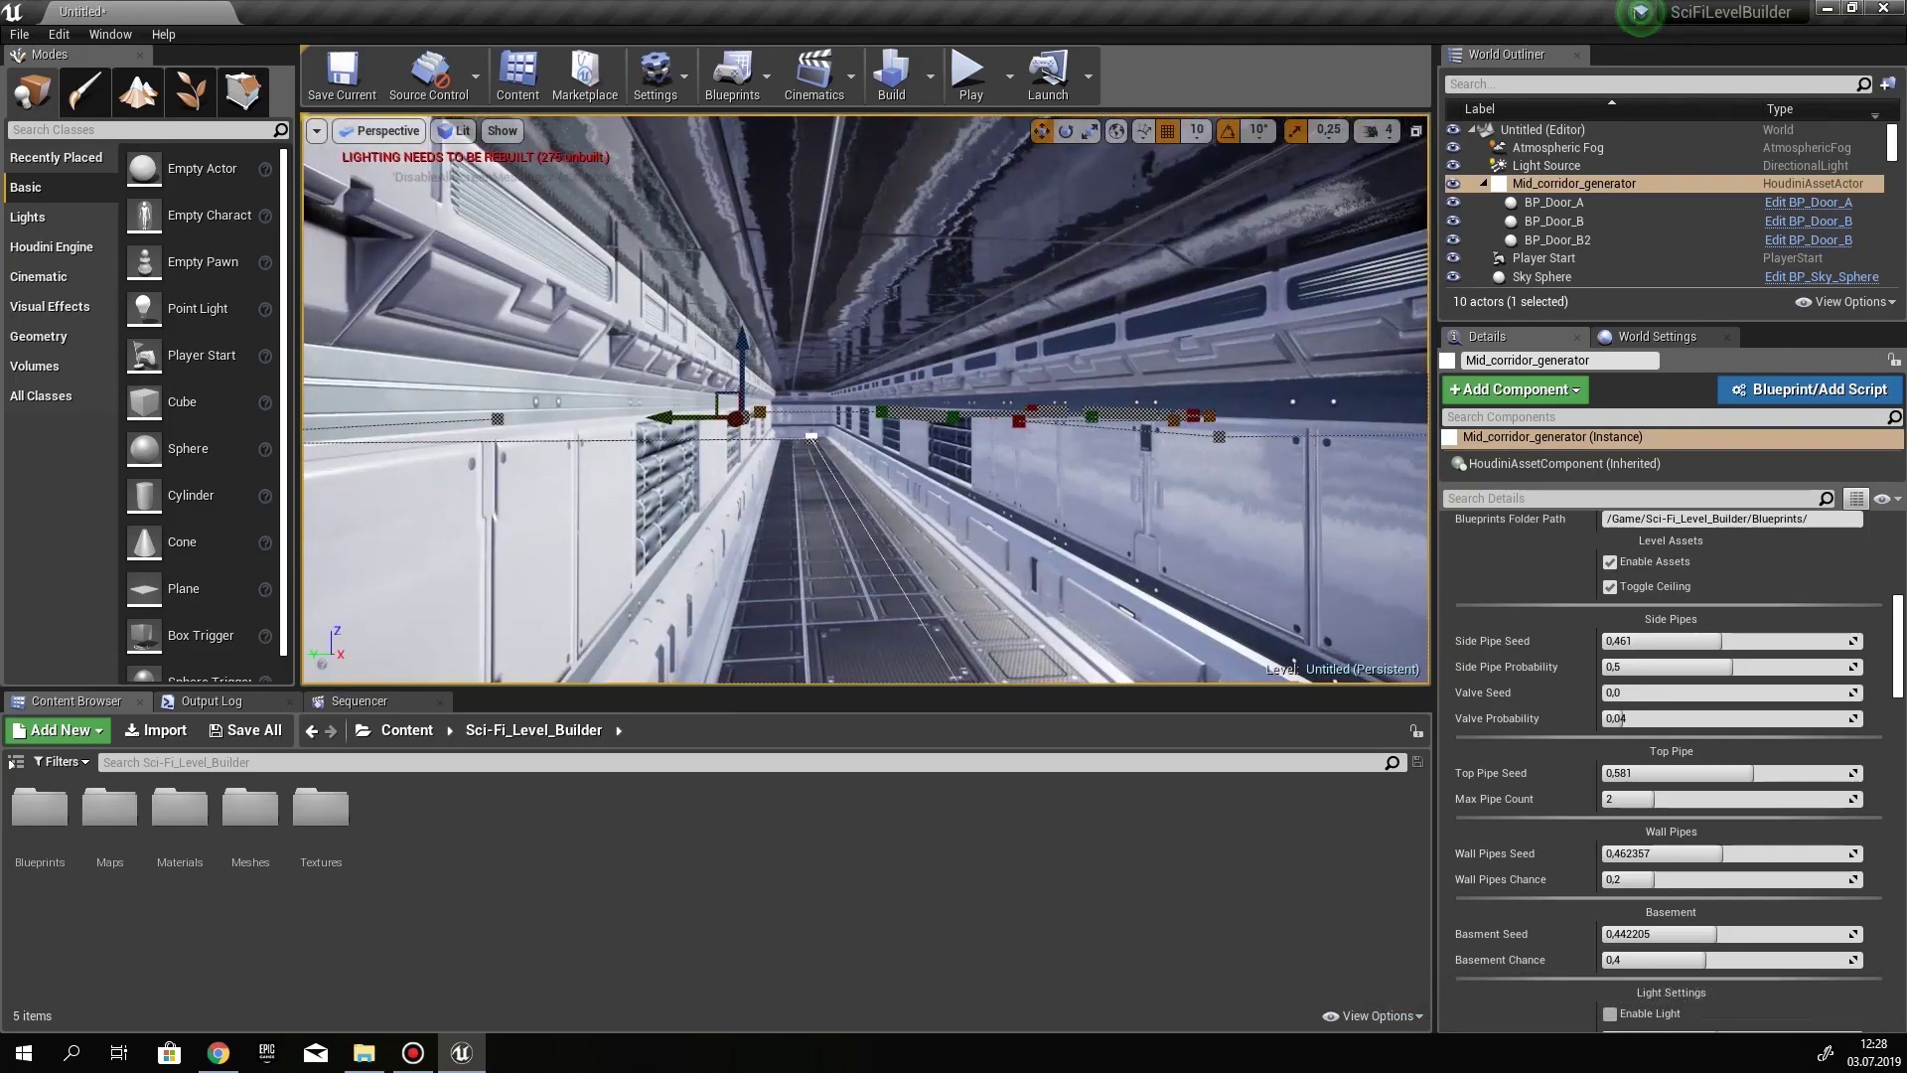
{"action": "mouse_move", "coordinate": [864, 397]}
{"action": "right_mouse_down"}
{"action": "mouse_move", "coordinate": [899, 409]}
{"action": "mouse_move", "coordinate": [855, 400]}
{"action": "right_mouse_up"}
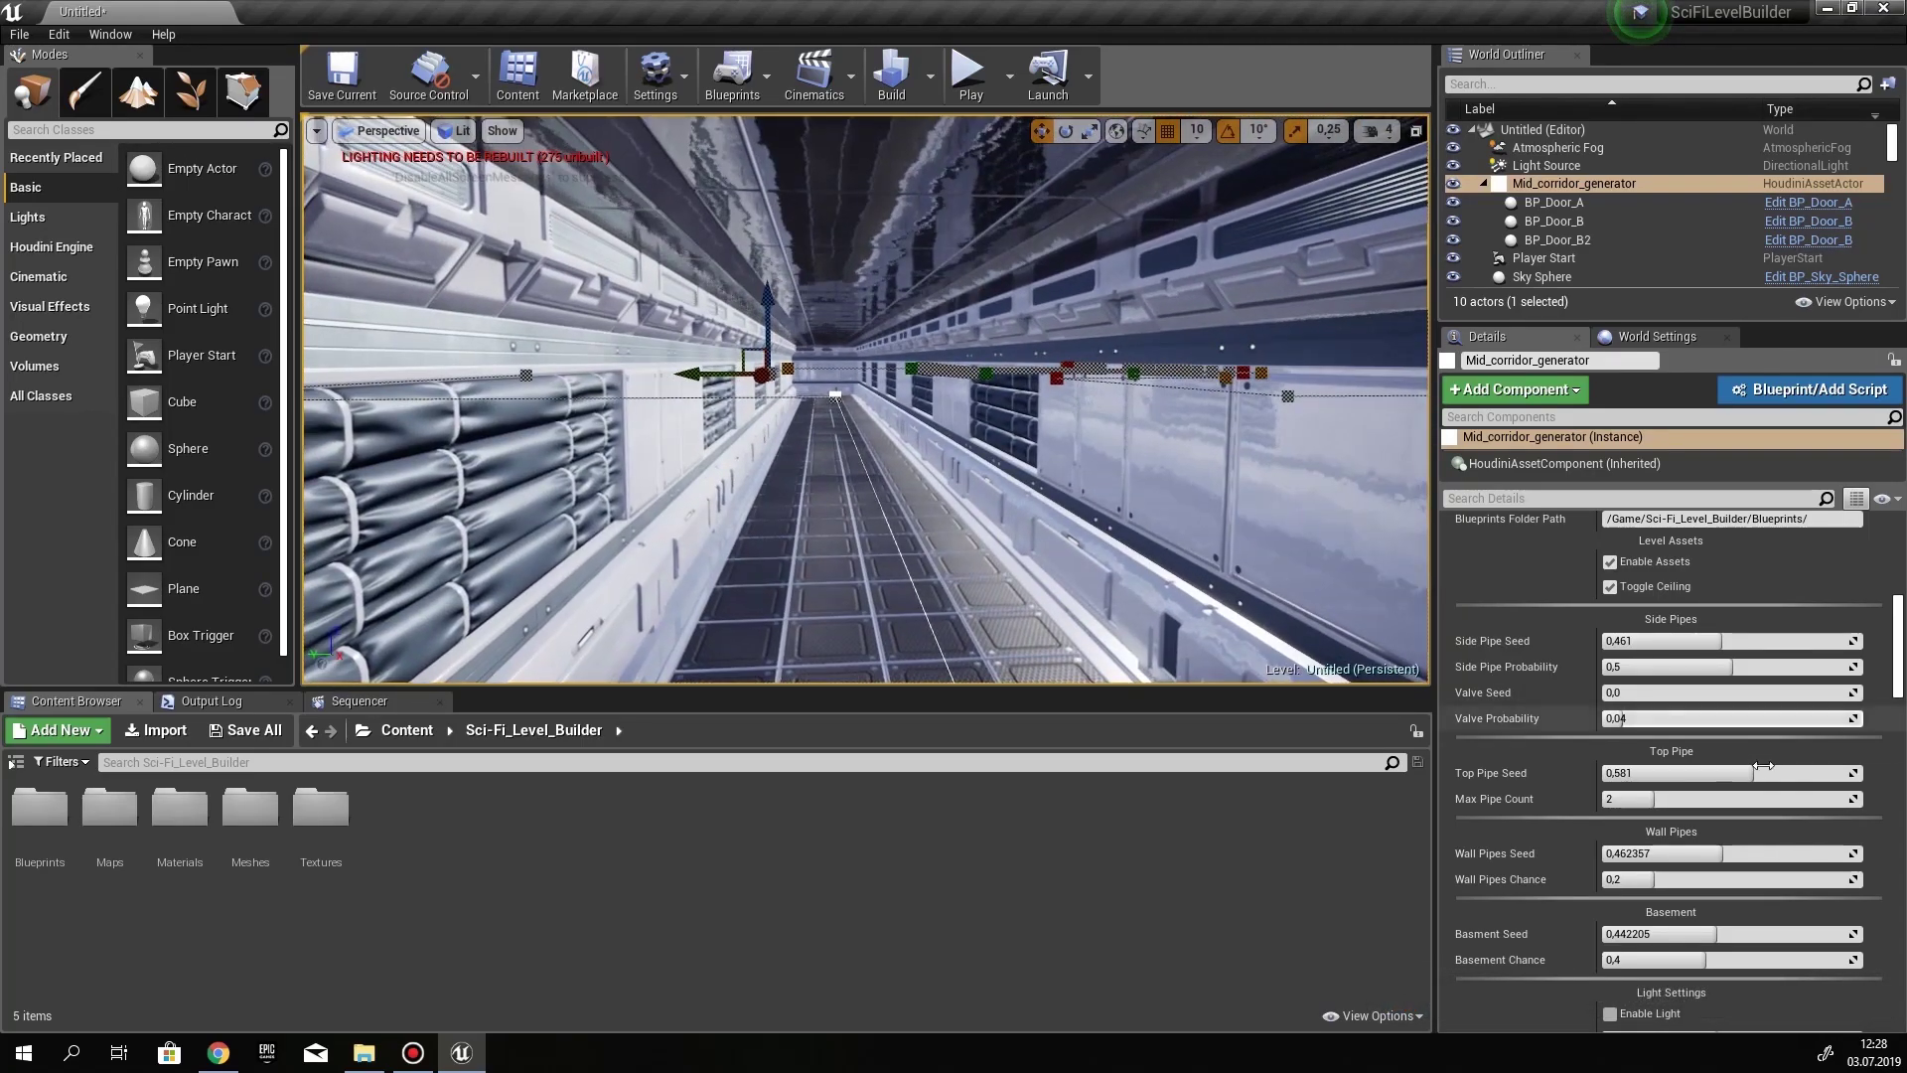
{"action": "left_click", "coordinate": [1648, 564]}
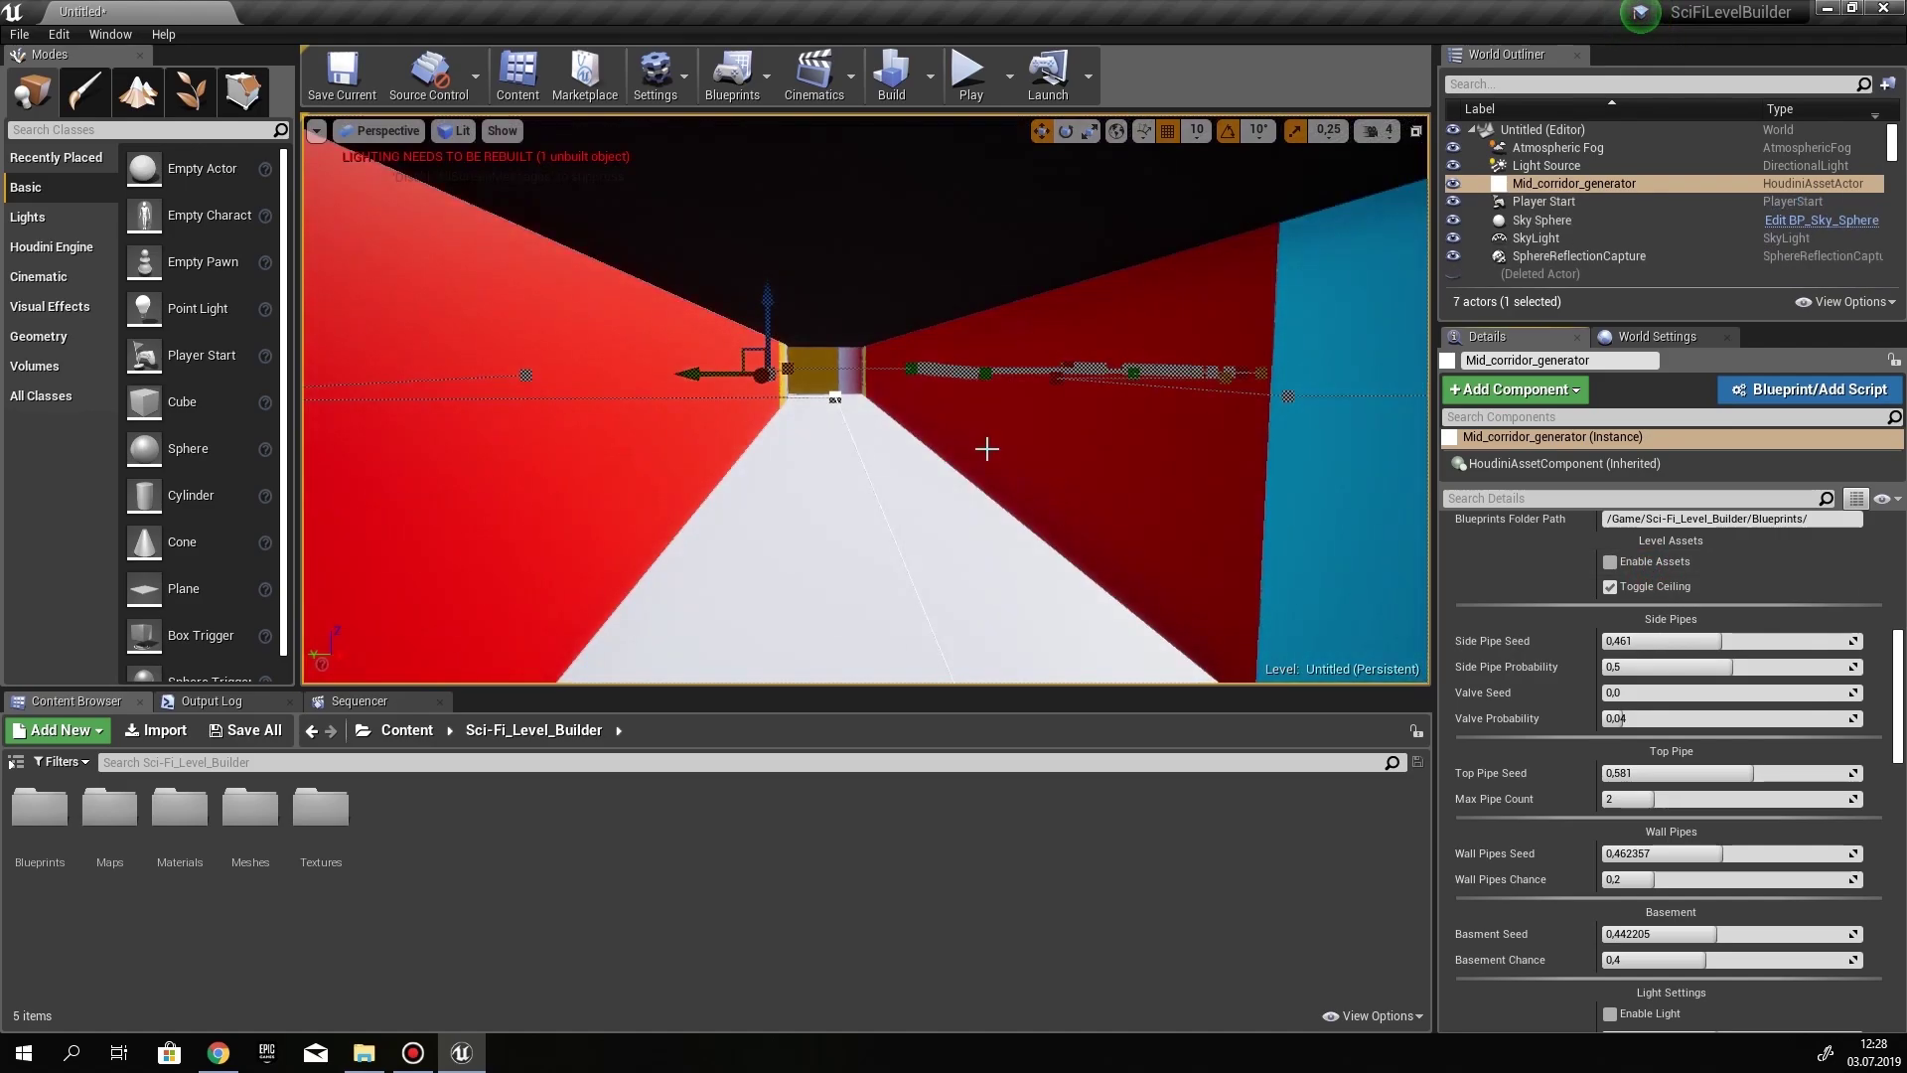
Add a Directional Light on the open ground beside the corridors and rotate it to change the direction of the sunlight
{"action": "mouse_move", "coordinate": [932, 446]}
{"action": "right_mouse_down"}
{"action": "mouse_move", "coordinate": [926, 476]}
{"action": "mouse_move", "coordinate": [931, 447]}
{"action": "right_mouse_up"}
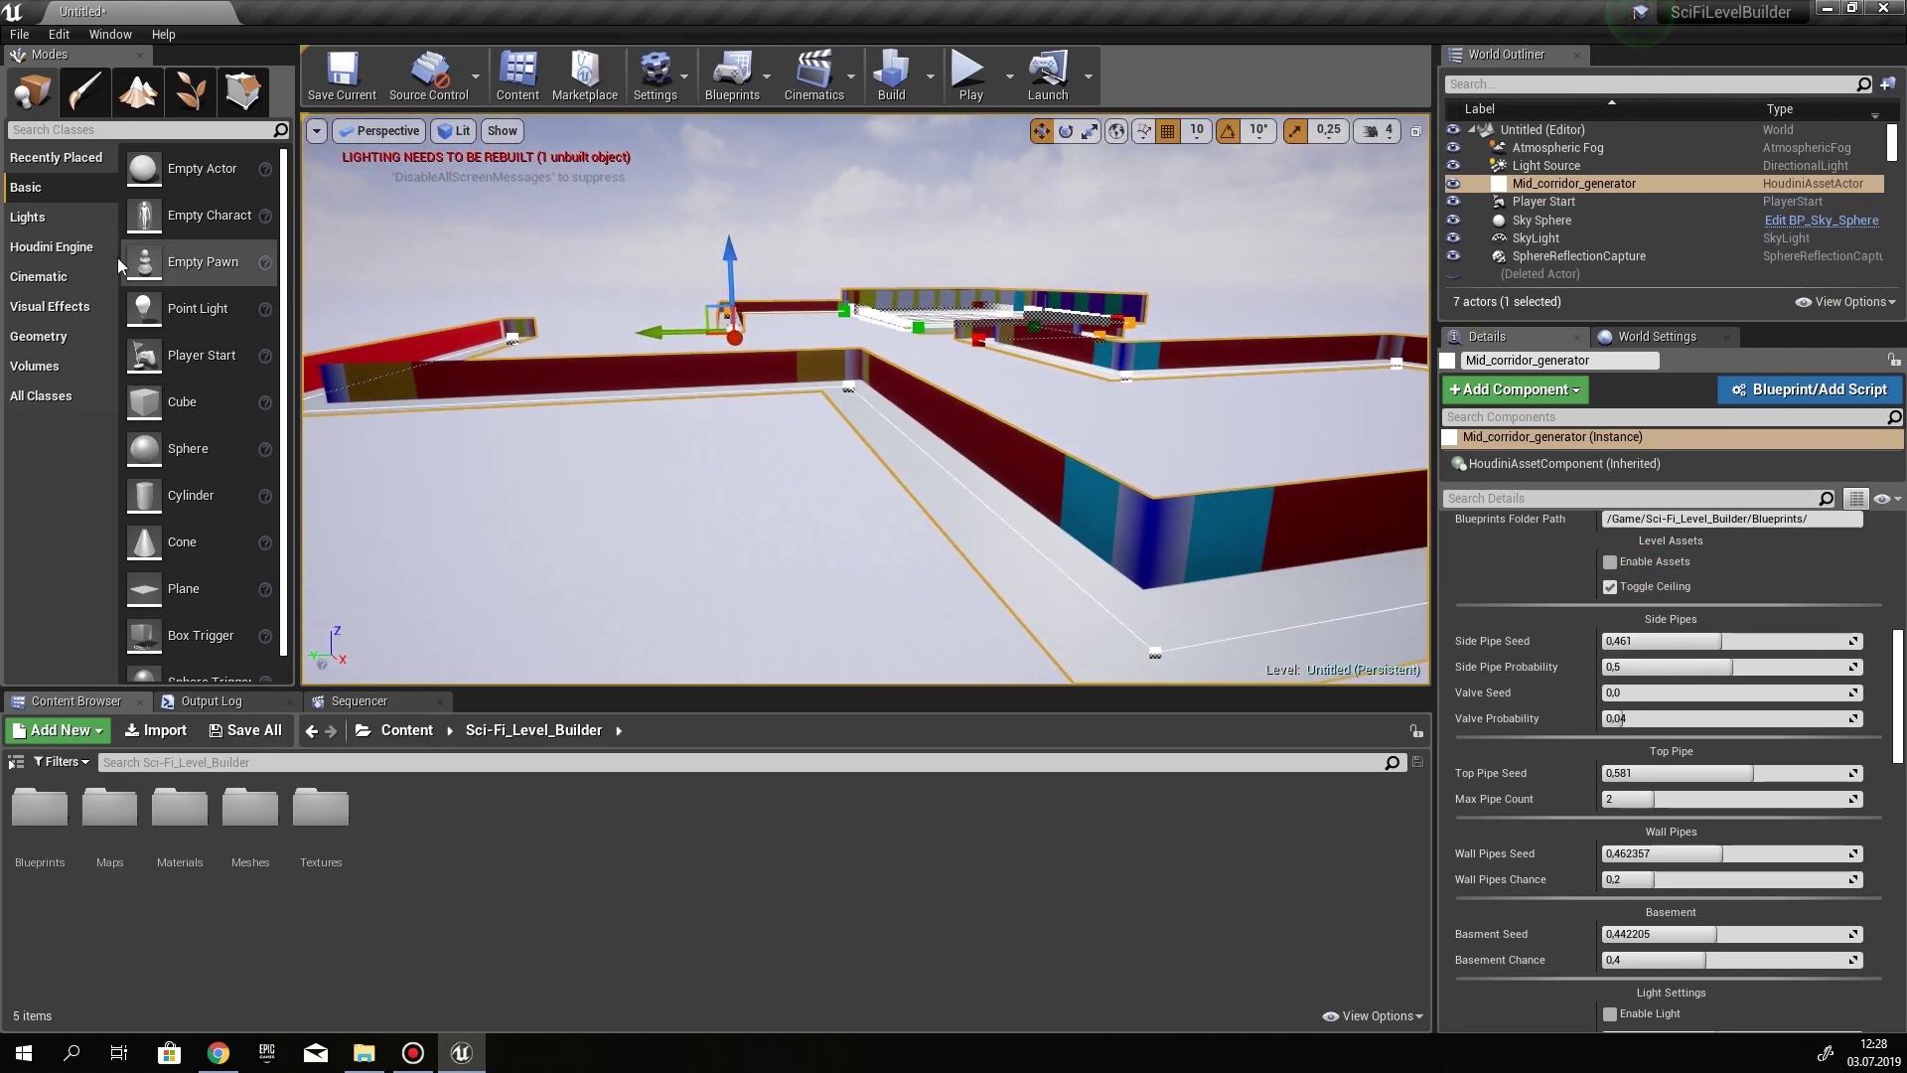
{"action": "left_click", "coordinate": [47, 219]}
{"action": "left_click_drag", "start_coordinate": [192, 175], "coordinate": [721, 527]}
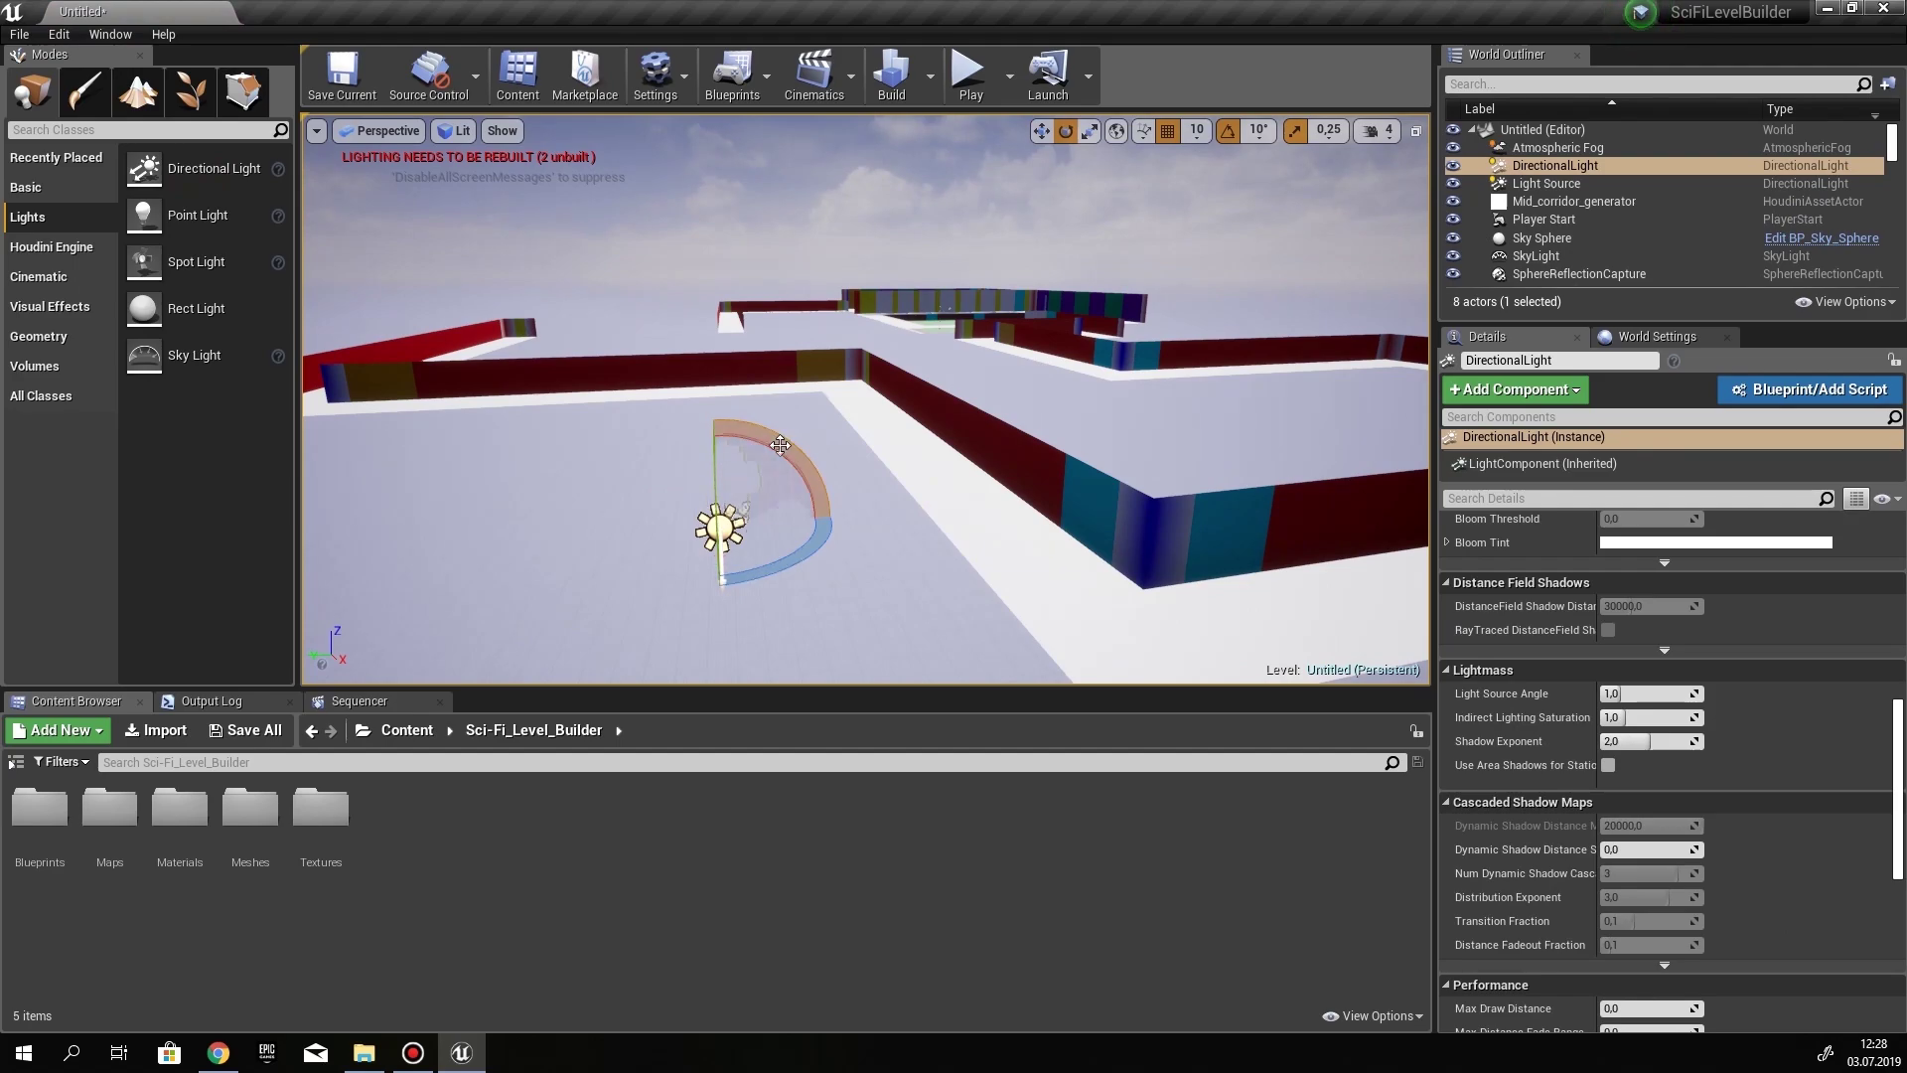
{"action": "left_click_drag", "start_coordinate": [781, 445], "coordinate": [601, 581]}
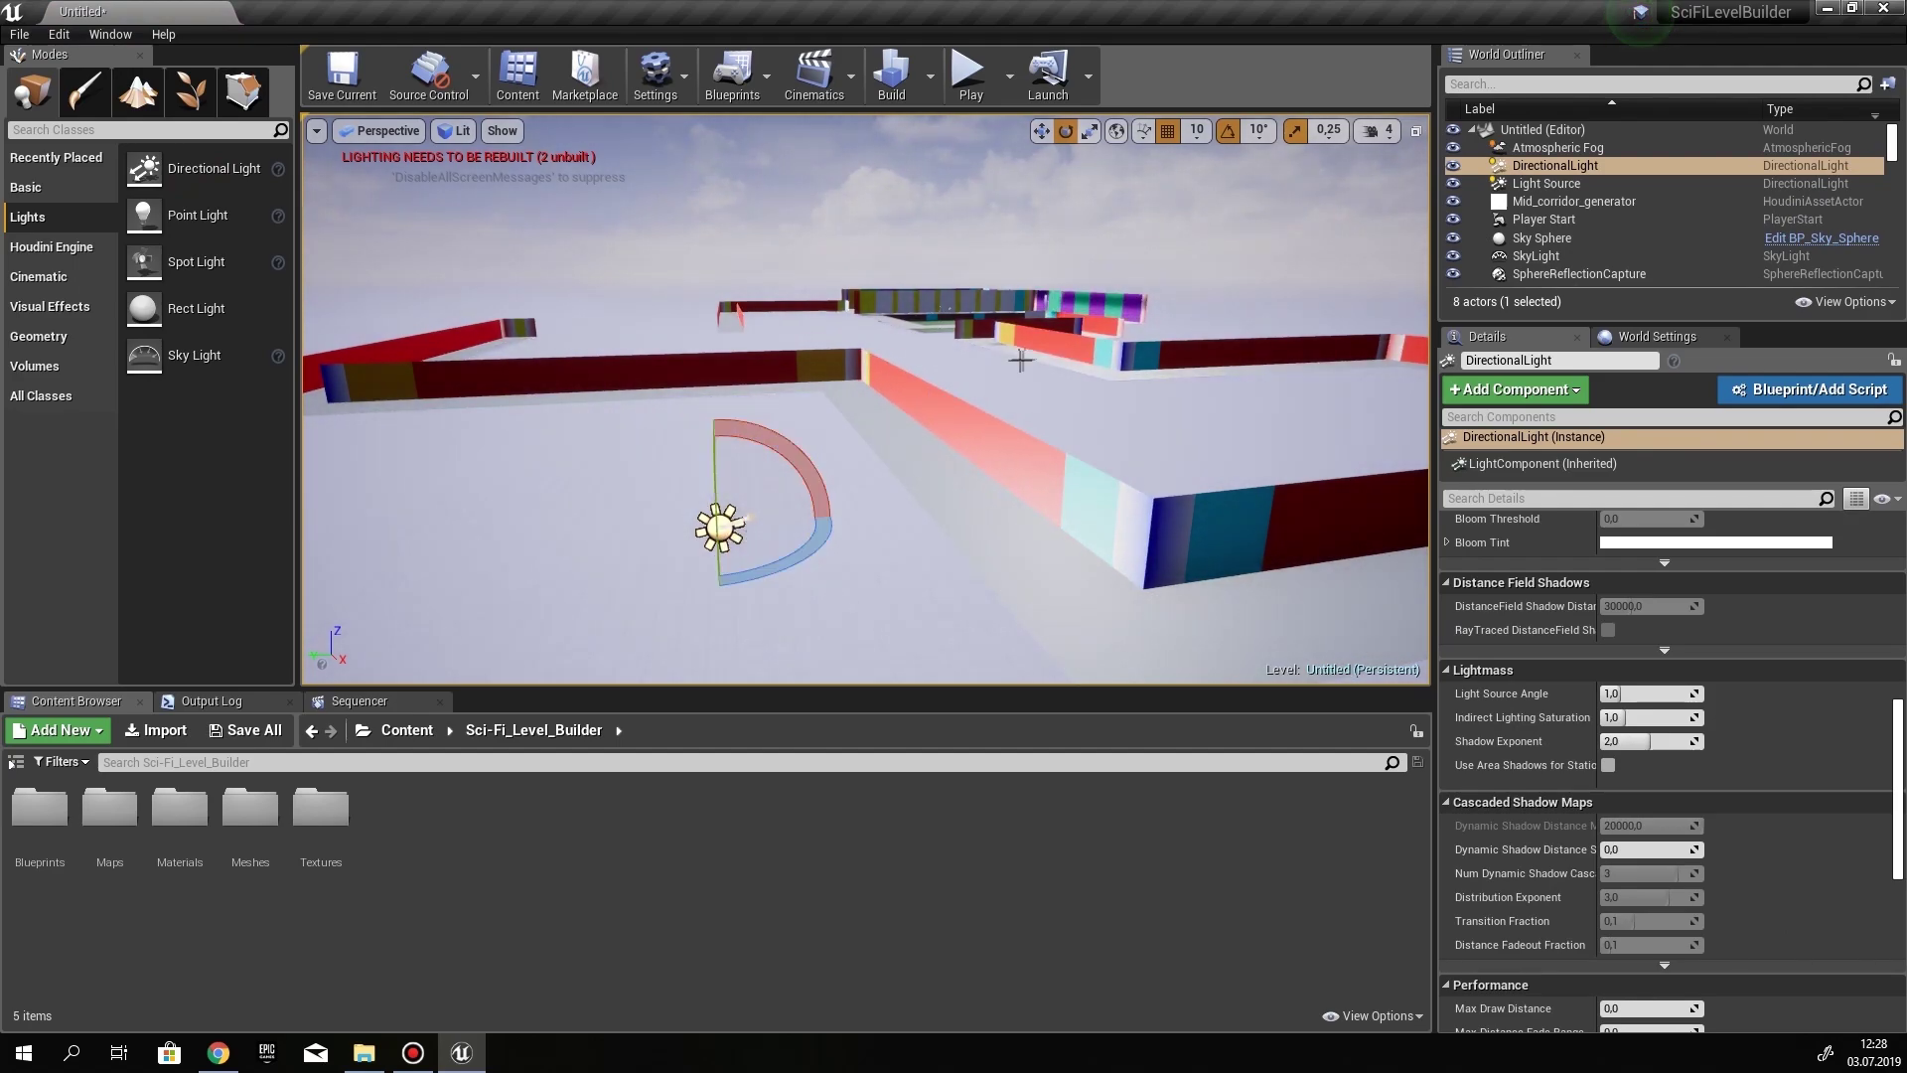
On the Mid_corridor_generator, set Side Pipe Seed to about 0,868, Side Pipe Probability about 0,743, Top Pipe Seed 1,0 and Wall Pipes Chance about 0,215
{"action": "right_click_drag", "start_coordinate": [1021, 359], "coordinate": [832, 171]}
{"action": "key", "text": "w"}
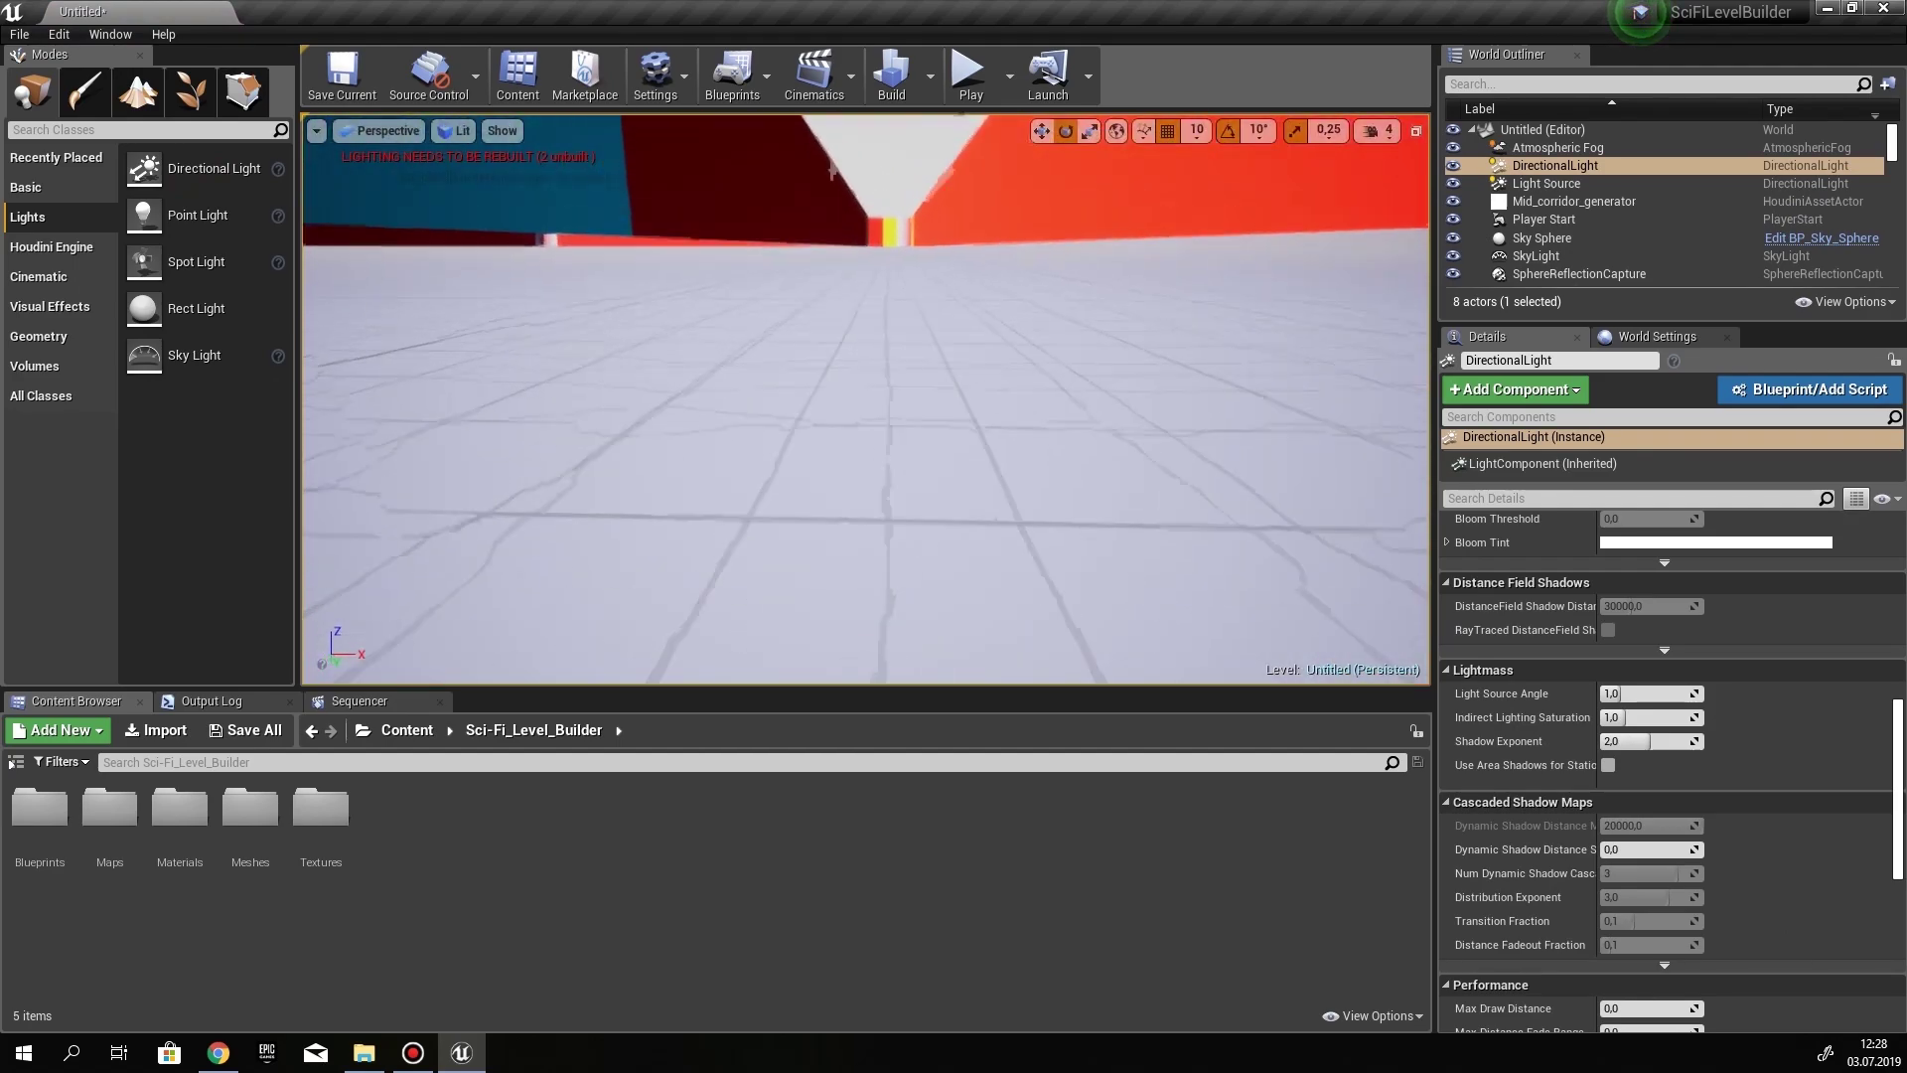
{"action": "right_click_drag", "start_coordinate": [866, 397], "coordinate": [928, 491]}
{"action": "key", "text": "w"}
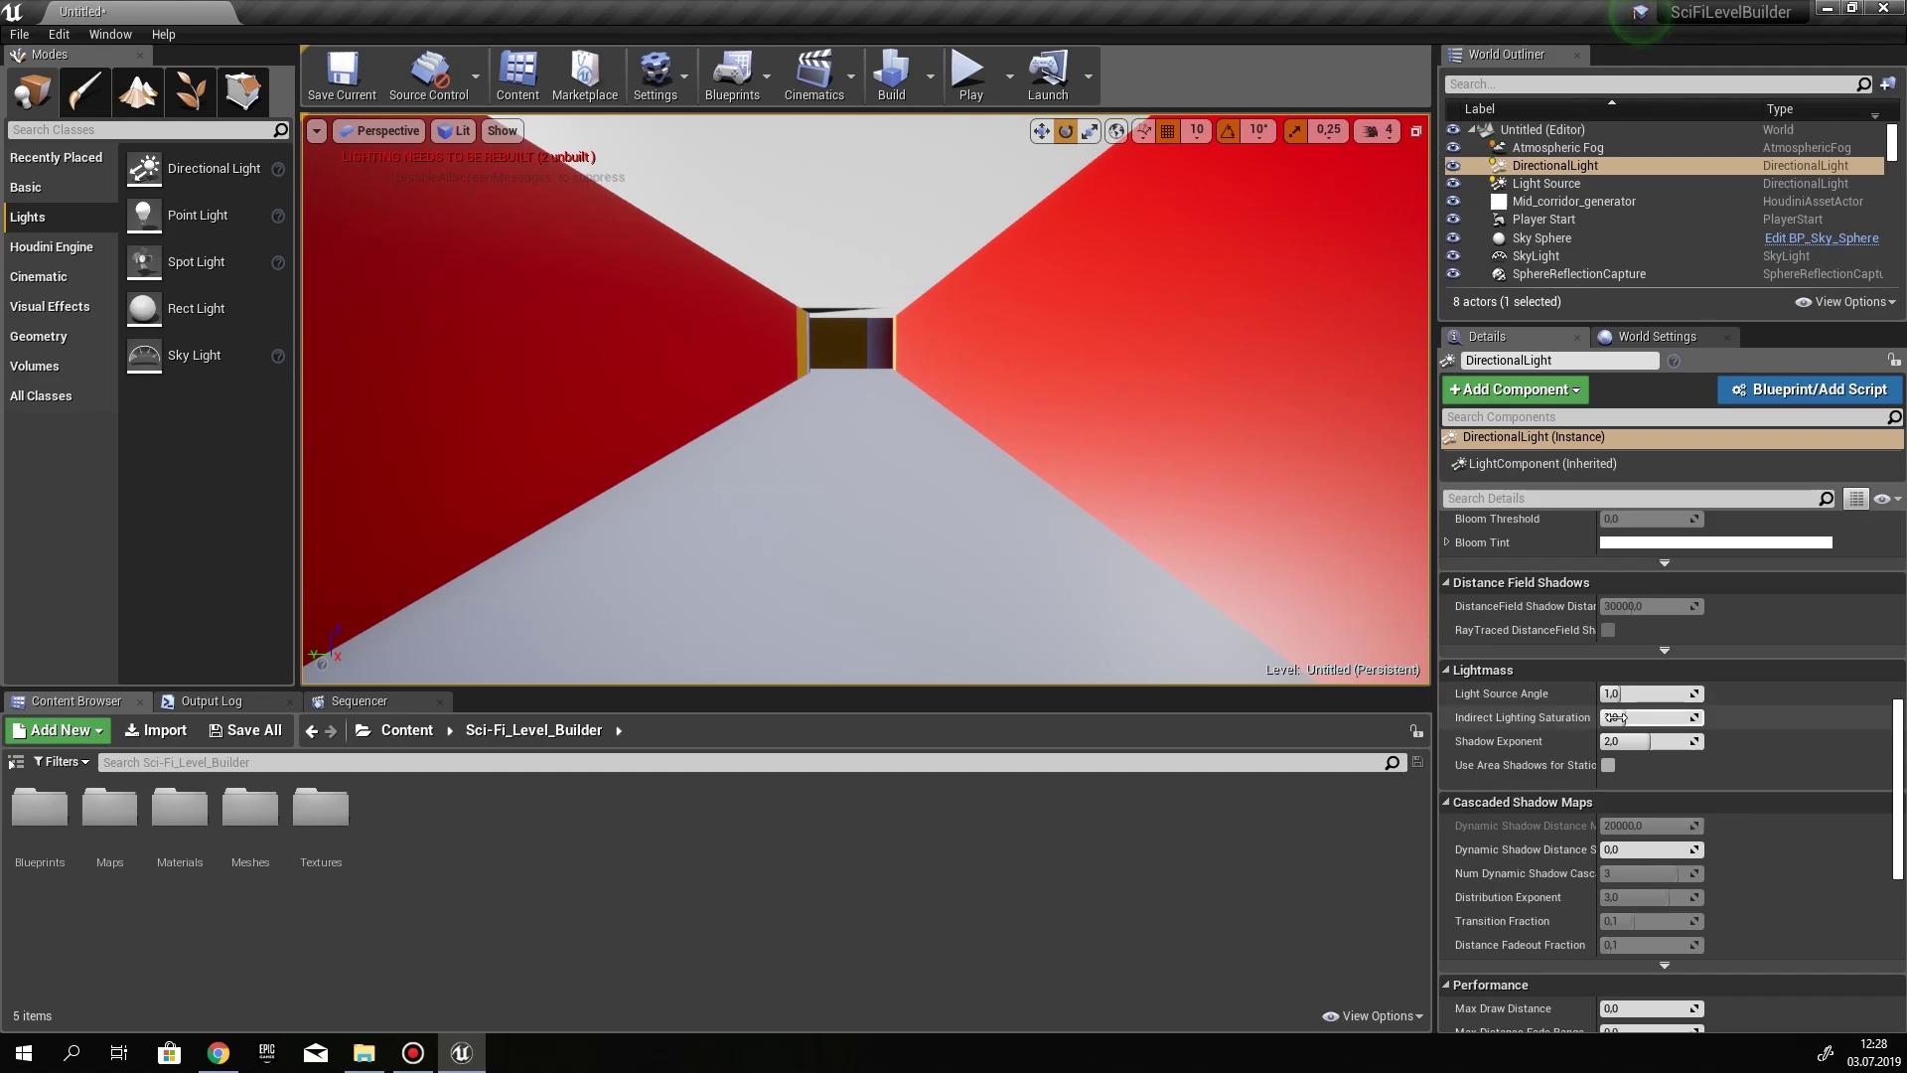
{"action": "right_click_drag", "start_coordinate": [968, 457], "coordinate": [969, 417]}
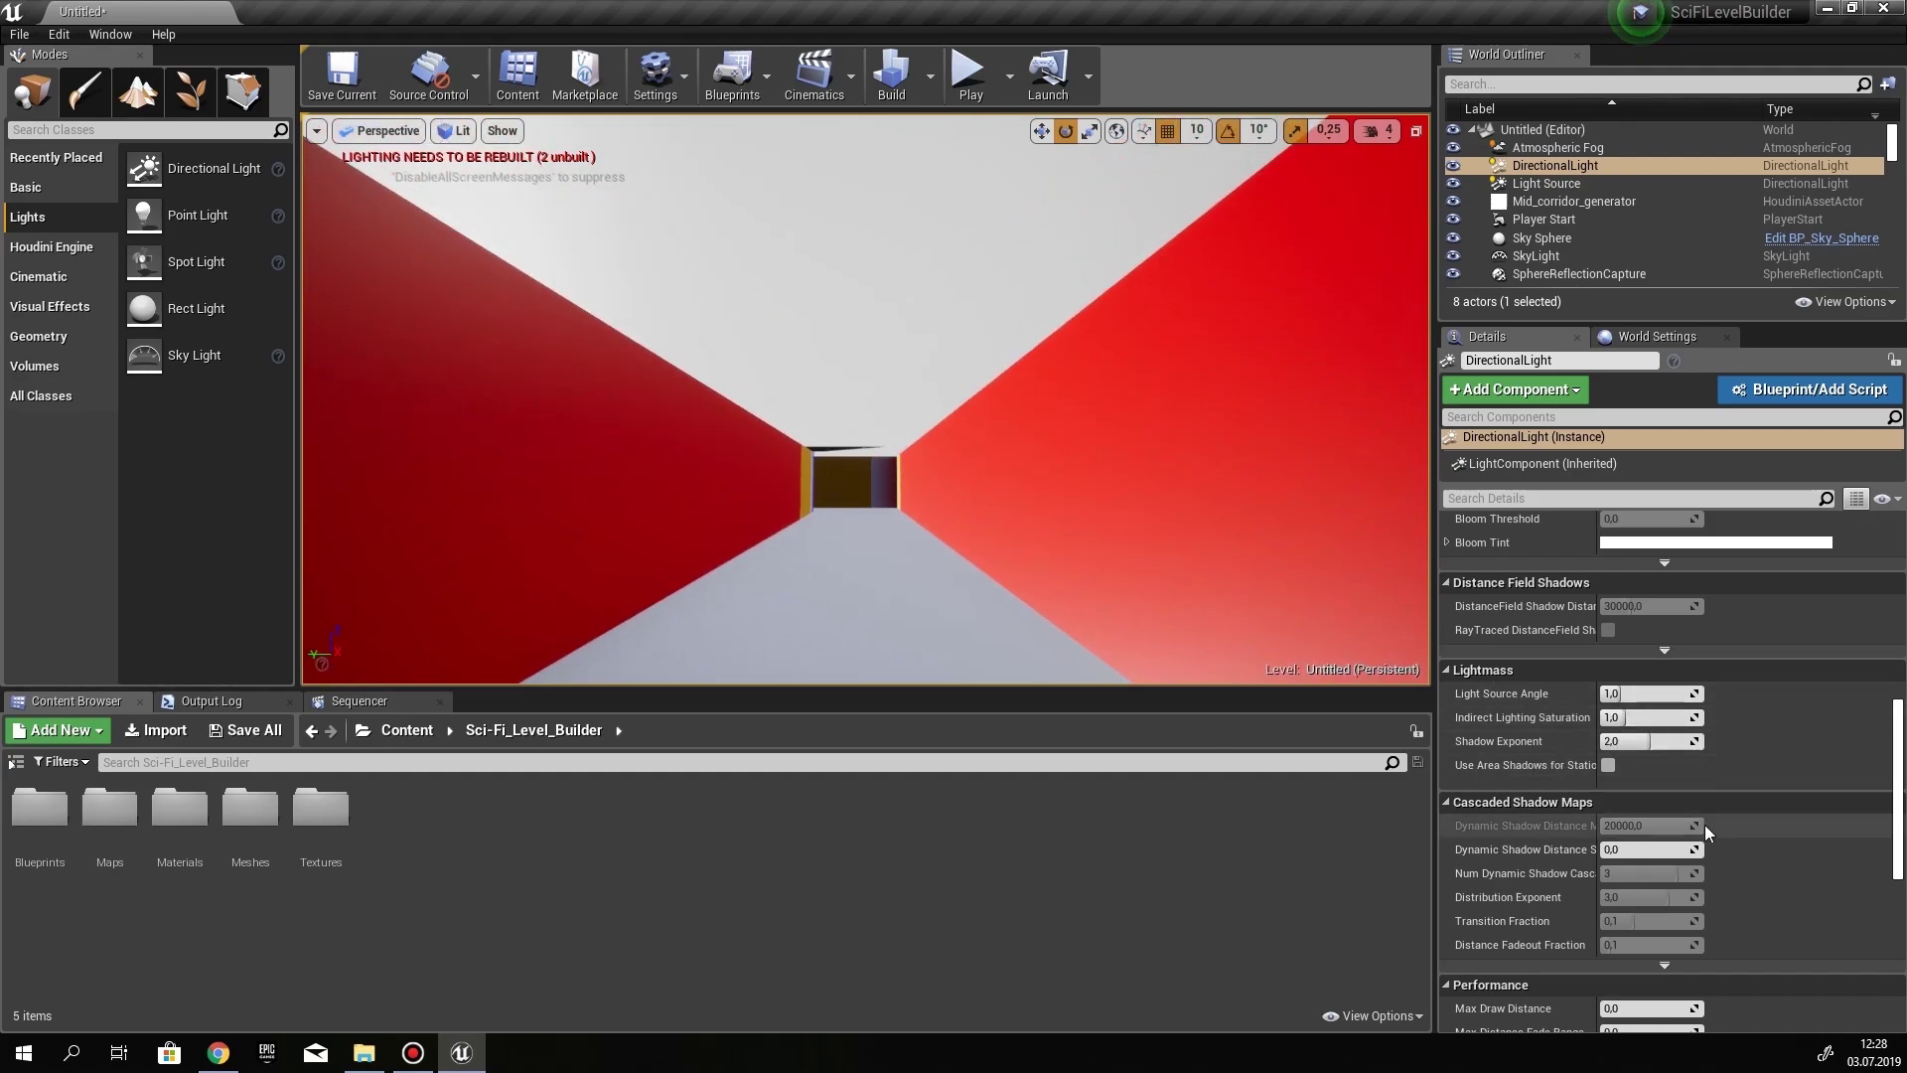
{"action": "scroll", "coordinate": [1630, 735], "scroll_direction": "down", "scroll_amount": 10}
{"action": "scroll", "coordinate": [1638, 719], "scroll_direction": "up", "scroll_amount": 10}
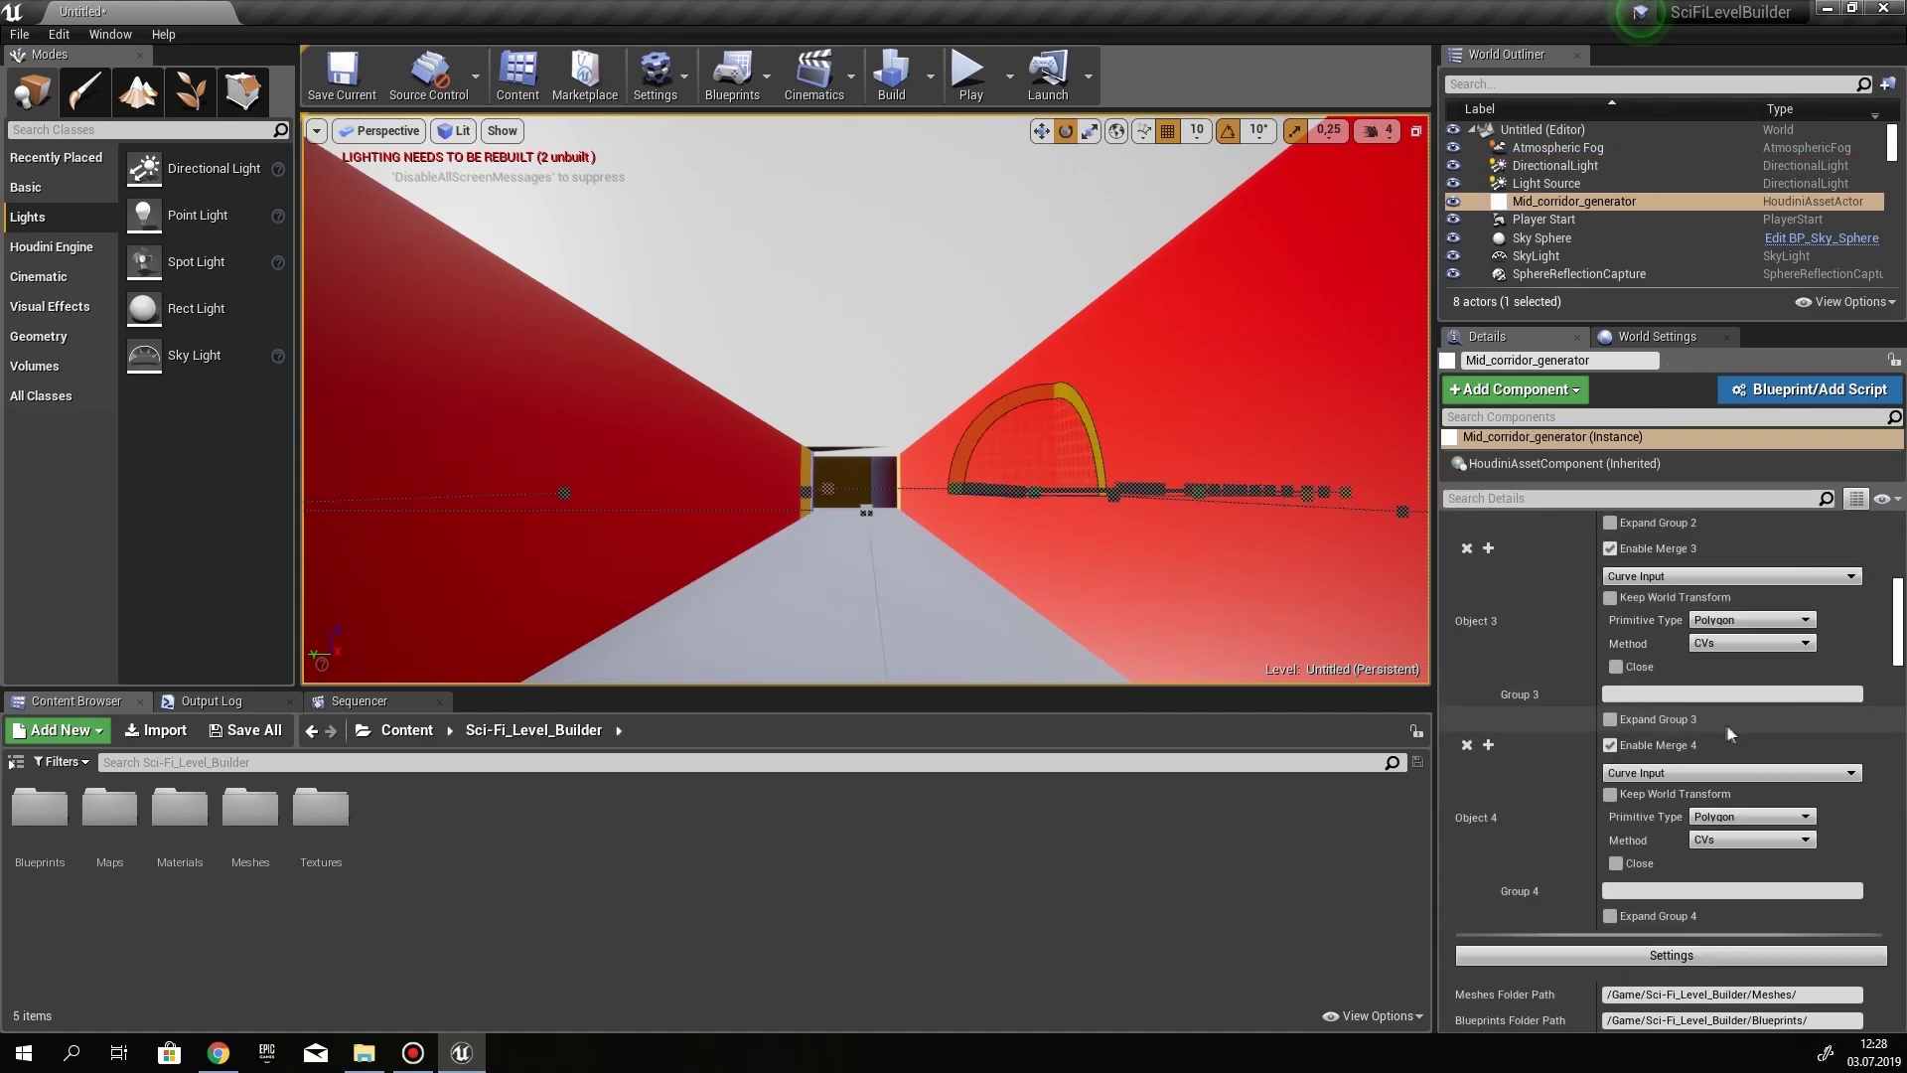
{"action": "scroll", "coordinate": [1666, 735], "scroll_direction": "down", "scroll_amount": 10}
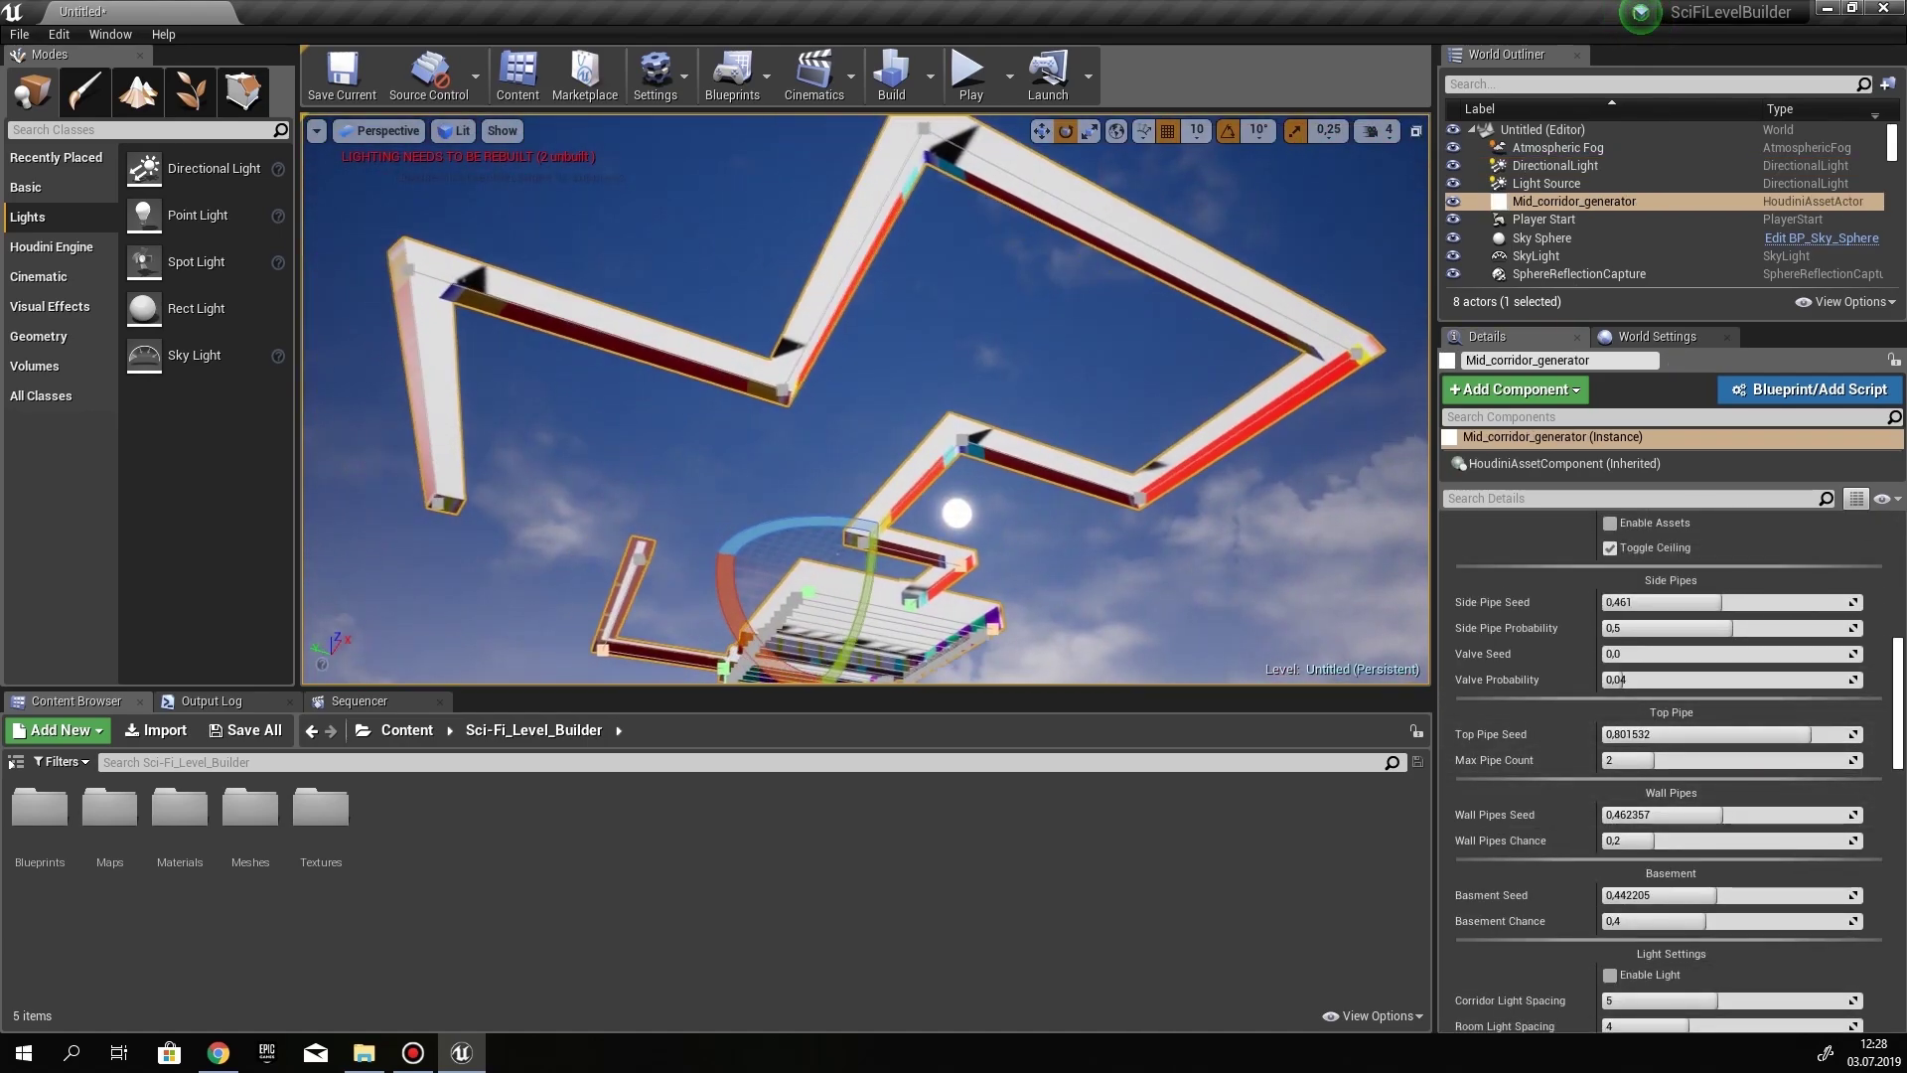
{"action": "mouse_move", "coordinate": [1649, 840]}
{"action": "left_mouse_down"}
{"action": "mouse_move", "coordinate": [1689, 841]}
{"action": "mouse_move", "coordinate": [1656, 841]}
{"action": "left_mouse_up"}
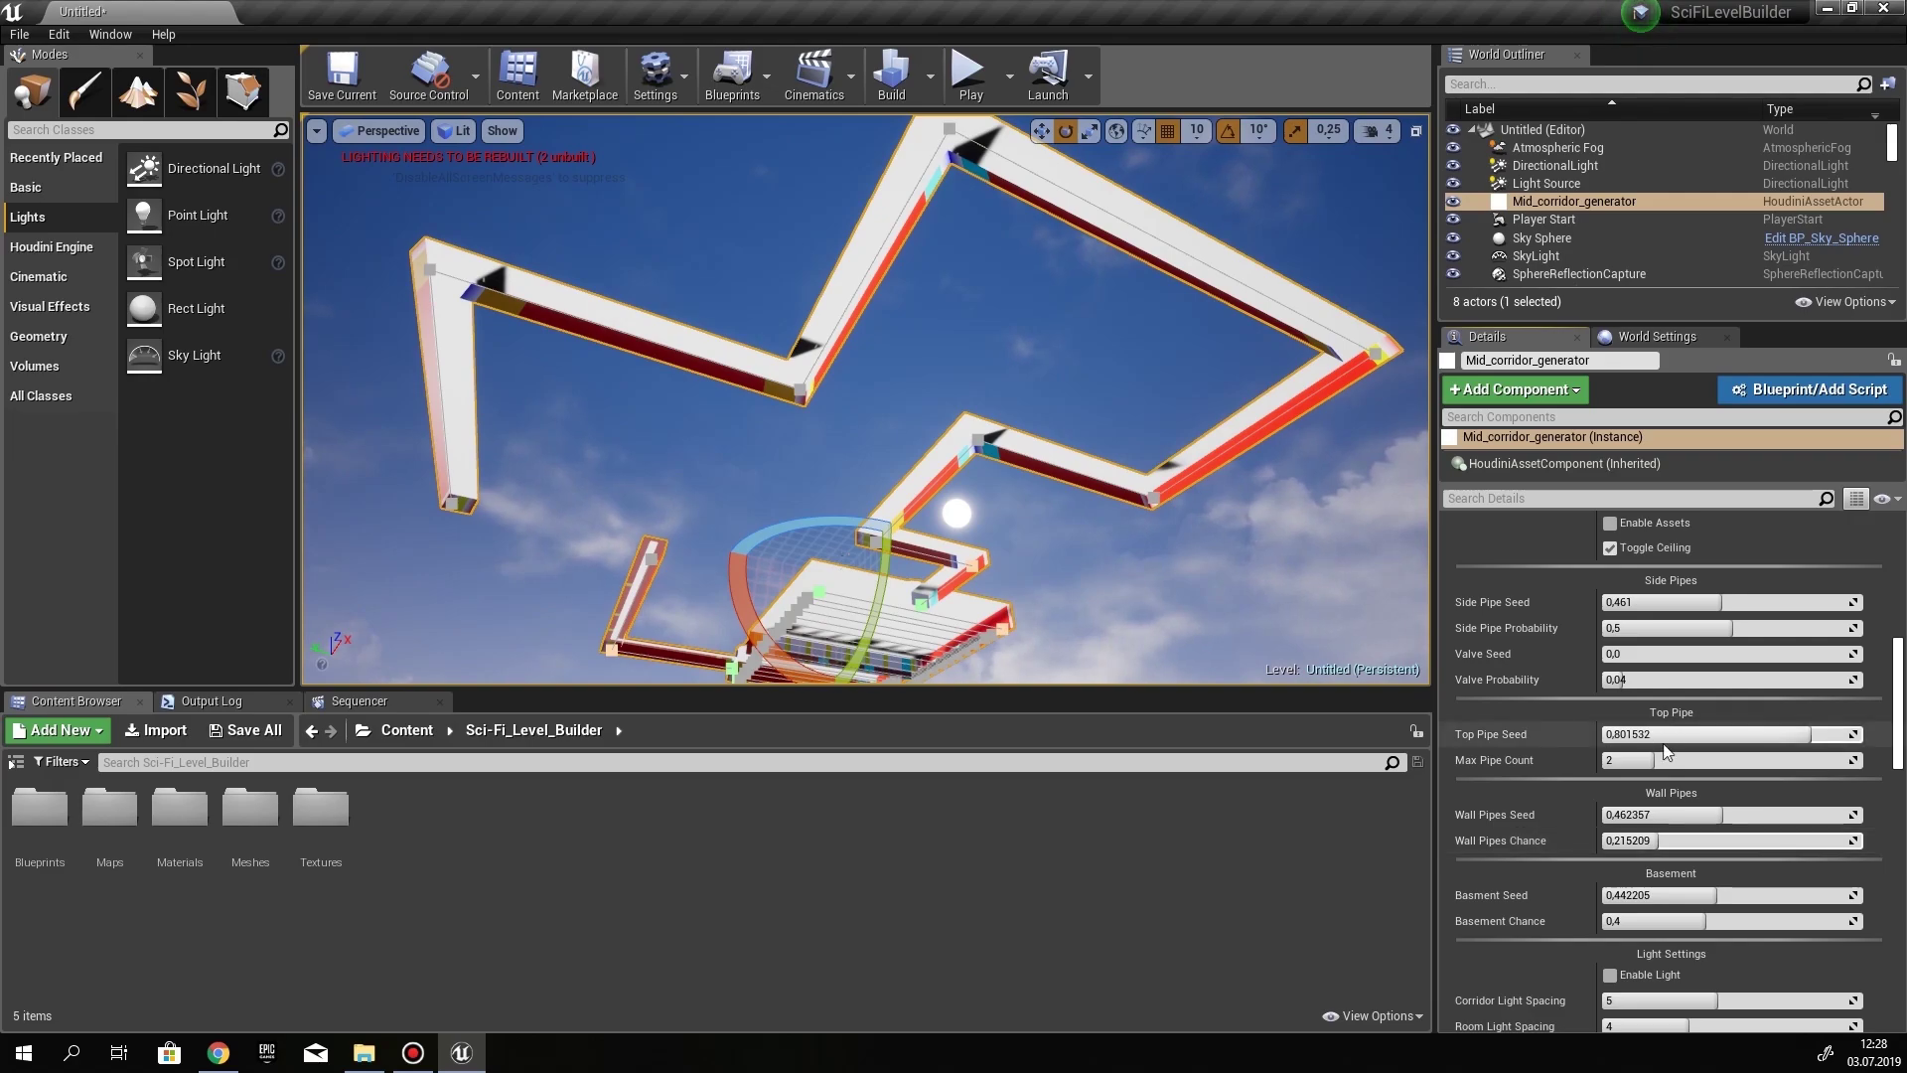
{"action": "scroll", "coordinate": [1713, 634], "scroll_direction": "up", "scroll_amount": 1}
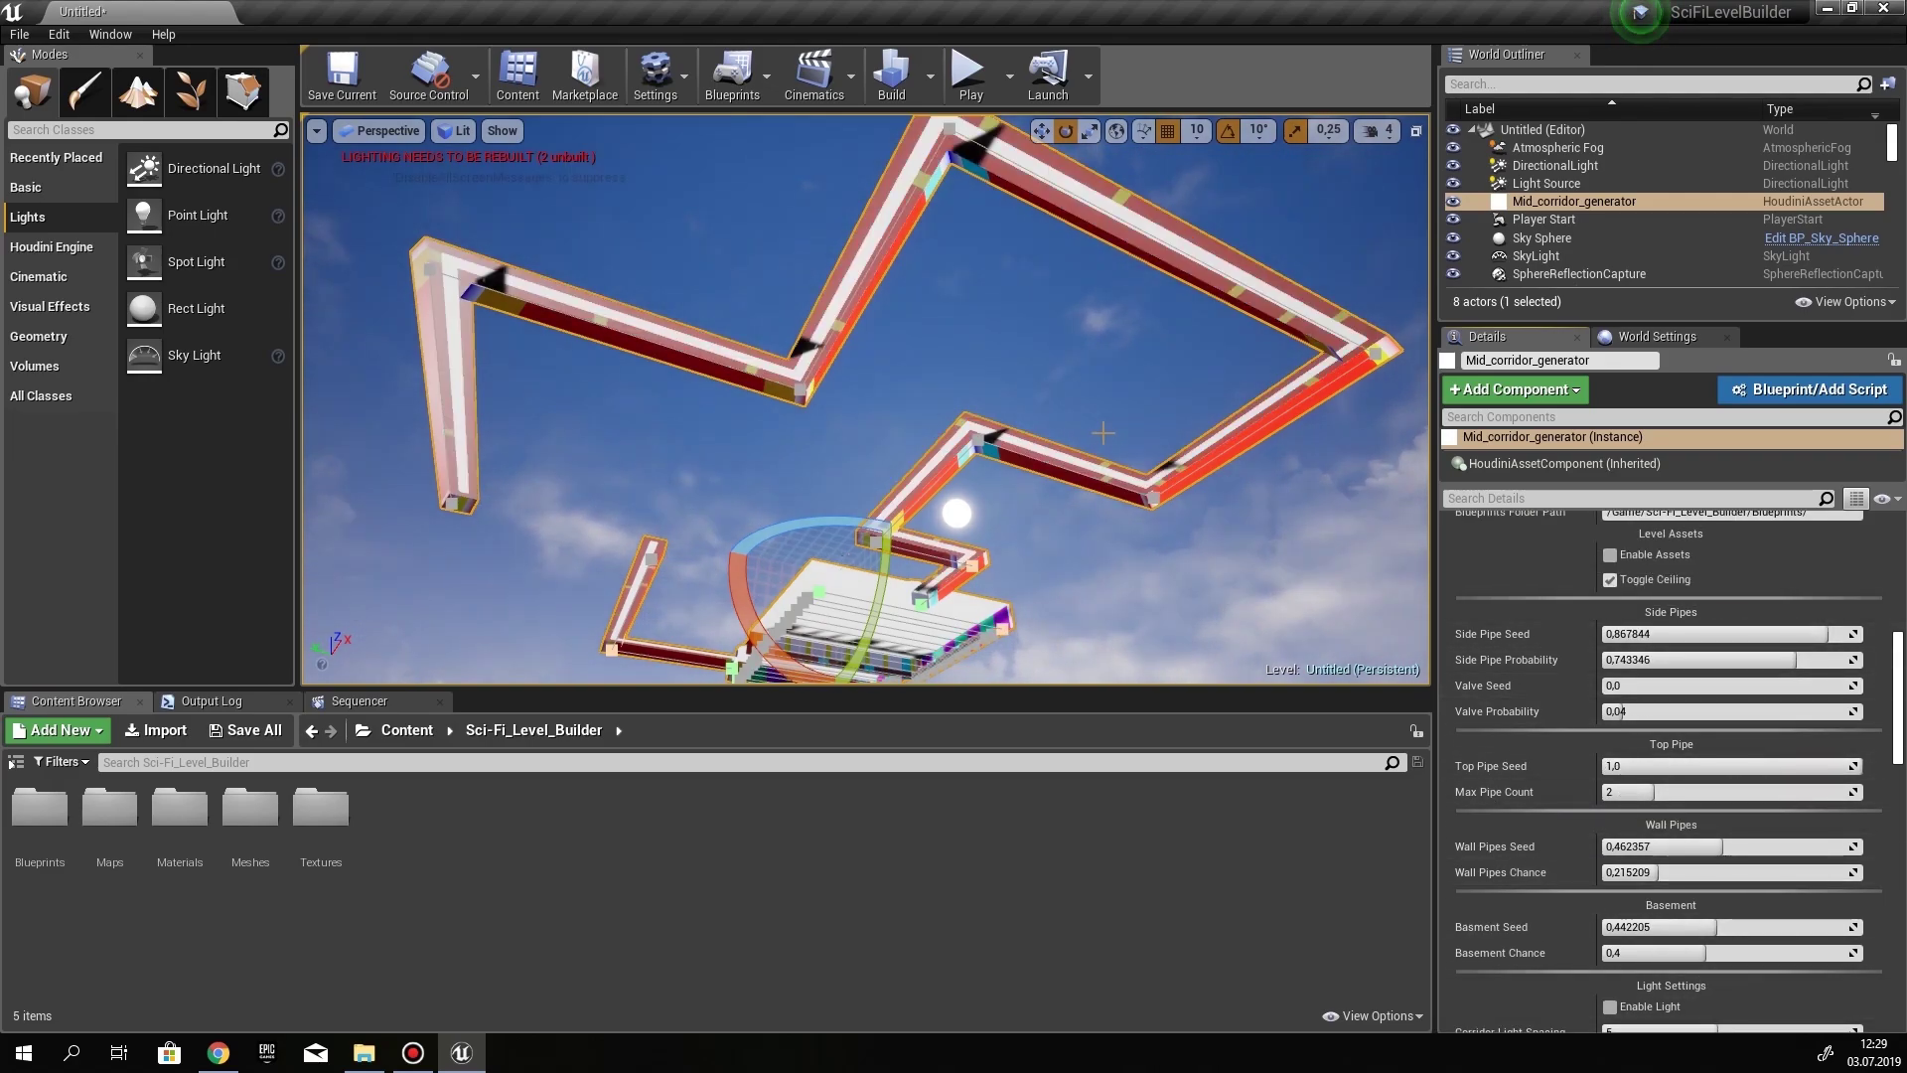
Examine the coloured pipe zones on the corridor ceiling and the adjoining wall, close up and from inside the corridor
{"action": "key", "text": "w"}
{"action": "right_click_drag", "start_coordinate": [1092, 427], "coordinate": [1053, 437]}
{"action": "key", "text": "w"}
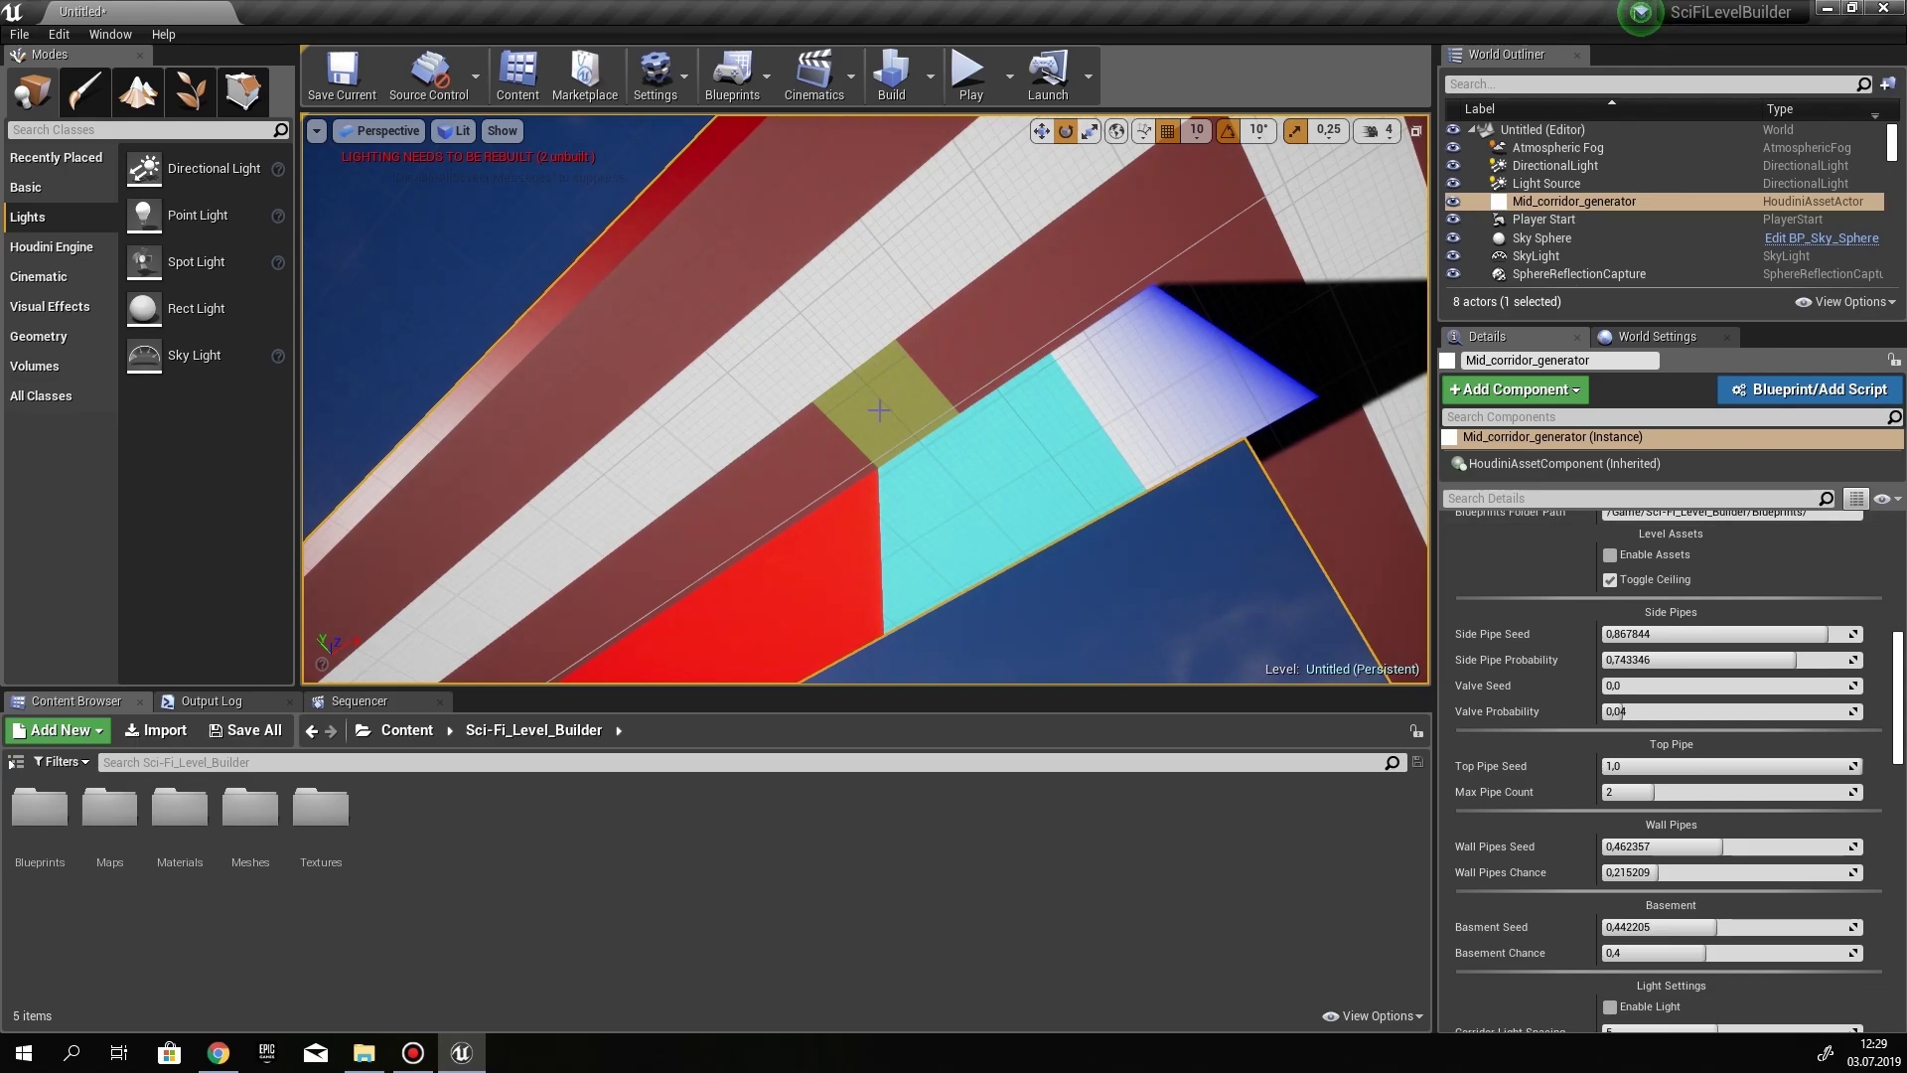
{"action": "right_click_drag", "start_coordinate": [1121, 478], "coordinate": [1121, 477]}
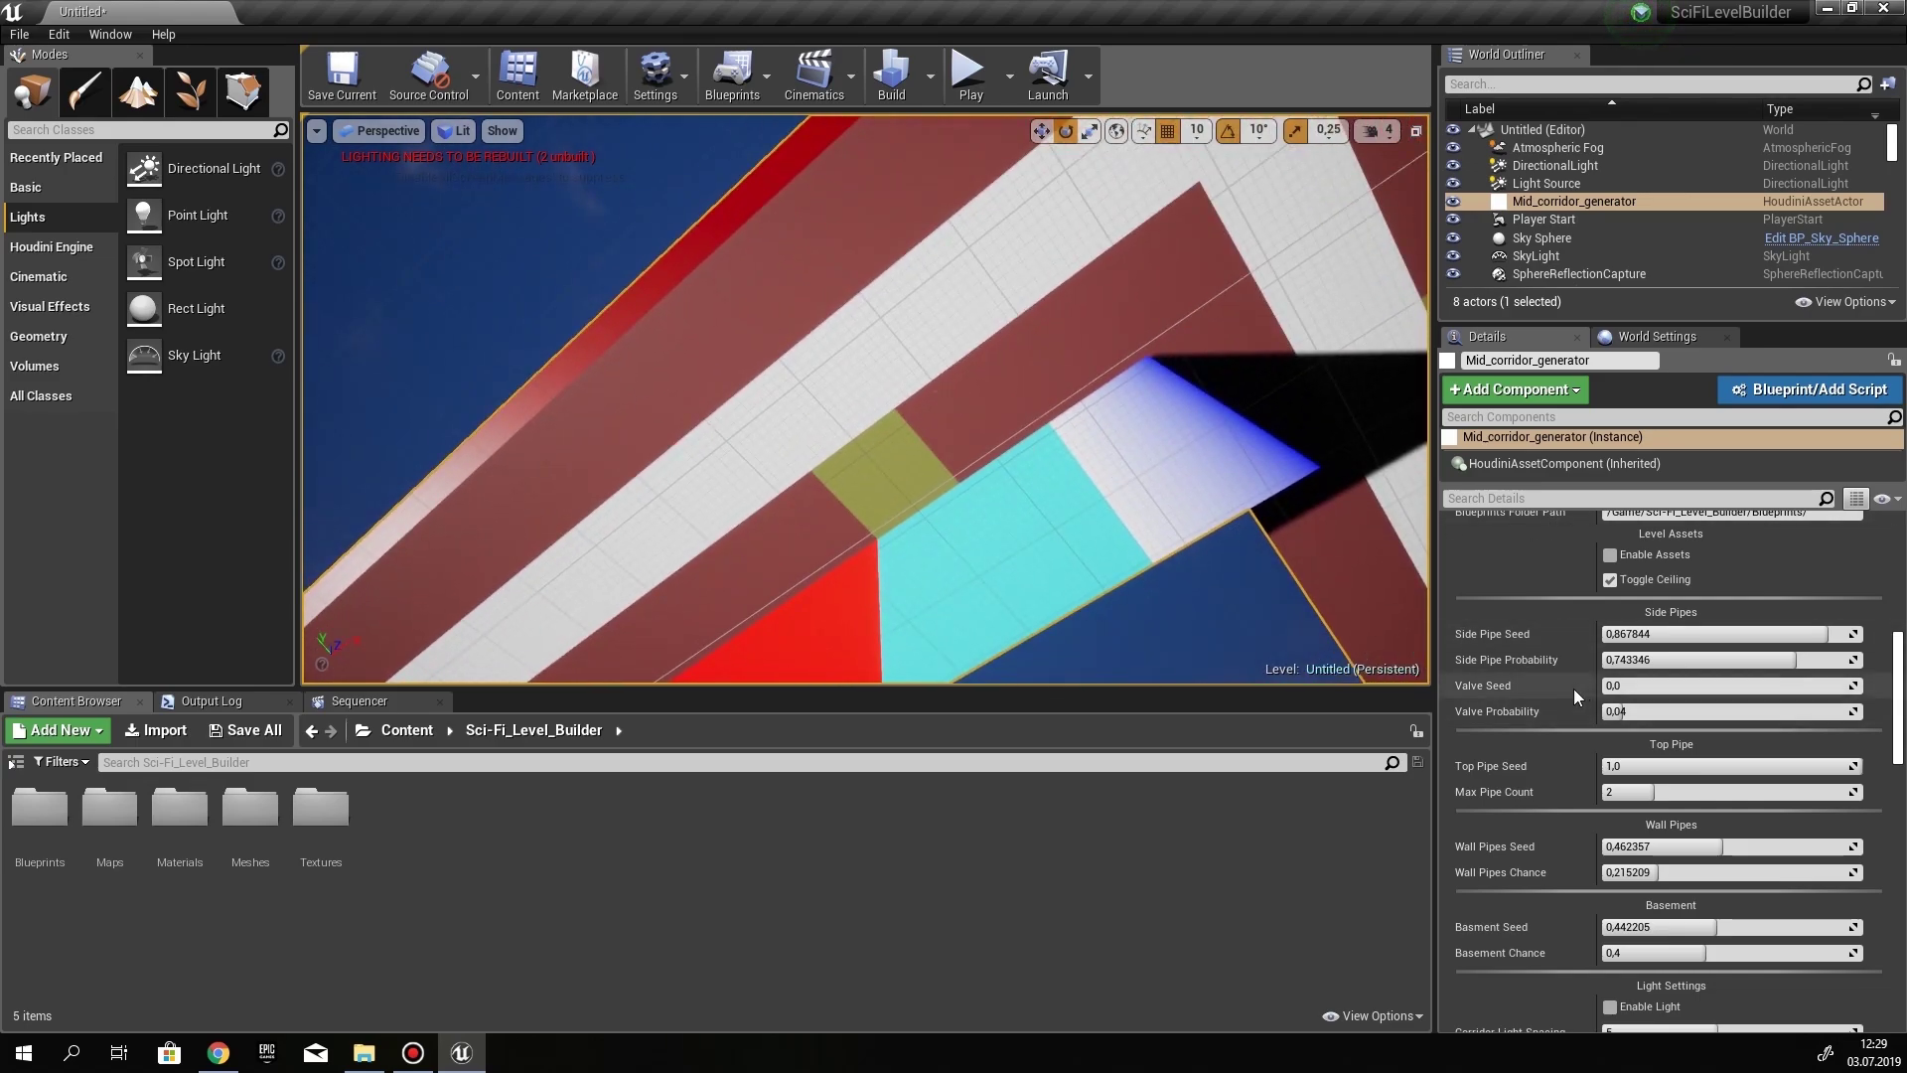
{"action": "right_click_drag", "start_coordinate": [884, 462], "coordinate": [968, 493]}
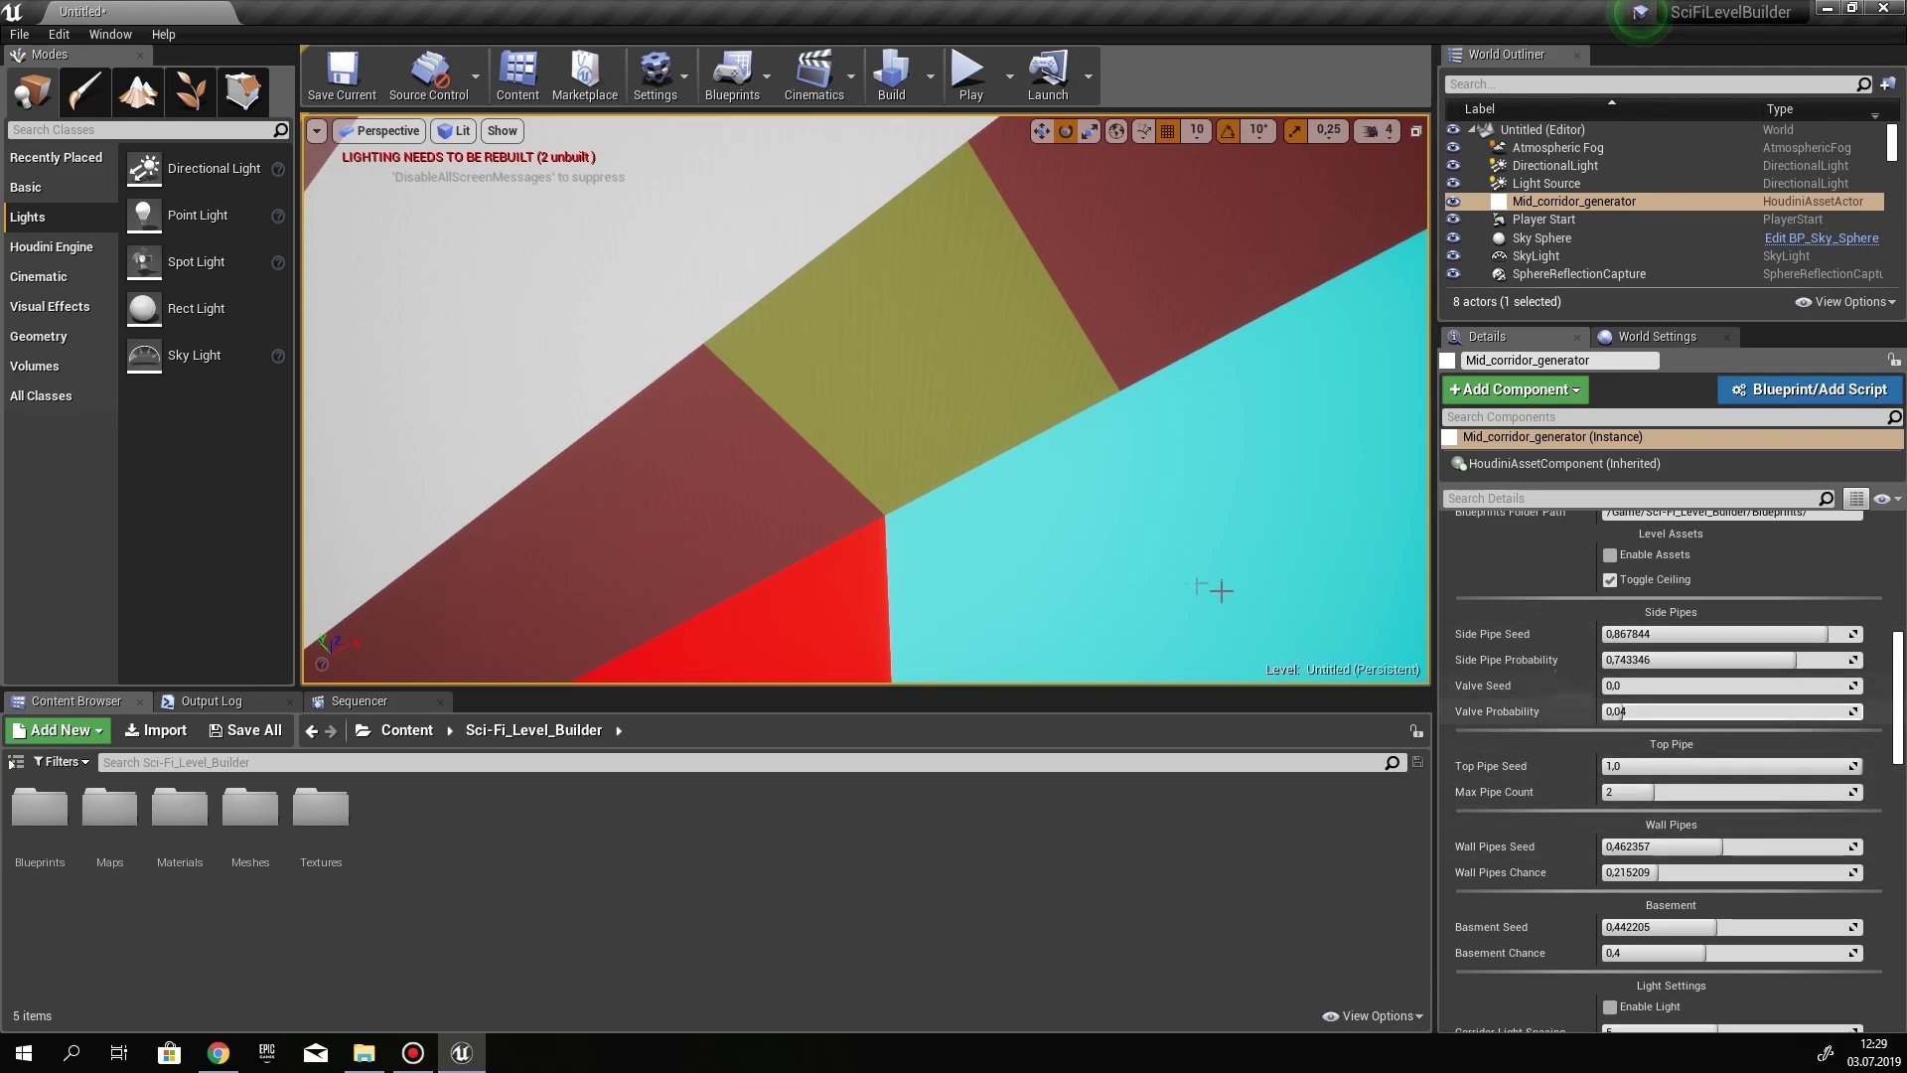
{"action": "right_click_drag", "start_coordinate": [1222, 590], "coordinate": [1221, 590]}
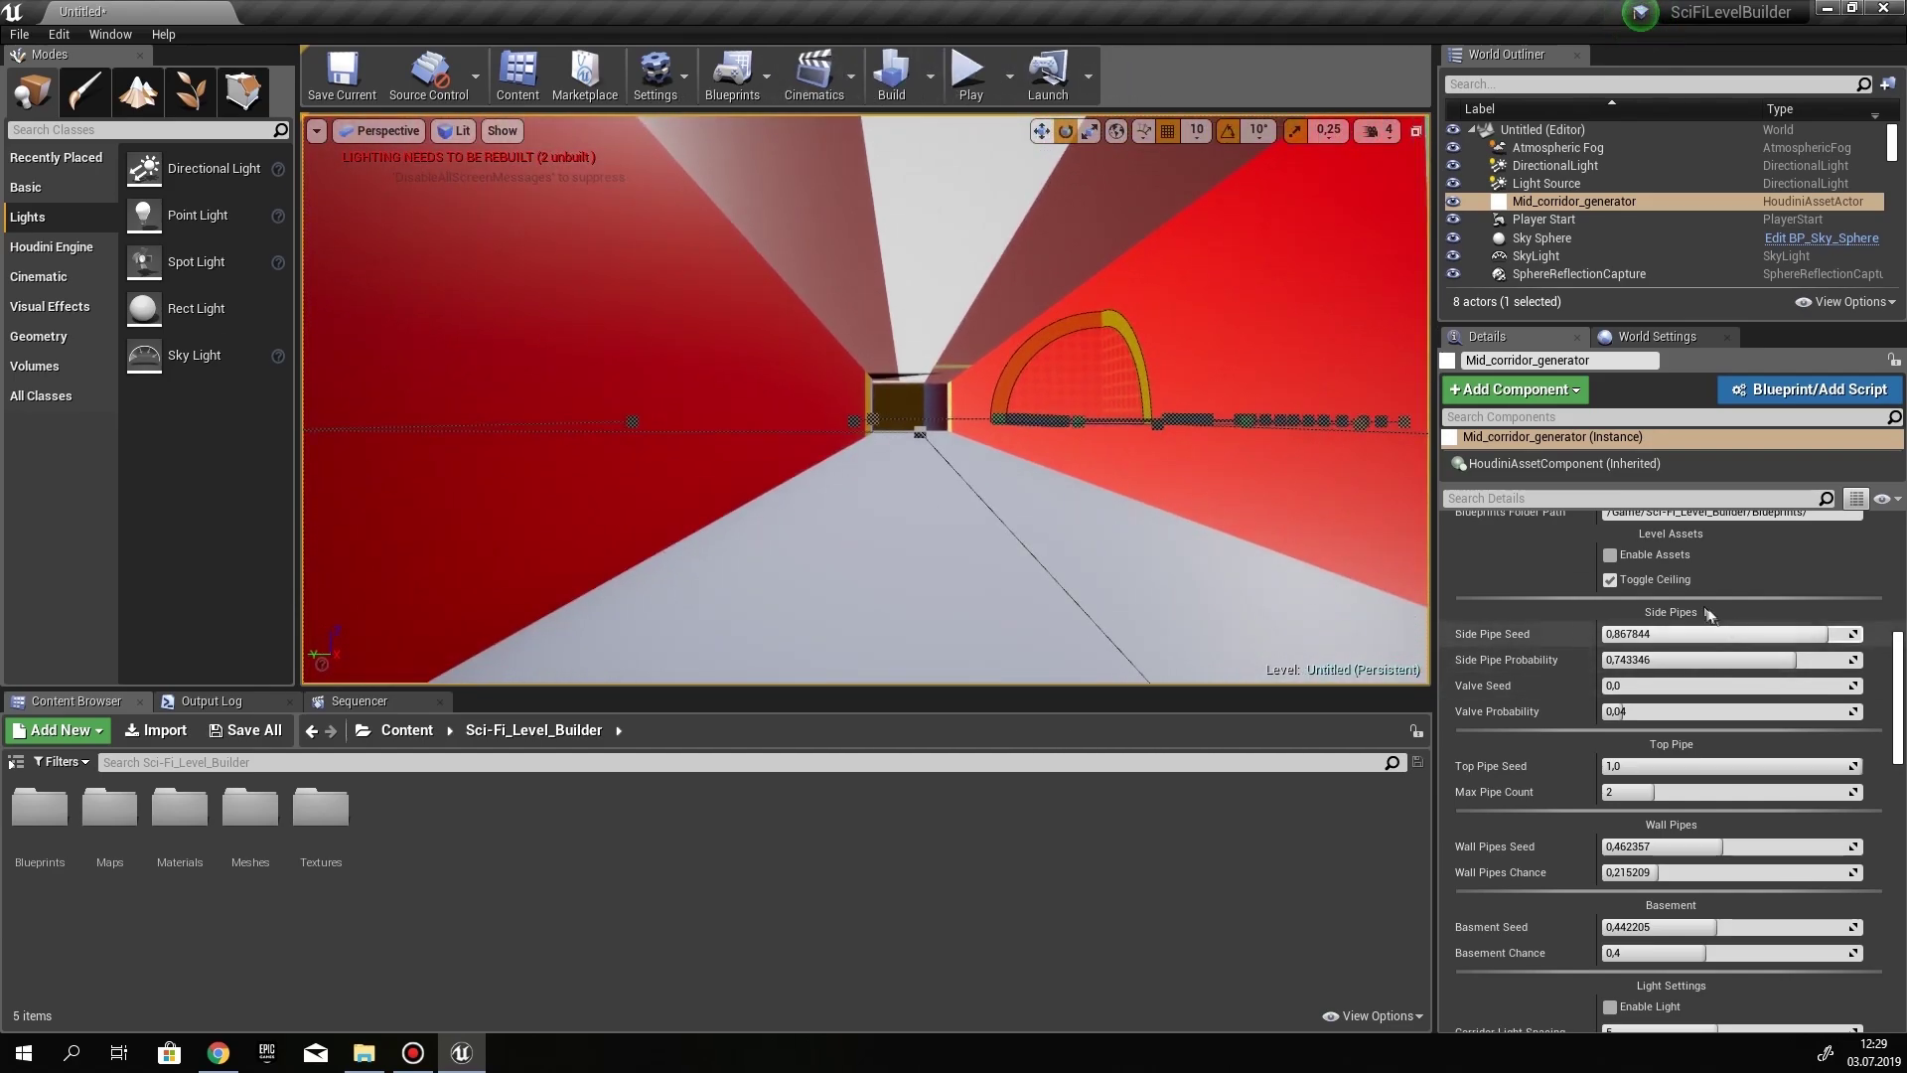
Turn on Enable Assets, inspect the ceiling and pipes inside the corridor, and turn the assets off again
{"action": "scroll", "coordinate": [1708, 613], "scroll_direction": "up", "scroll_amount": 2}
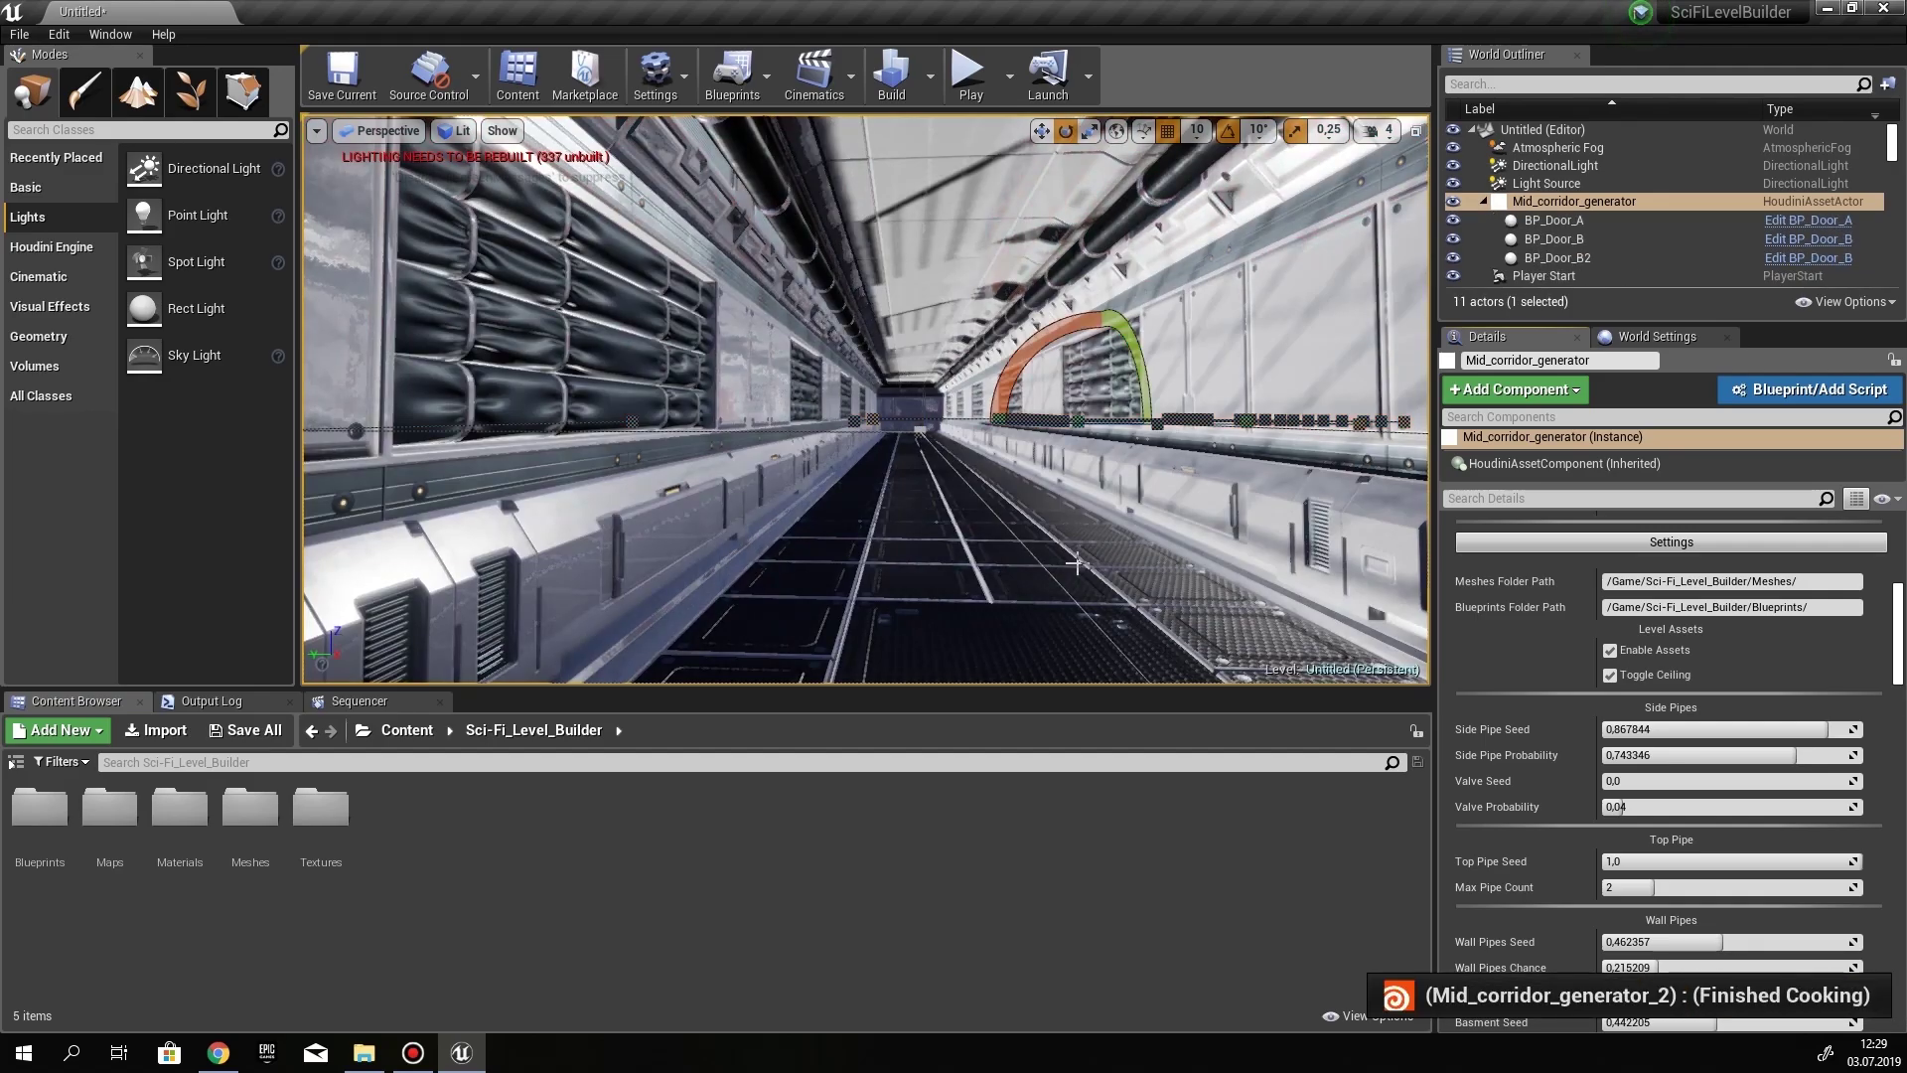
{"action": "right_click_drag", "start_coordinate": [1082, 563], "coordinate": [1083, 563]}
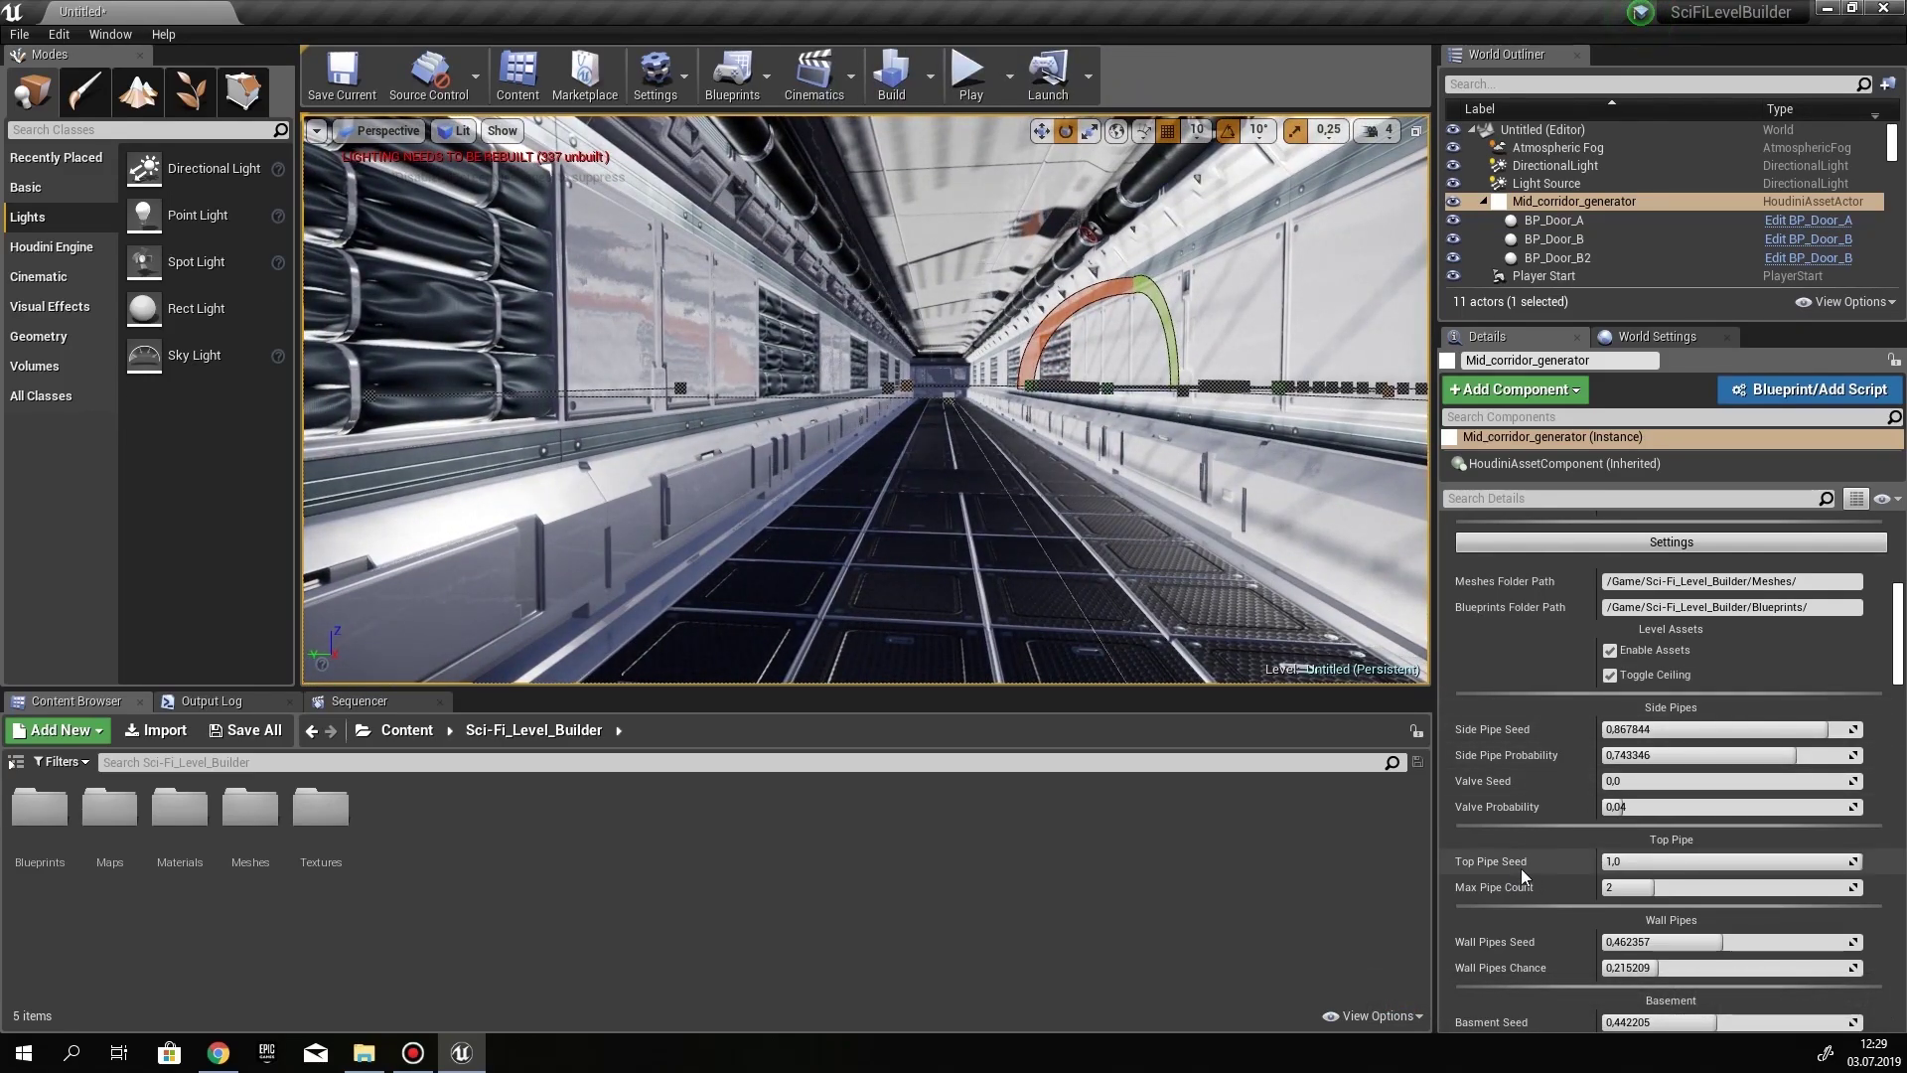
{"action": "right_click_drag", "start_coordinate": [857, 598], "coordinate": [856, 598]}
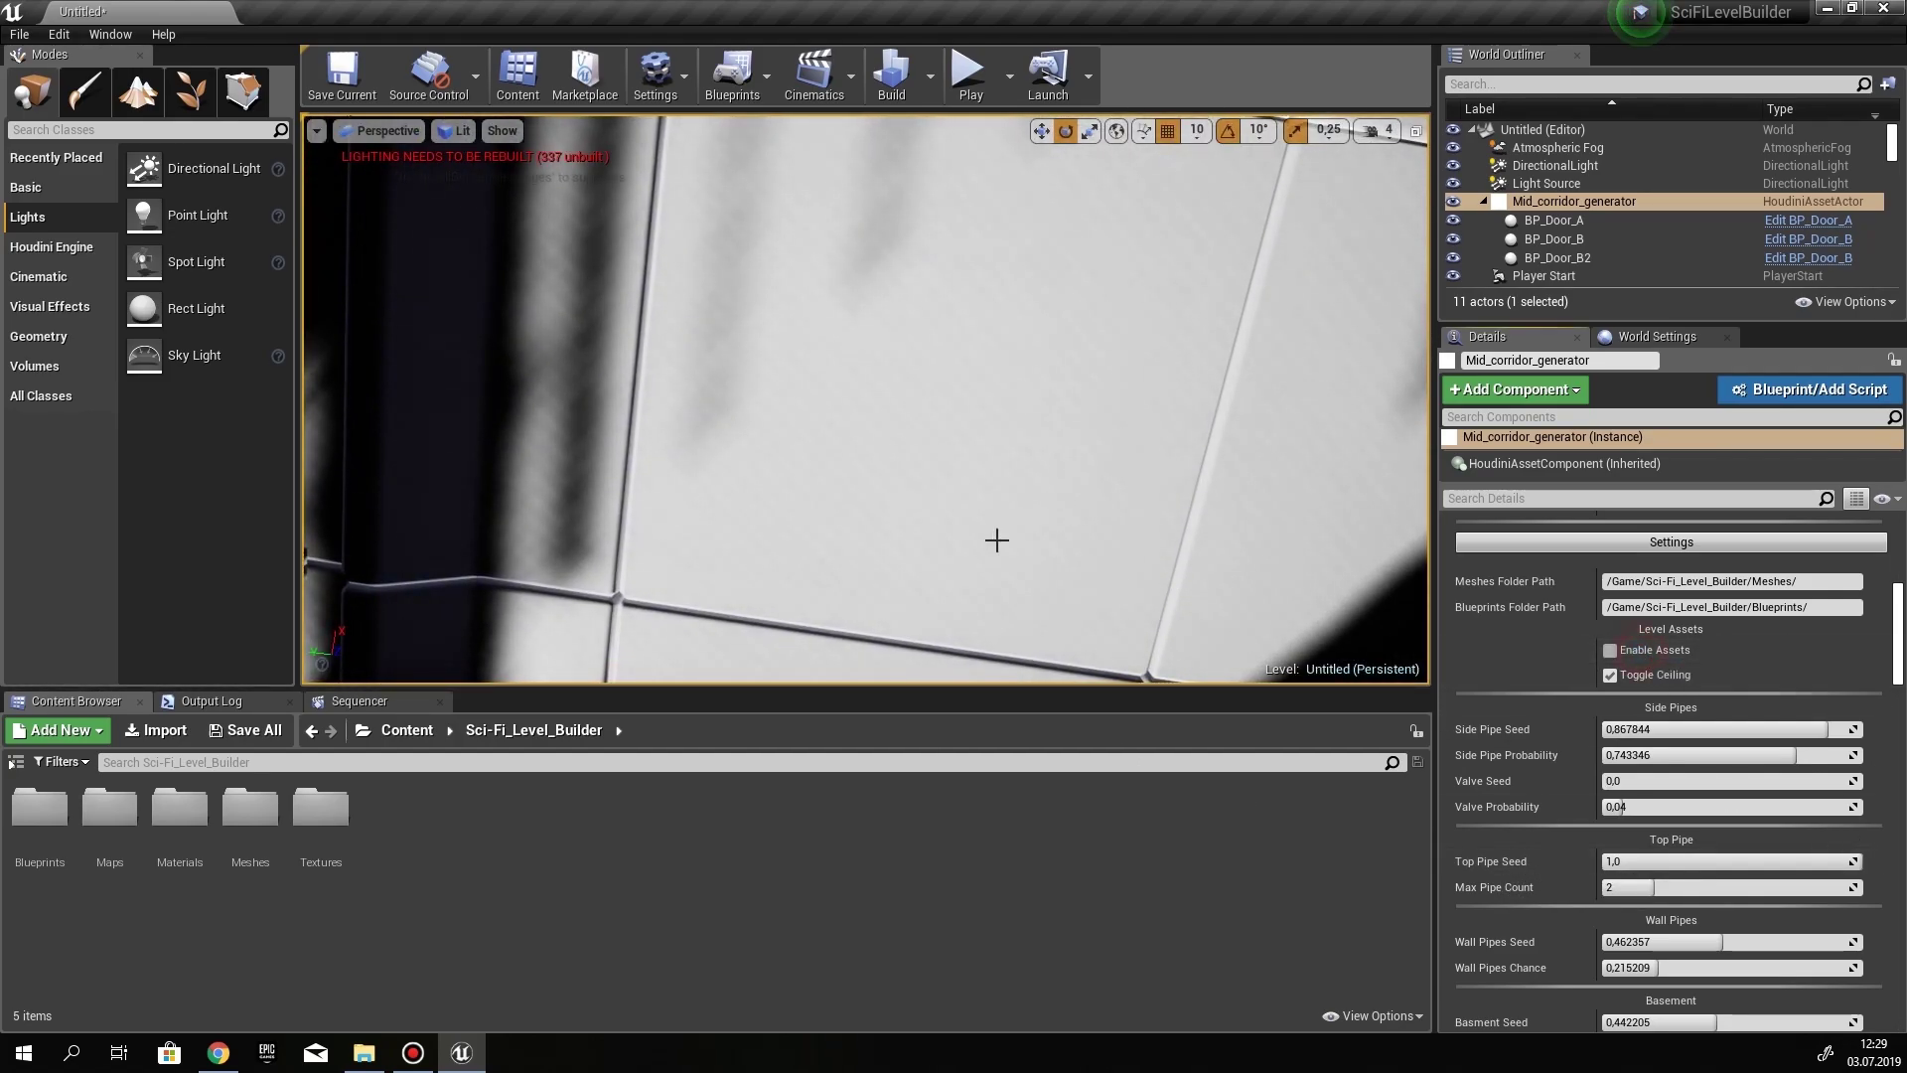
{"action": "right_click_drag", "start_coordinate": [996, 540], "coordinate": [993, 540]}
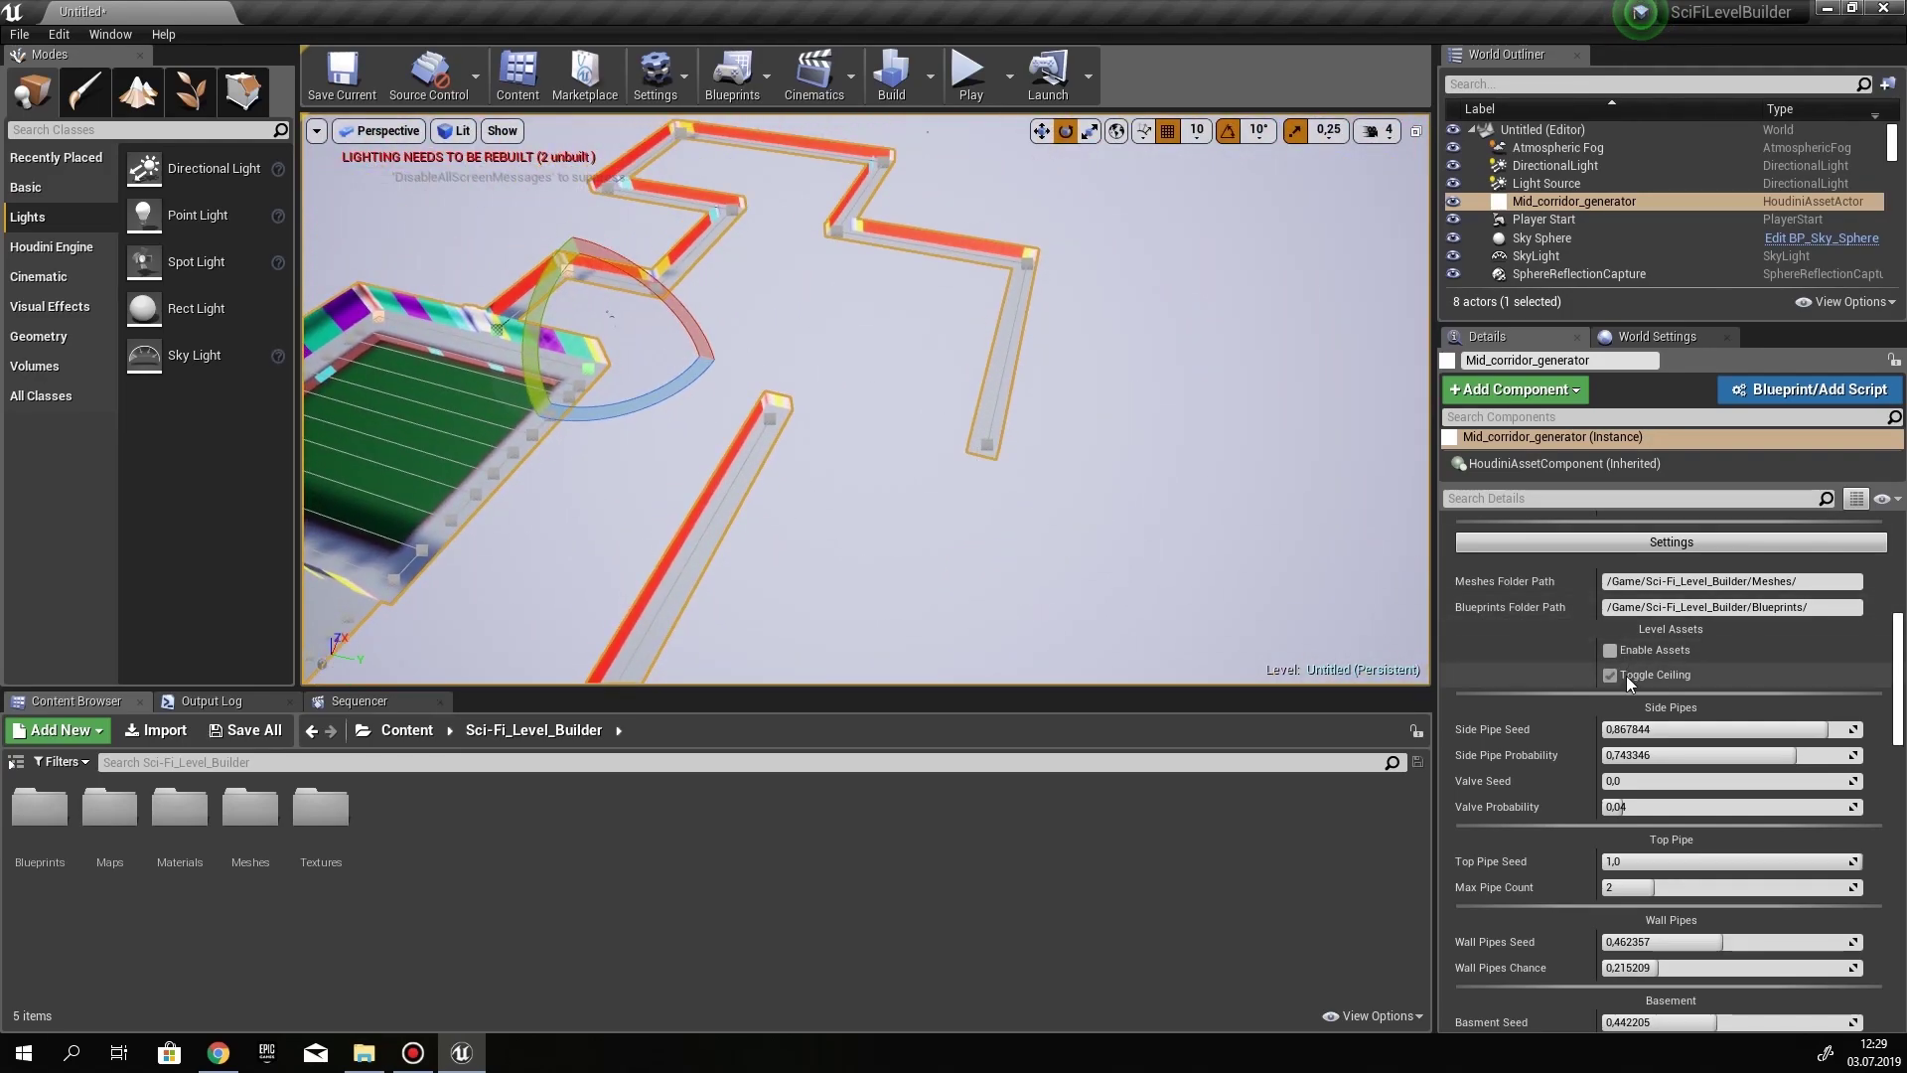
Add two more inputs to the Mid_corridor_generator and set Object 5 to Curve Input
{"action": "left_click", "coordinate": [1626, 677]}
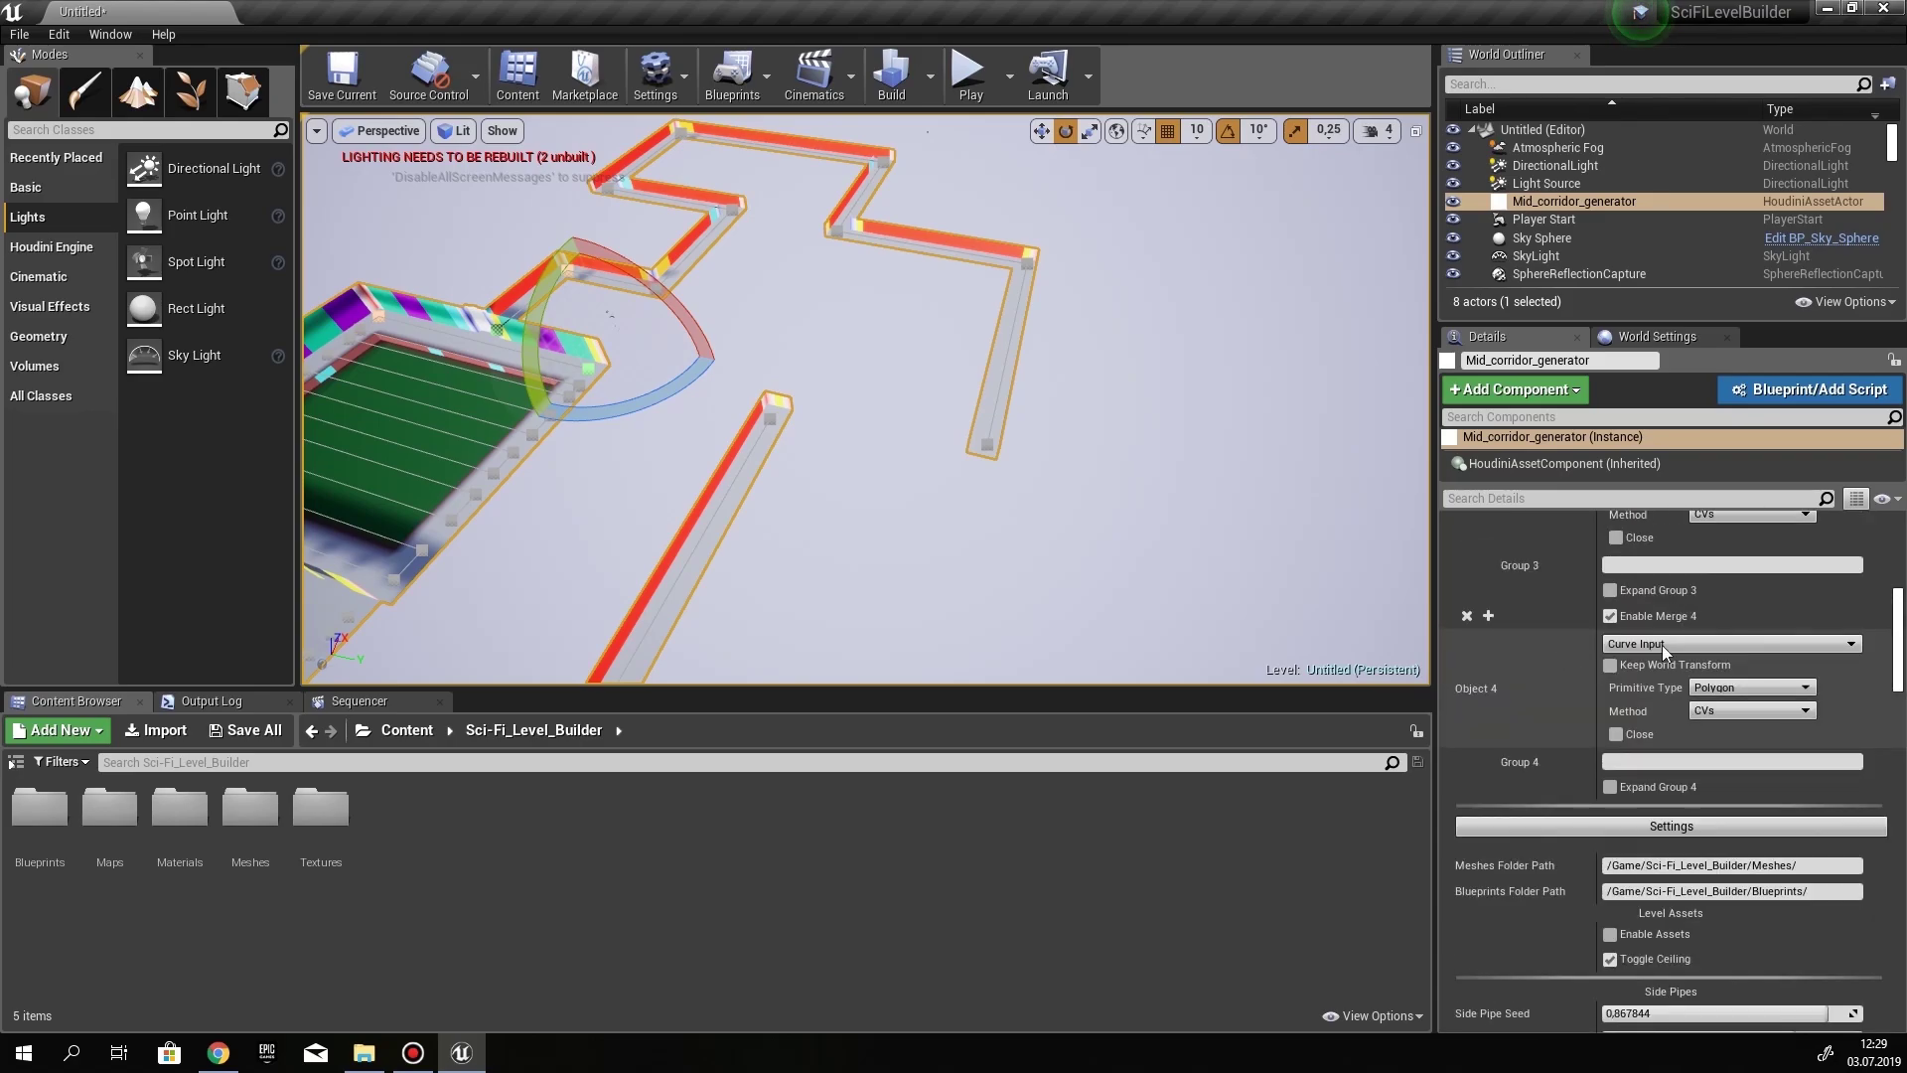
{"action": "scroll", "coordinate": [1660, 646], "scroll_direction": "up", "scroll_amount": 10}
{"action": "left_click", "coordinate": [1806, 665]}
{"action": "left_click", "coordinate": [1806, 665]}
{"action": "scroll", "coordinate": [1684, 755], "scroll_direction": "down", "scroll_amount": 12}
{"action": "left_click", "coordinate": [1679, 618]}
{"action": "left_click", "coordinate": [1661, 666]}
Move one point of the fifth curve to the open end of the corridor that leads from the large room
{"action": "right_click_drag", "start_coordinate": [942, 611], "coordinate": [942, 611]}
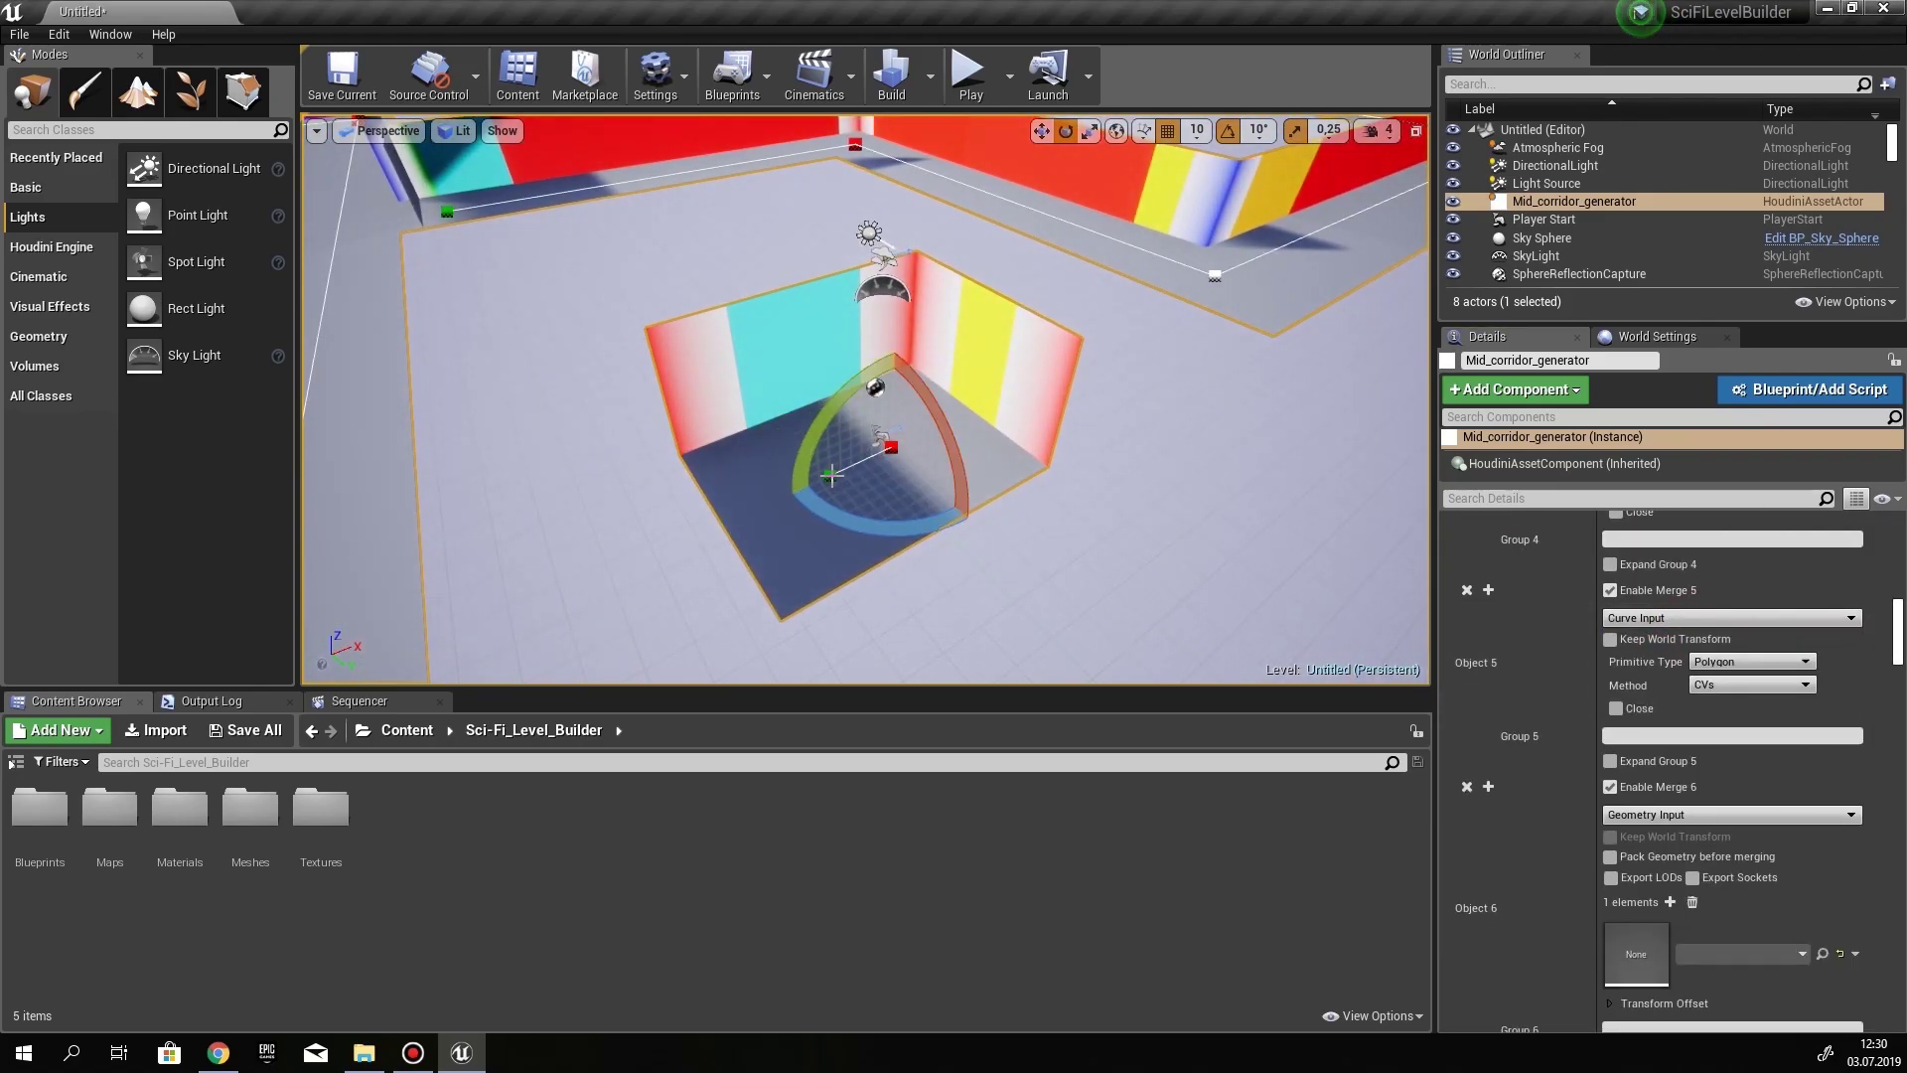
{"action": "left_click", "coordinate": [832, 476], "text": "ctrl"}
{"action": "key", "text": "w"}
{"action": "right_click_drag", "start_coordinate": [832, 476], "coordinate": [833, 476]}
{"action": "left_click_drag", "start_coordinate": [1248, 533], "coordinate": [1167, 556]}
{"action": "right_click_drag", "start_coordinate": [1014, 533], "coordinate": [1014, 533]}
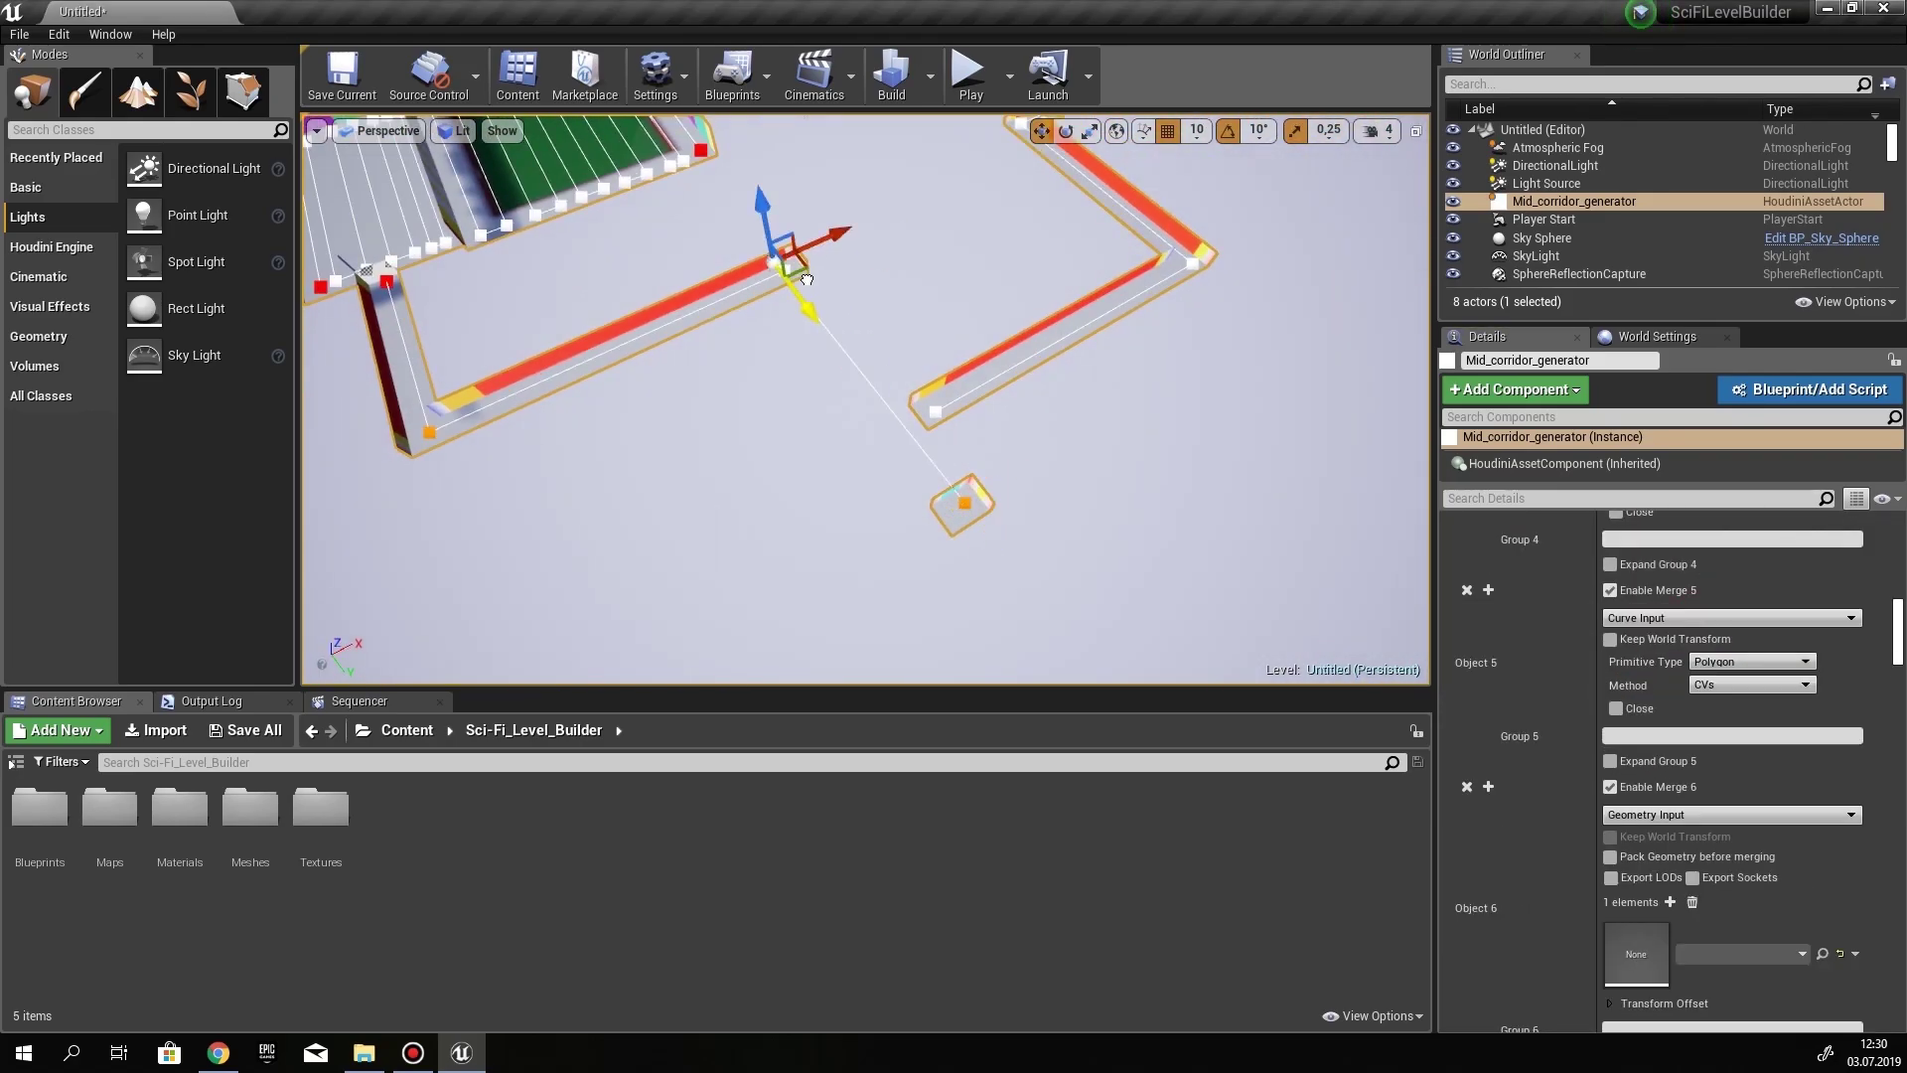
{"action": "left_click_drag", "start_coordinate": [807, 279], "coordinate": [782, 255]}
Move the fifth curve's other point to the open end of the neighbouring corridor to bridge the gap
{"action": "left_click", "coordinate": [965, 503]}
{"action": "right_click_drag", "start_coordinate": [968, 504], "coordinate": [969, 505]}
{"action": "left_click", "coordinate": [907, 389]}
{"action": "right_click_drag", "start_coordinate": [924, 412], "coordinate": [923, 412]}
{"action": "left_click_drag", "start_coordinate": [978, 363], "coordinate": [502, 427]}
{"action": "right_click_drag", "start_coordinate": [809, 540], "coordinate": [809, 540]}
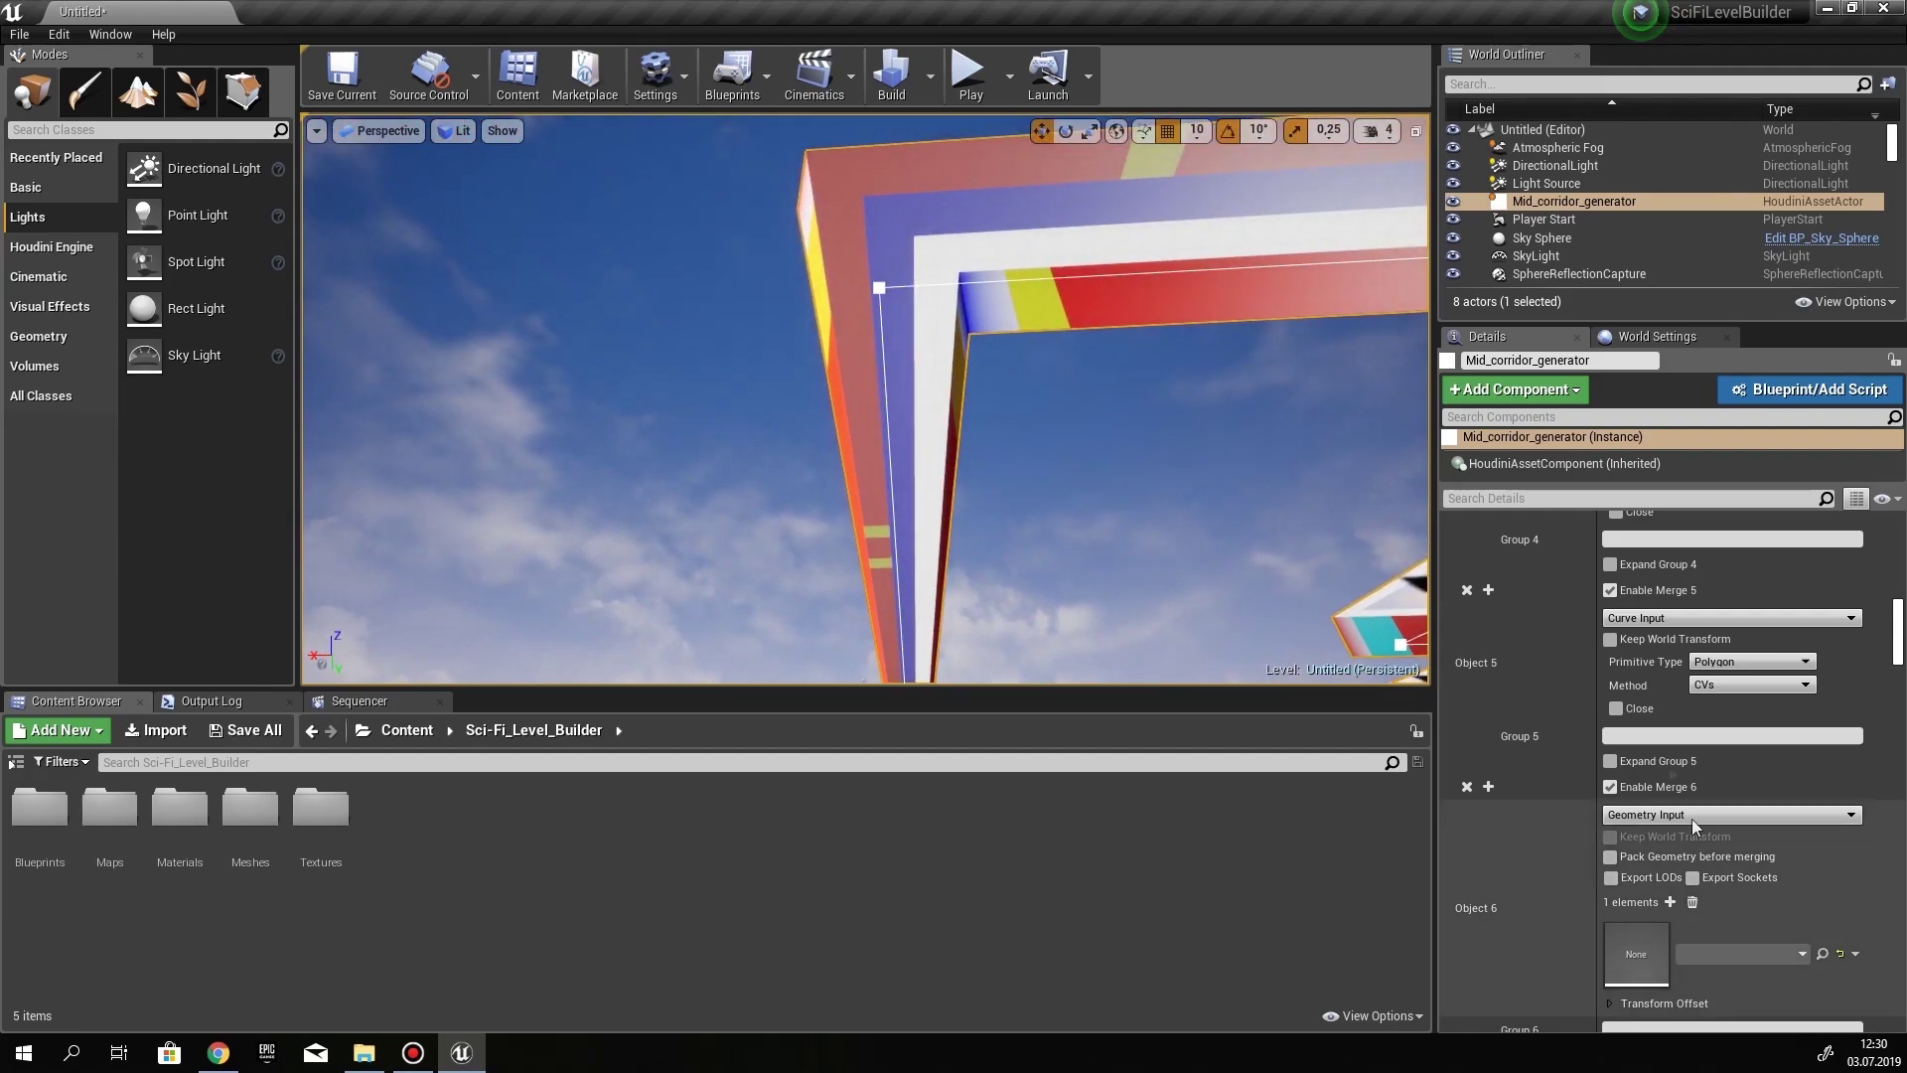
Turn on Enable Assets and inspect the joined corridors with their ceiling pipes from inside and from above
{"action": "scroll", "coordinate": [1690, 818], "scroll_direction": "up", "scroll_amount": 5}
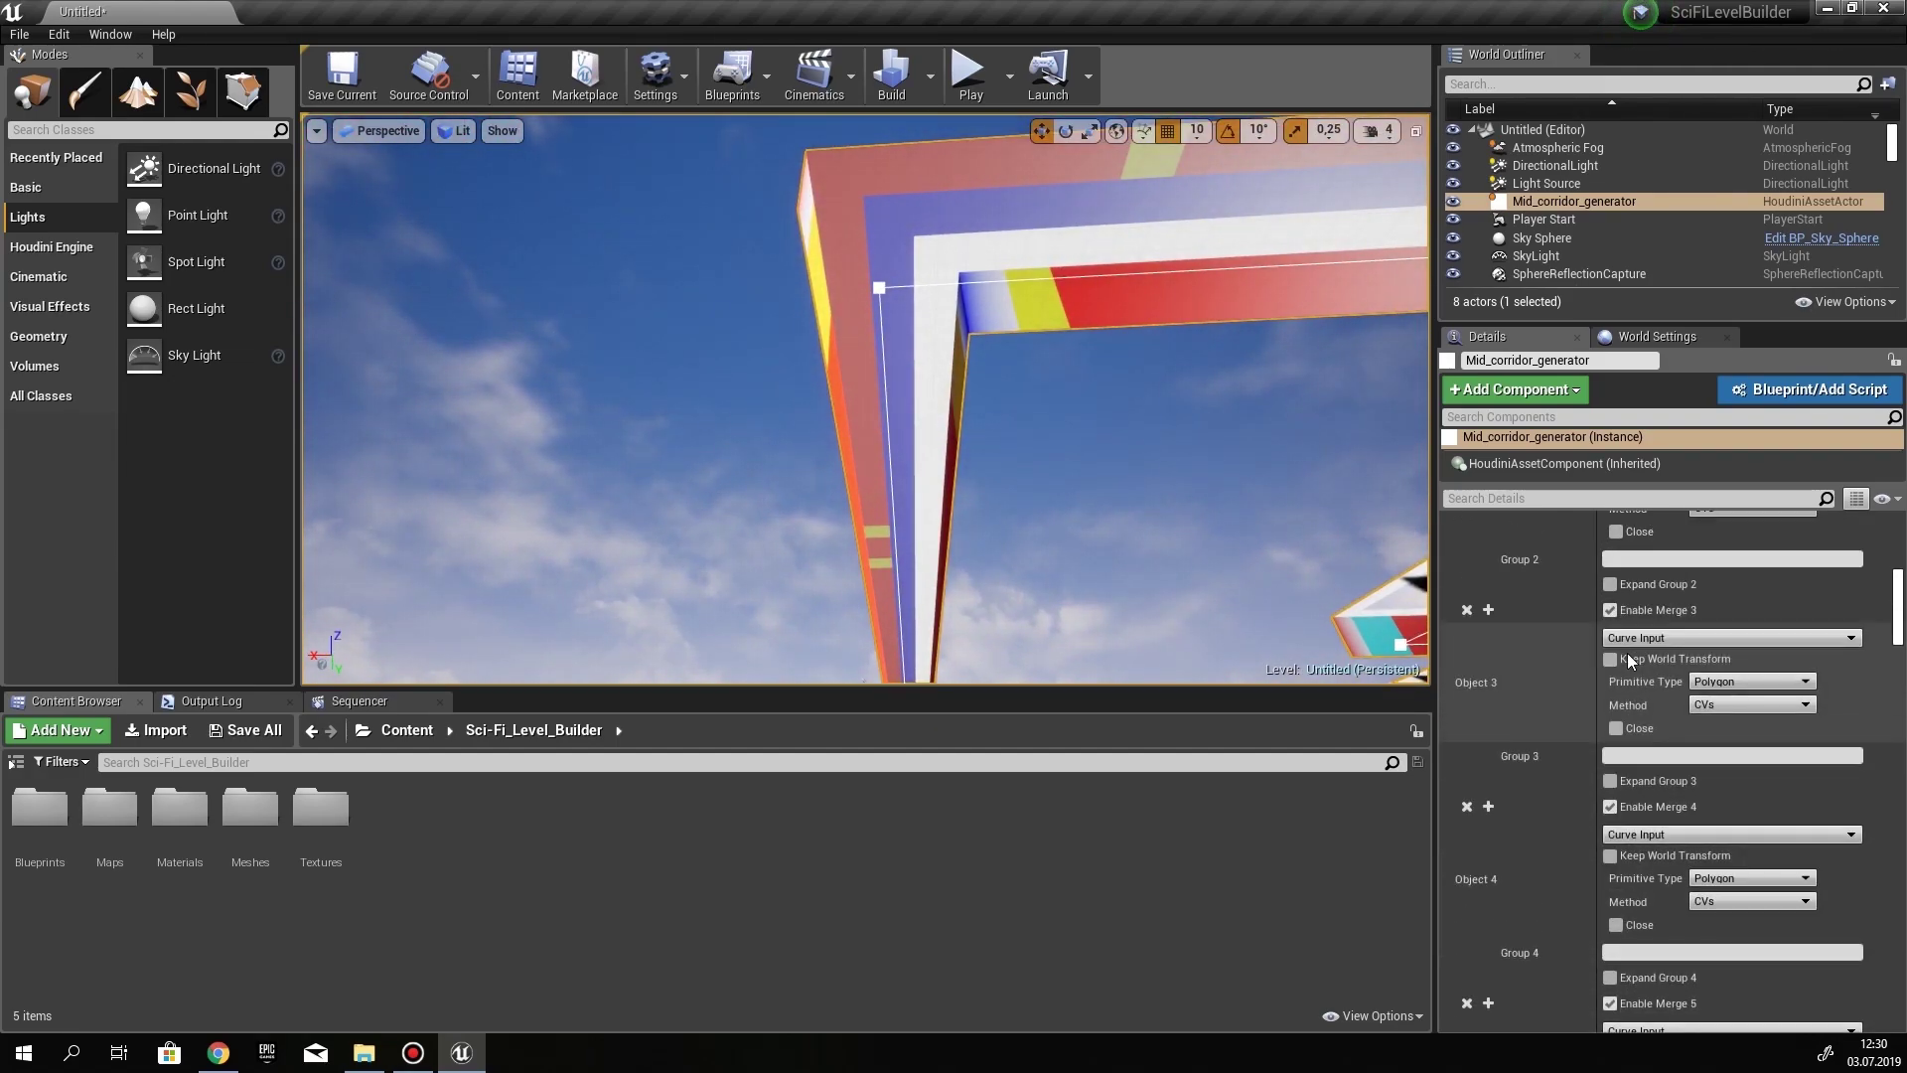
{"action": "scroll", "coordinate": [1627, 653], "scroll_direction": "down", "scroll_amount": 10}
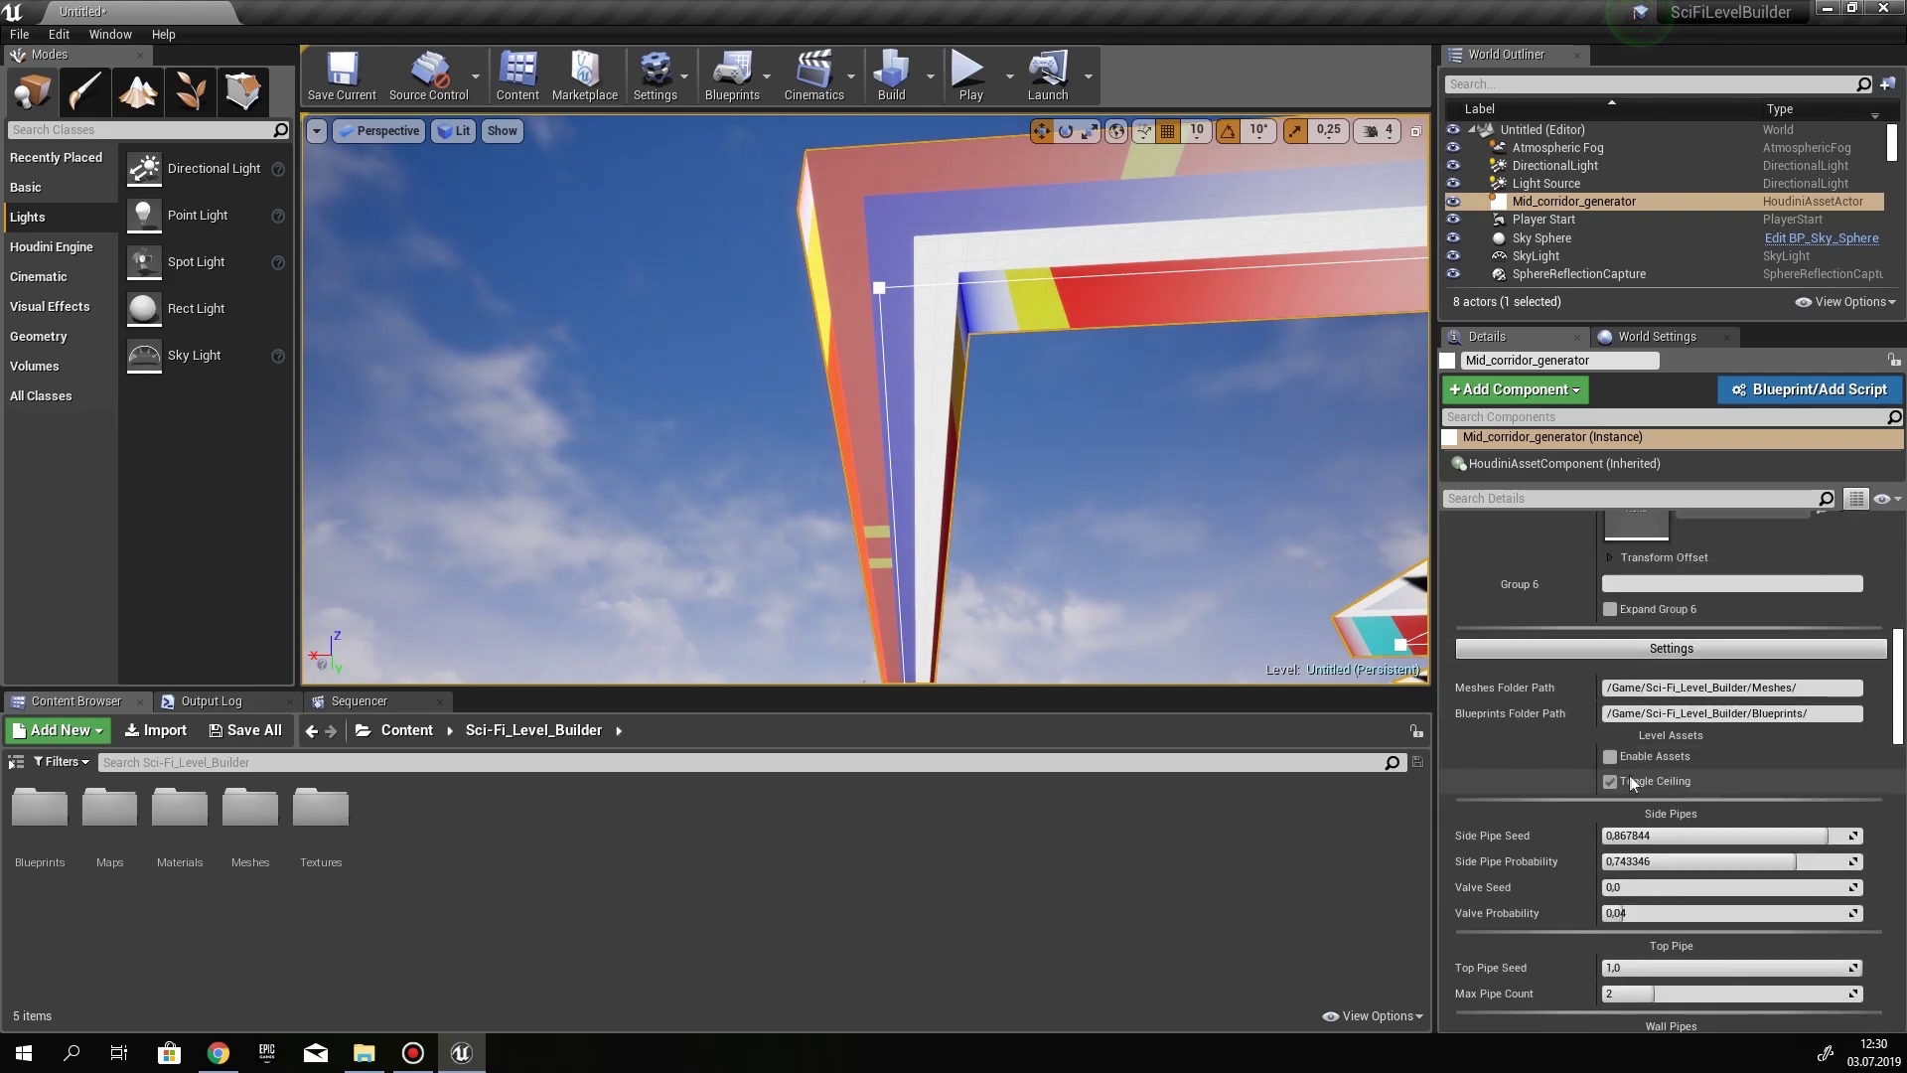
{"action": "right_click_drag", "start_coordinate": [994, 514], "coordinate": [997, 514]}
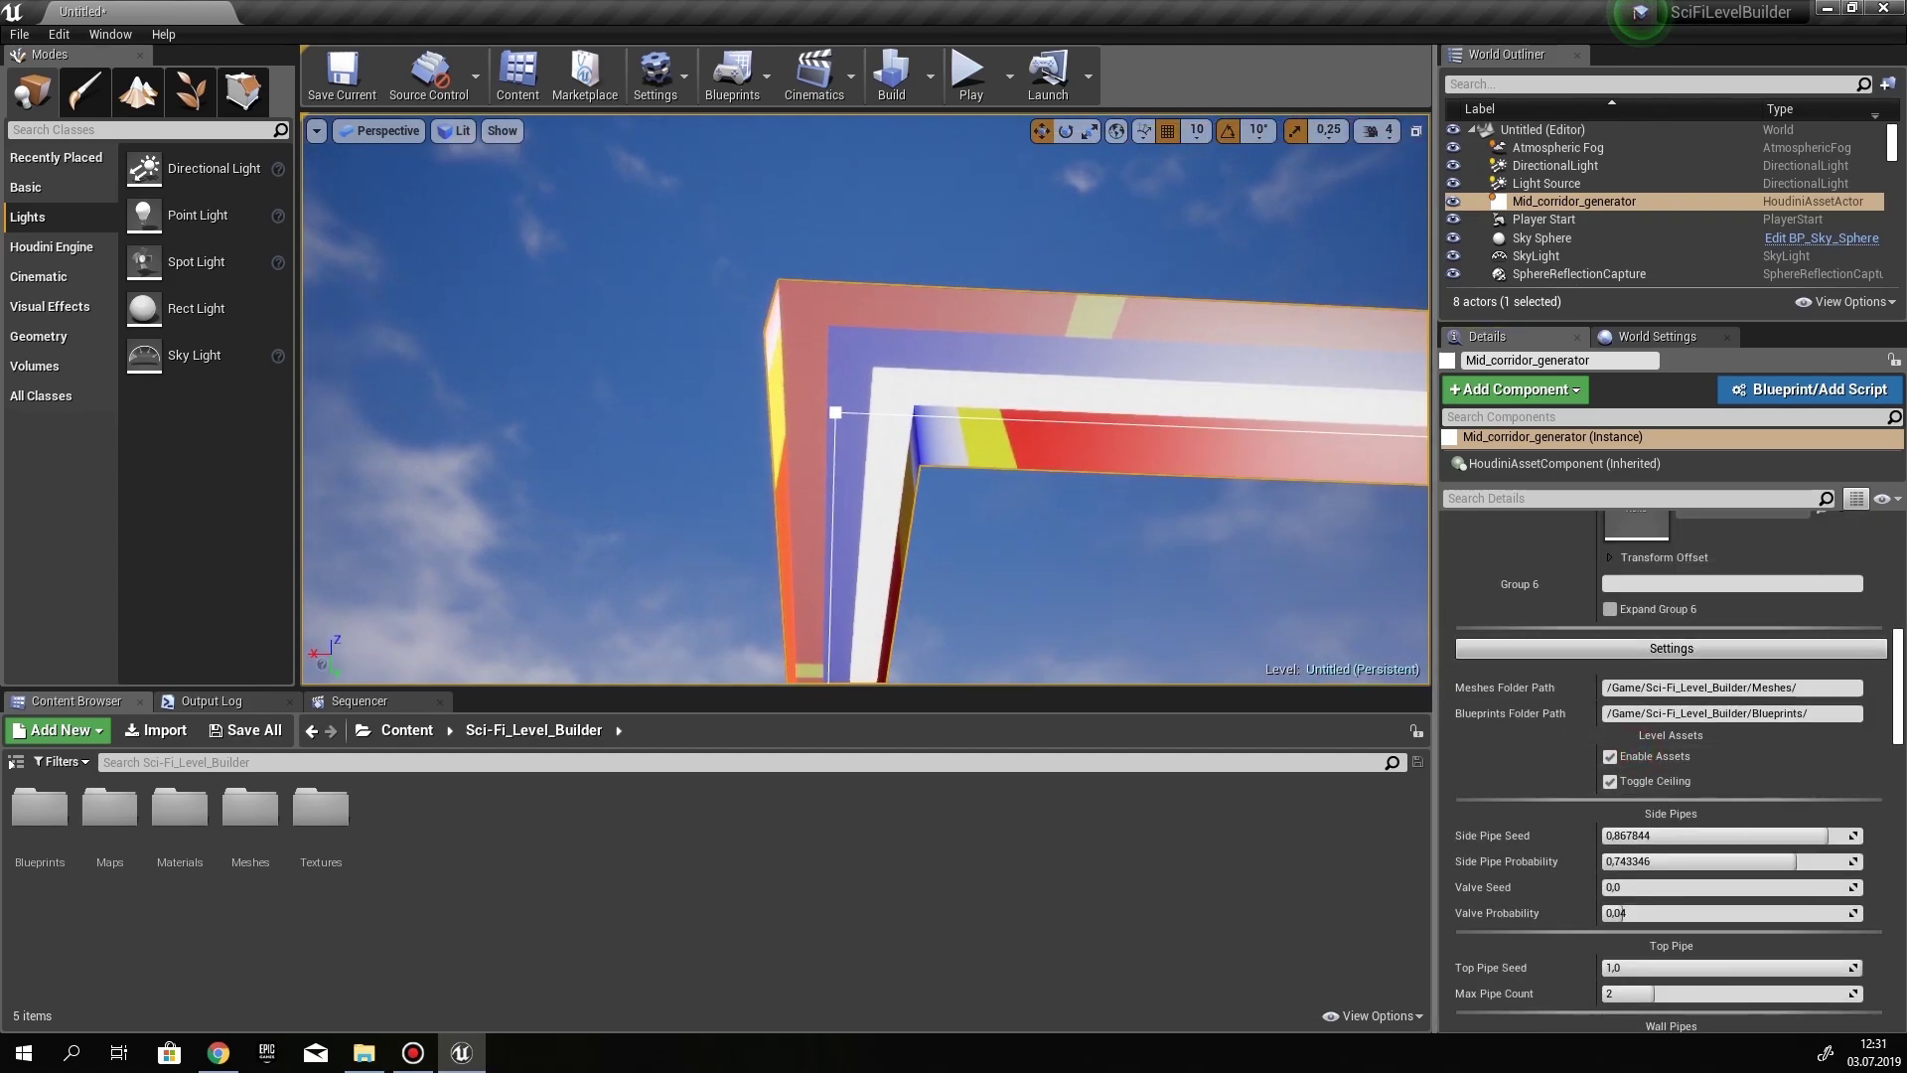
{"action": "right_click_drag", "start_coordinate": [1269, 475], "coordinate": [1268, 475]}
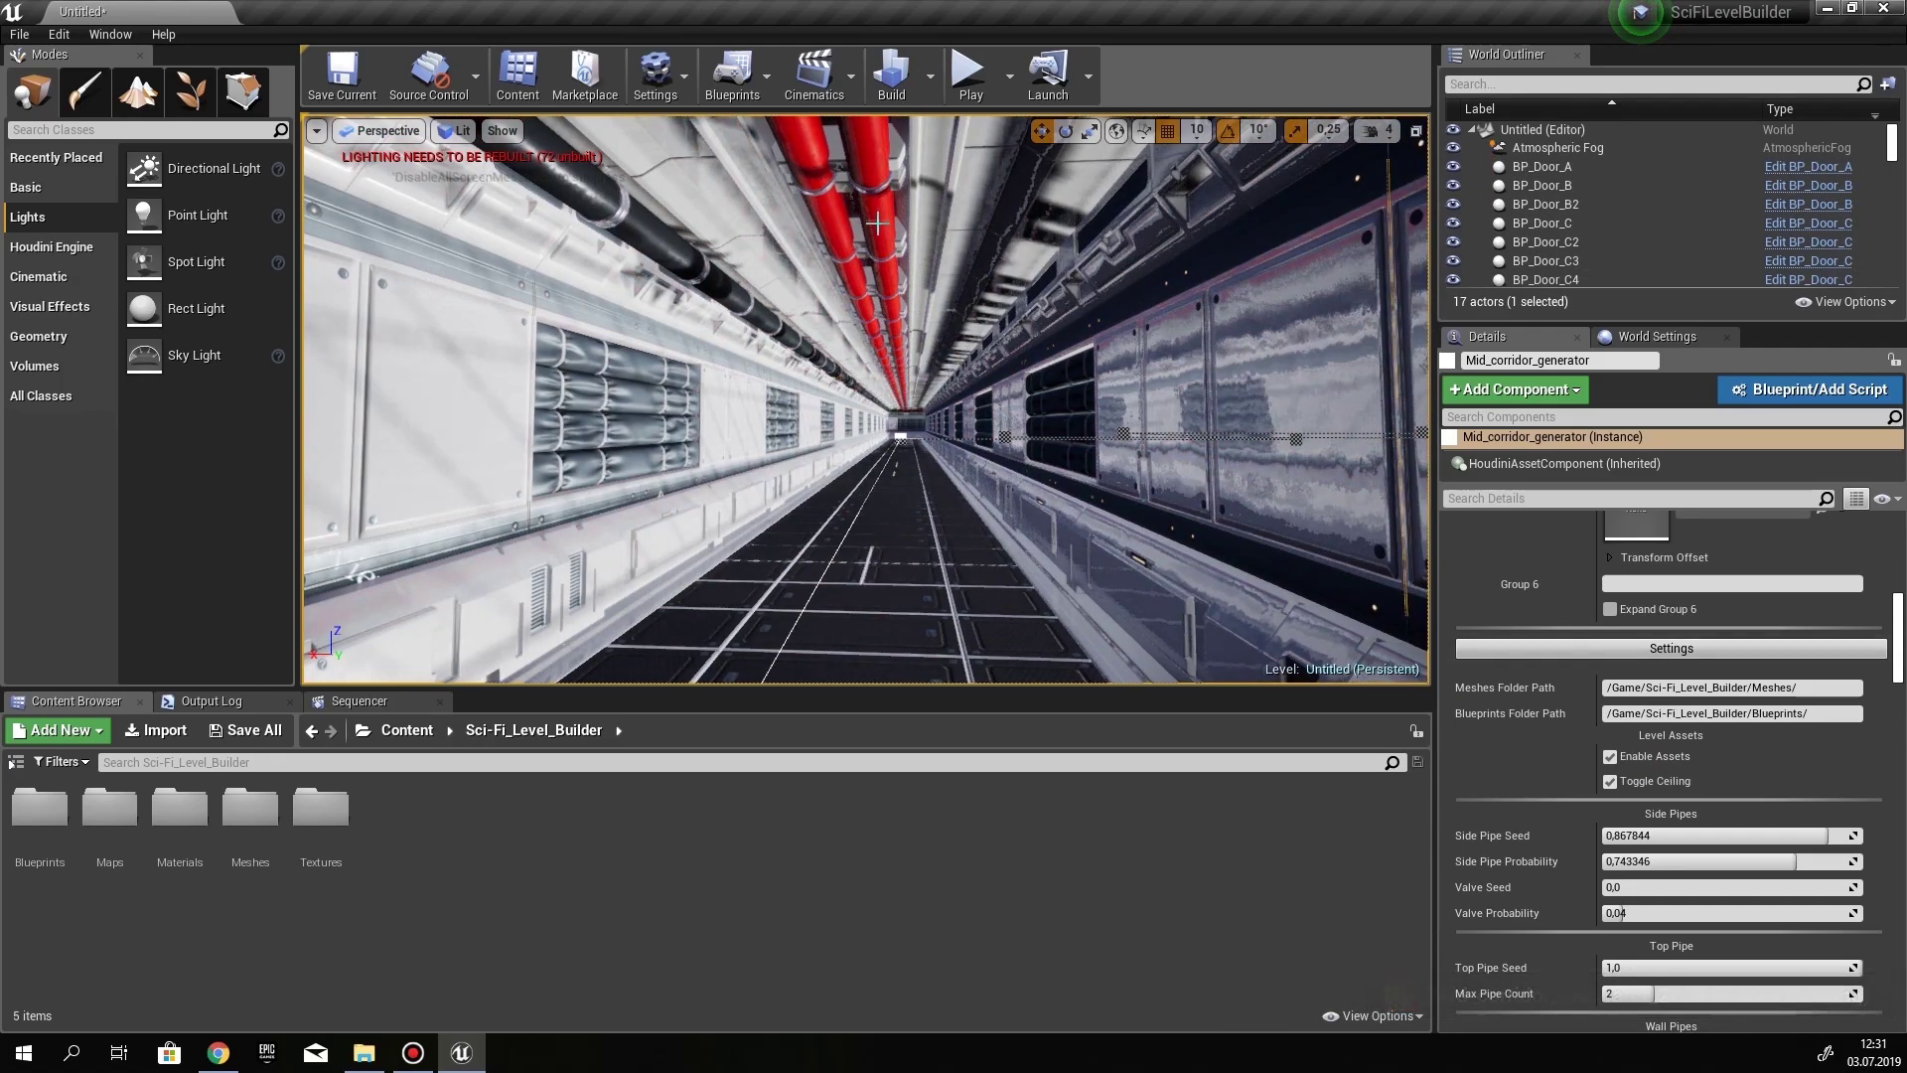
{"action": "right_click_drag", "start_coordinate": [877, 224], "coordinate": [576, 228]}
{"action": "right_click_drag", "start_coordinate": [1023, 228], "coordinate": [1122, 231]}
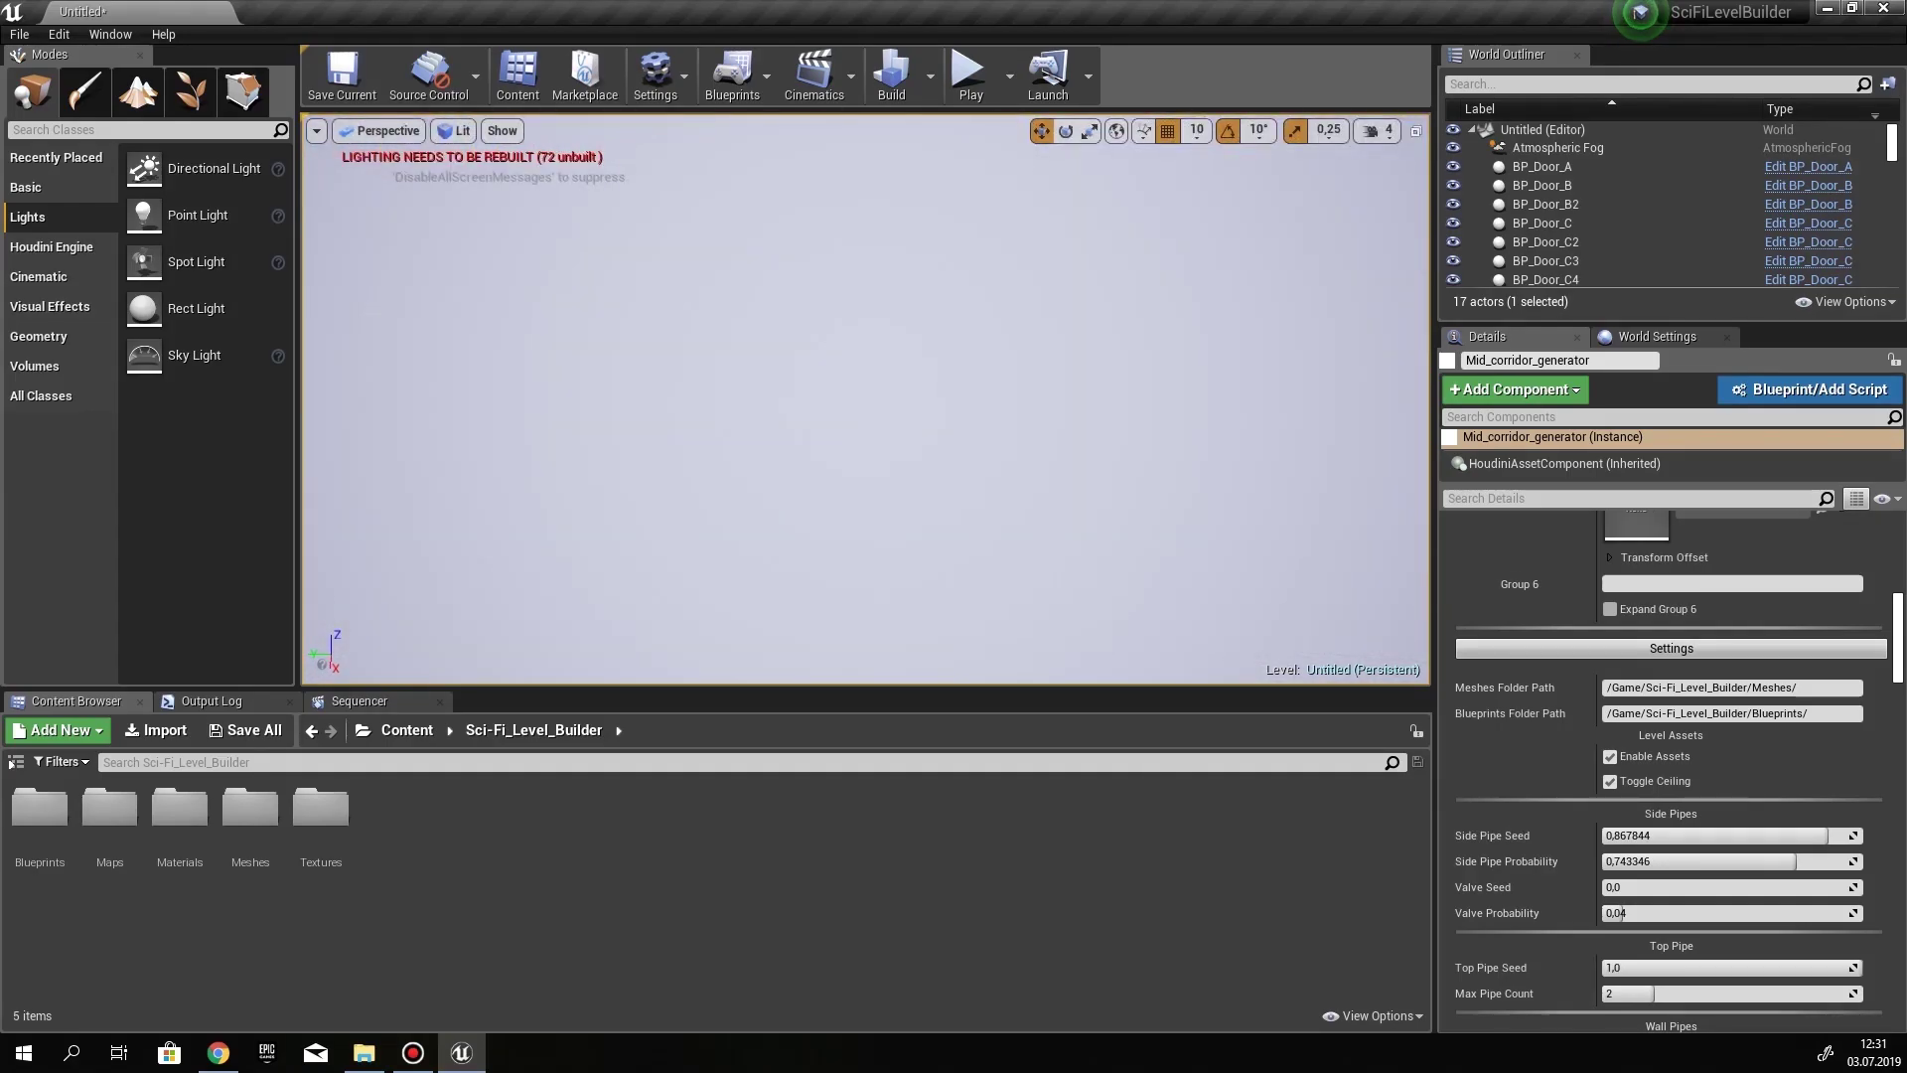
{"action": "right_click_drag", "start_coordinate": [864, 397], "coordinate": [784, 512]}
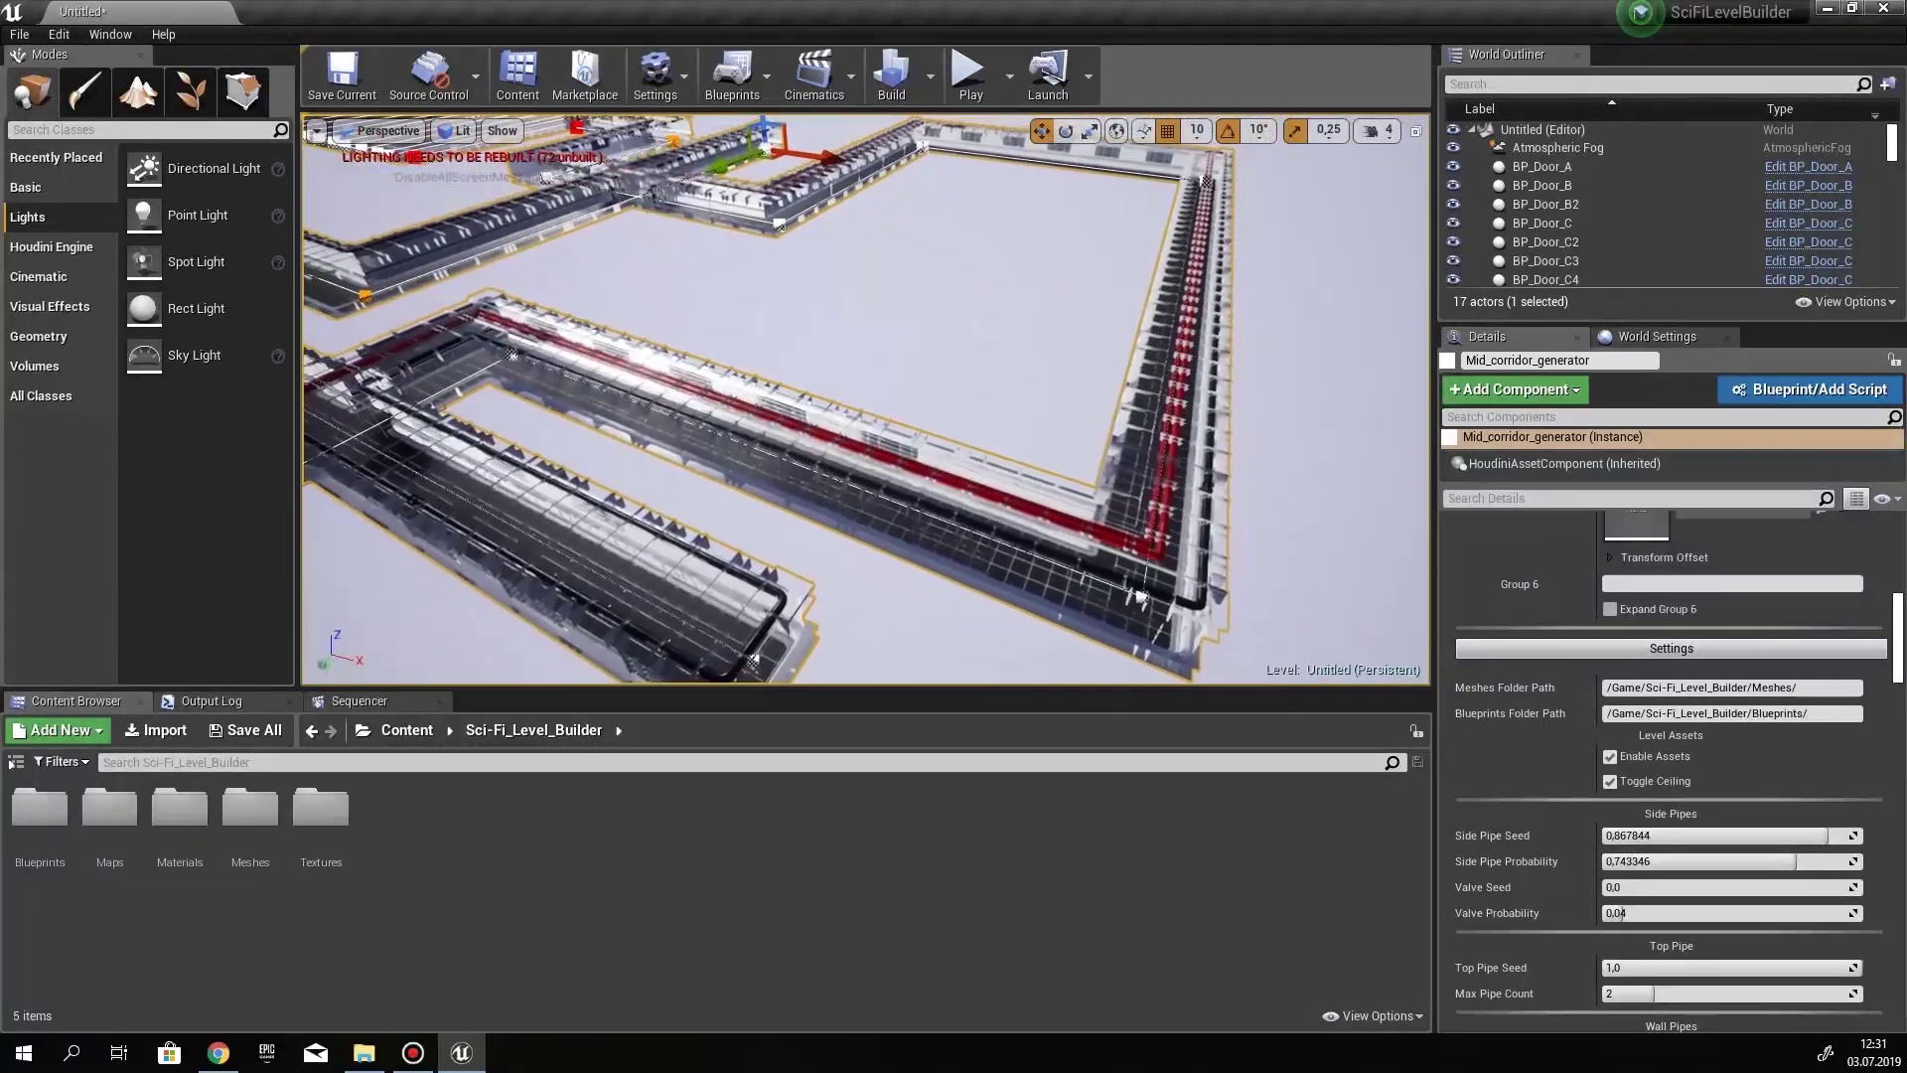
Delete the Atmospheric Fog, DirectionalLight and Light Source actors from the level and reselect the Mid_corridor_generator
{"action": "scroll", "coordinate": [1813, 751], "scroll_direction": "down", "scroll_amount": 10}
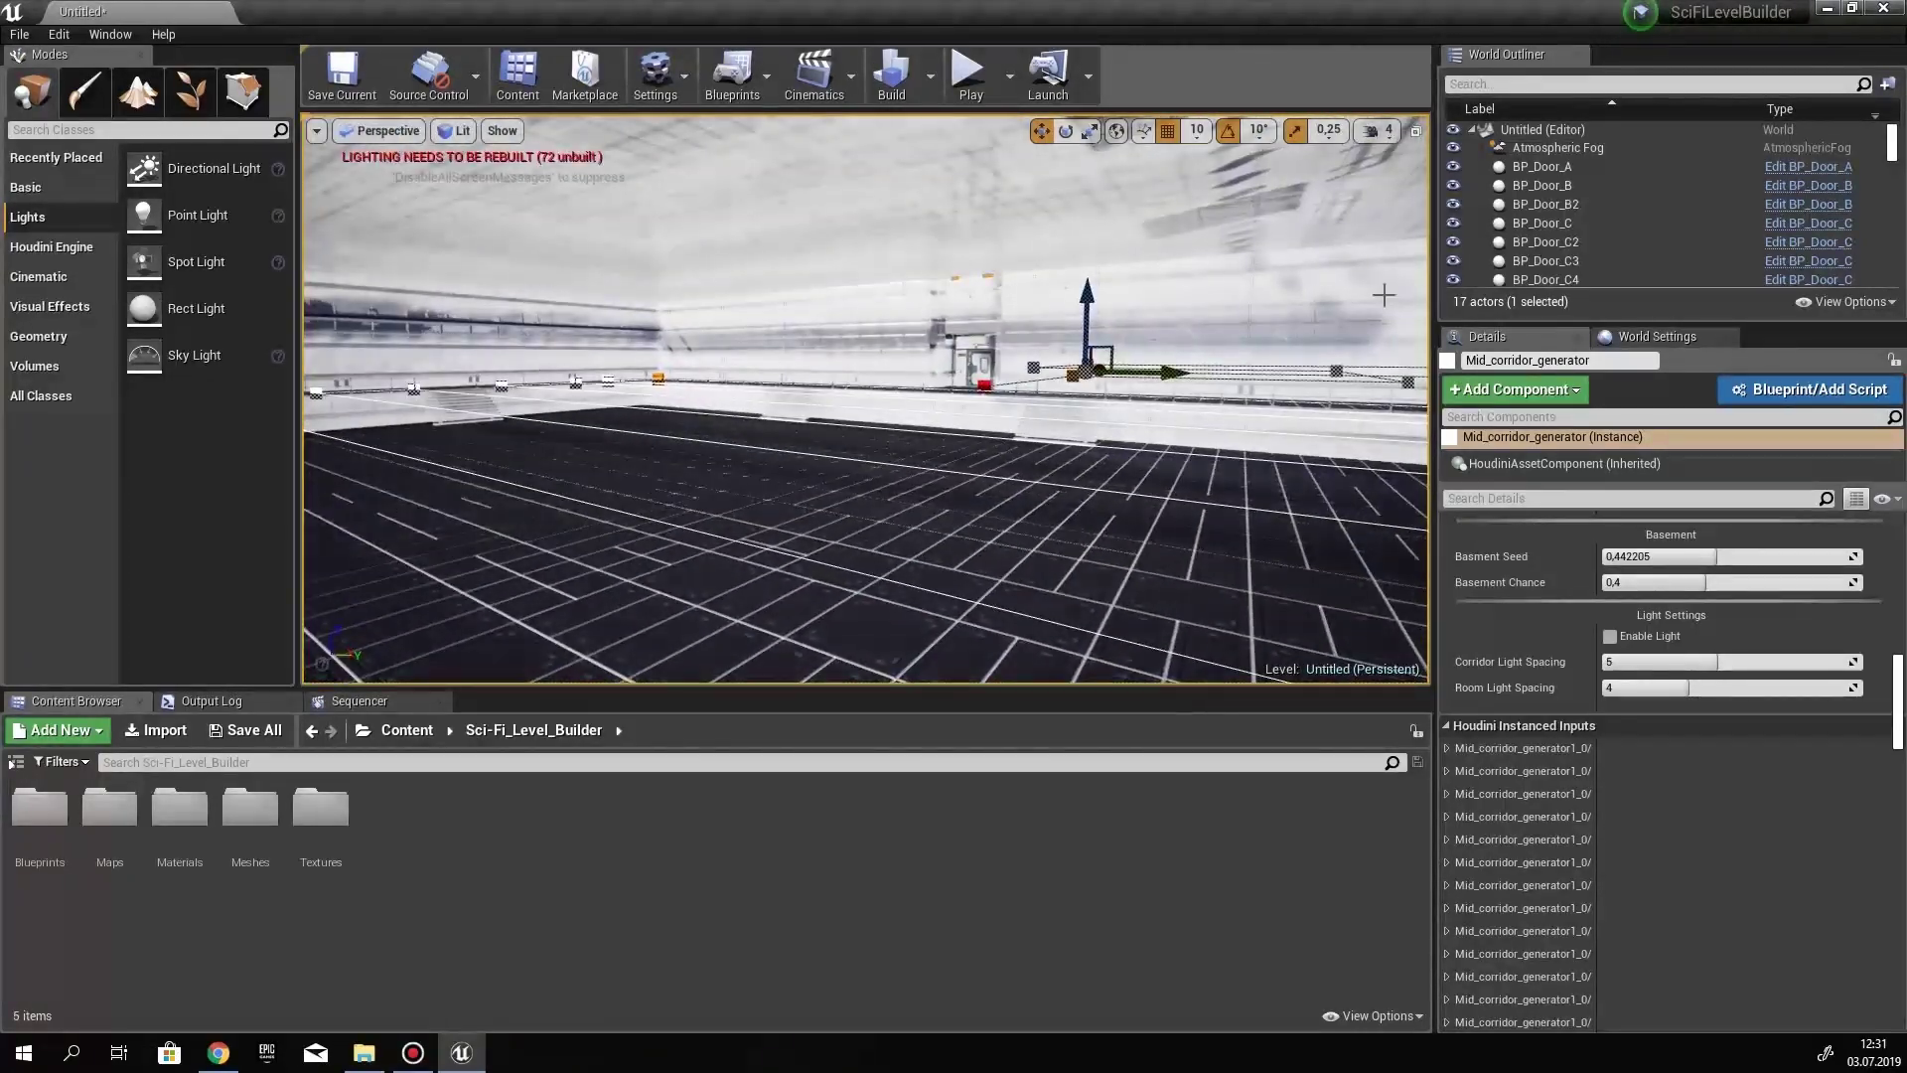
{"action": "key", "text": "Delete"}
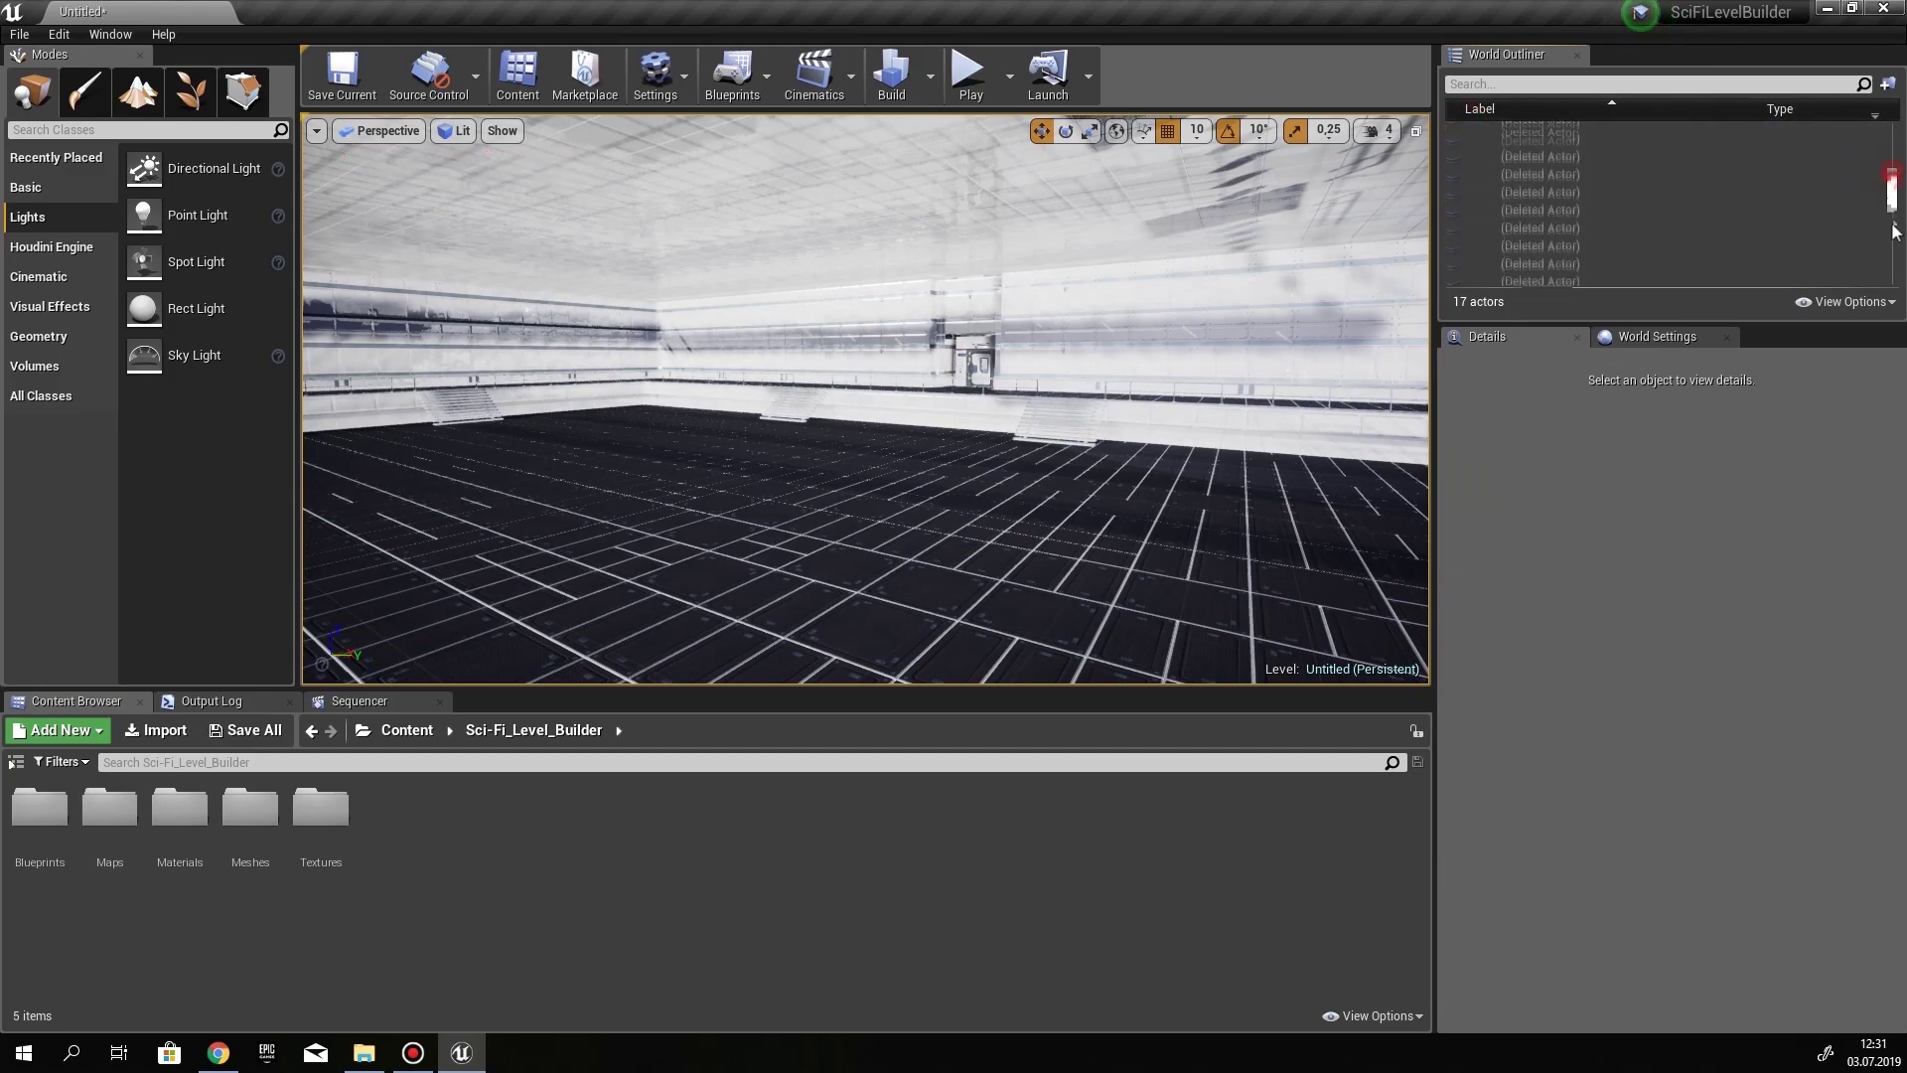
{"action": "left_click", "coordinate": [1551, 212]}
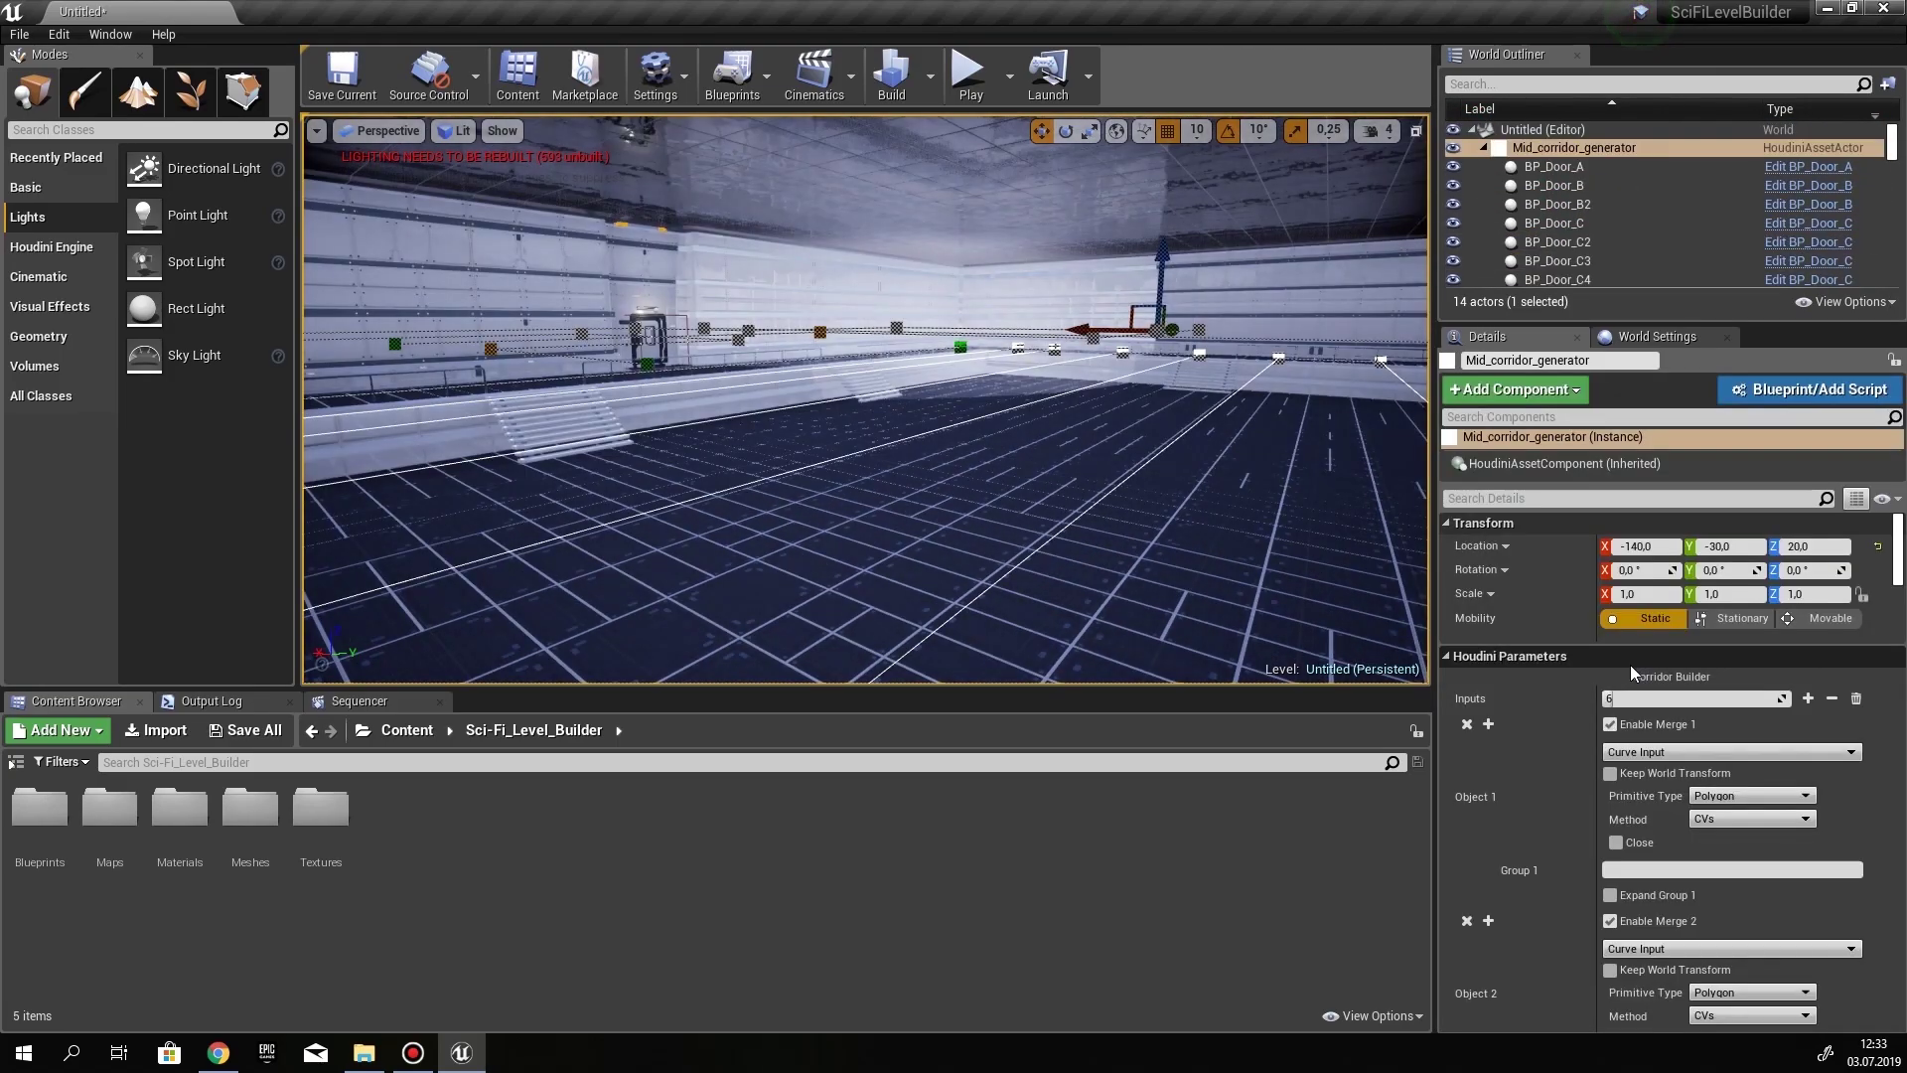
Turn on Enable Light in the Mid_corridor_generator's Light Settings
{"action": "scroll", "coordinate": [1643, 793], "scroll_direction": "down", "scroll_amount": 3}
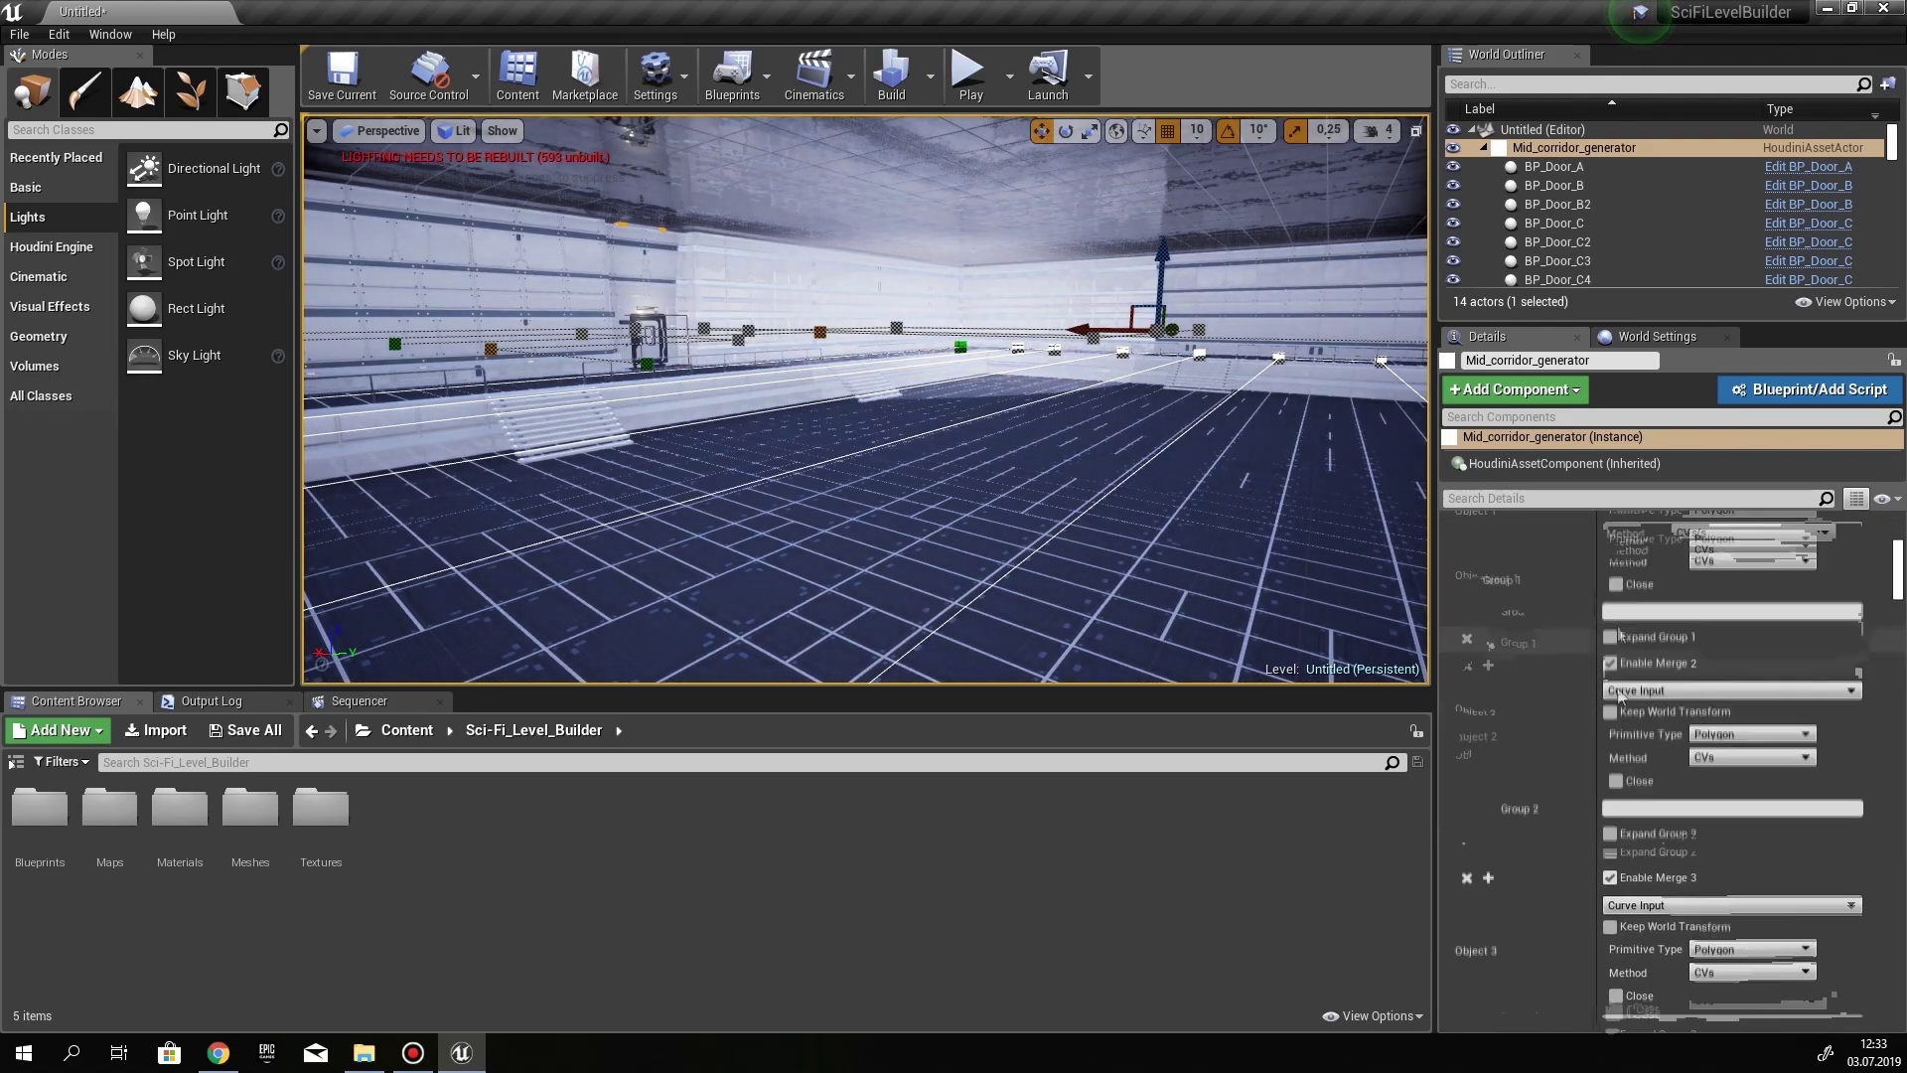
{"action": "scroll", "coordinate": [1621, 696], "scroll_direction": "down", "scroll_amount": 10}
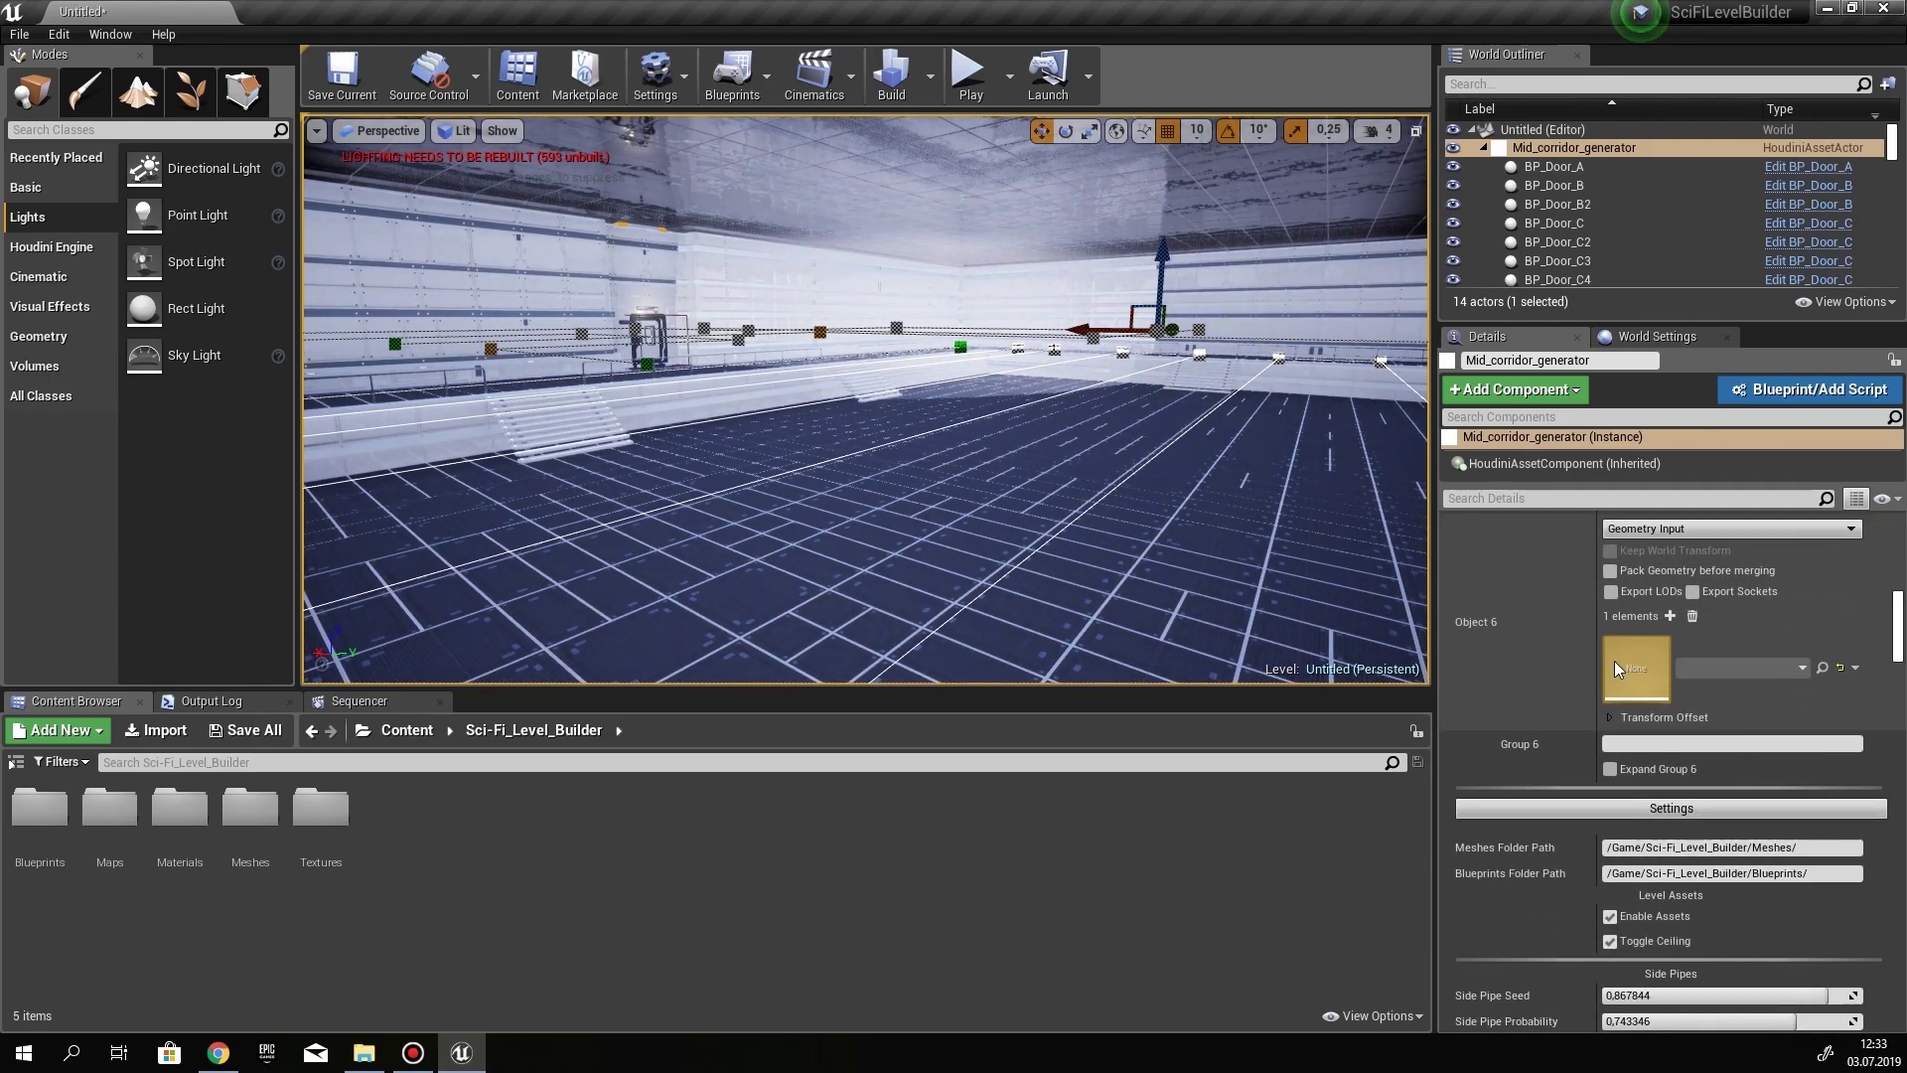
{"action": "scroll", "coordinate": [1613, 660], "scroll_direction": "down", "scroll_amount": 10}
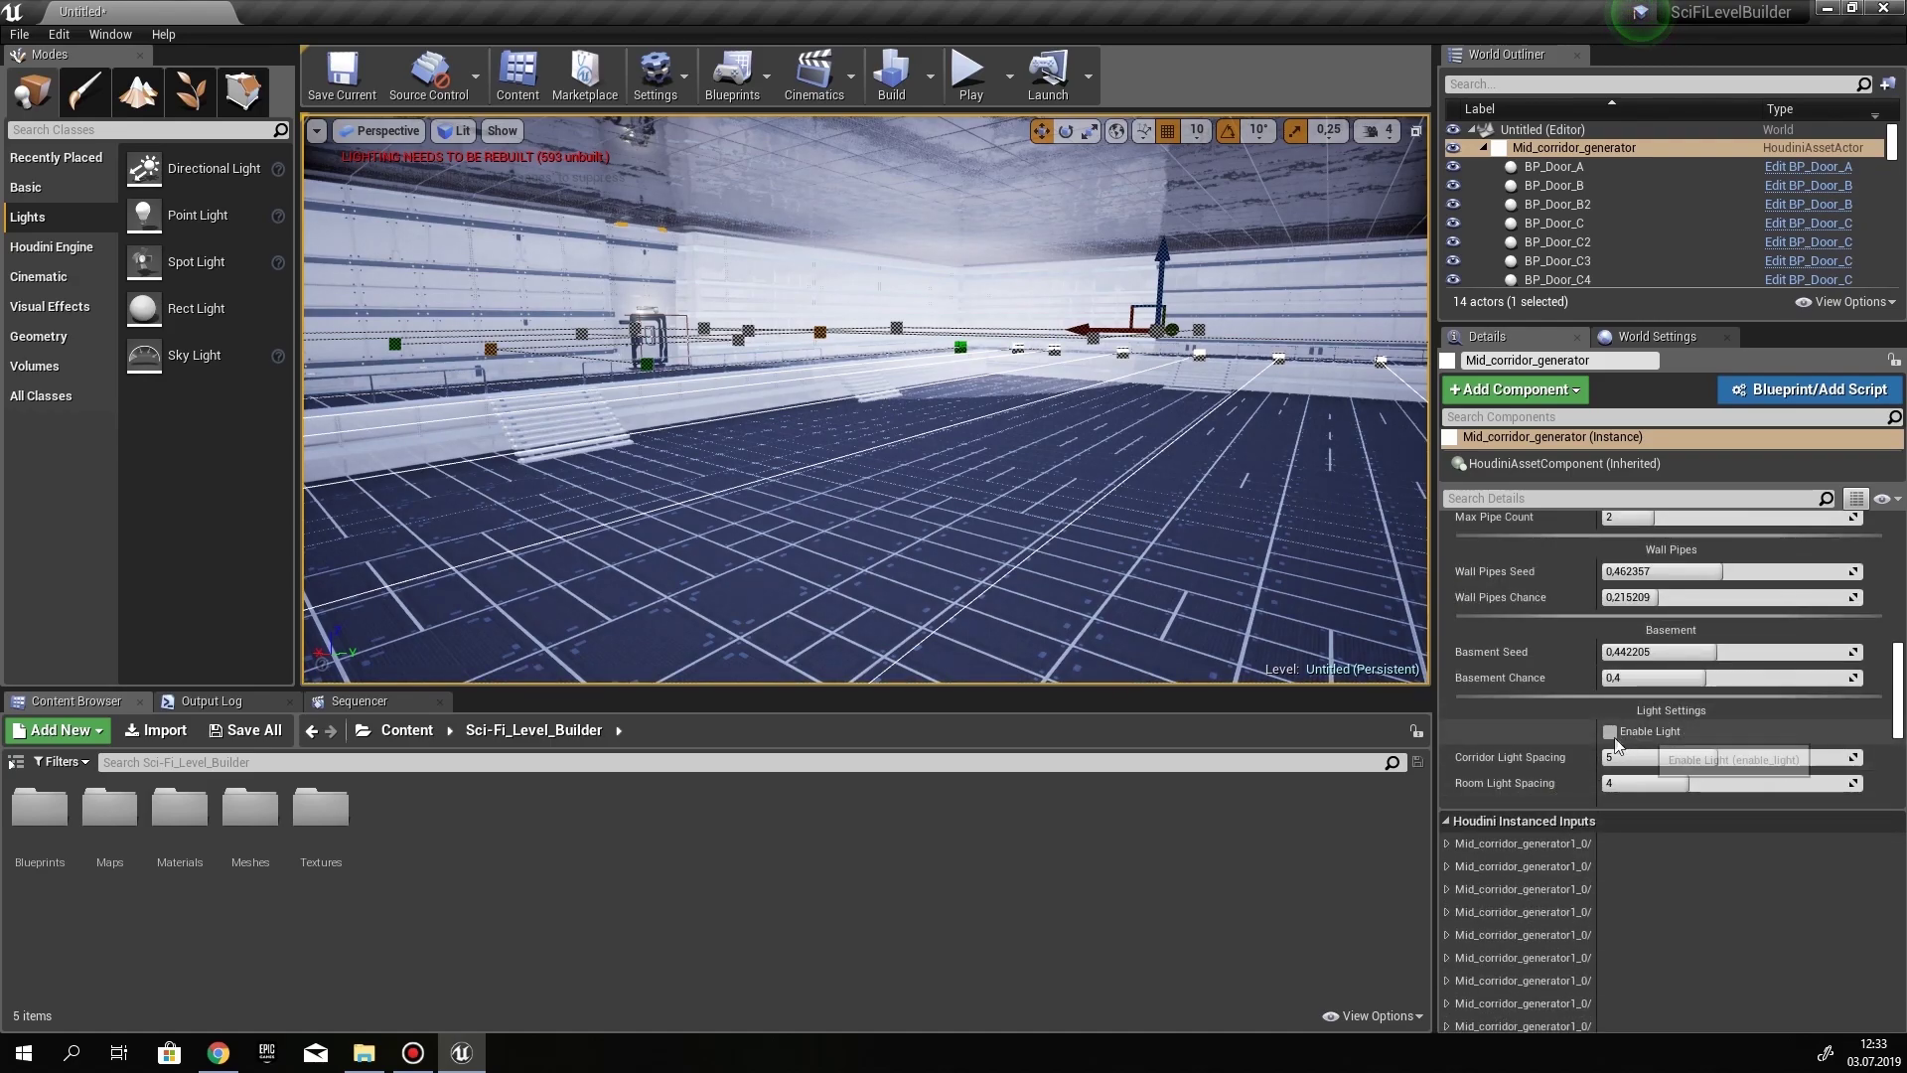
{"action": "left_click", "coordinate": [1611, 733]}
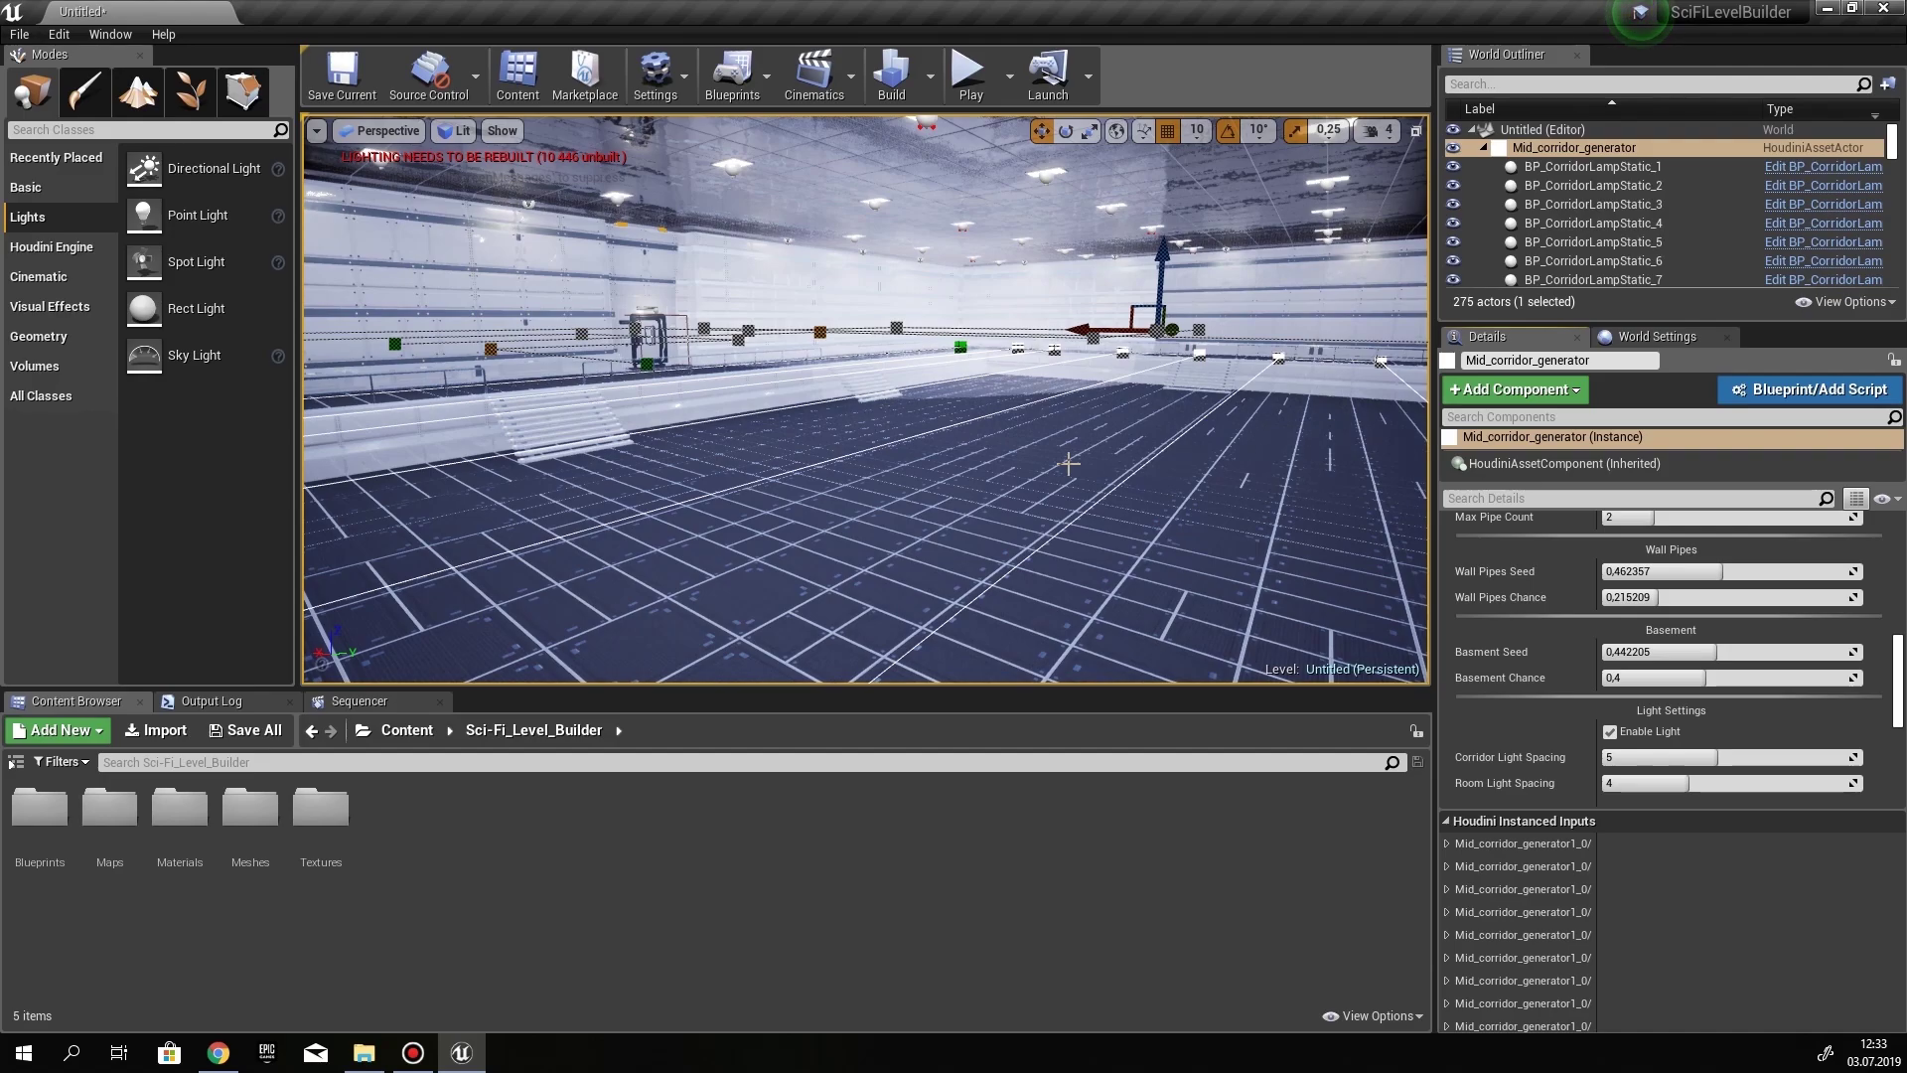
Examine the generated ceiling lamps throughout the large room and the corridor and room light spacing parameters
{"action": "right_click_drag", "start_coordinate": [1027, 465], "coordinate": [452, 398]}
{"action": "key", "text": "w"}
{"action": "right_click_drag", "start_coordinate": [879, 442], "coordinate": [862, 417]}
{"action": "right_click_drag", "start_coordinate": [1241, 397], "coordinate": [1281, 458]}
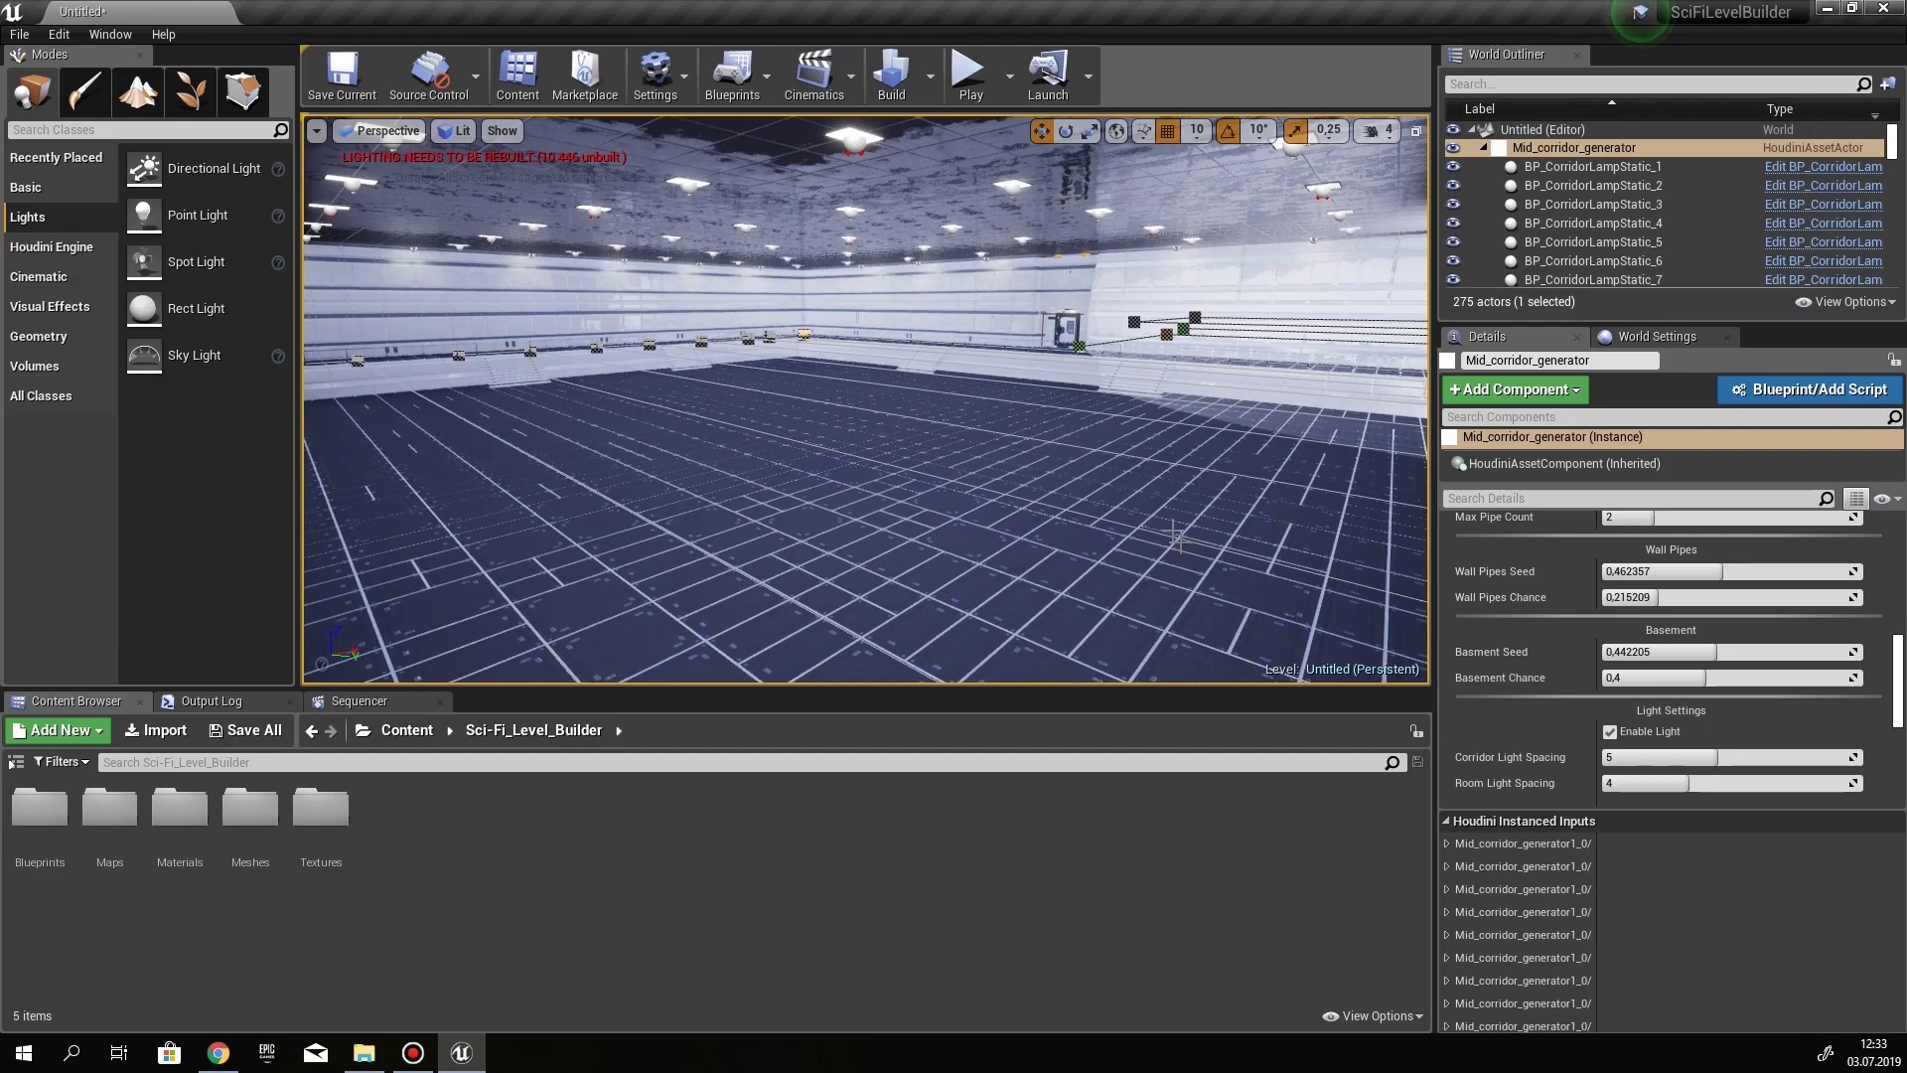
{"action": "right_click_drag", "start_coordinate": [1280, 456], "coordinate": [1123, 489]}
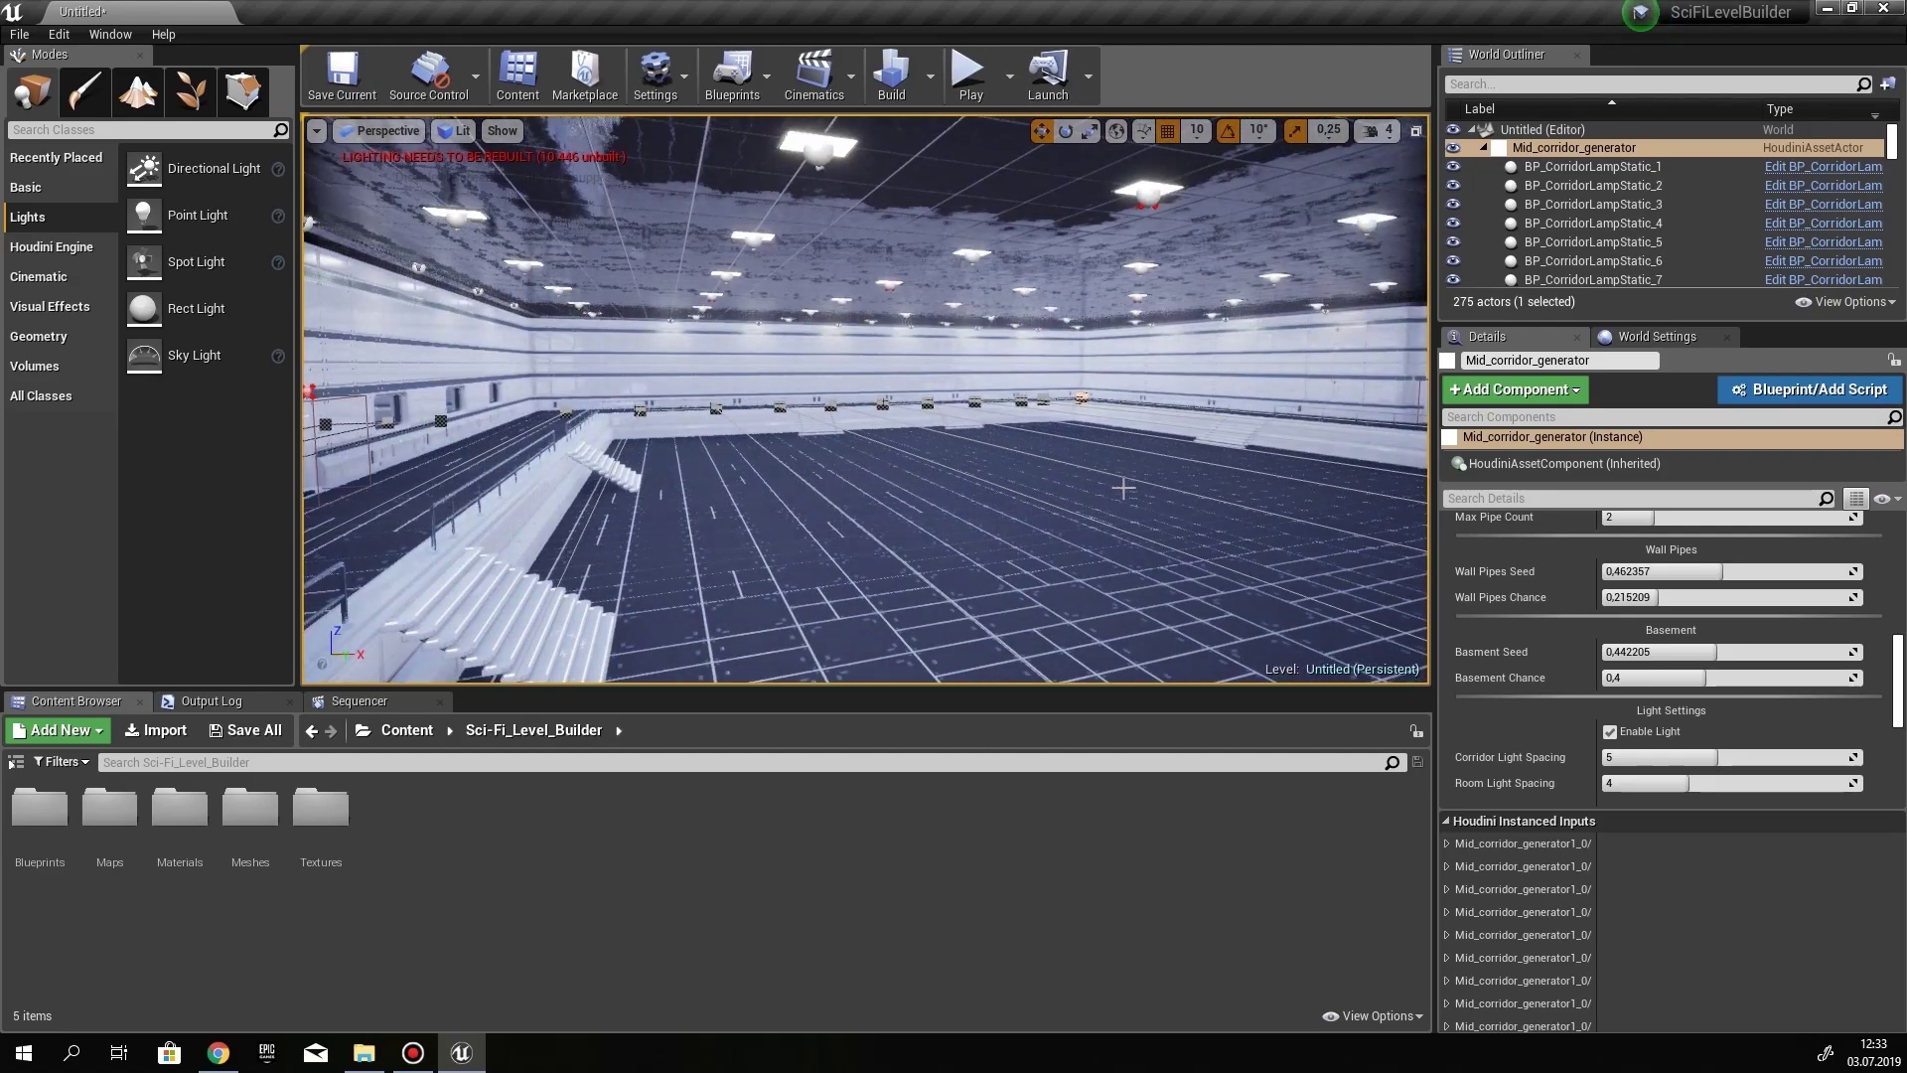
{"action": "right_click_drag", "start_coordinate": [856, 479], "coordinate": [1110, 566]}
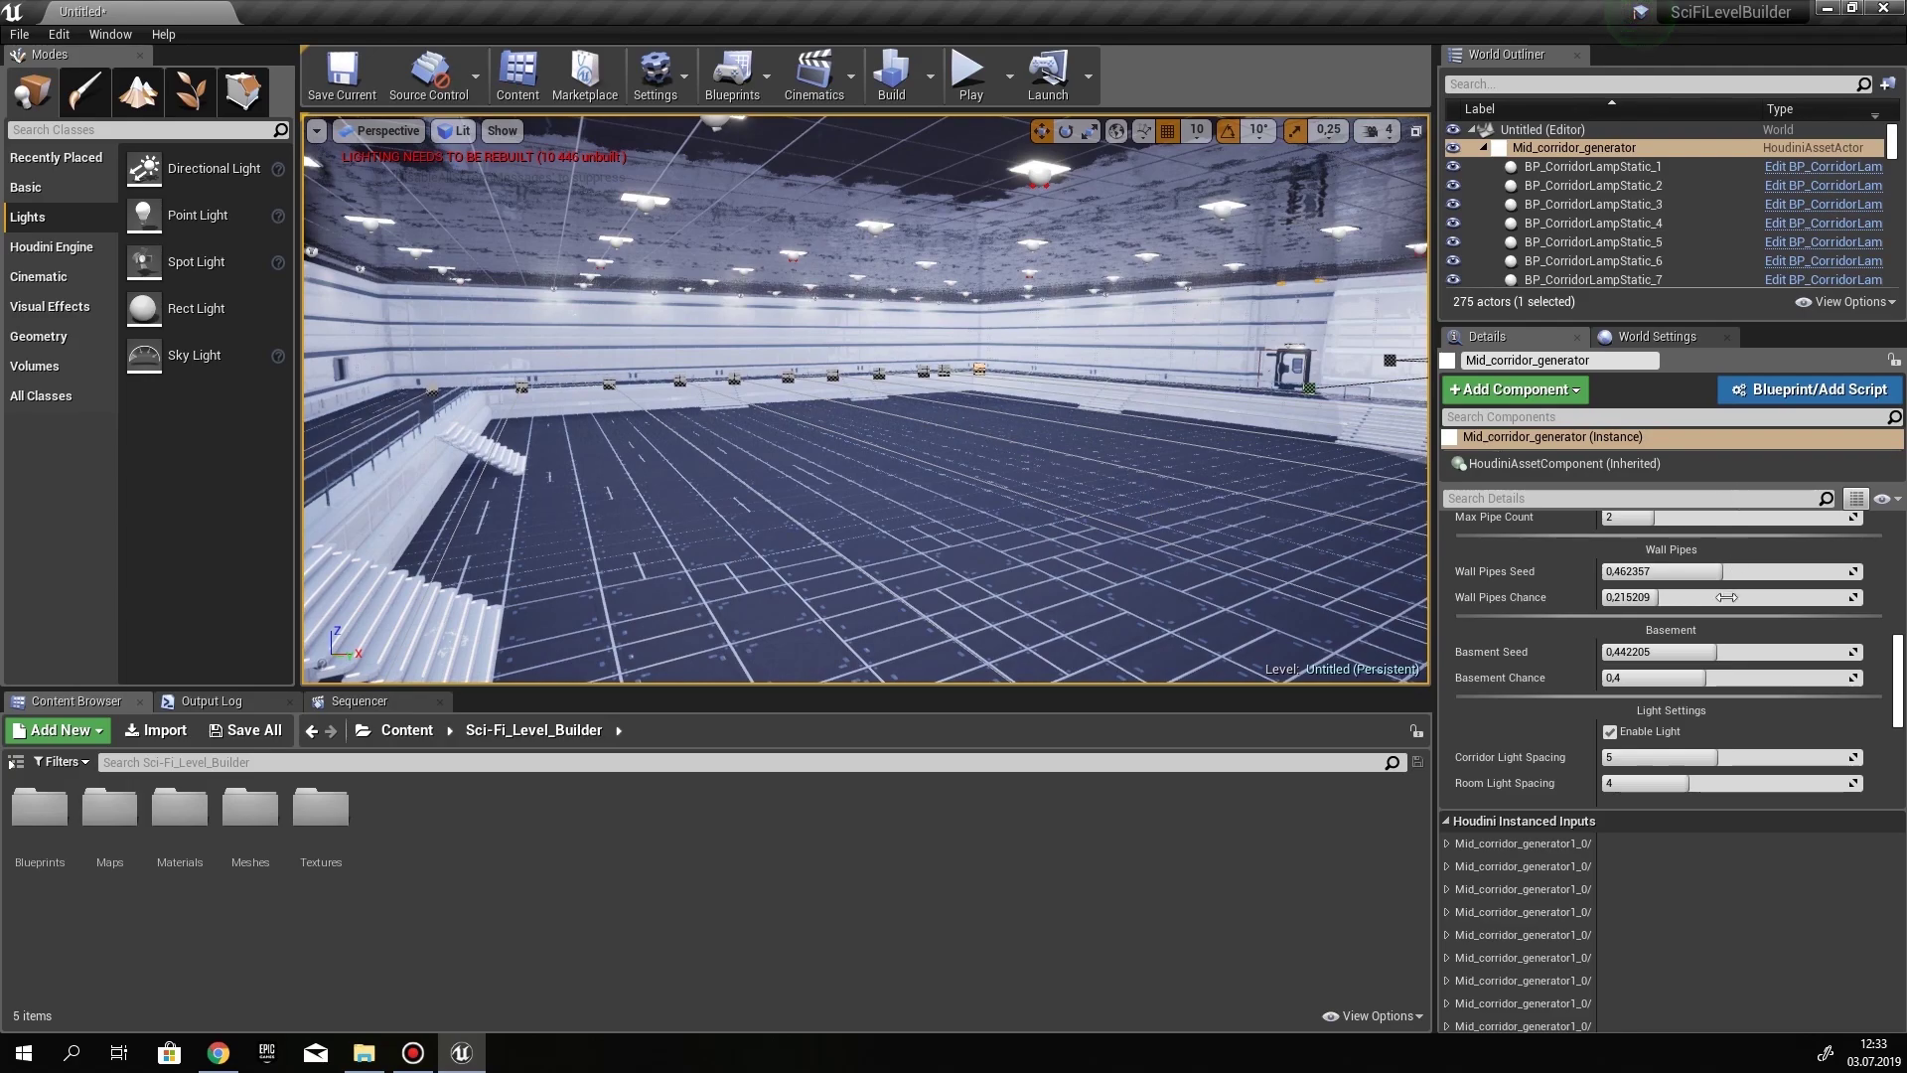
{"action": "scroll", "coordinate": [1723, 601], "scroll_direction": "down", "scroll_amount": 3}
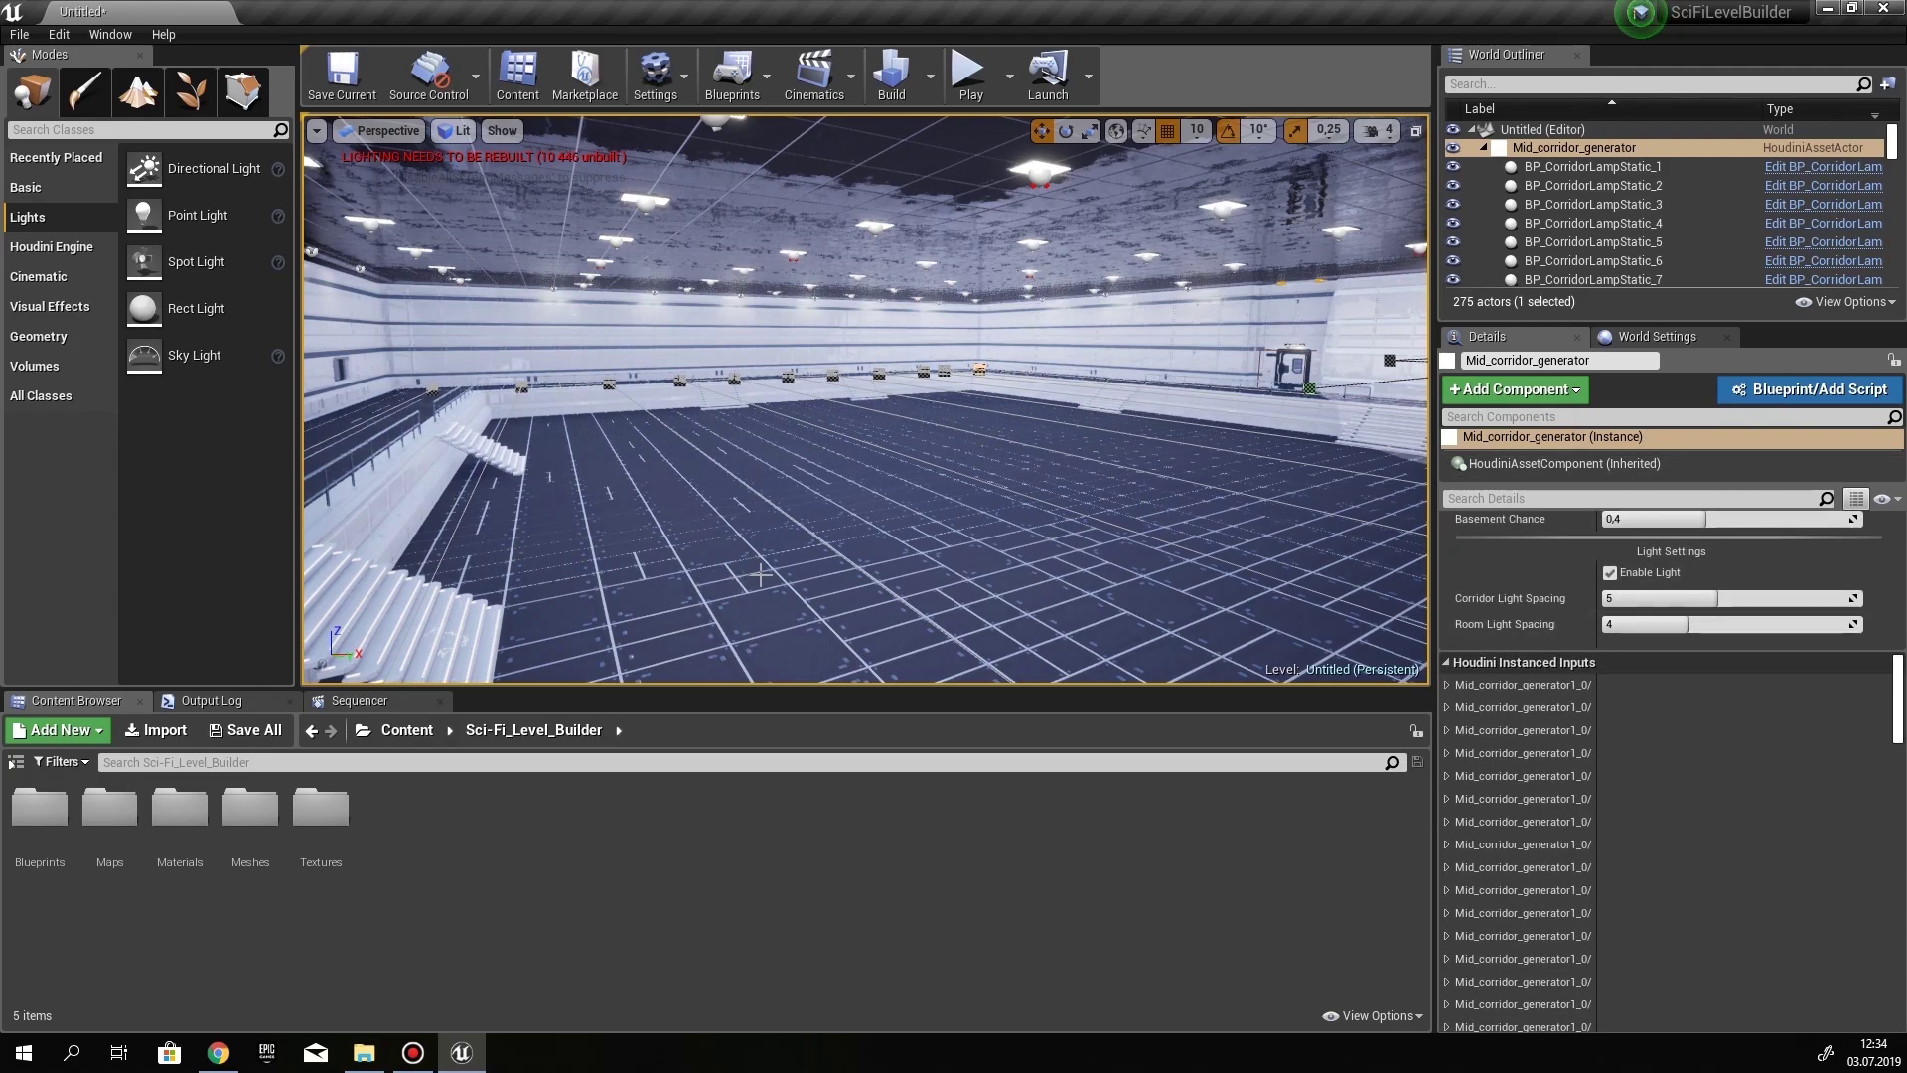
{"action": "right_click_drag", "start_coordinate": [1064, 468], "coordinate": [849, 482]}
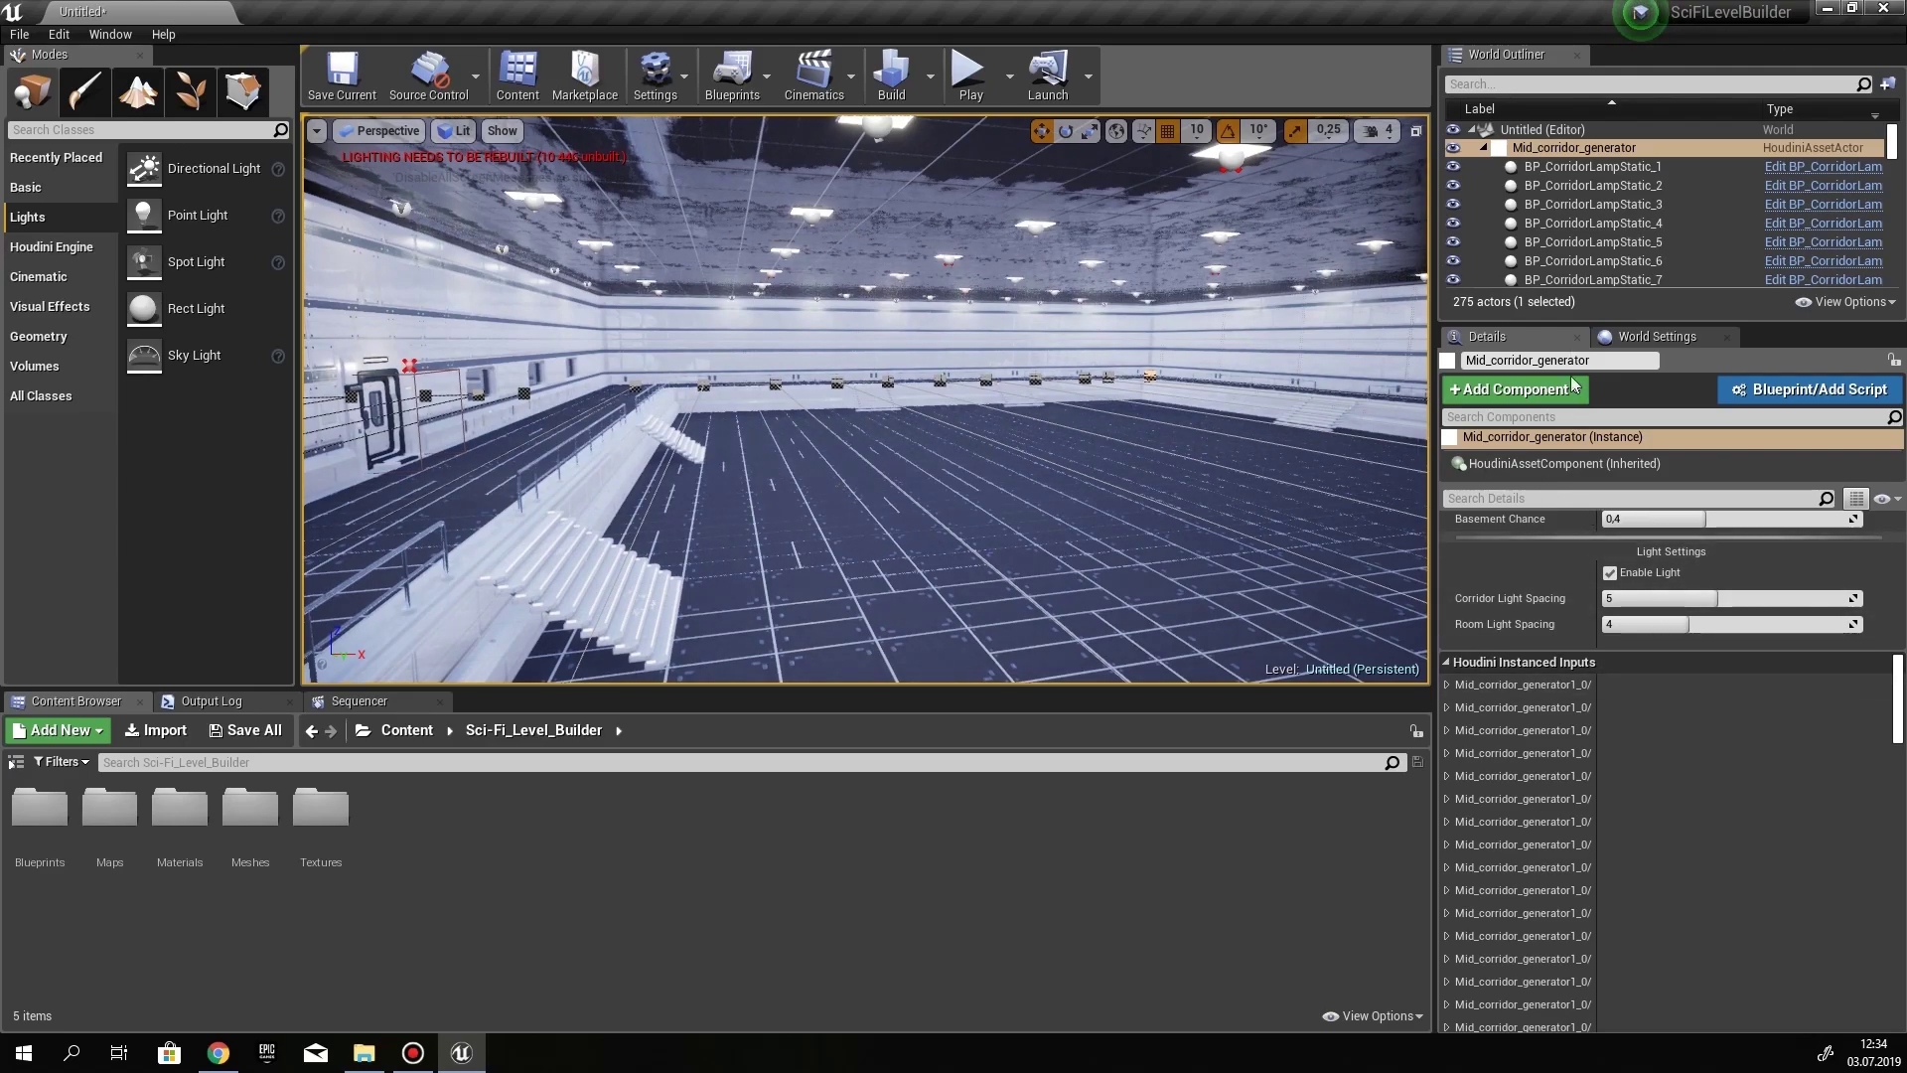
{"action": "mouse_move", "coordinate": [970, 468]}
{"action": "right_mouse_down"}
{"action": "mouse_move", "coordinate": [1003, 471]}
{"action": "mouse_move", "coordinate": [985, 487]}
{"action": "right_mouse_up"}
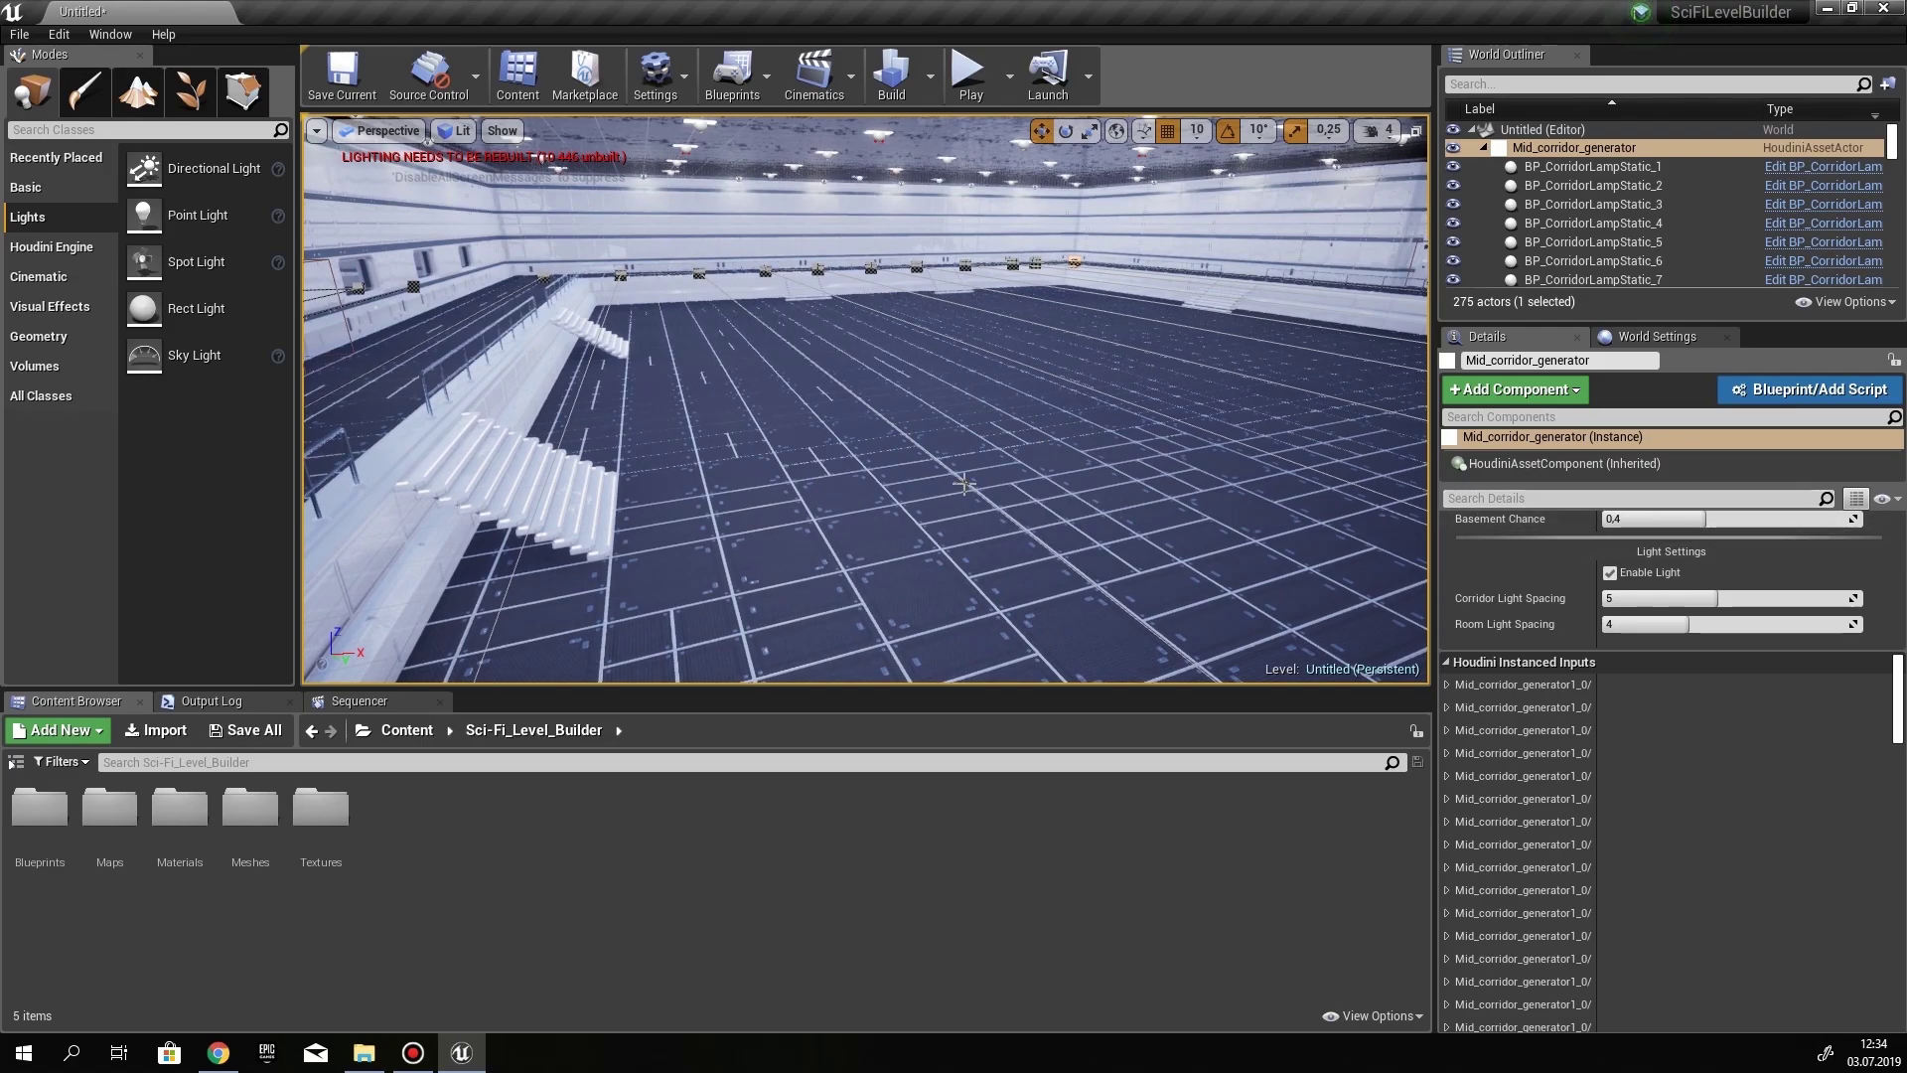
{"action": "mouse_move", "coordinate": [999, 484]}
{"action": "right_mouse_down"}
{"action": "mouse_move", "coordinate": [993, 557]}
{"action": "mouse_move", "coordinate": [1021, 480]}
{"action": "right_mouse_up"}
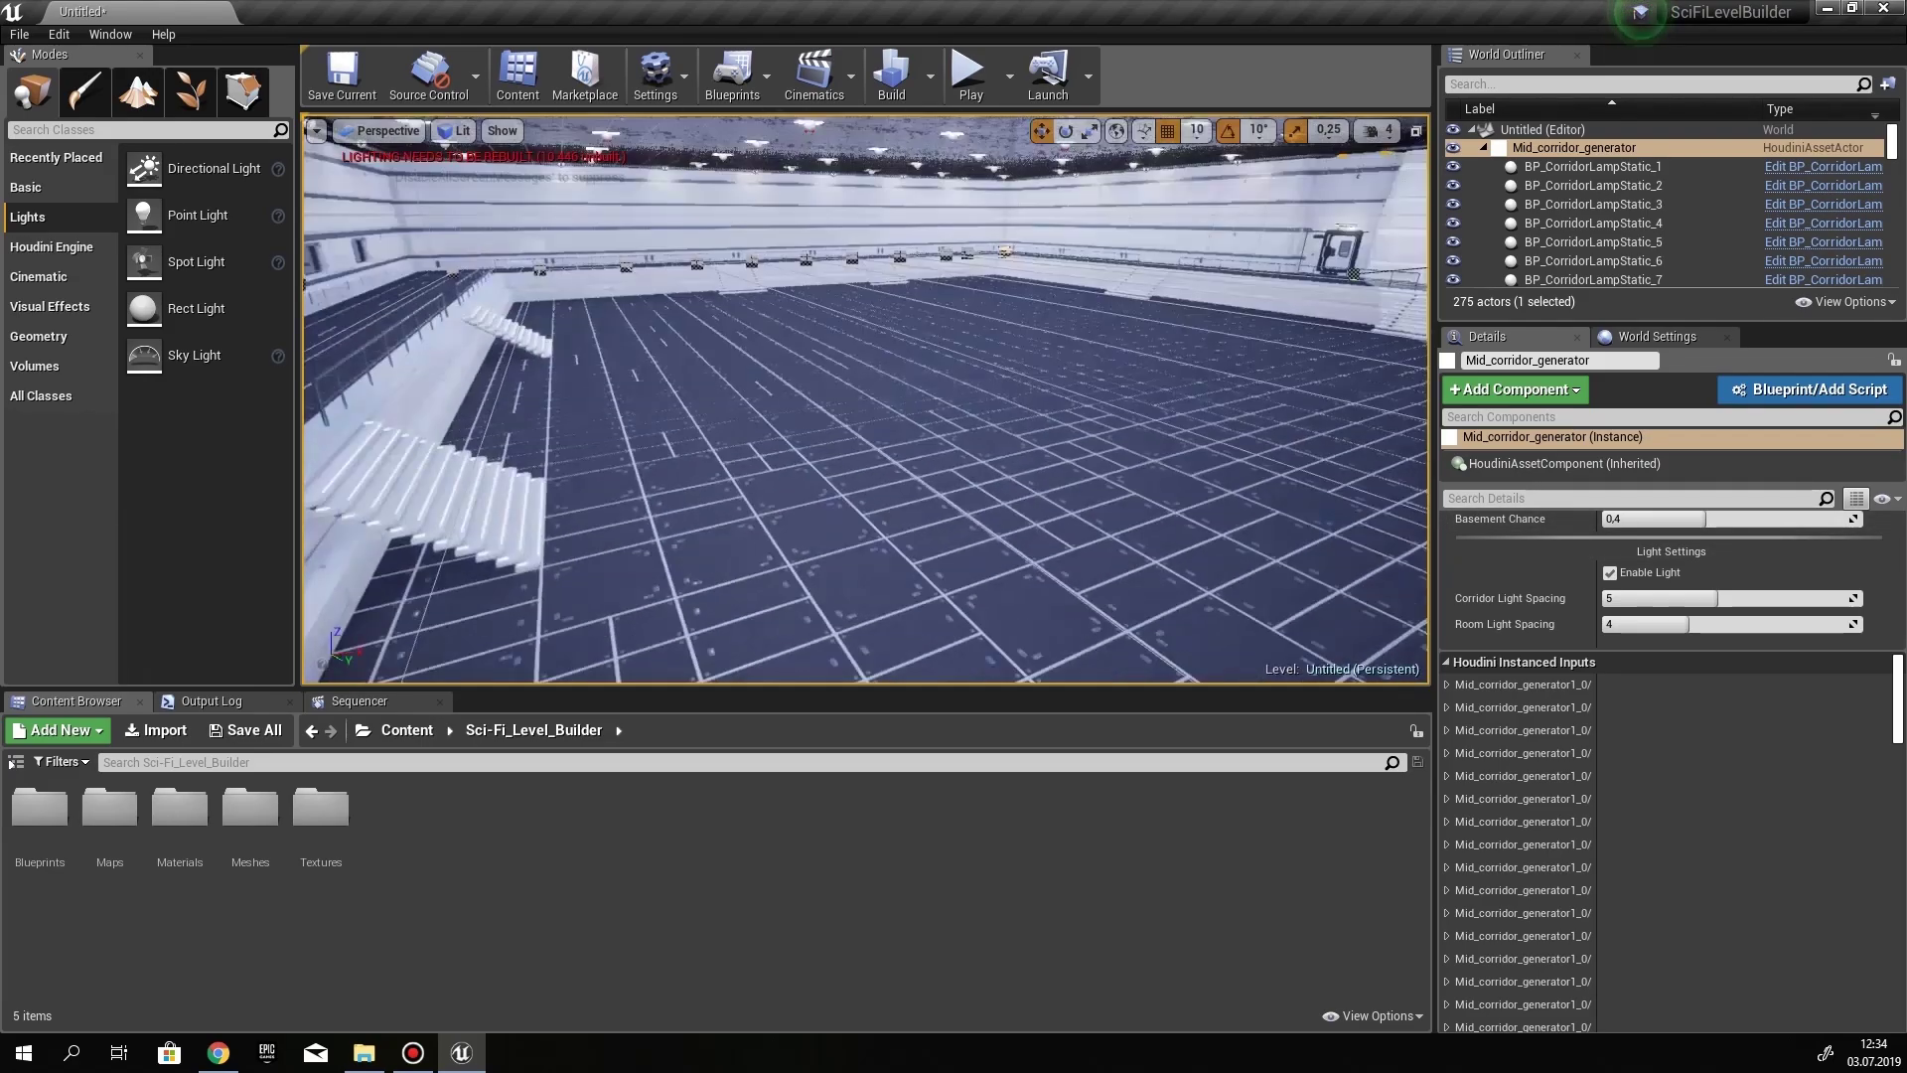
Bake the Mid_corridor_generator's outputs to individual actors with Bake to Actors
{"action": "scroll", "coordinate": [1453, 747], "scroll_direction": "down", "scroll_amount": 10}
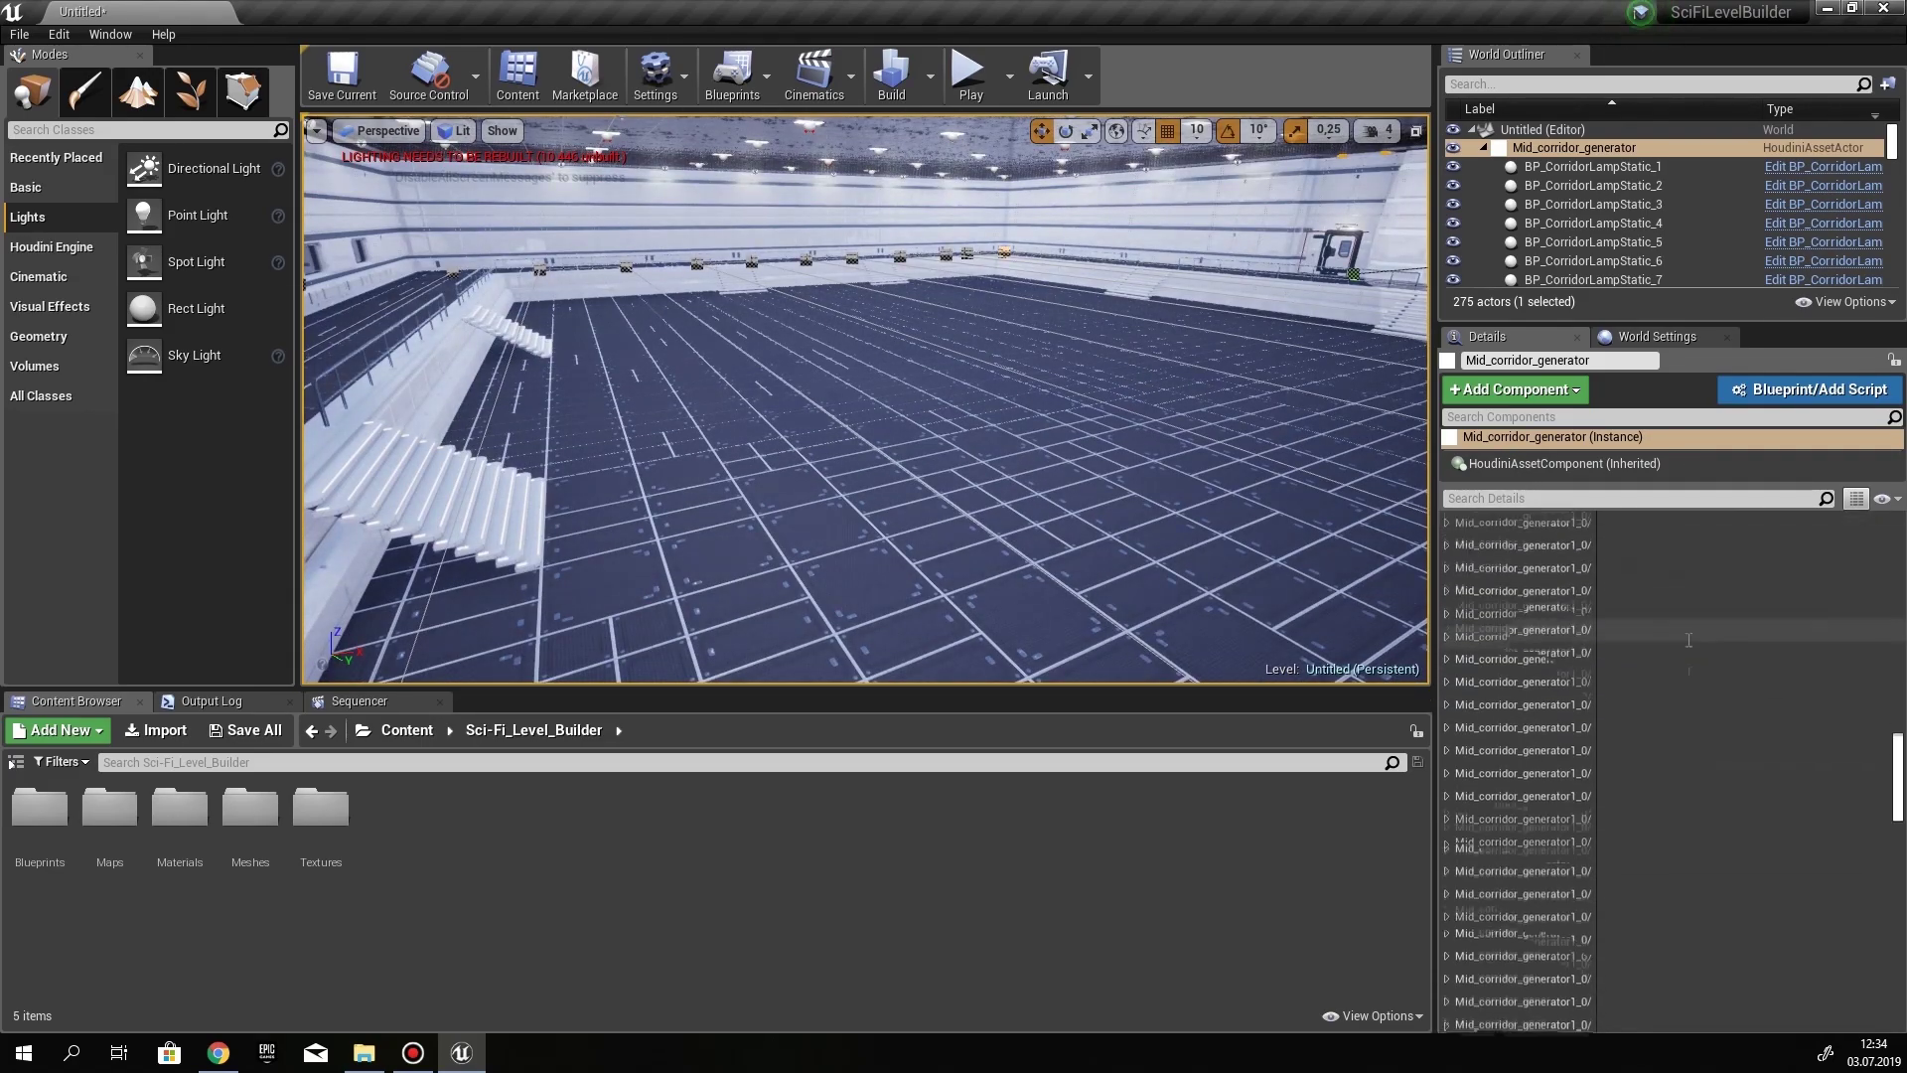
{"action": "left_click", "coordinate": [1468, 758]}
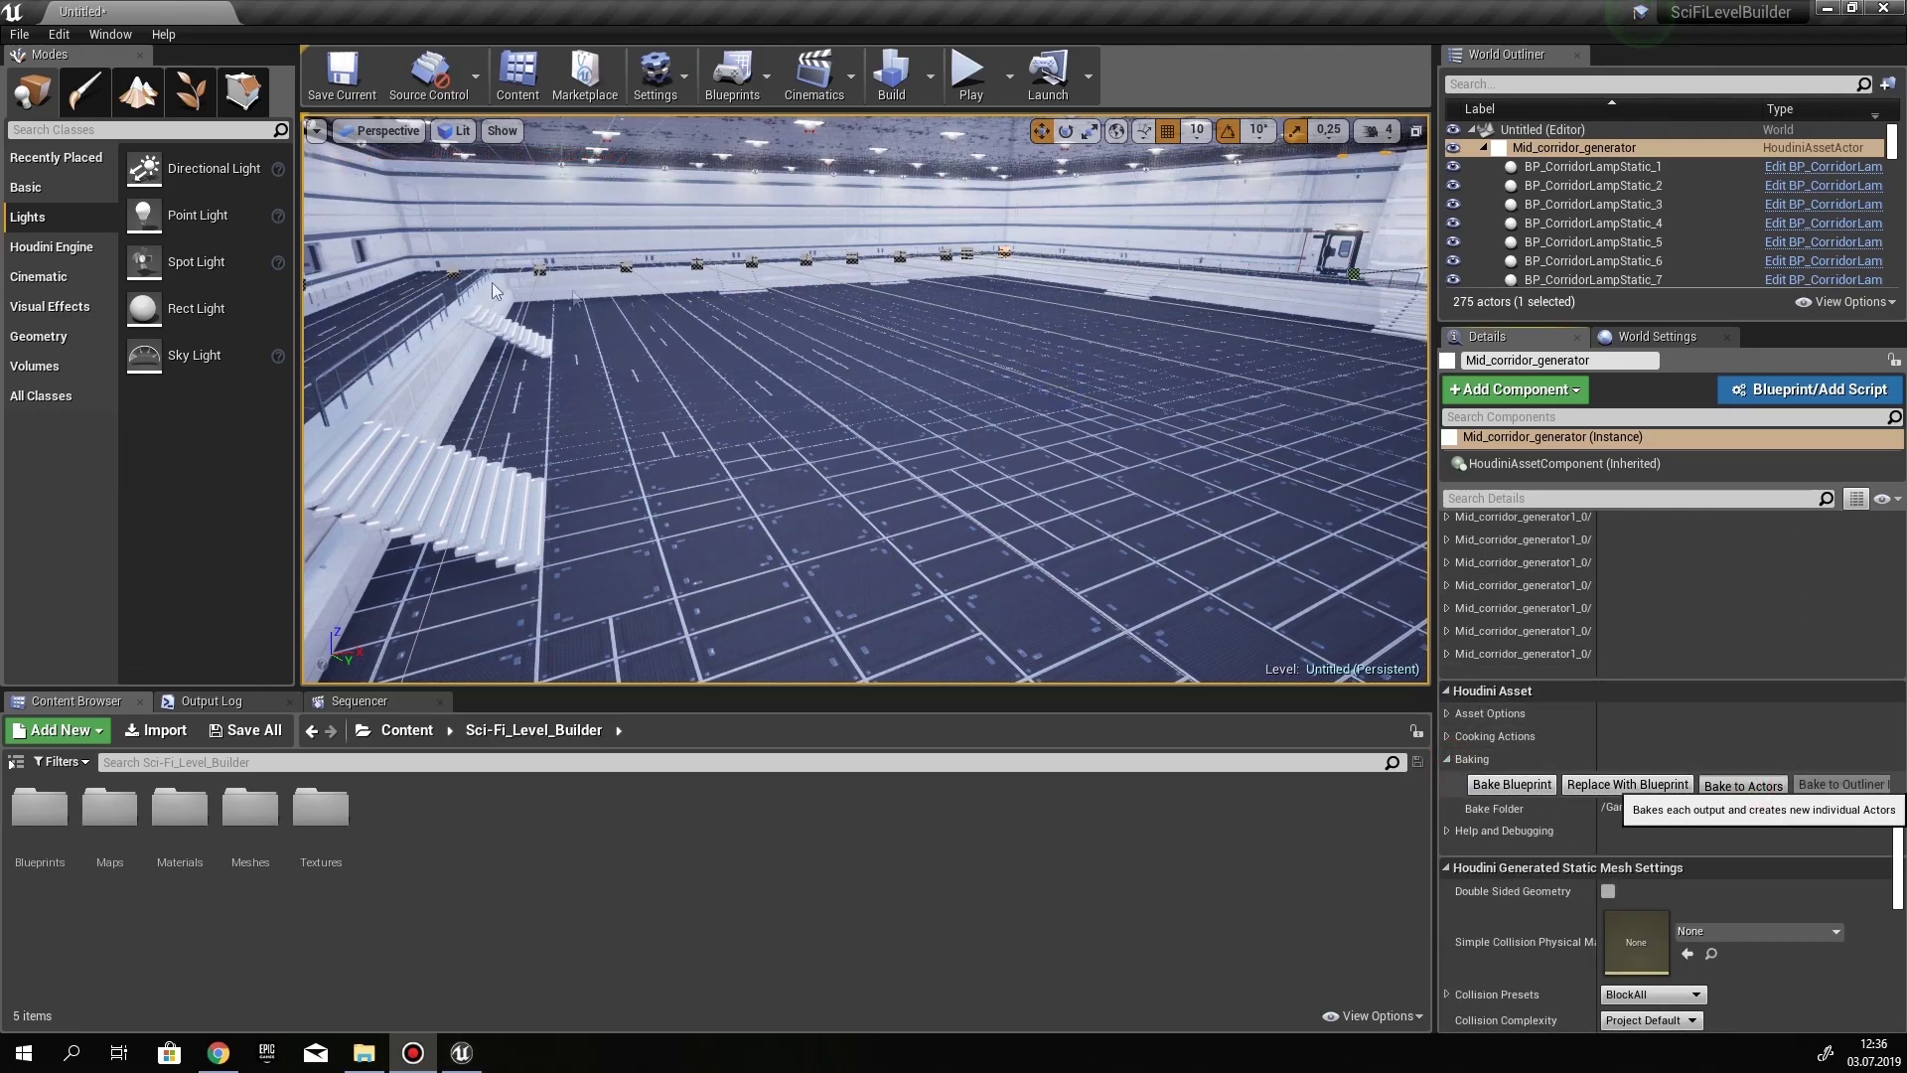
{"action": "left_click", "coordinate": [1743, 784]}
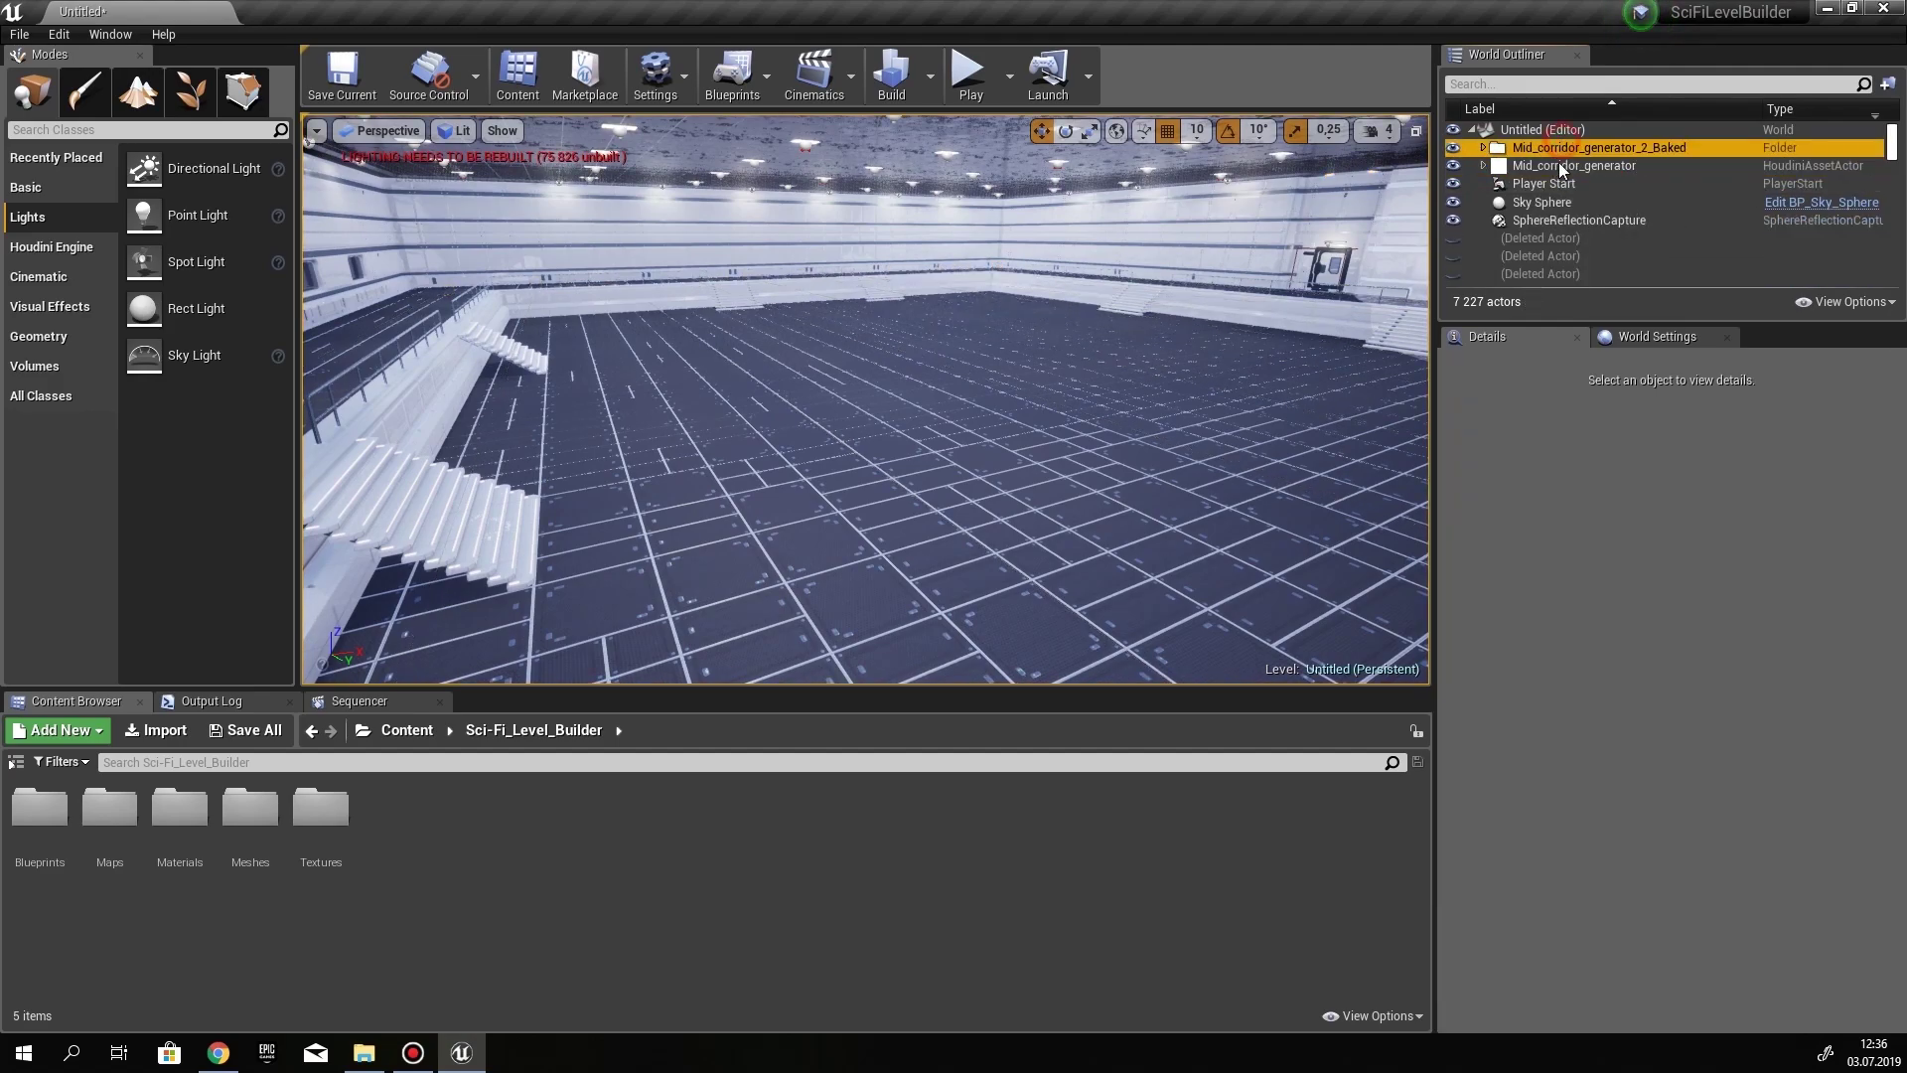
Check the contents of the Mid_corridor_generator_2_Baked folder and delete the original Mid_corridor_generator actor
{"action": "left_click", "coordinate": [1482, 148]}
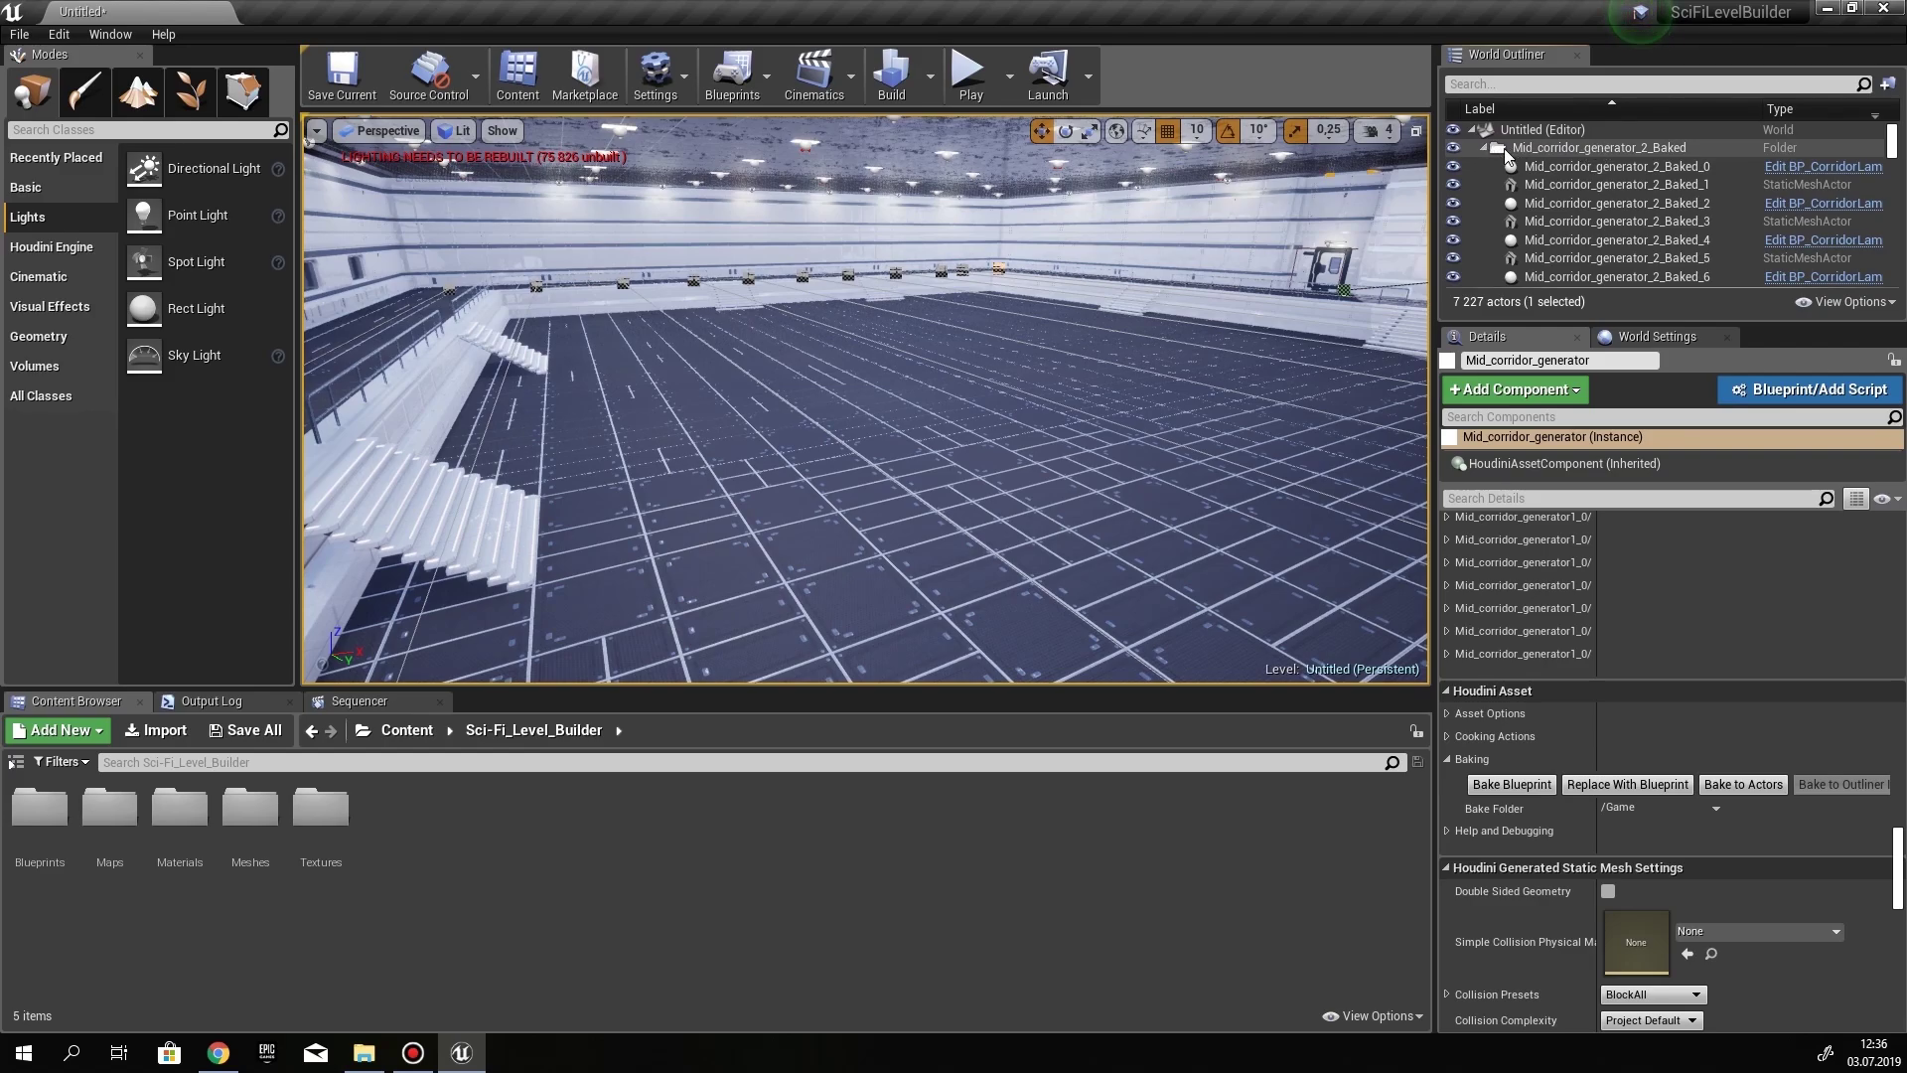
{"action": "left_click", "coordinate": [1483, 148]}
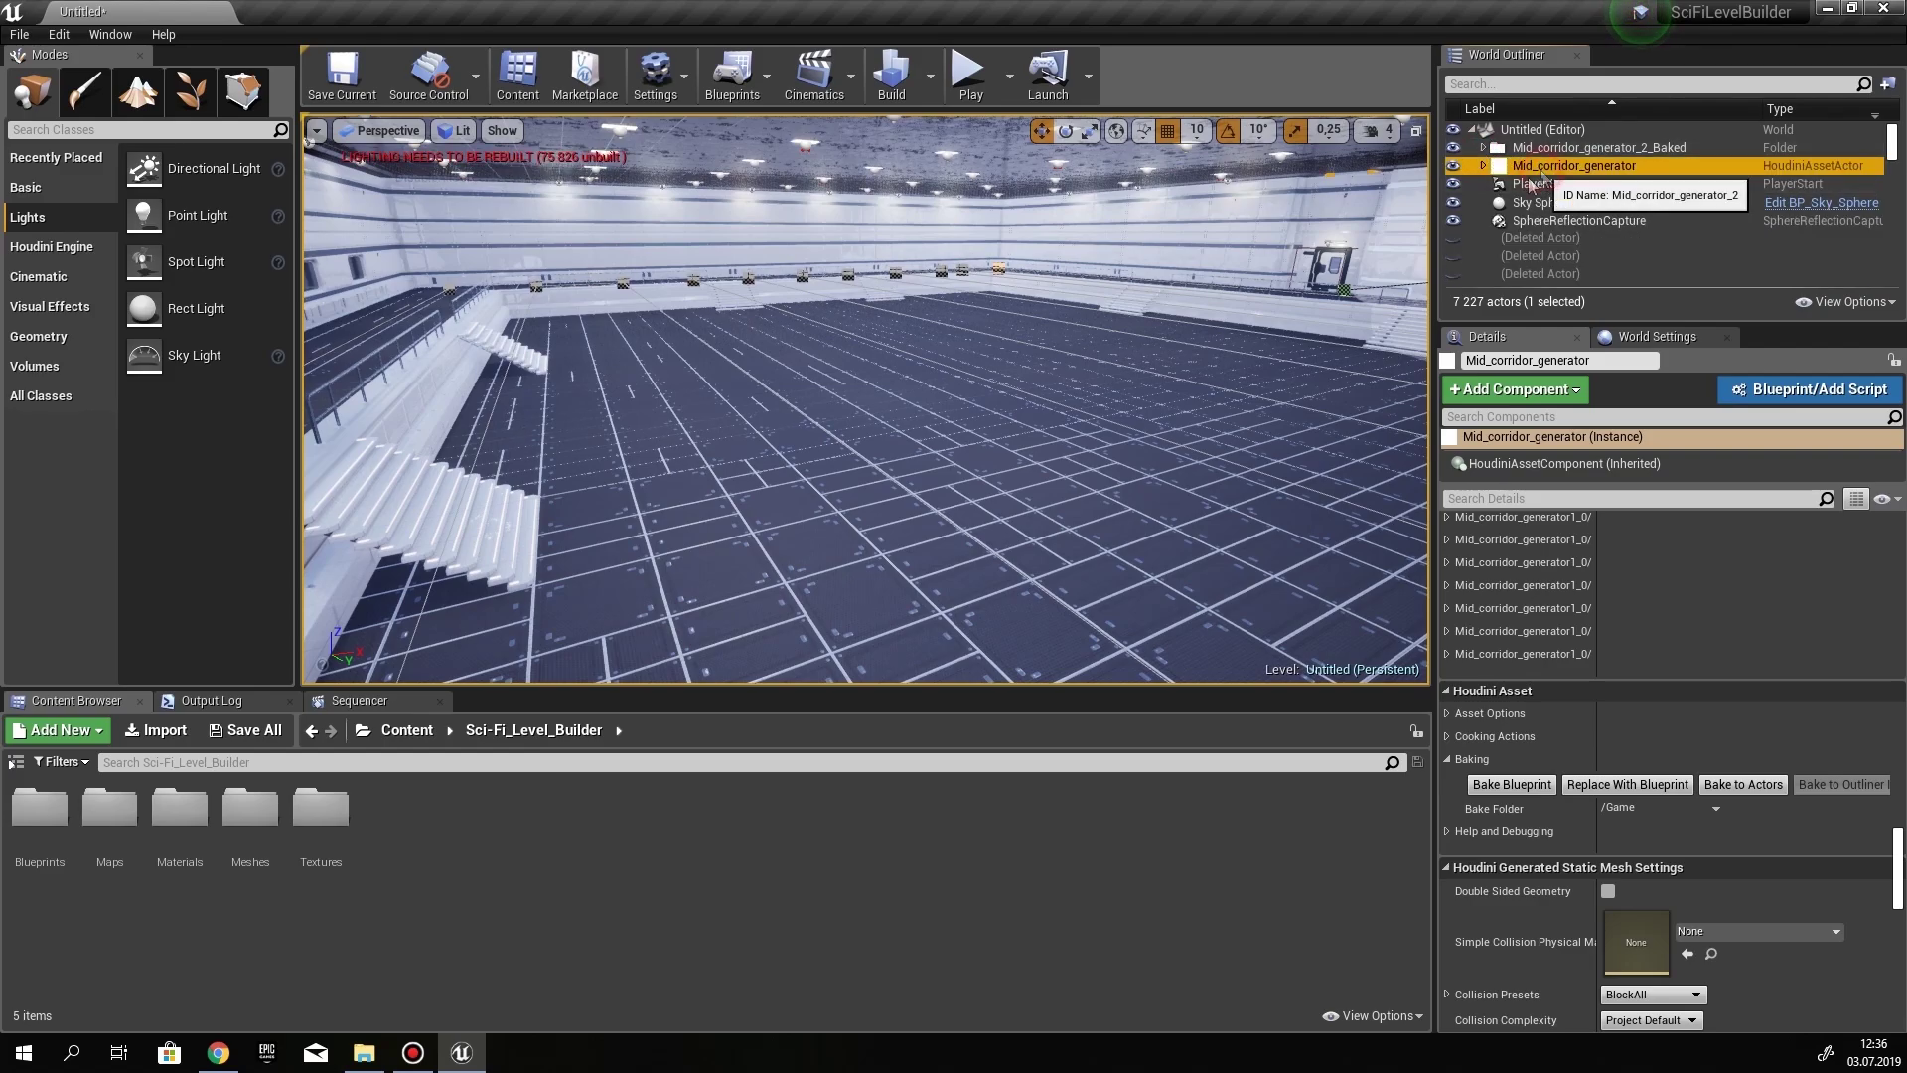
{"action": "right_click_drag", "start_coordinate": [1004, 413], "coordinate": [1046, 419]}
{"action": "key", "text": "Delete"}
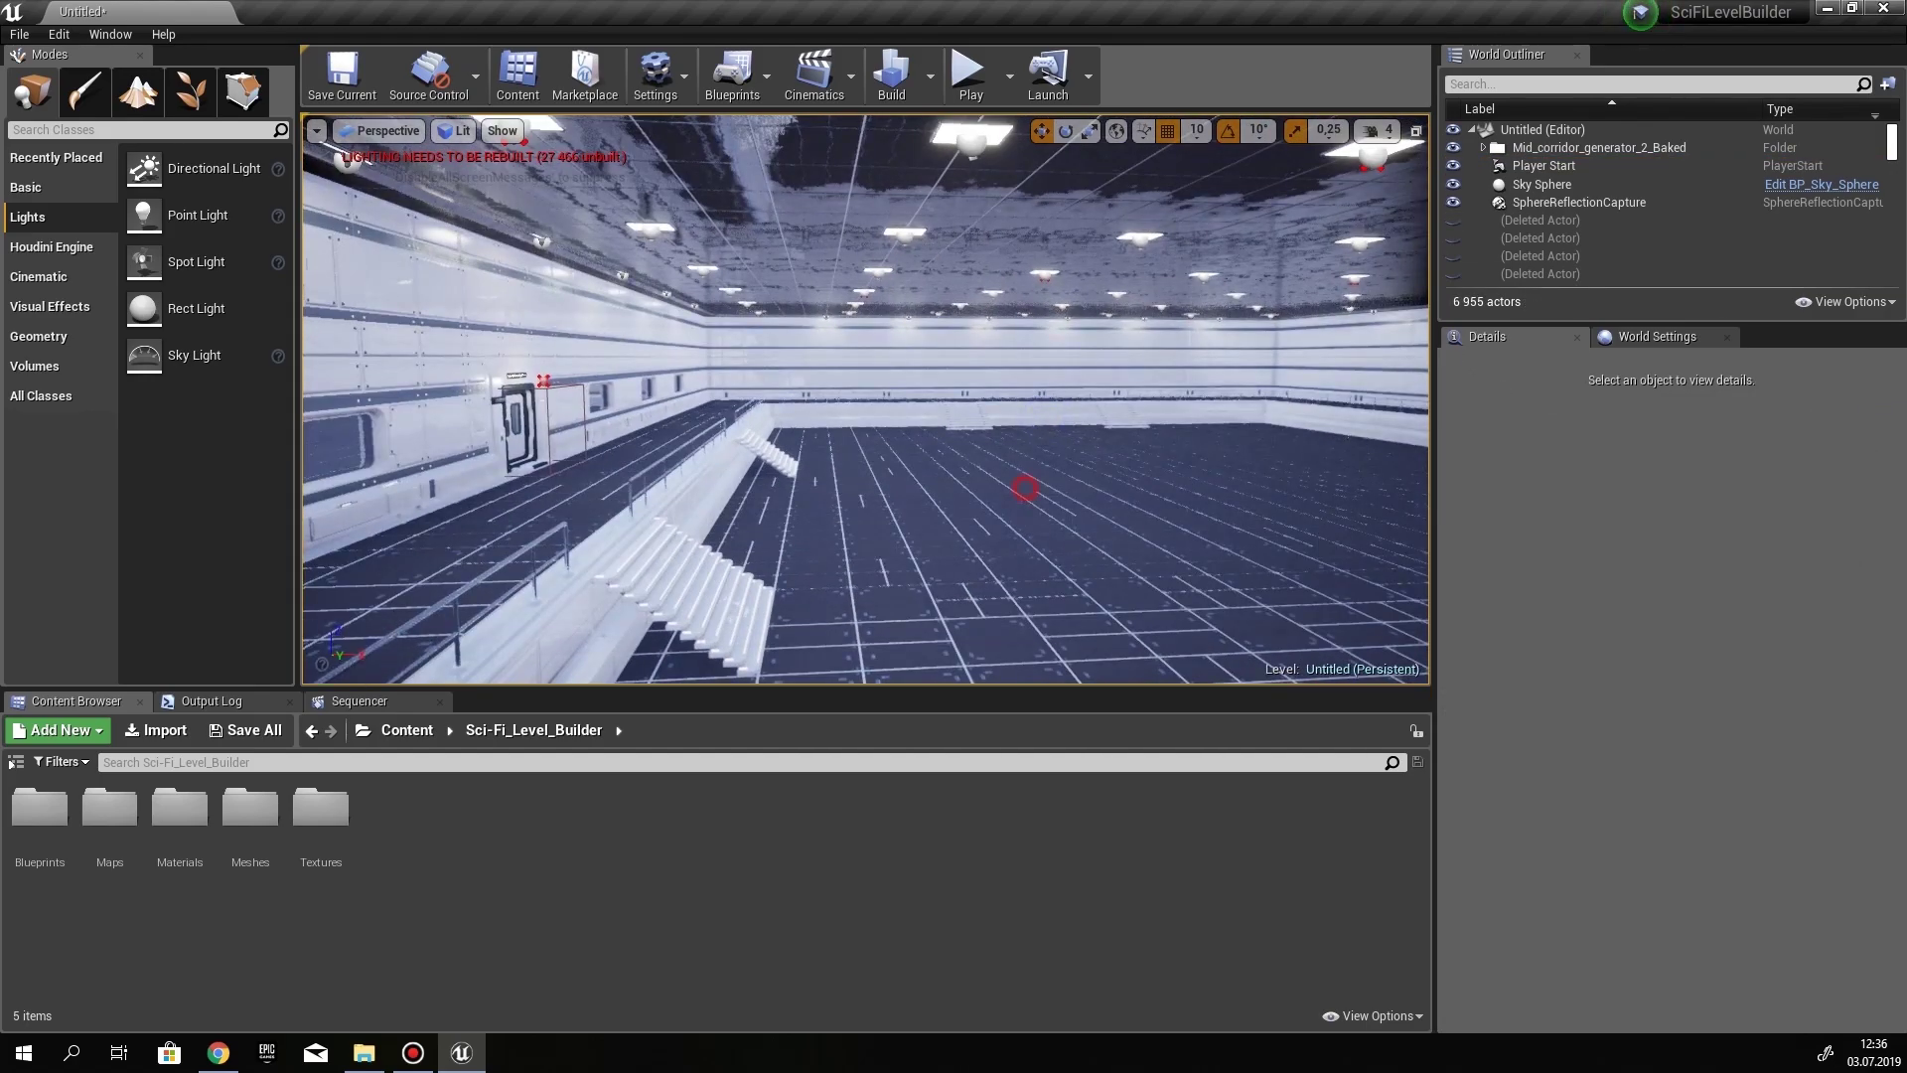
Select several floor tiles of the baked room one after another to check that they are separate actors
{"action": "left_click", "coordinate": [1025, 488]}
{"action": "right_click_drag", "start_coordinate": [1025, 488], "coordinate": [1037, 532]}
{"action": "left_click", "coordinate": [1196, 511]}
{"action": "right_click_drag", "start_coordinate": [1196, 514], "coordinate": [1077, 631]}
{"action": "left_click", "coordinate": [1088, 570]}
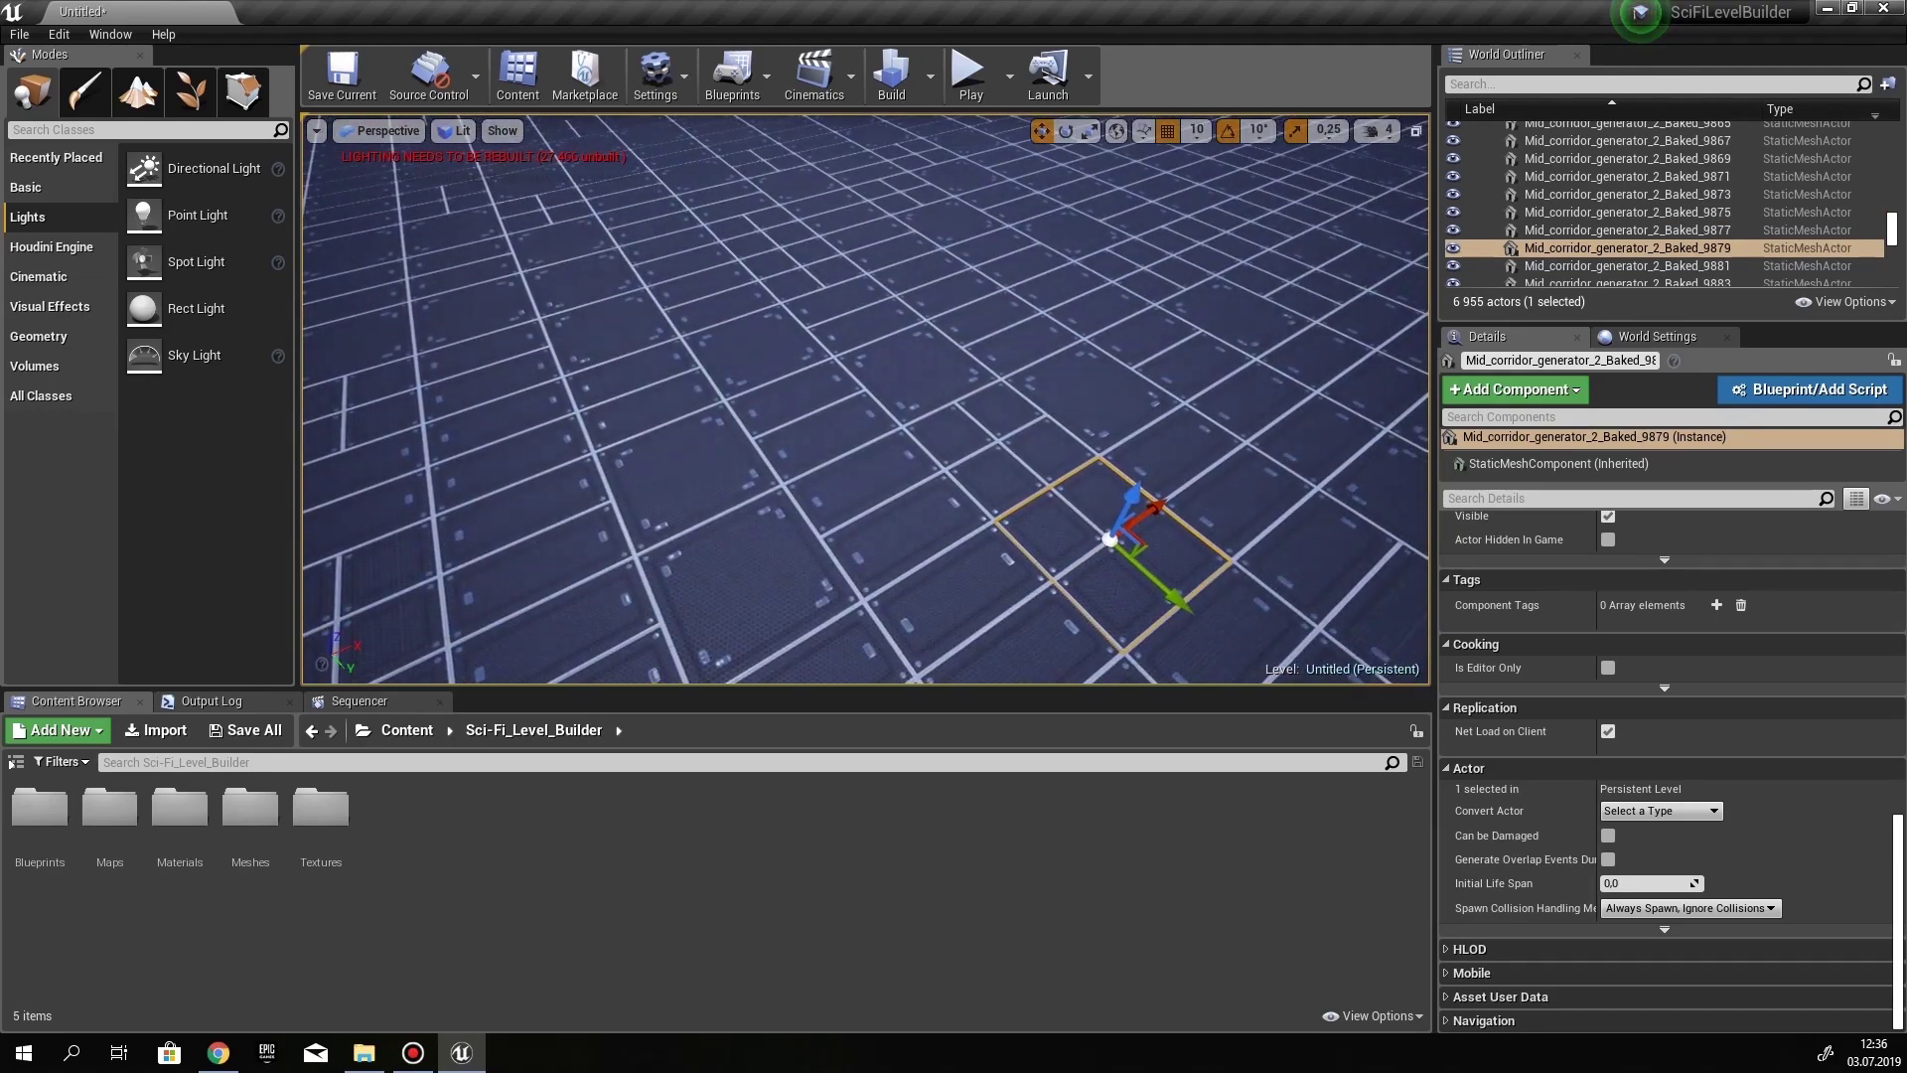
{"action": "left_click", "coordinate": [755, 548]}
{"action": "right_click_drag", "start_coordinate": [1069, 341], "coordinate": [1023, 298]}
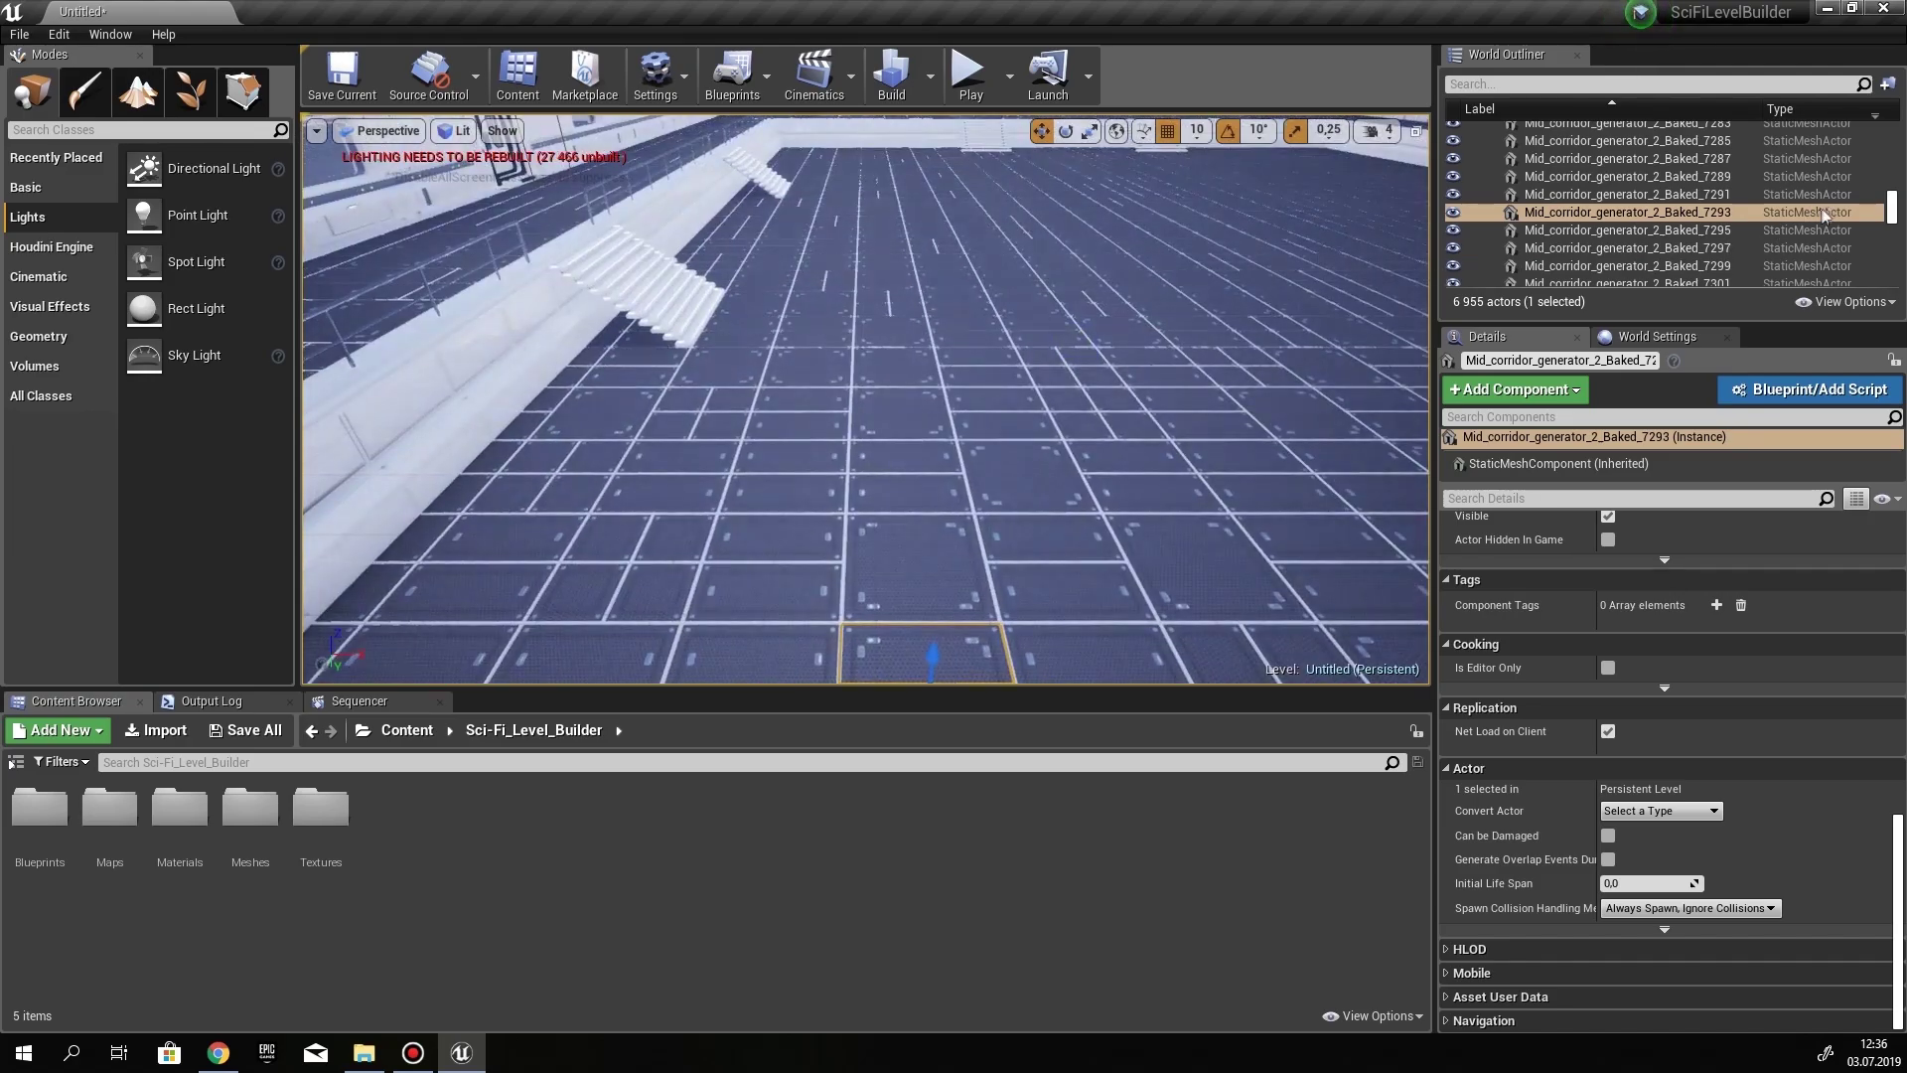
Review the selected floor tile's transform, static mesh and materials, and look over the baked room
{"action": "left_click_drag", "start_coordinate": [1892, 211], "coordinate": [1893, 131]}
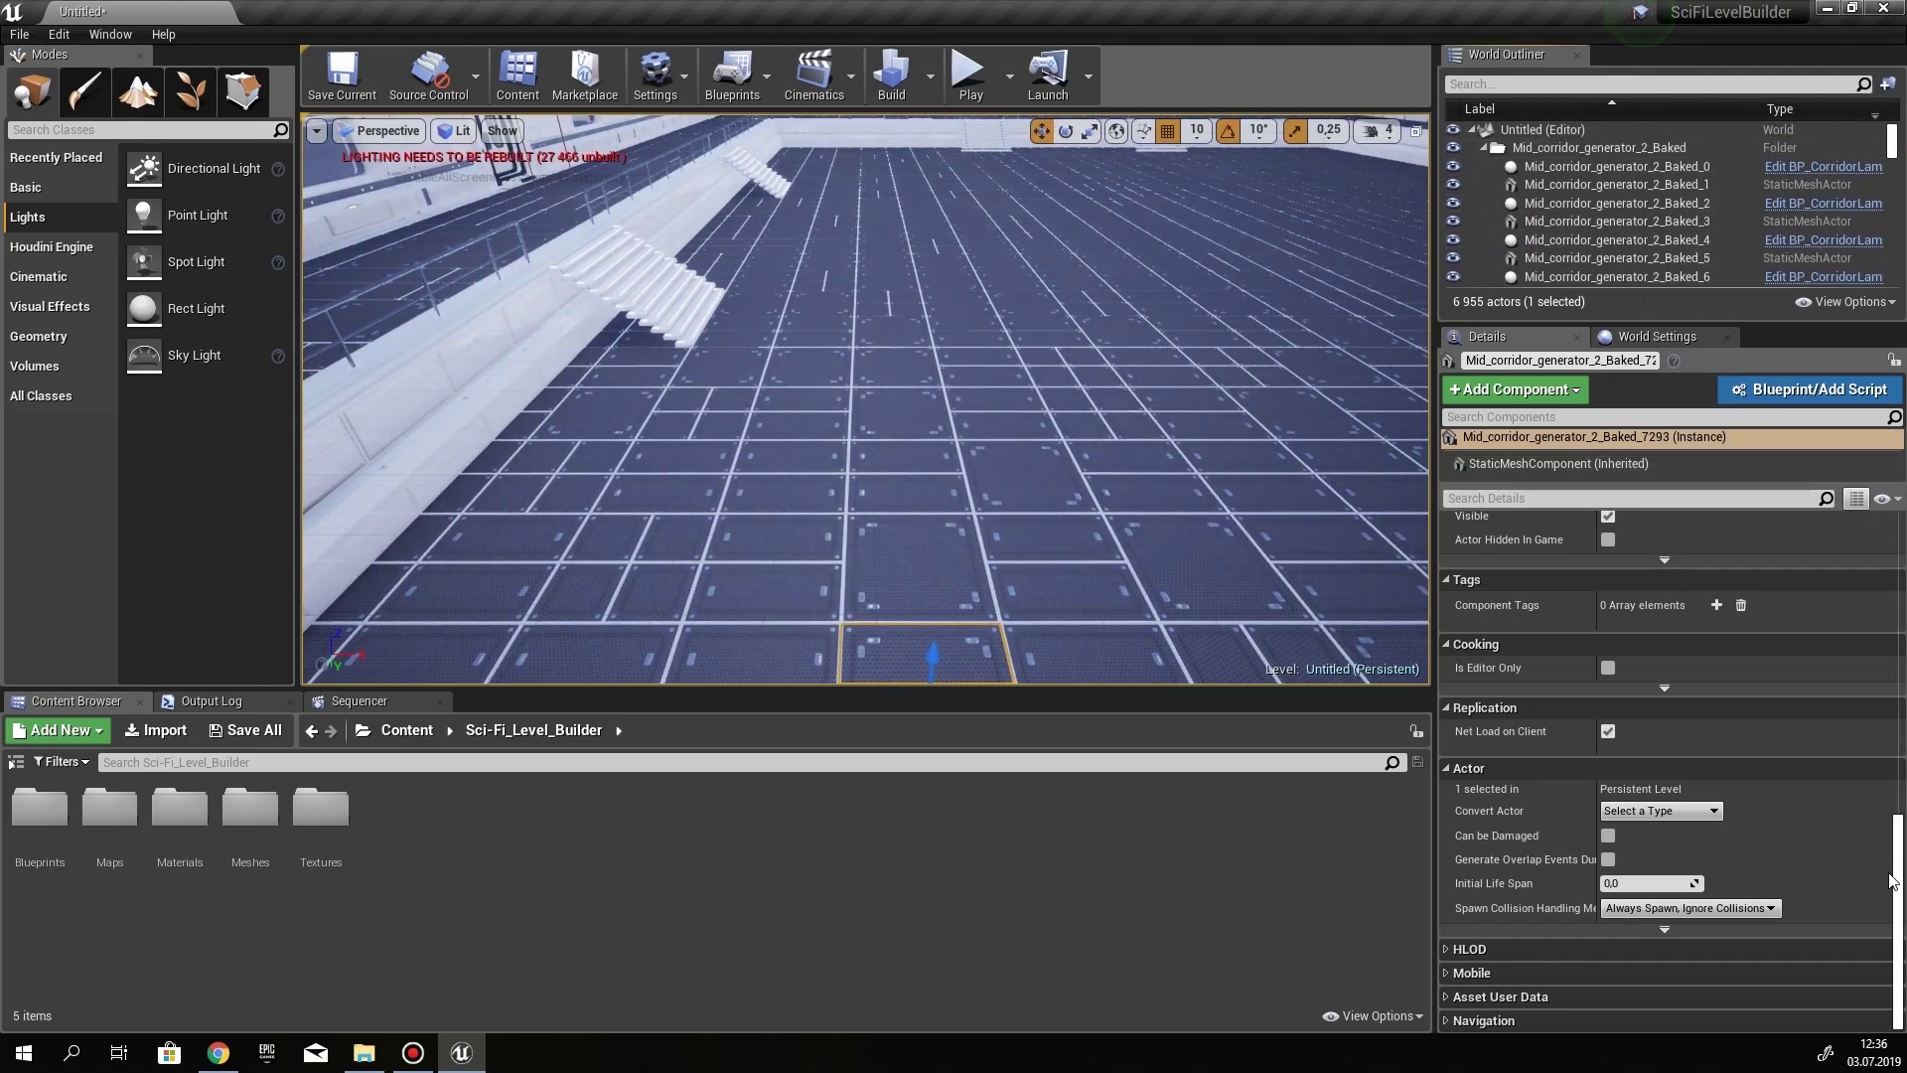
{"action": "scroll", "coordinate": [1609, 755], "scroll_direction": "up", "scroll_amount": 10}
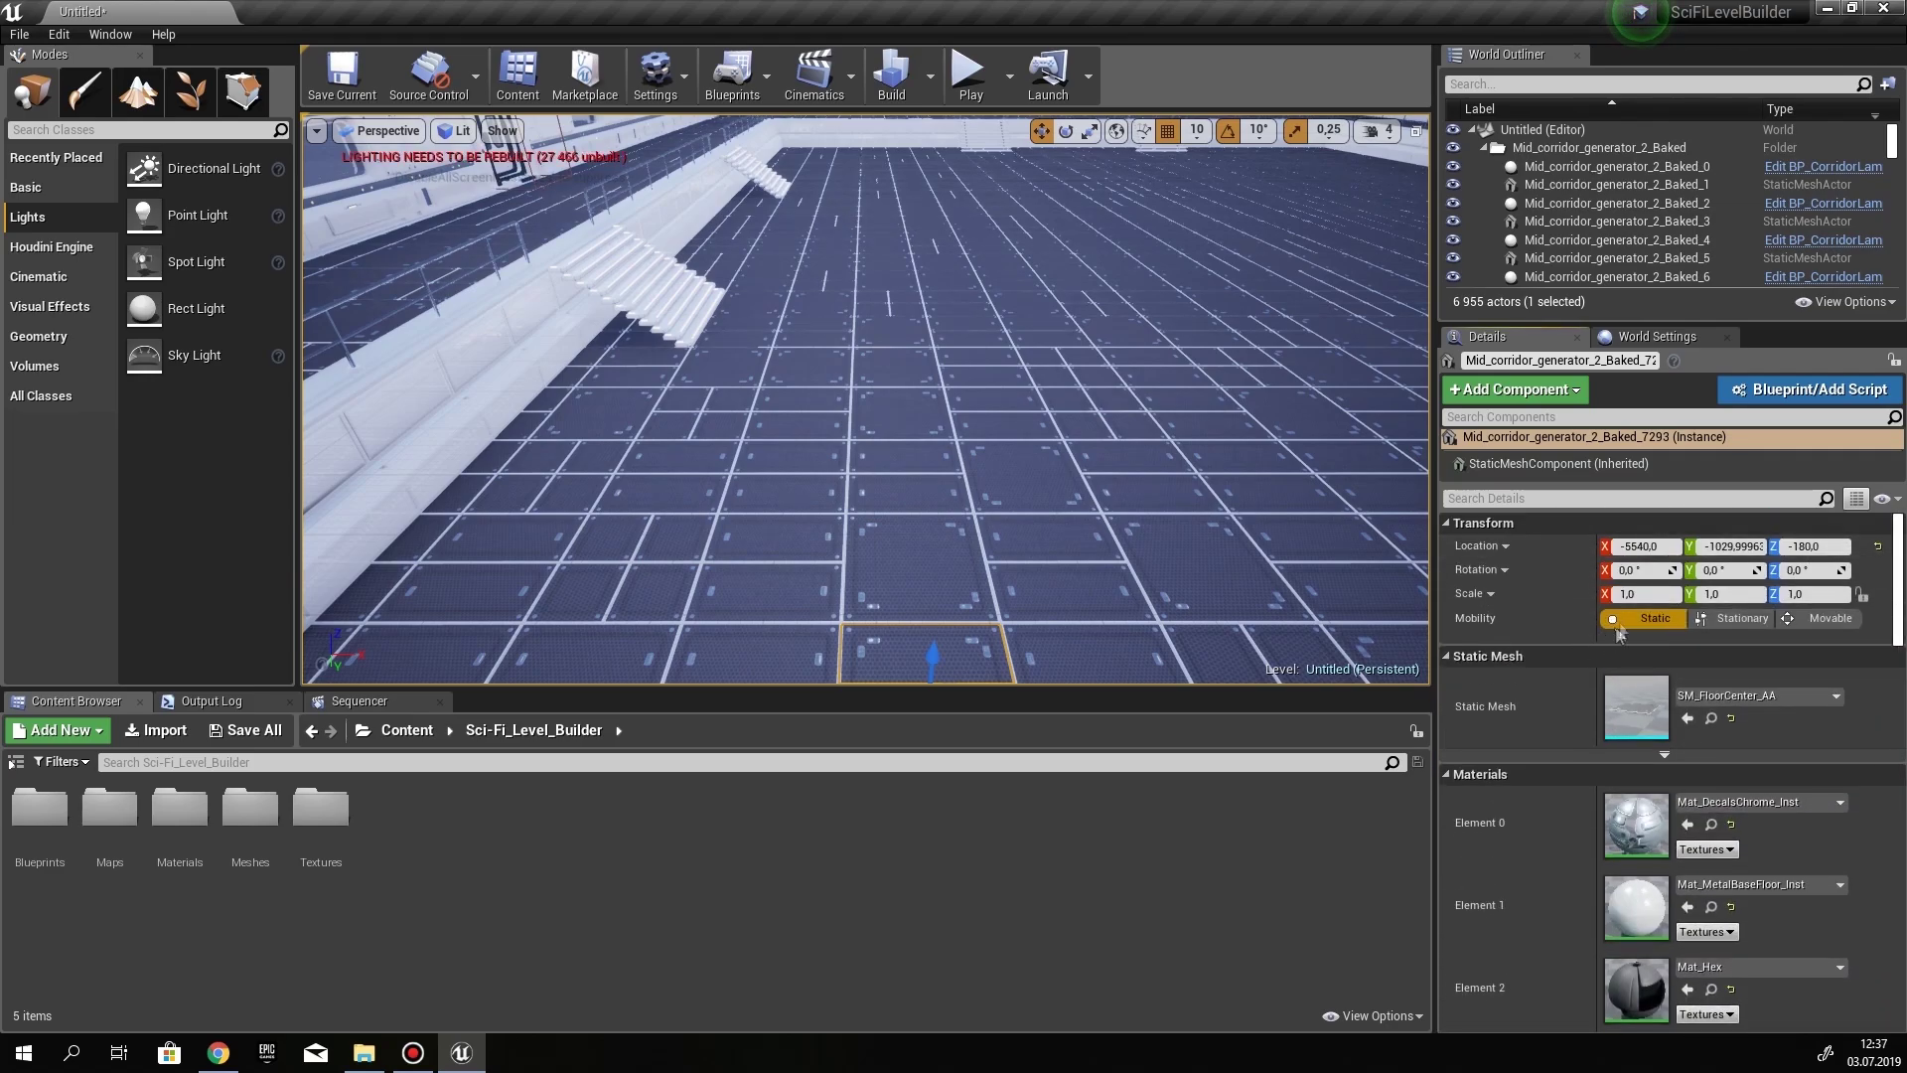
{"action": "right_click_drag", "start_coordinate": [770, 556], "coordinate": [816, 121]}
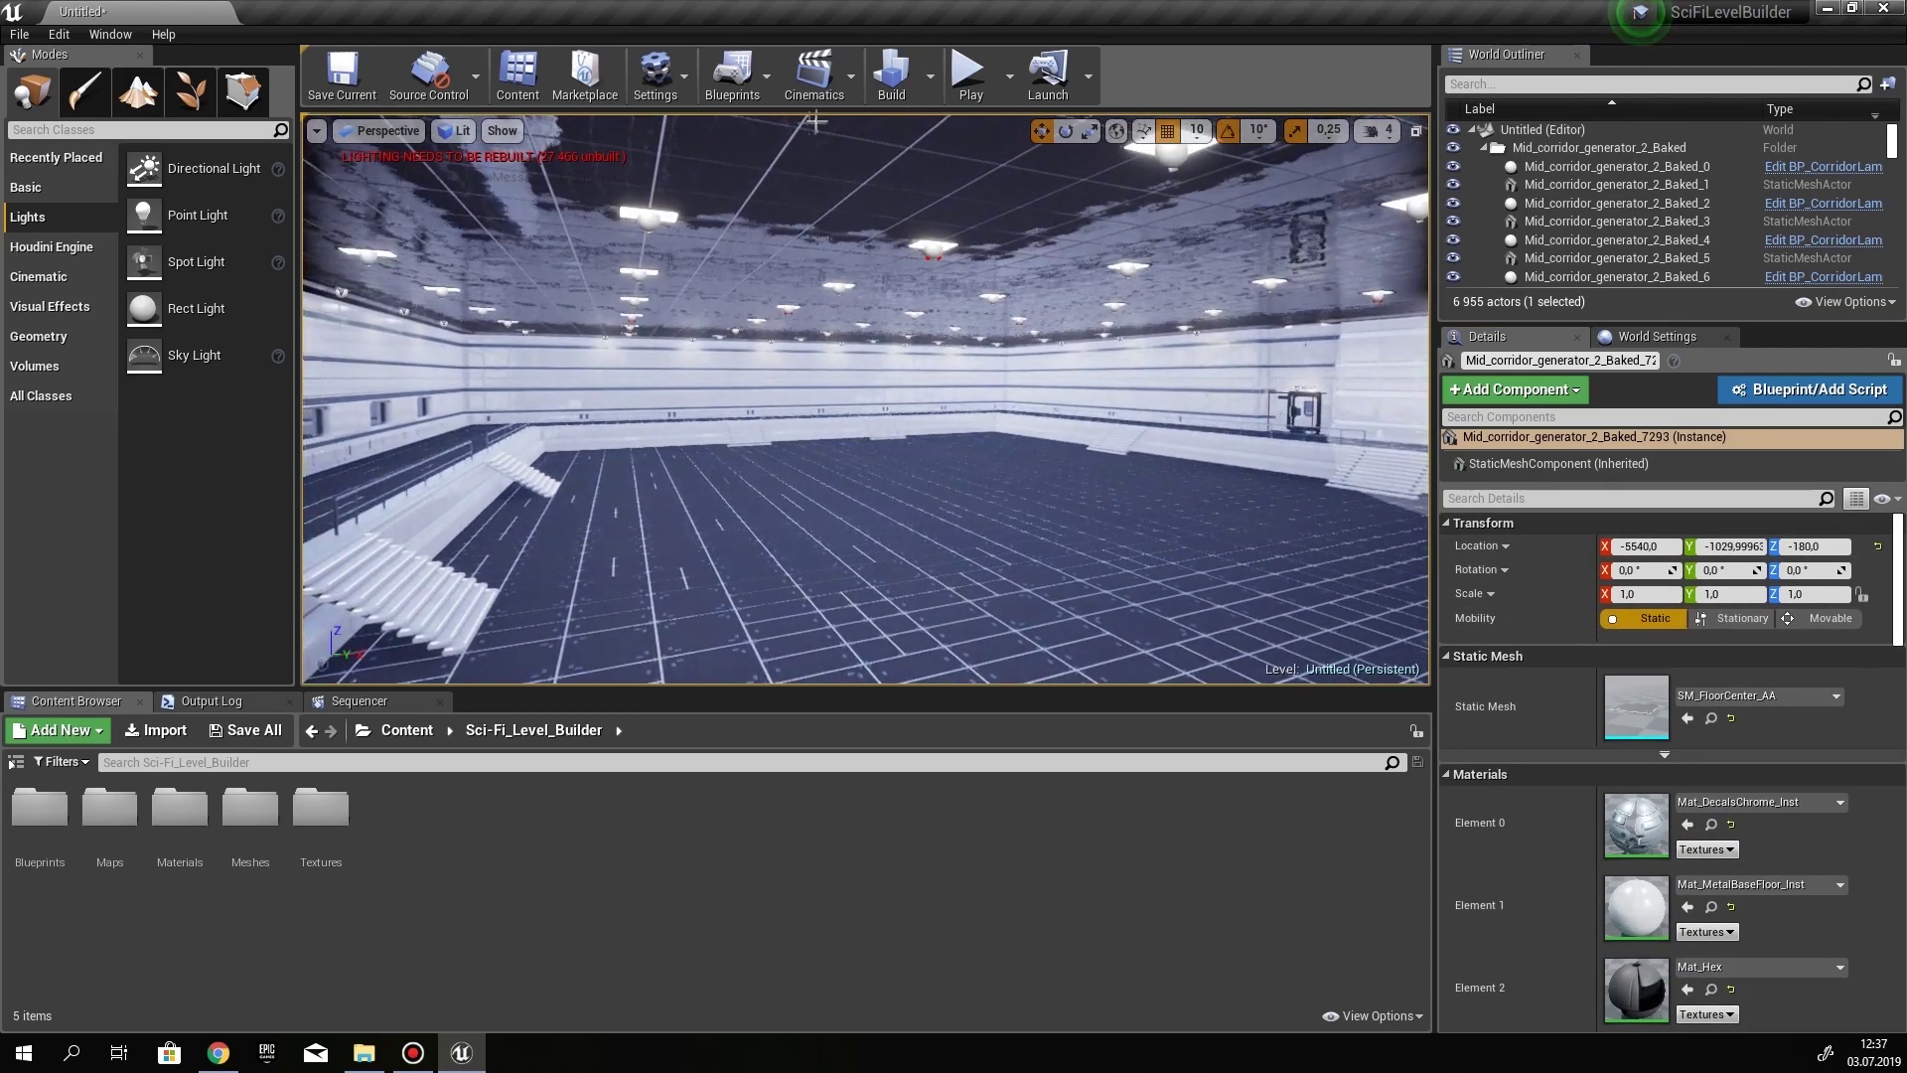
Choose the Lighting Quality level for the build and run Build Lighting Only
{"action": "left_click", "coordinate": [930, 76]}
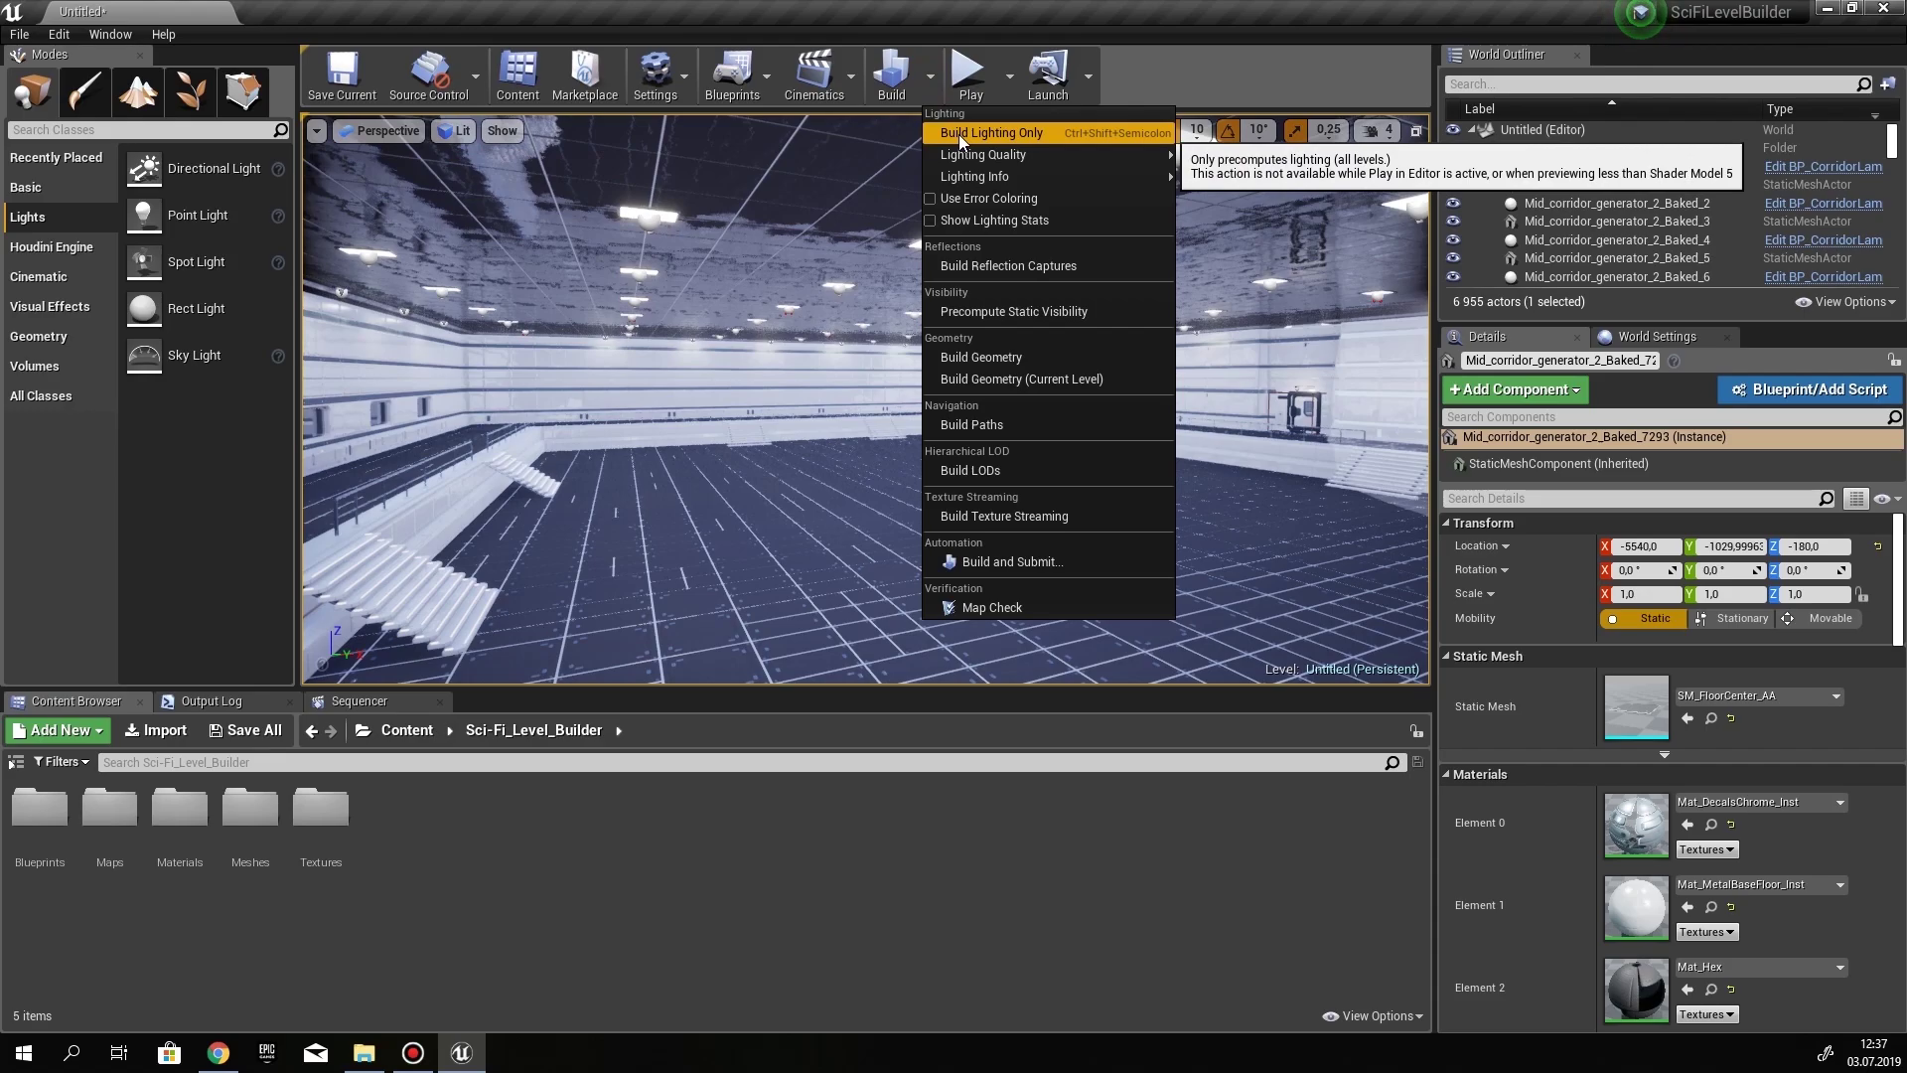
{"action": "mouse_move", "coordinate": [1005, 159]}
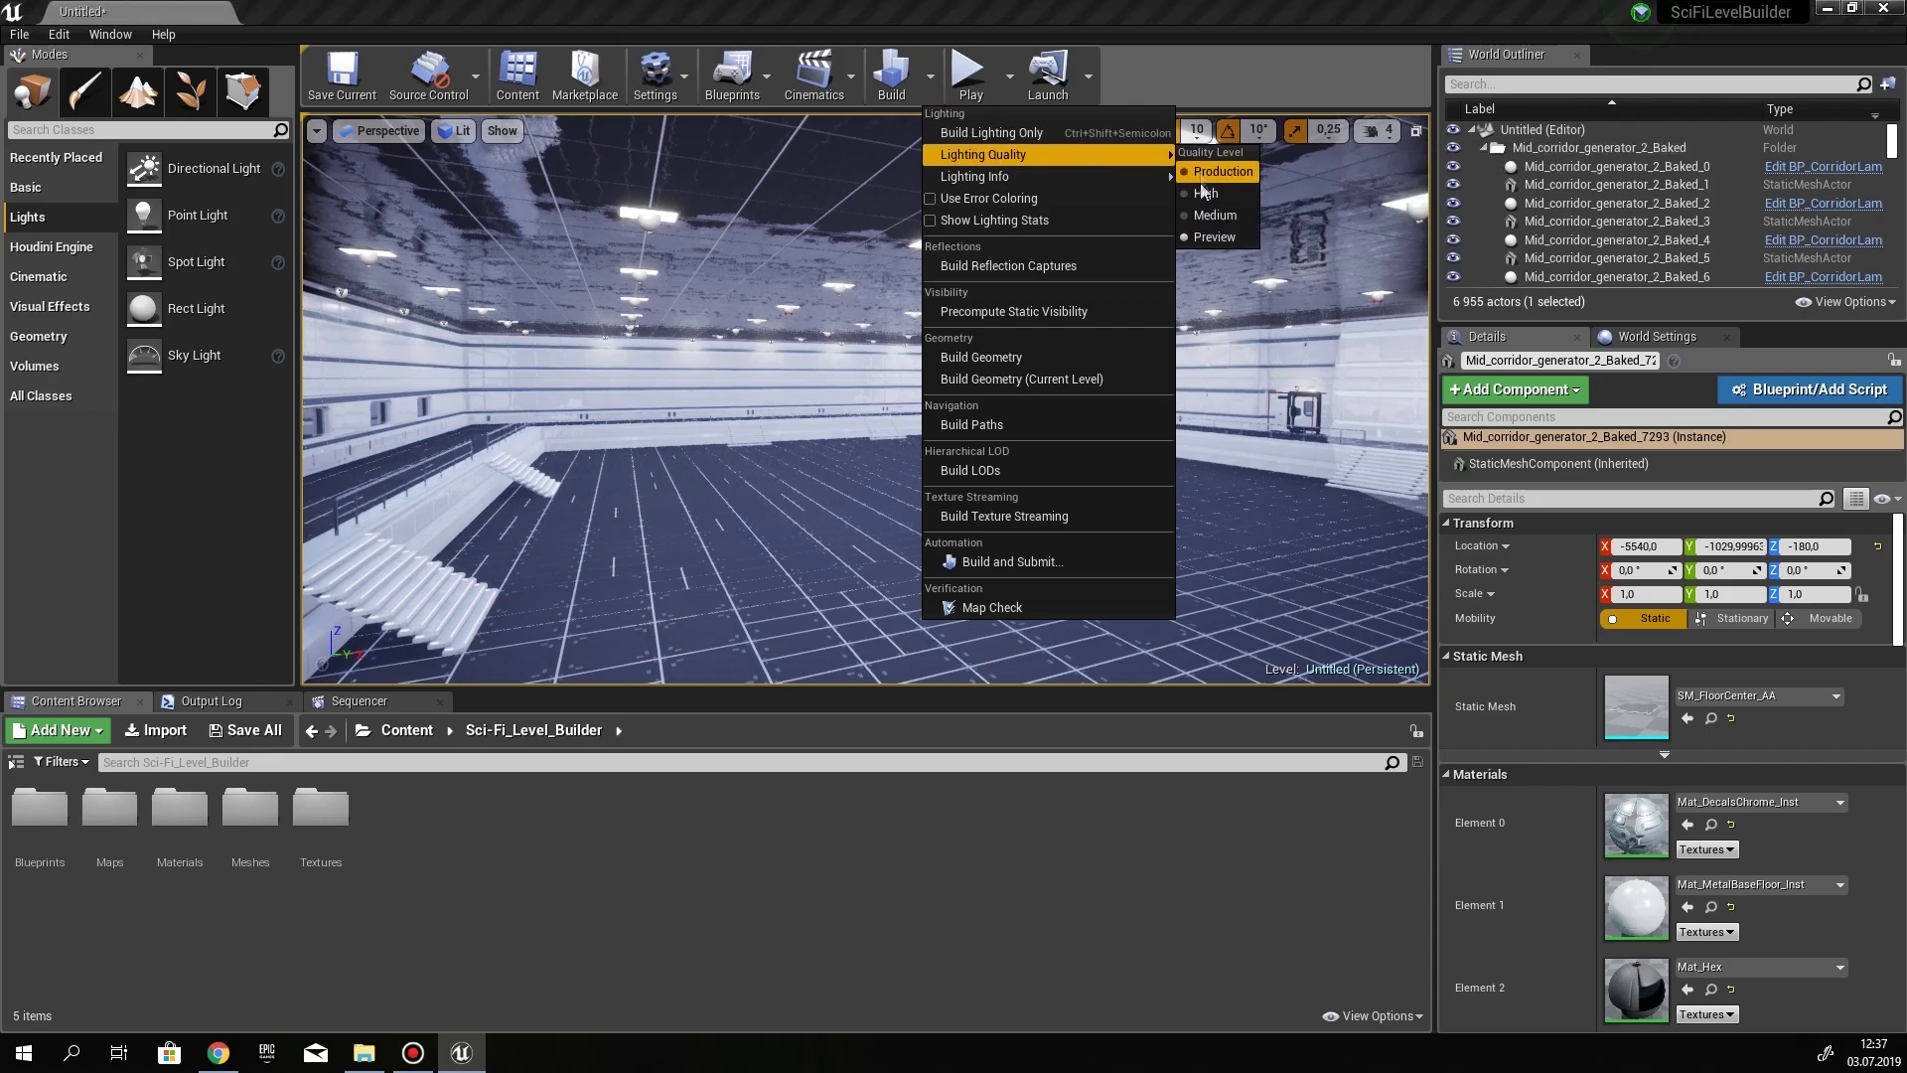
{"action": "left_click", "coordinate": [1207, 213]}
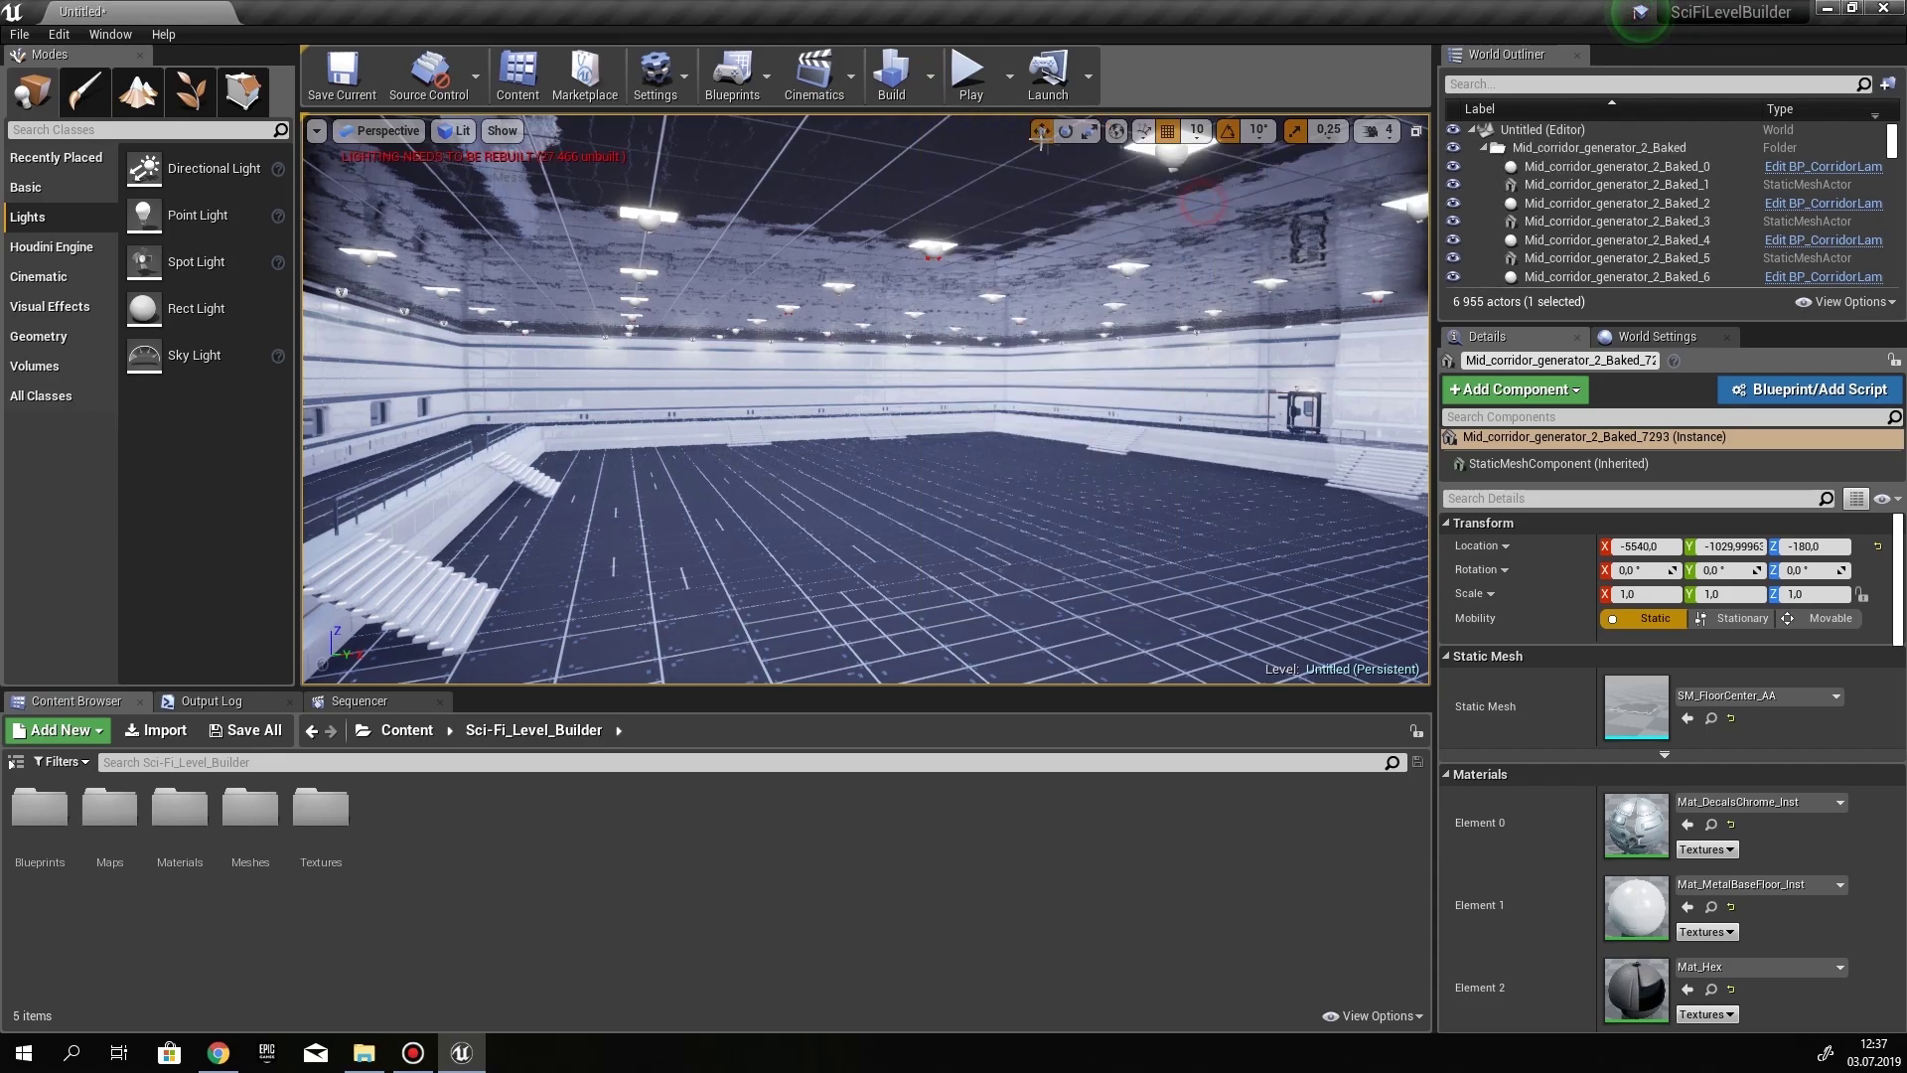
{"action": "left_click", "coordinate": [930, 75]}
{"action": "left_click", "coordinate": [973, 144]}
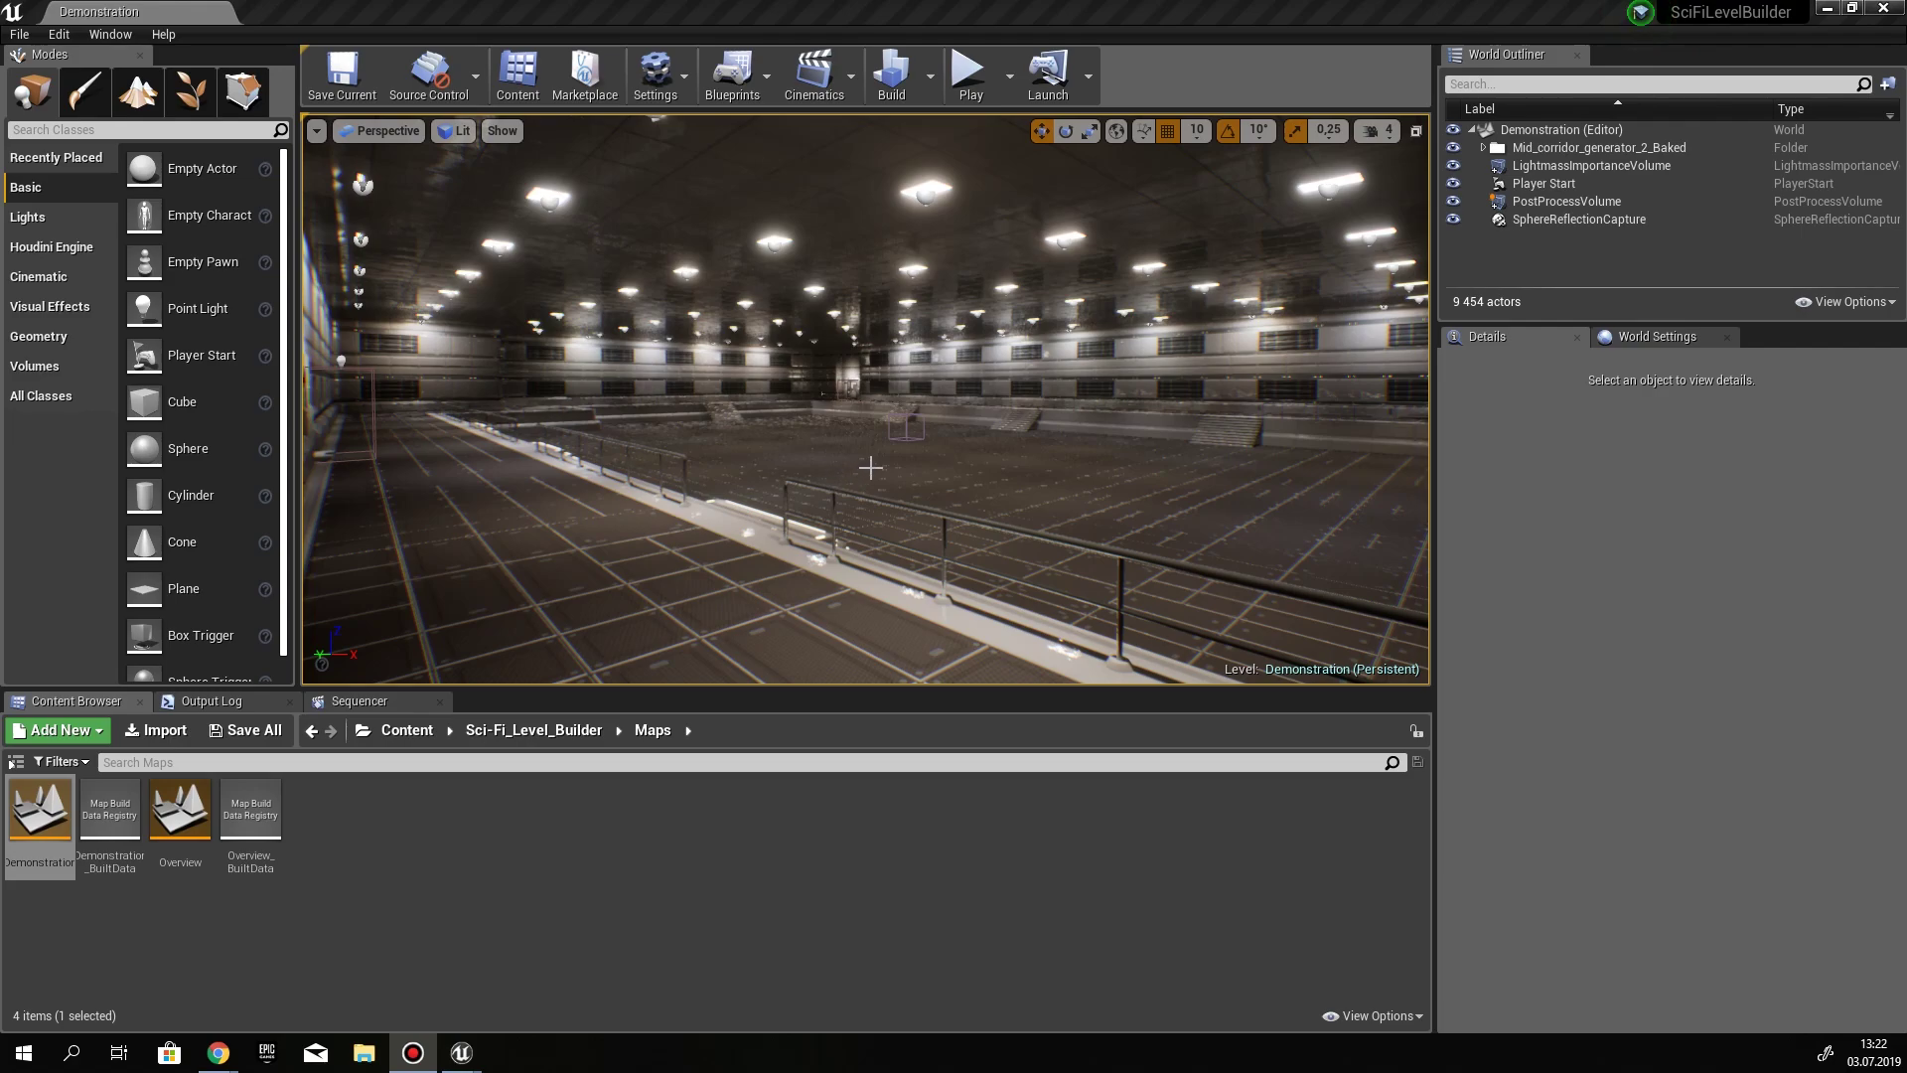
Select the PostProcessVolume in the Demonstration level and examine its Exposure settings and the lit room
{"action": "left_click", "coordinate": [1566, 201]}
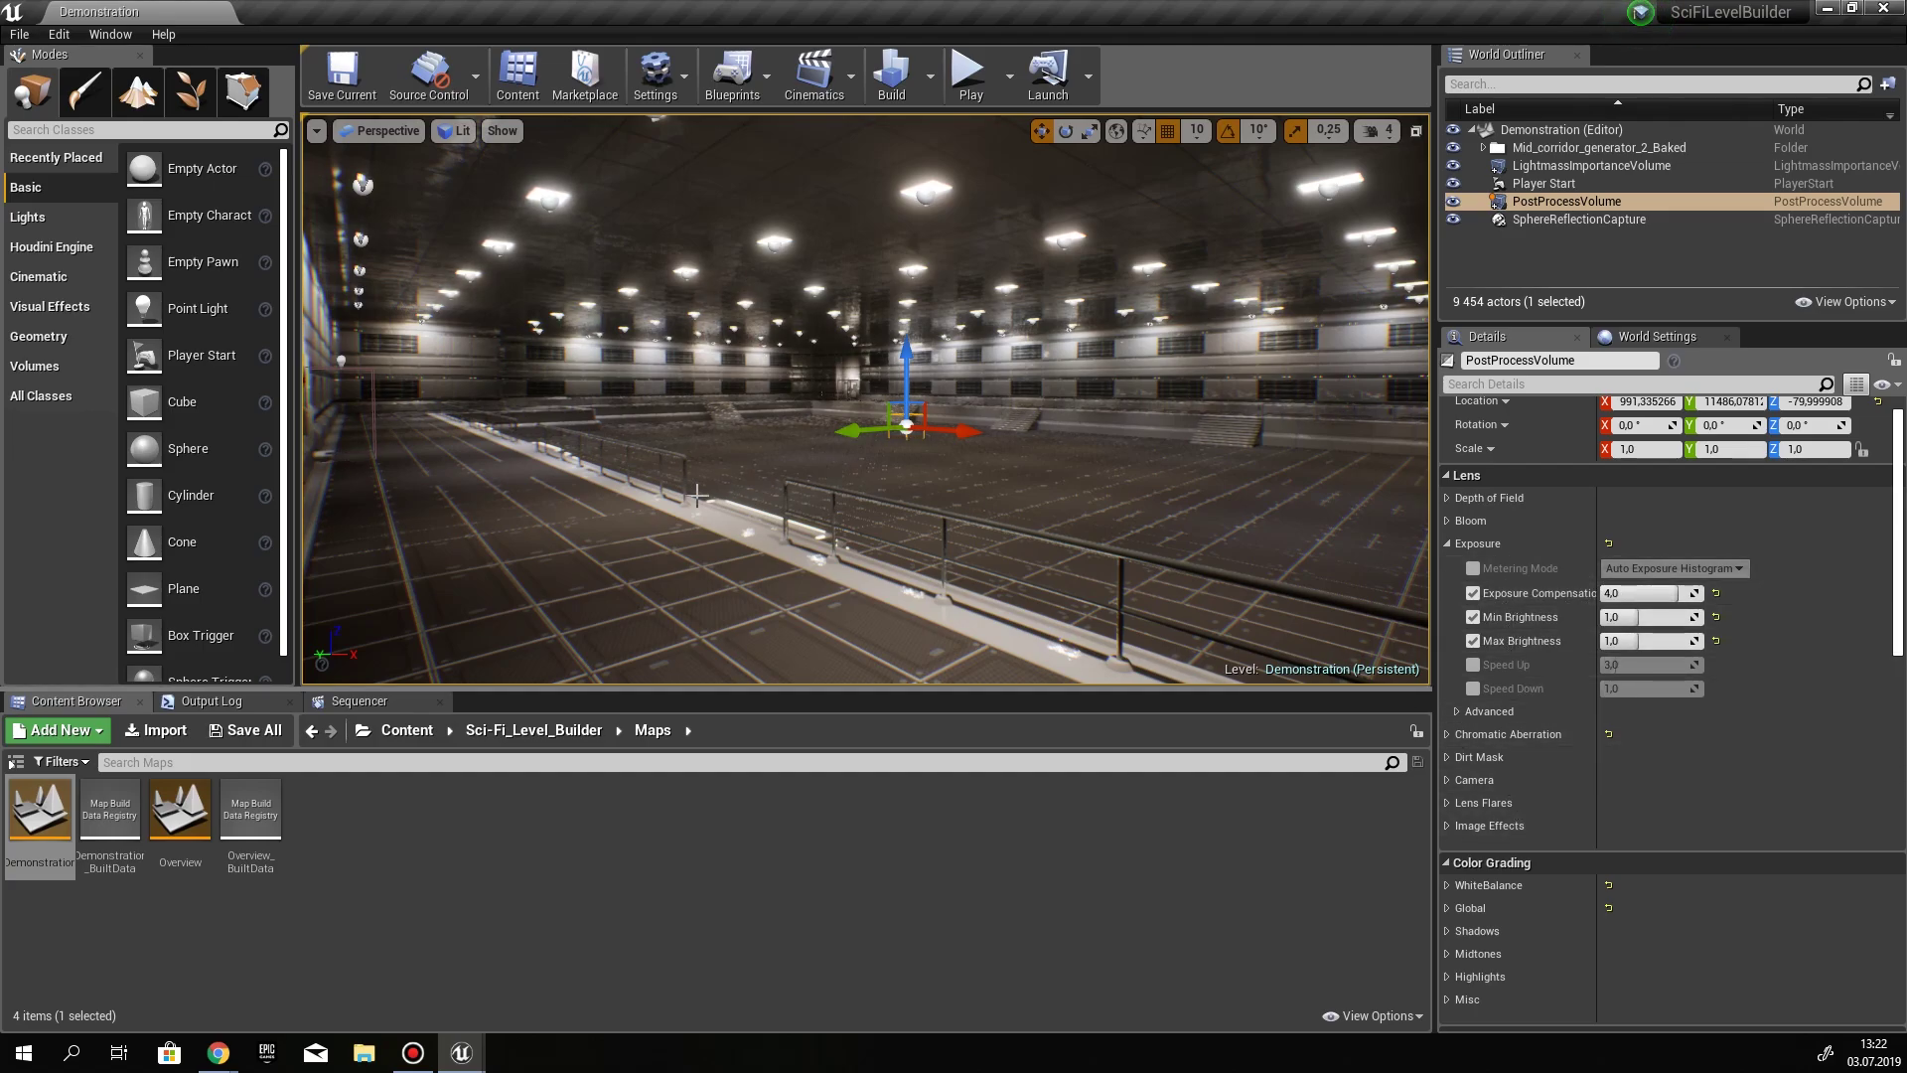
{"action": "mouse_move", "coordinate": [1136, 489]}
{"action": "right_mouse_down"}
{"action": "mouse_move", "coordinate": [1266, 462]}
{"action": "mouse_move", "coordinate": [1135, 488]}
{"action": "right_mouse_up"}
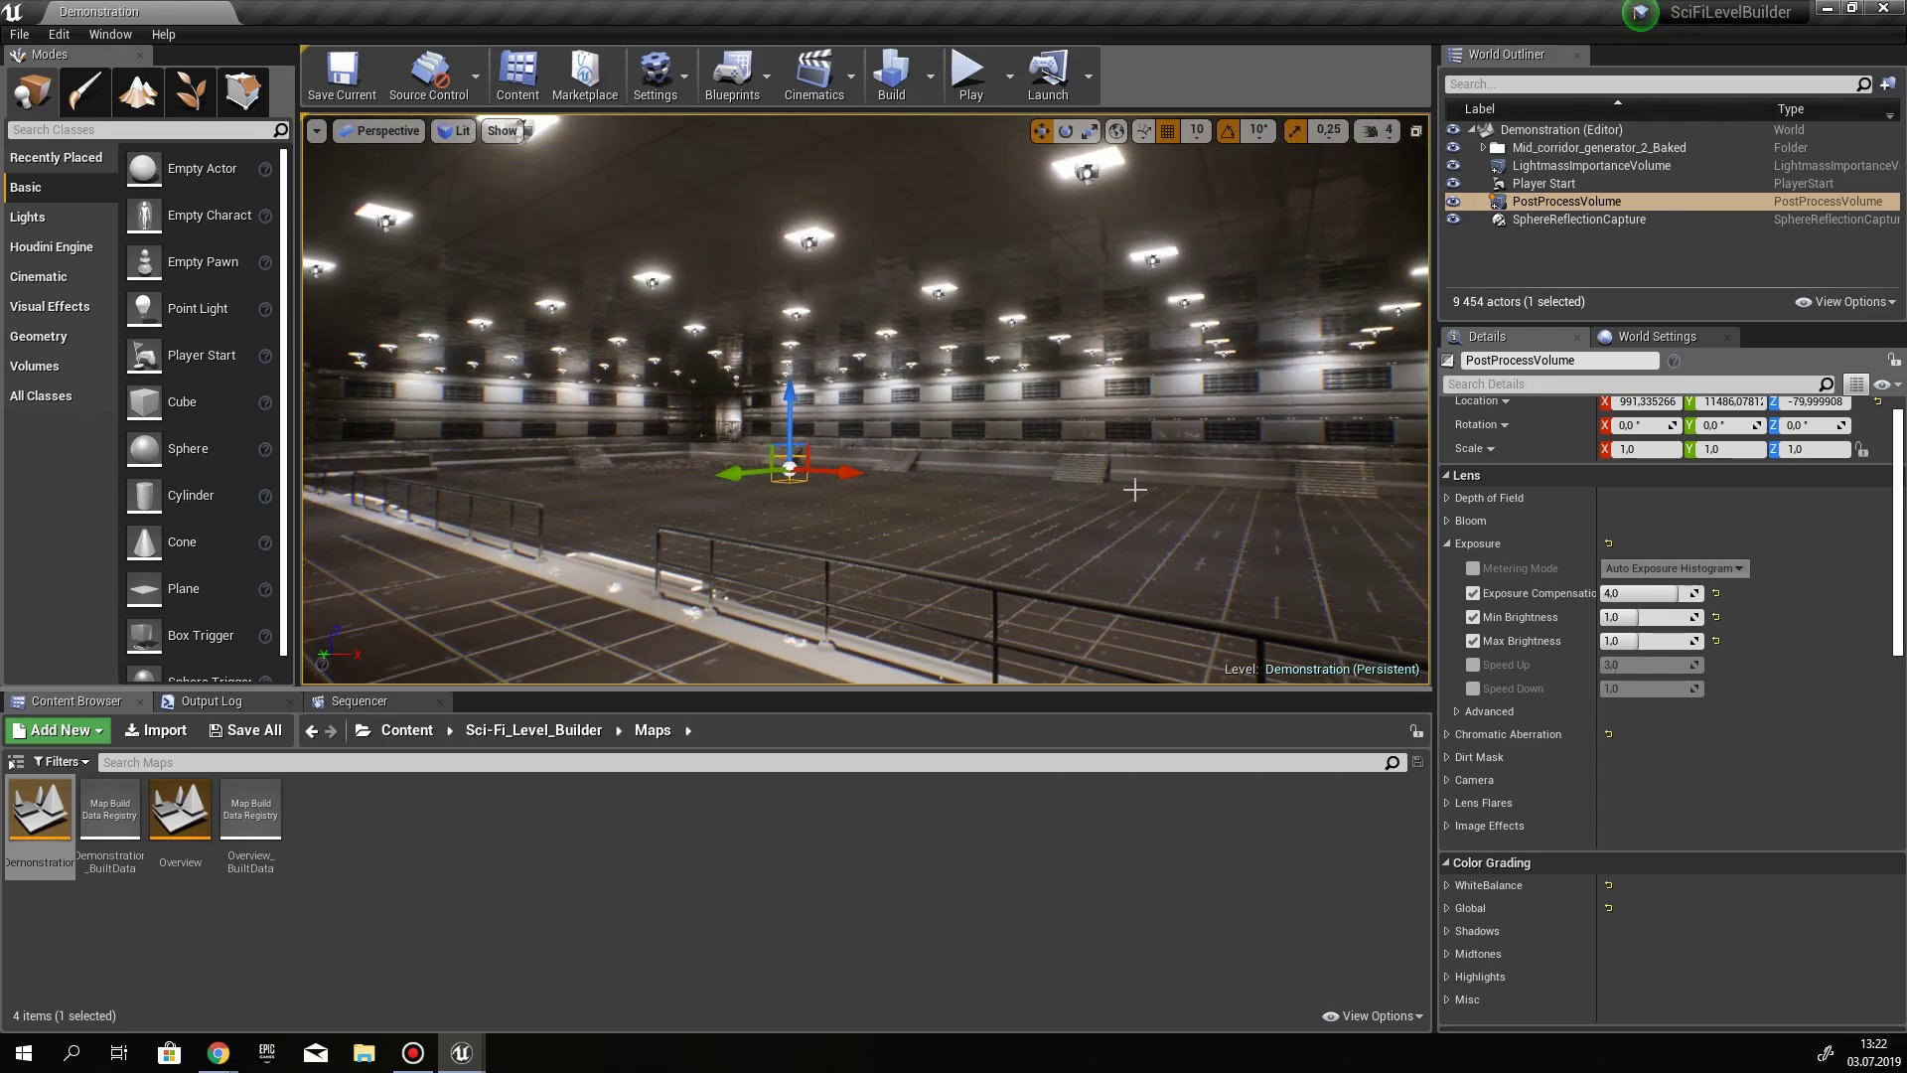
Play the Demonstration level in full screen, walk through the door and along the corridors, and stop the session
{"action": "key", "text": "alt+p"}
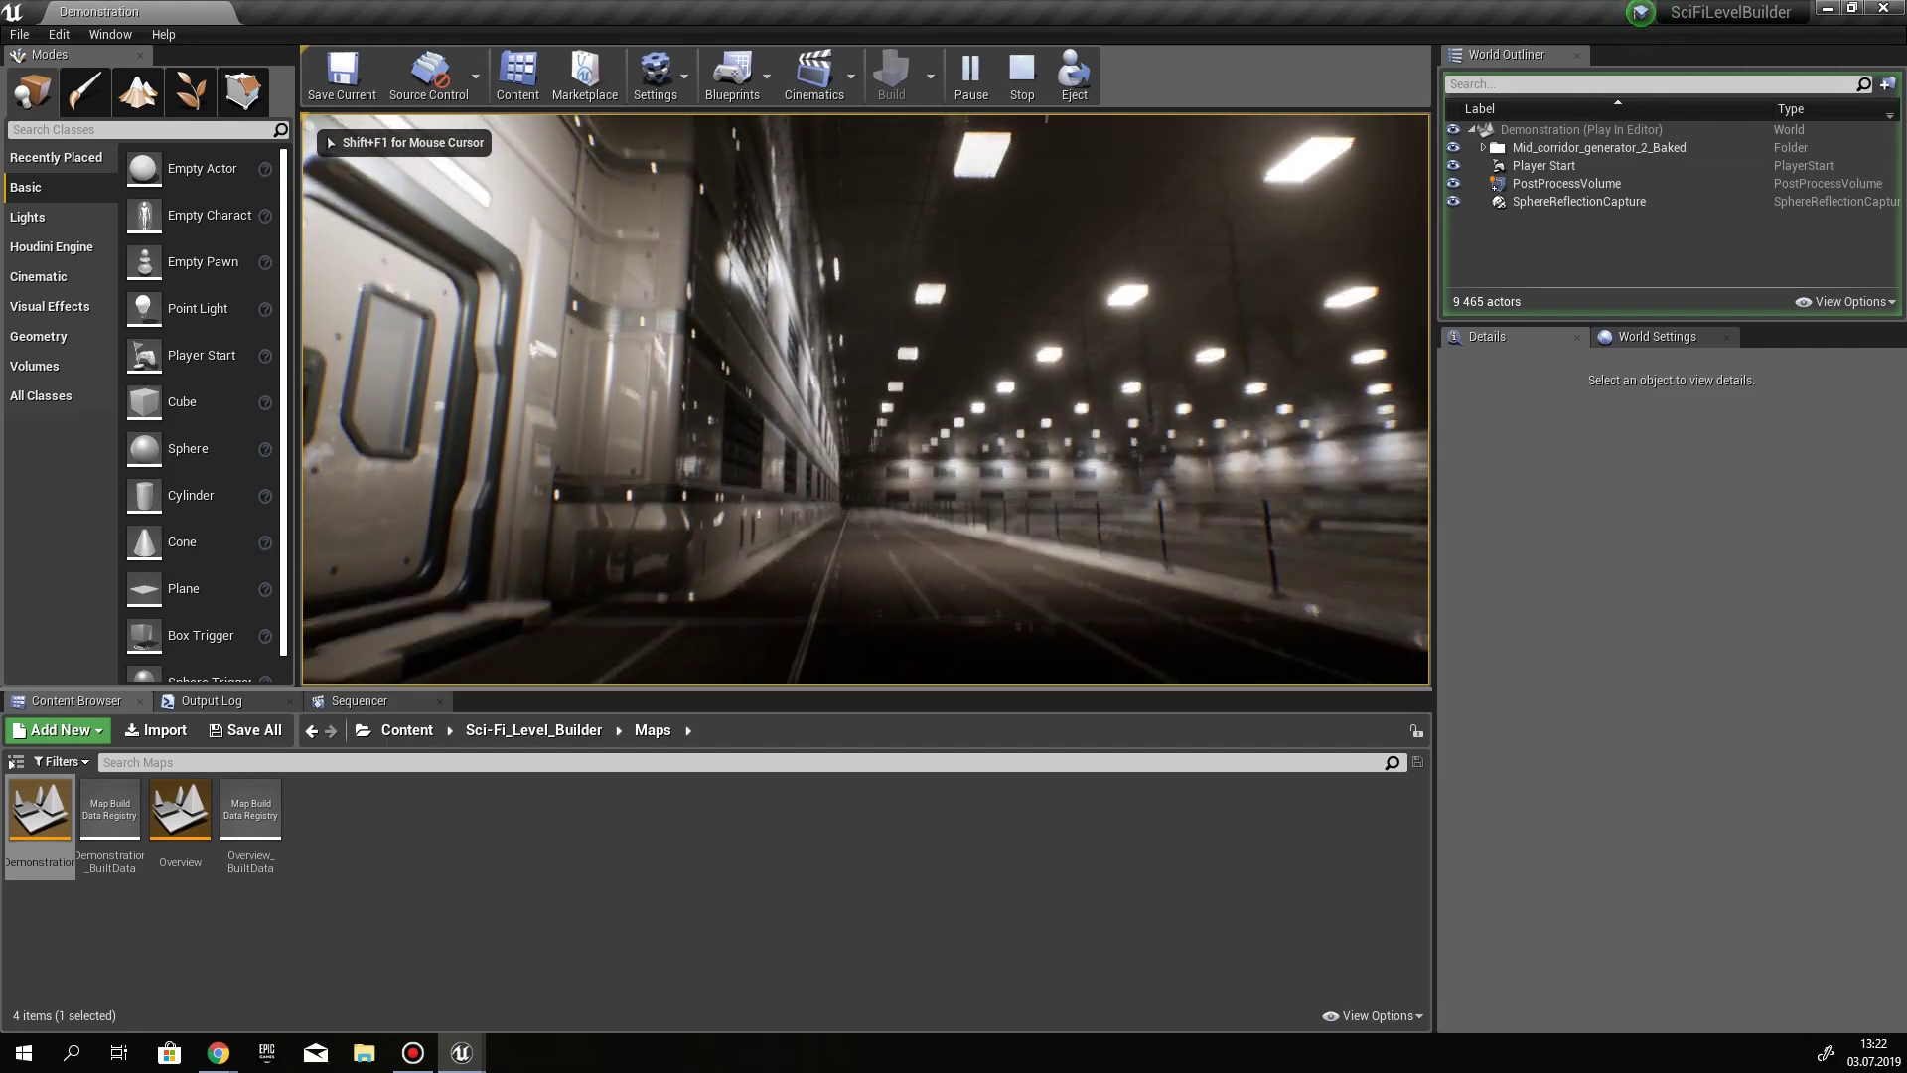
{"action": "key", "text": "F11"}
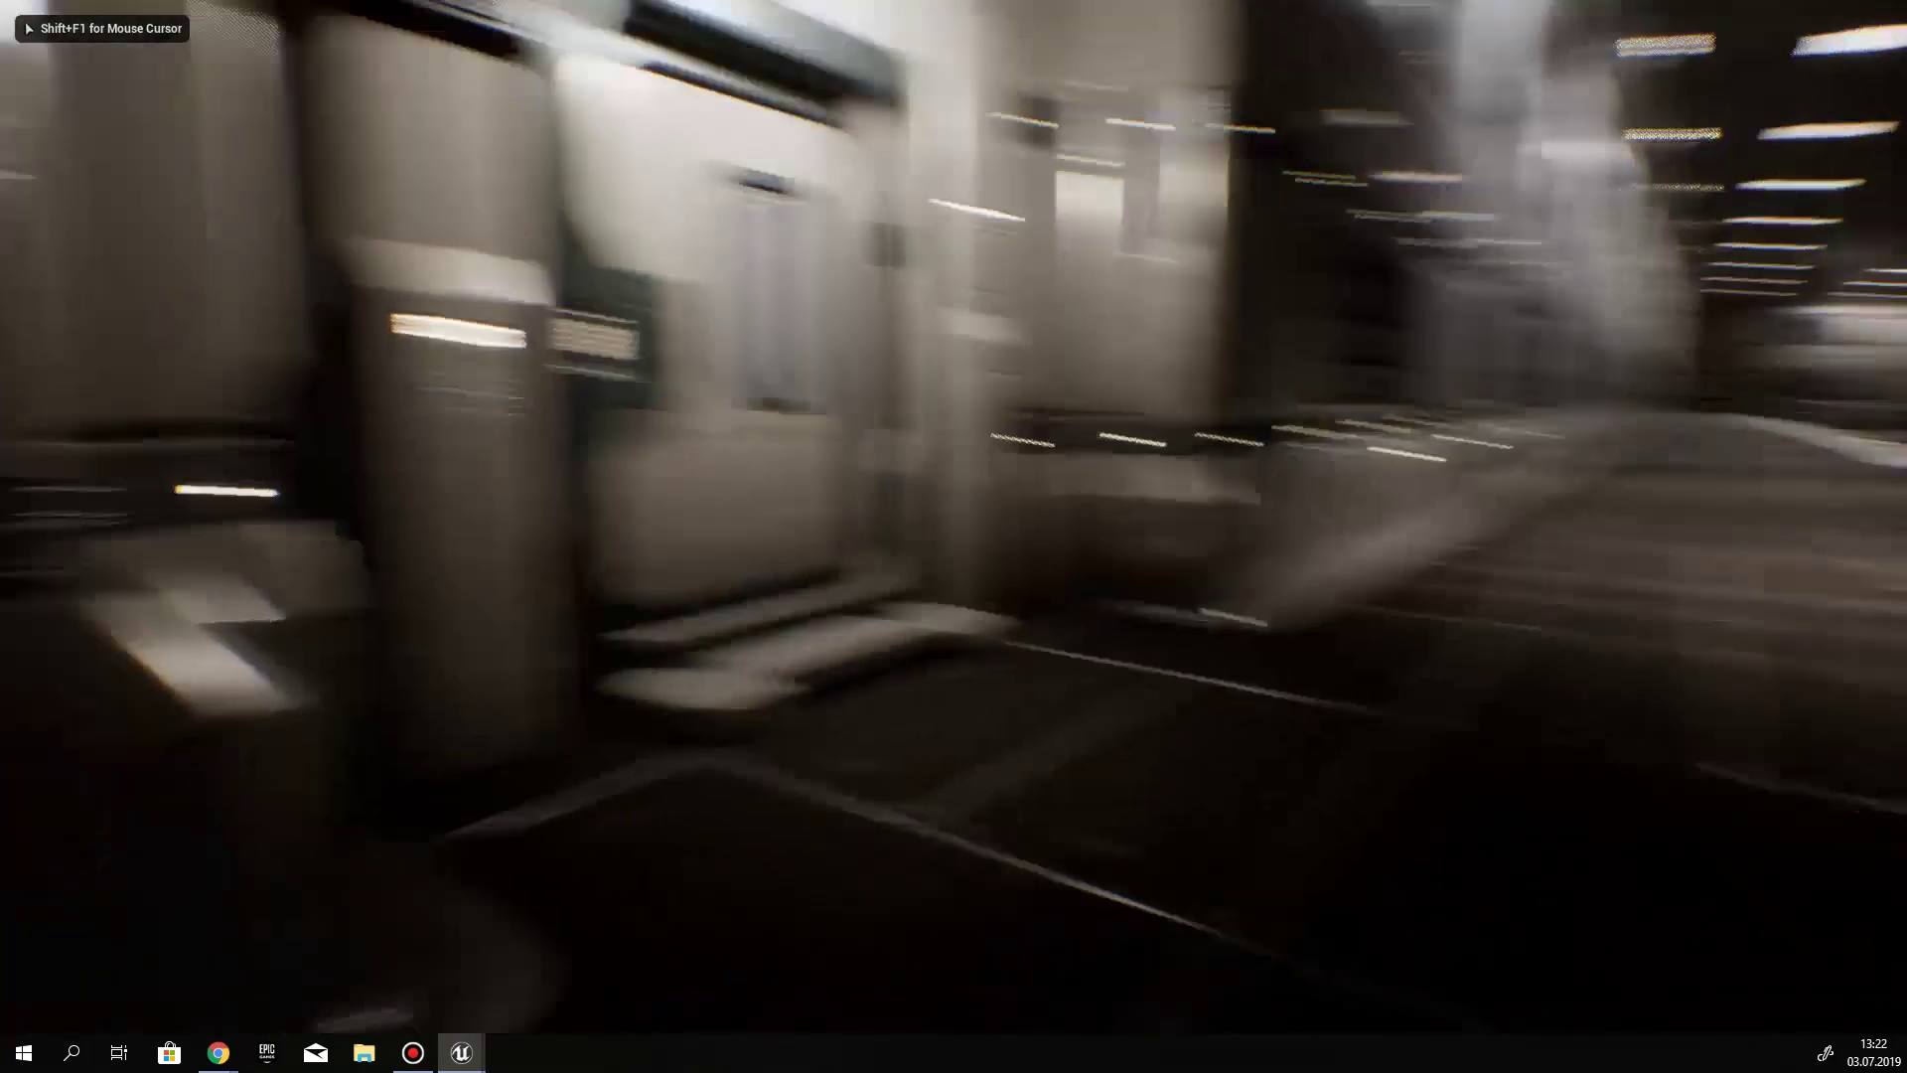
{"action": "key", "text": "w"}
{"action": "key", "text": "s"}
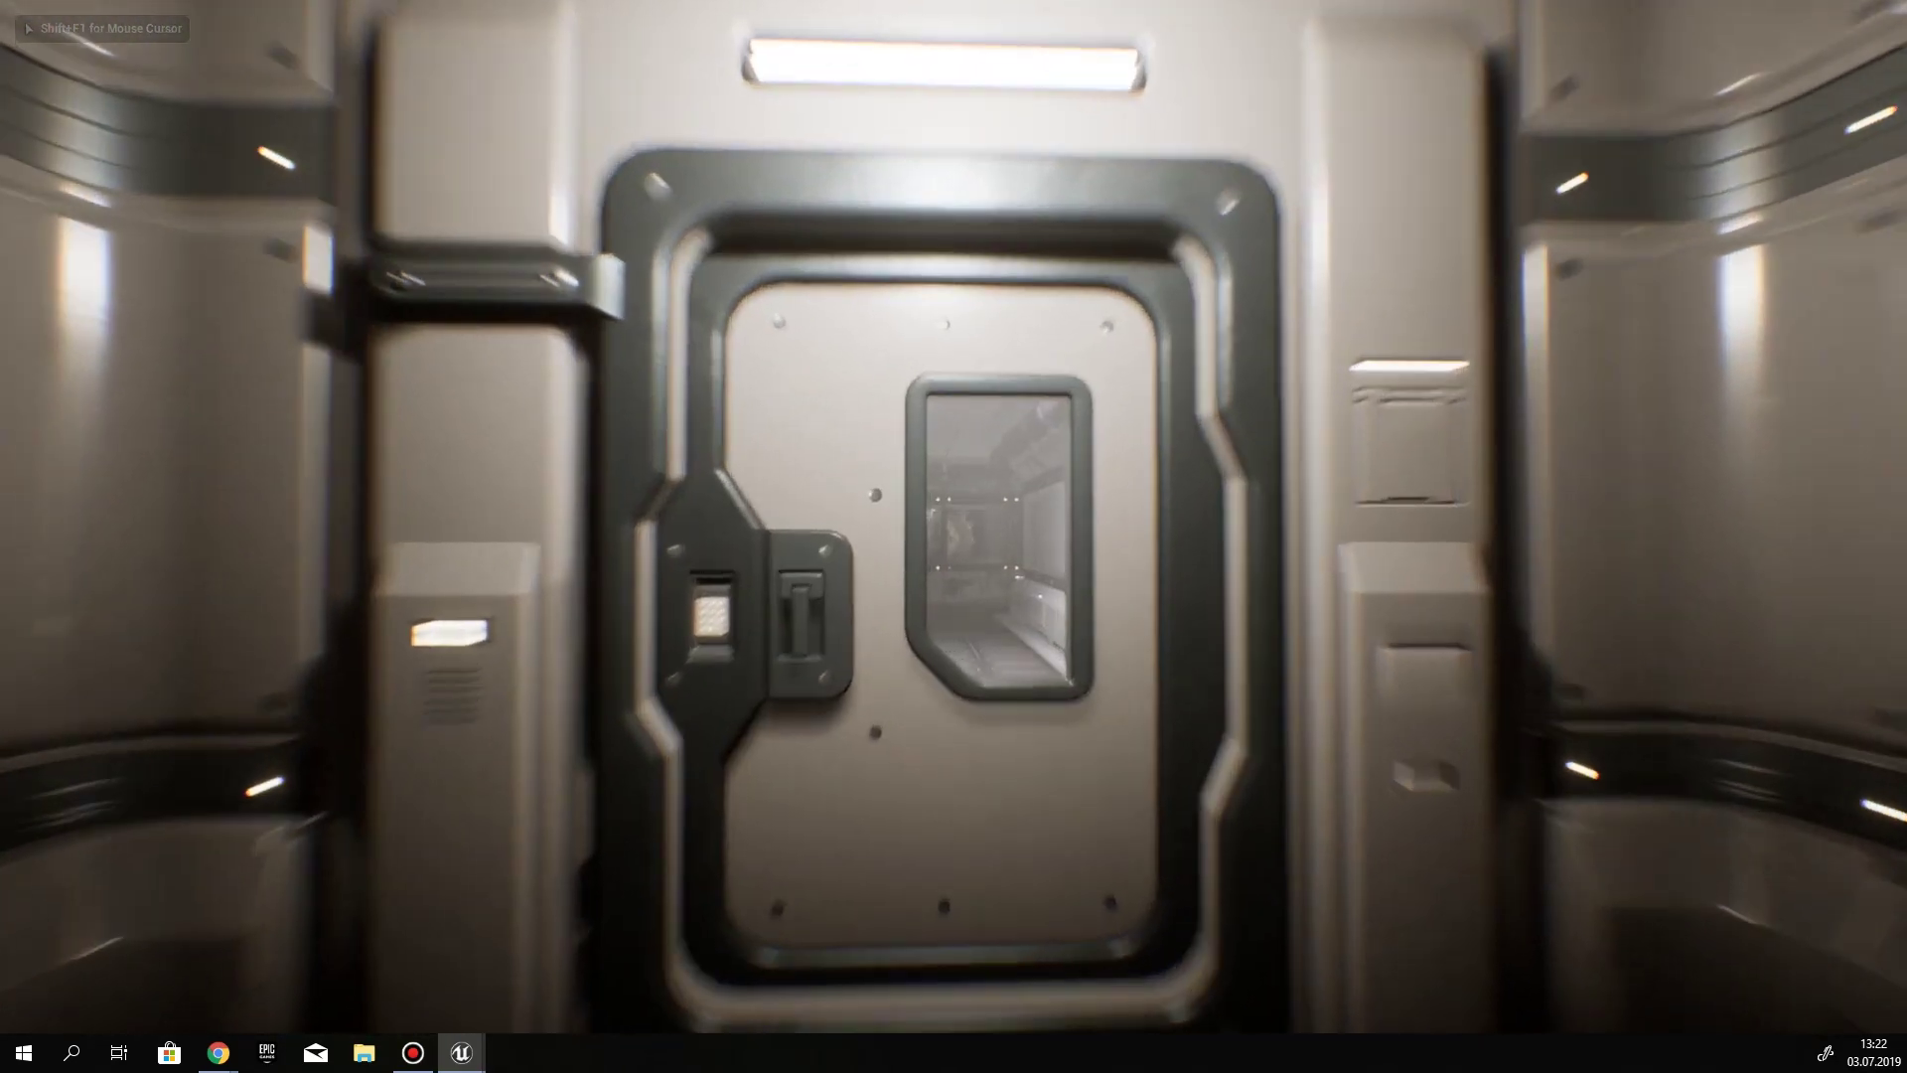
{"action": "key", "text": "w"}
{"action": "key", "text": "s"}
{"action": "key", "text": "w"}
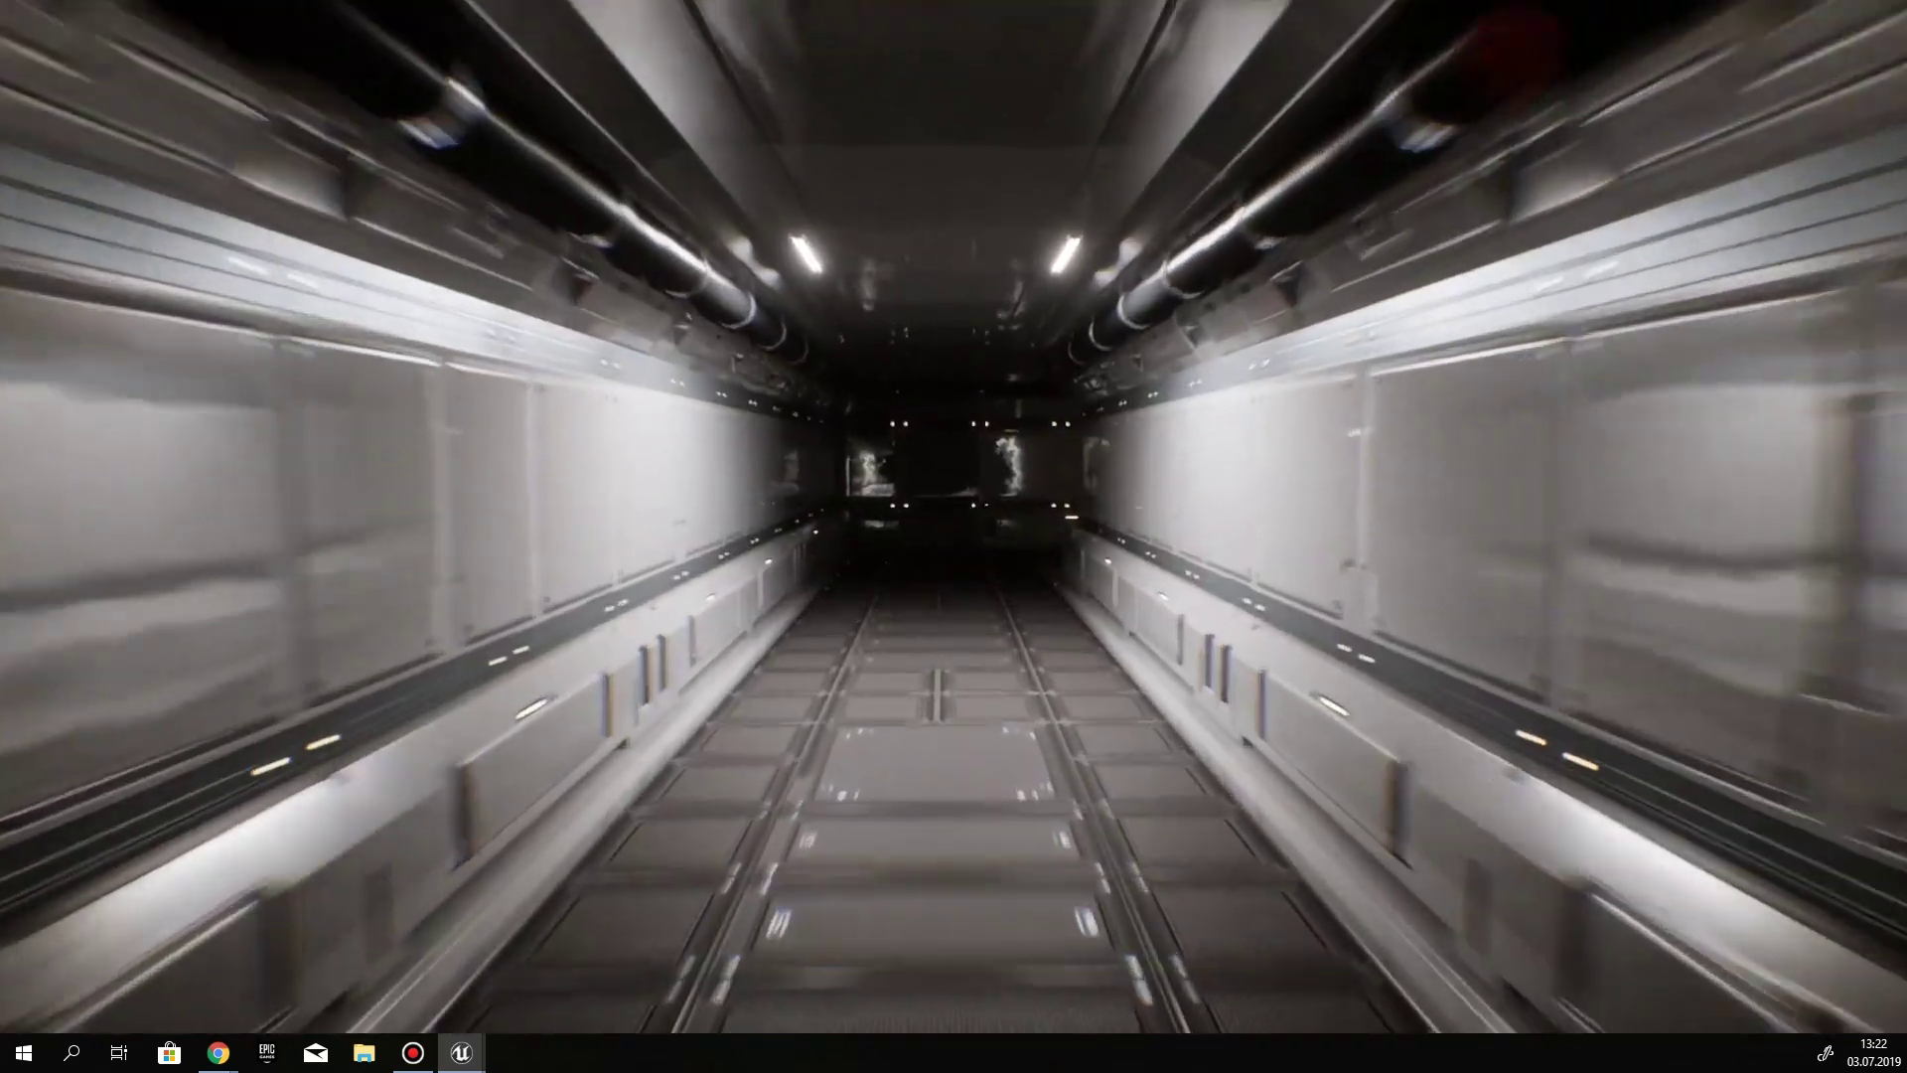
{"action": "key", "text": "w"}
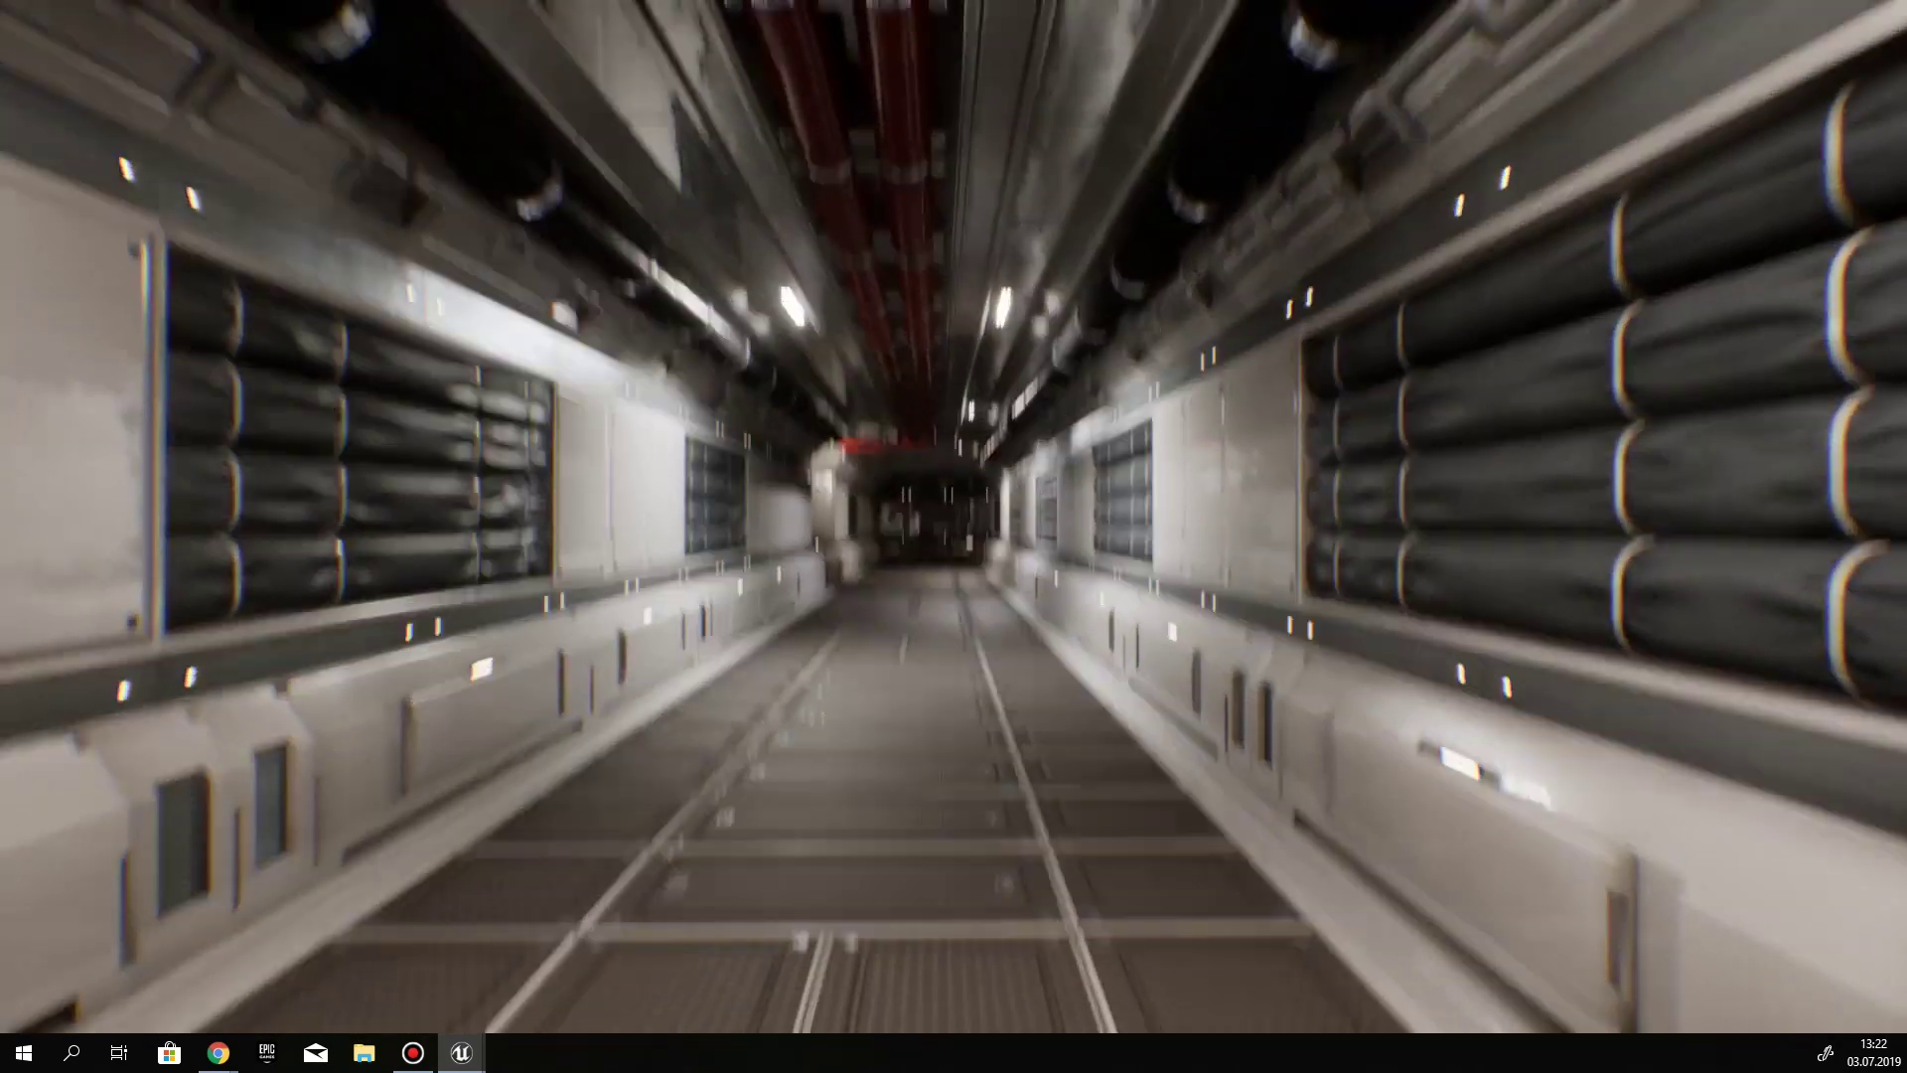
{"action": "key", "text": "Escape"}
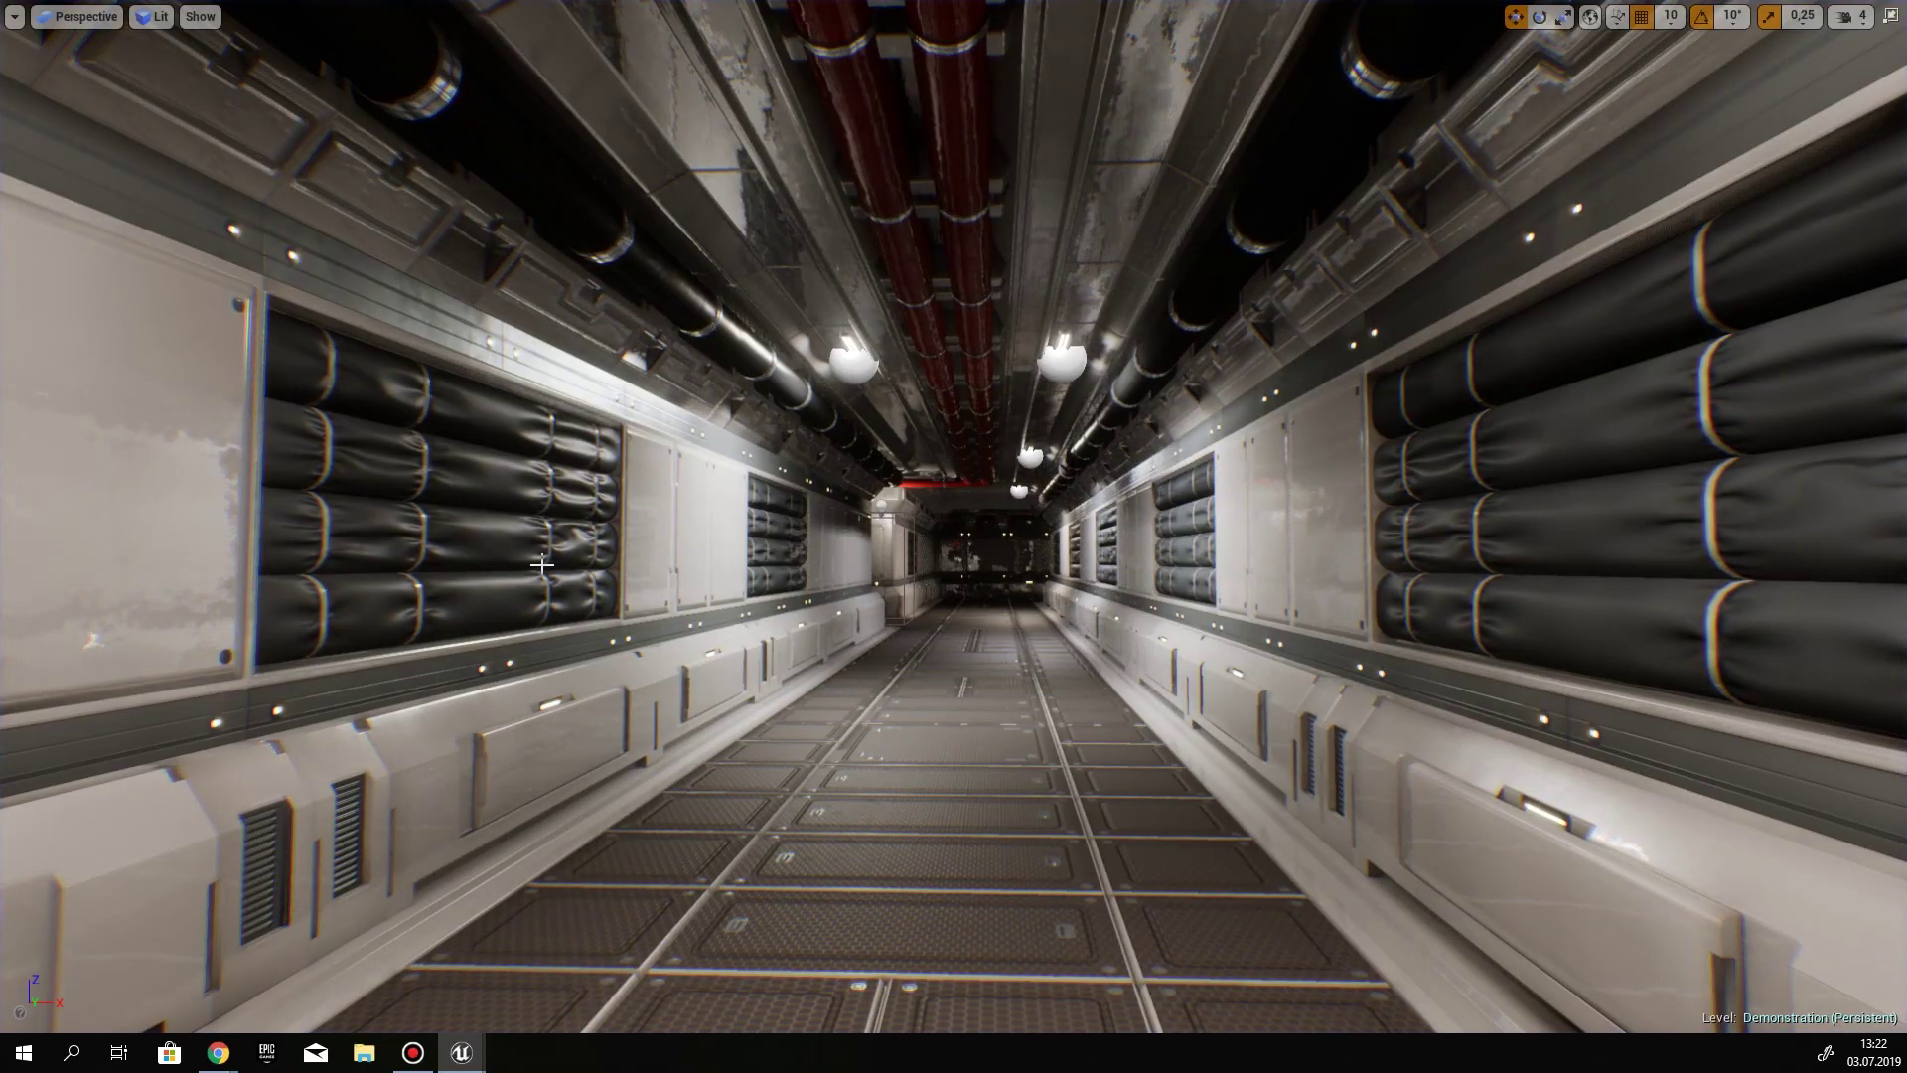